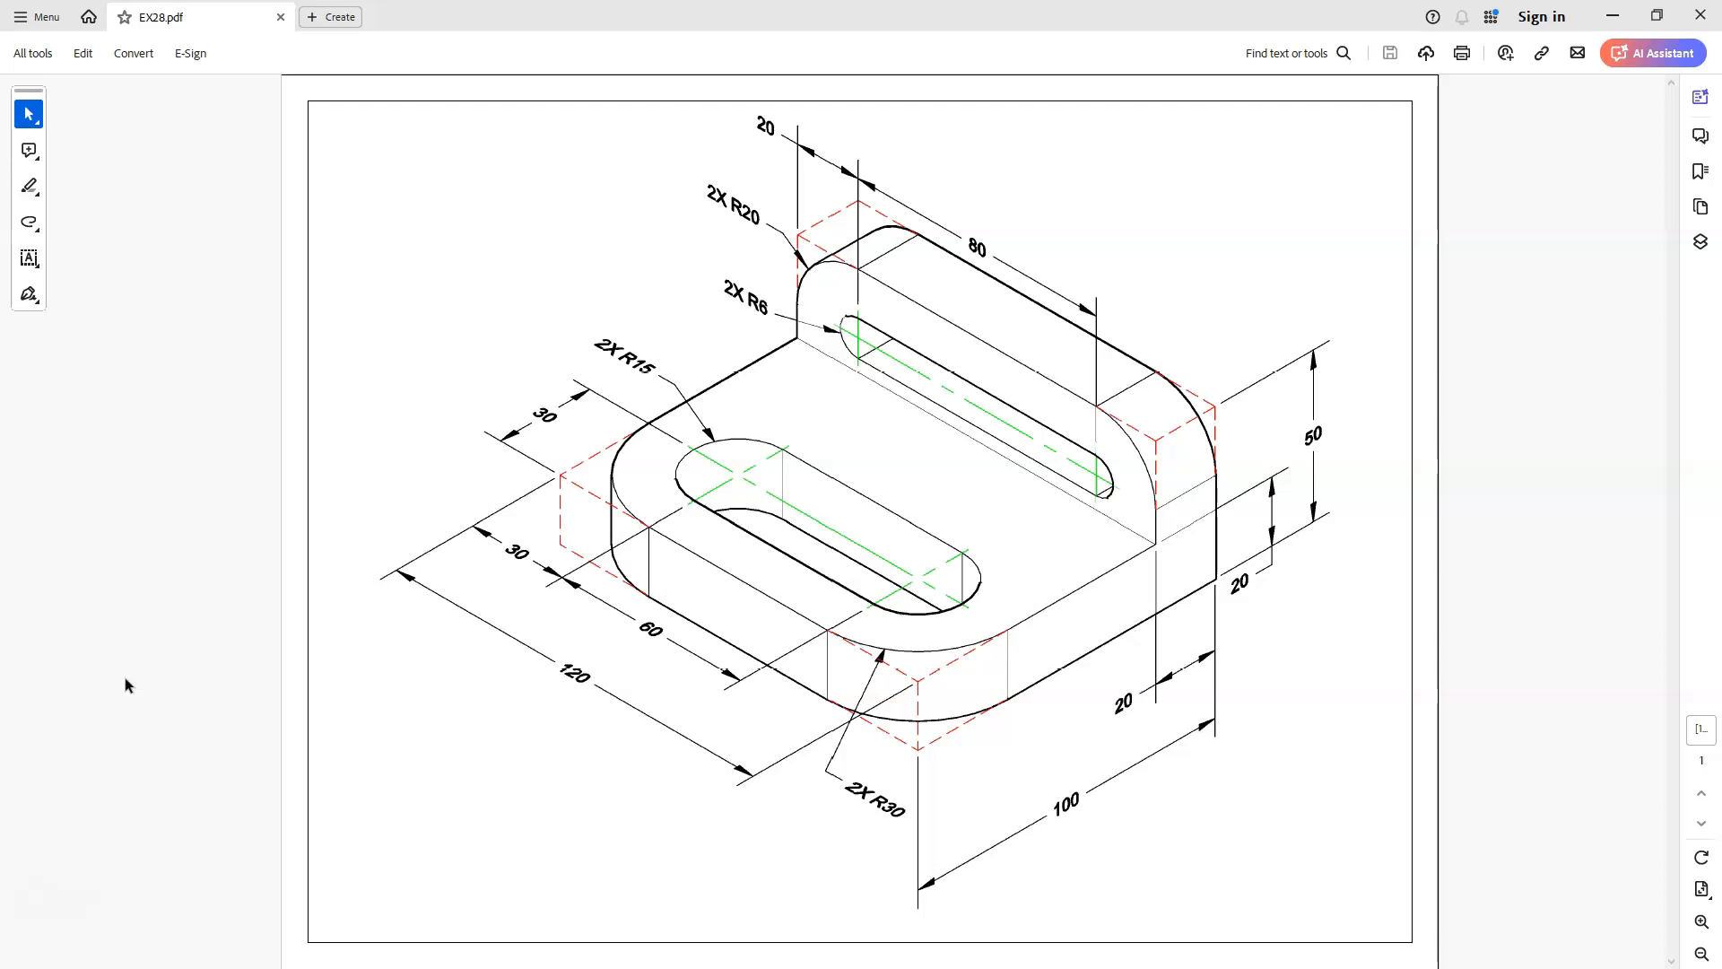
Switch to AutoCAD and set the drafting aids: grid off and Ortho mode on, checking the running object snap modes
key("alt+Tab")
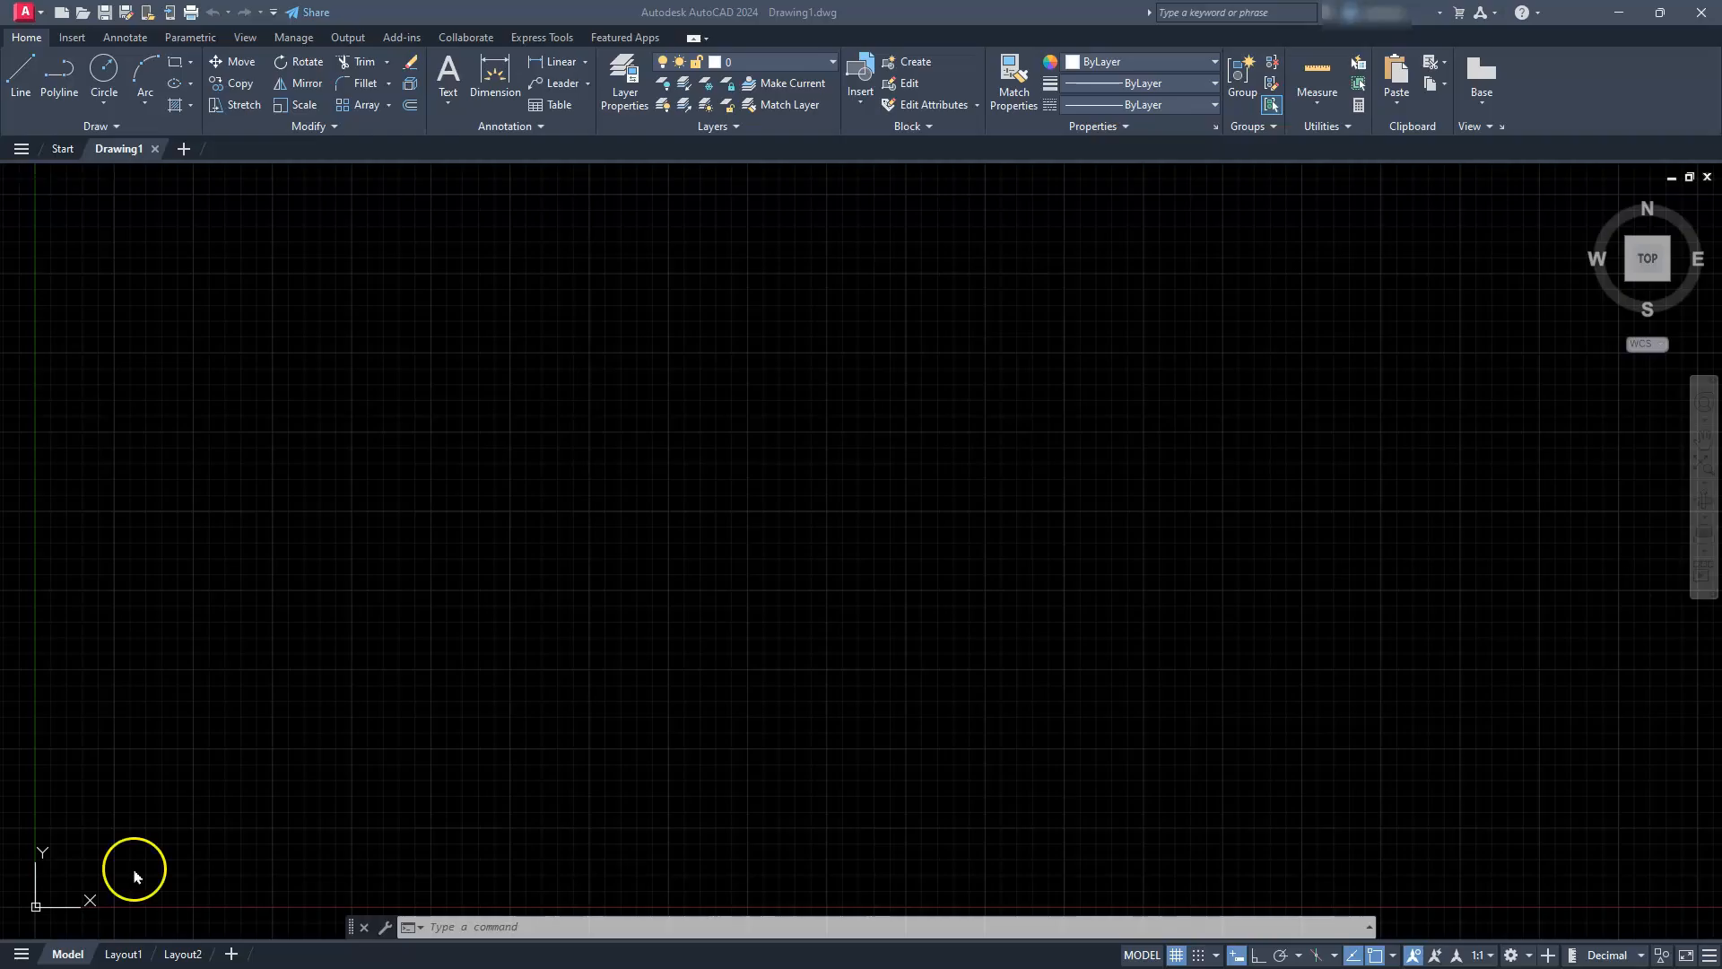
left_click(1177, 955)
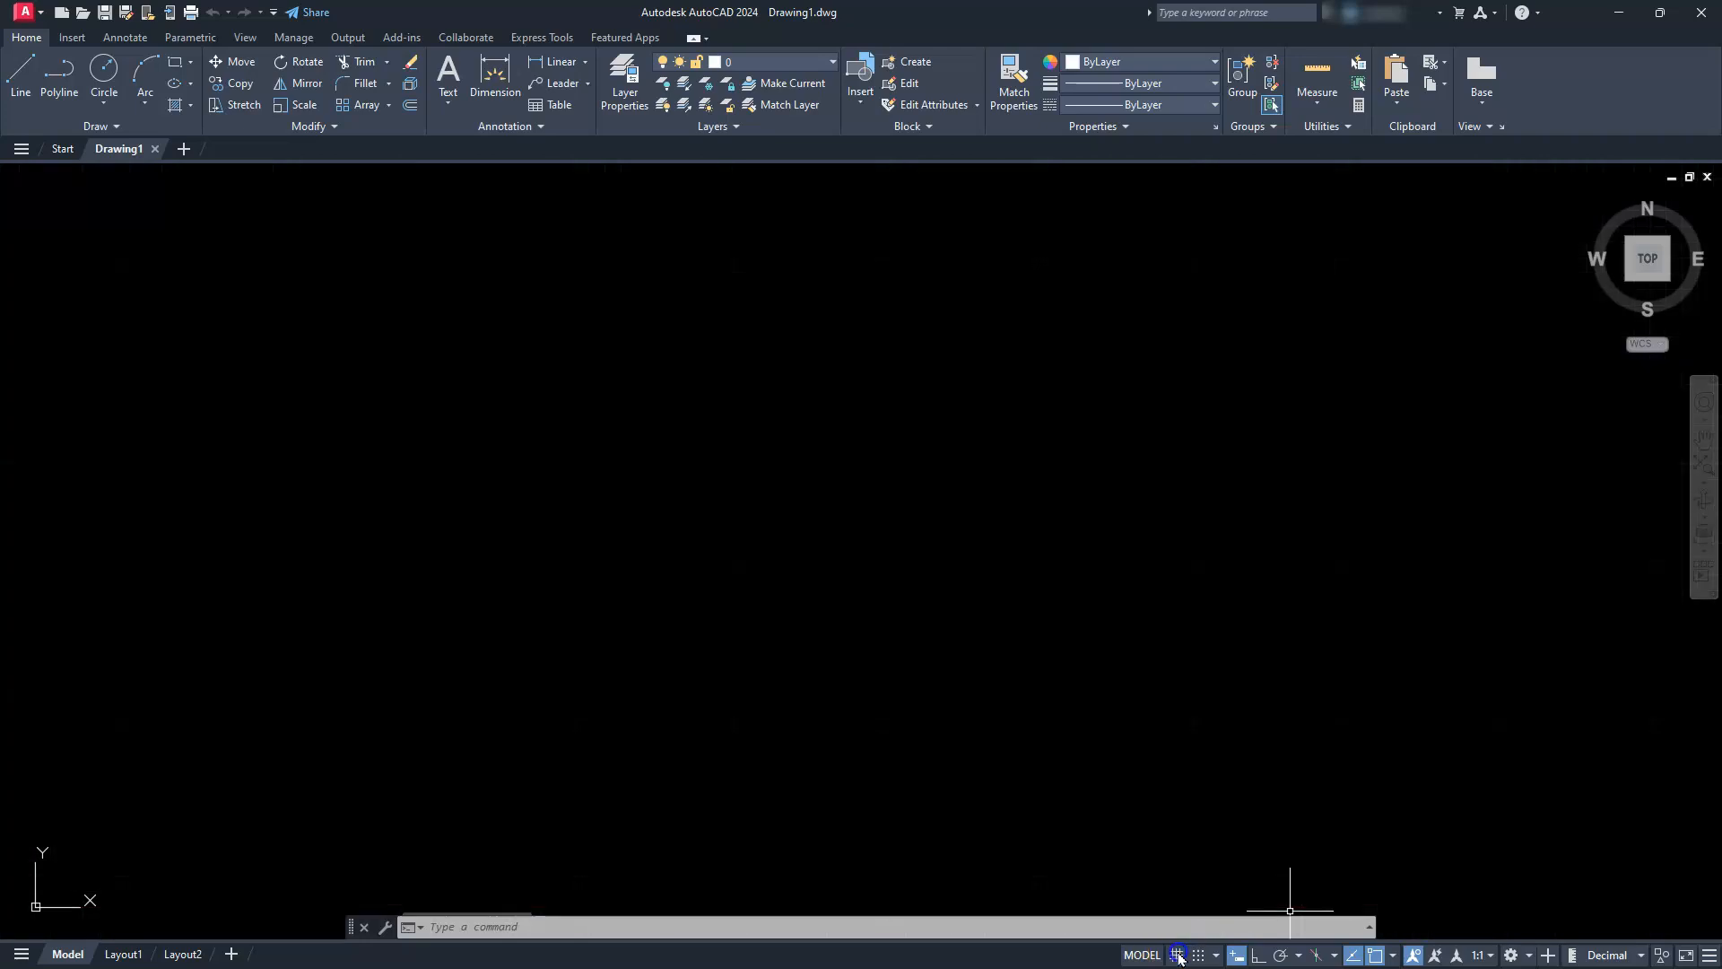
left_click(1259, 955)
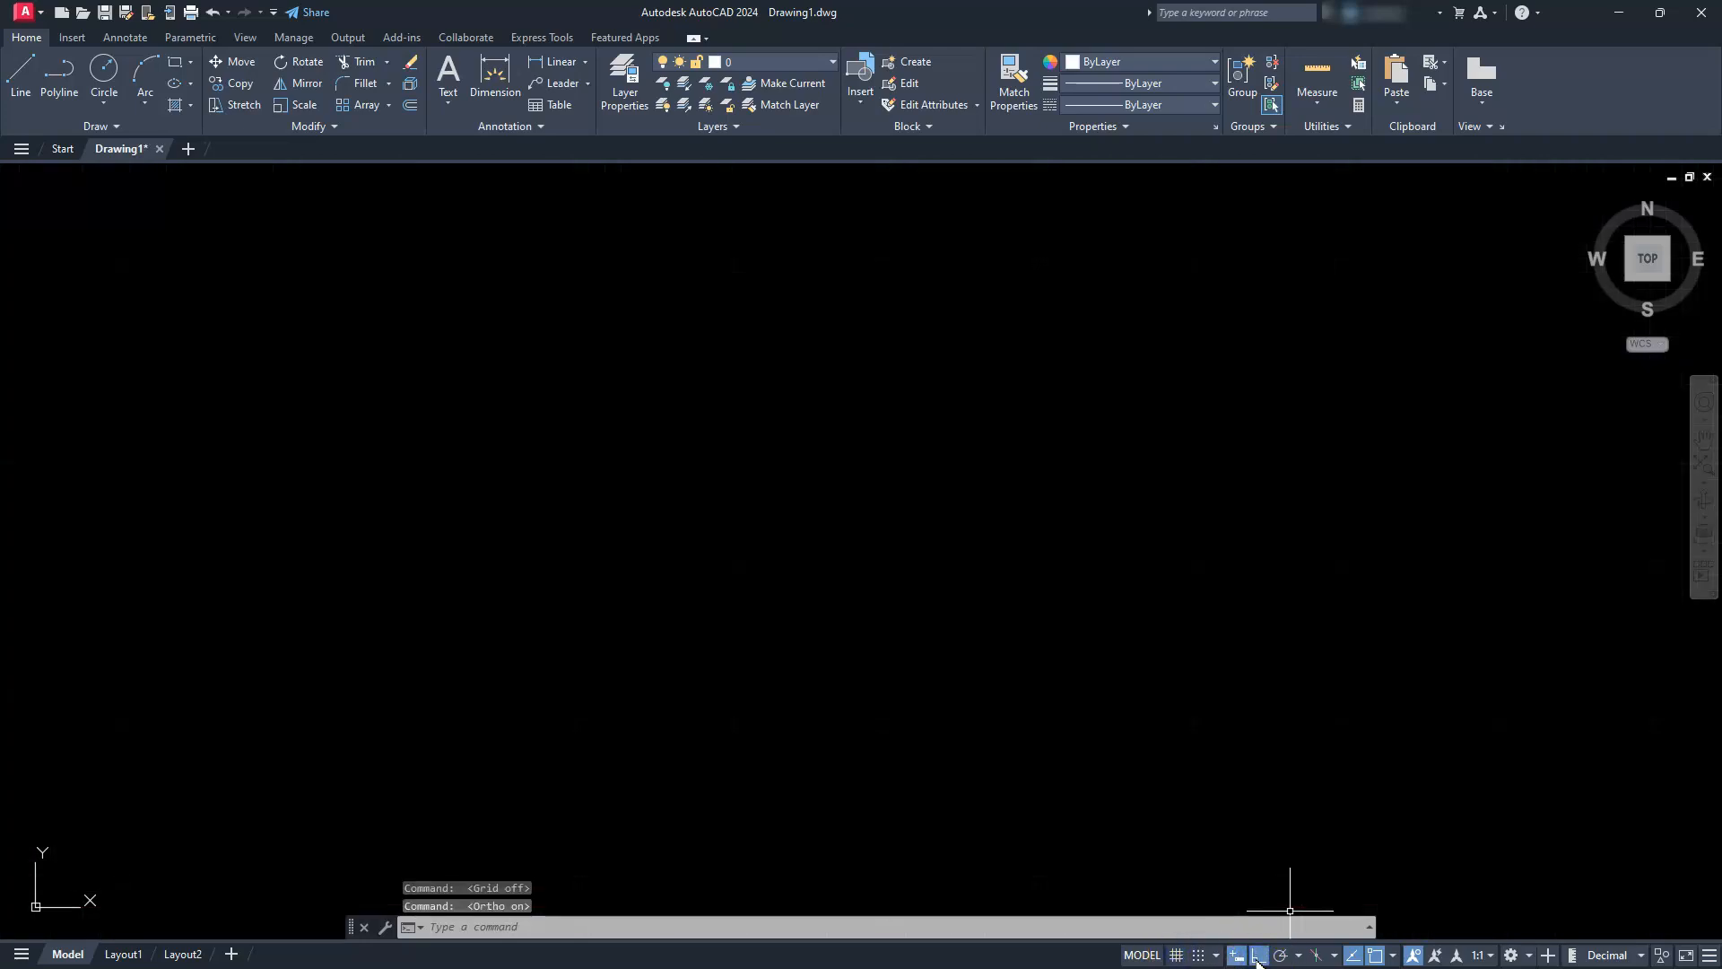
left_click(1393, 956)
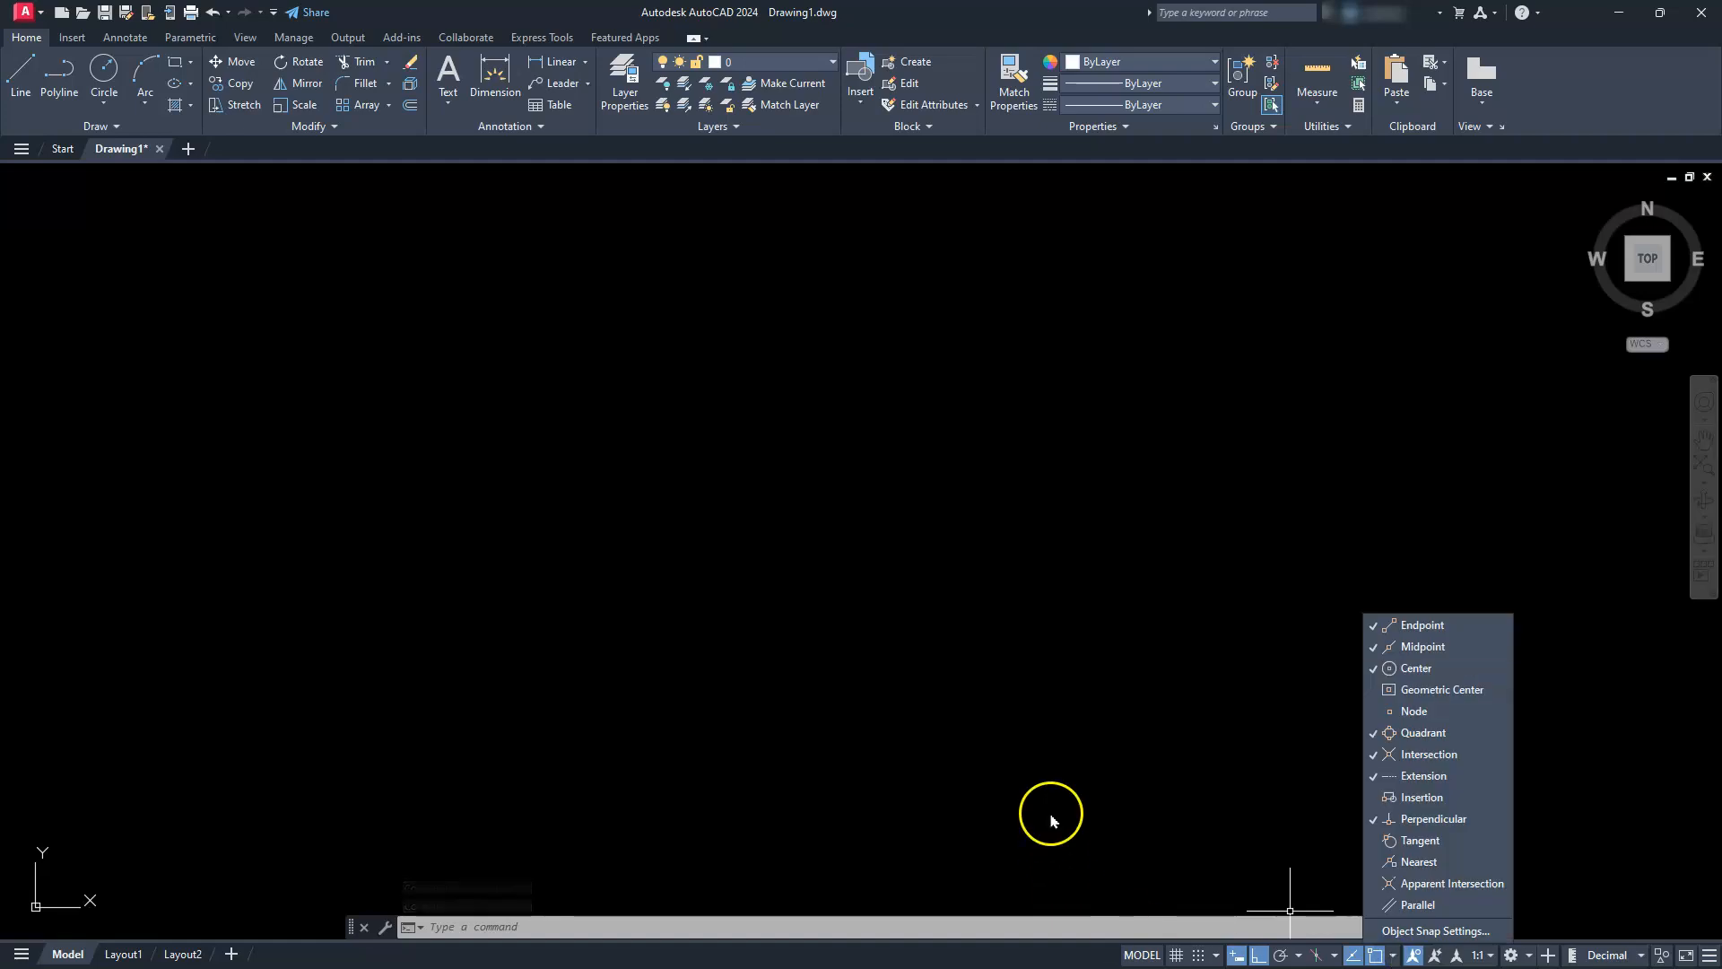
key("Escape")
key("Escape")
left_click(1031, 630)
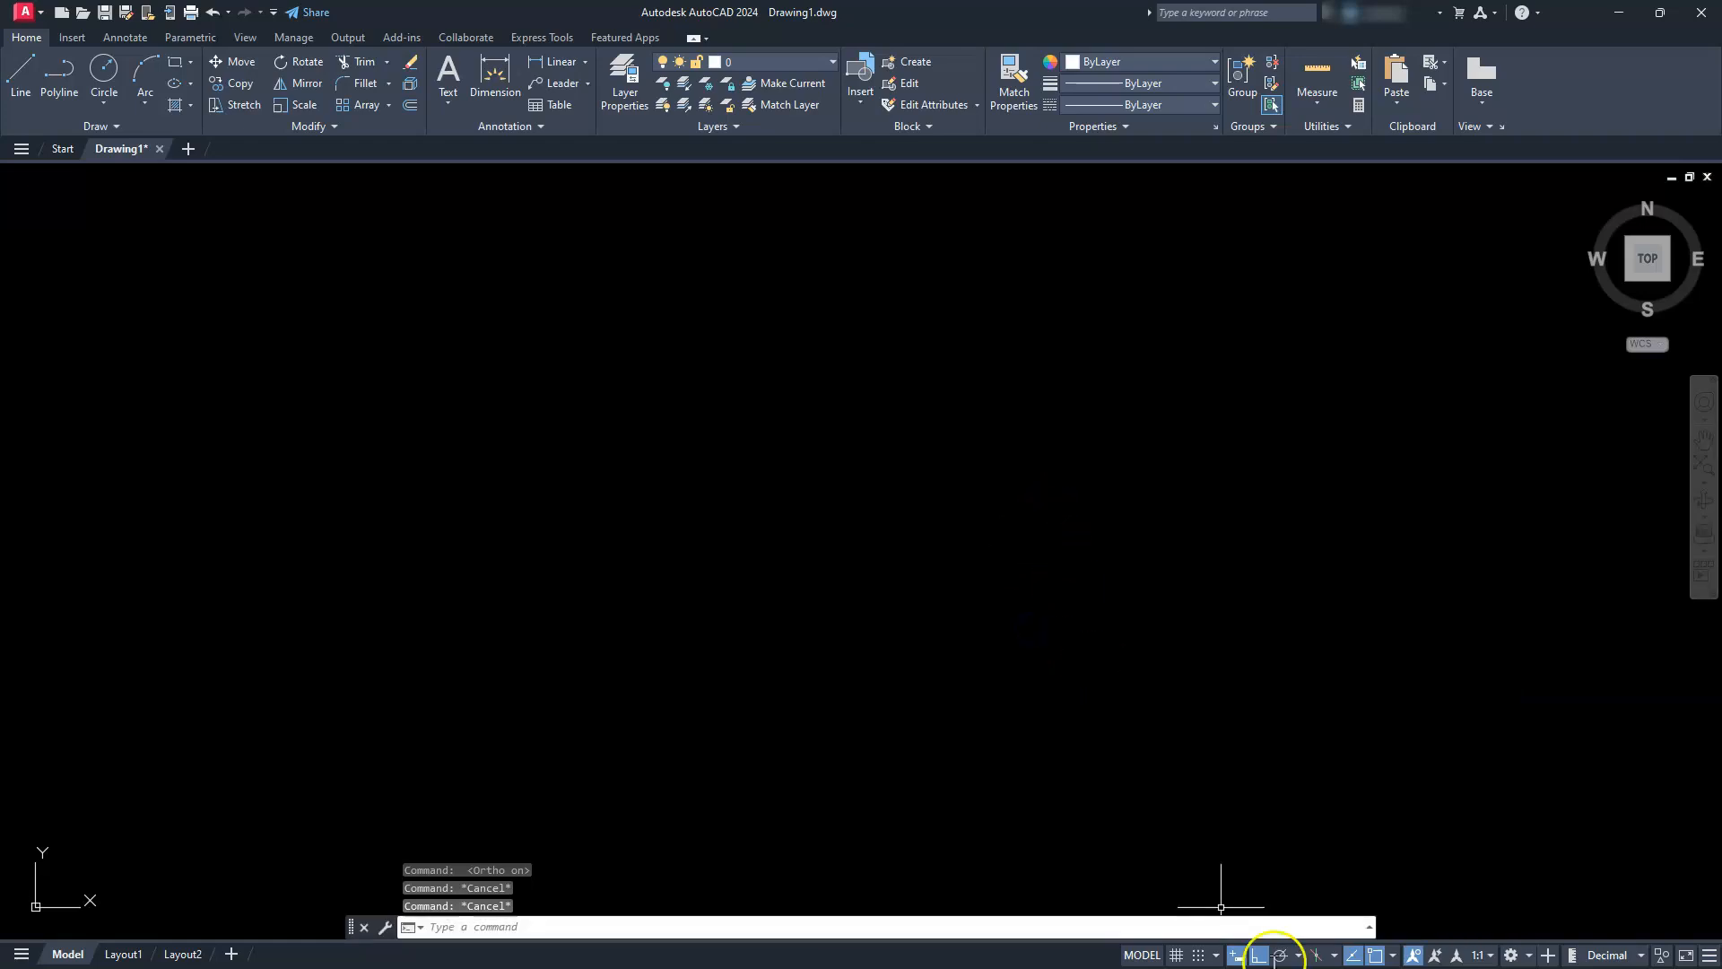
Change the workspace to 3D Modeling and close the Activity Insights palette
left_click(1530, 956)
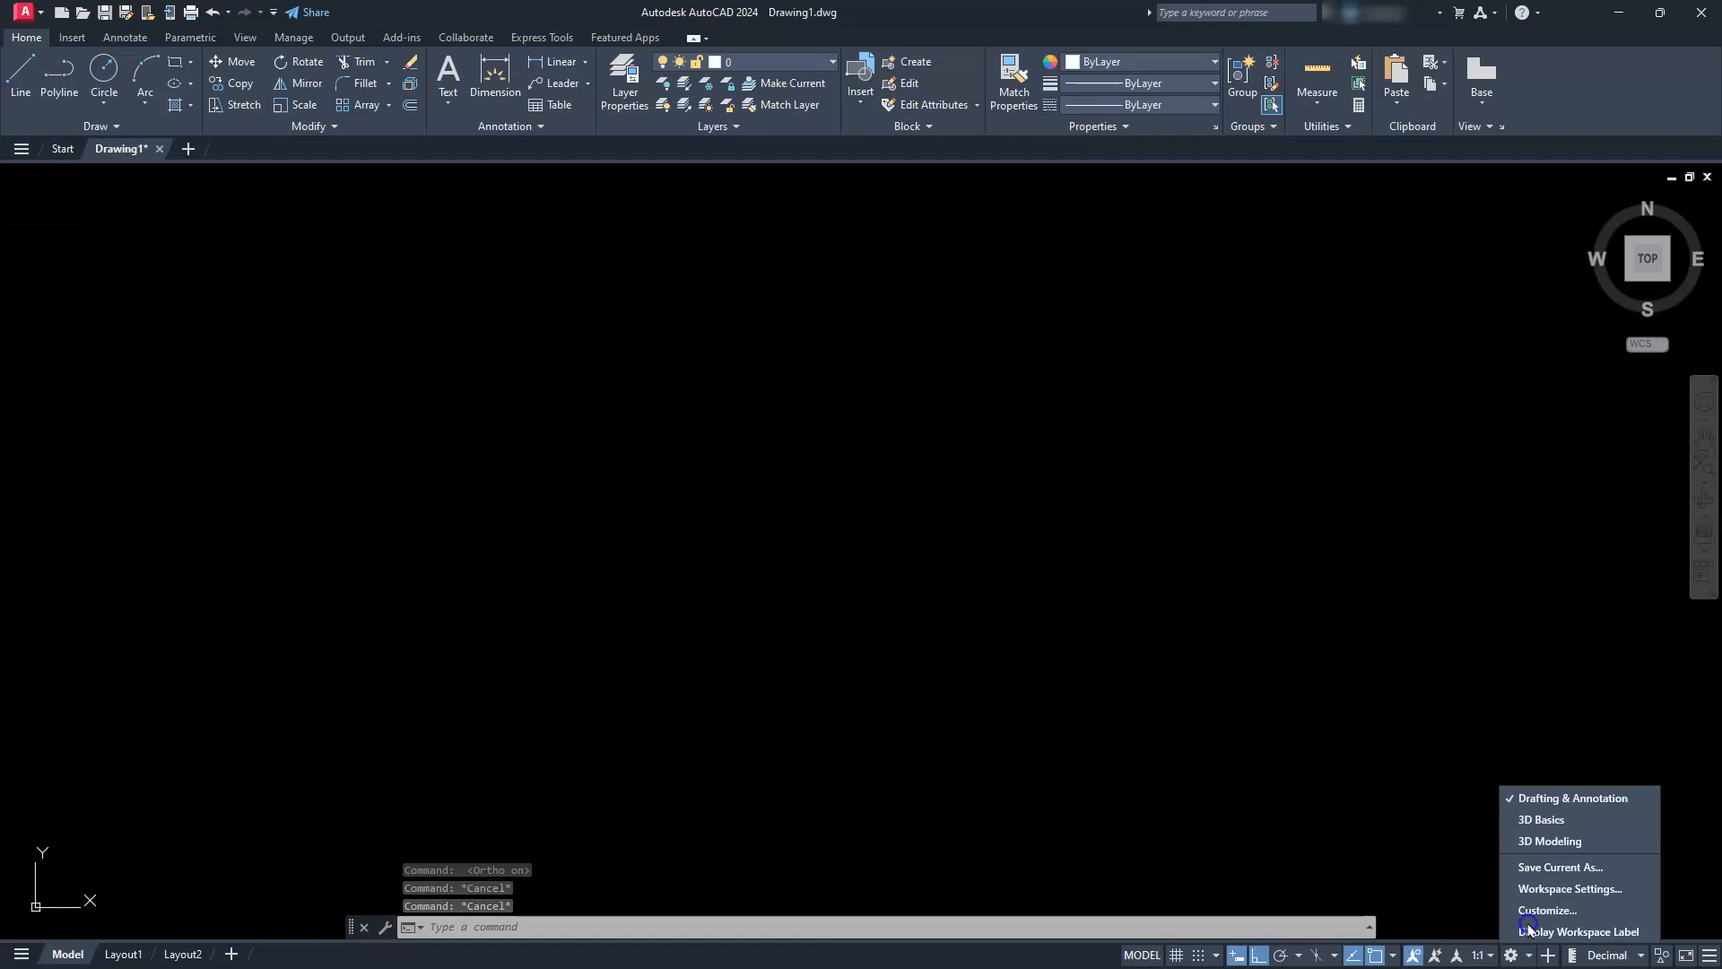
left_click(1561, 842)
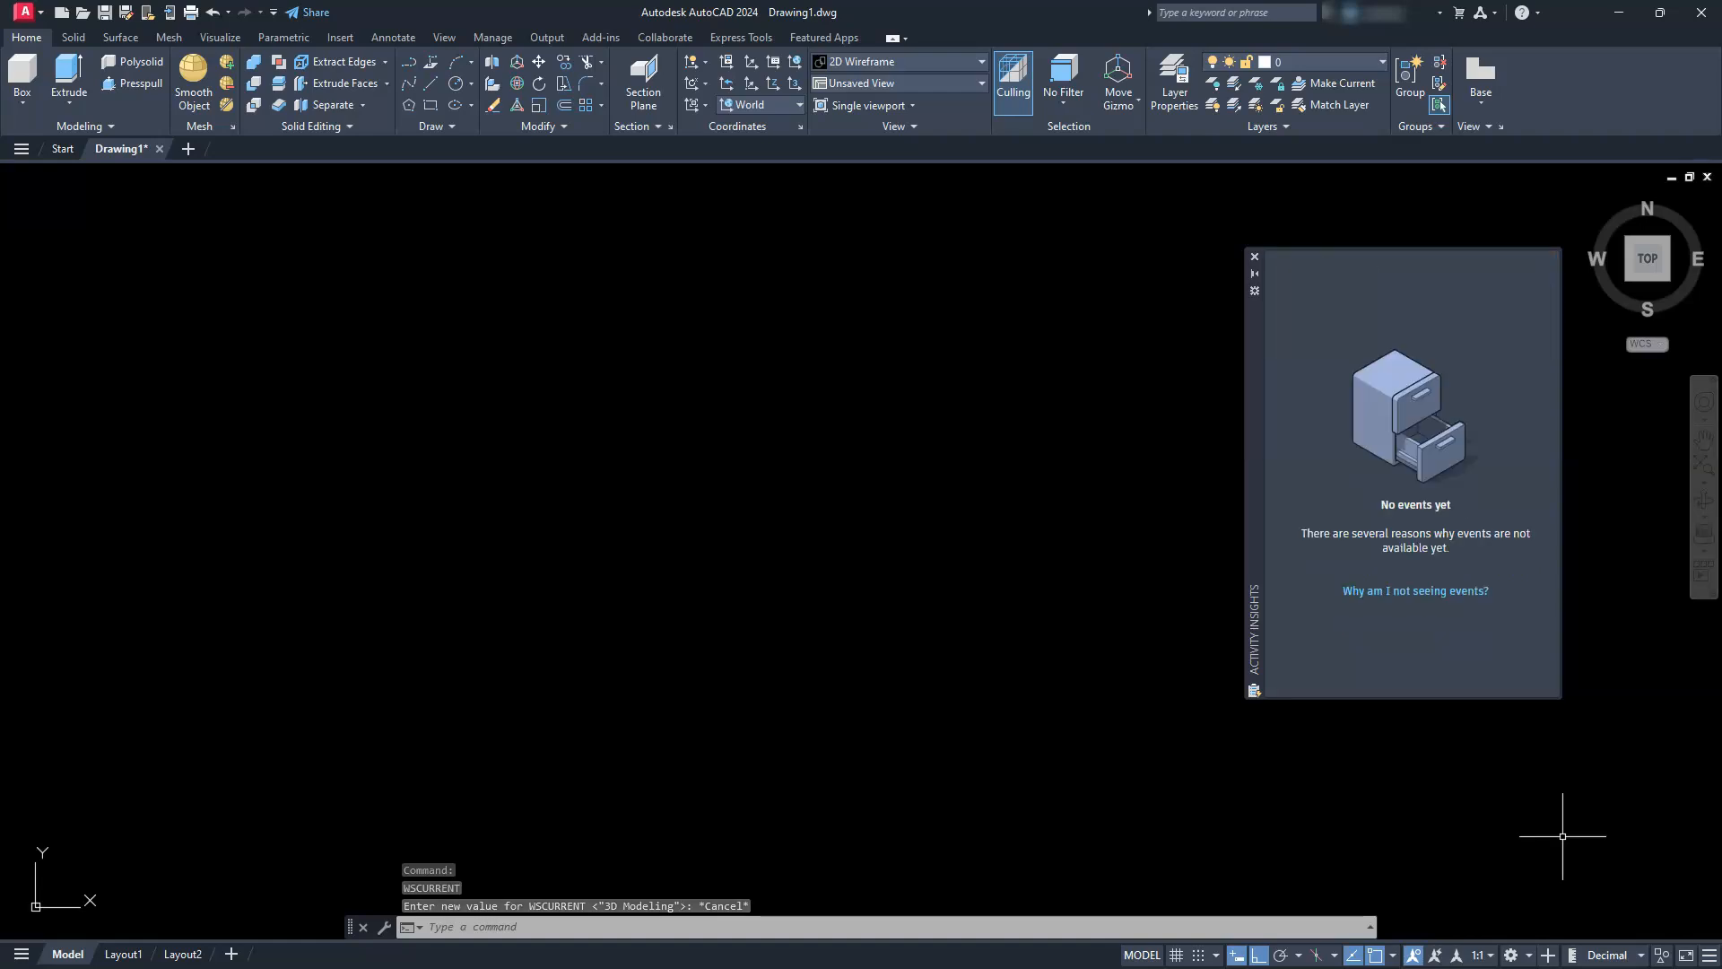
left_click(1256, 256)
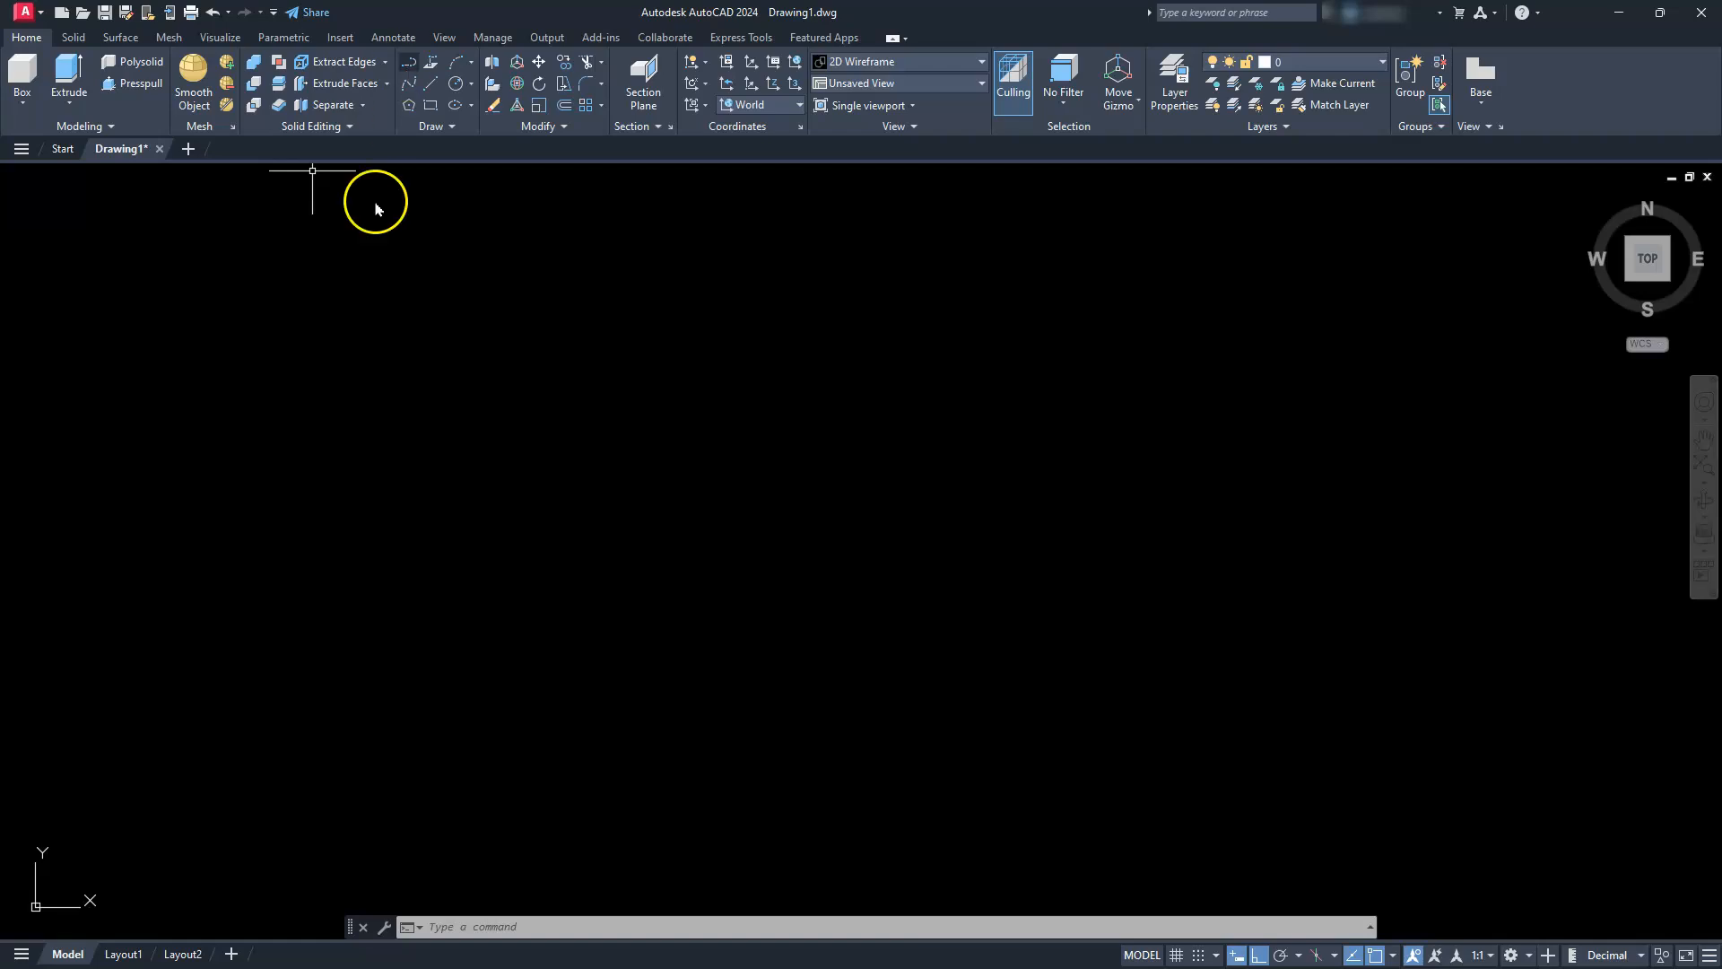
Begin a polyline for the bracket's side profile with a 100-unit horizontal bottom edge running to the right
left_click(405, 65)
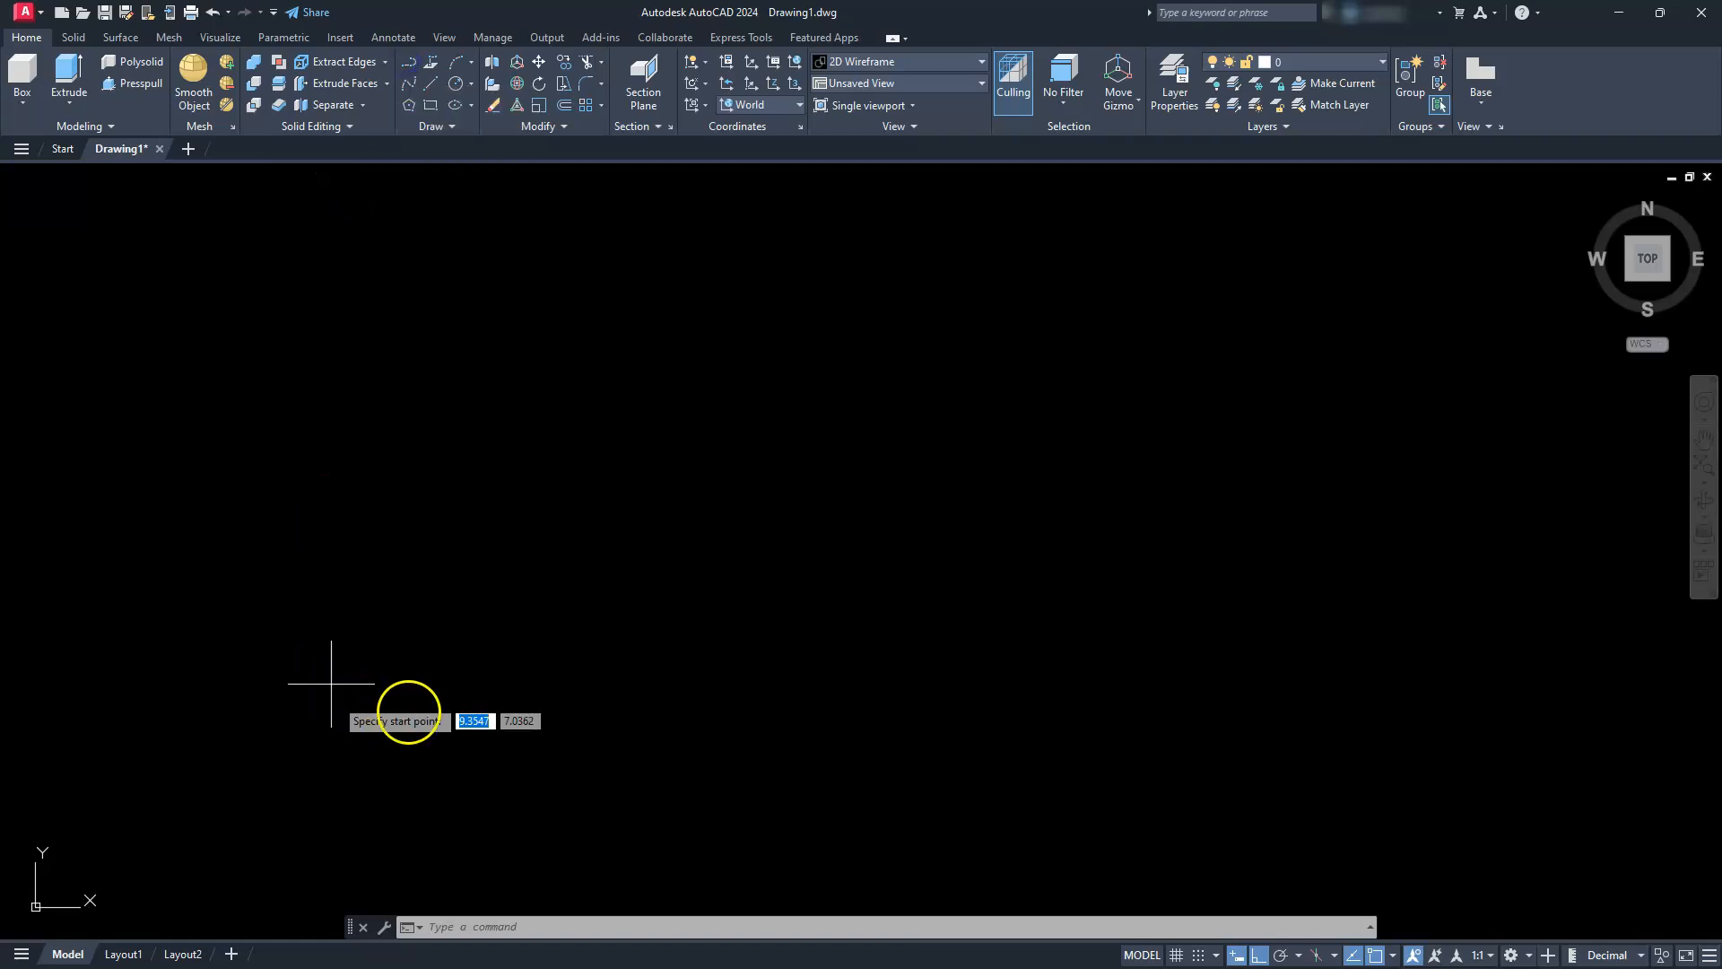
left_click(407, 738)
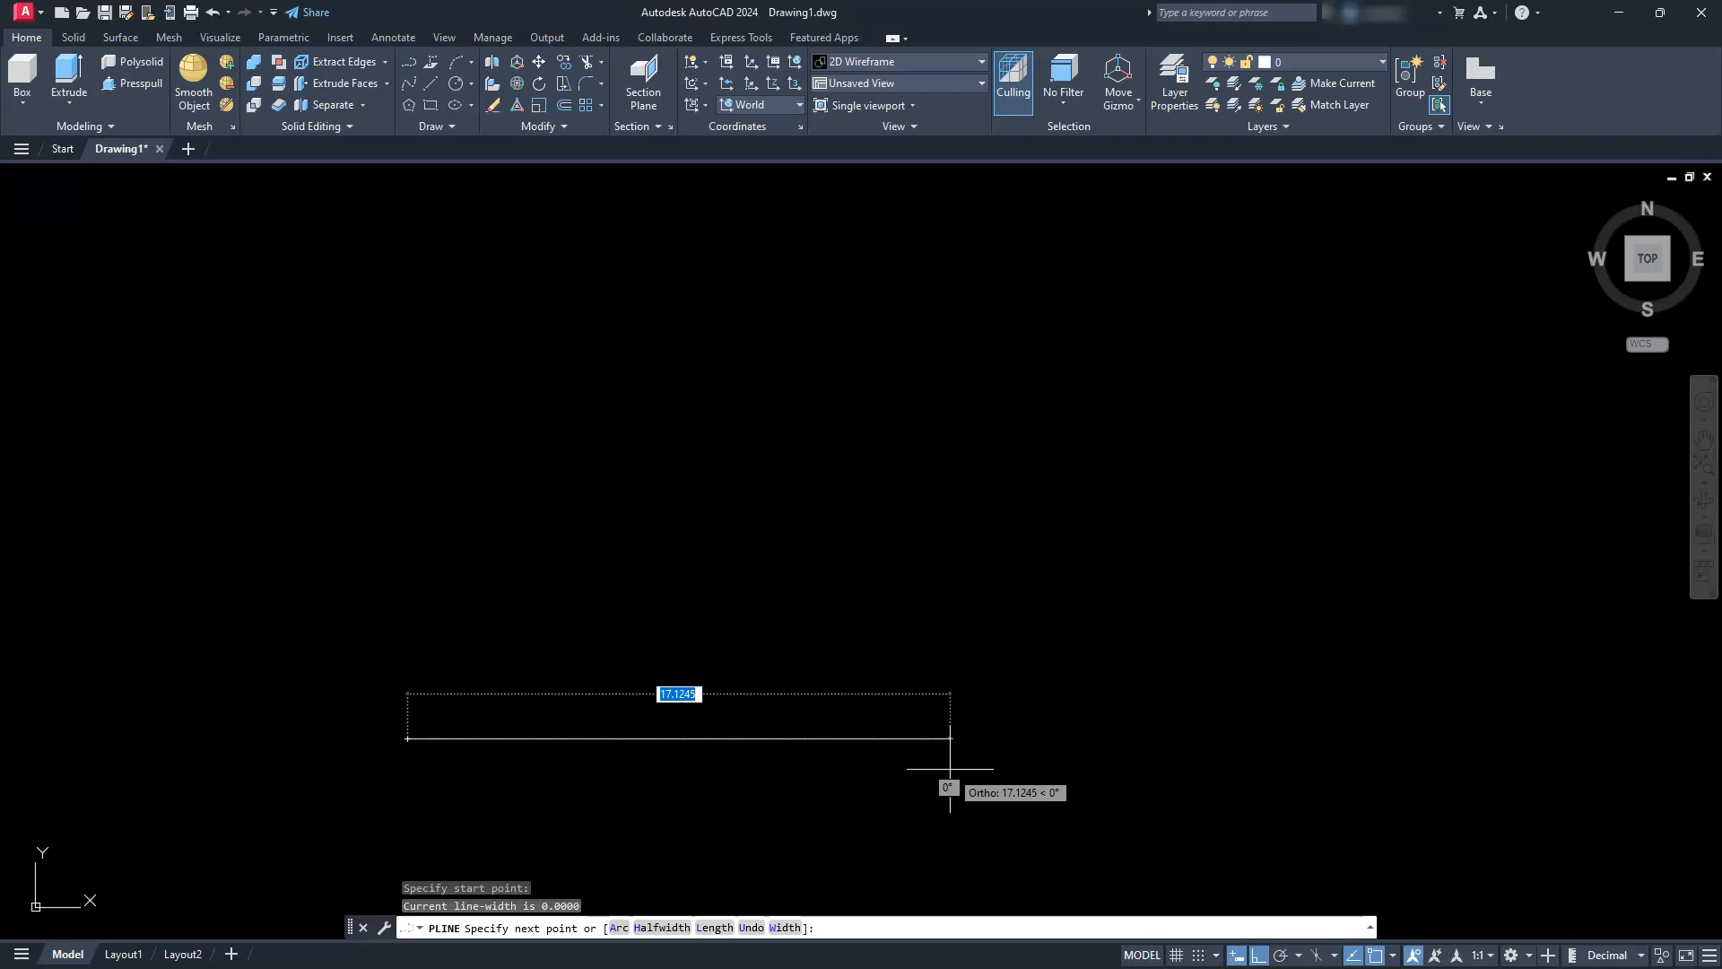
type("100")
key("Return")
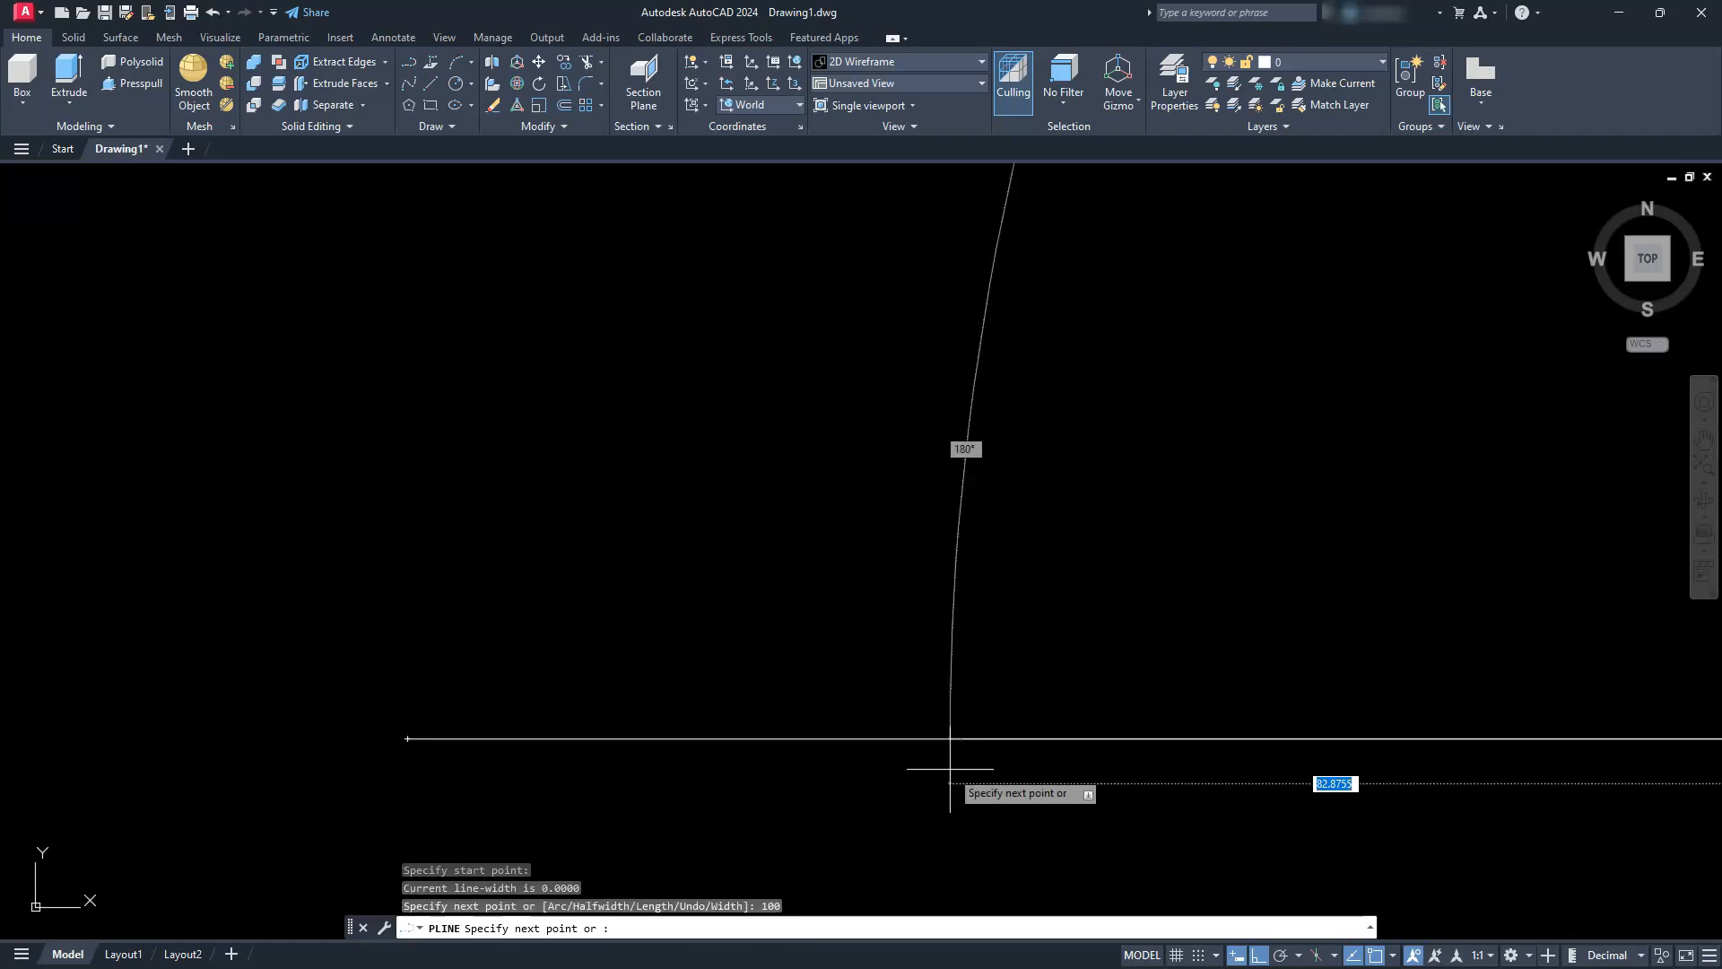
Continue the profile polyline from the bottom edge's right end, 50 units straight up and 20 units to the left
scroll(1073, 542, "down", 4)
scroll(1073, 542, "down", 2)
middle_click_drag(1346, 554, 1168, 609)
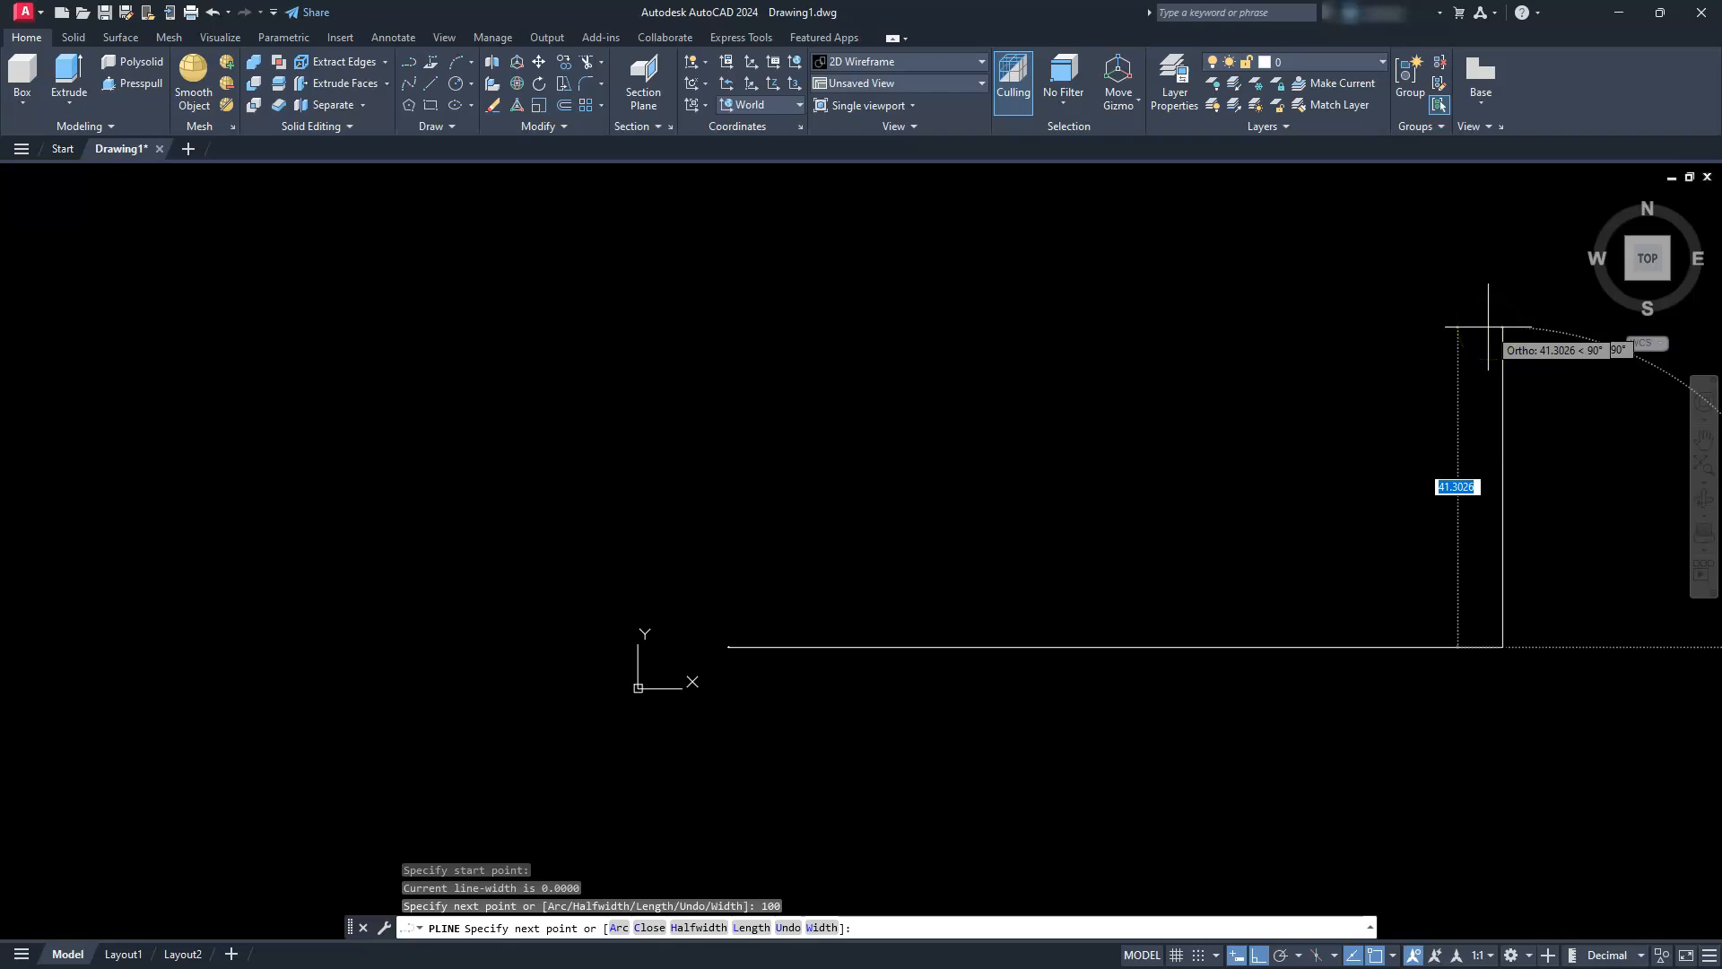
type("50")
key("Return")
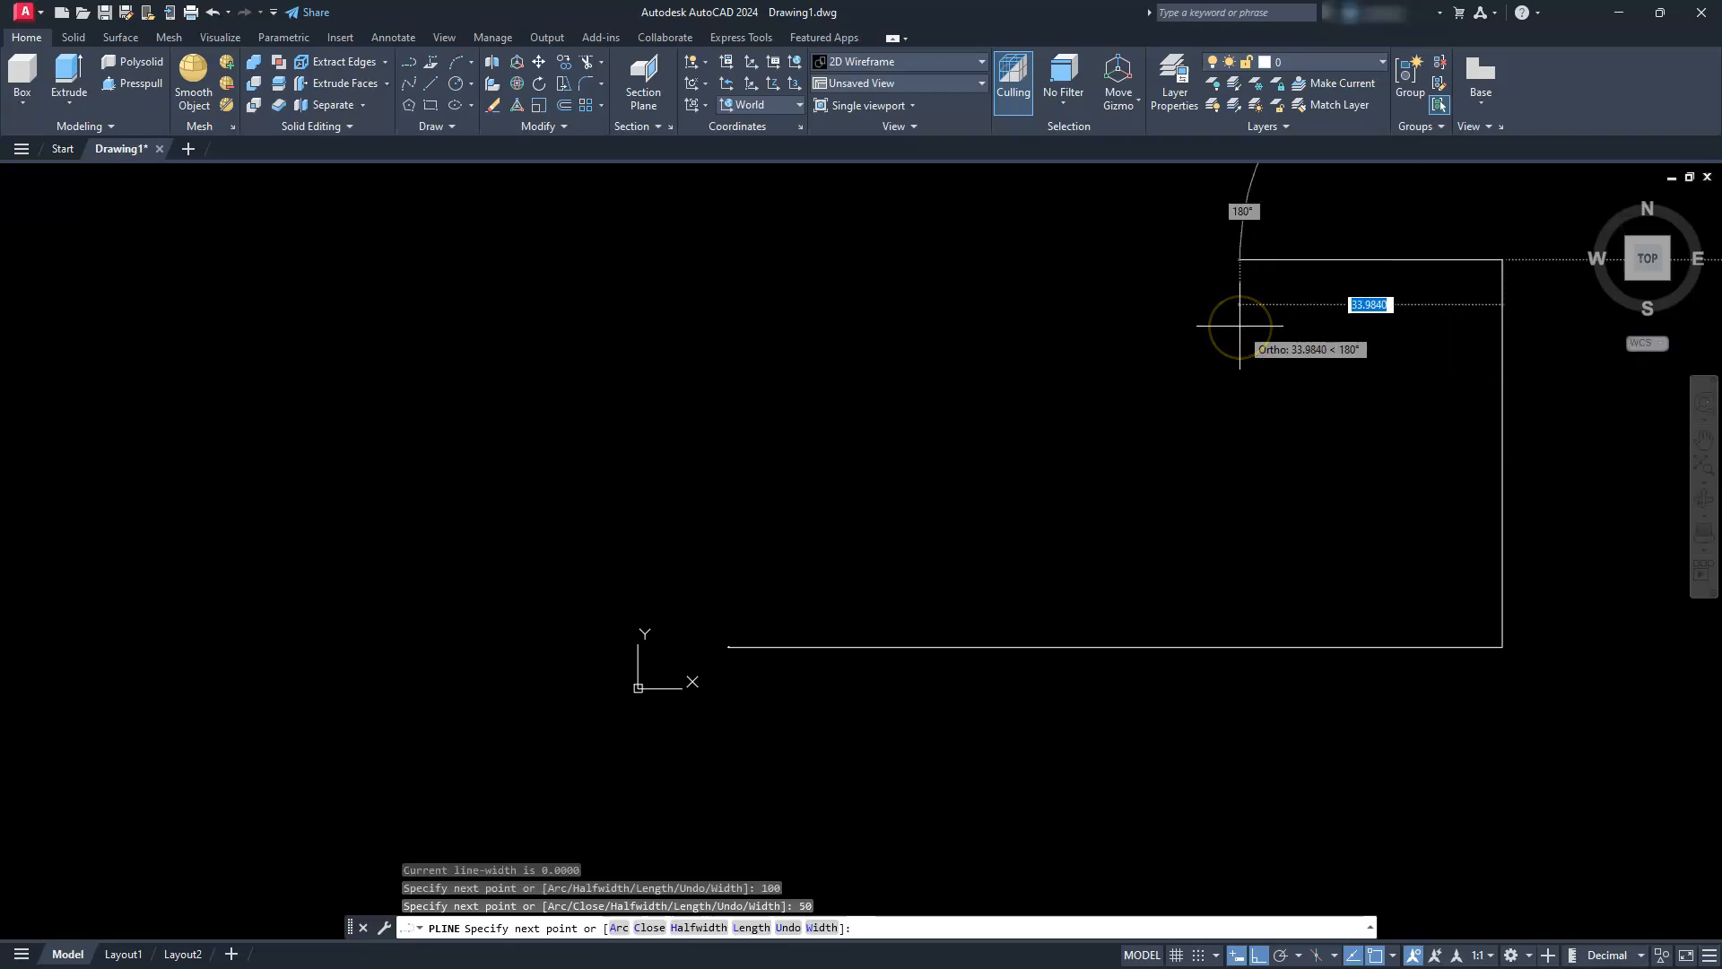
type("2")
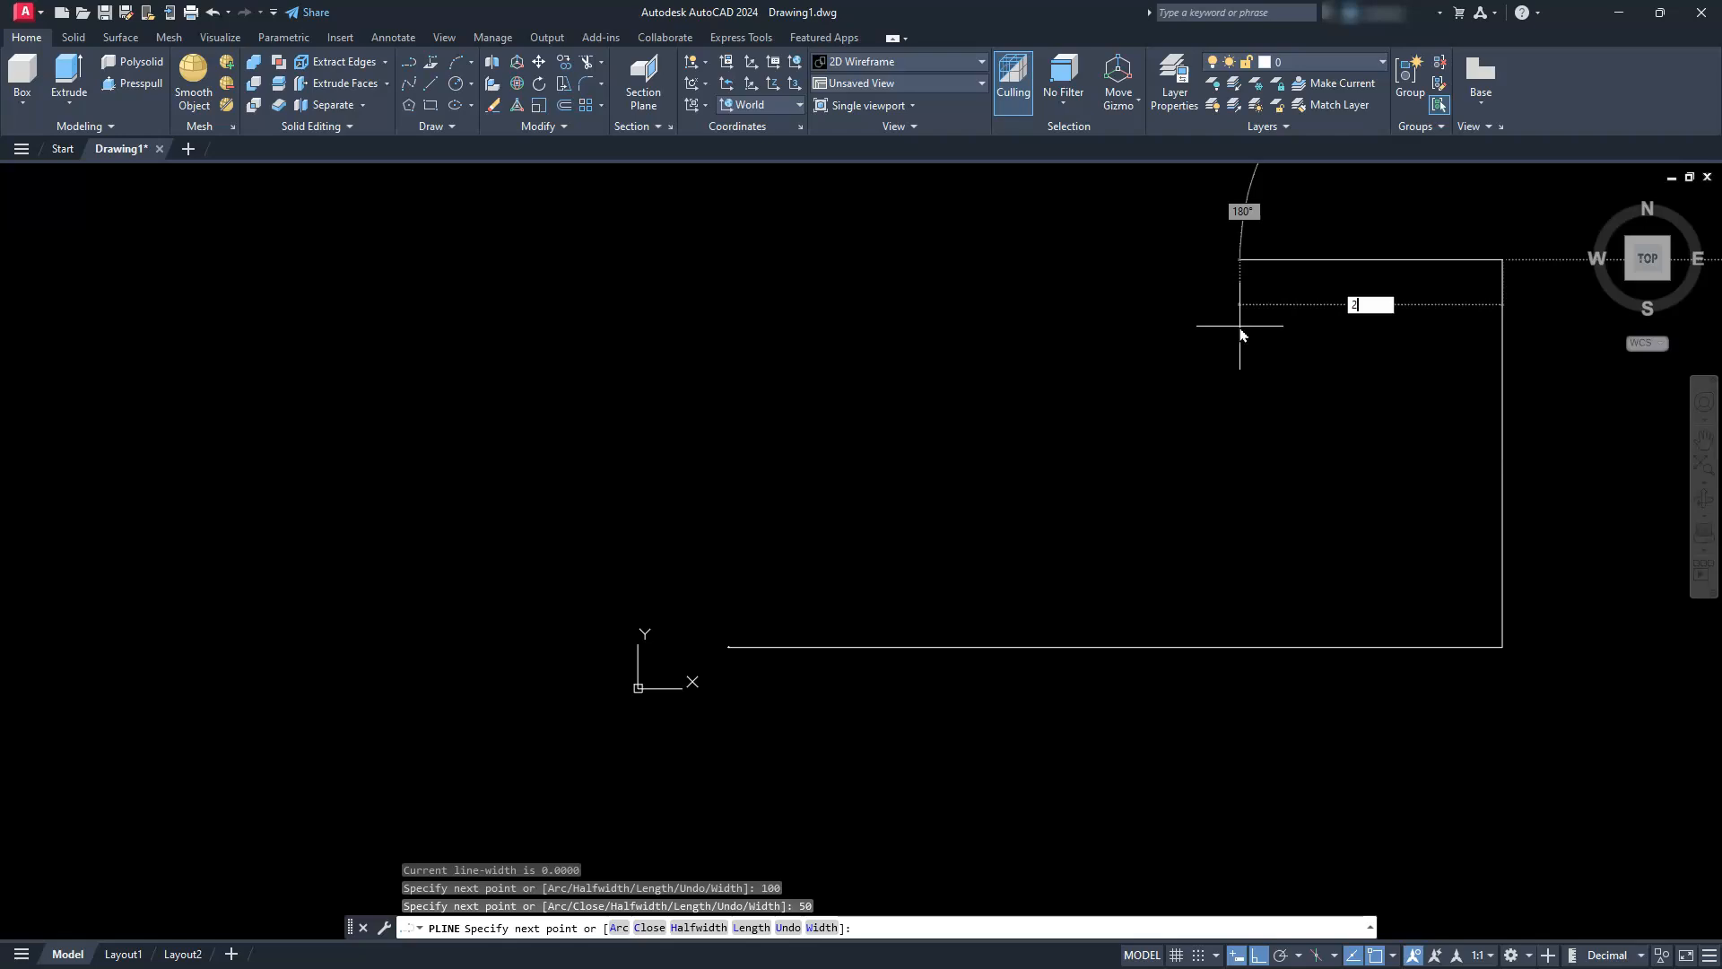
key("Return")
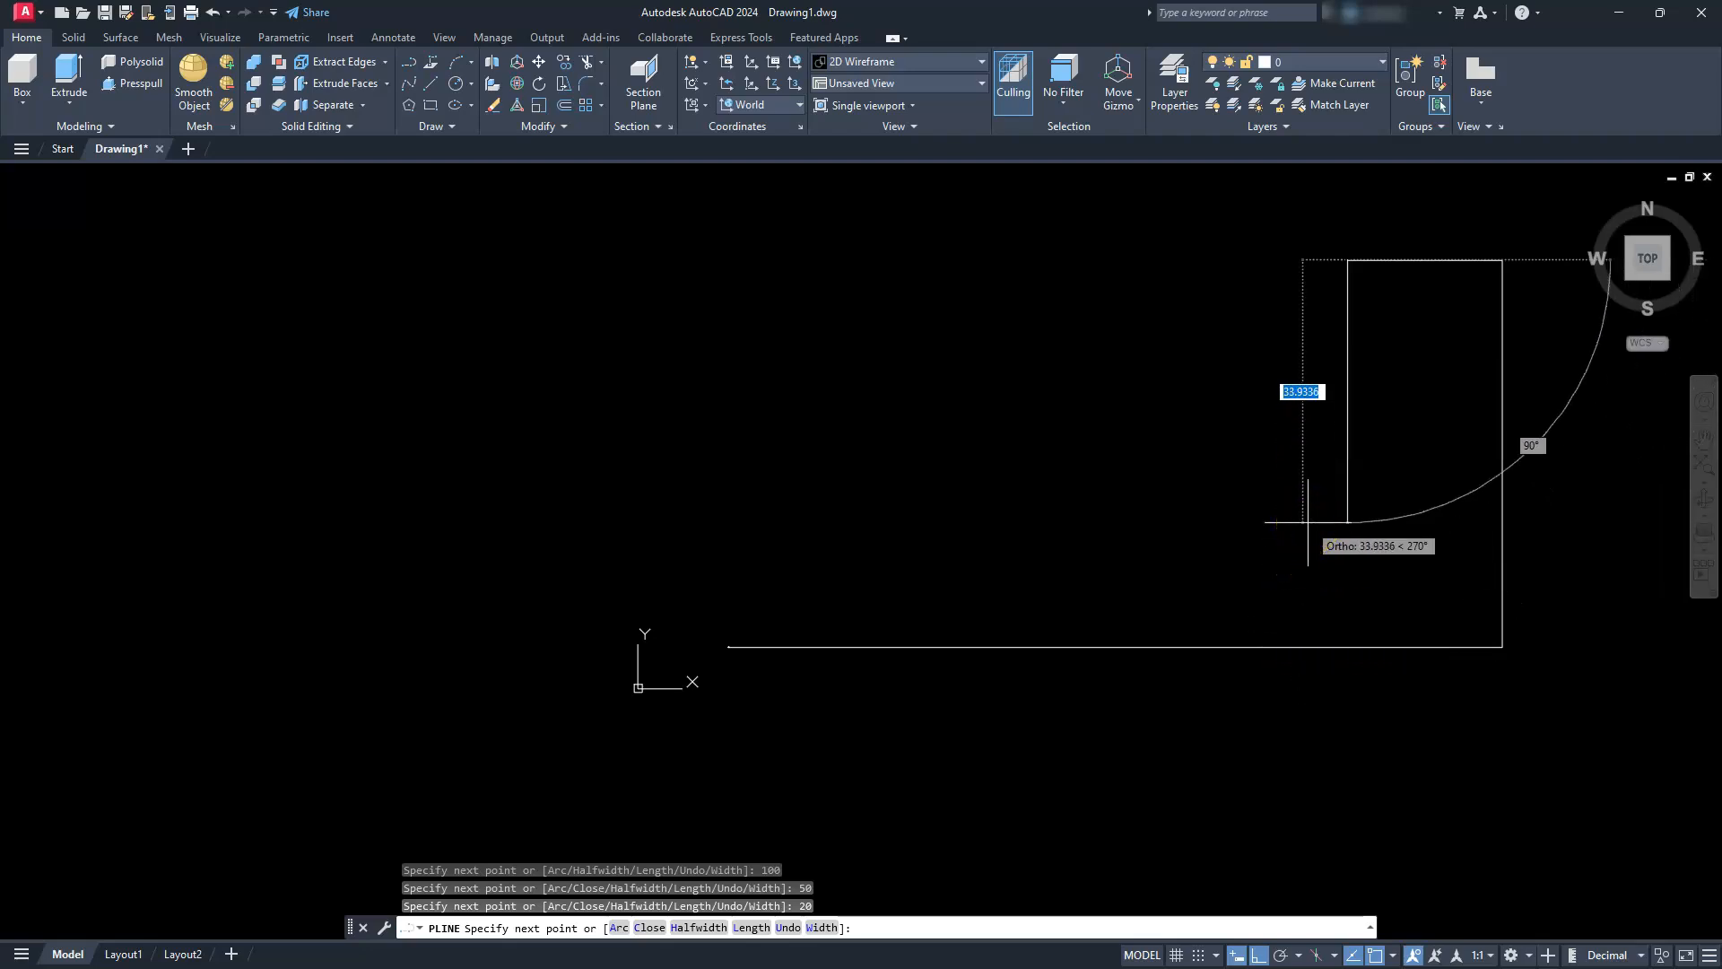
Continue the polyline 30 units down and 80 units left, and close it into an L-shaped profile
type("30")
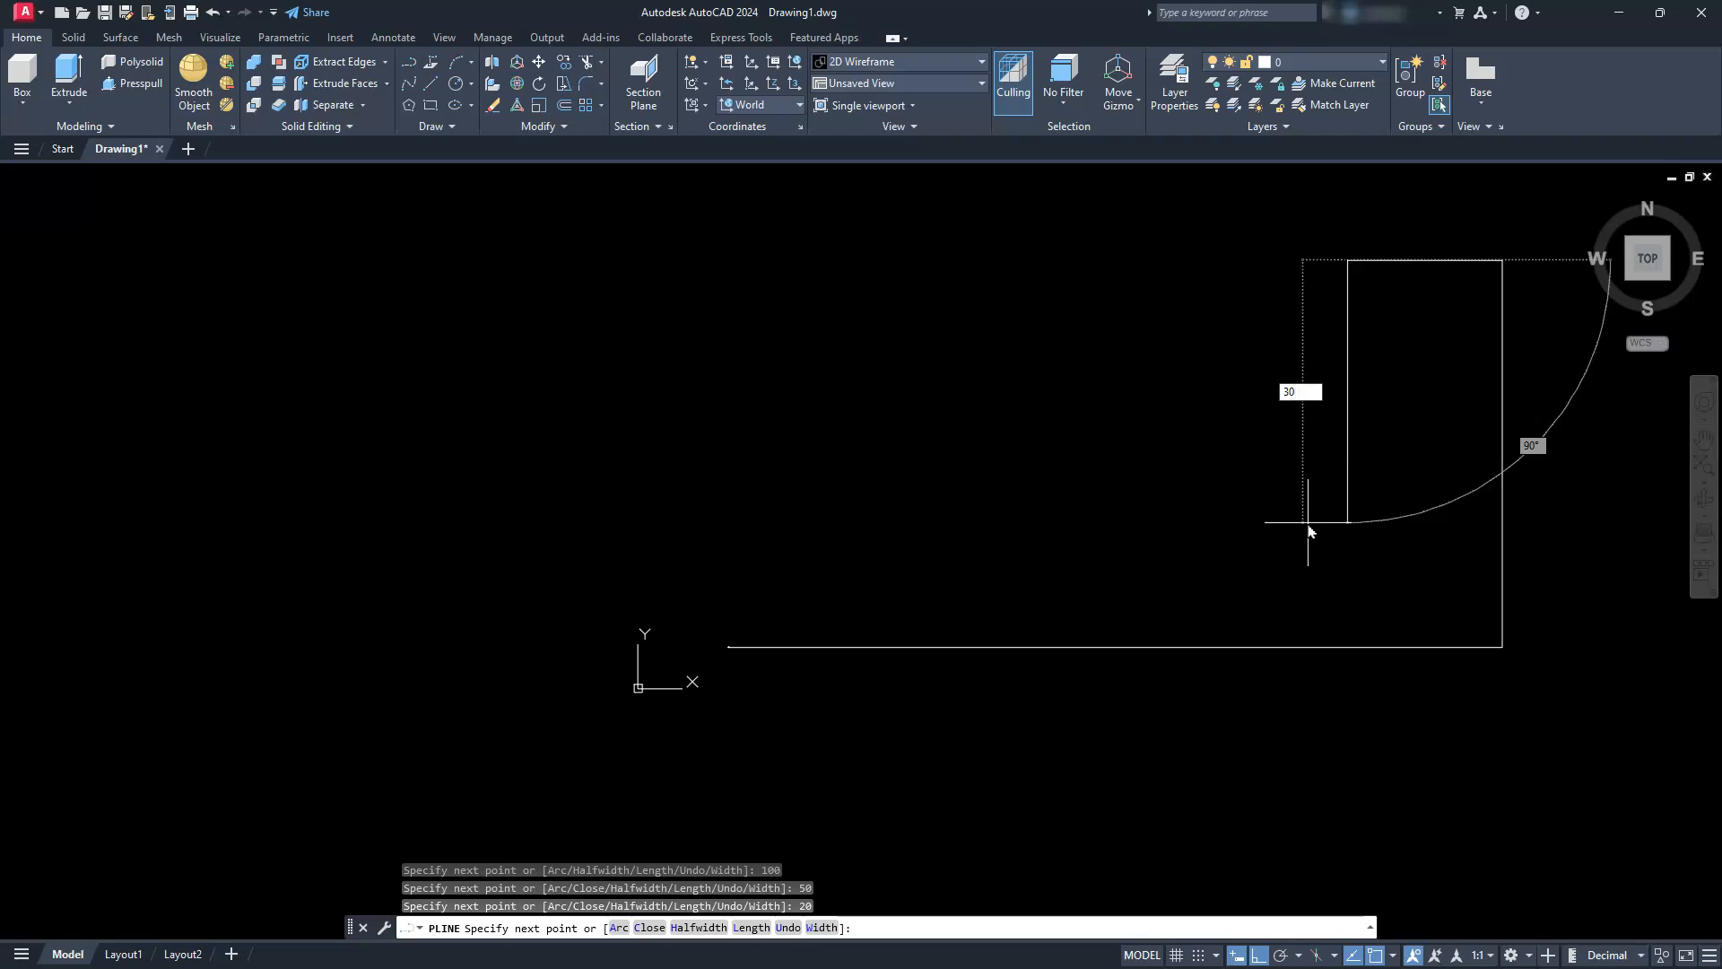
key("Return")
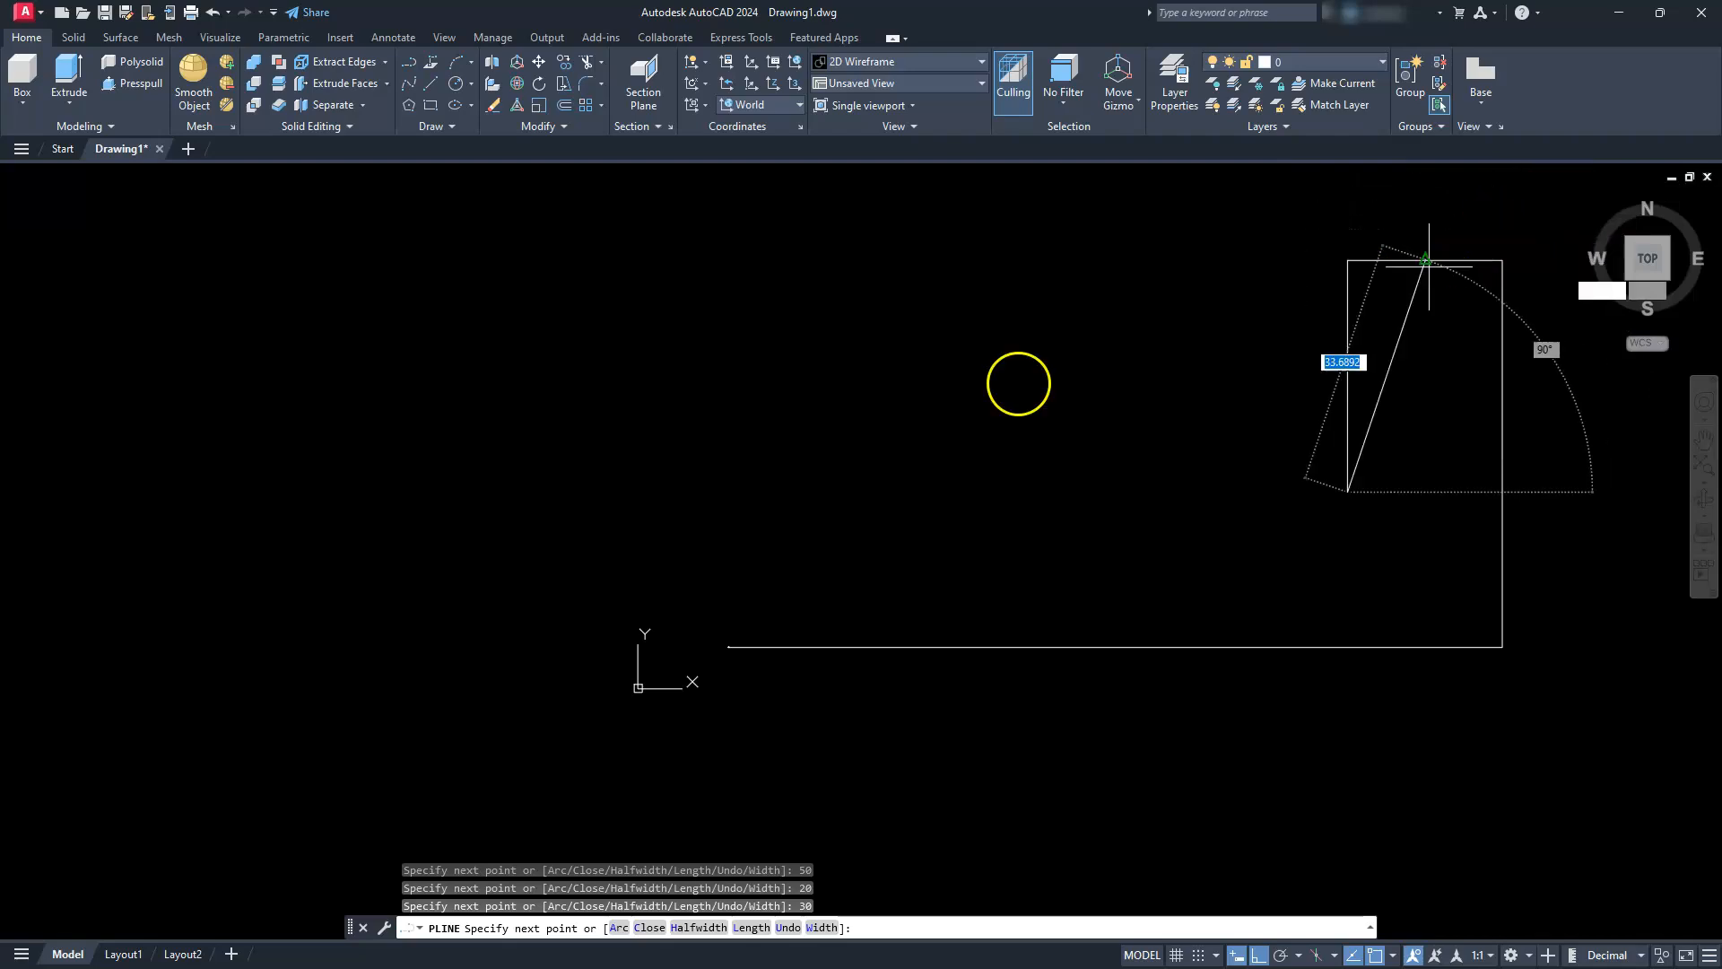
type("80")
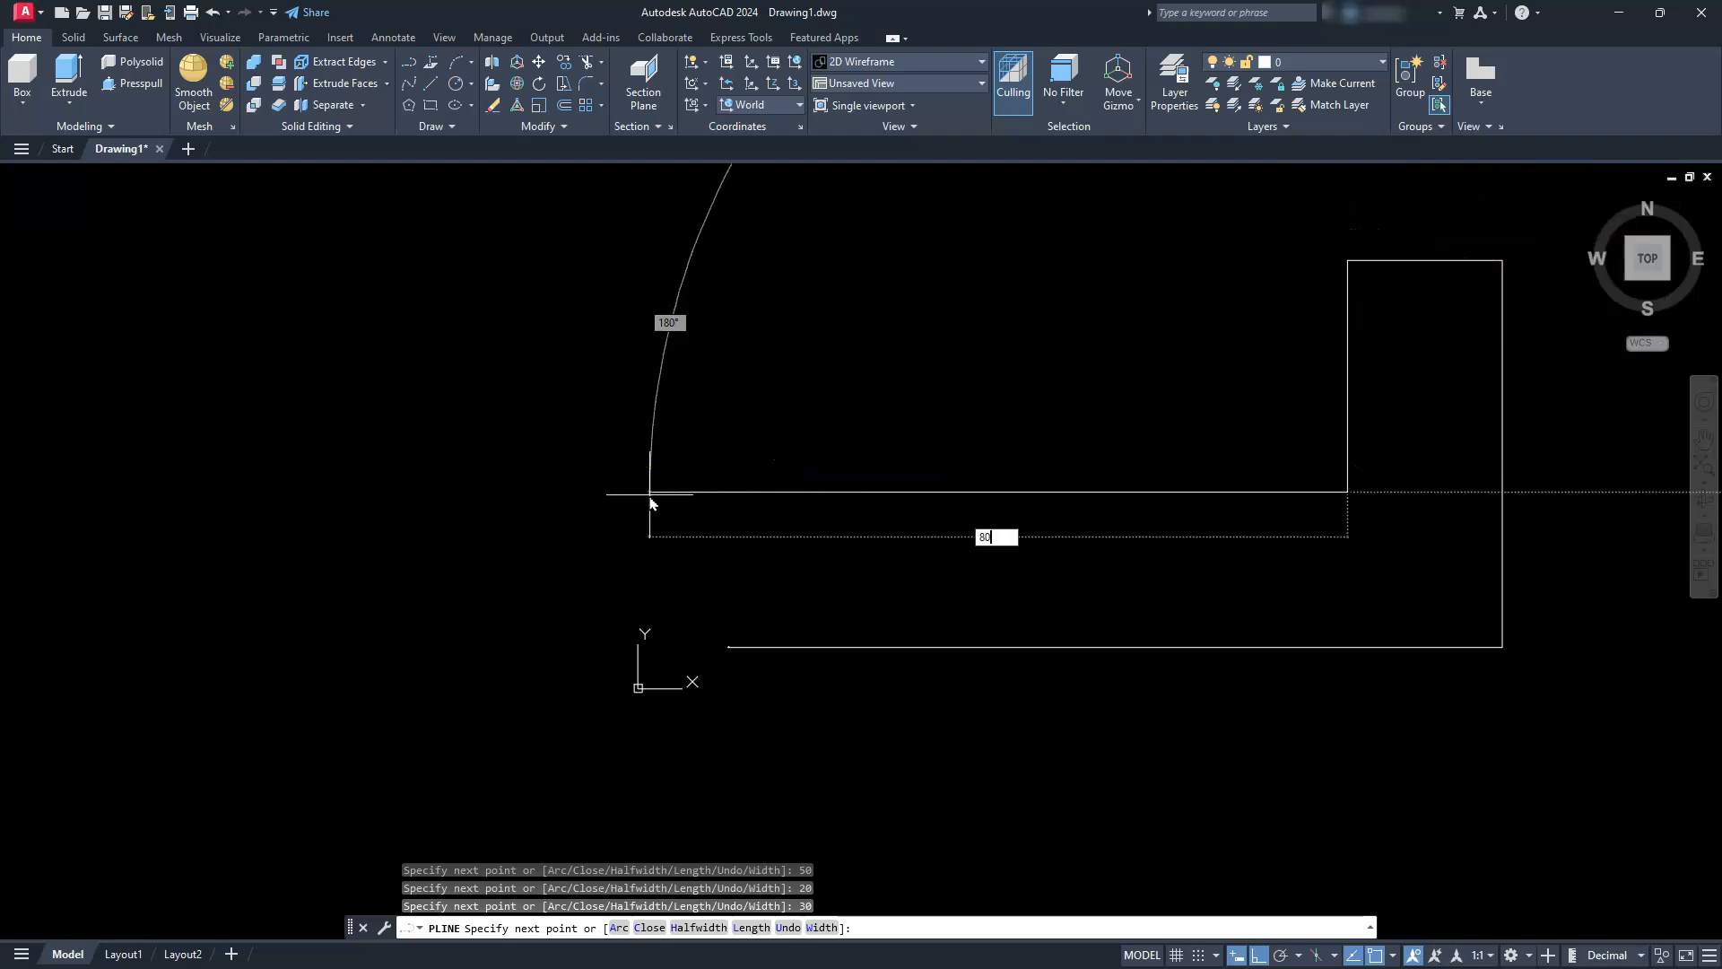
key("Return")
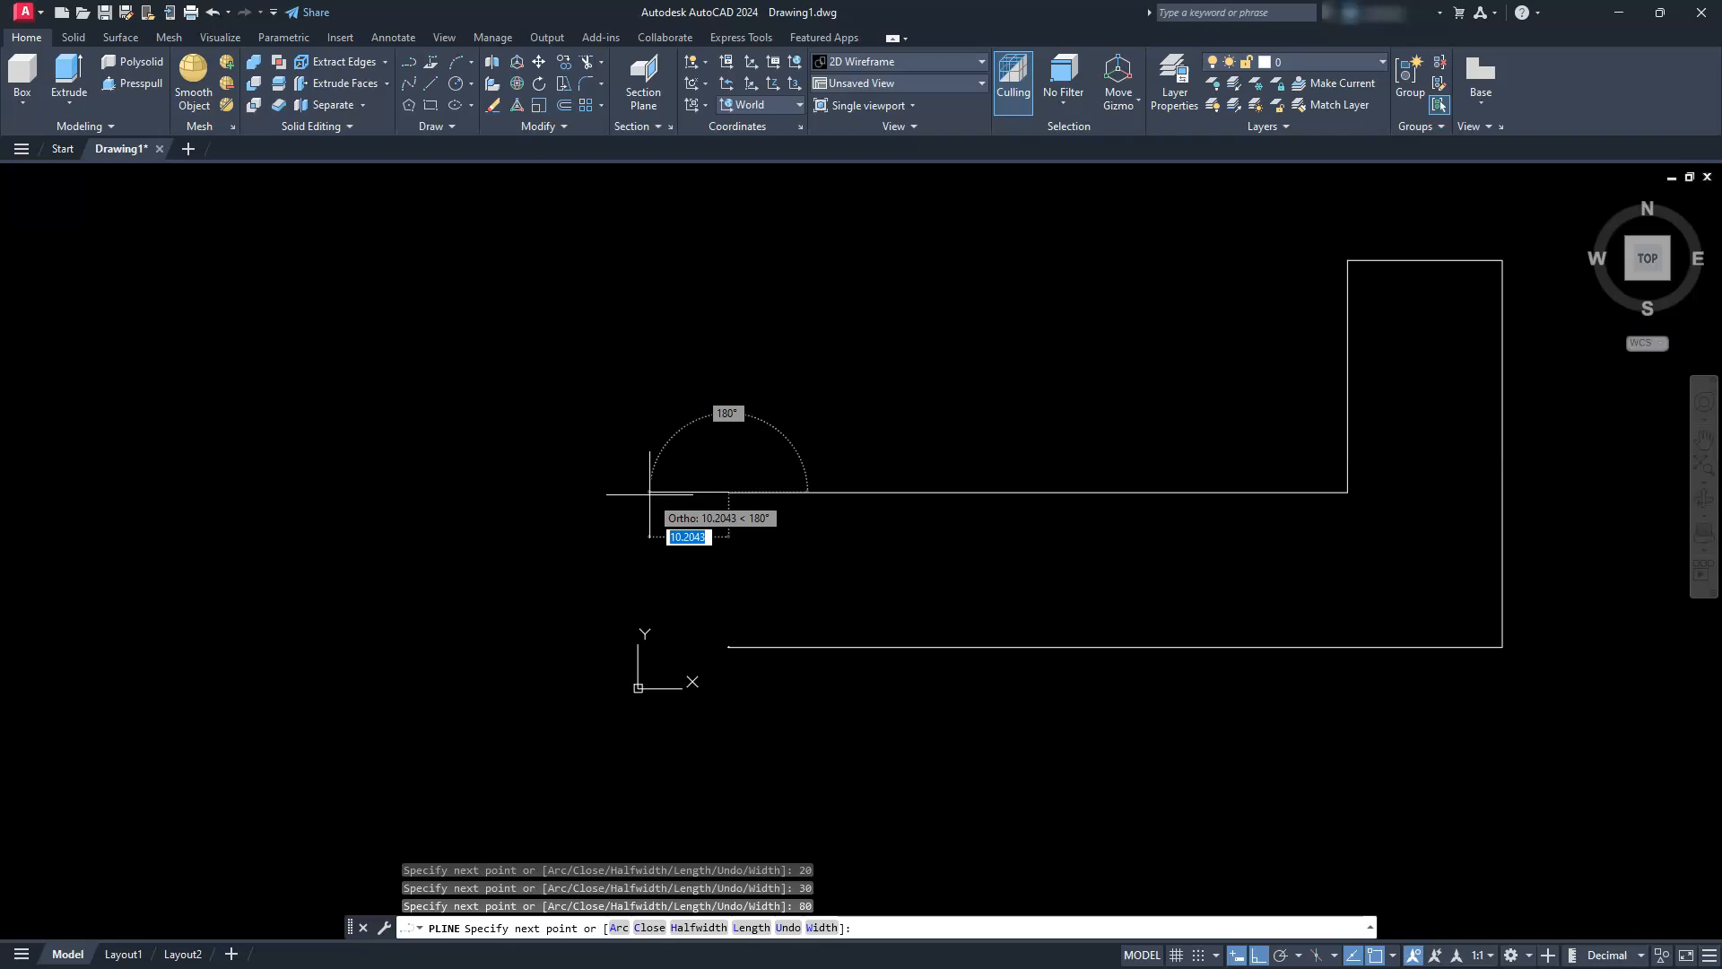
type("c")
key("Return")
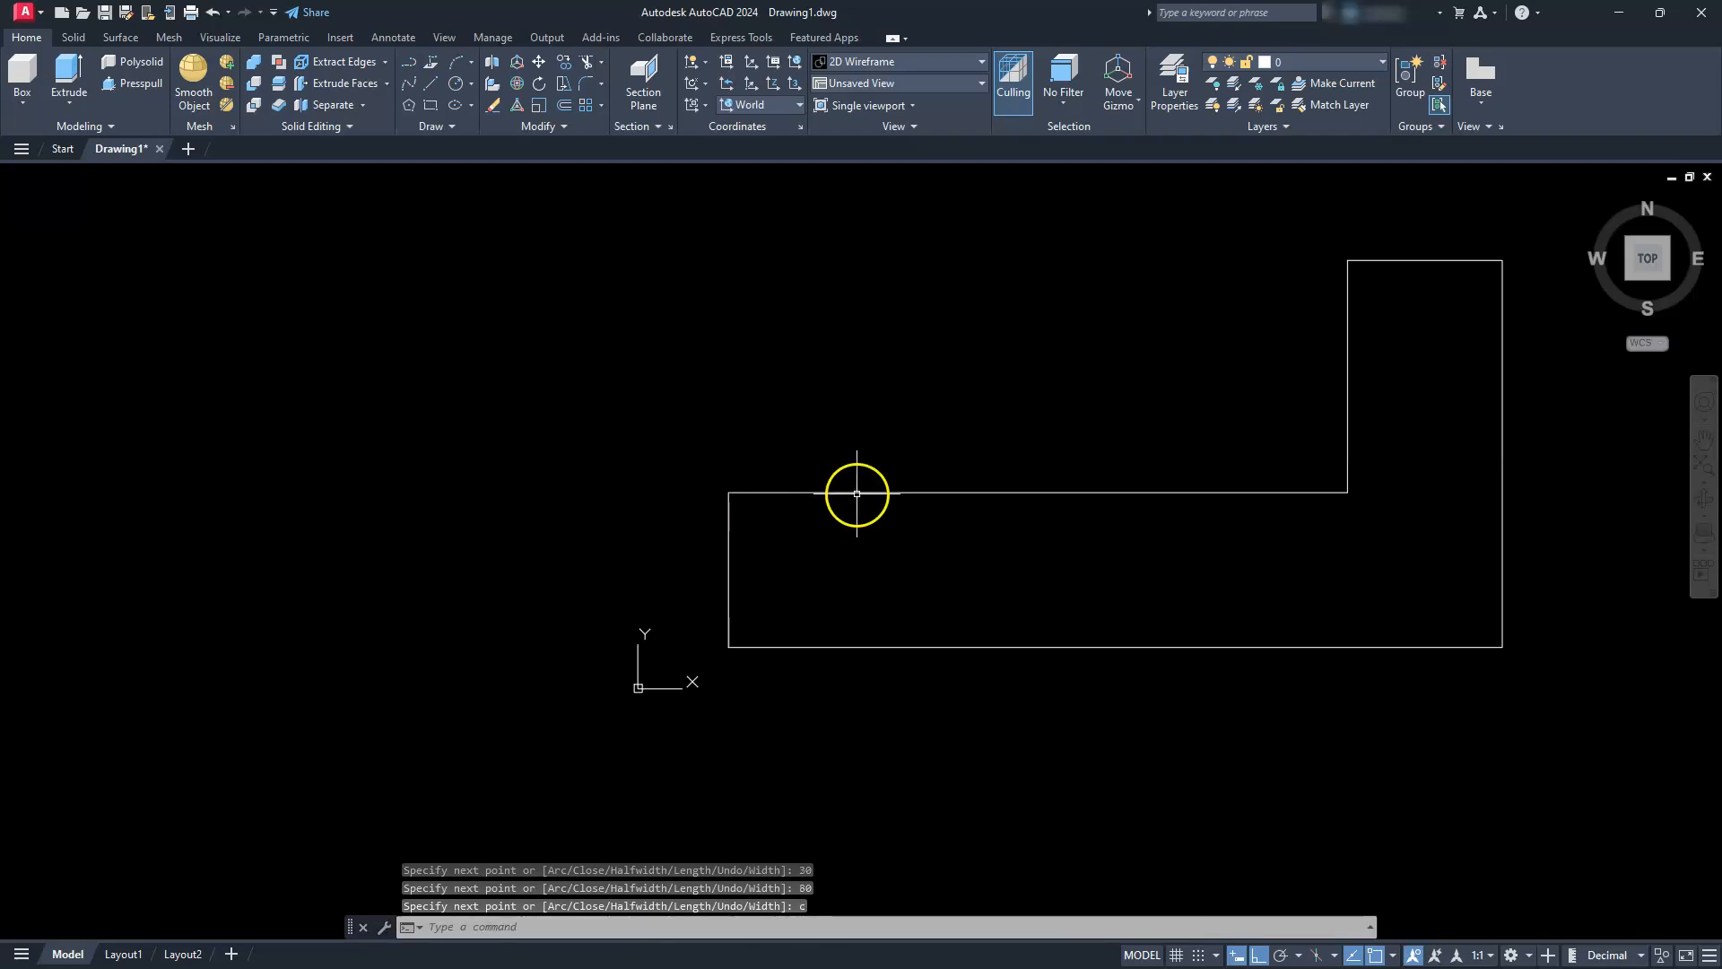
Draw a circle of radius 15 in the empty space to the left of the L-shaped profile
middle_click_drag(338, 646, 834, 629)
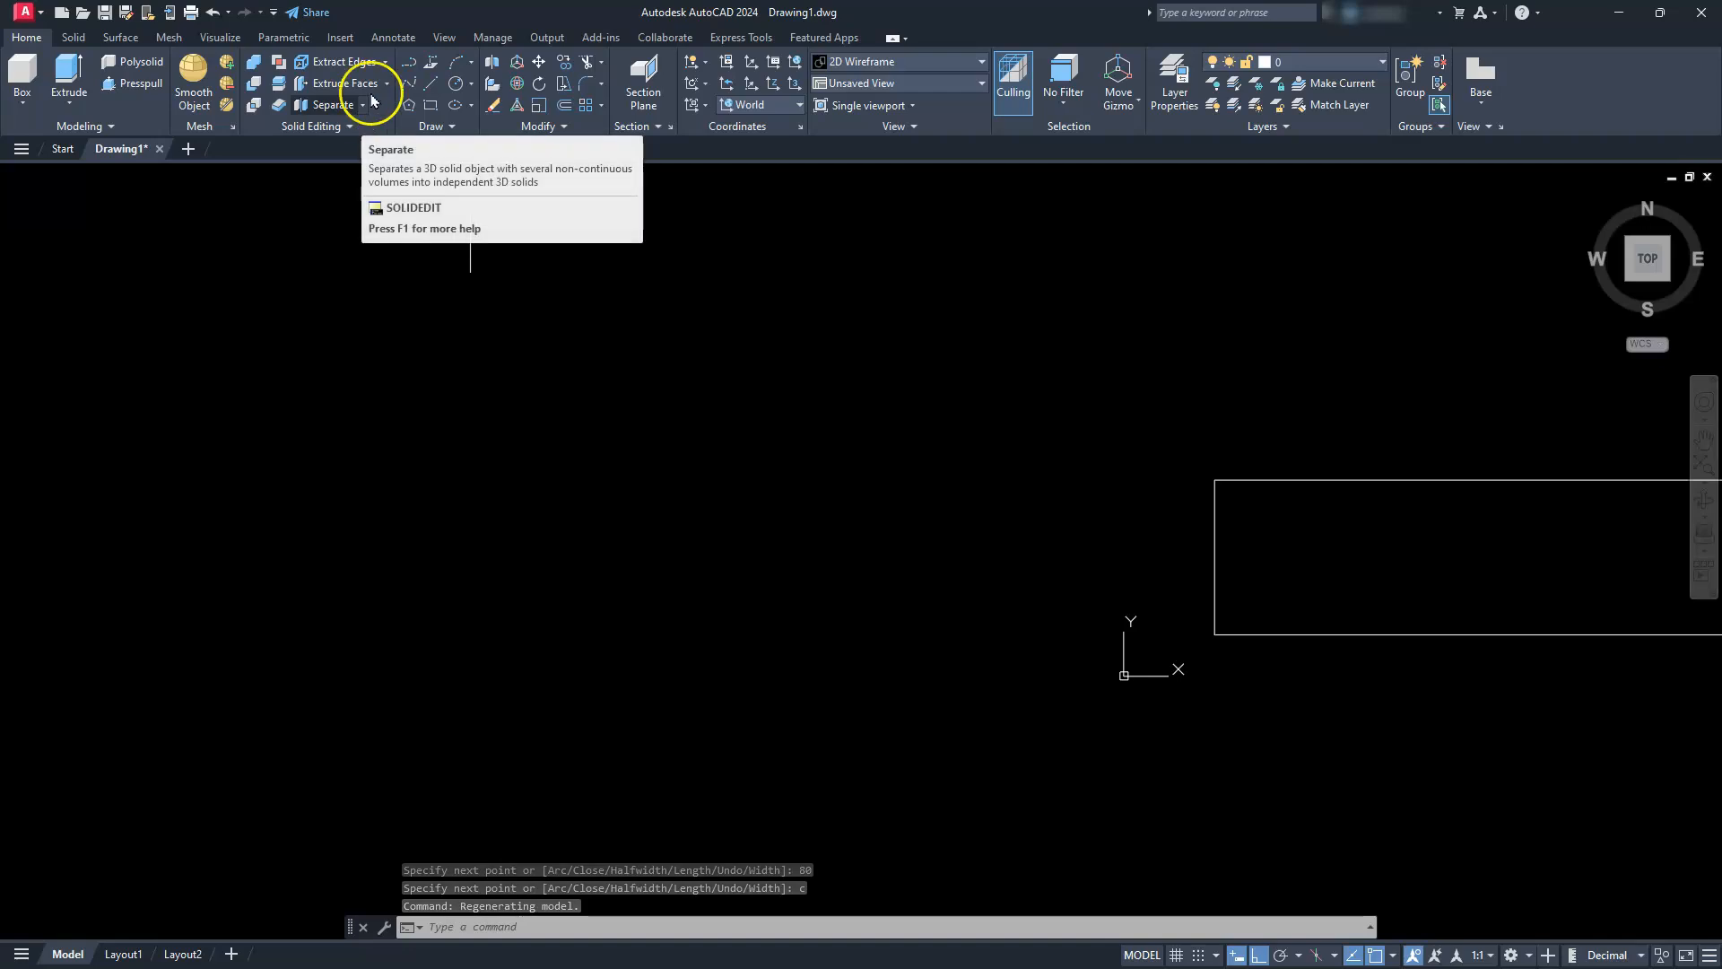
left_click(456, 83)
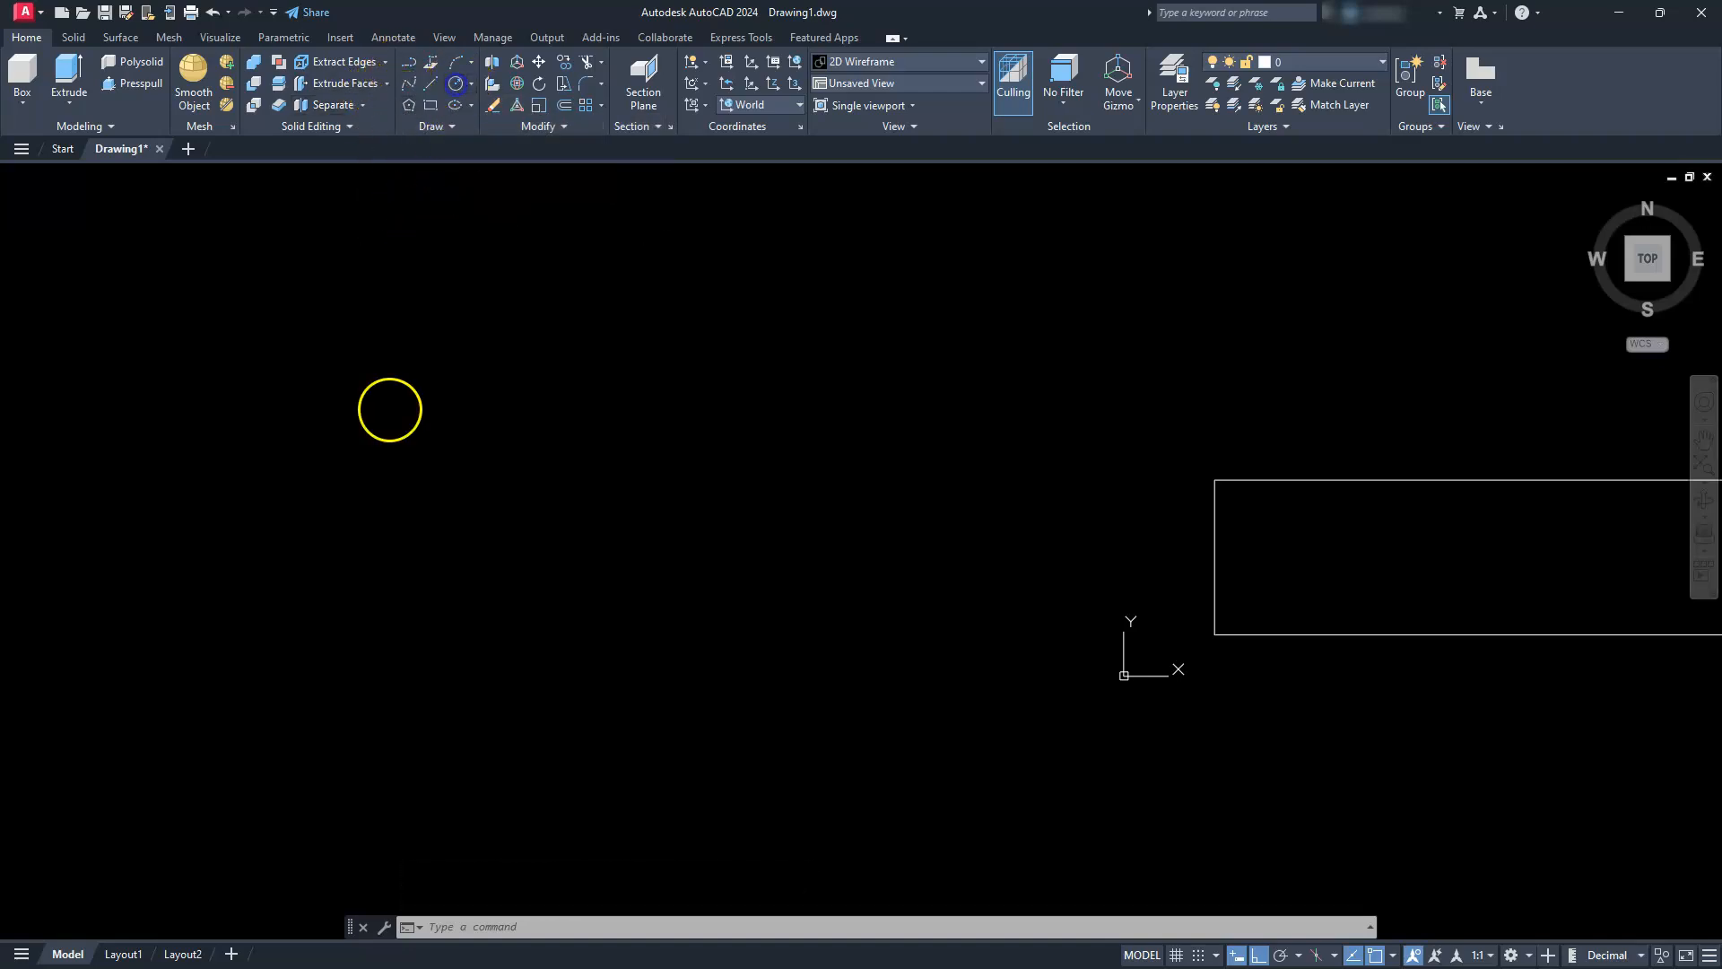
left_click(355, 517)
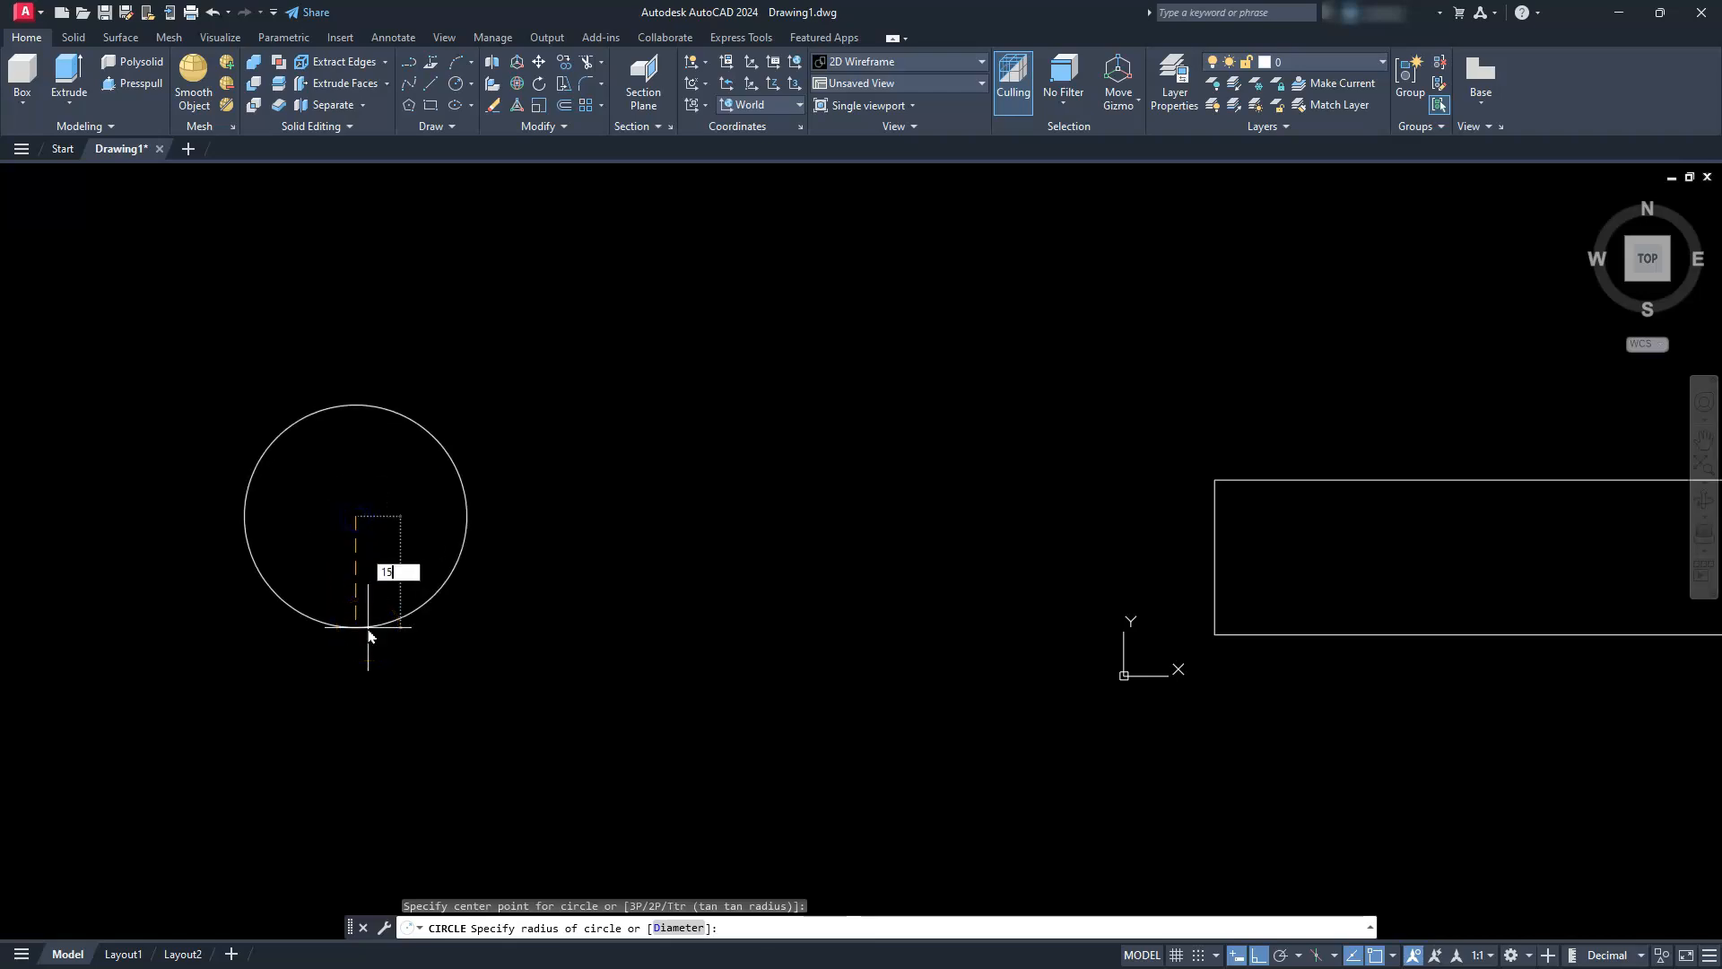
key("Return")
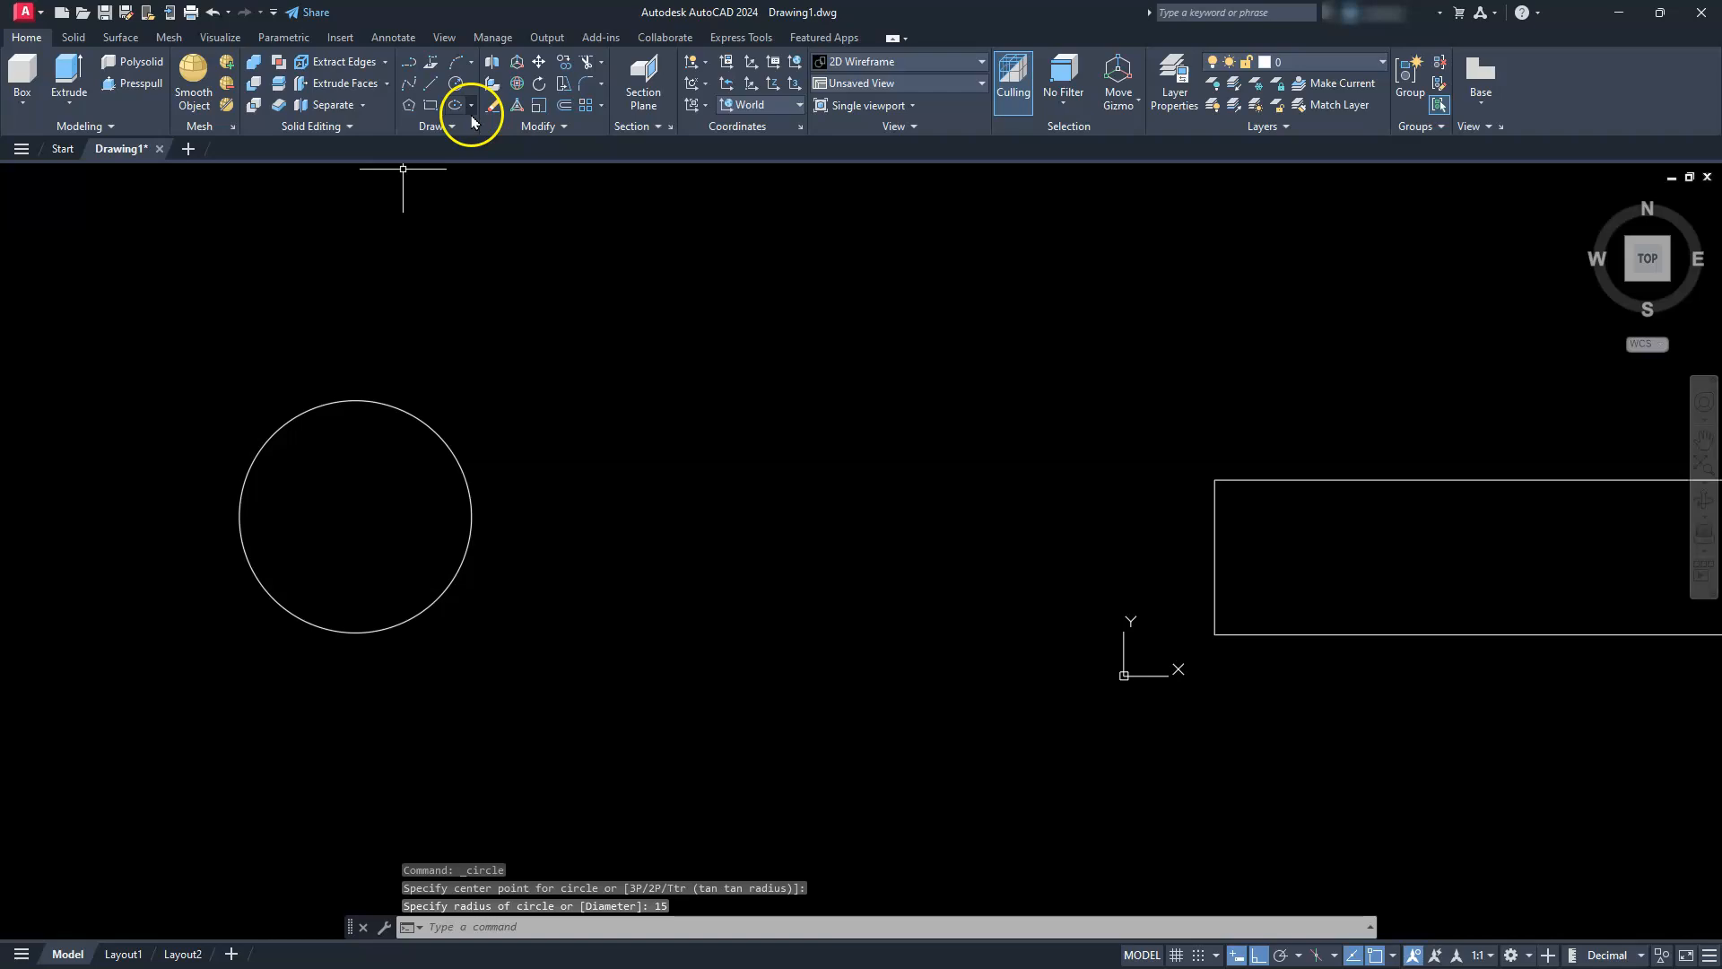
Copy the radius 15 circle 60 units horizontally to the right
left_click(557, 70)
left_click_drag(472, 584, 466, 455)
key("Return")
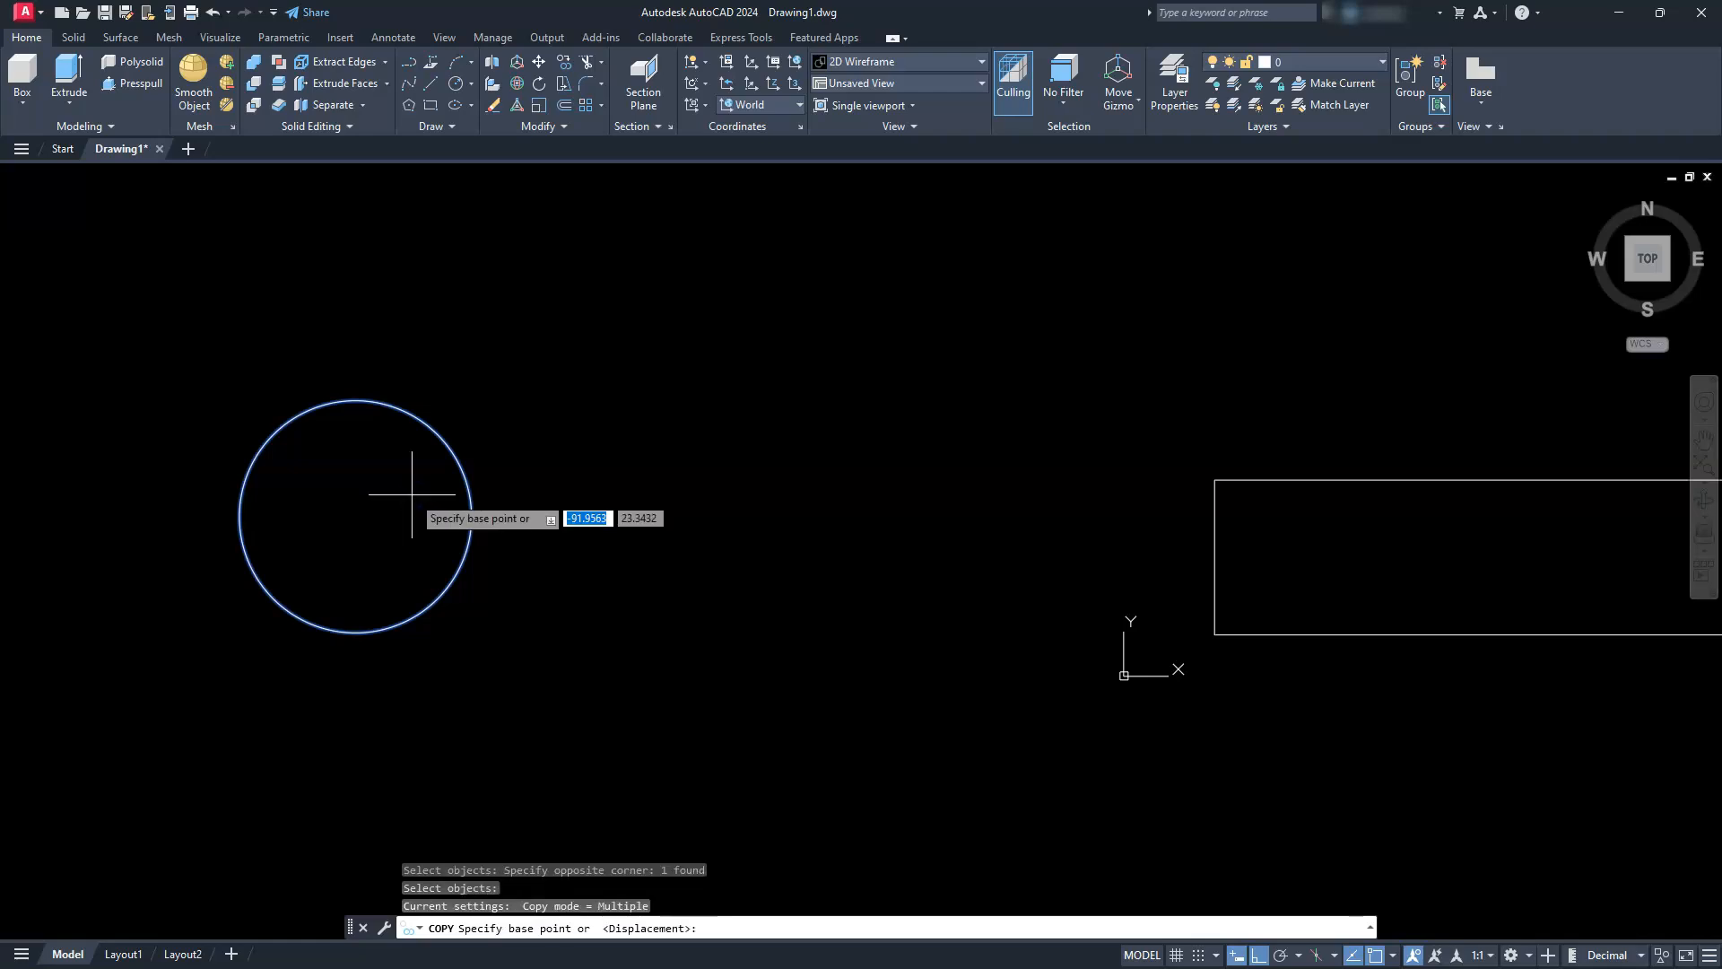
left_click(346, 331)
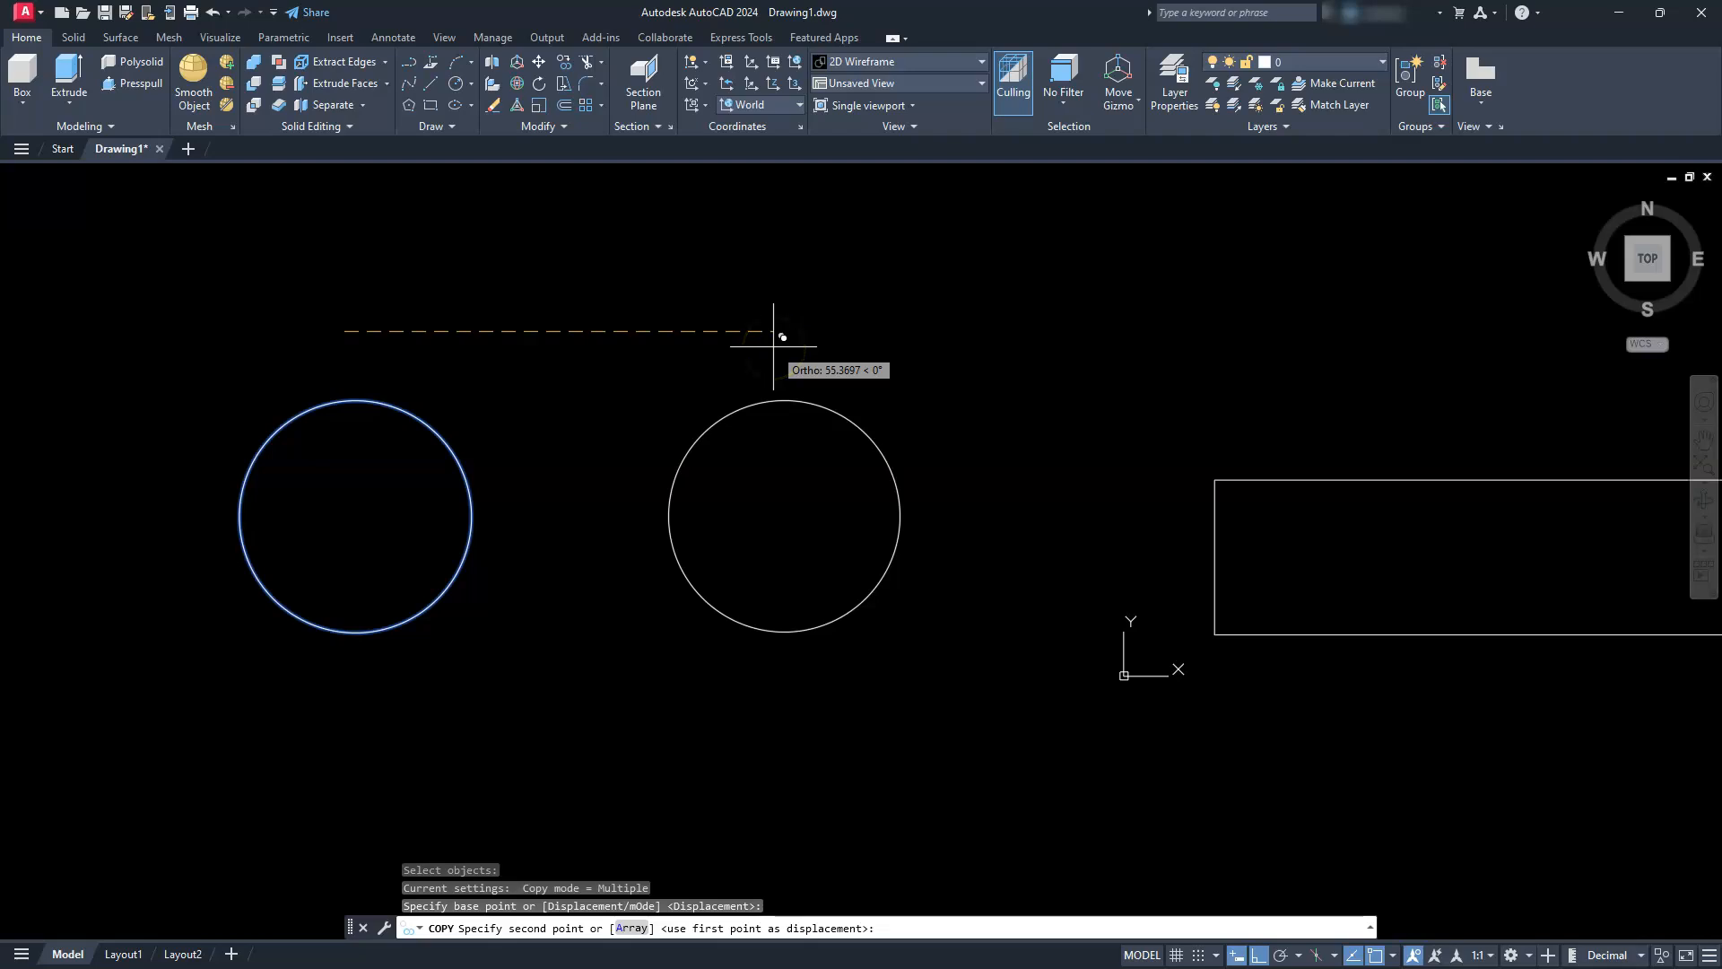
type("60")
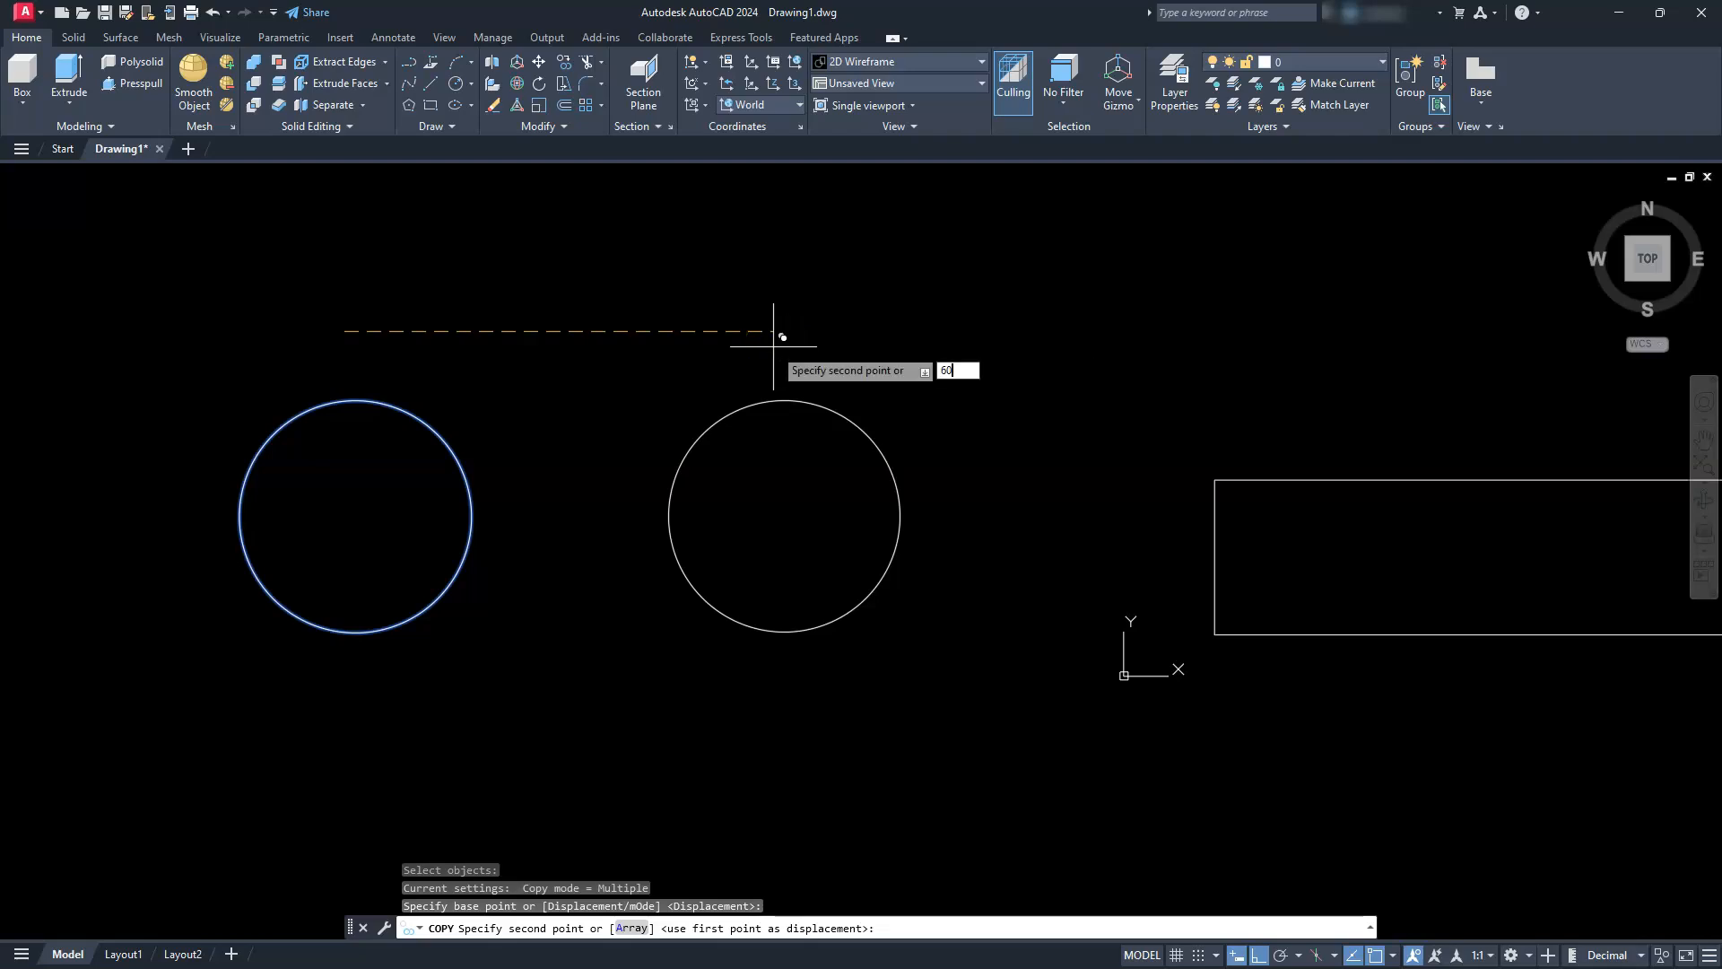
key("Return")
key("Escape")
key("Escape")
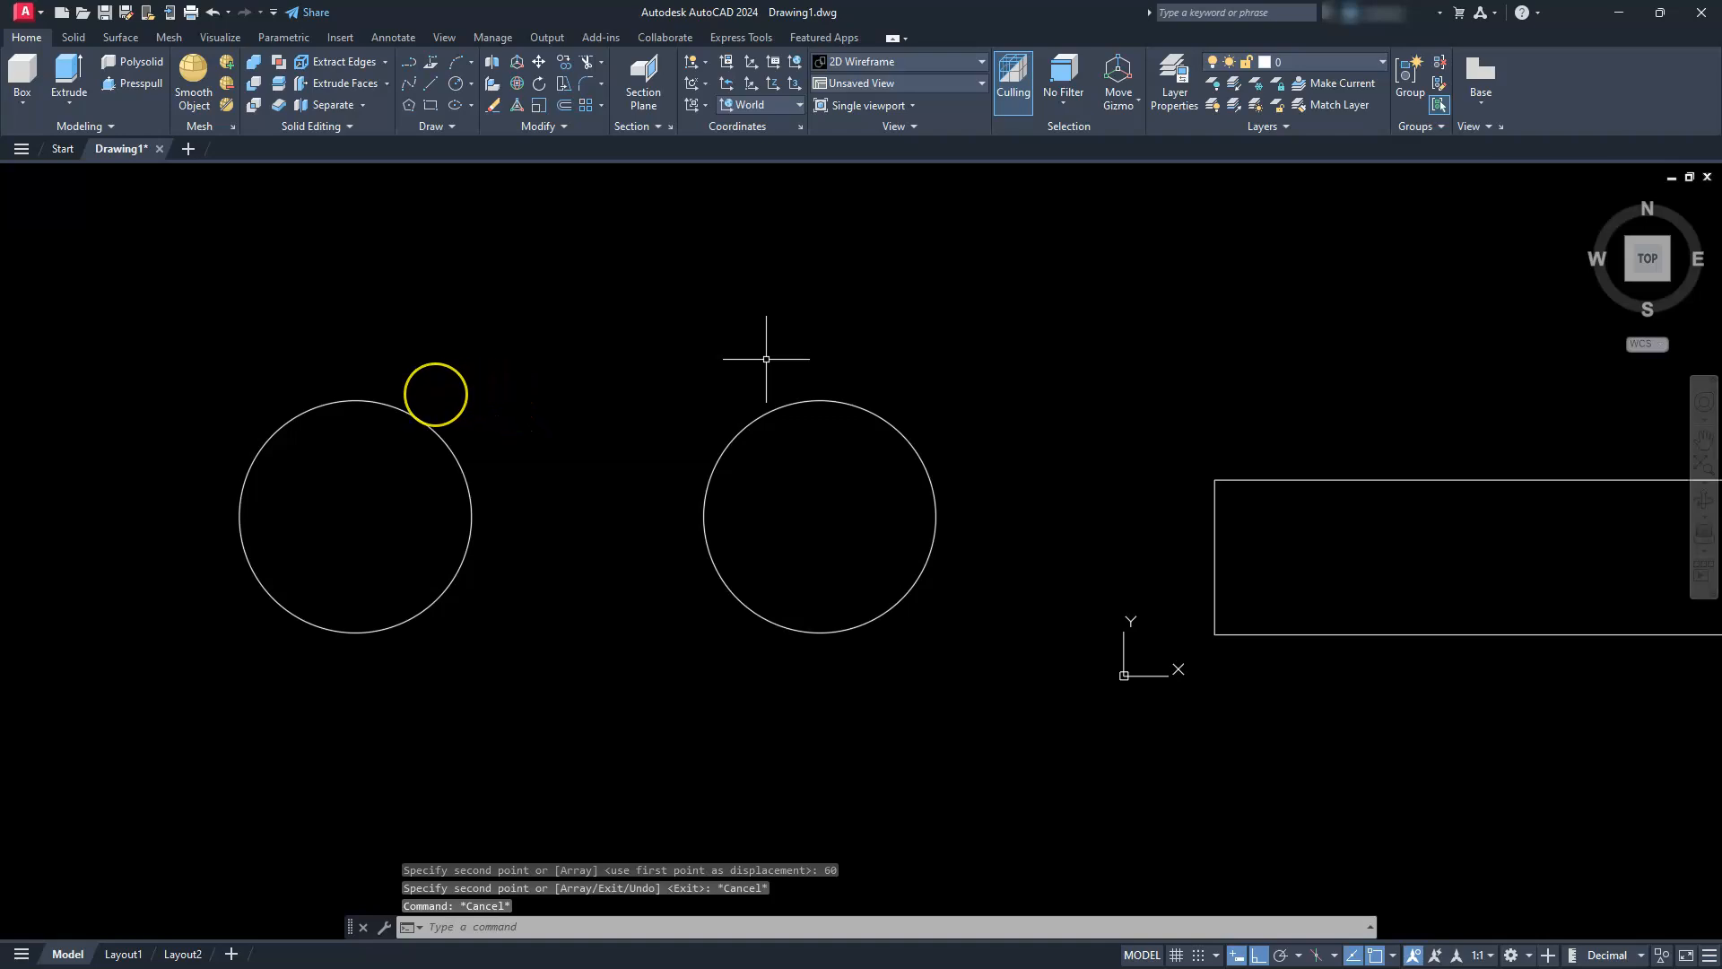
Draw a line joining the bottom quadrants of the two circles
type("l")
key("space")
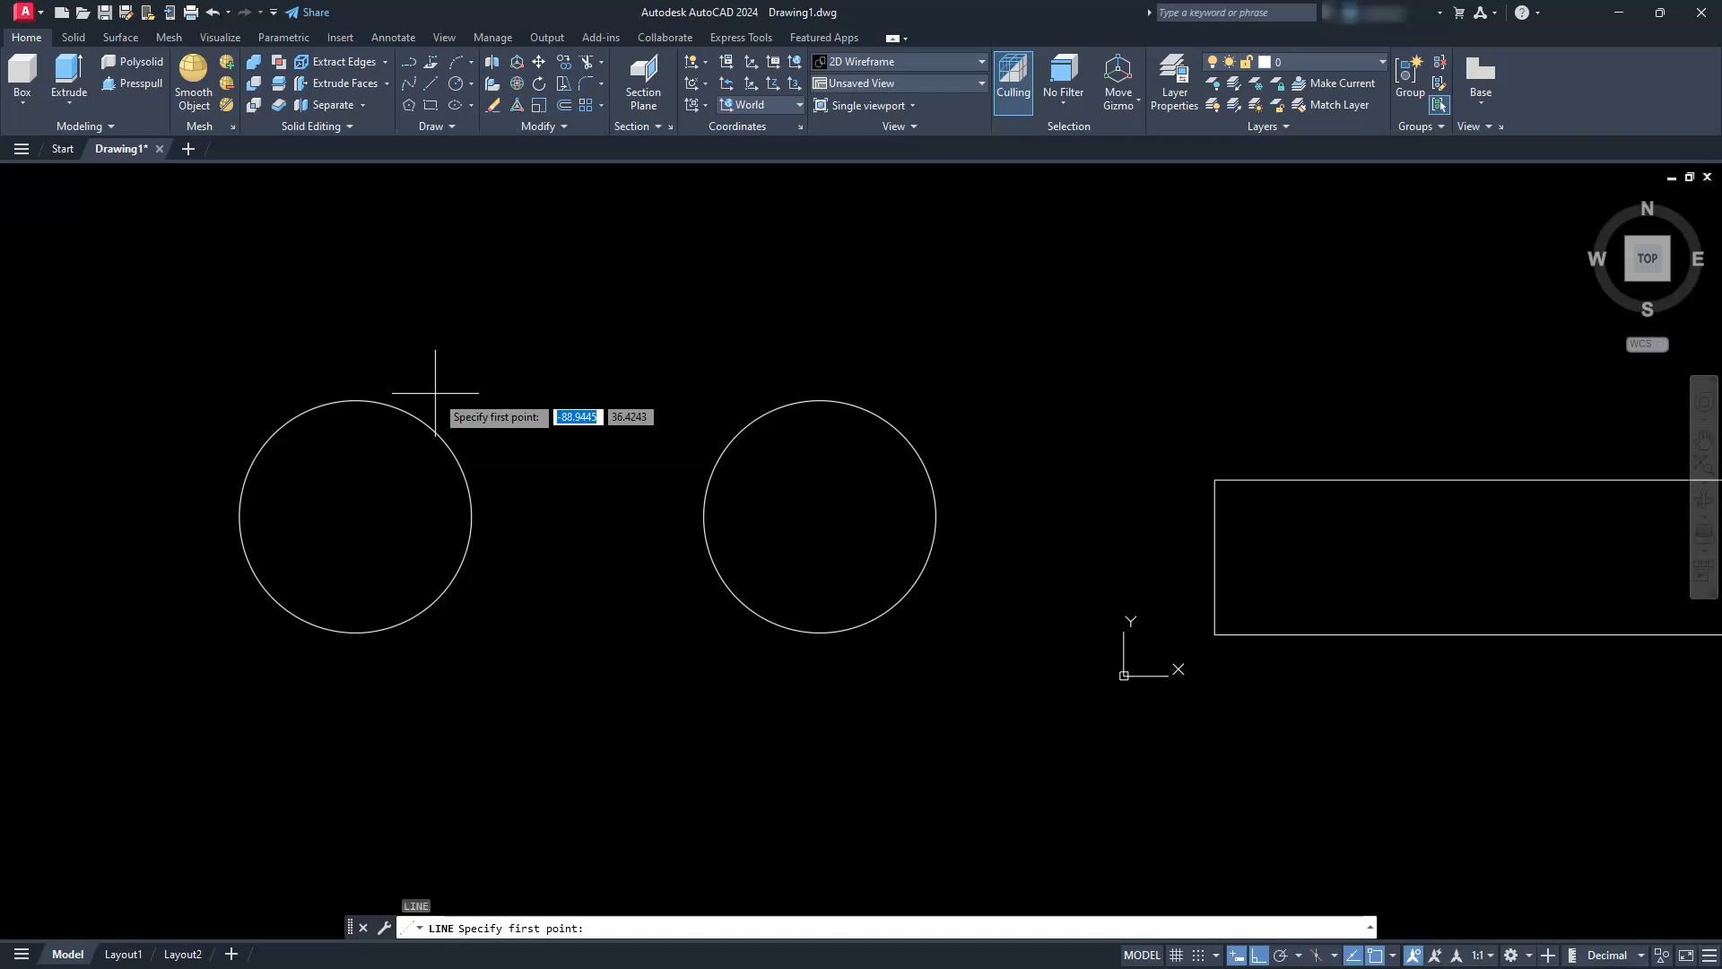
left_click(356, 631)
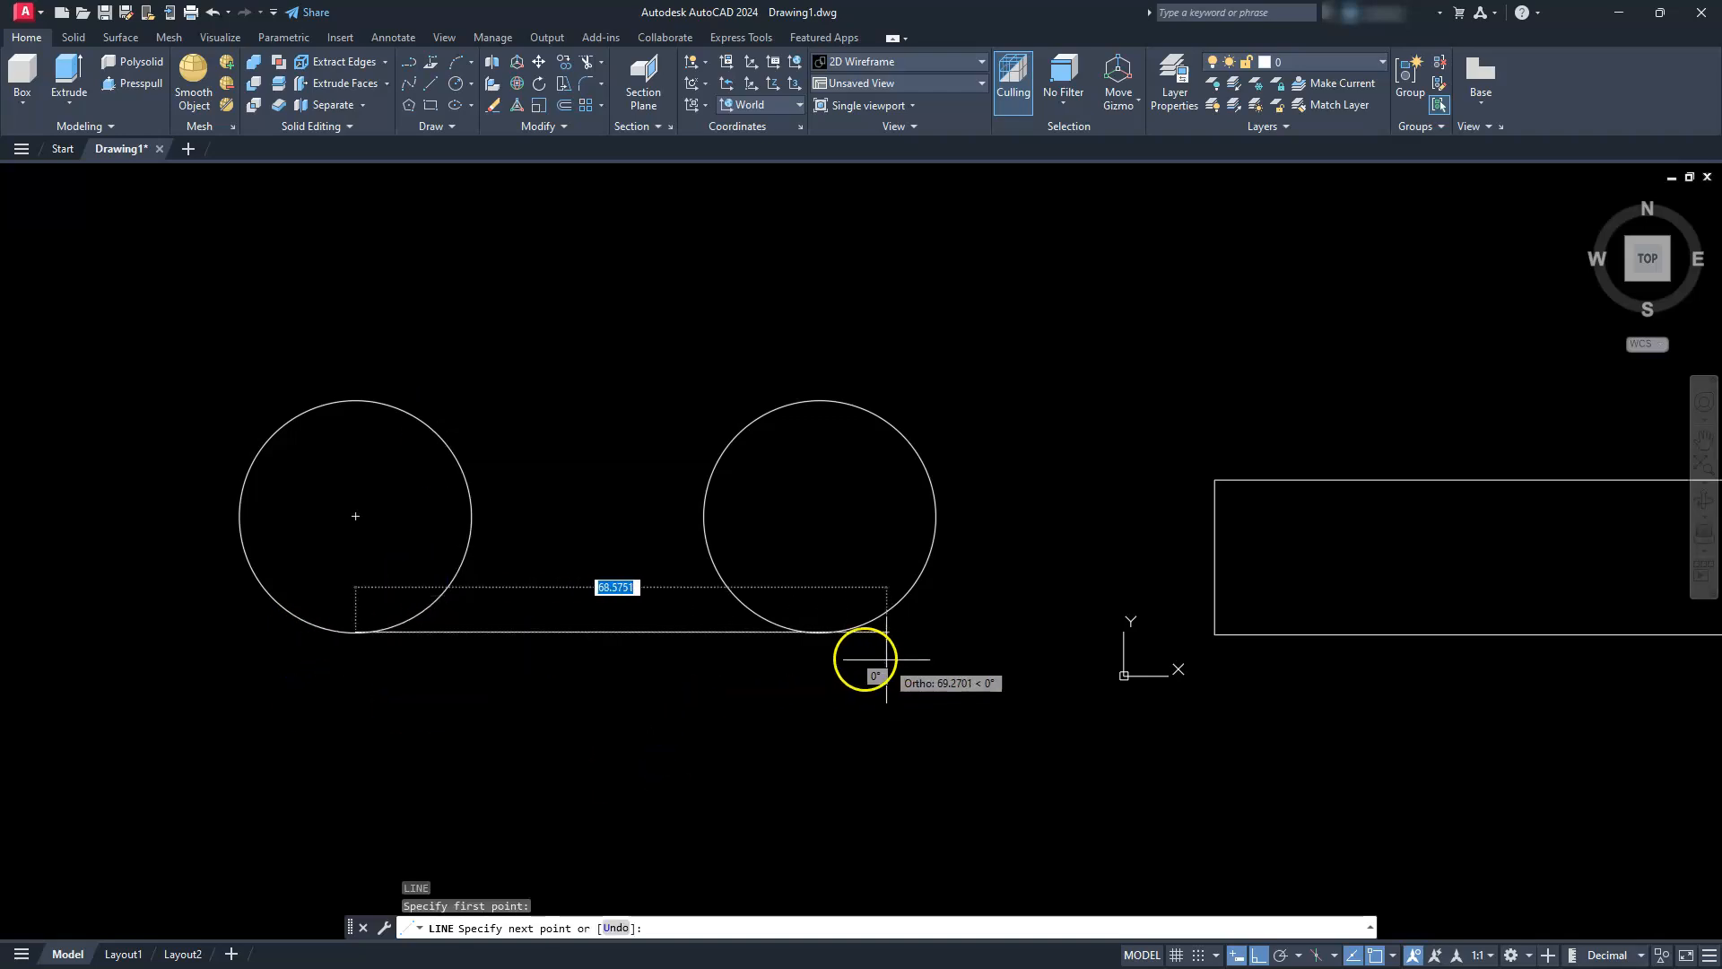
left_click(833, 634)
key("Escape")
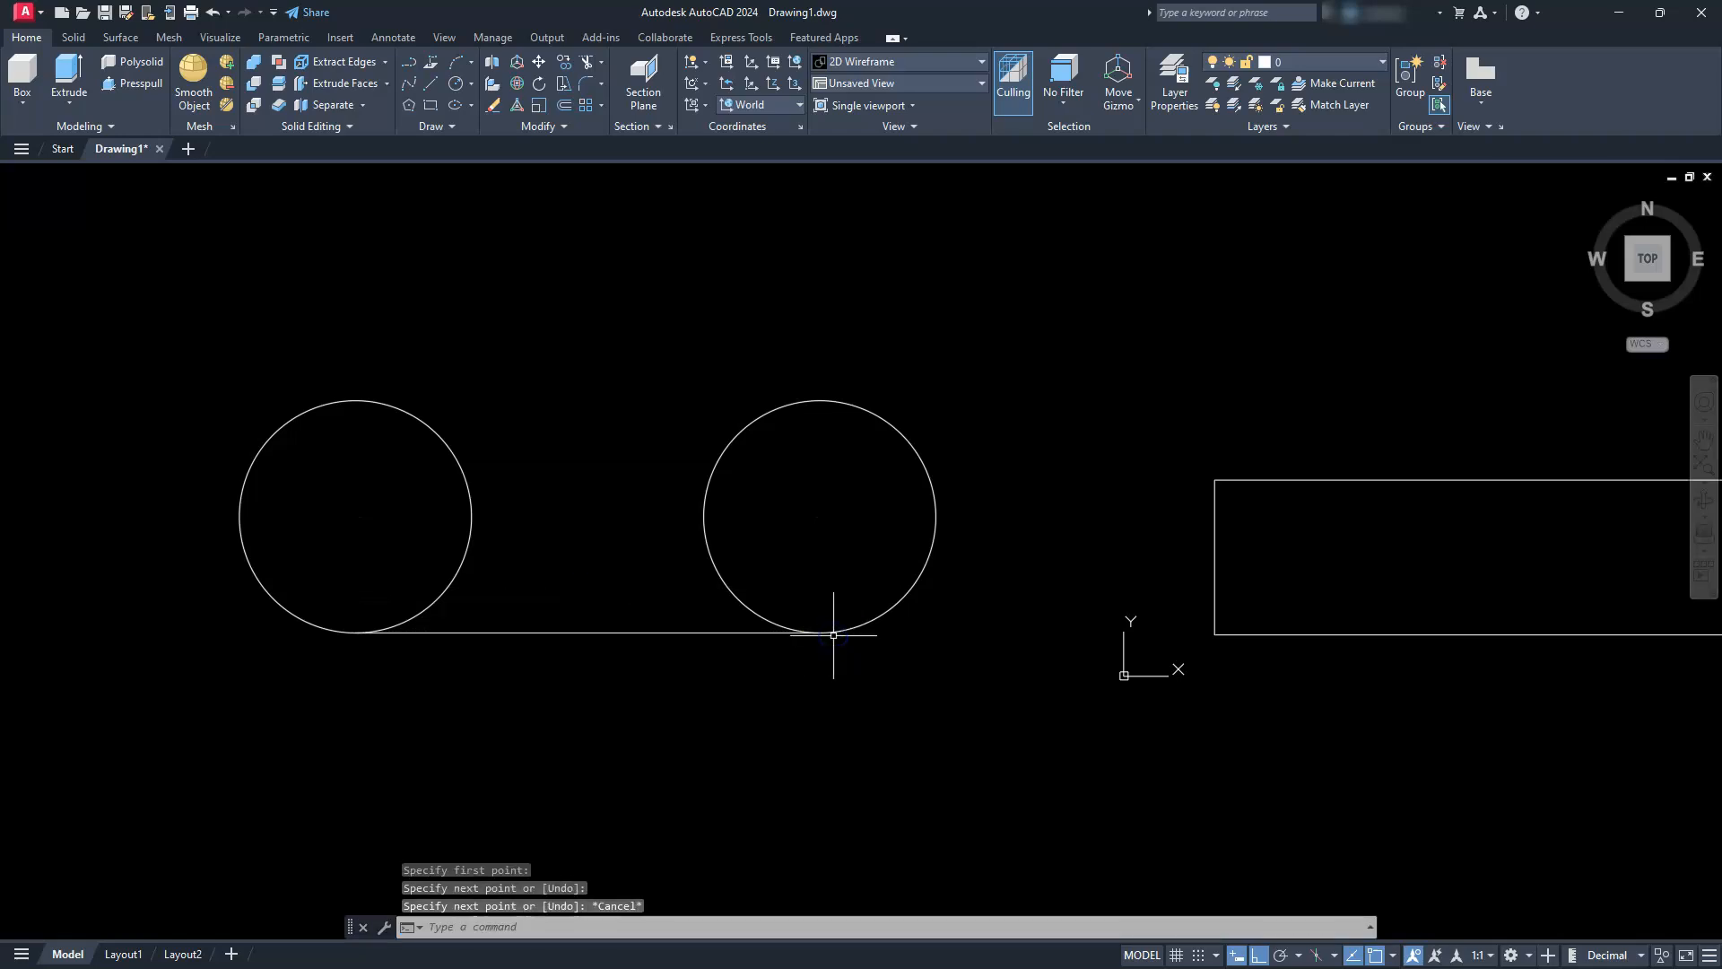
Draw a line joining the top quadrants of the two circles
type("L")
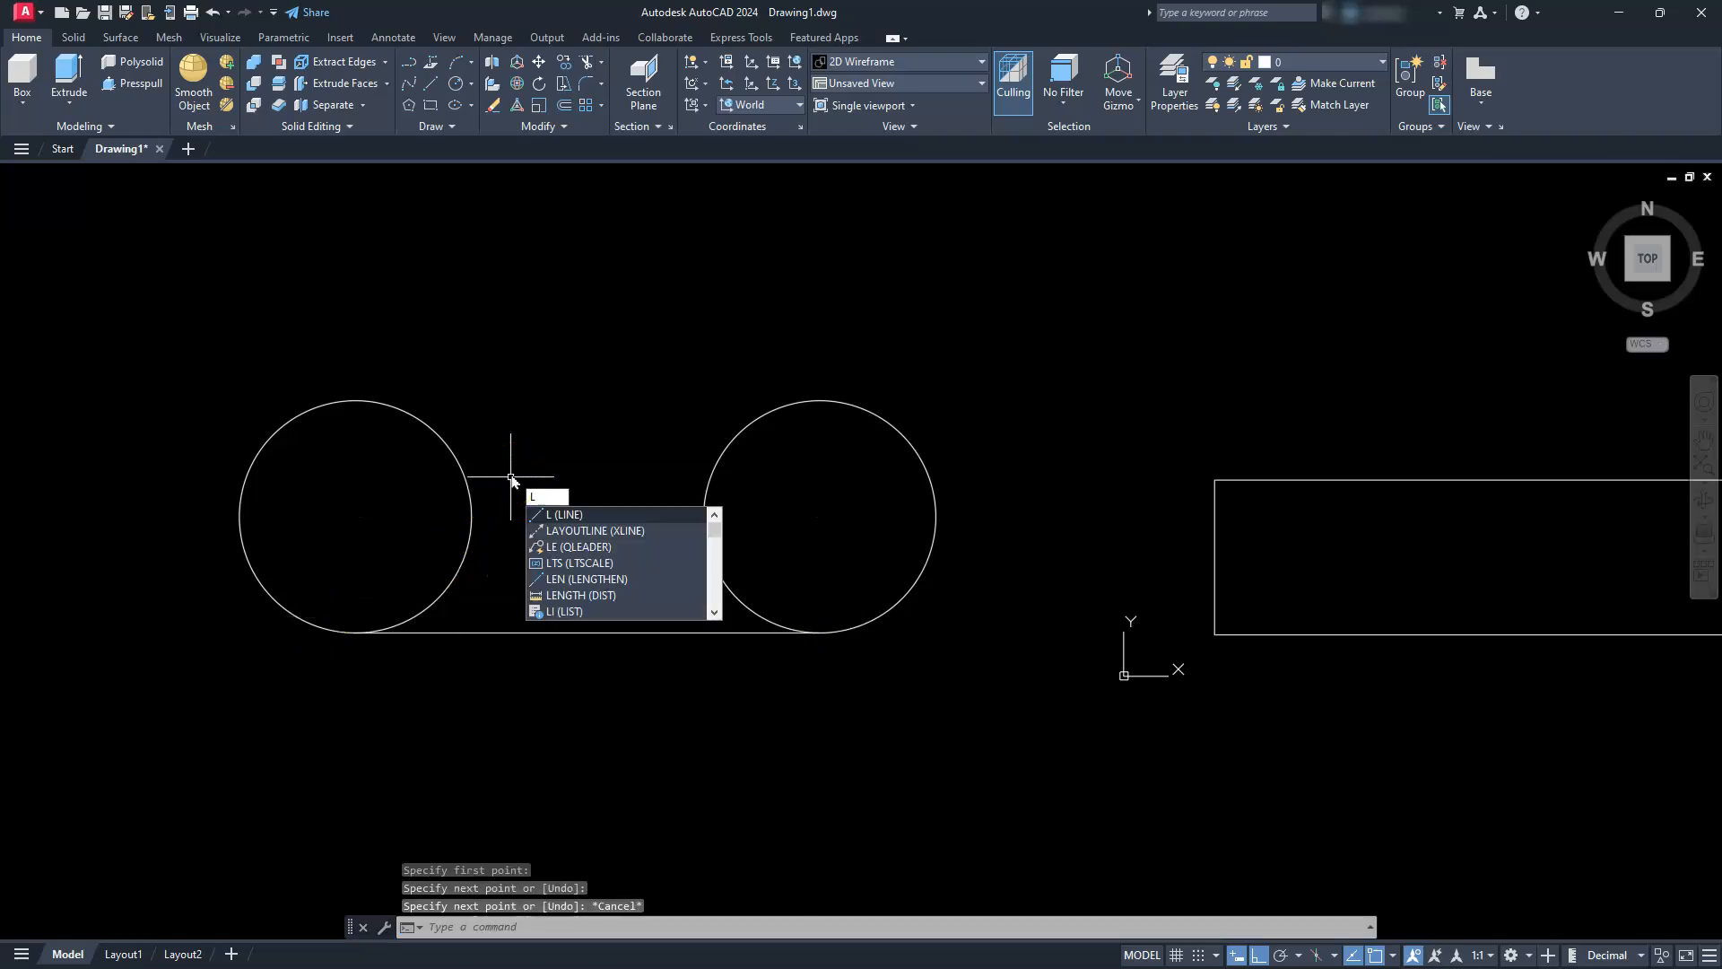
key("Return")
left_click(341, 395)
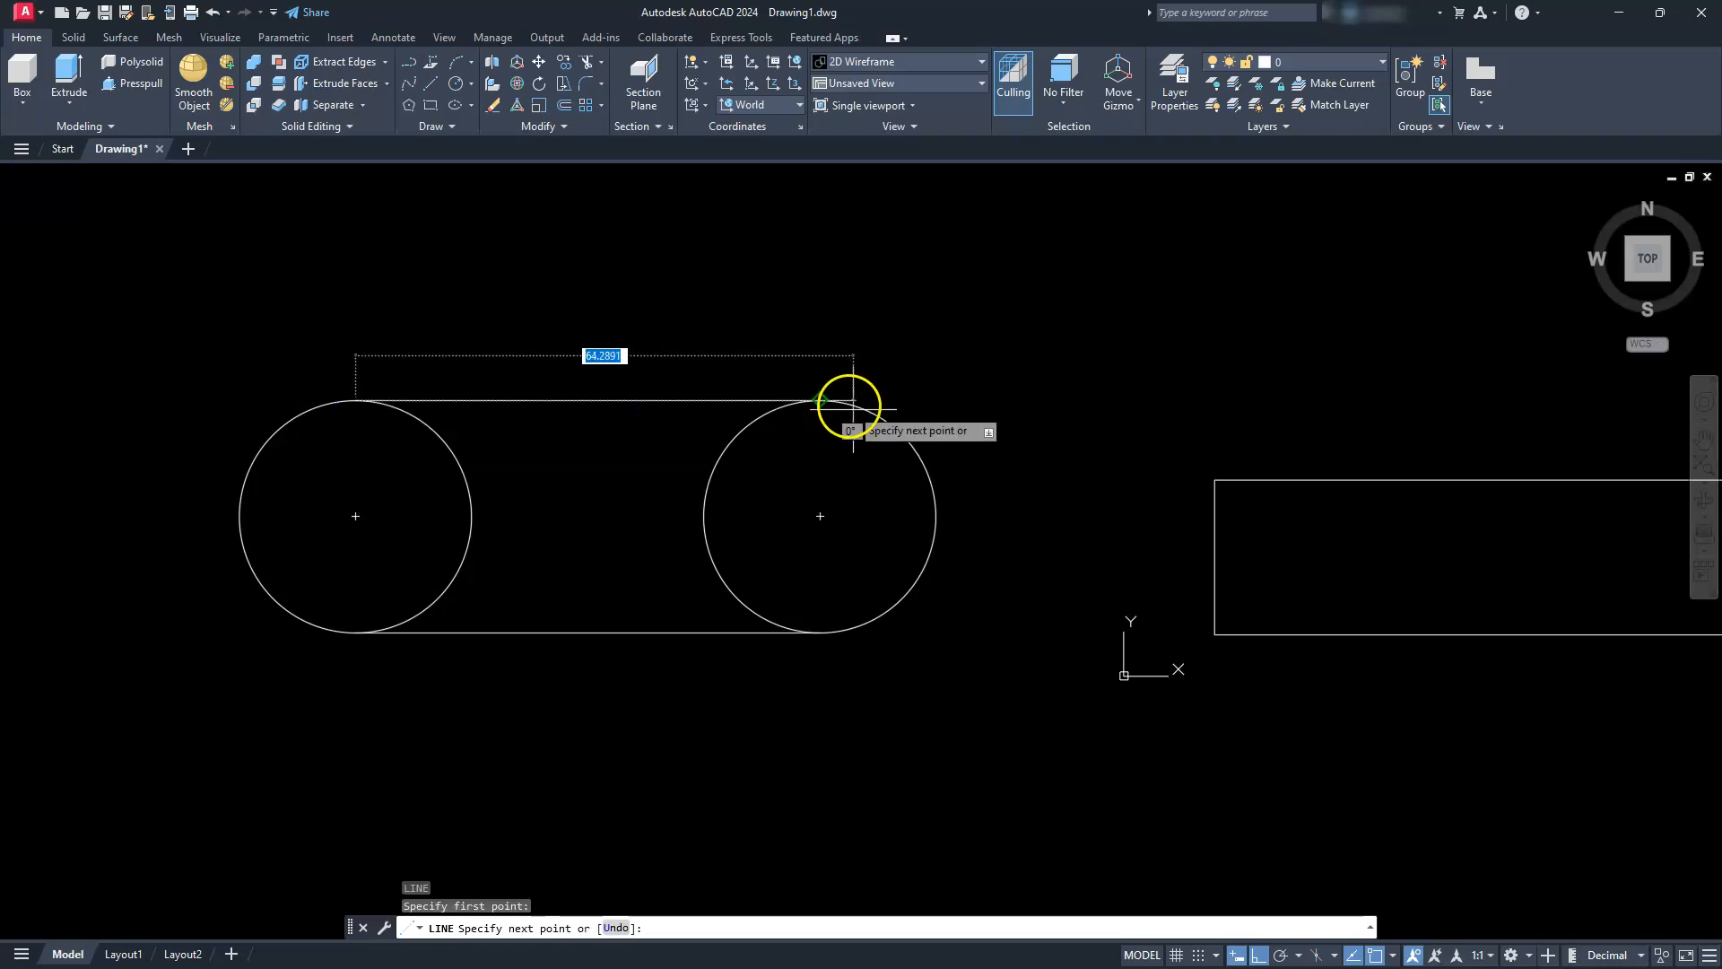
left_click(830, 395)
key("Escape")
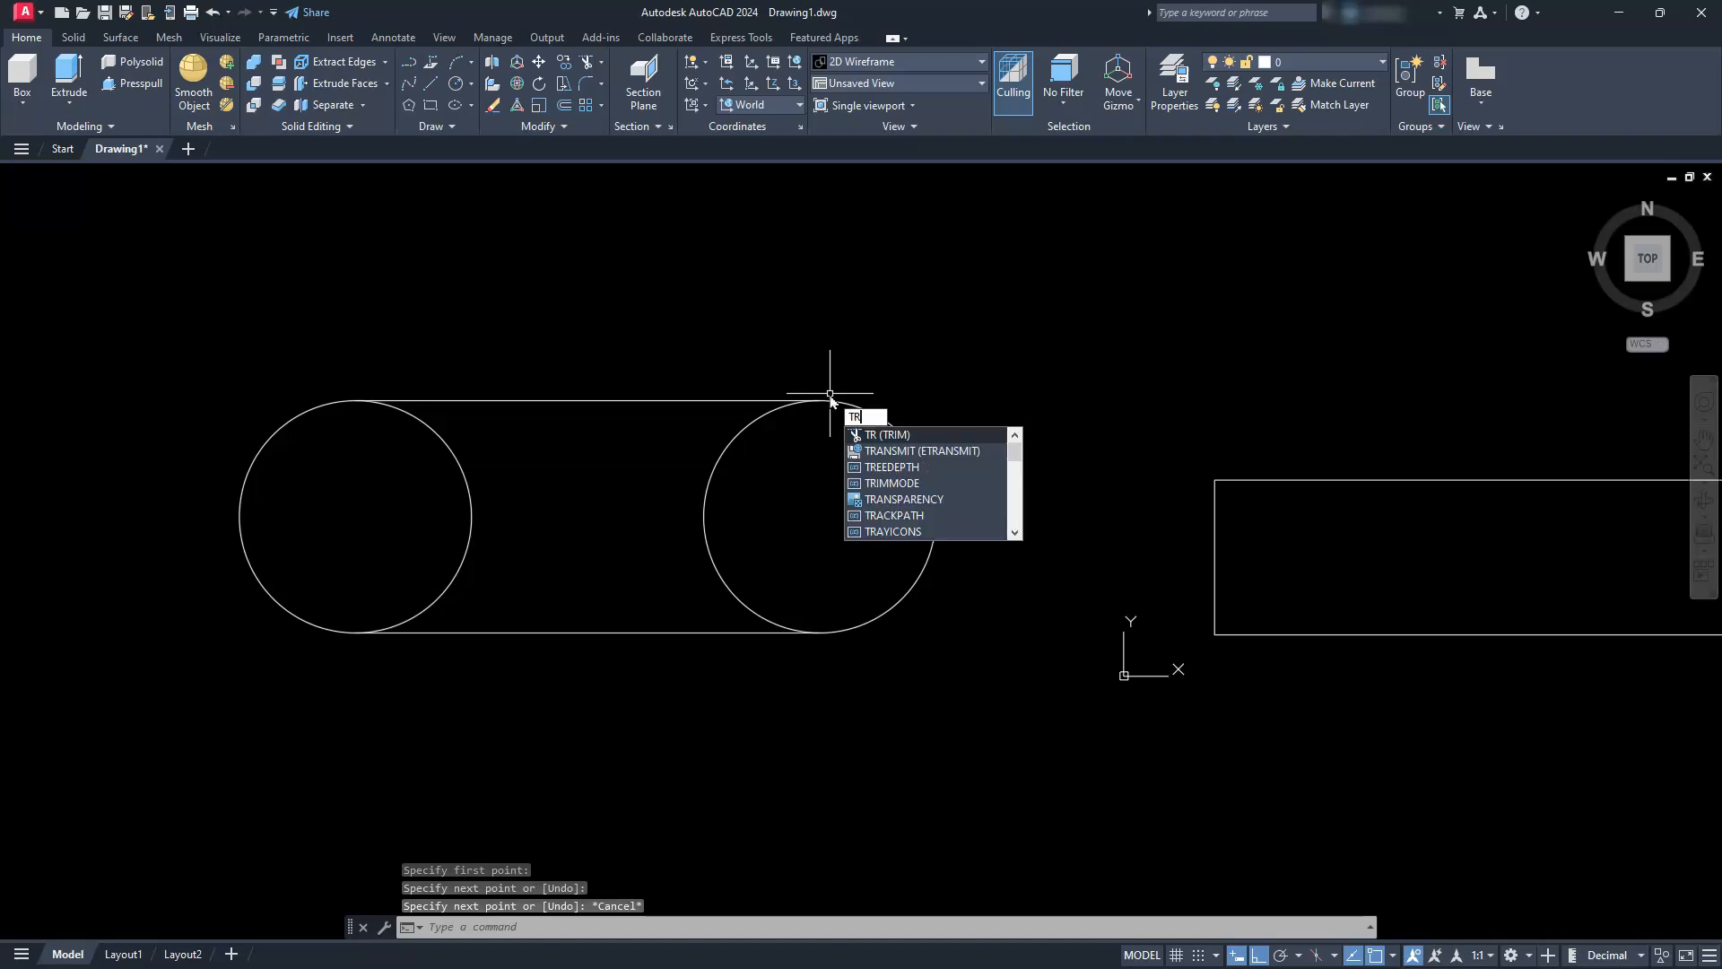
Trim away the inner halves of the two radius 15 circles to leave a slot outline
key("Return")
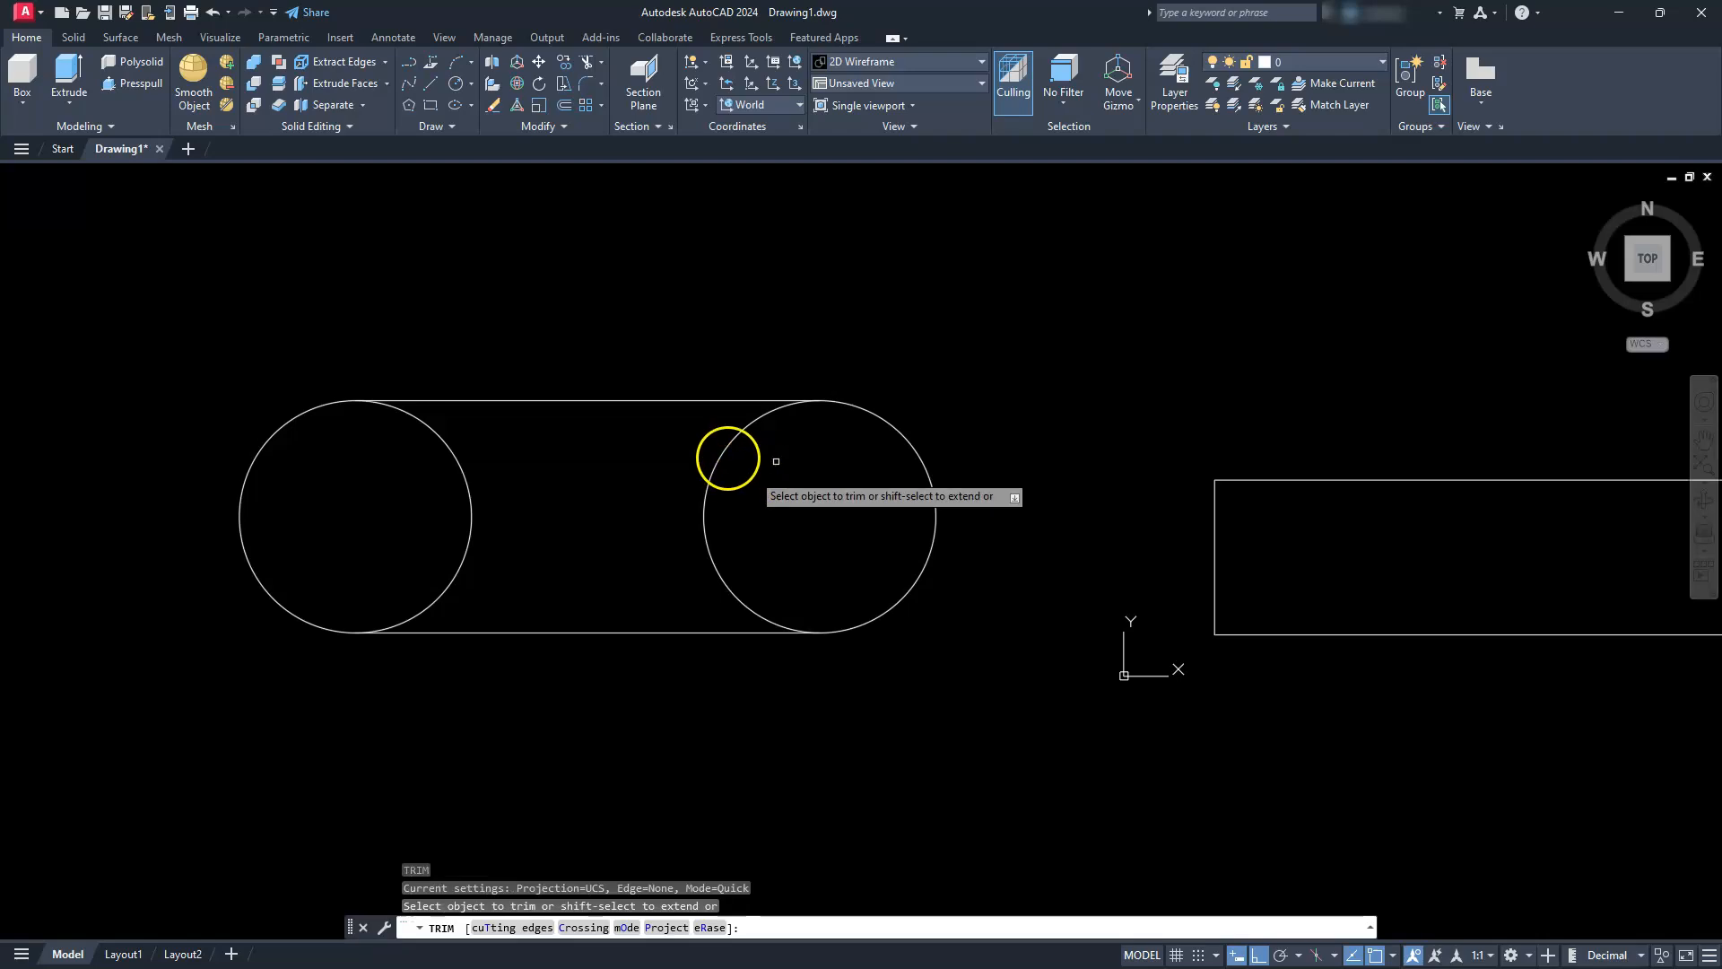
left_click(725, 444)
left_click(469, 502)
key("Escape")
key("Escape")
key("Escape")
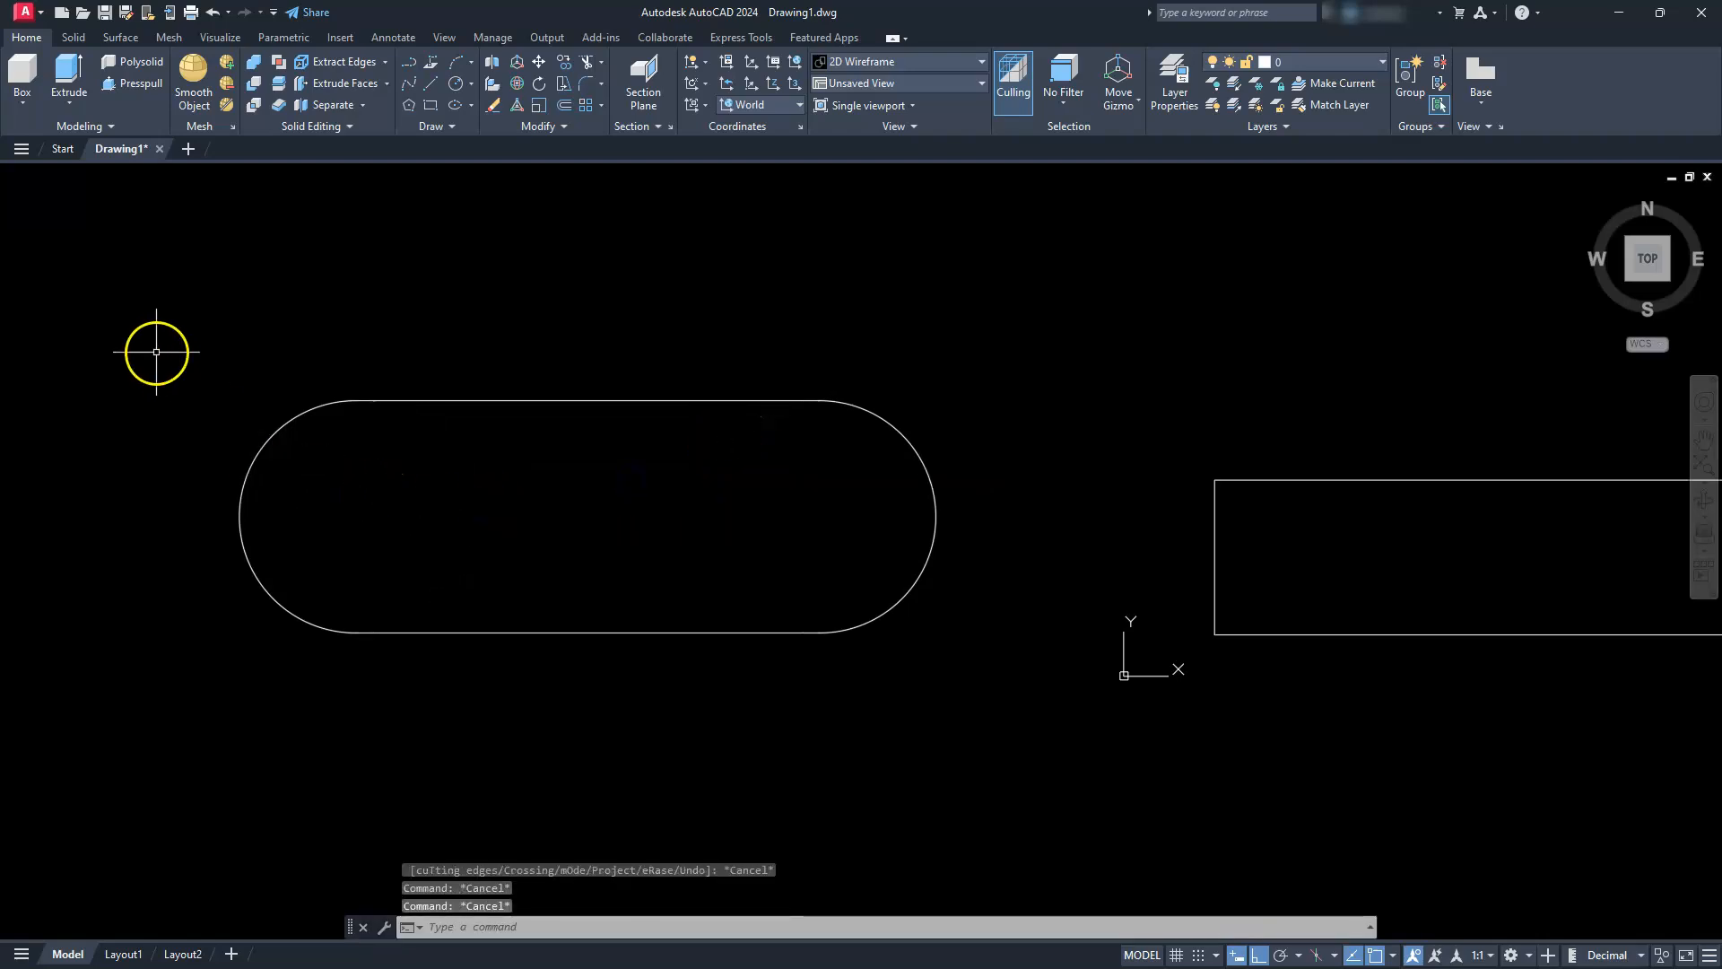
Join the two arcs and two lines of the radius 15 slot outline into one polyline
left_click(158, 350)
left_click(1027, 738)
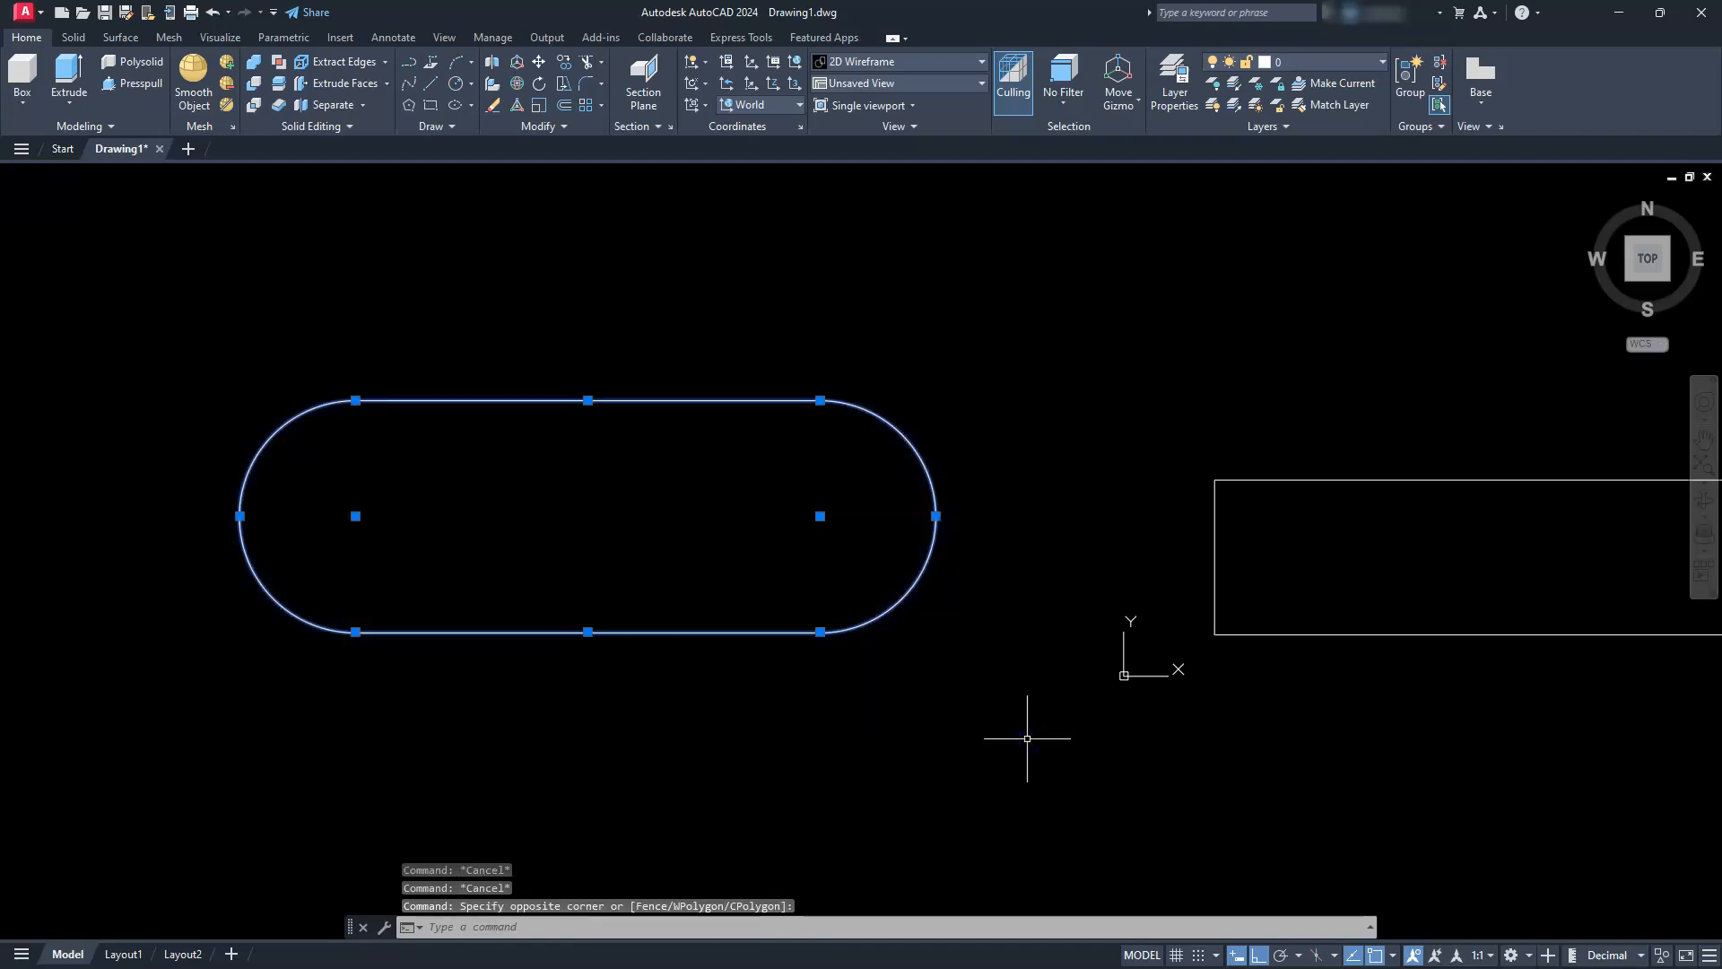
type("J")
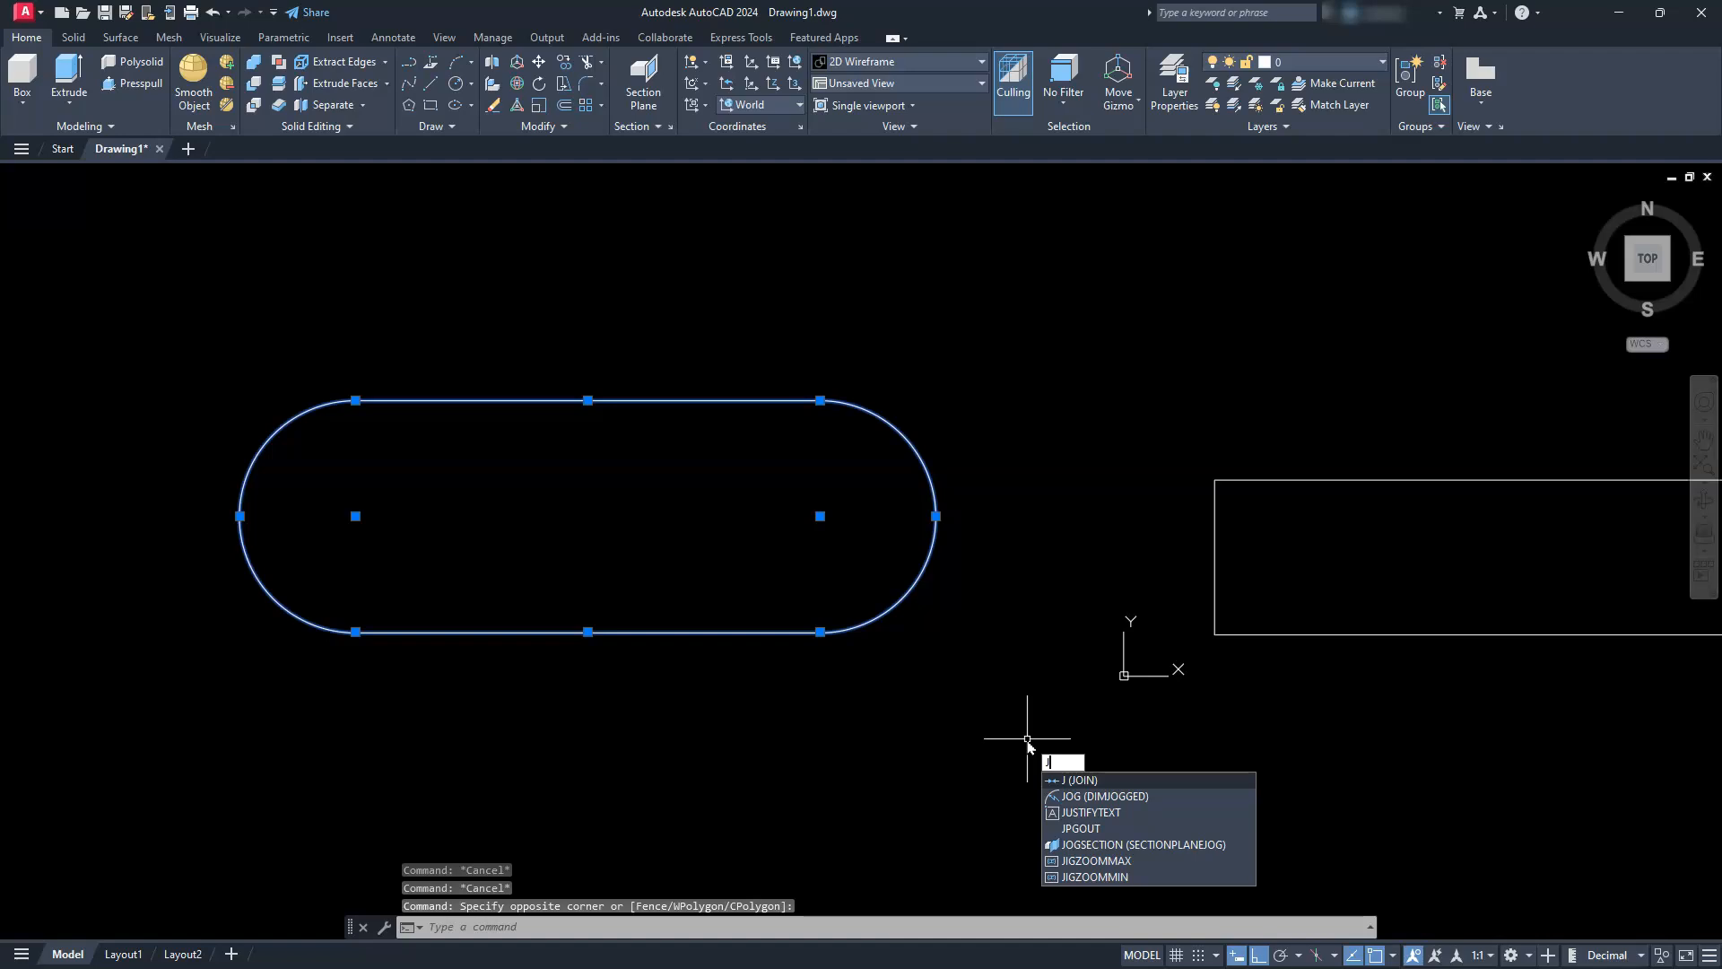
key("Return")
Draw a circle of radius 6 in the empty space above the left end of the joined slot
middle_click_drag(632, 618, 689, 727)
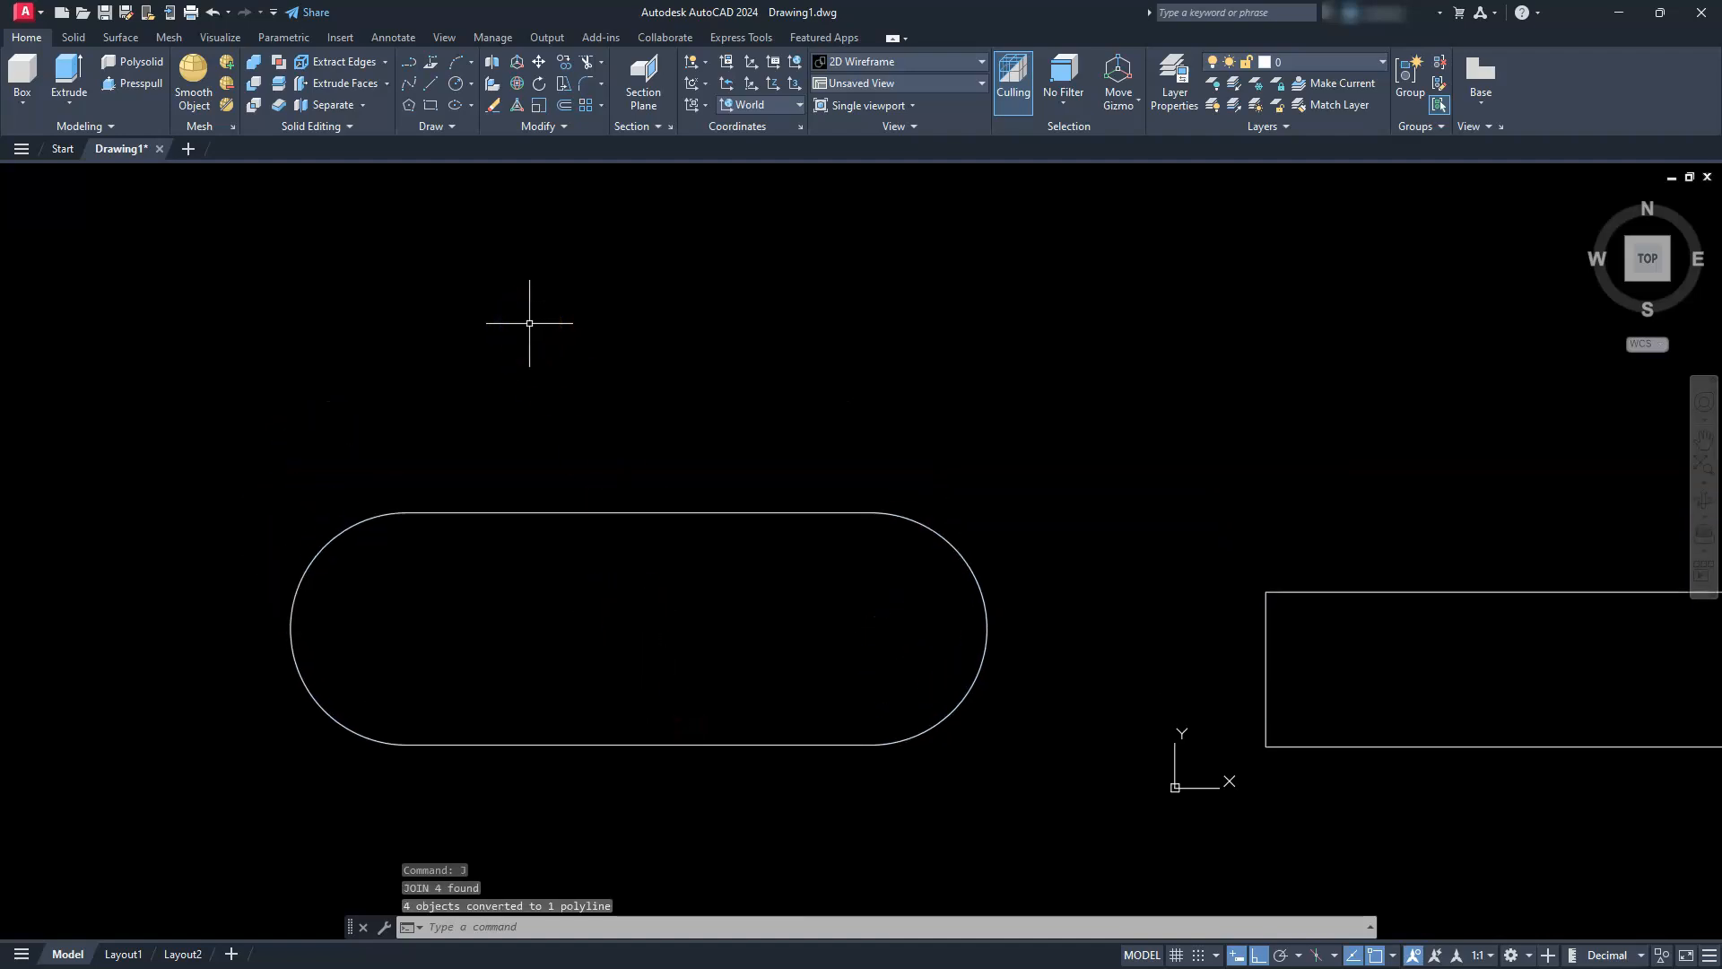
left_click(453, 89)
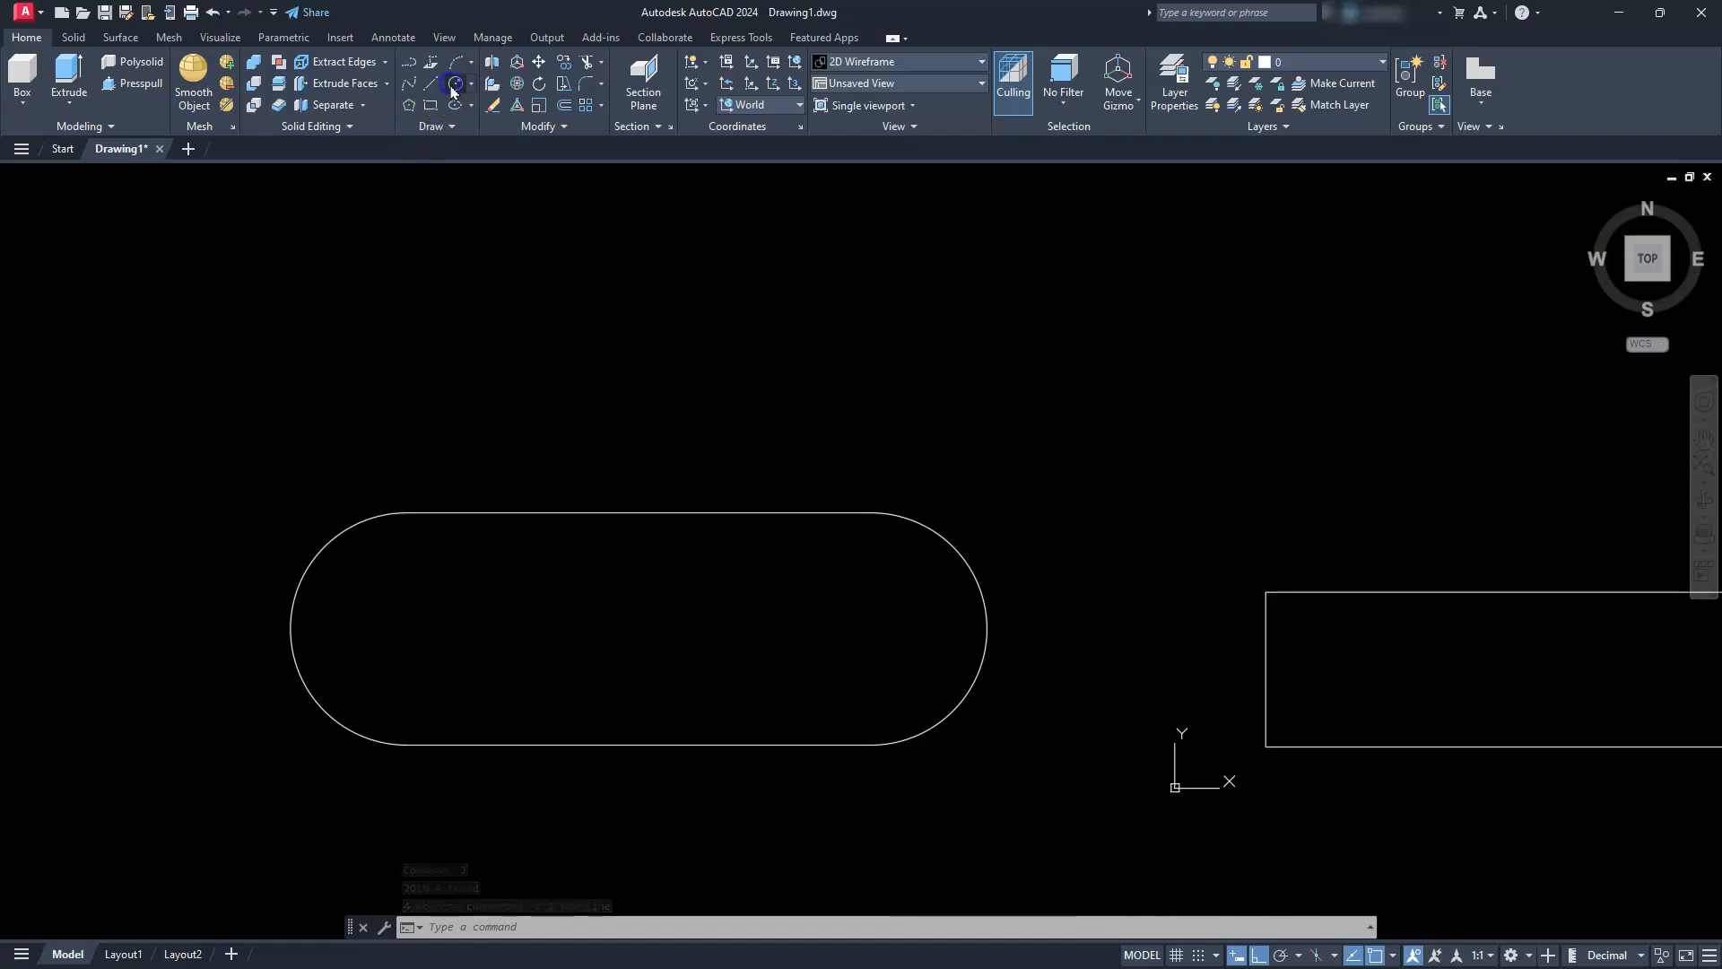
left_click(398, 324)
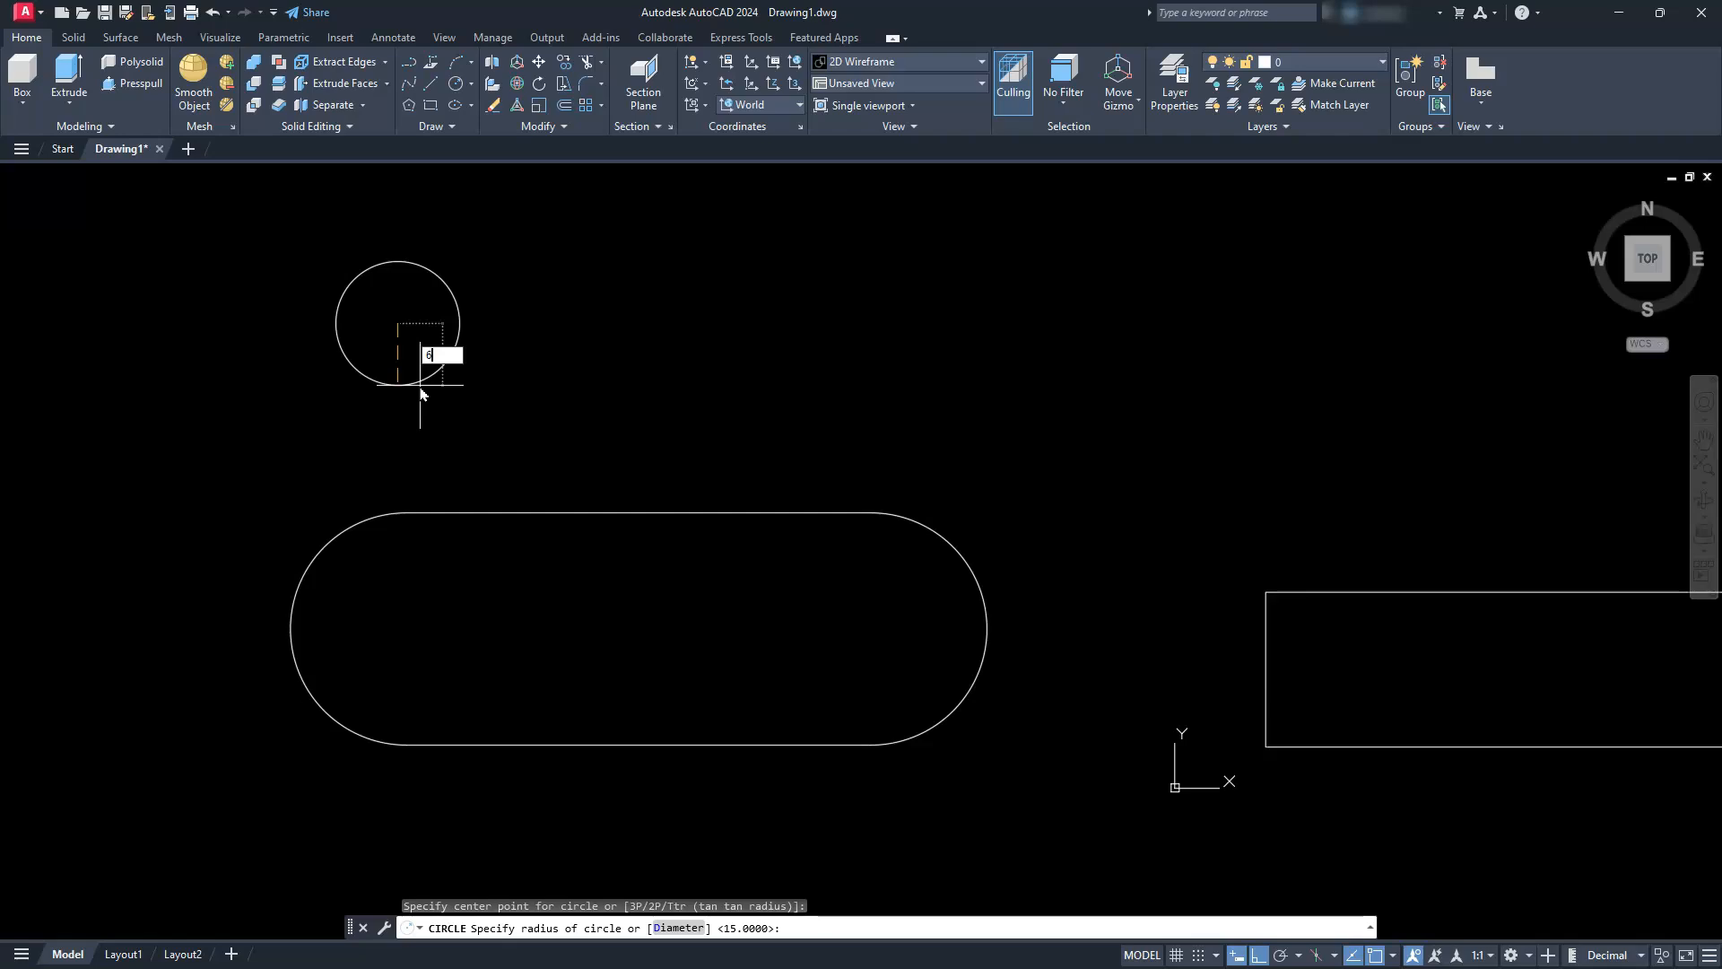
key("Return")
key("Escape")
key("Escape")
key("Escape")
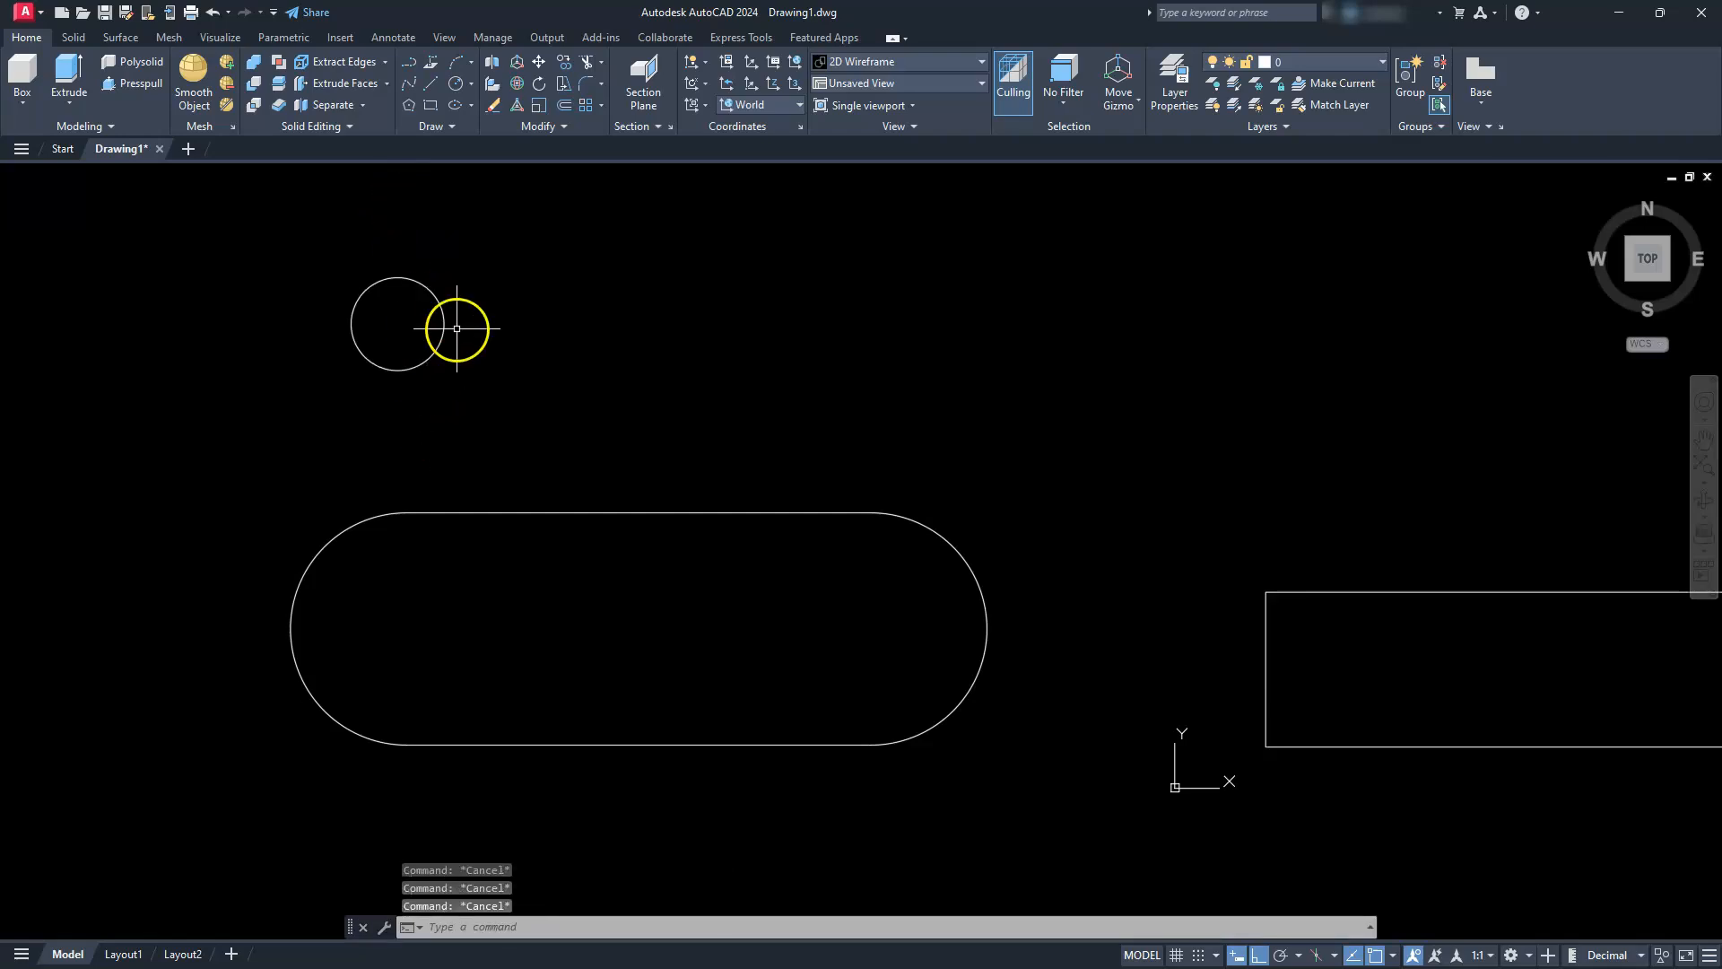
Copy the radius 6 circle 80 units horizontally to the right
type("co")
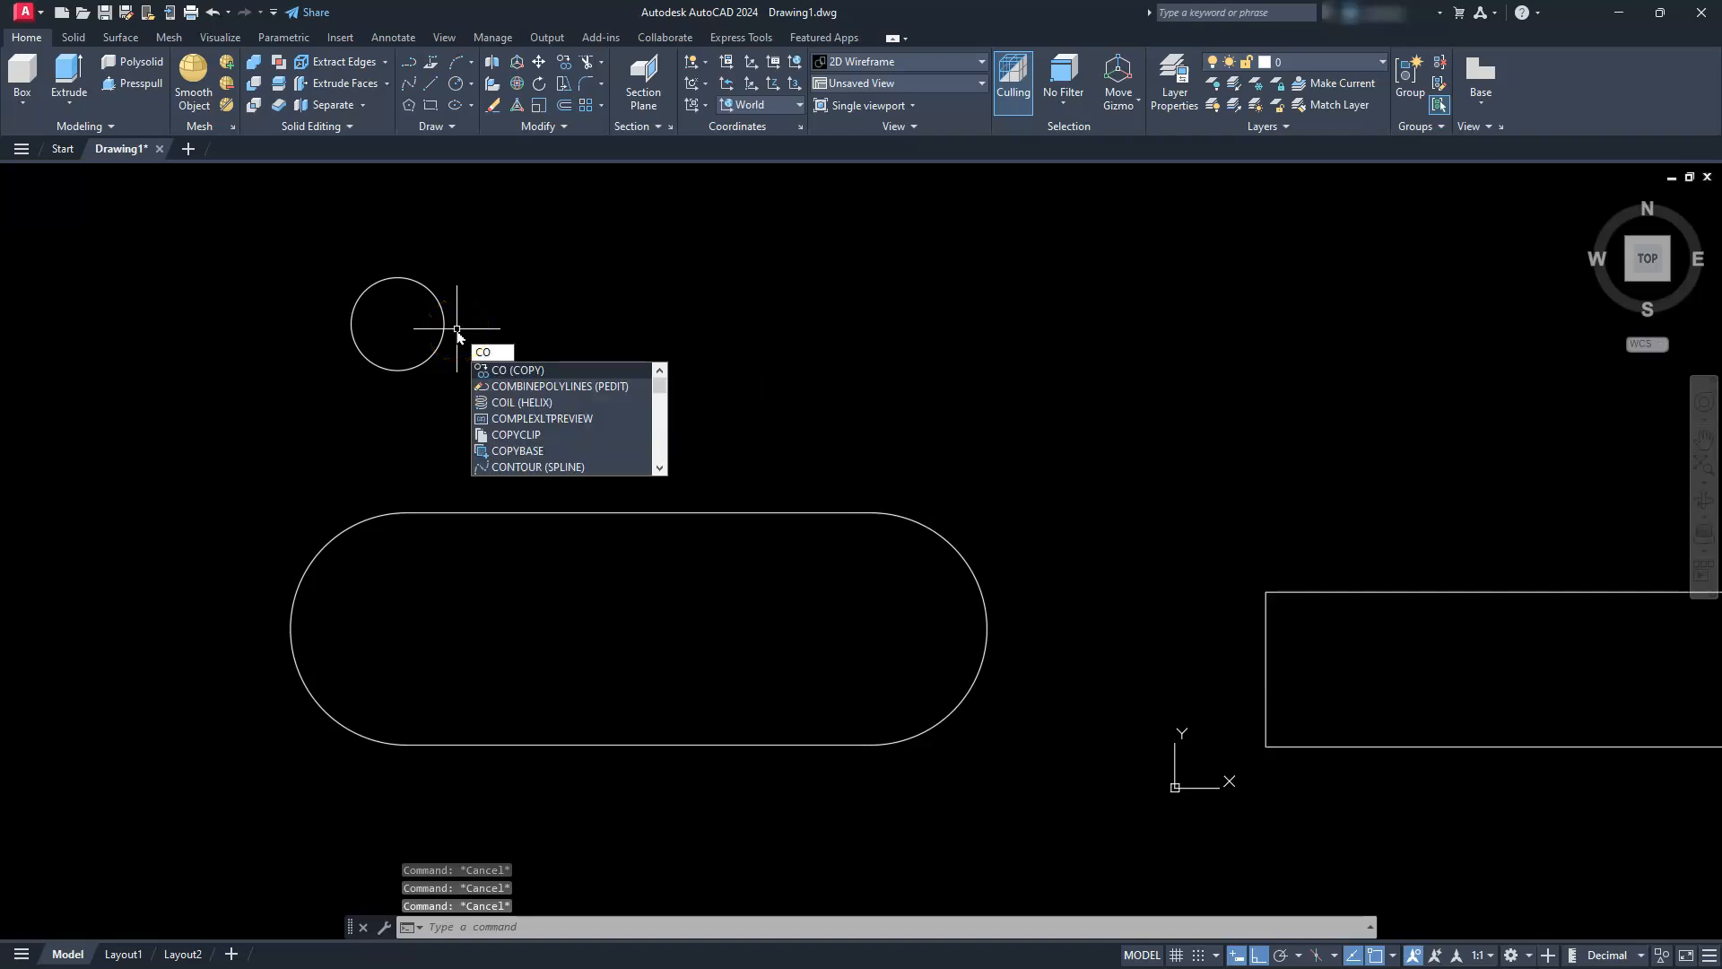
key("Return")
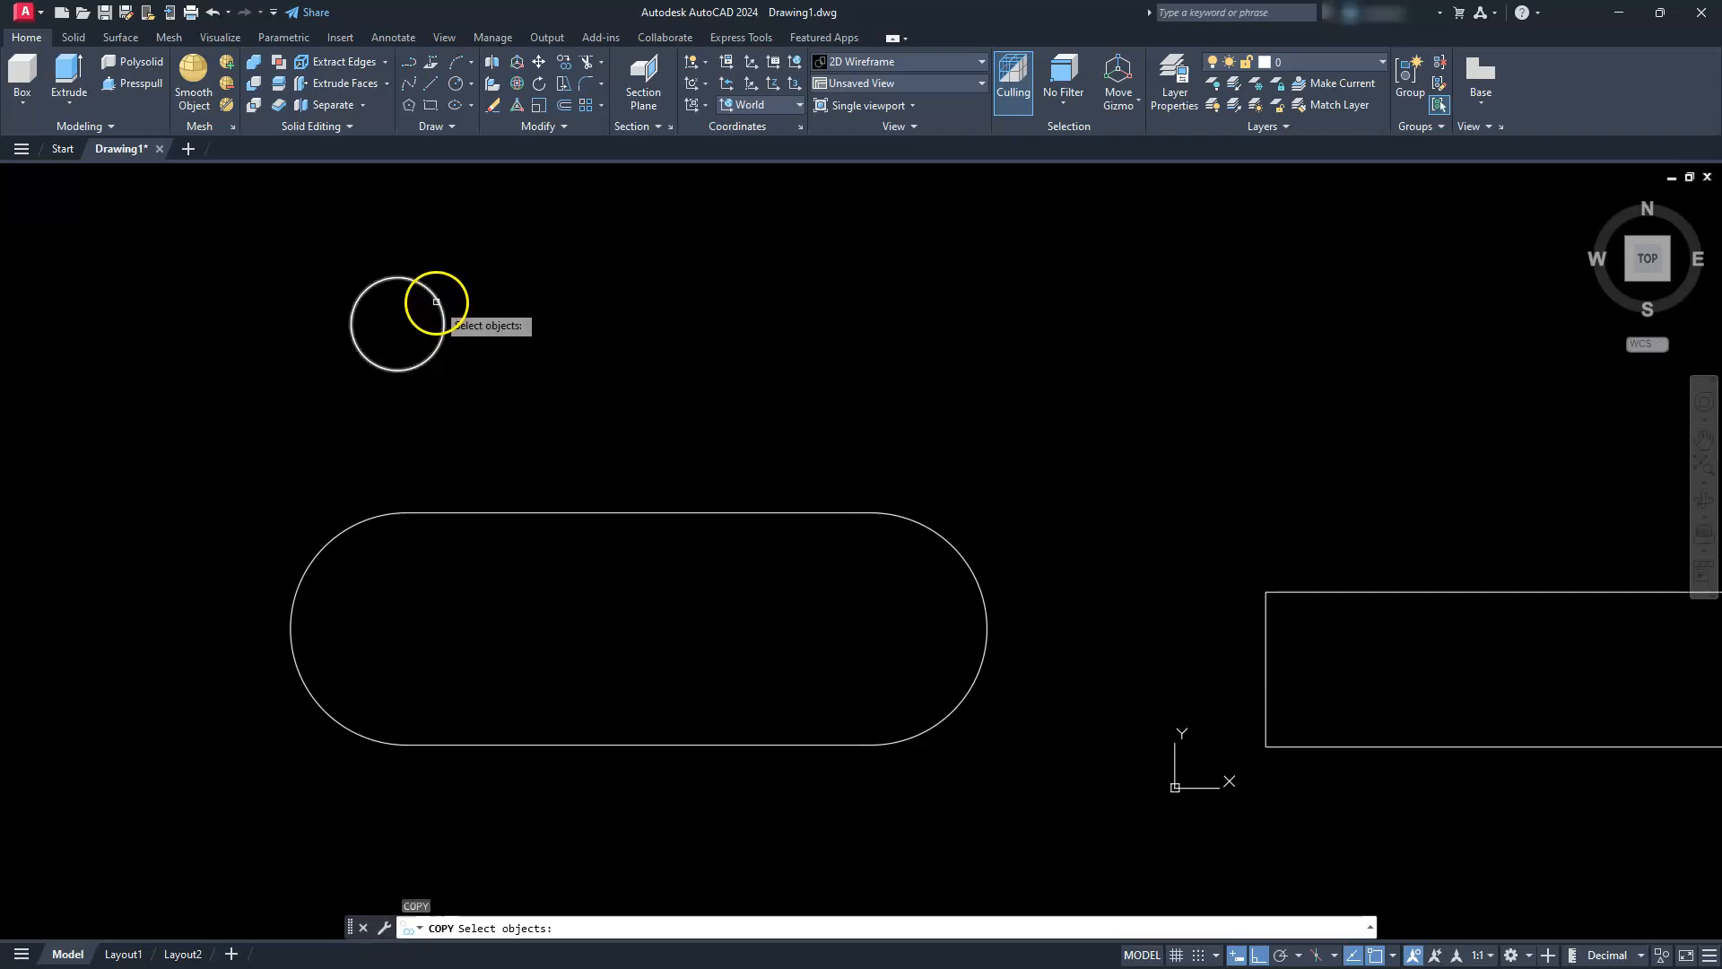
left_click(436, 301)
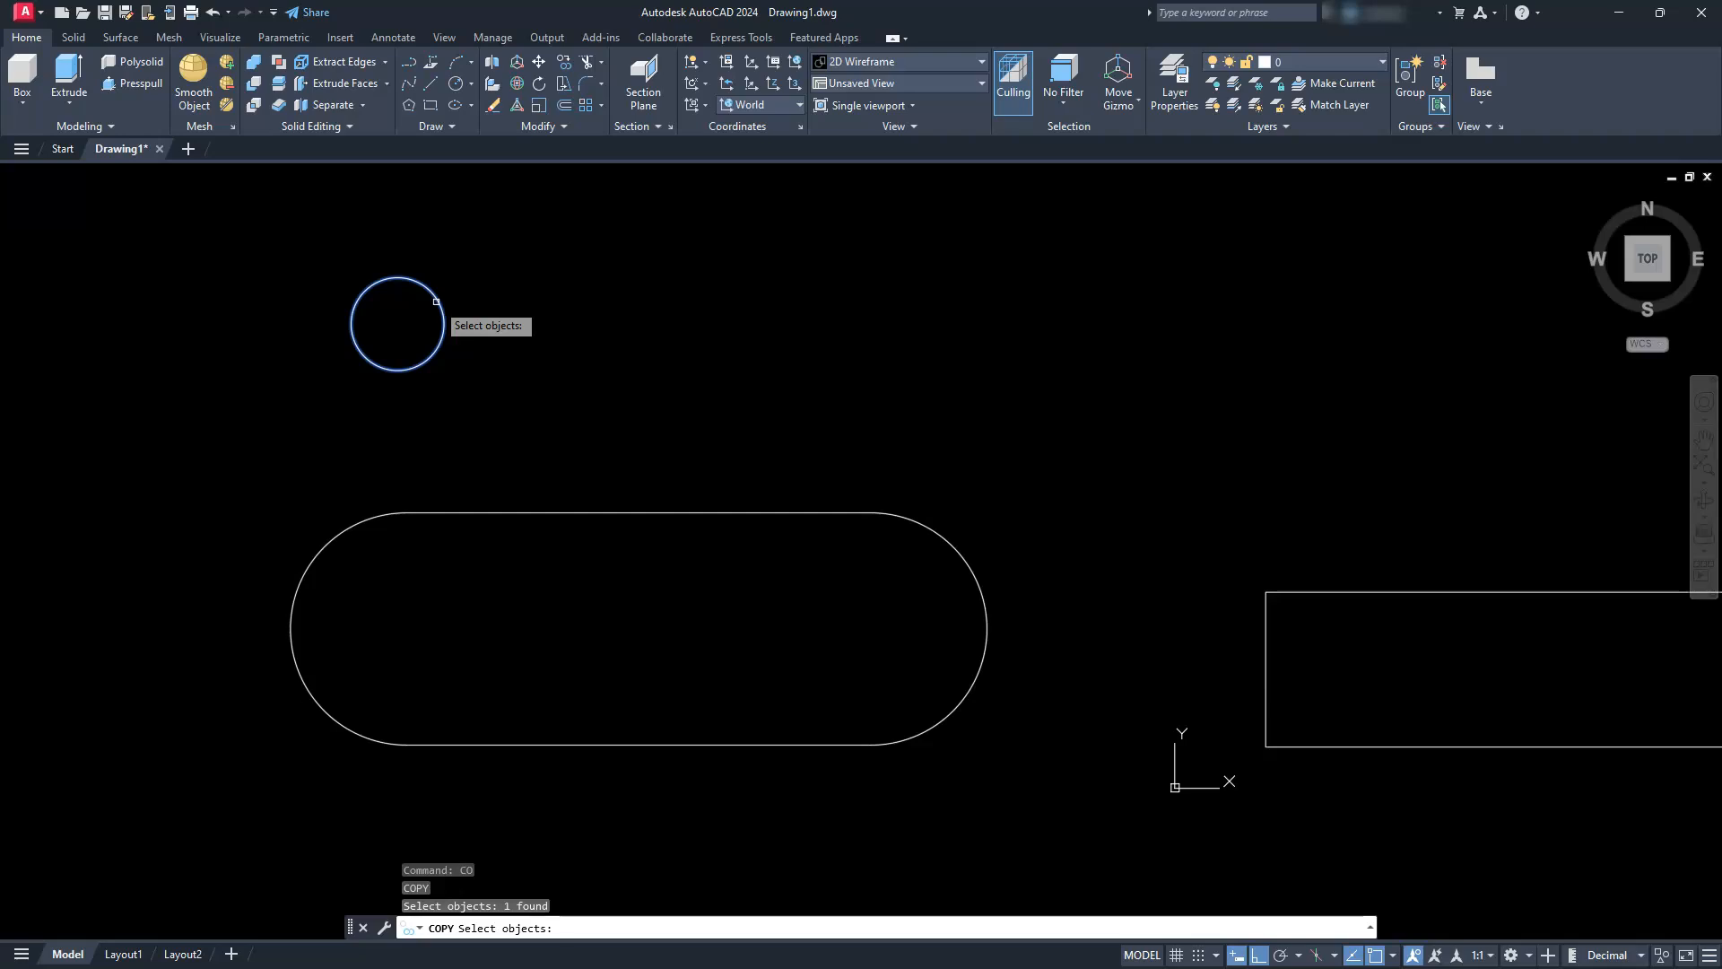
key("Return")
left_click(410, 232)
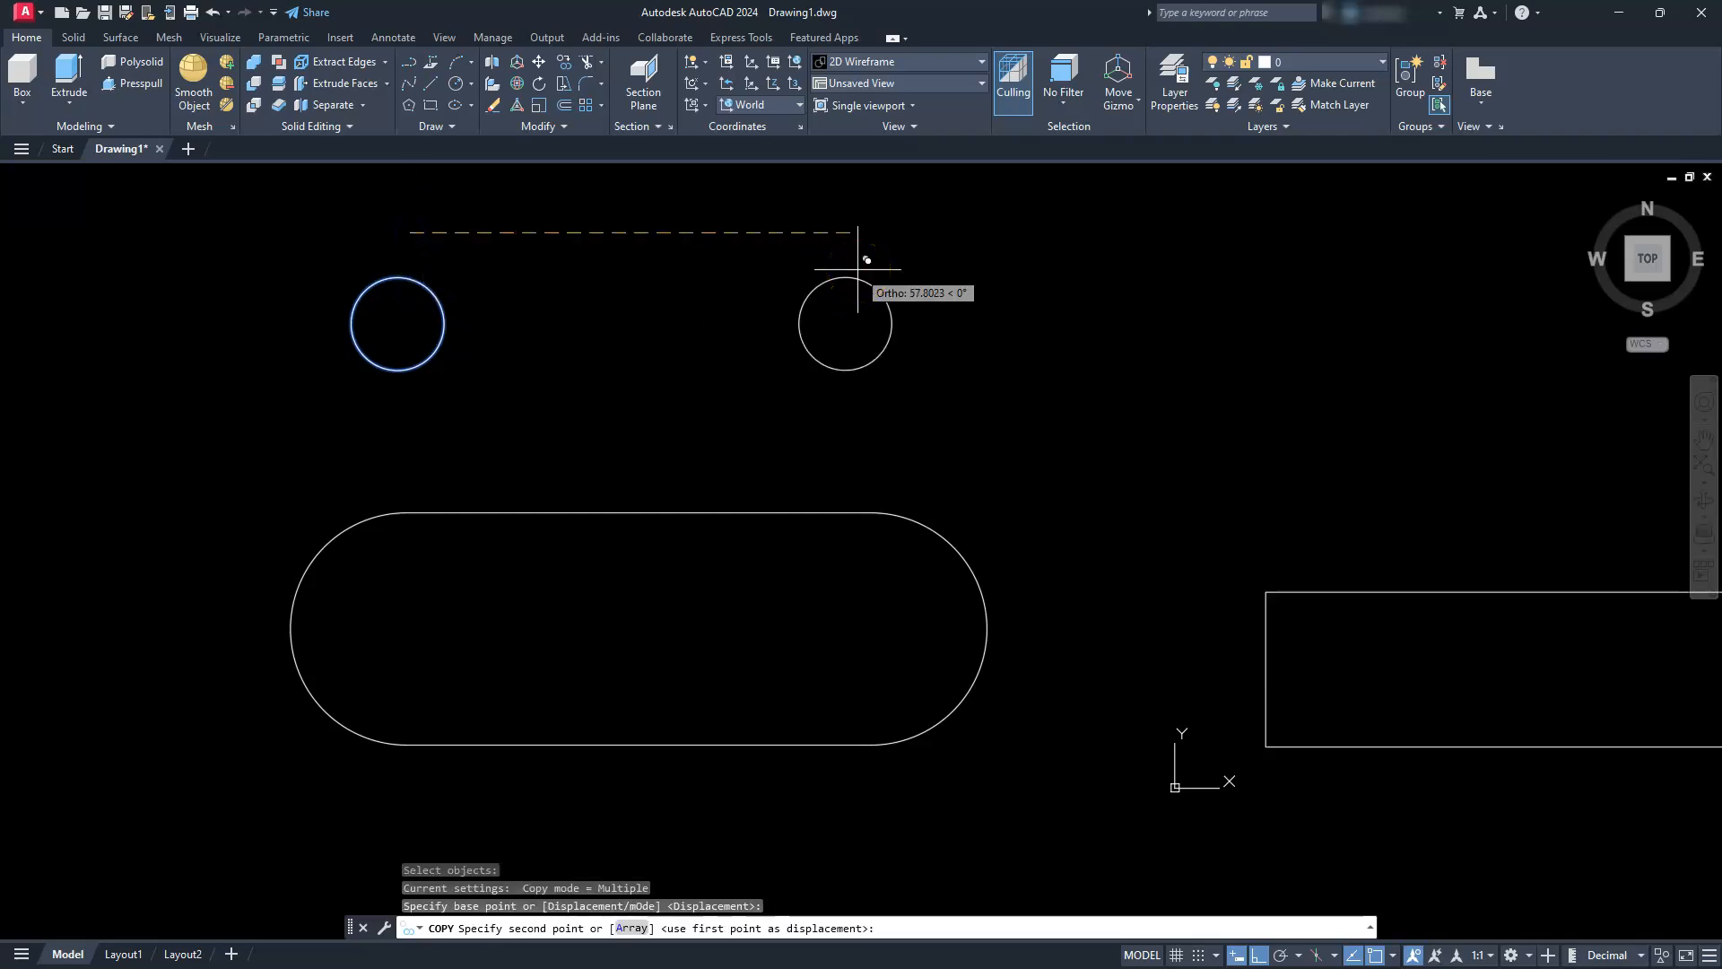
type("80")
key("Return")
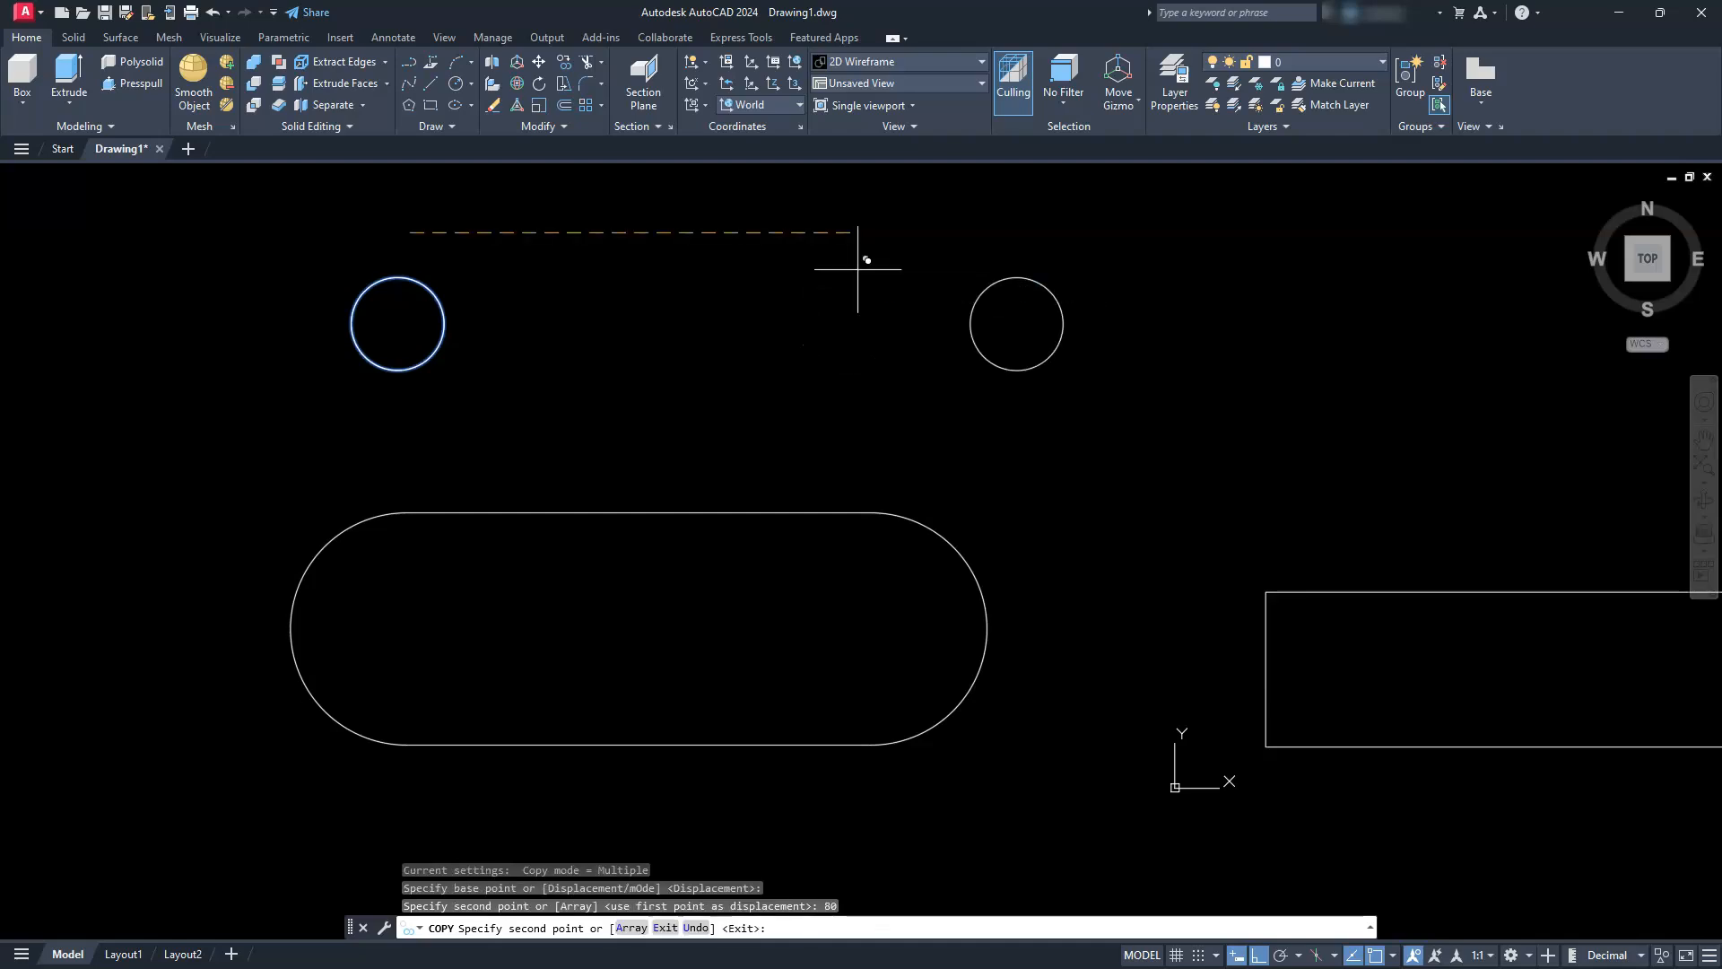
key("Escape")
key("Escape")
key("Escape")
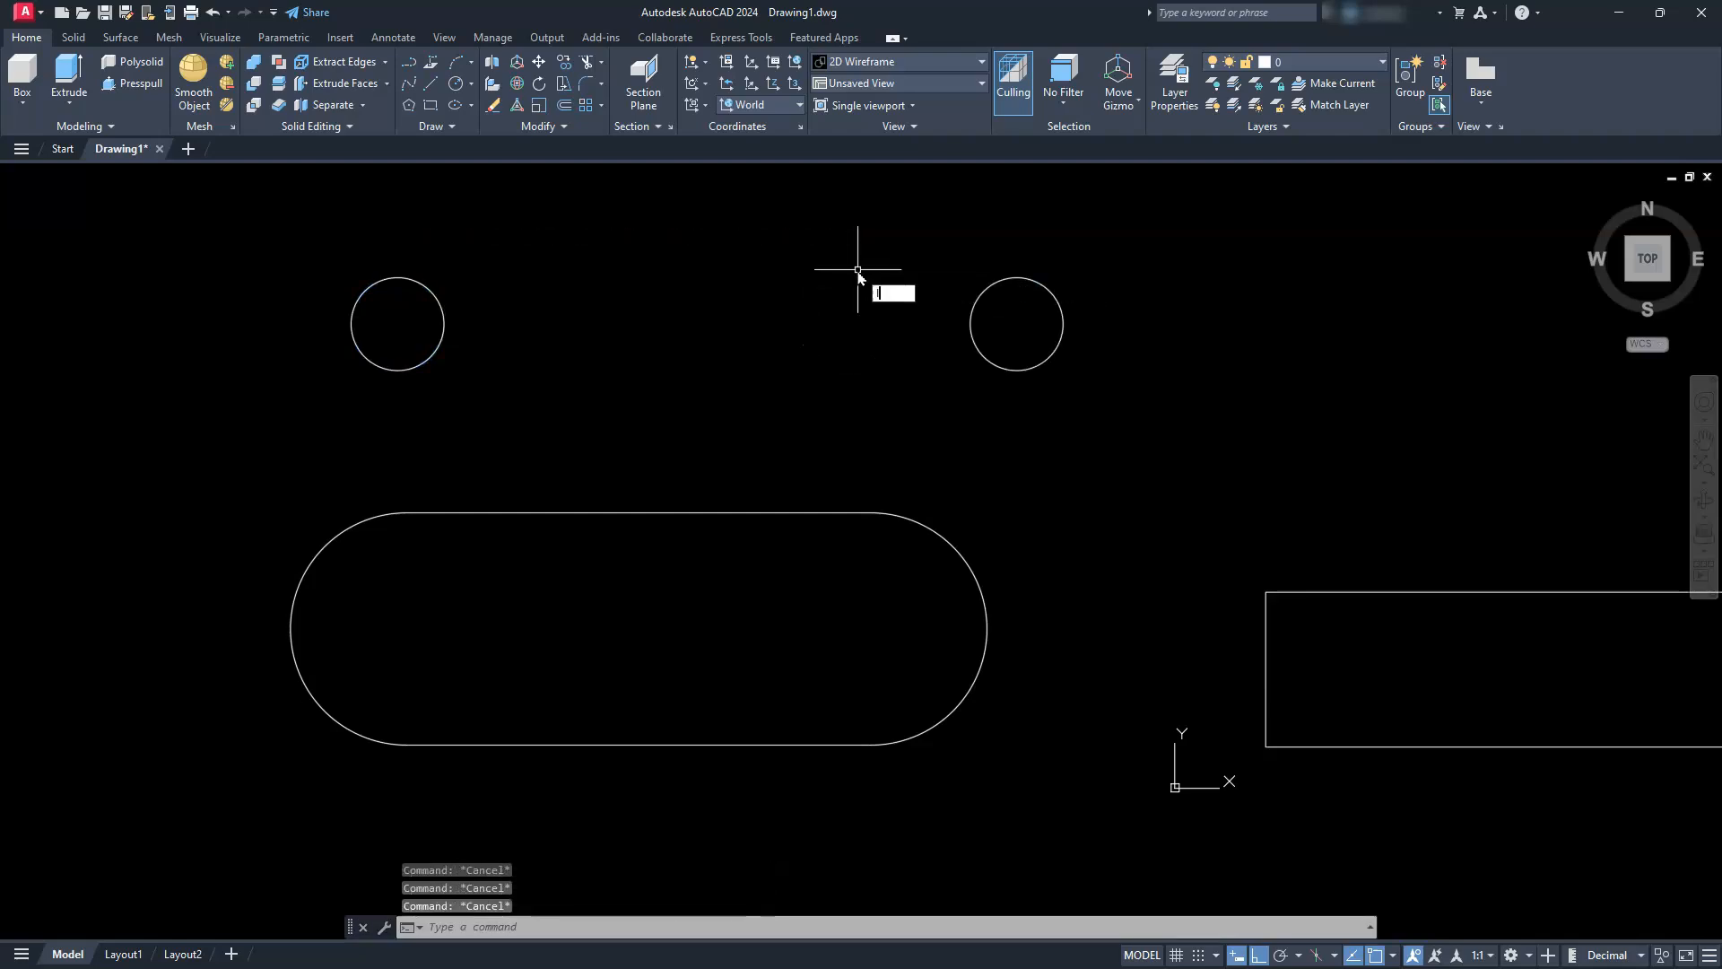
Draw a line joining the bottom quadrants of the two radius 6 circles
key("Return")
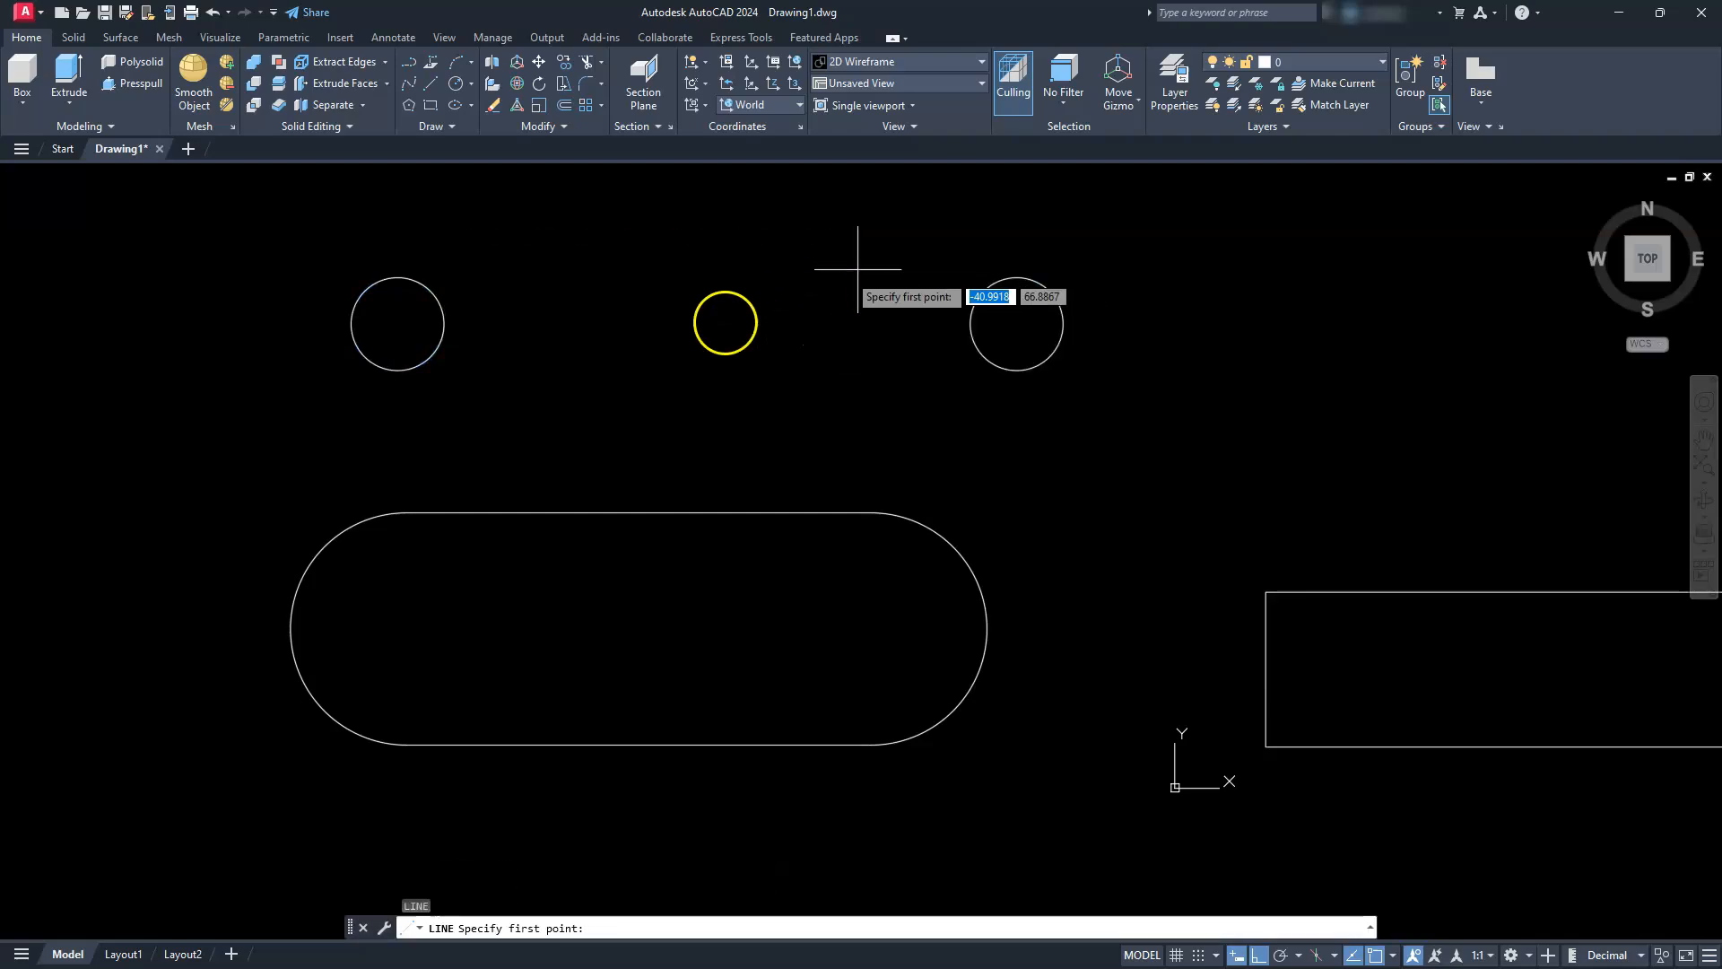
left_click(397, 370)
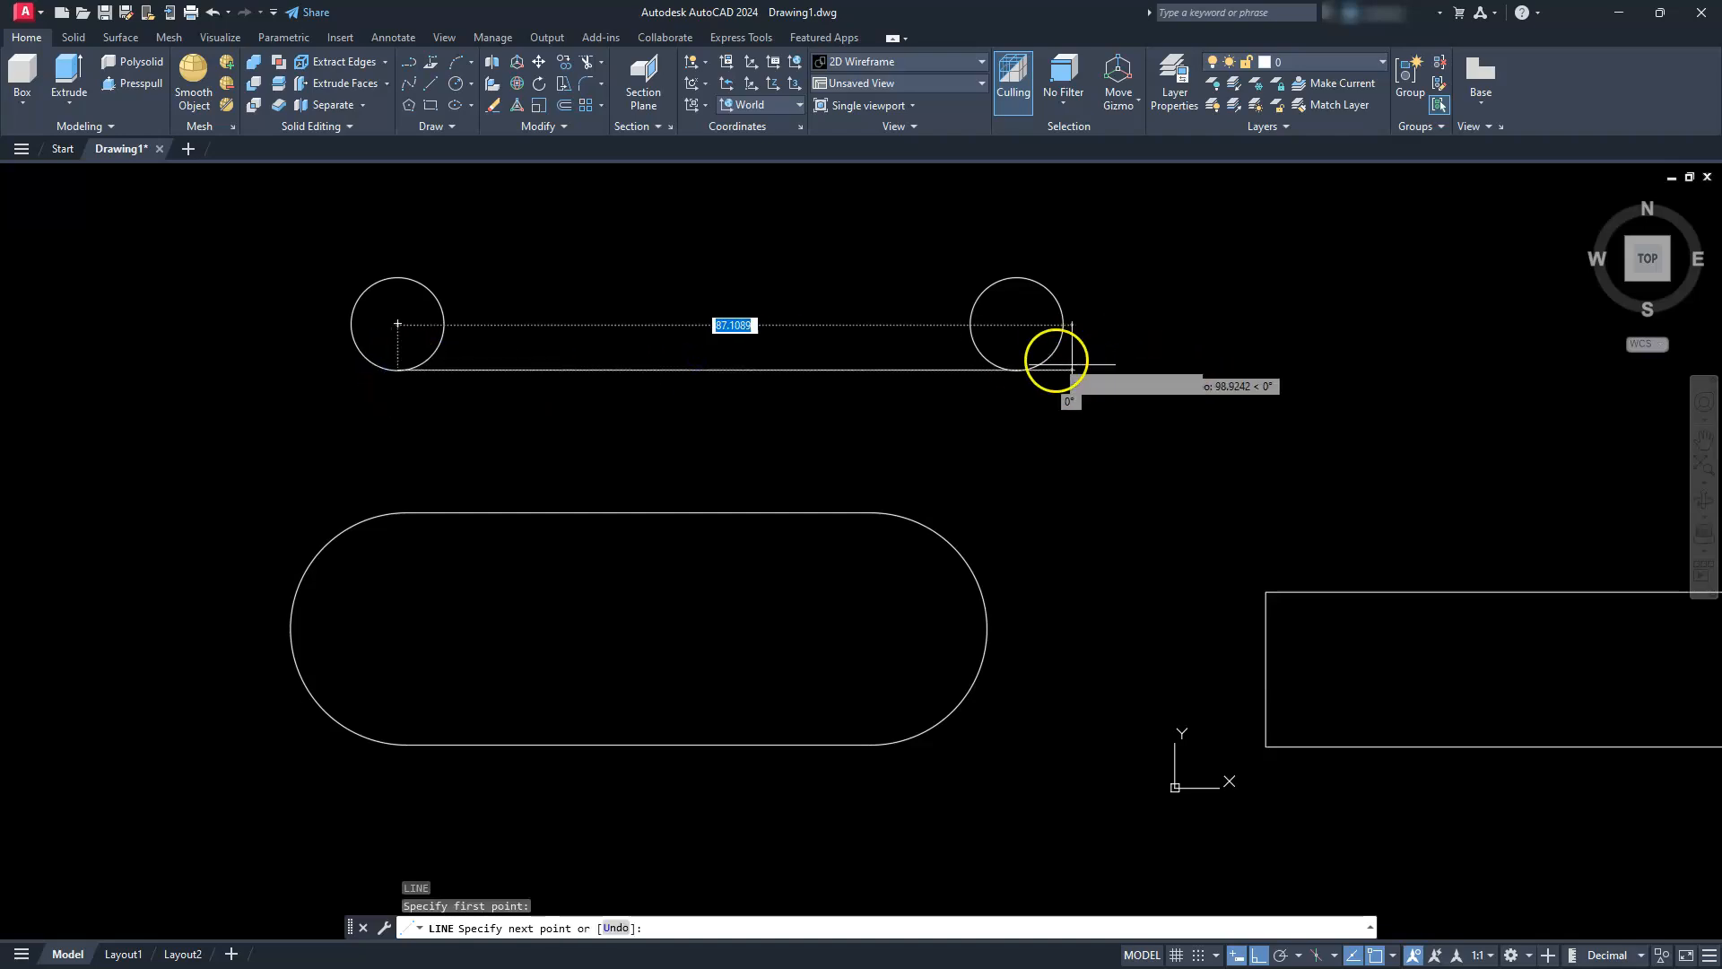
left_click(1032, 372)
key("Escape")
key("Escape")
key("Escape")
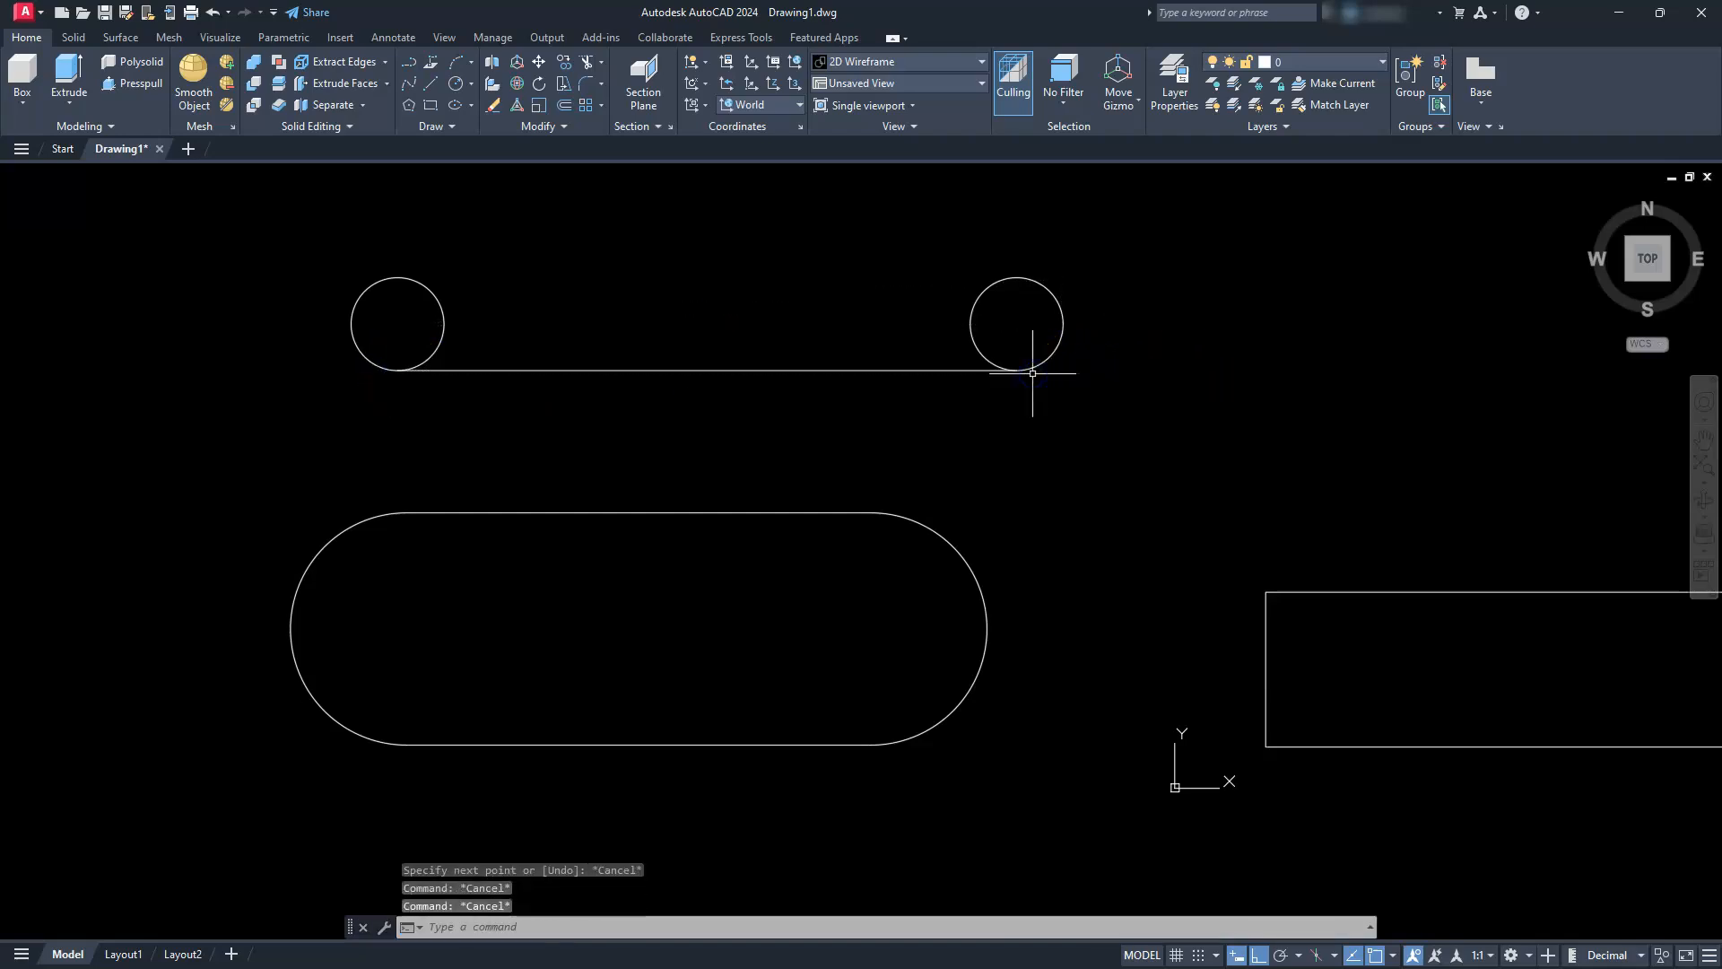
Draw a line joining the top quadrants of the two radius 6 circles
key("Return")
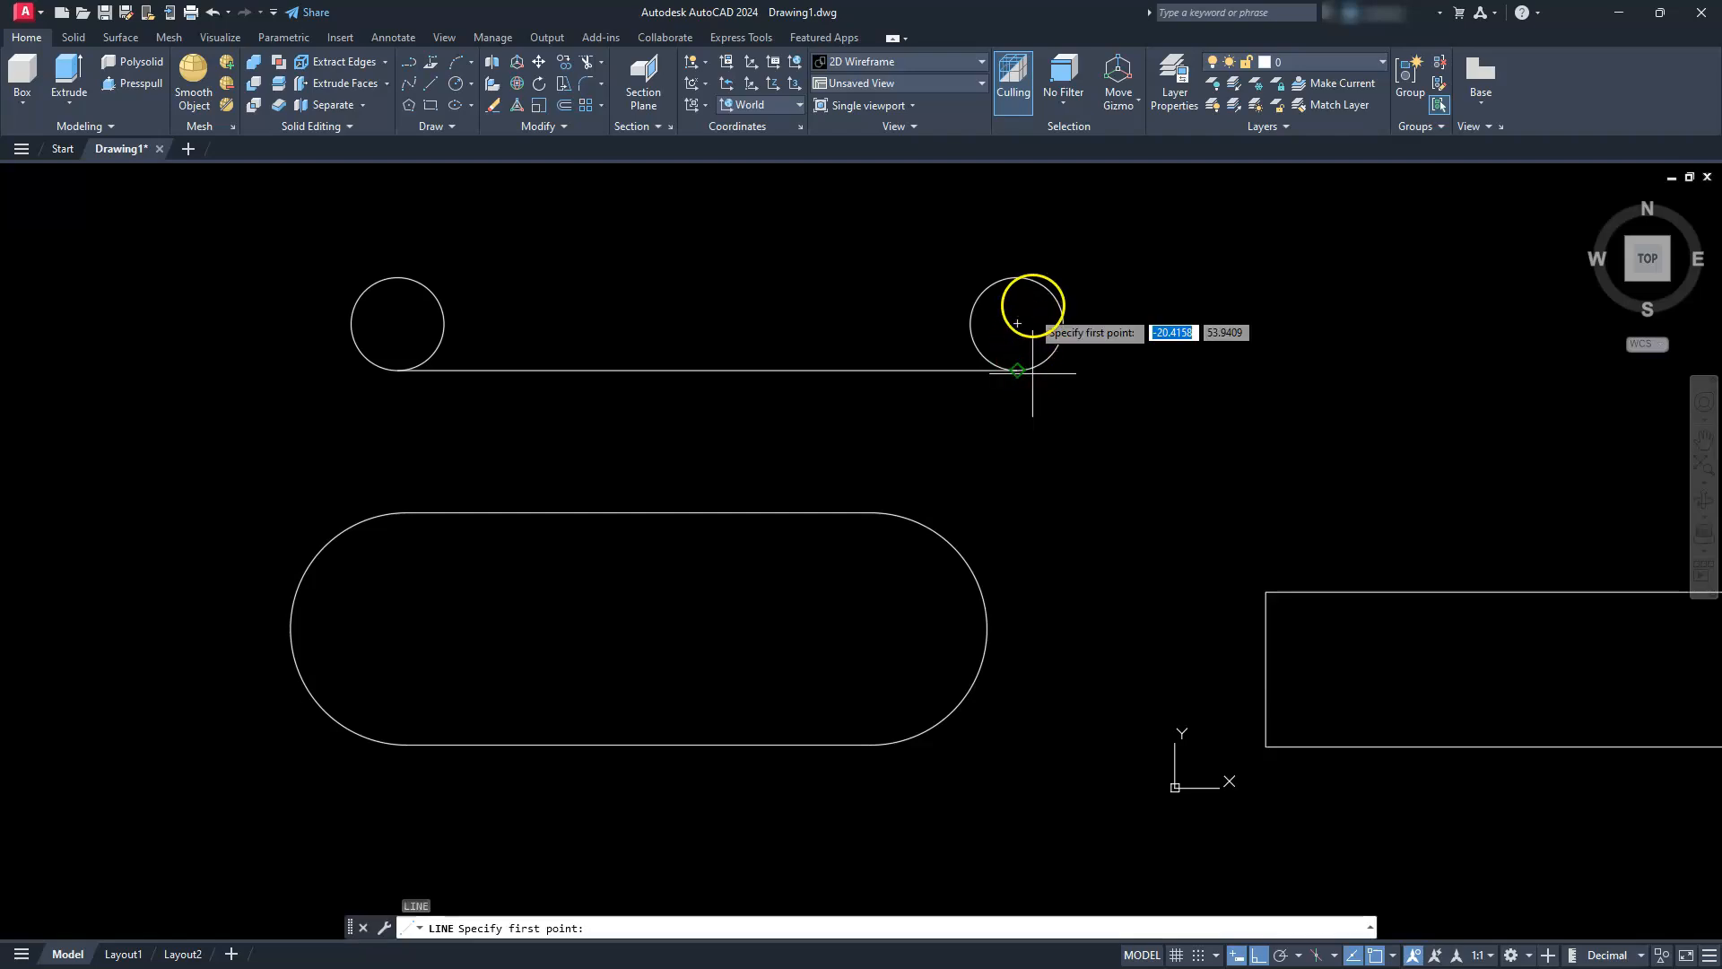
left_click(1017, 322)
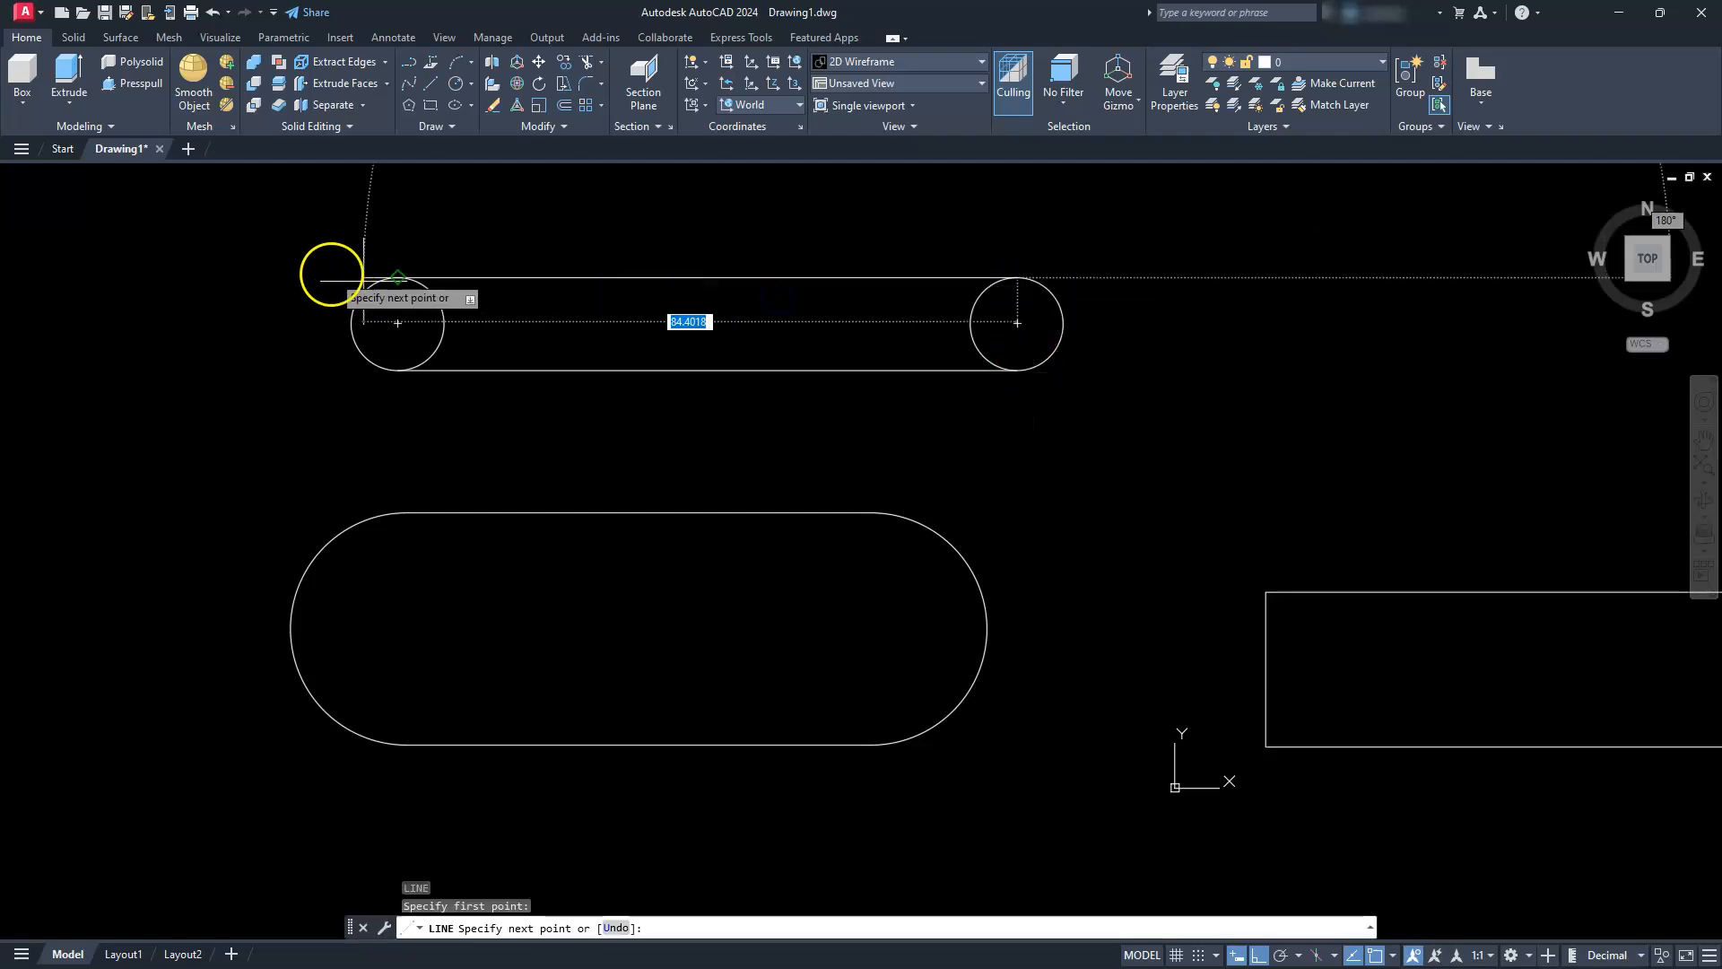
key("Escape")
key("Escape")
key("Escape")
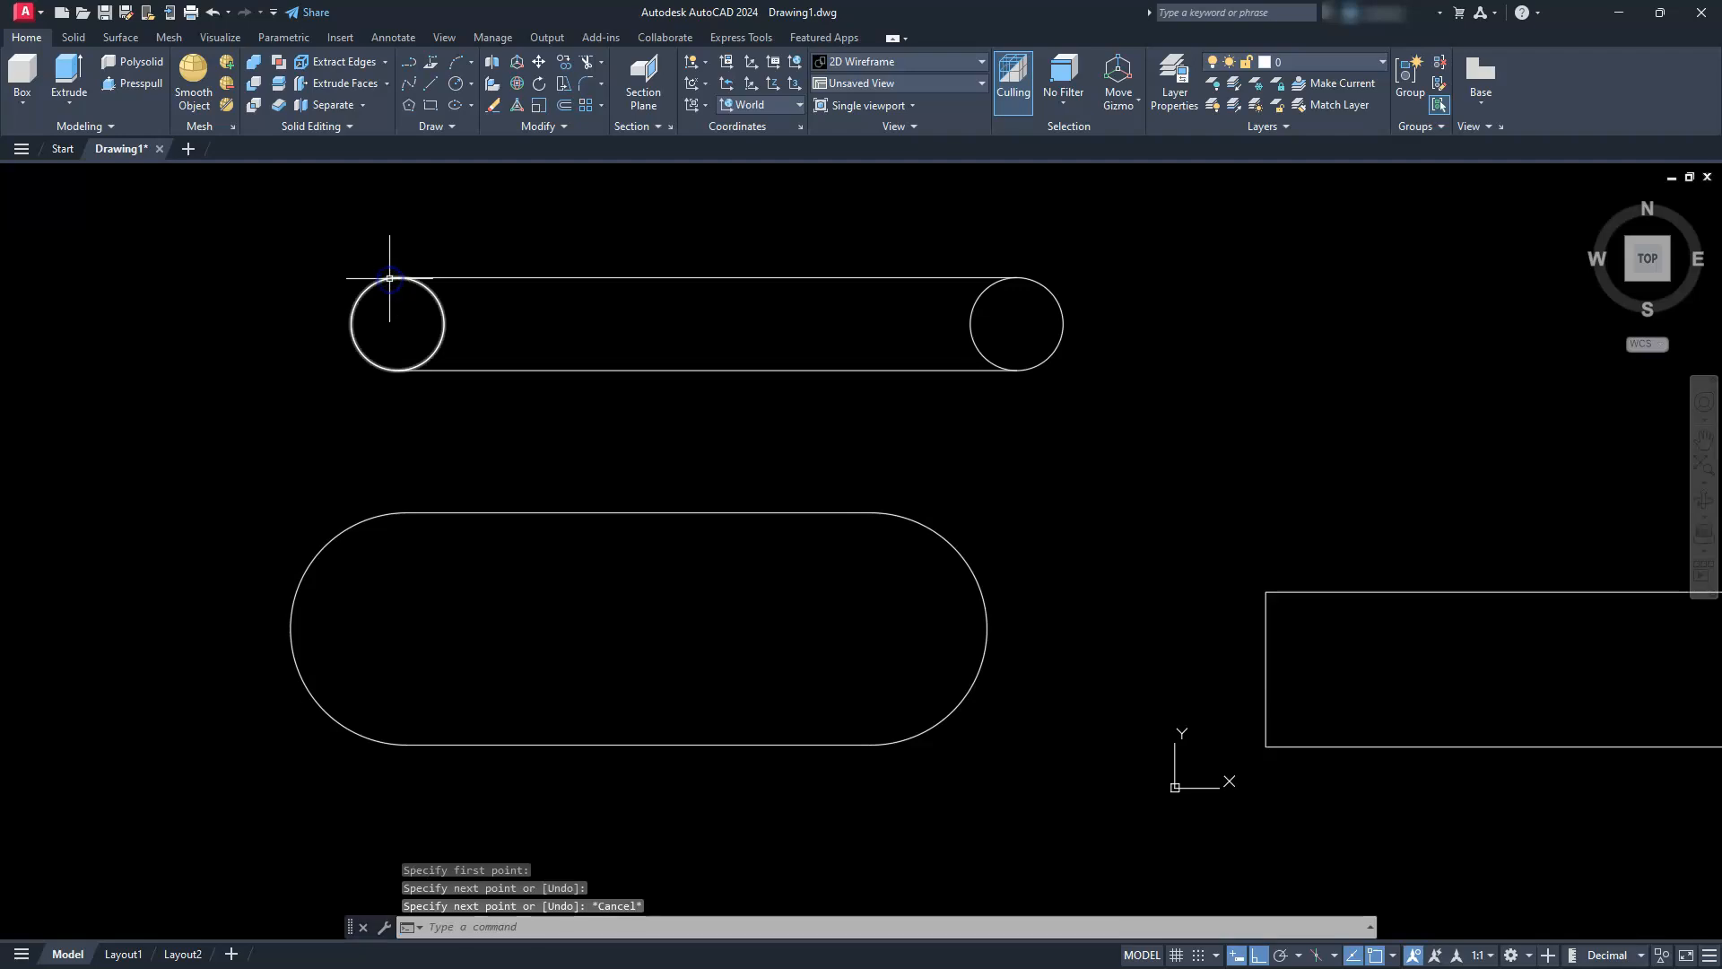
Trim away the inner halves of the two radius 6 circles to leave a narrow slot outline
type("tr")
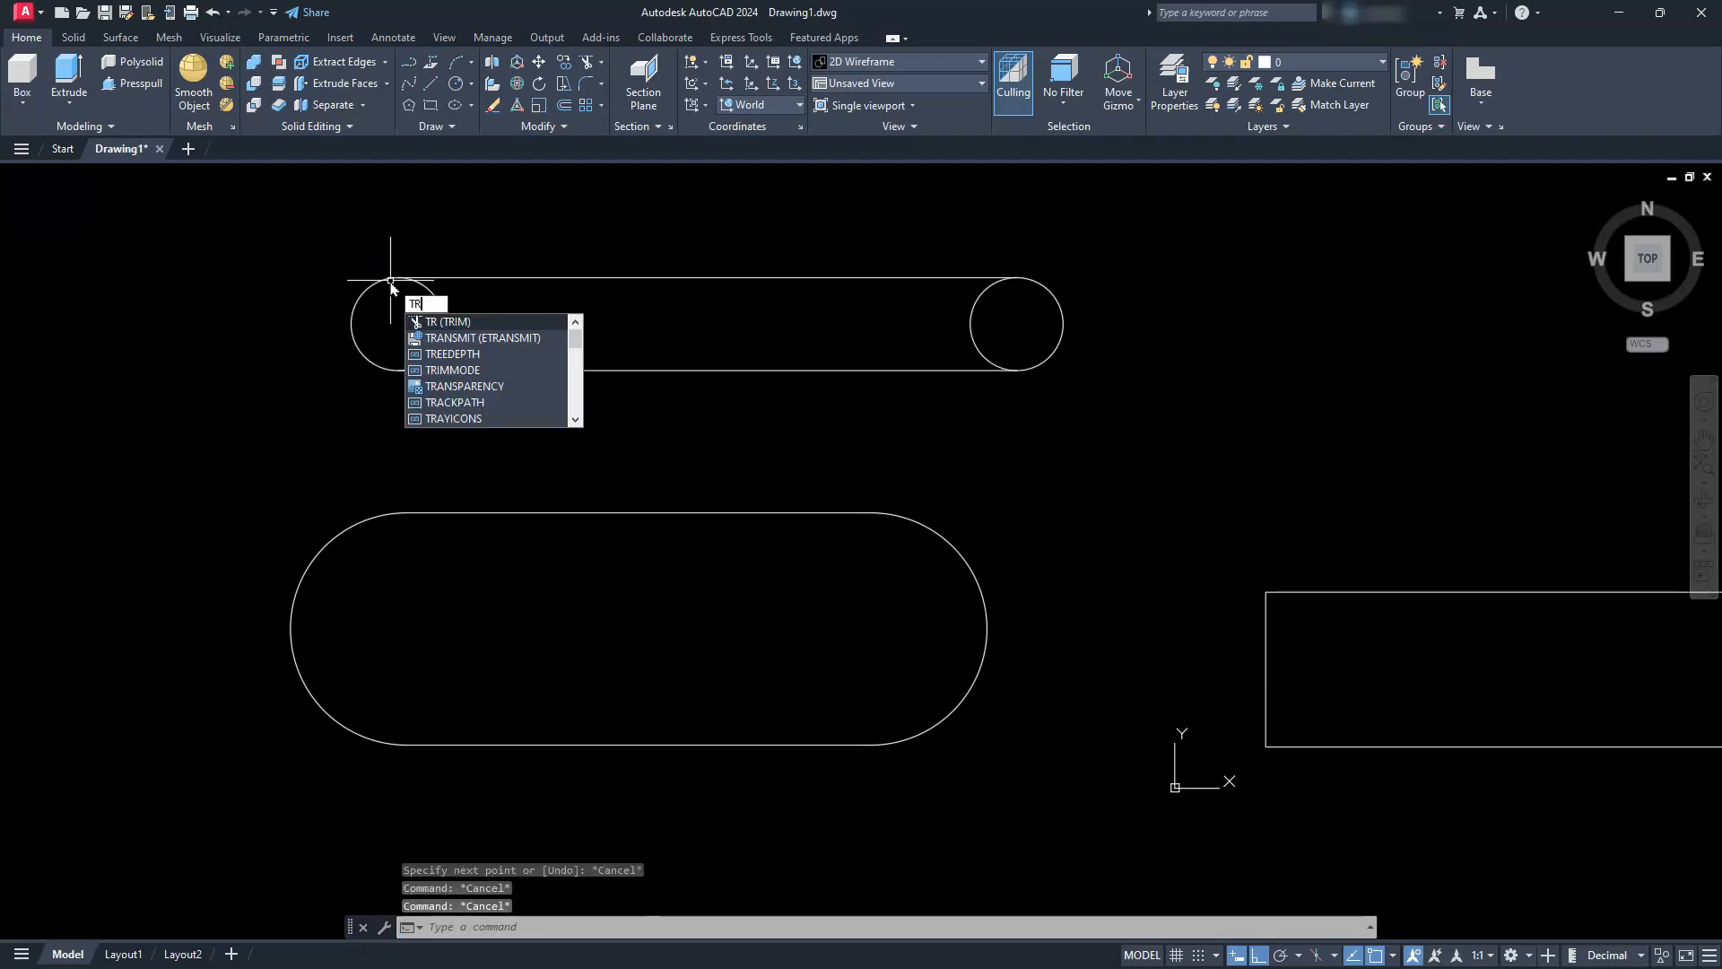
key("Return")
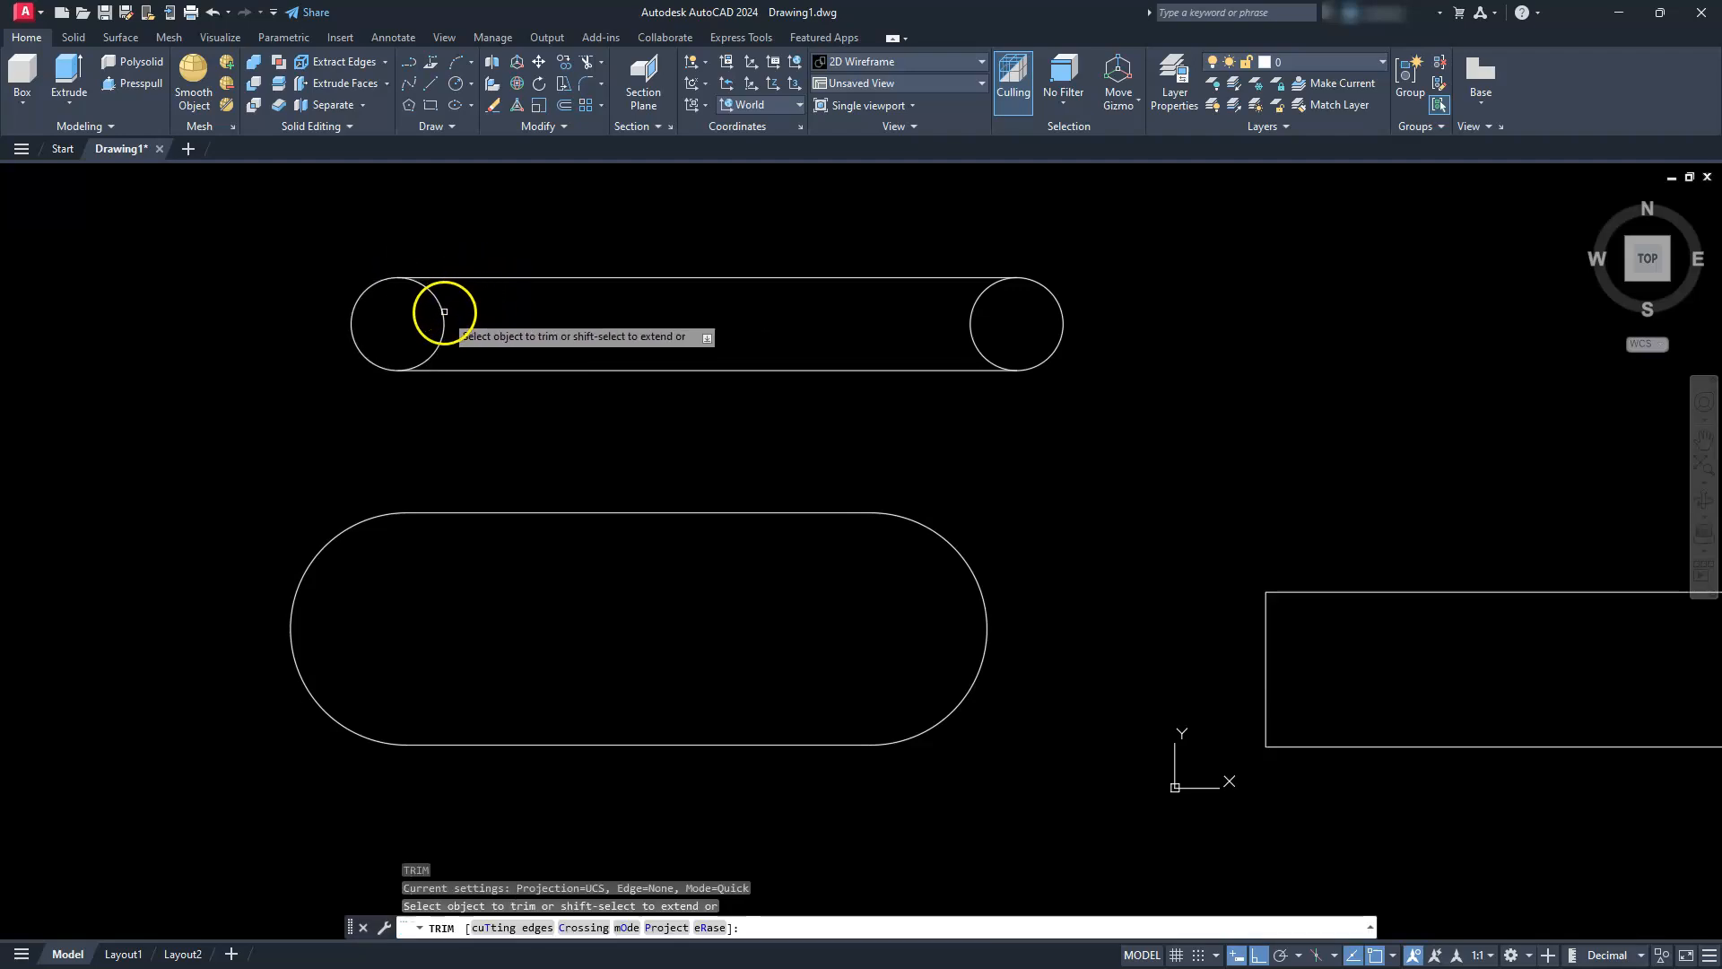
left_click(977, 345)
key("Escape")
key("Escape")
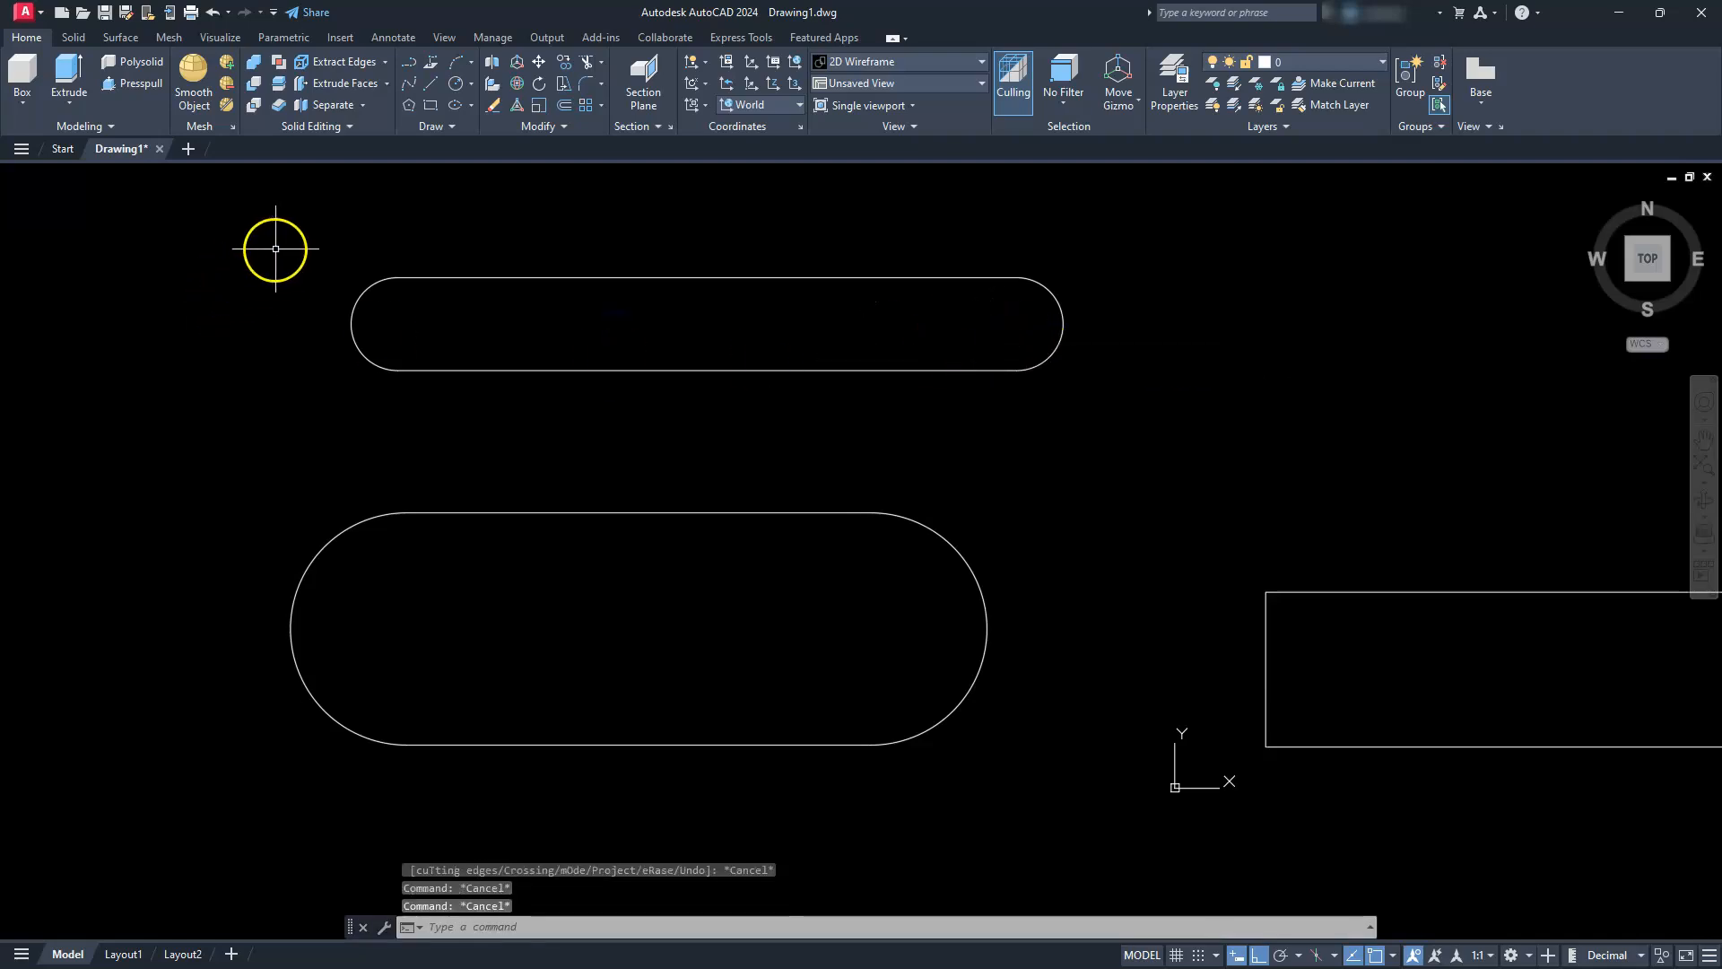
Join the arcs and lines of the narrow radius 6 slot outline into one polyline
left_click(278, 251)
left_click(1169, 392)
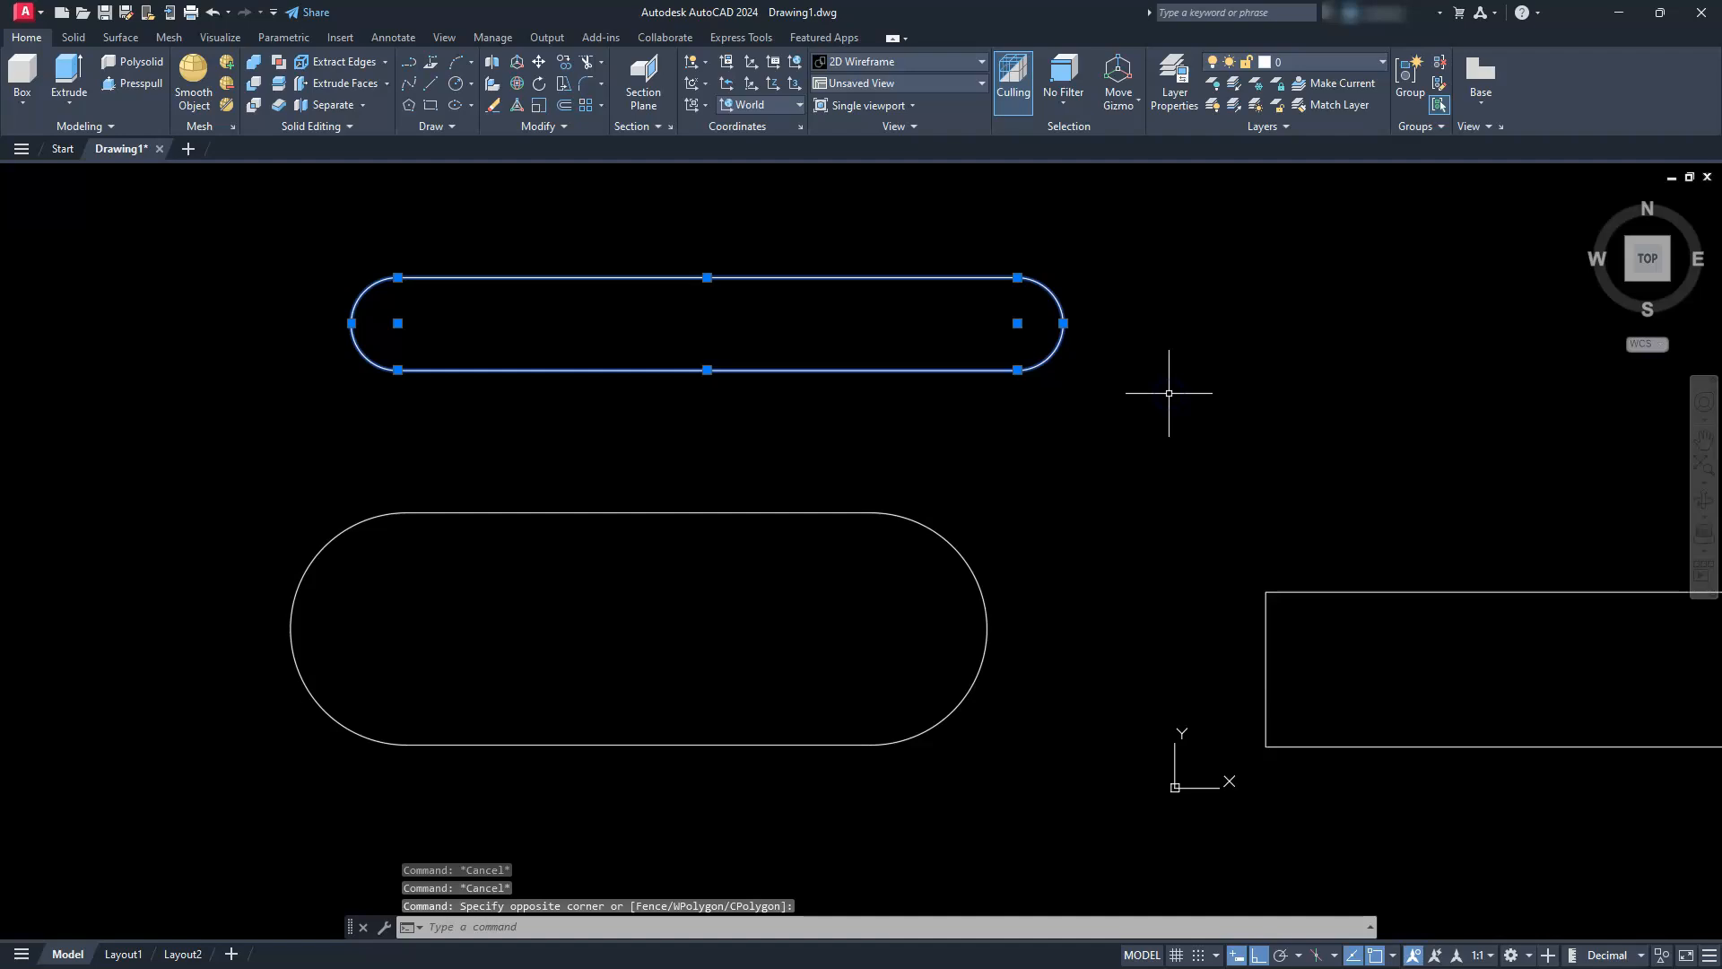
type("J")
key("Return")
Switch to the SW Isometric view and set the visual style to Wireframe
scroll(1113, 420, "down", 4)
left_click(1629, 278)
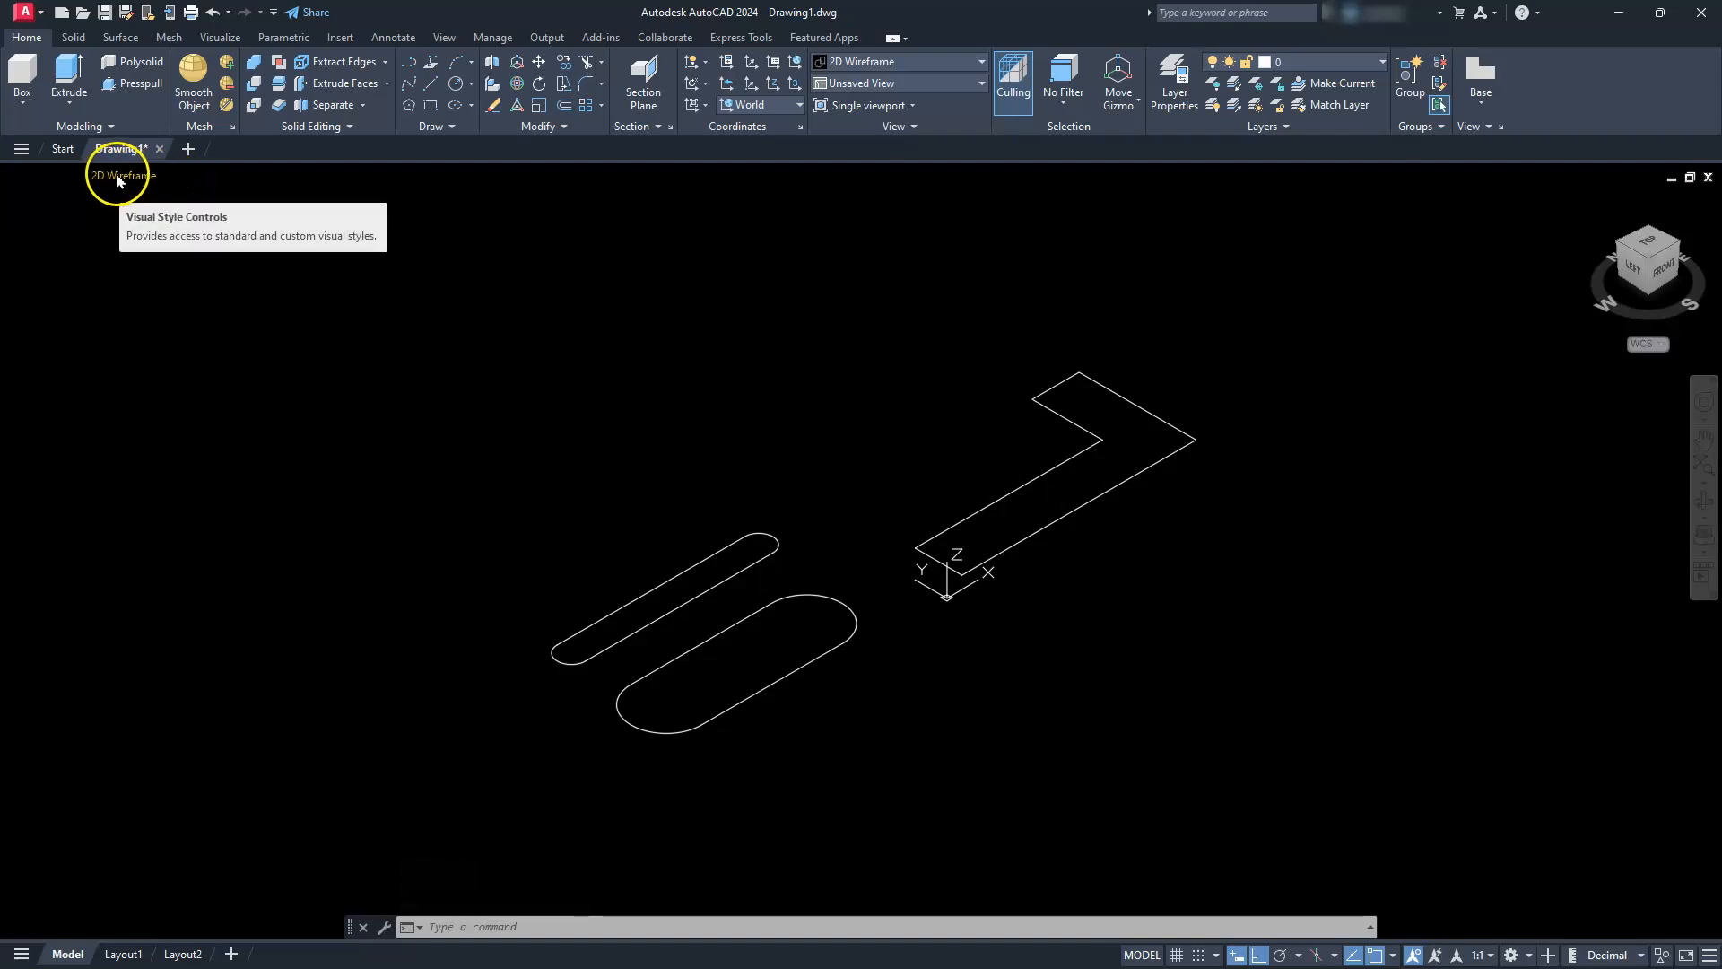
left_click(117, 176)
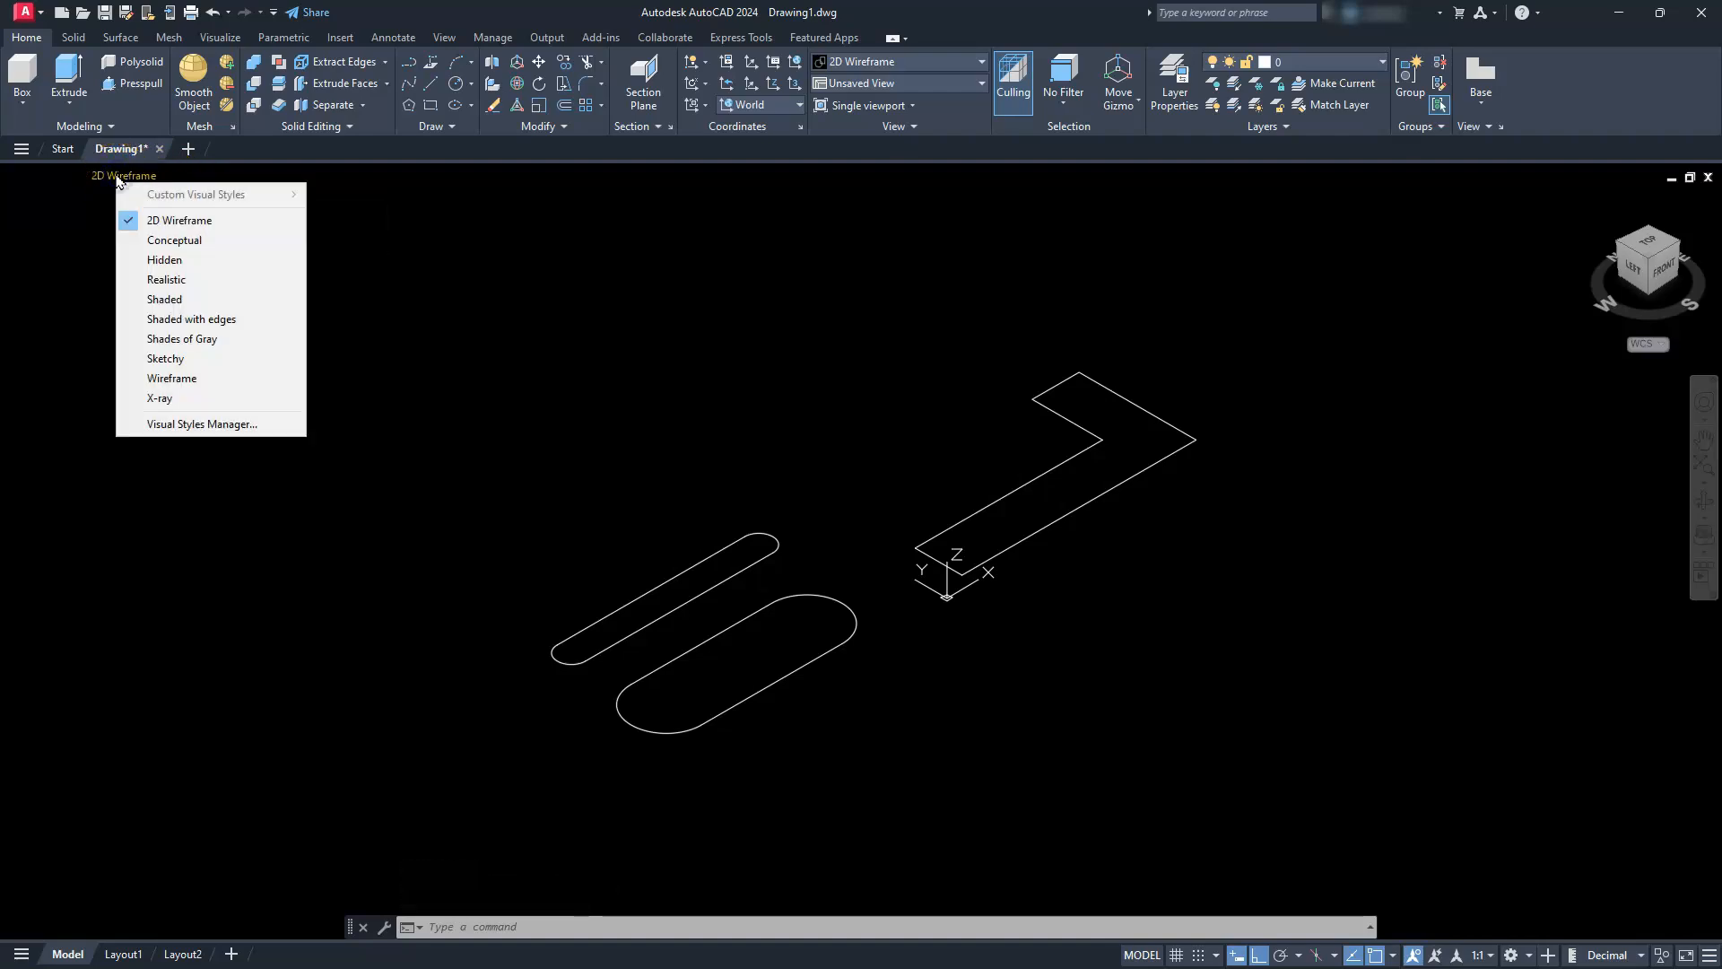
left_click(171, 379)
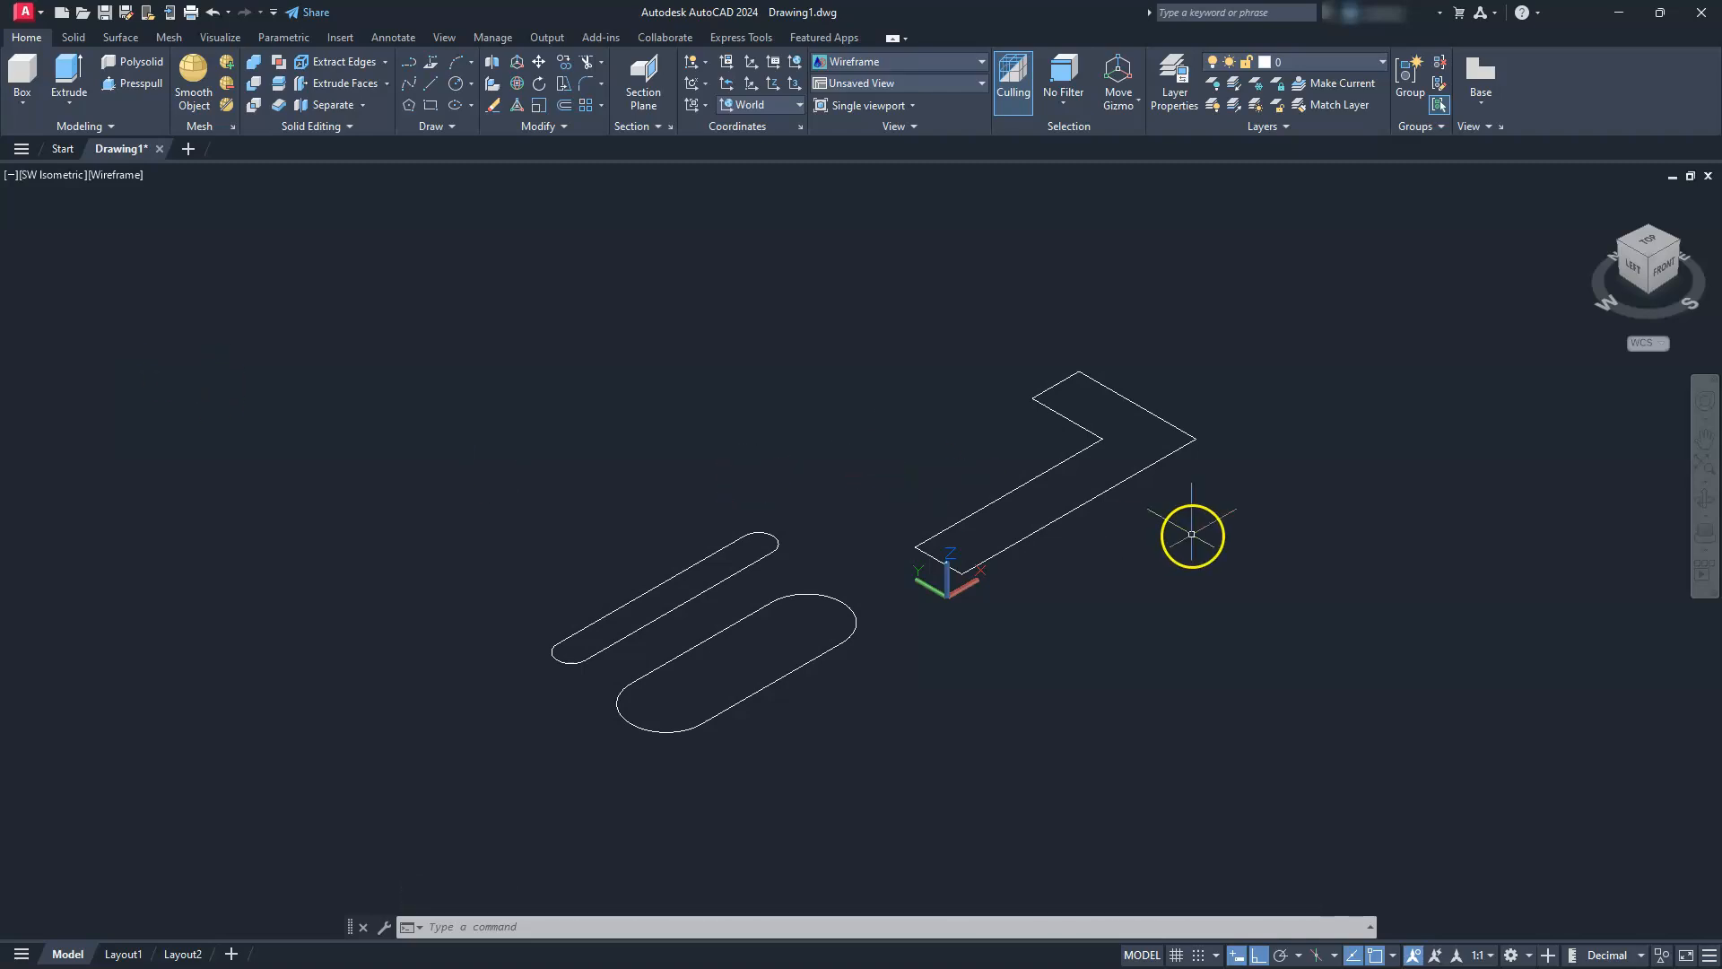
Extrude the L-shaped profile 120 units downward into a solid
left_click(64, 67)
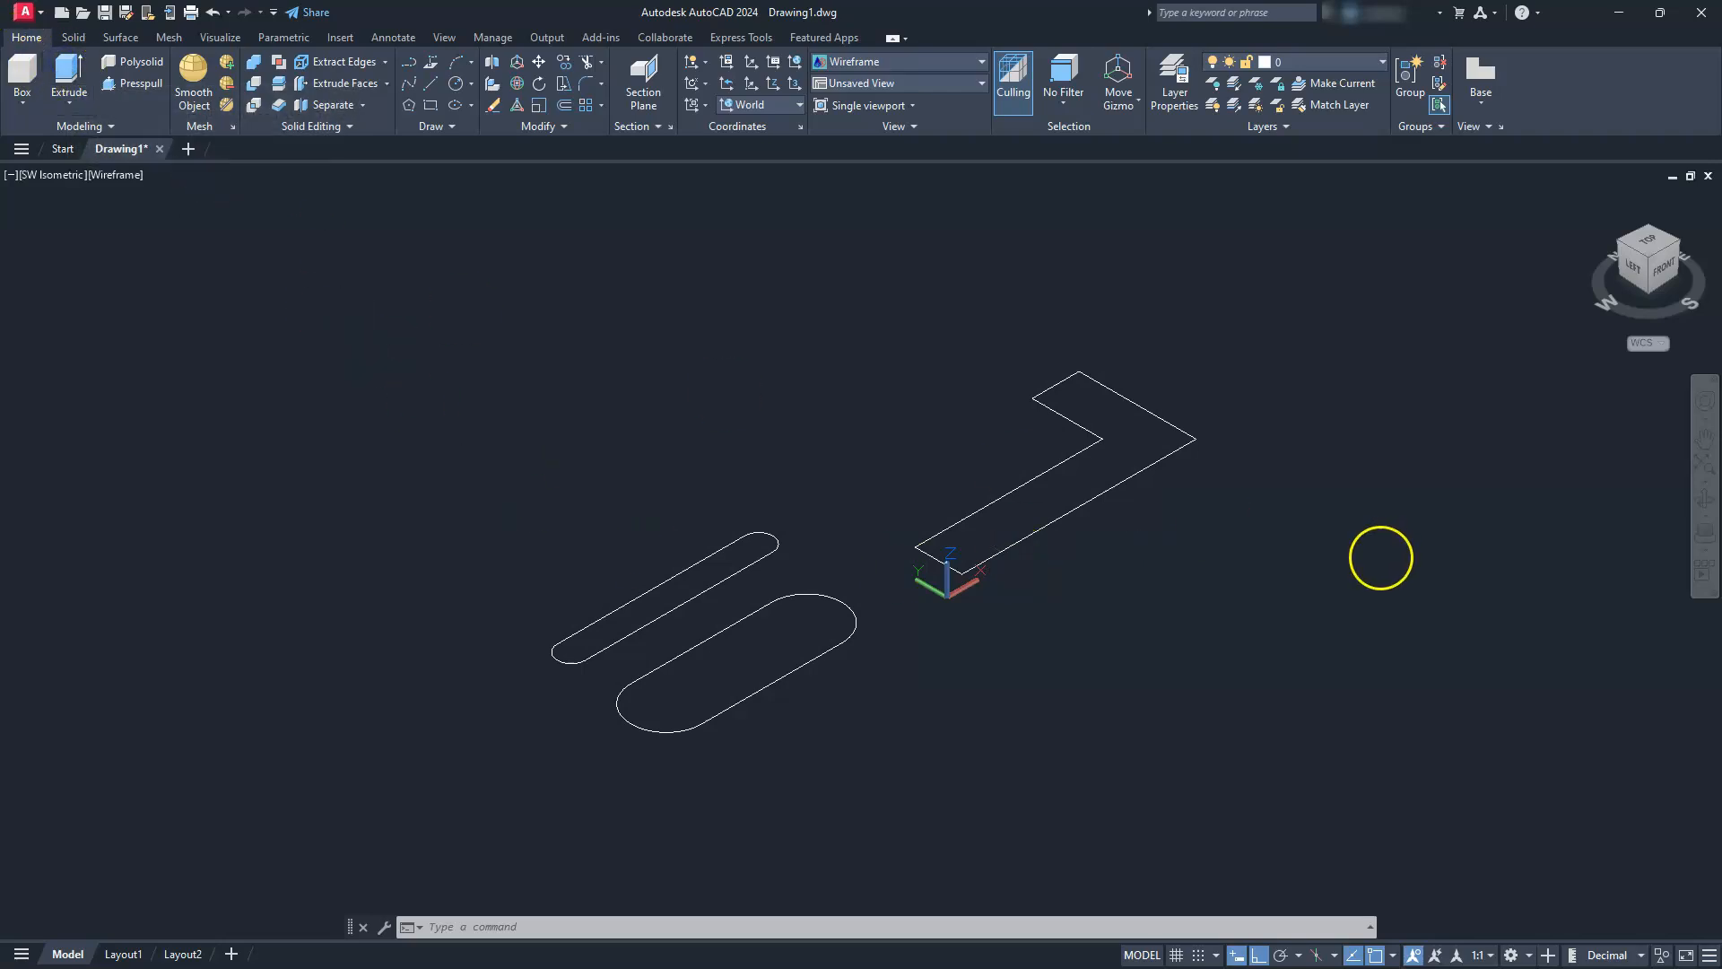
left_click(1115, 485)
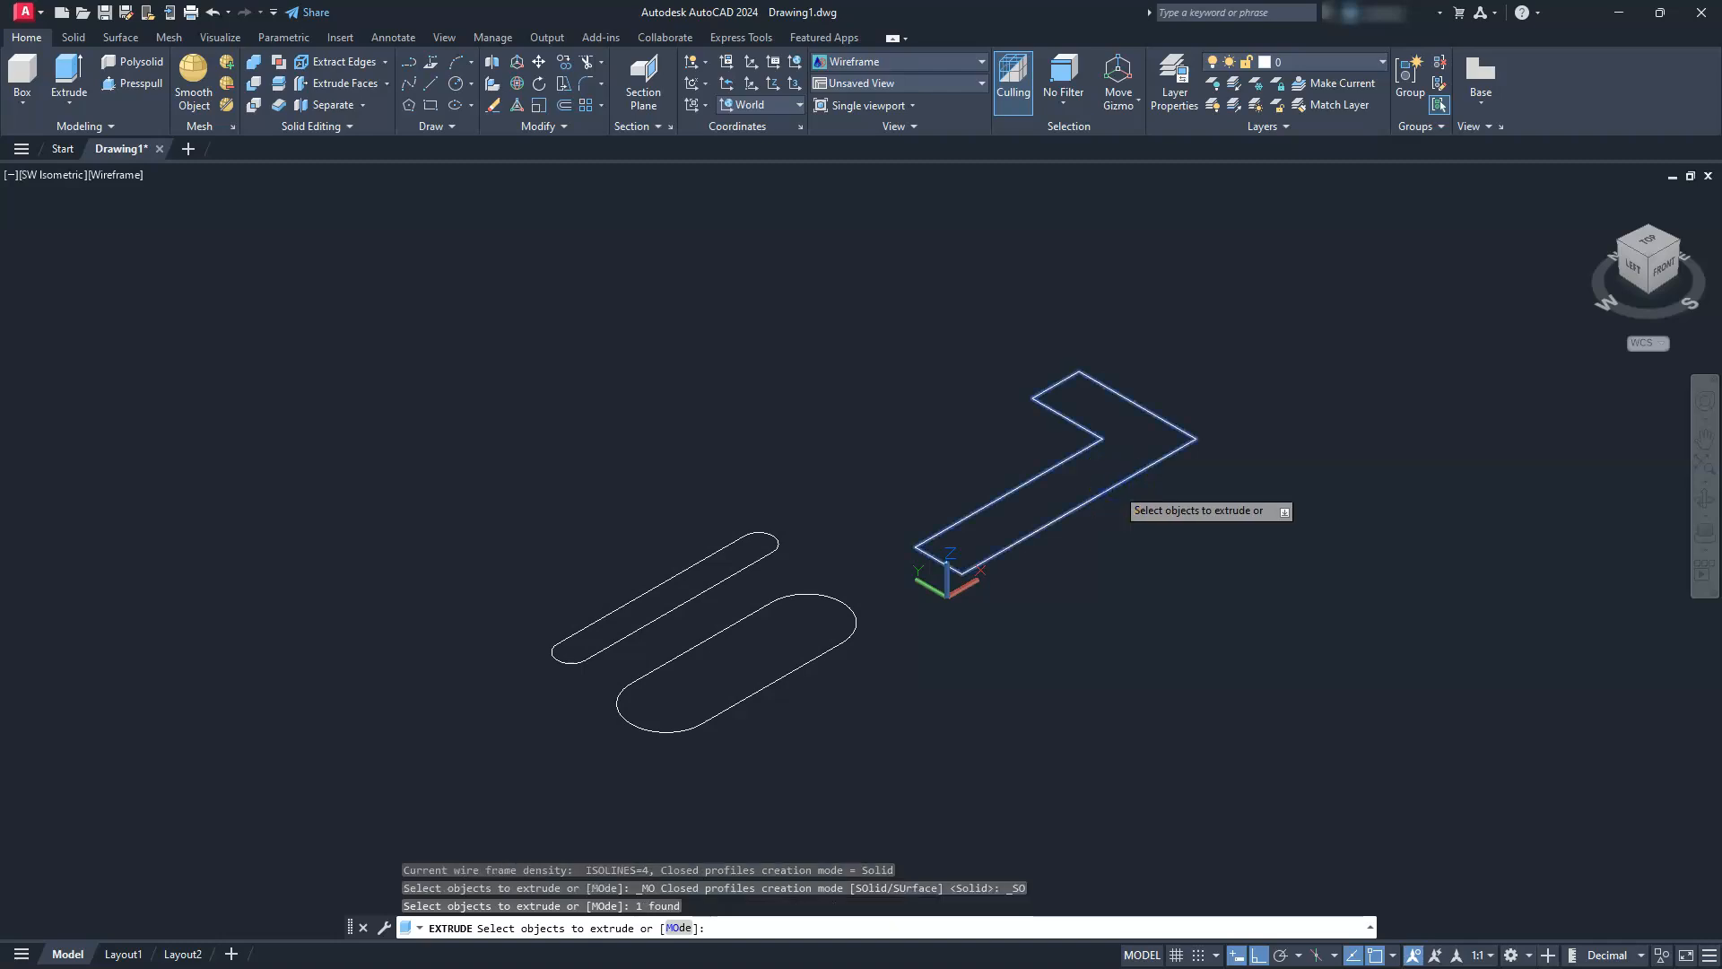
key("Return")
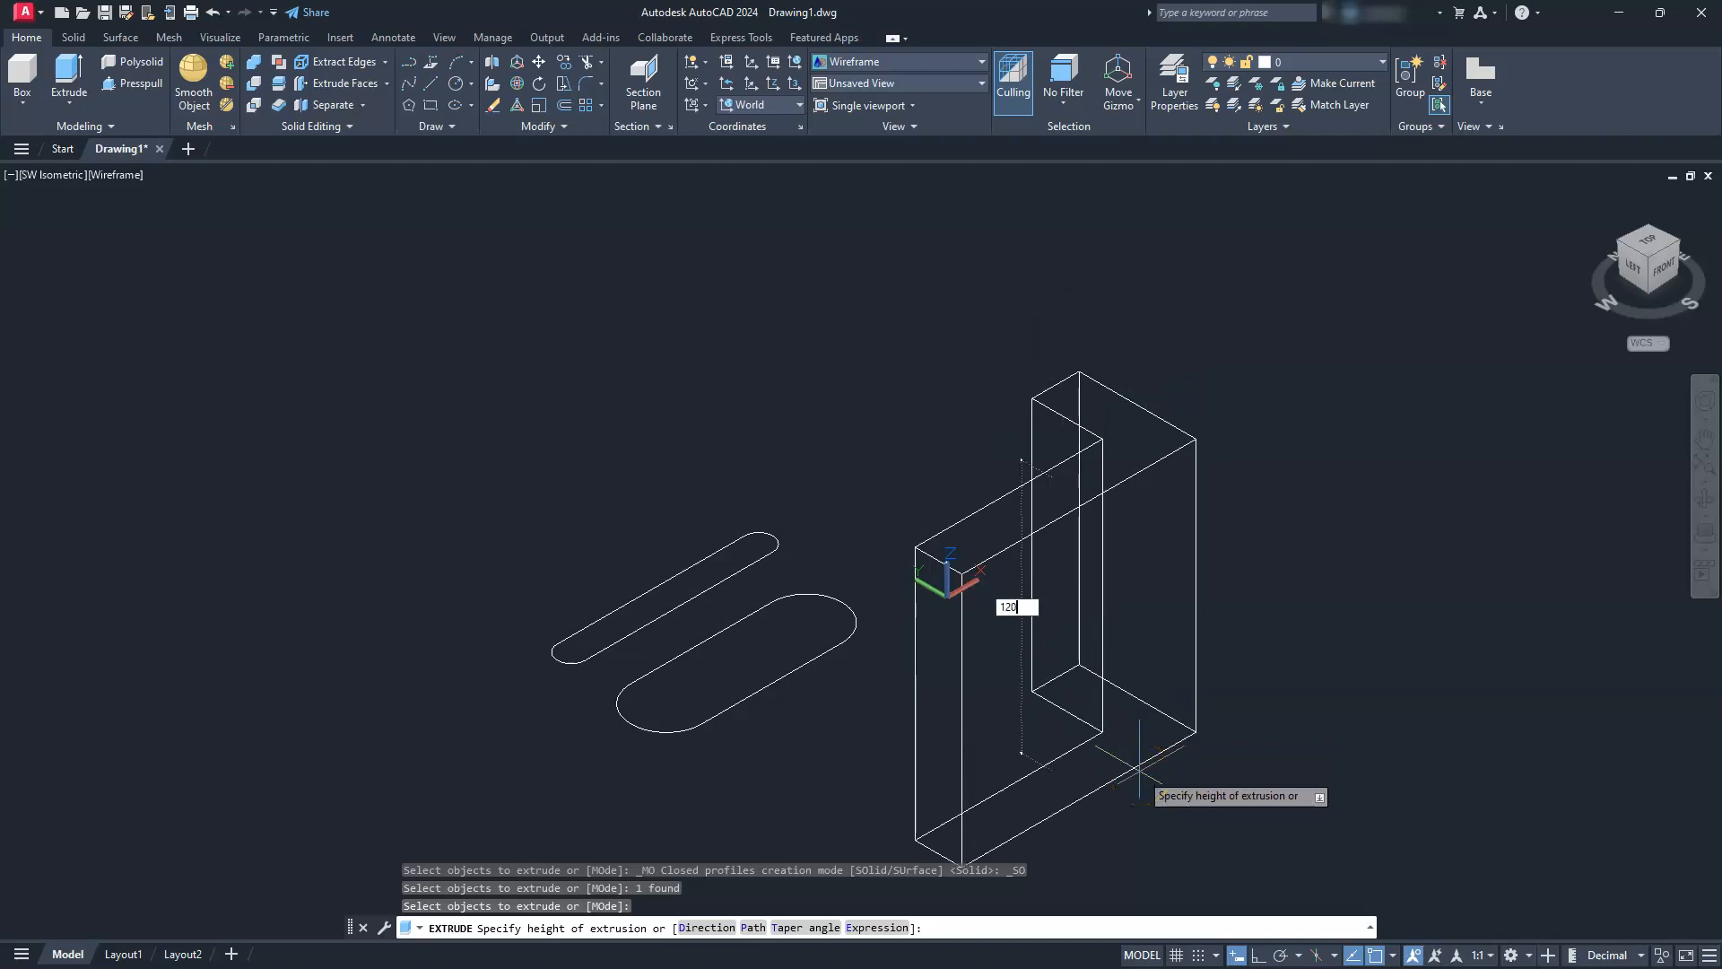
type("120")
key("Return")
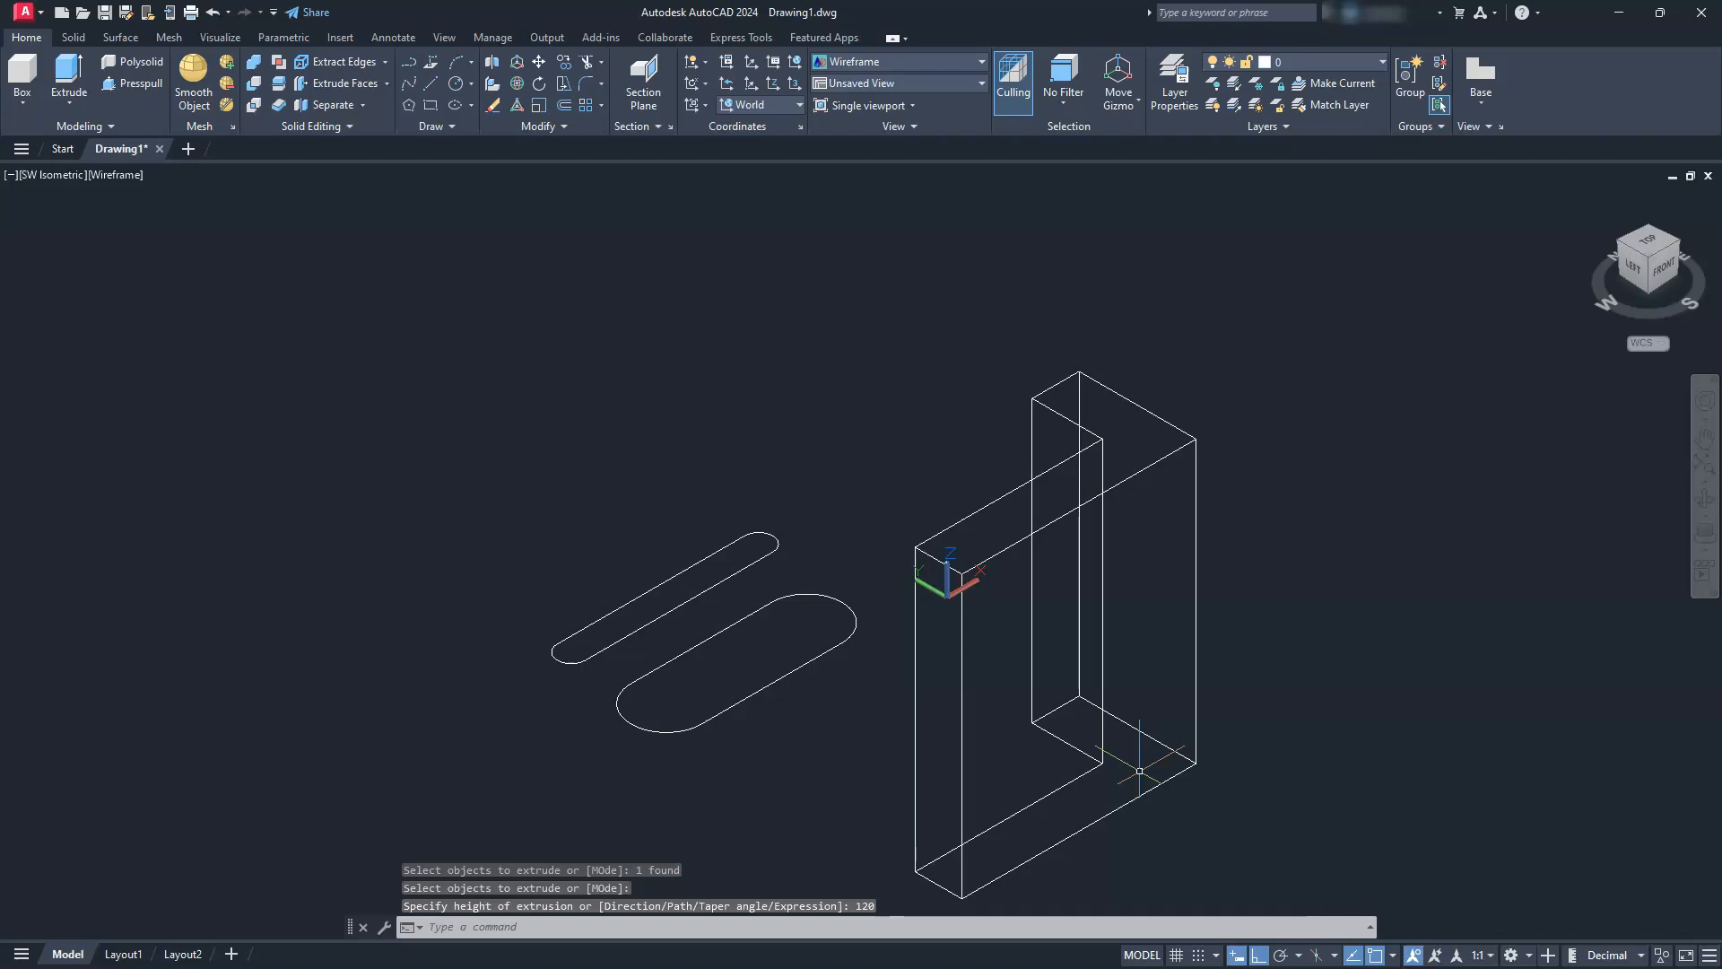
key("Escape")
key("Escape")
key("Escape")
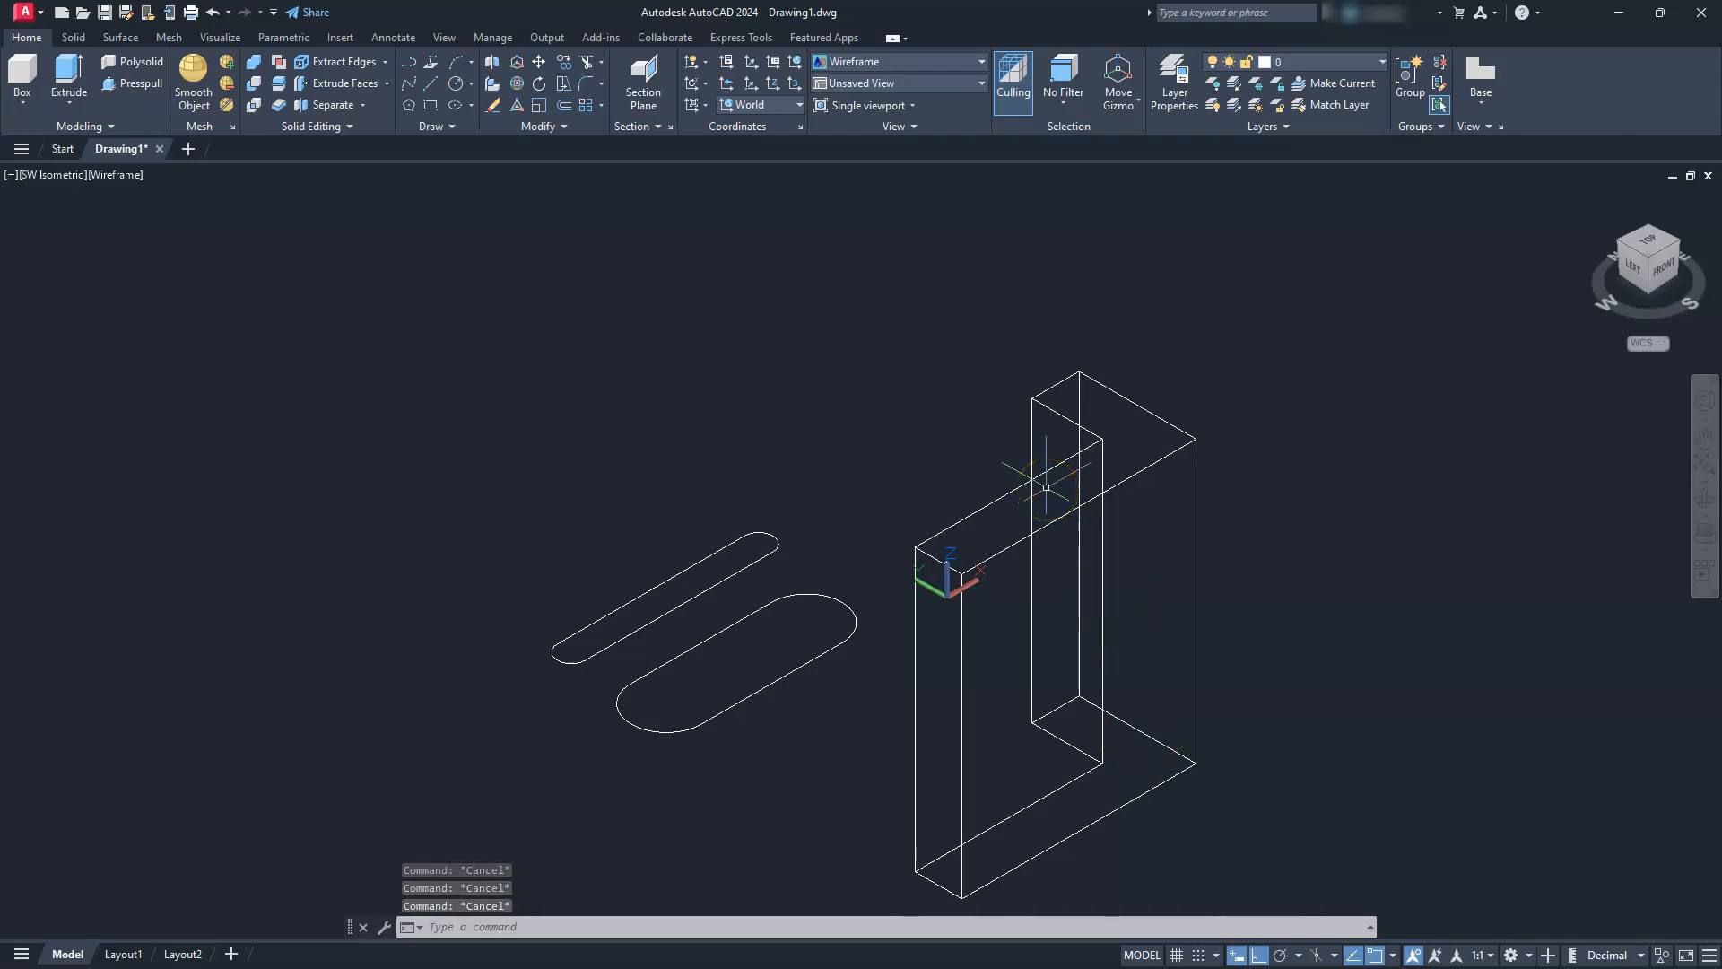
Switch to the SE Isometric view and use the Rotate Gizmo to rotate the L-shaped solid 90° about the X axis
left_click(1679, 247)
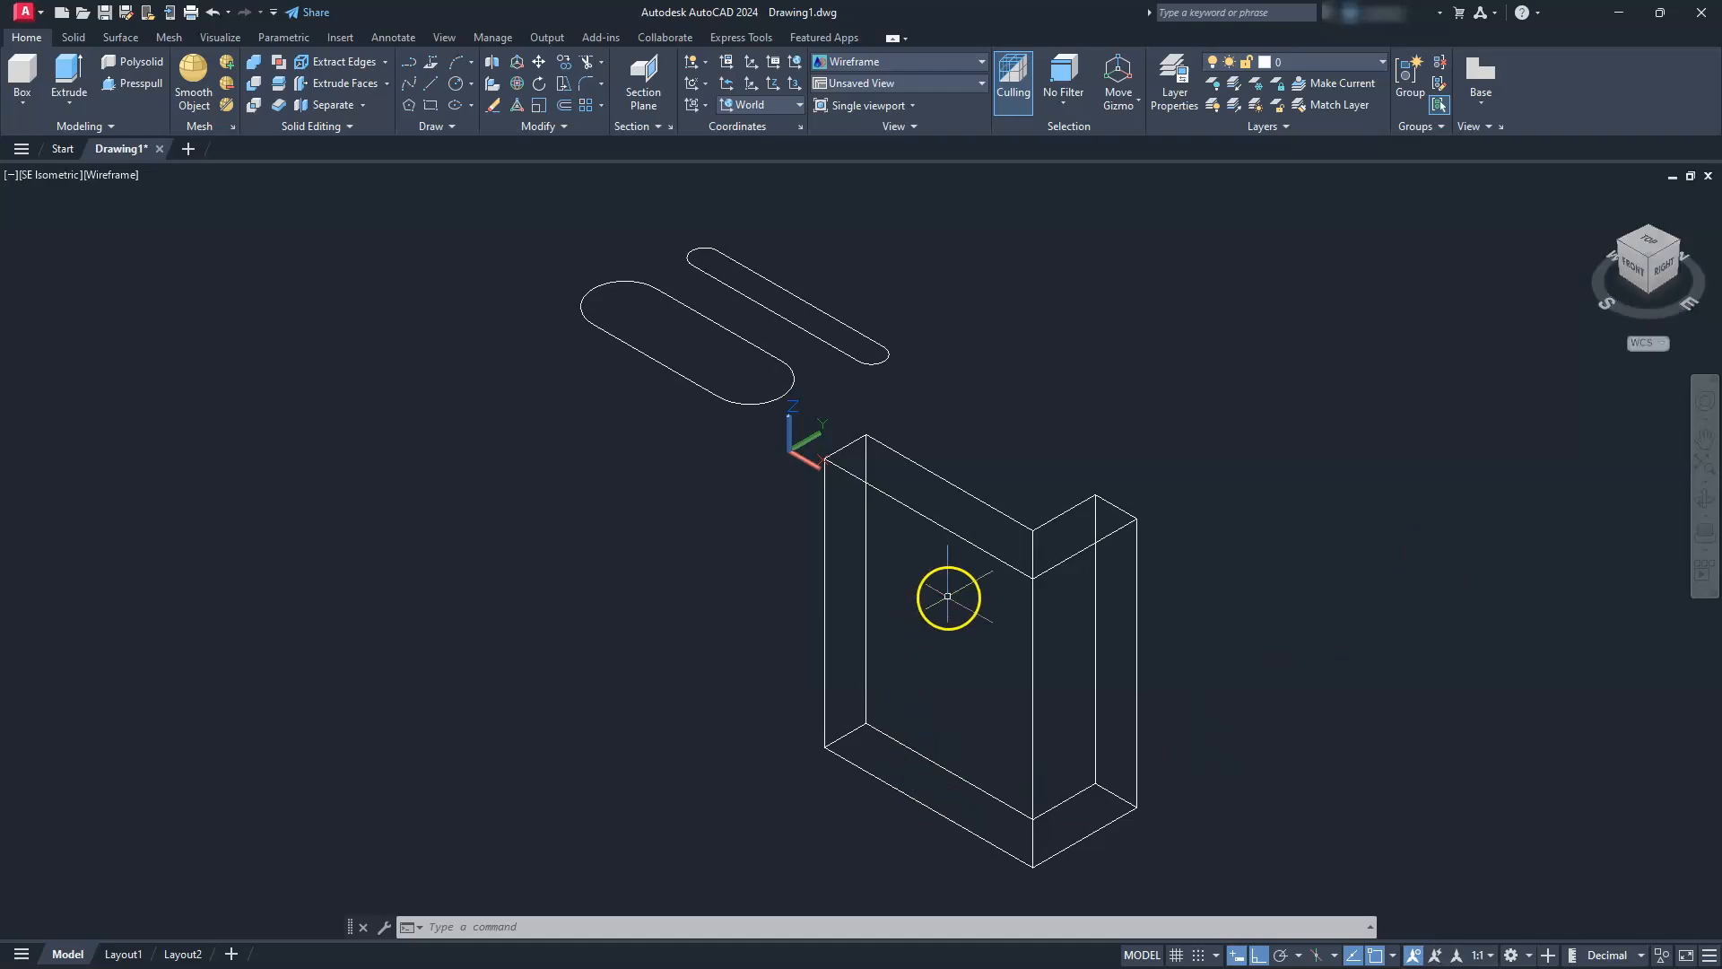
left_click(1119, 102)
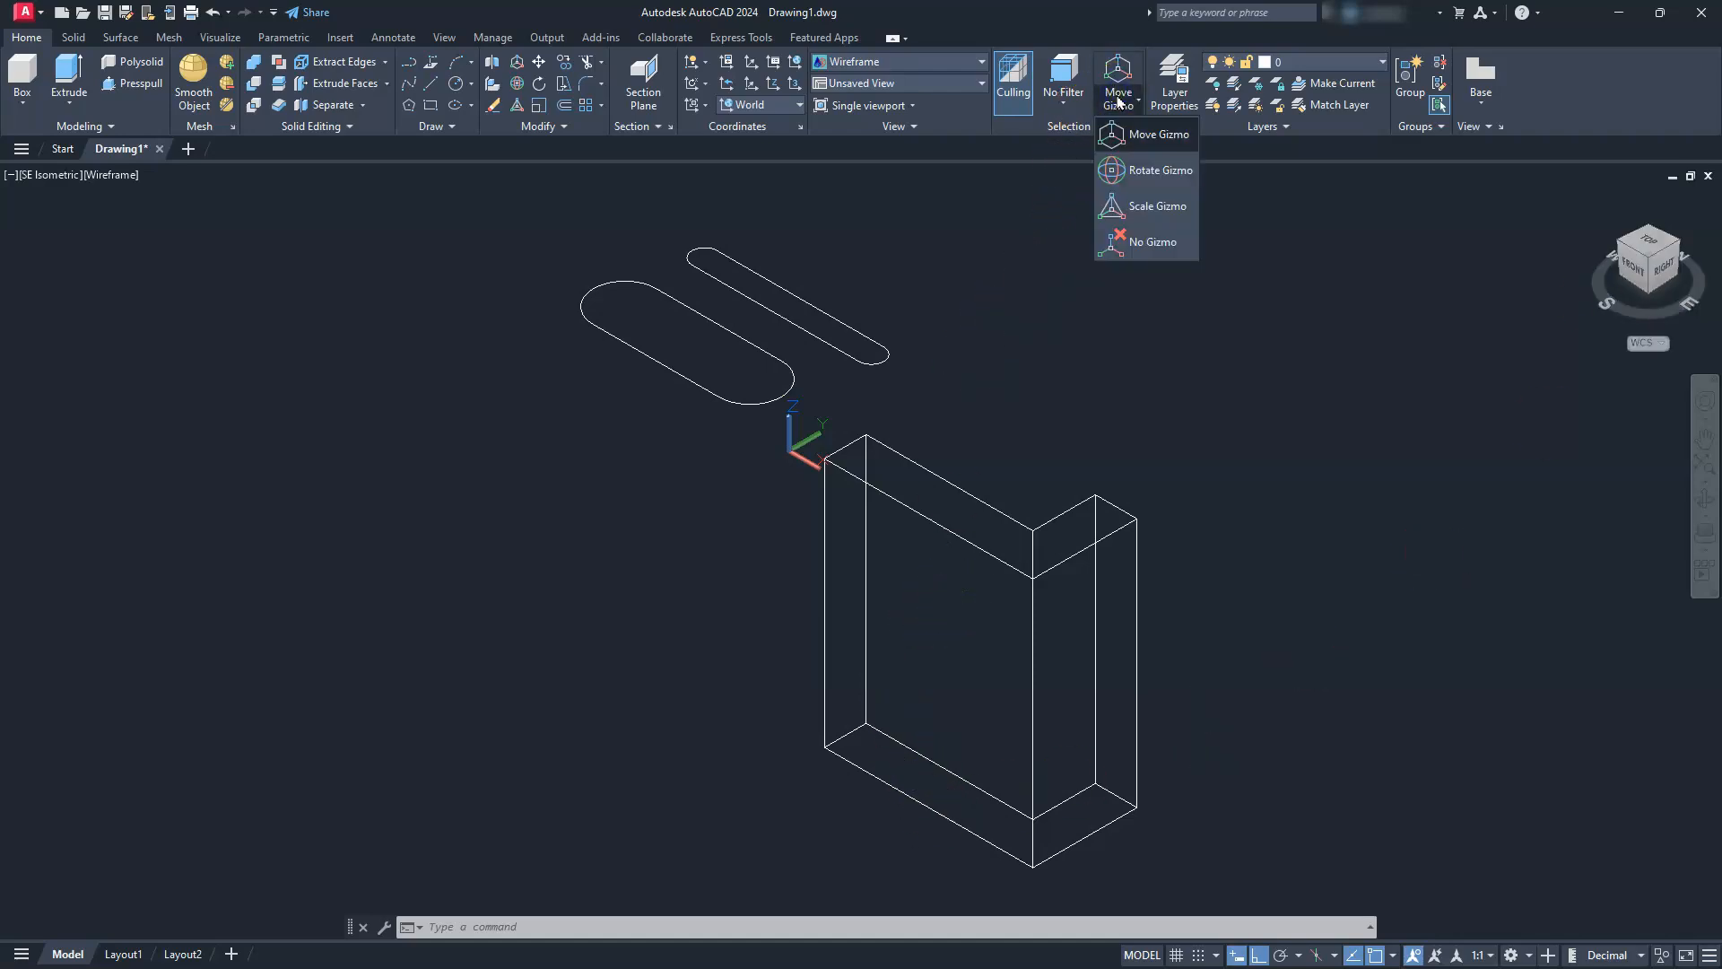
left_click(1135, 170)
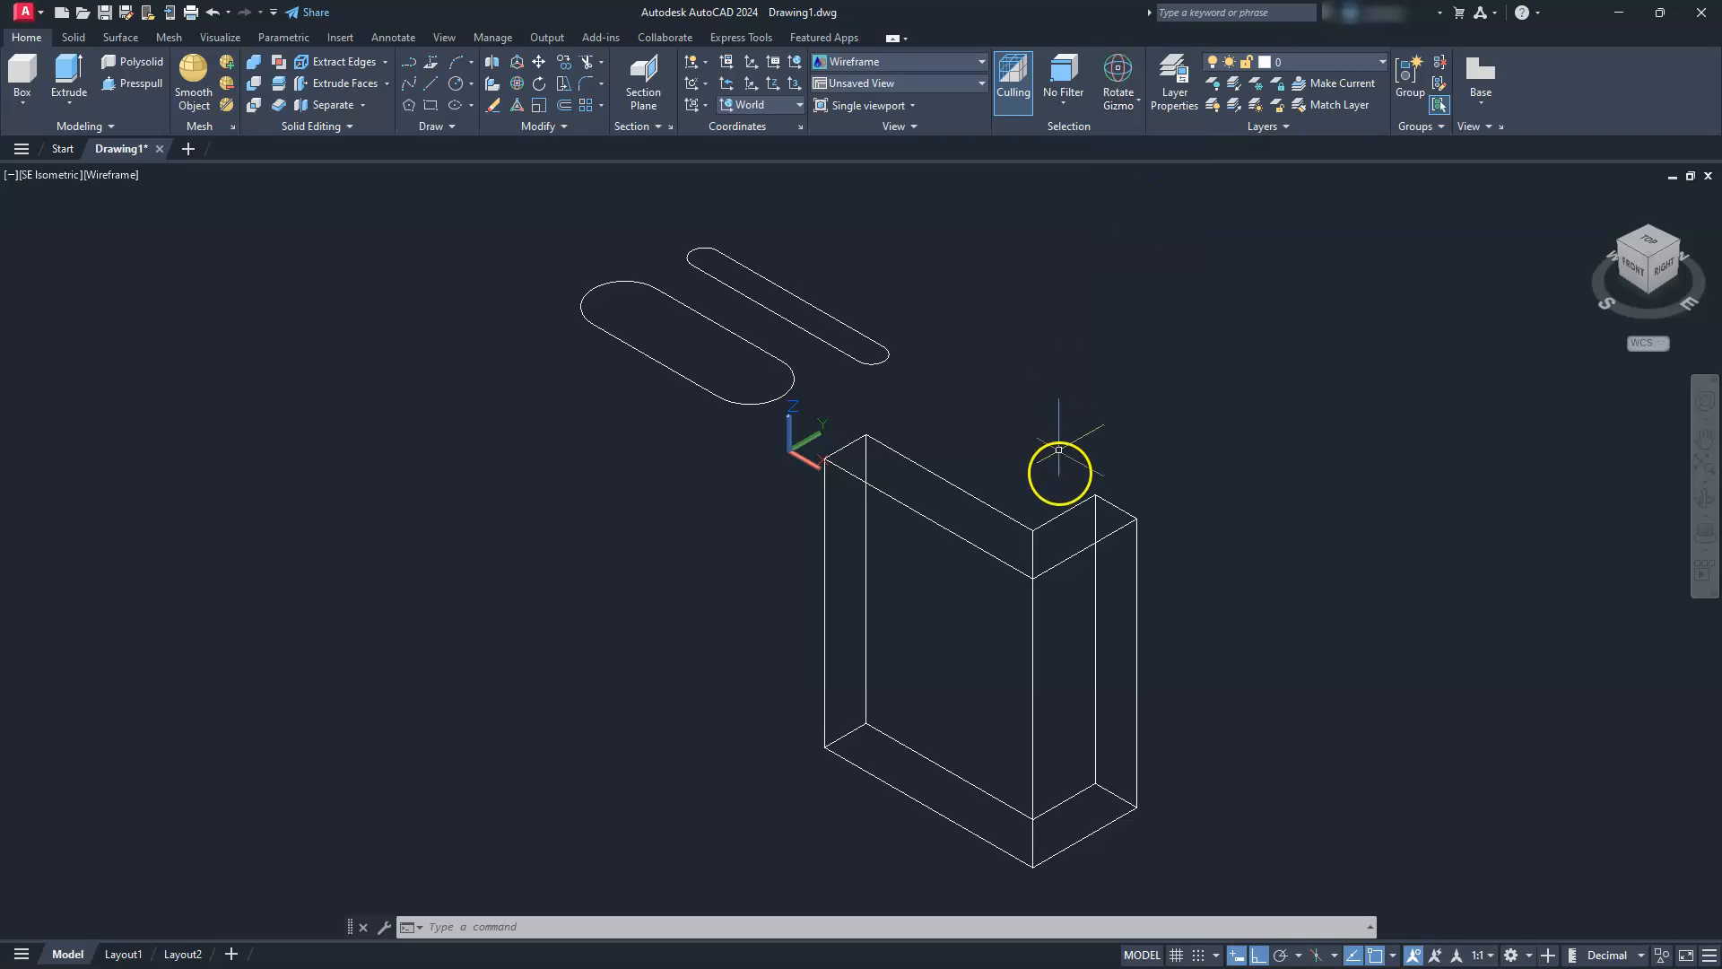
left_click(995, 509)
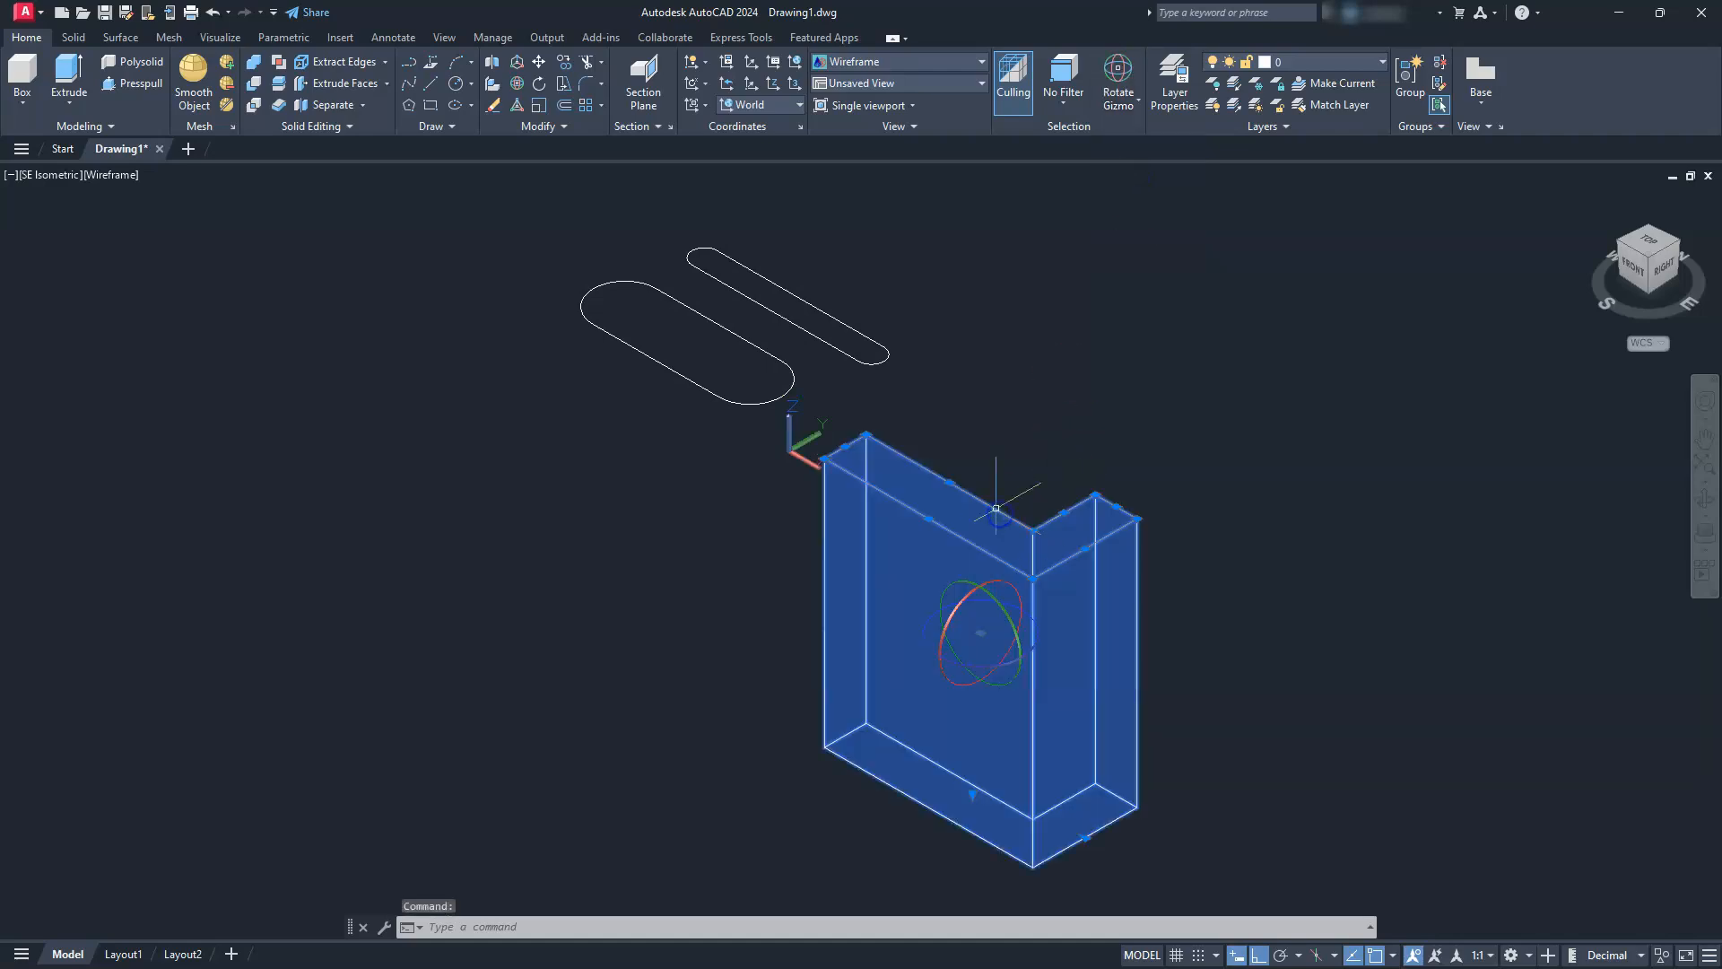
left_click(992, 581)
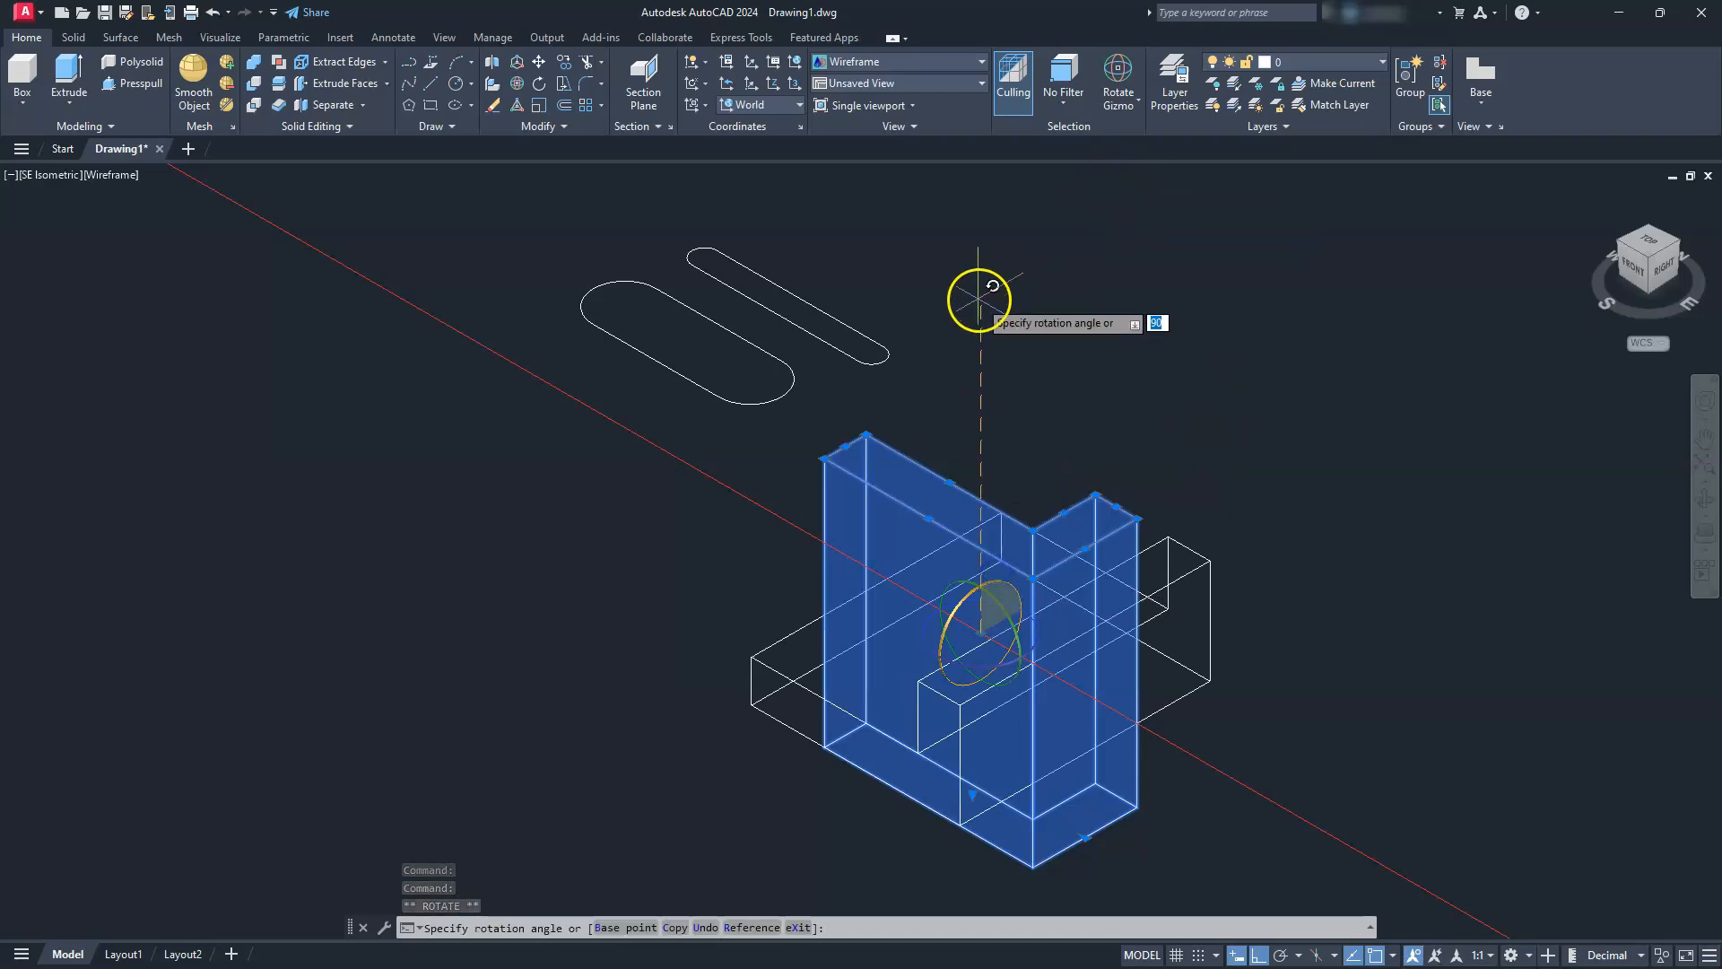
key("Escape")
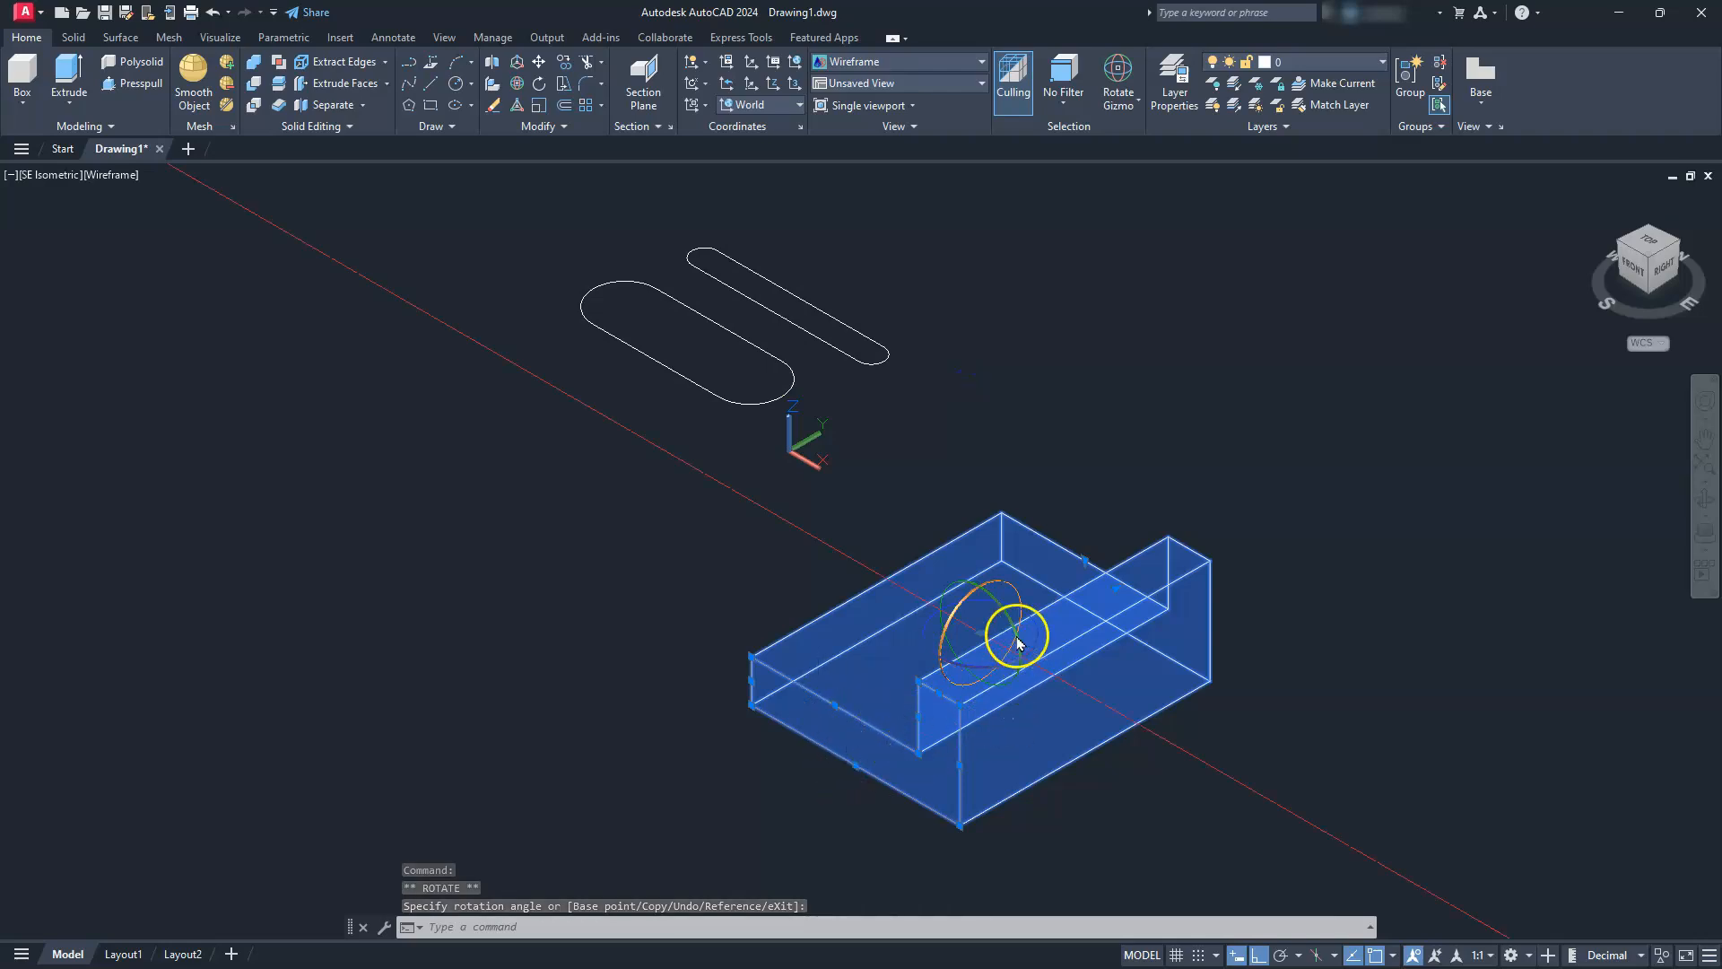
Rotate the solid 90° about the Z axis so the upright wall runs along the back of the base
left_click_drag(1040, 632, 1412, 411)
key("Escape")
key("Escape")
key("Escape")
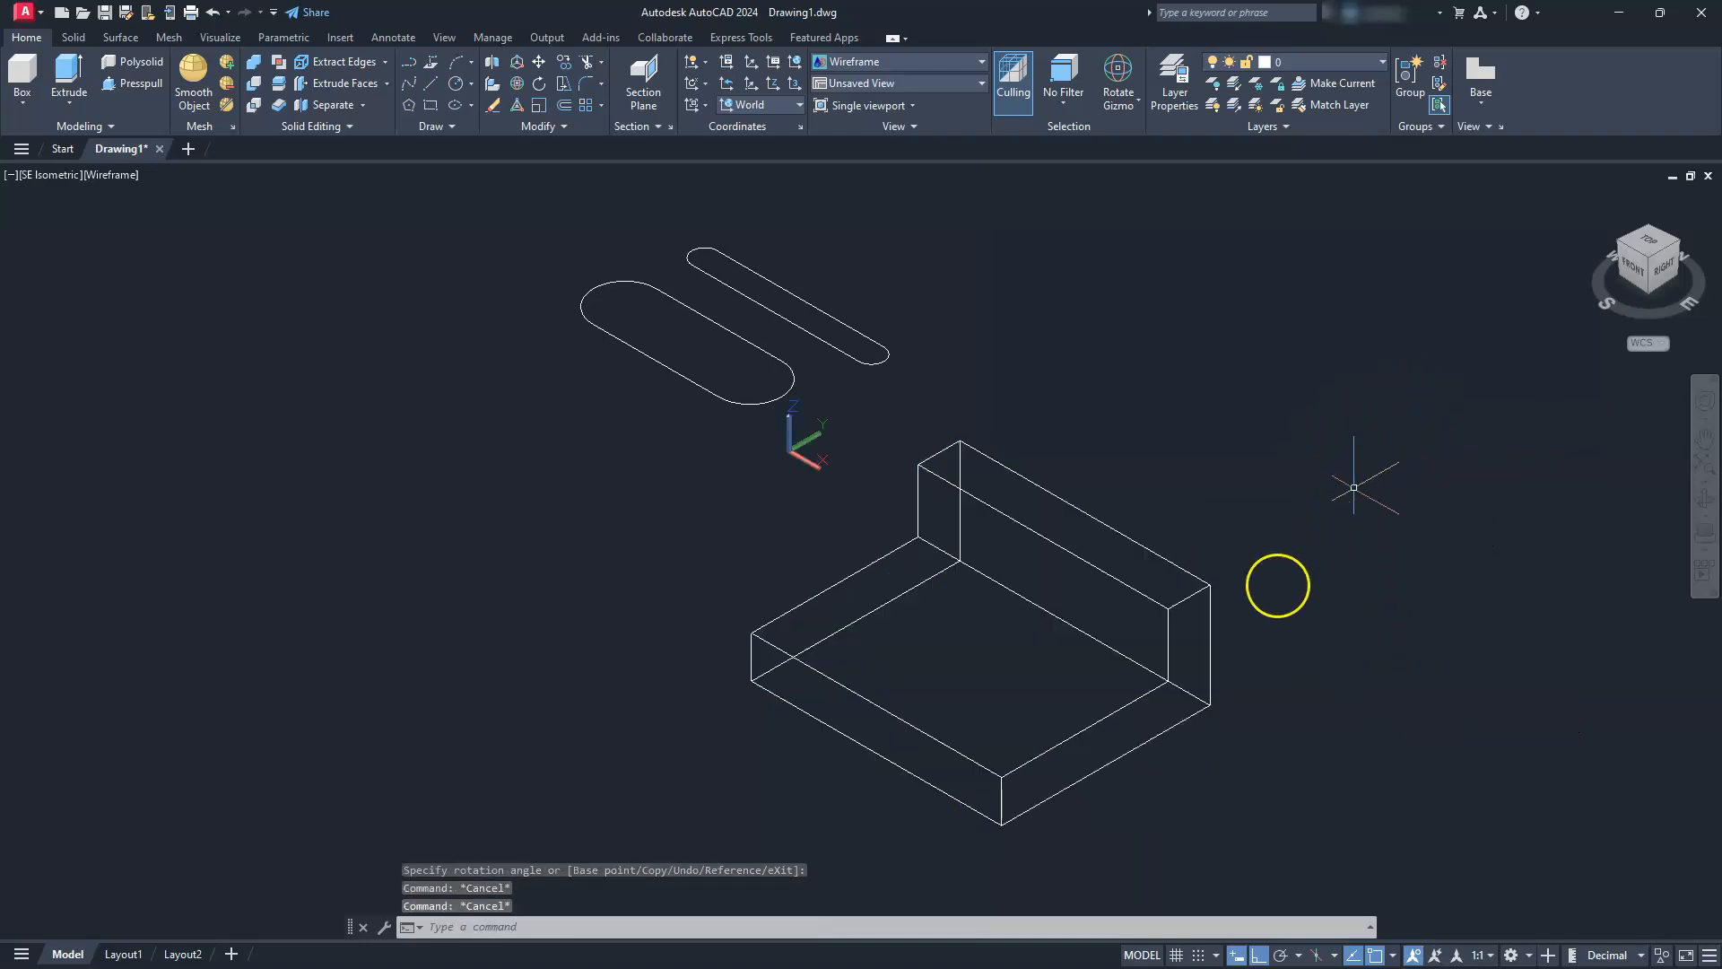
Fillet the two vertical front corner edges of the base plate with radius 30
left_click(911, 918)
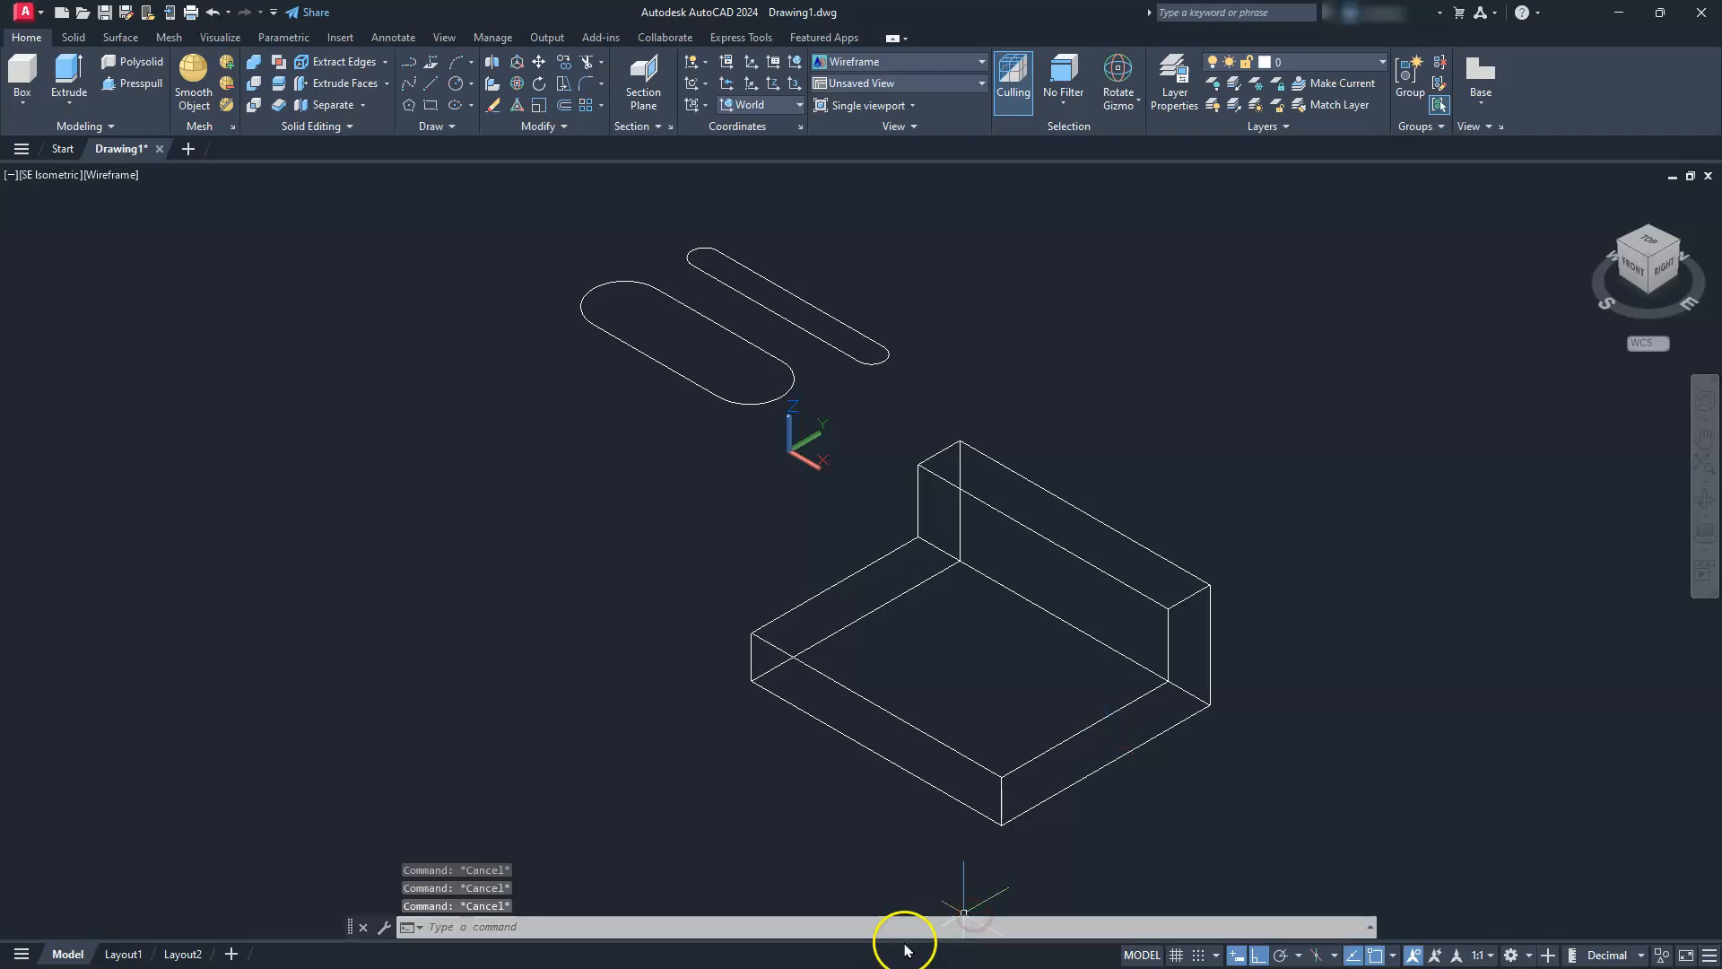
middle_click_drag(930, 857, 992, 838)
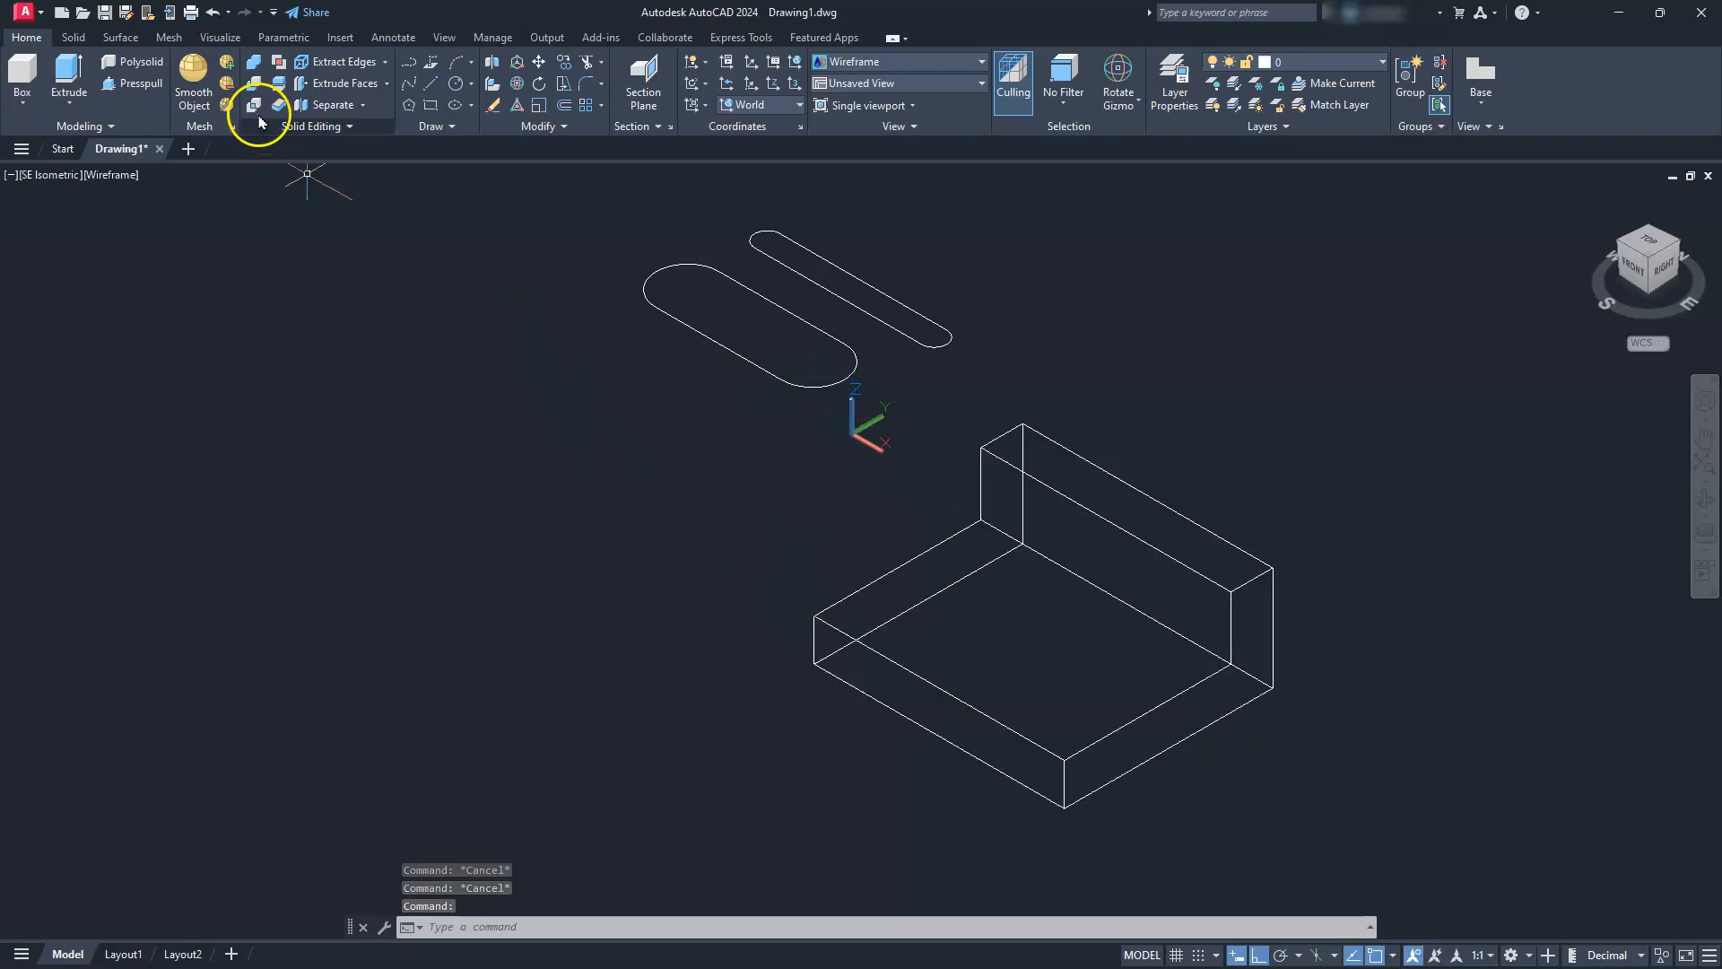
left_click(73, 37)
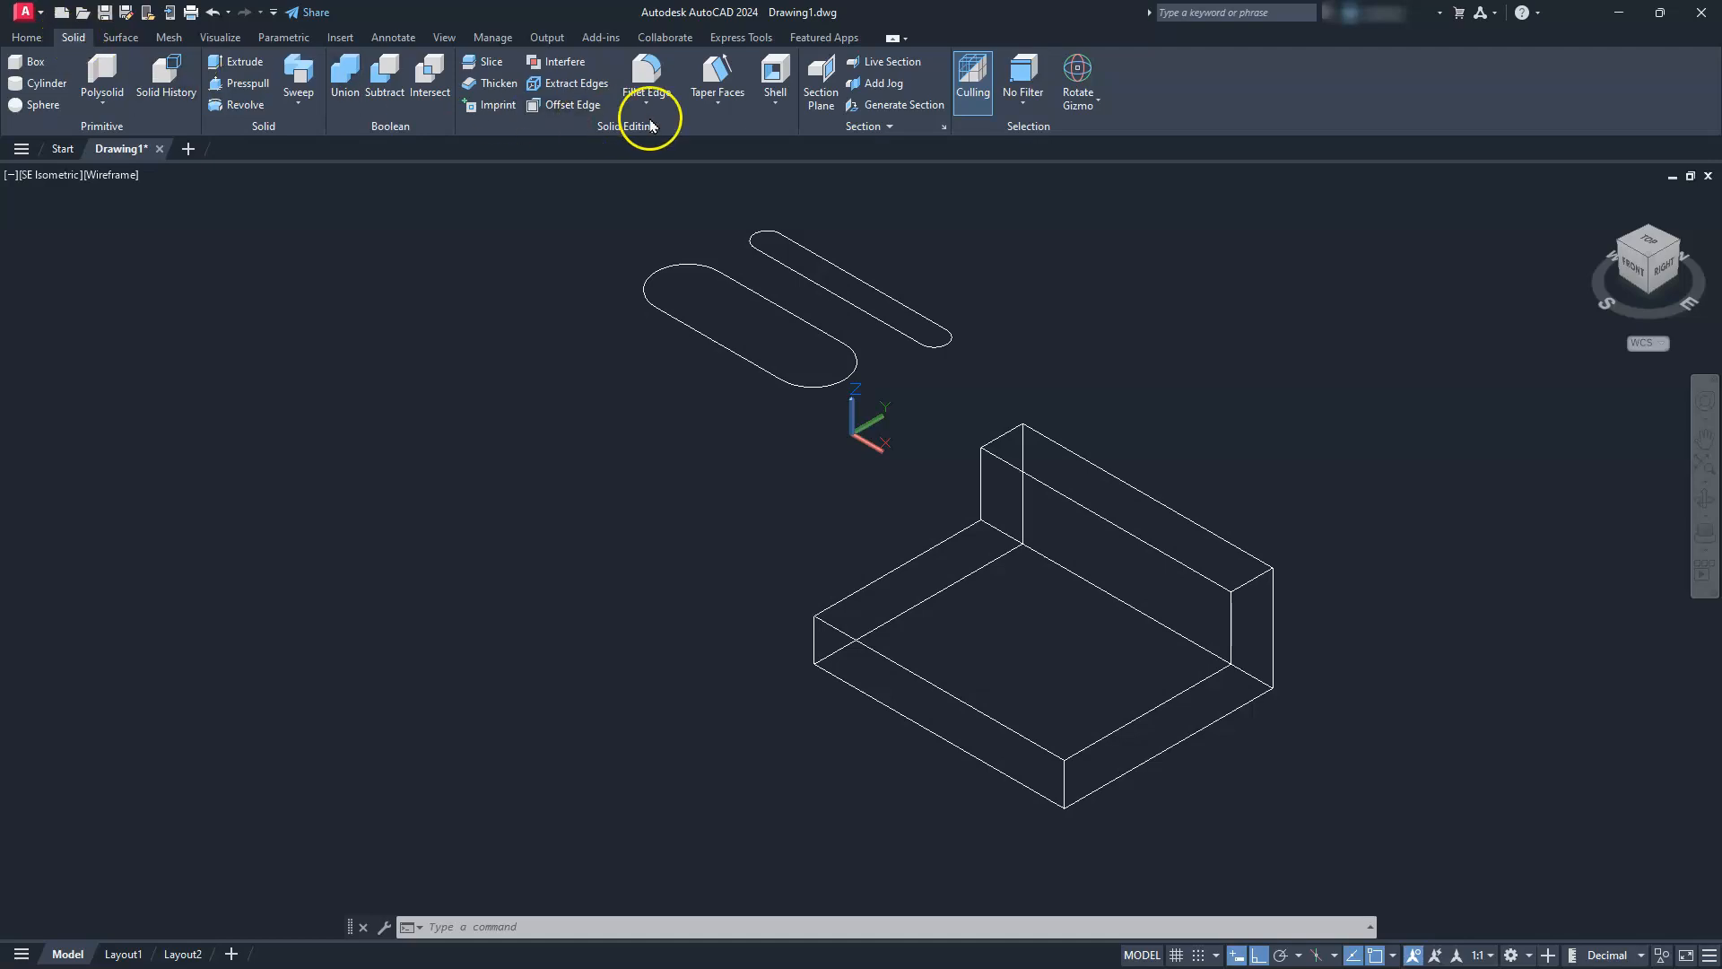
left_click(648, 72)
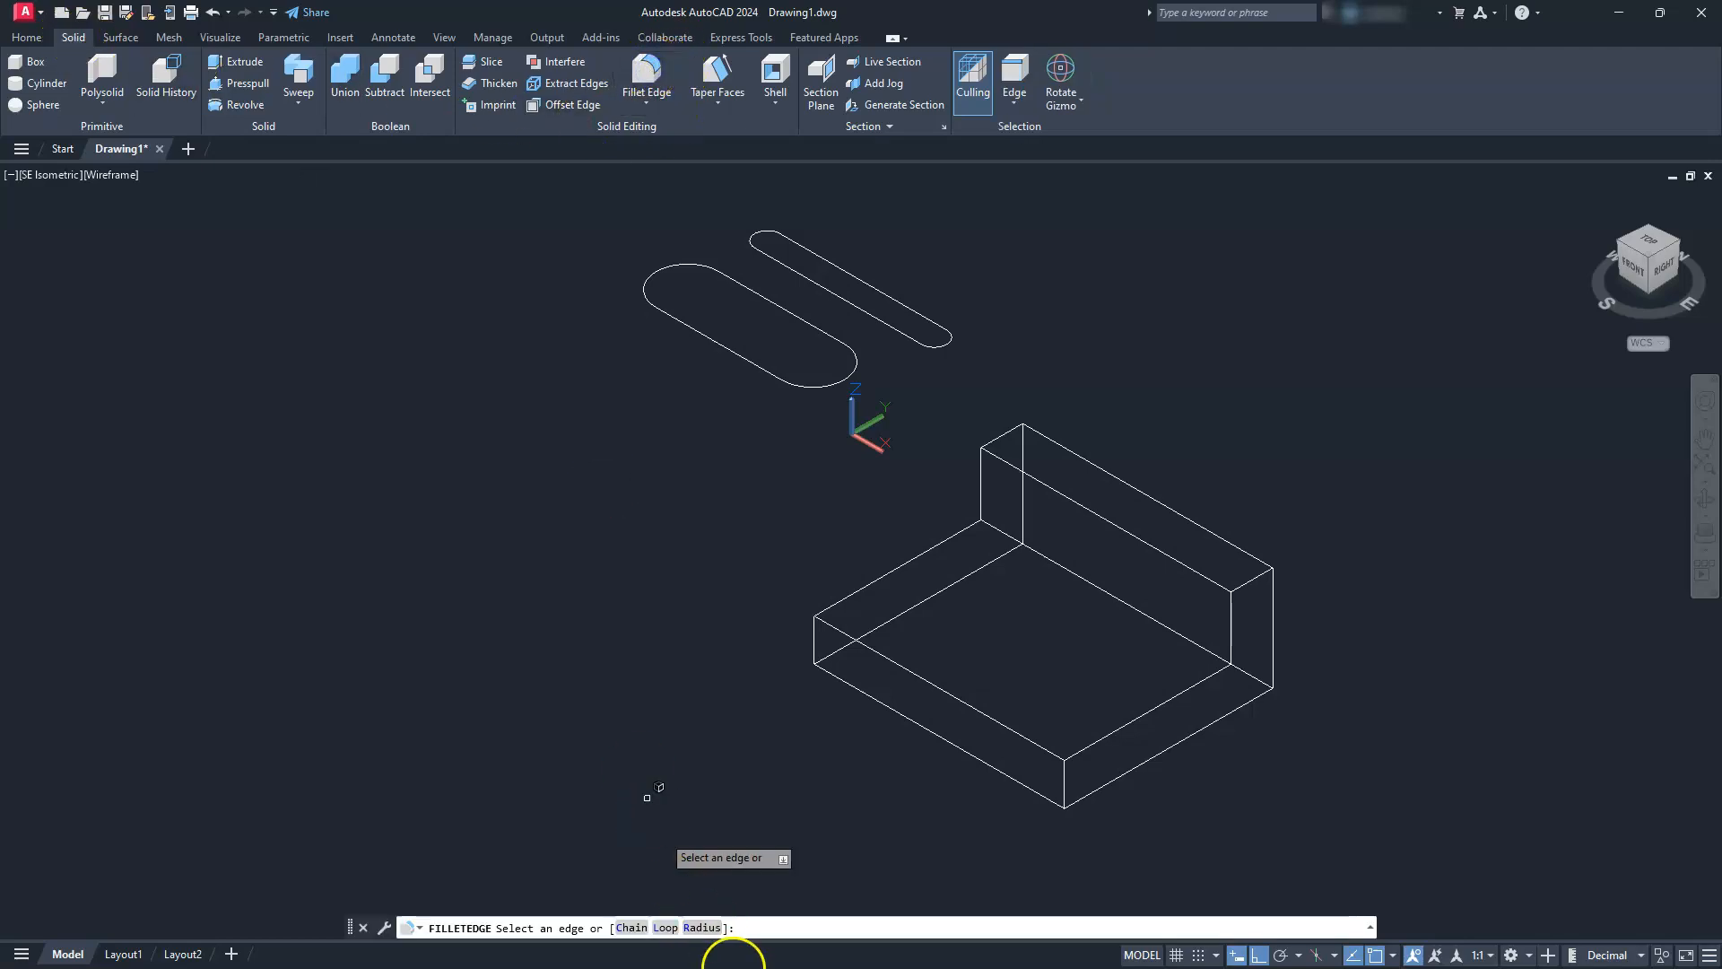
left_click(704, 929)
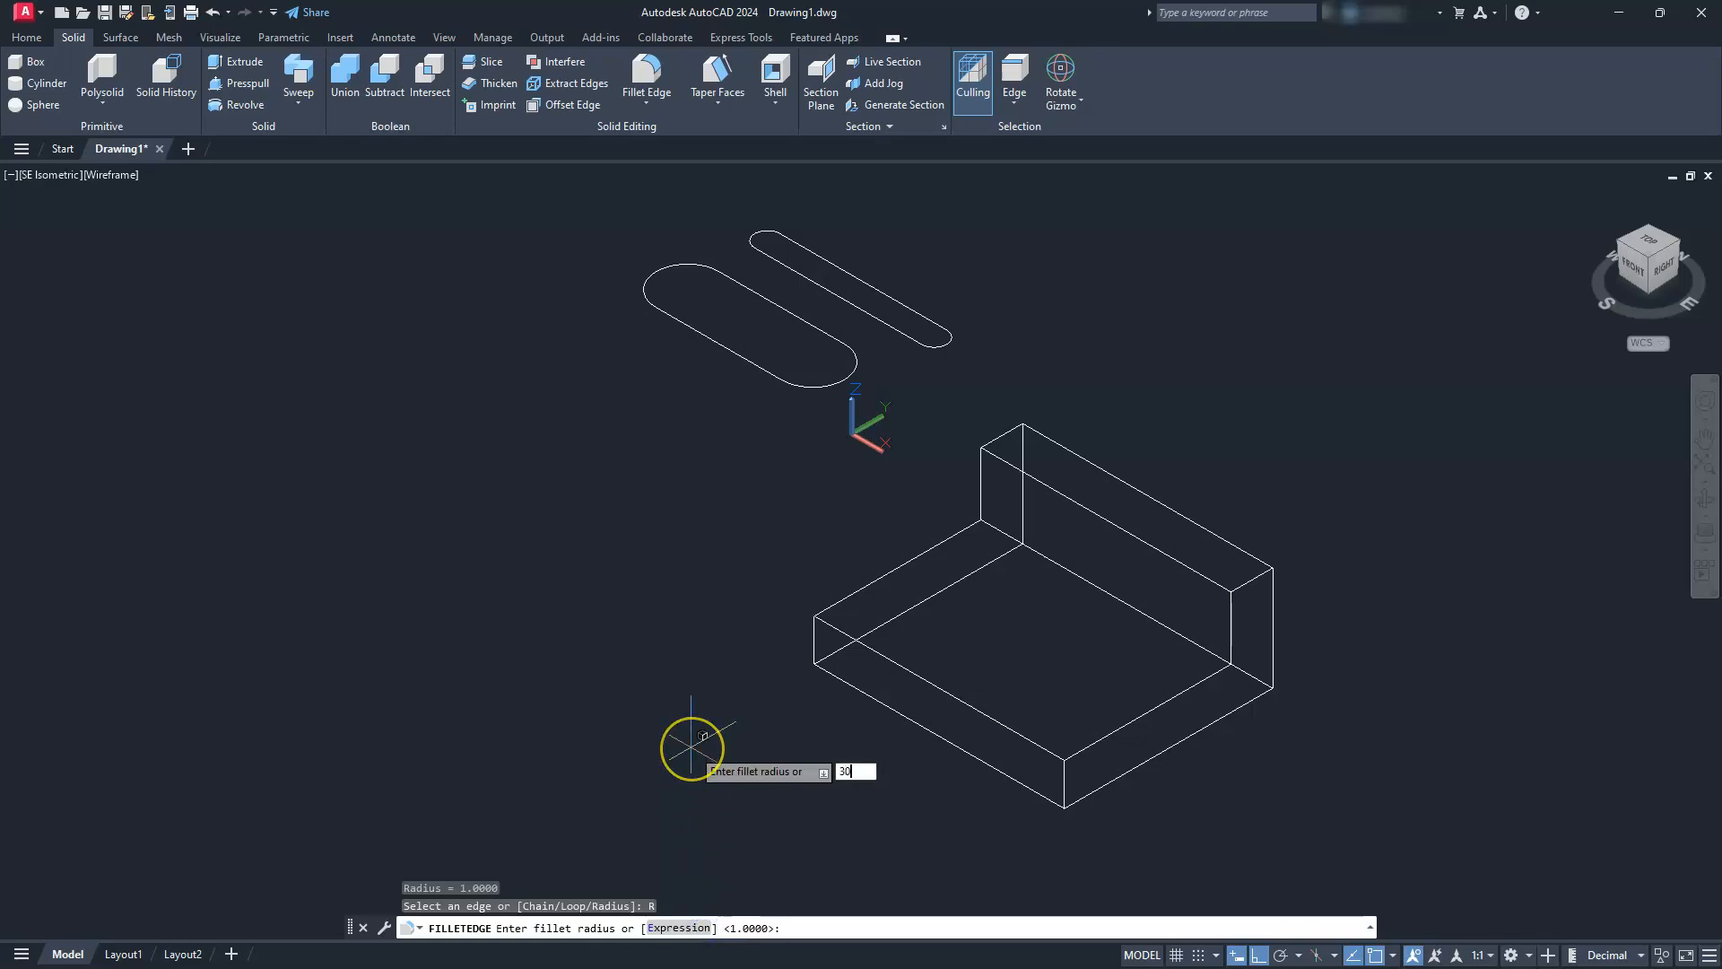
type("30")
key("Return")
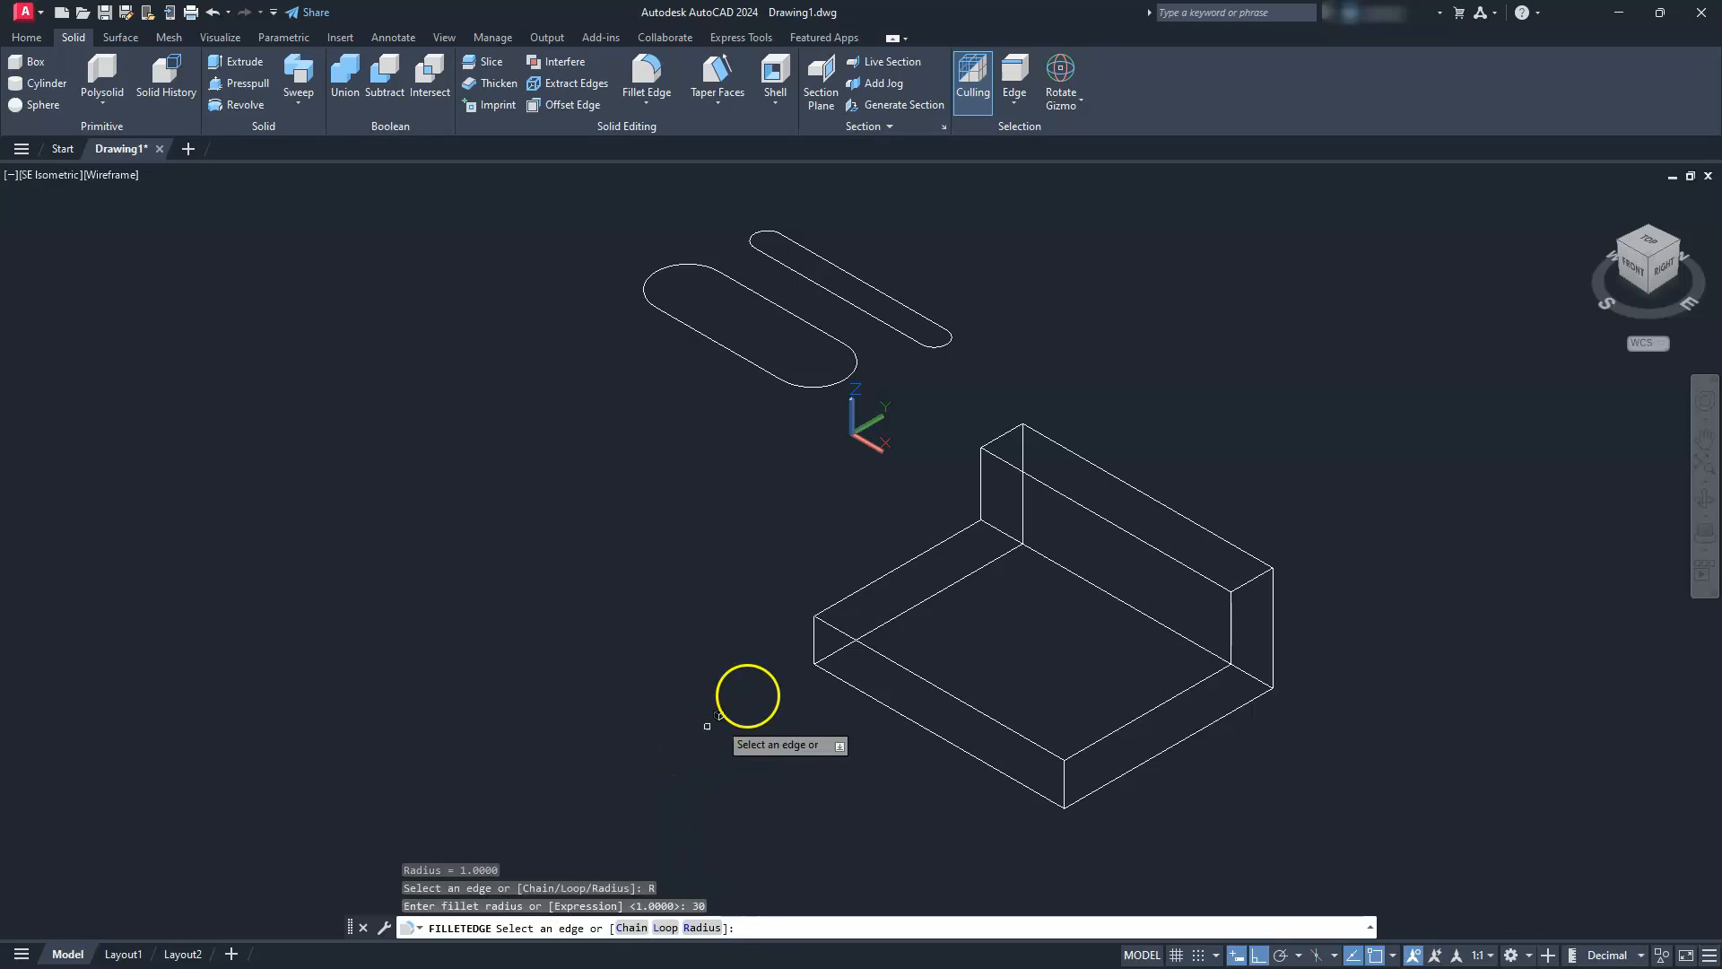
left_click(811, 641)
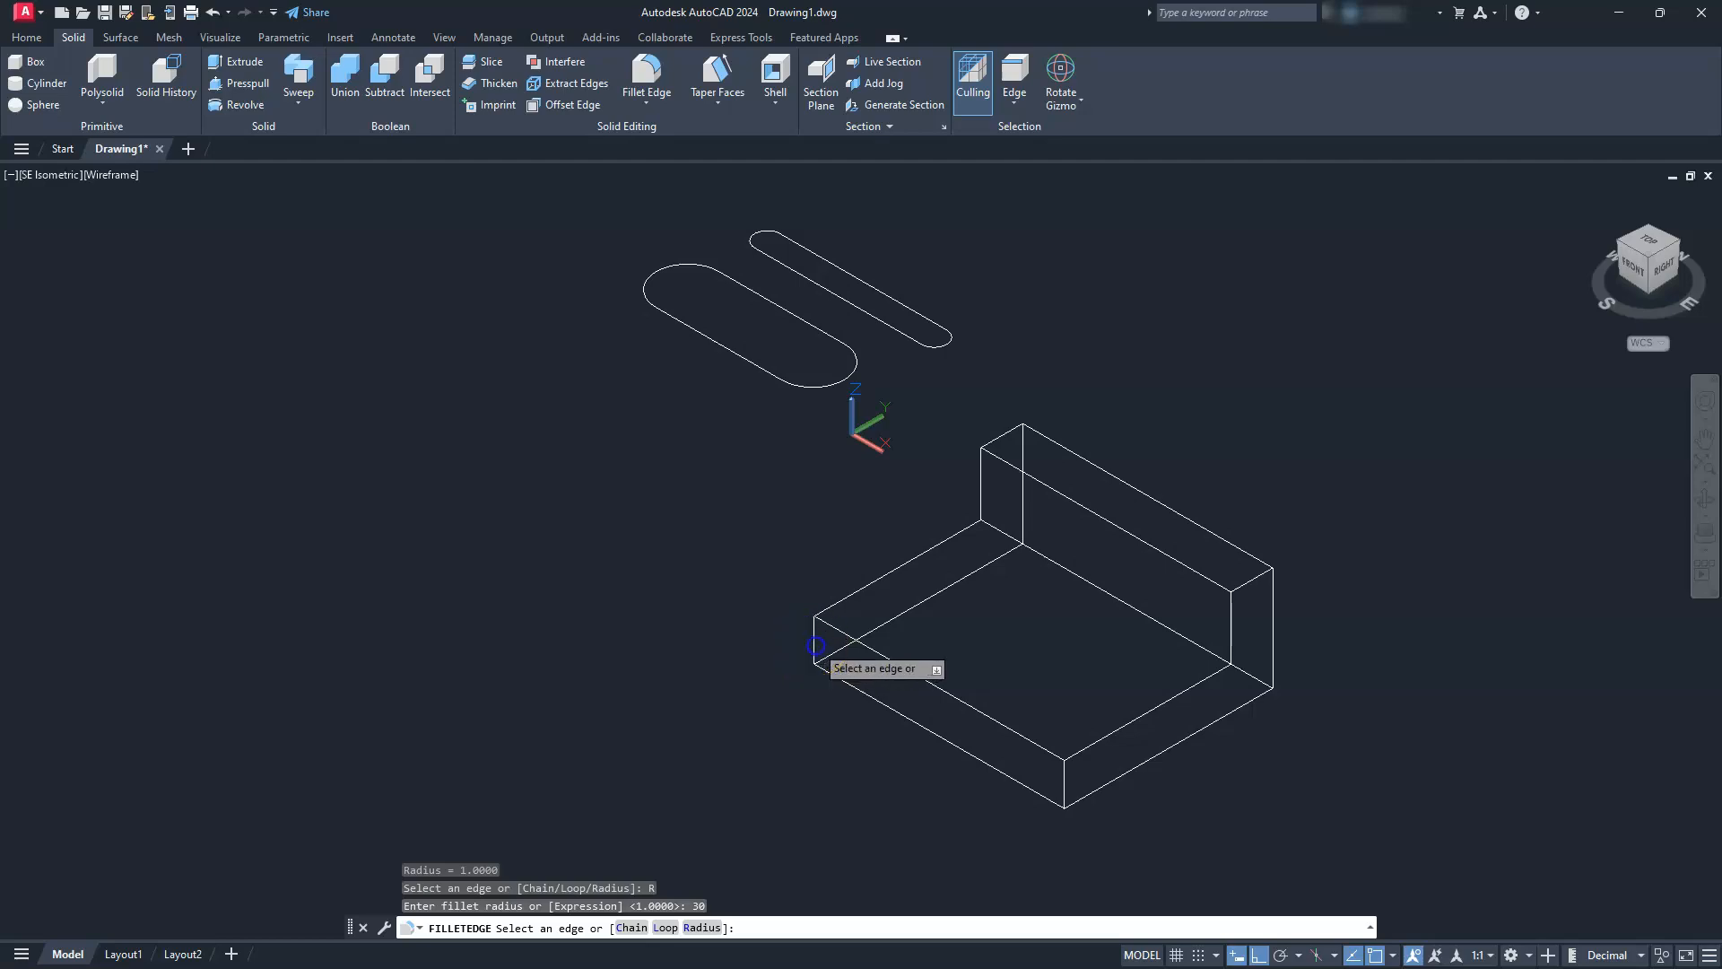
left_click(1065, 795)
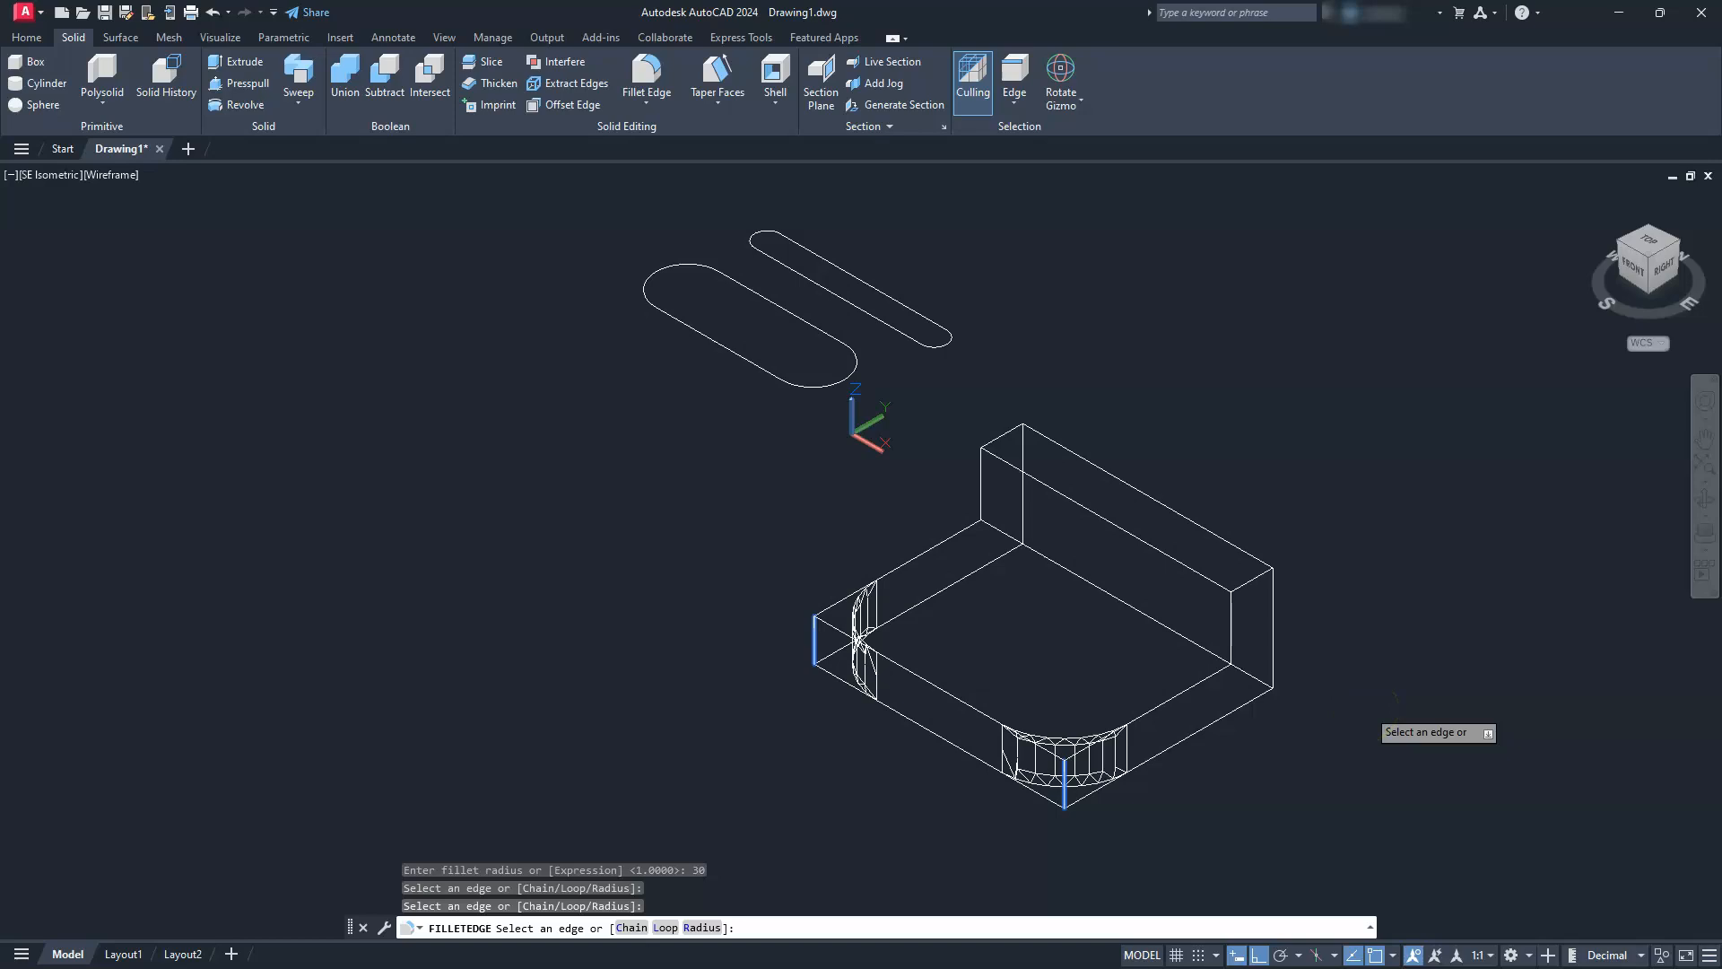
key("Return")
key("Return")
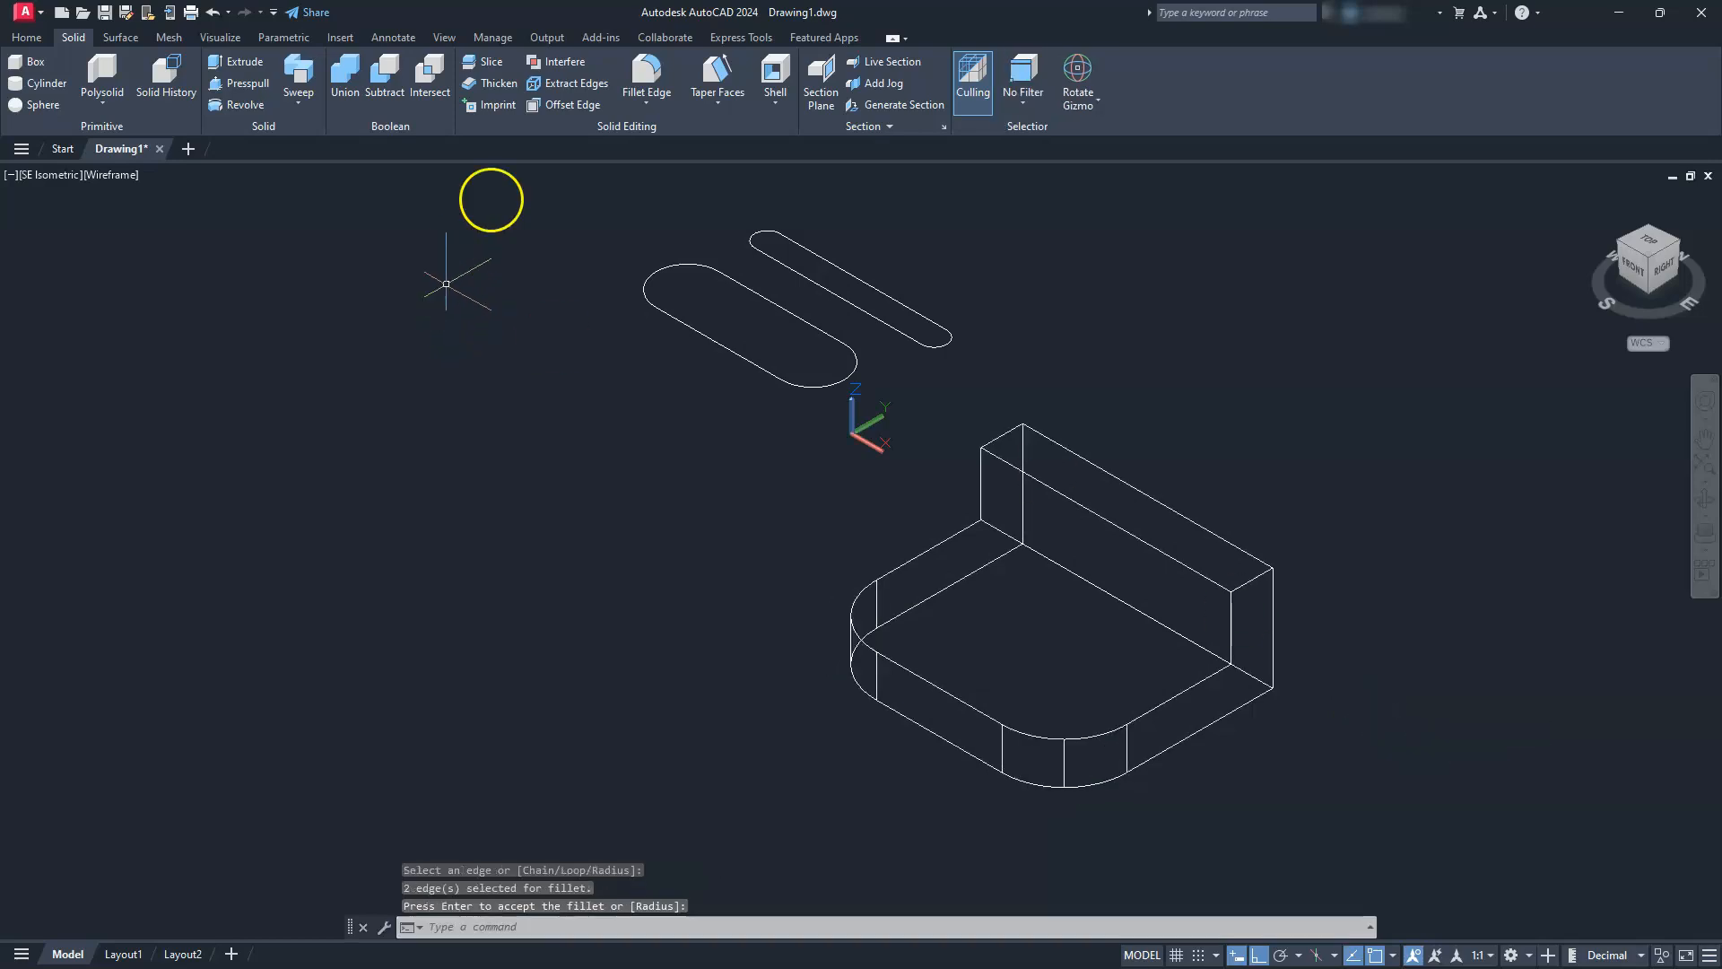
Fillet the two short upper corner edges of the upright wall with radius 20
left_click(644, 70)
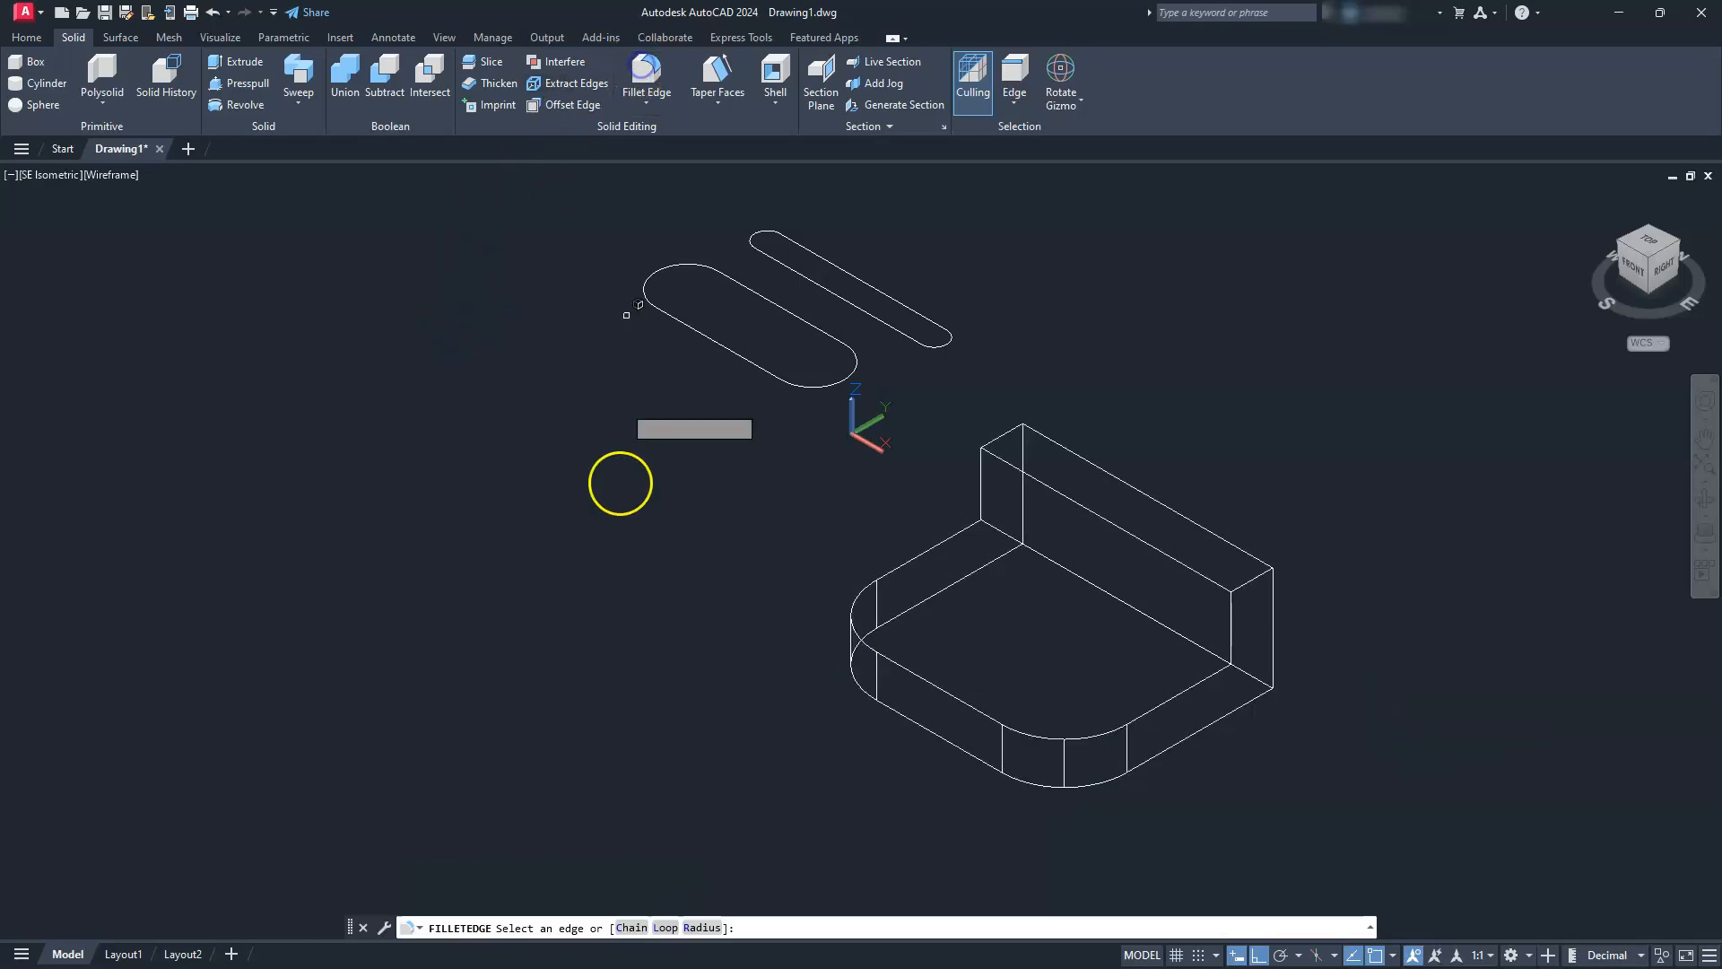
left_click(692, 928)
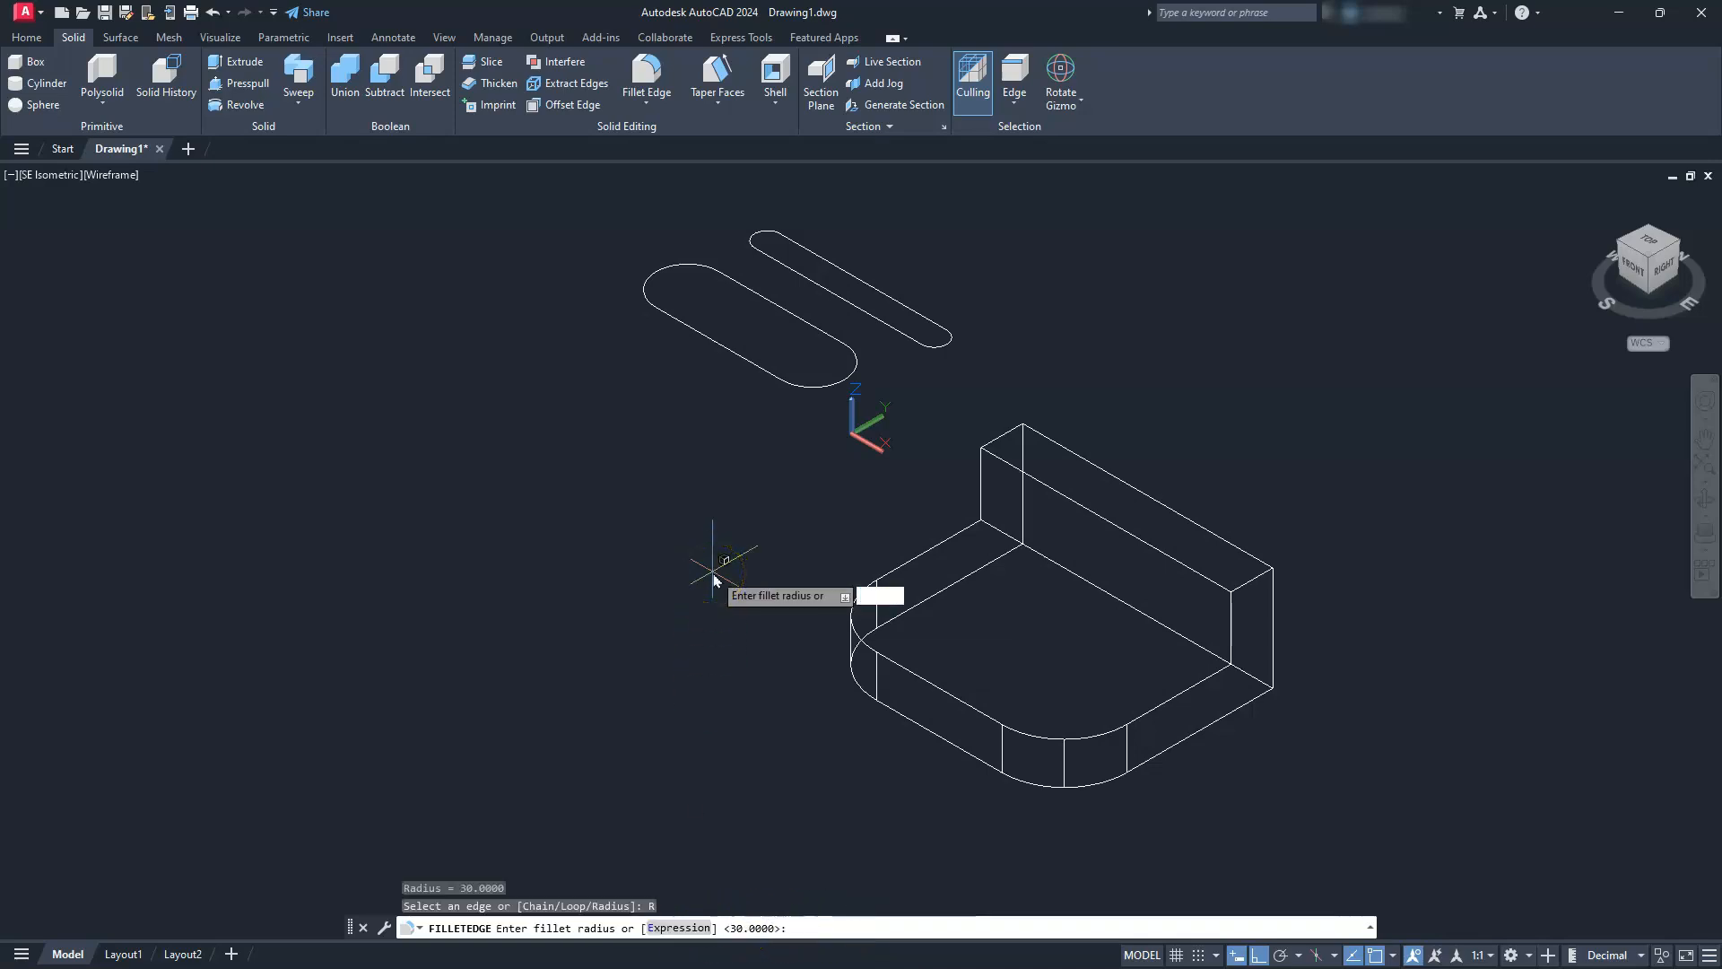
type("20")
key("Return")
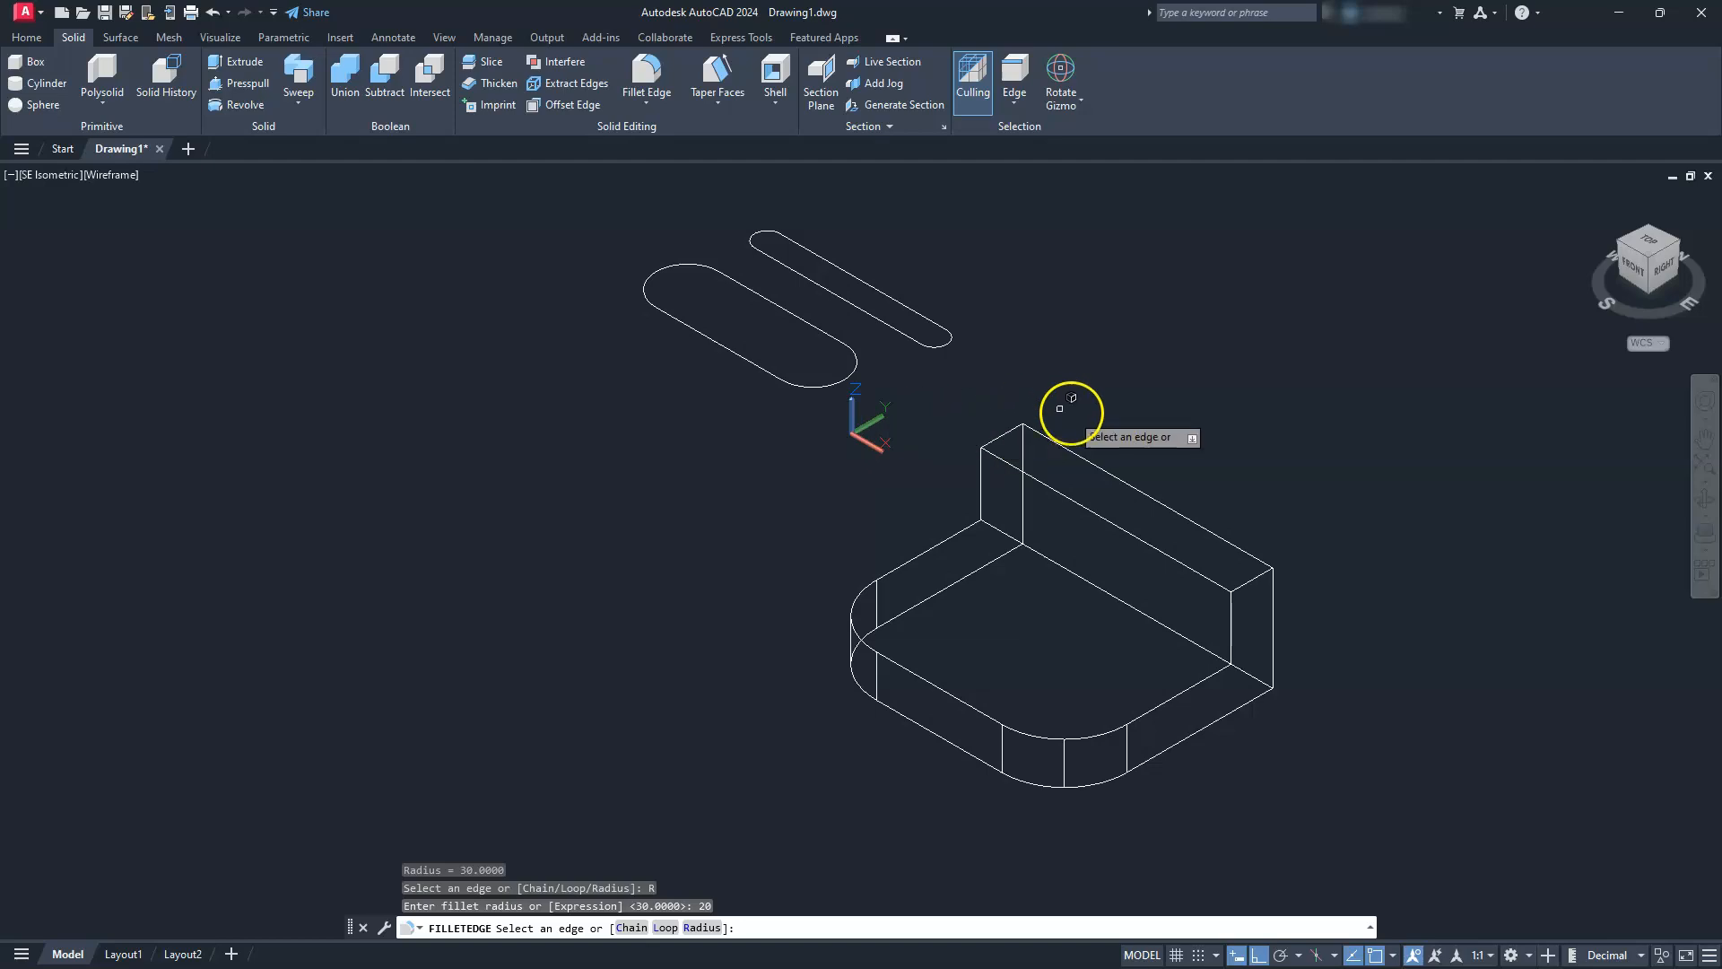
left_click(1000, 424)
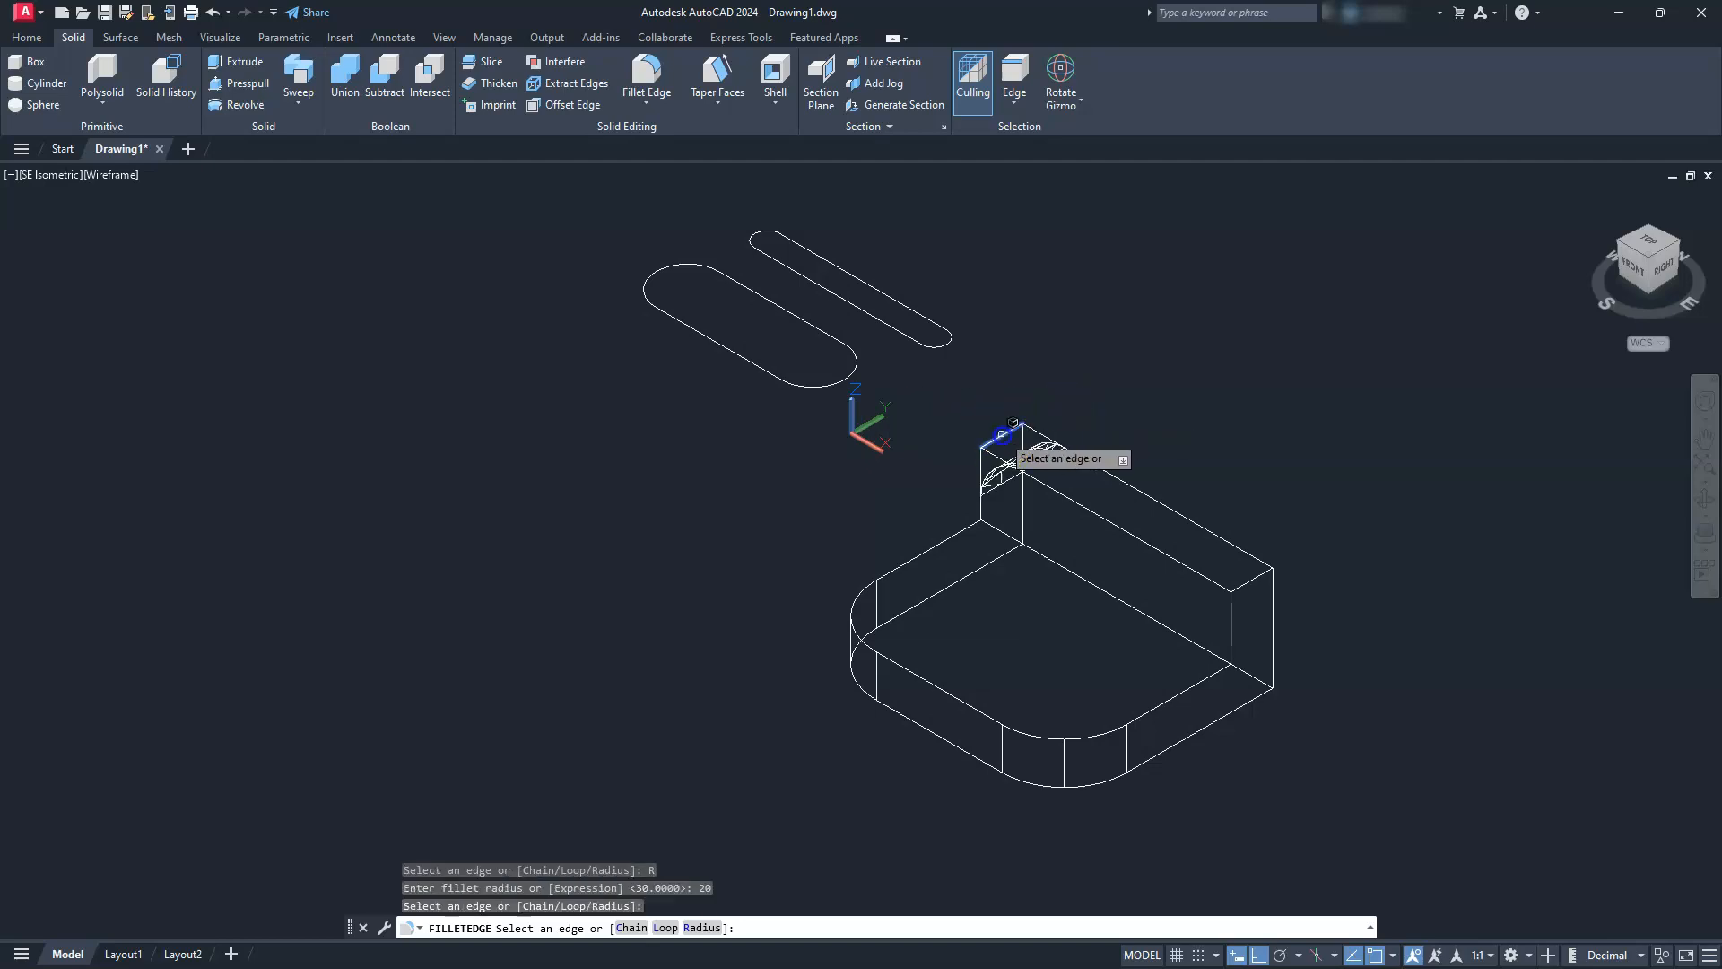
left_click(1255, 579)
key("Return")
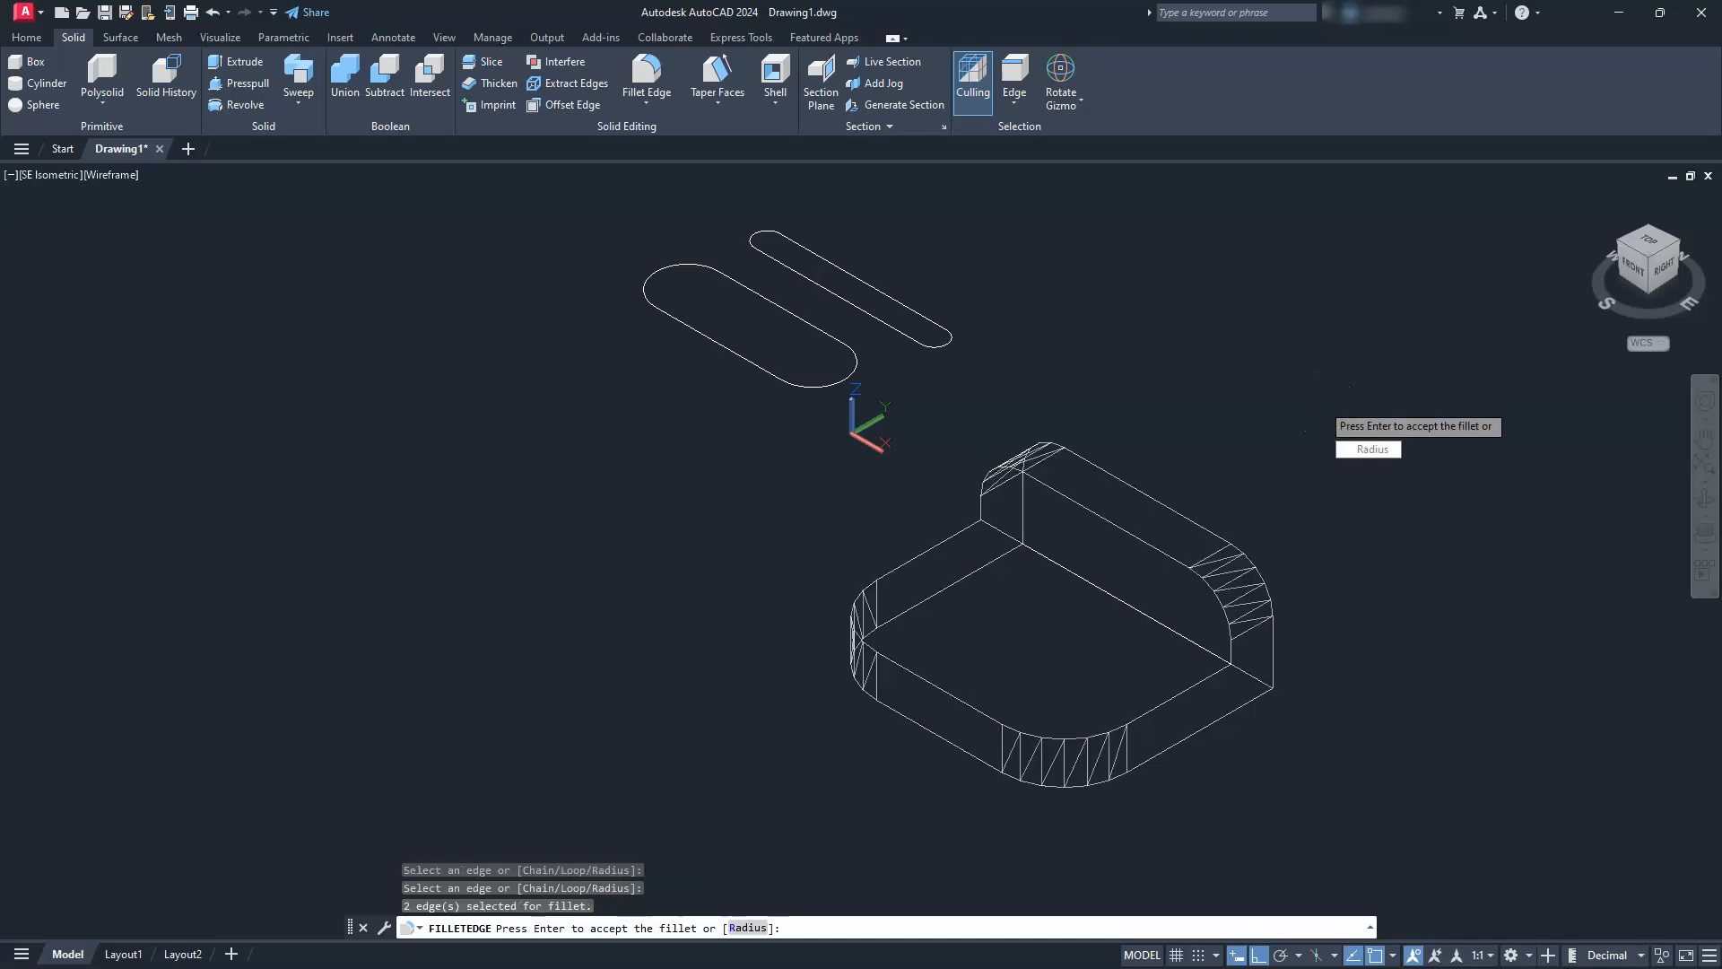
key("Return")
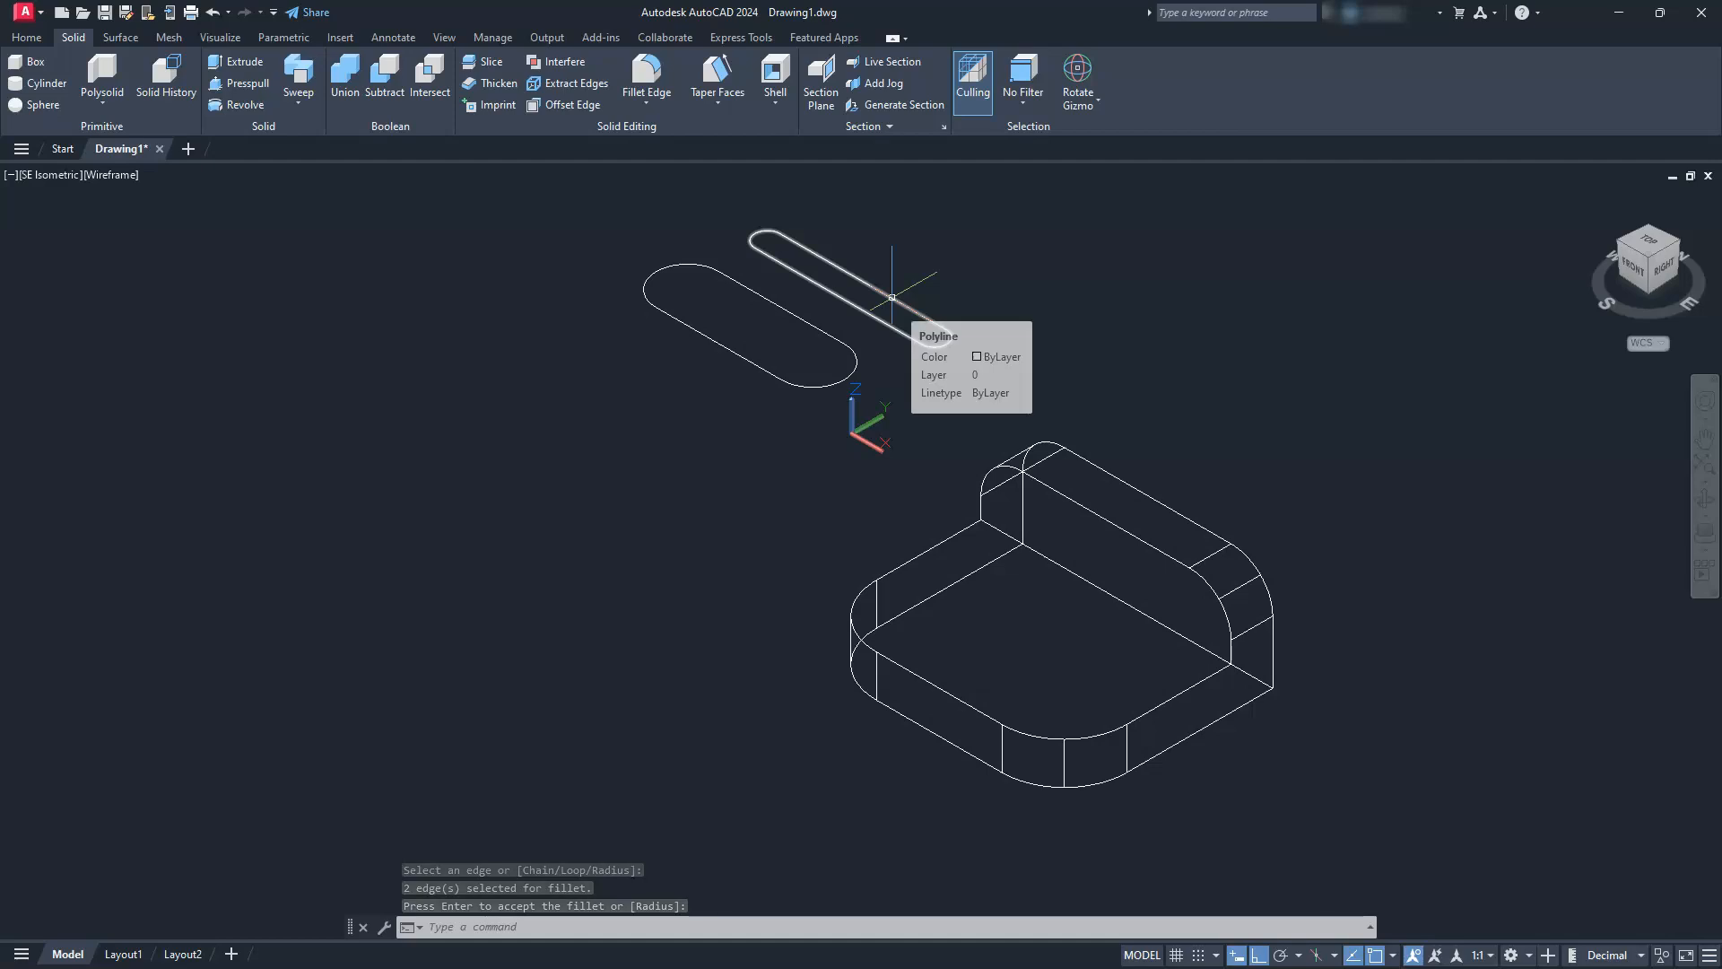
Rotate the narrow slot outline 90° about the X axis so it stands vertically, parallel to the upright wall
left_click(35, 37)
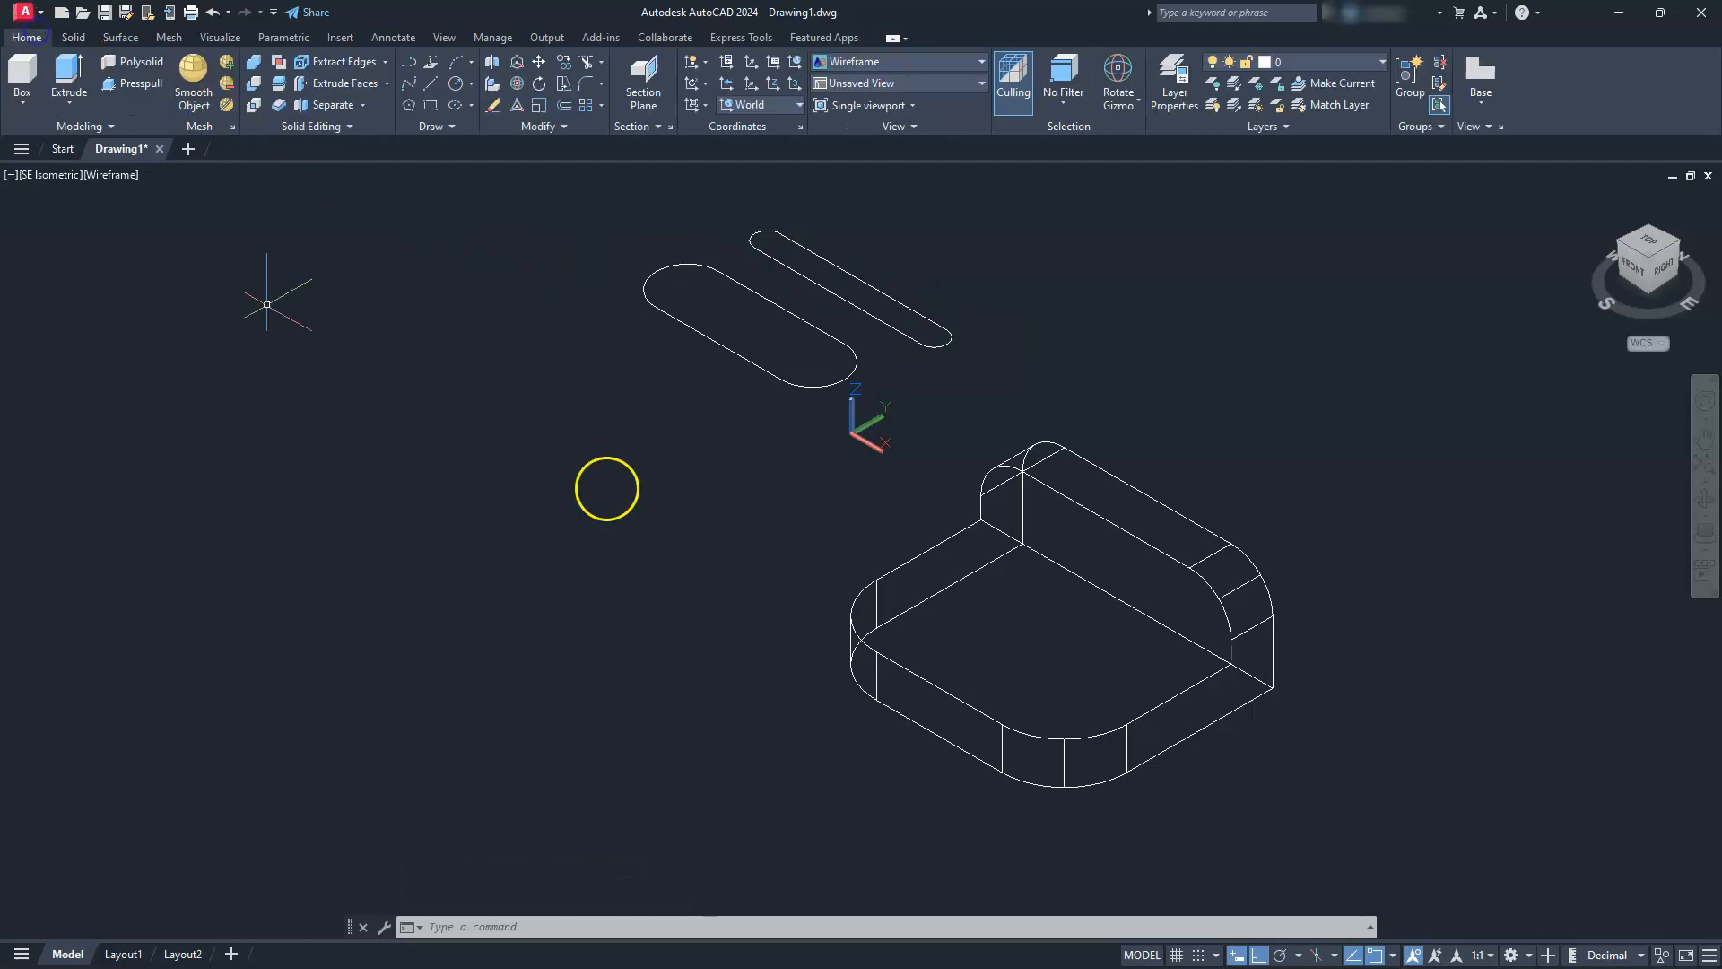
left_click(931, 344)
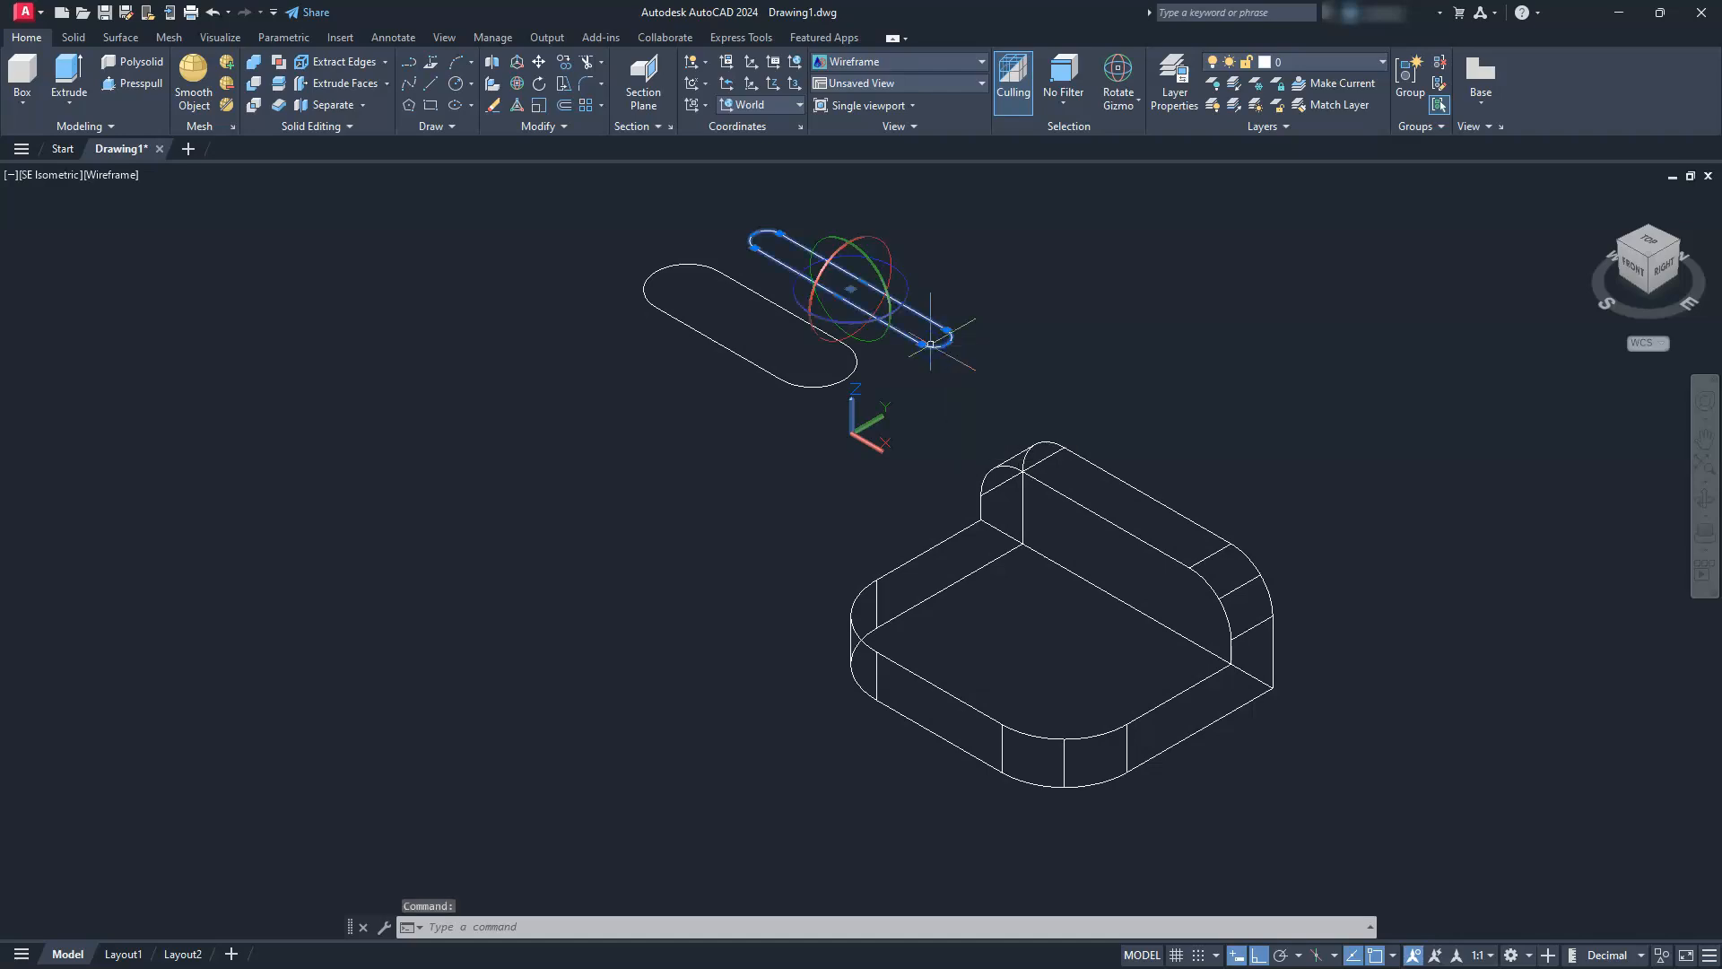
left_click(877, 238)
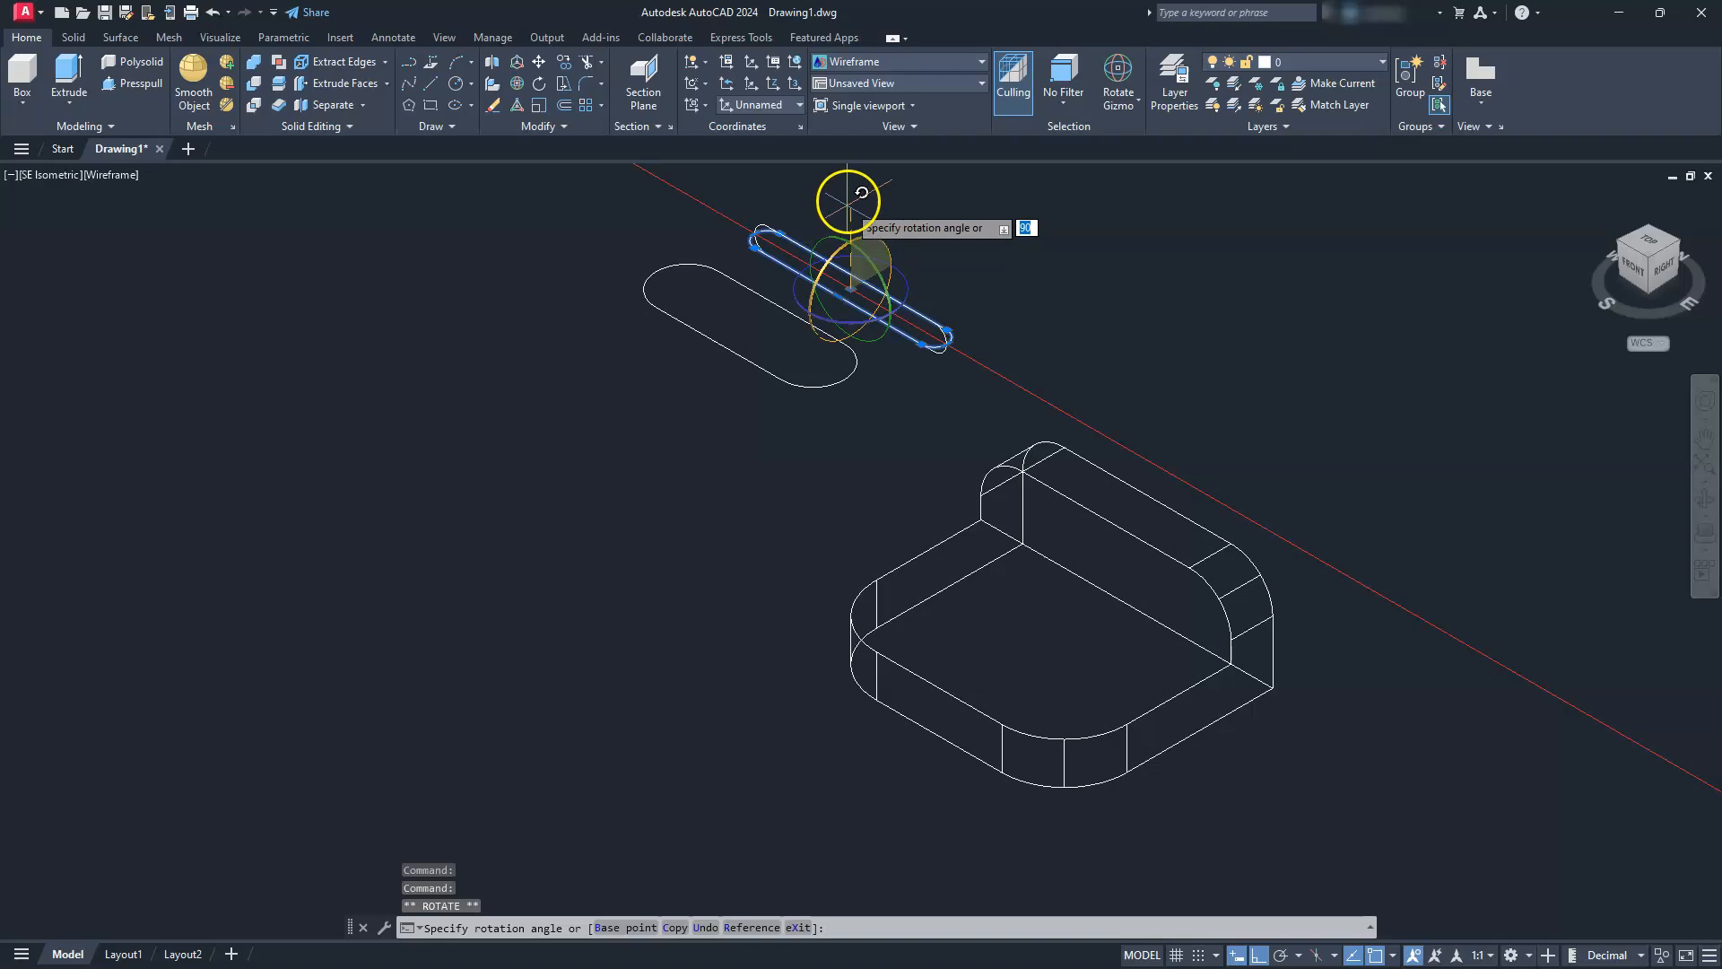
key("Escape")
key("Escape")
key("Escape")
key("Escape")
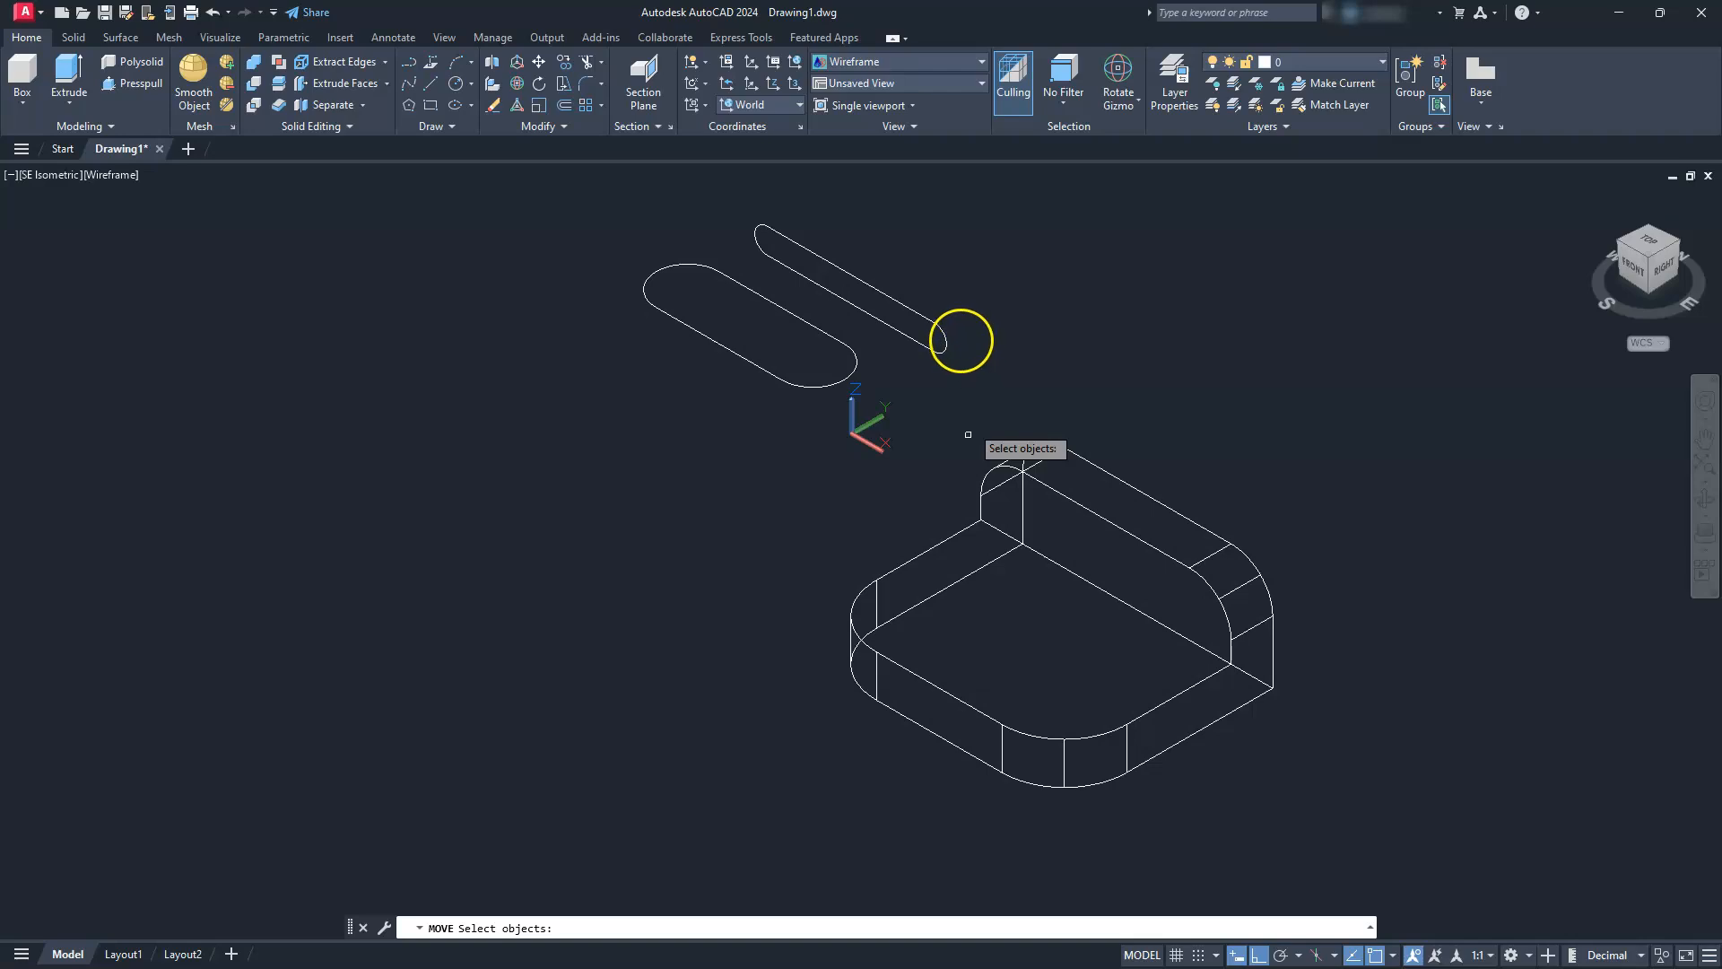
Move the narrow slot outline by its end arc centre to the centre of the upright wall's front corner fillet arc
left_click(942, 338)
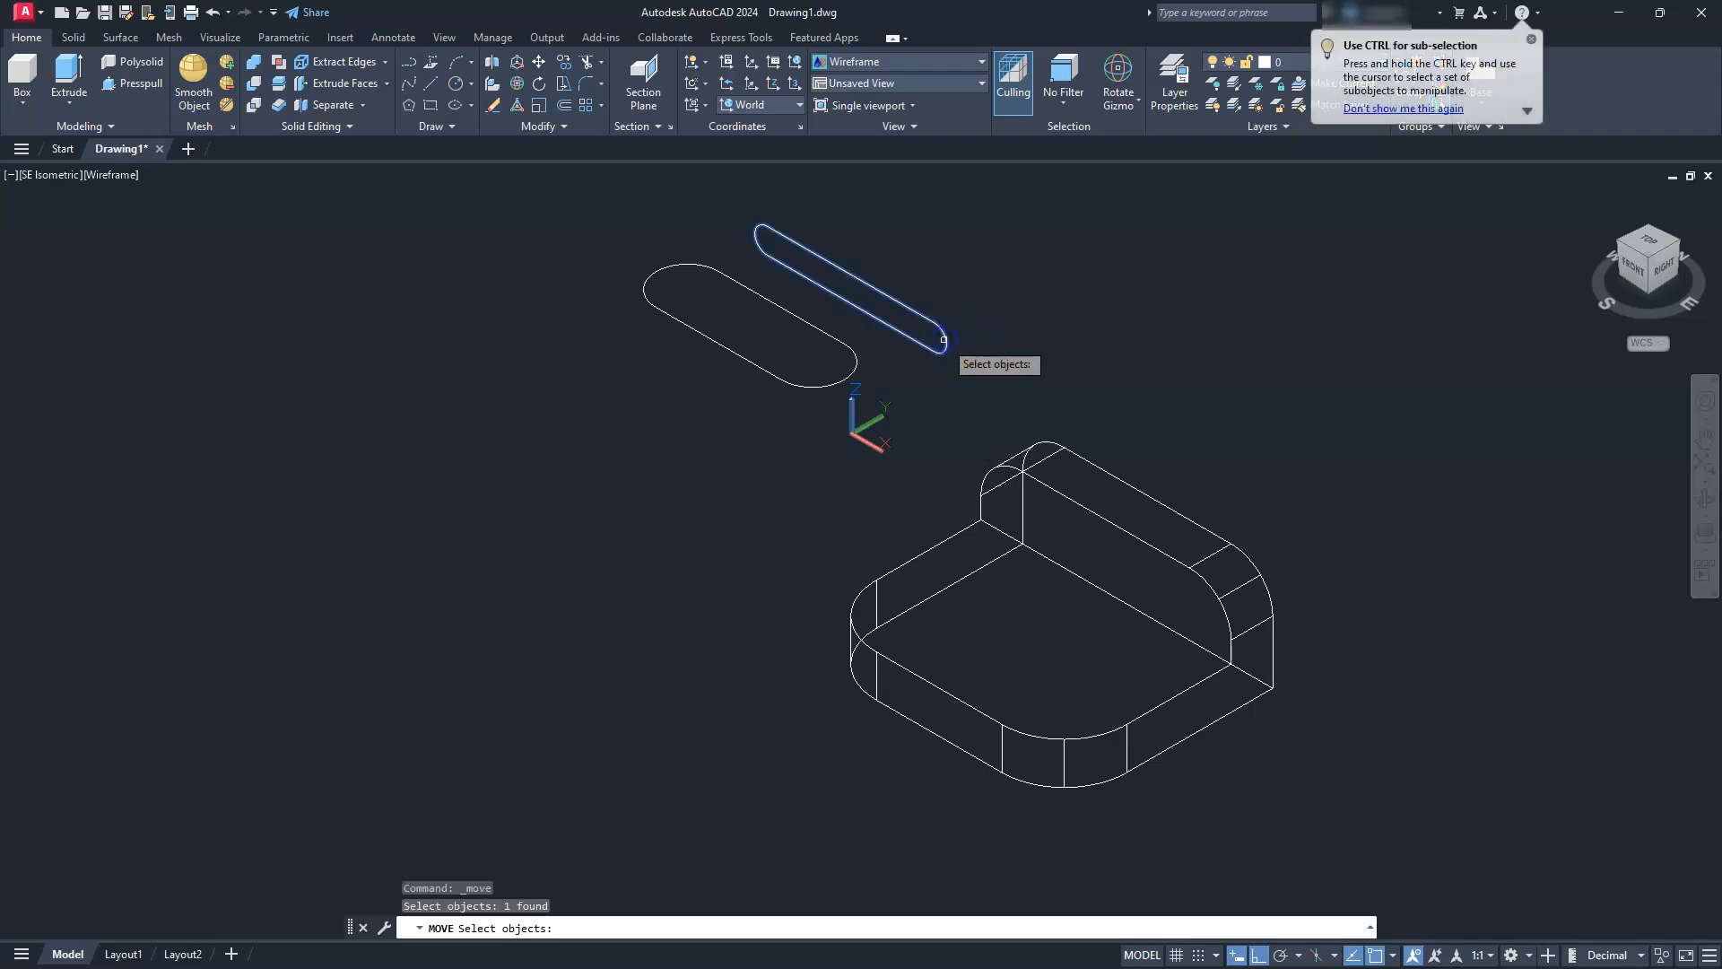
key("Return")
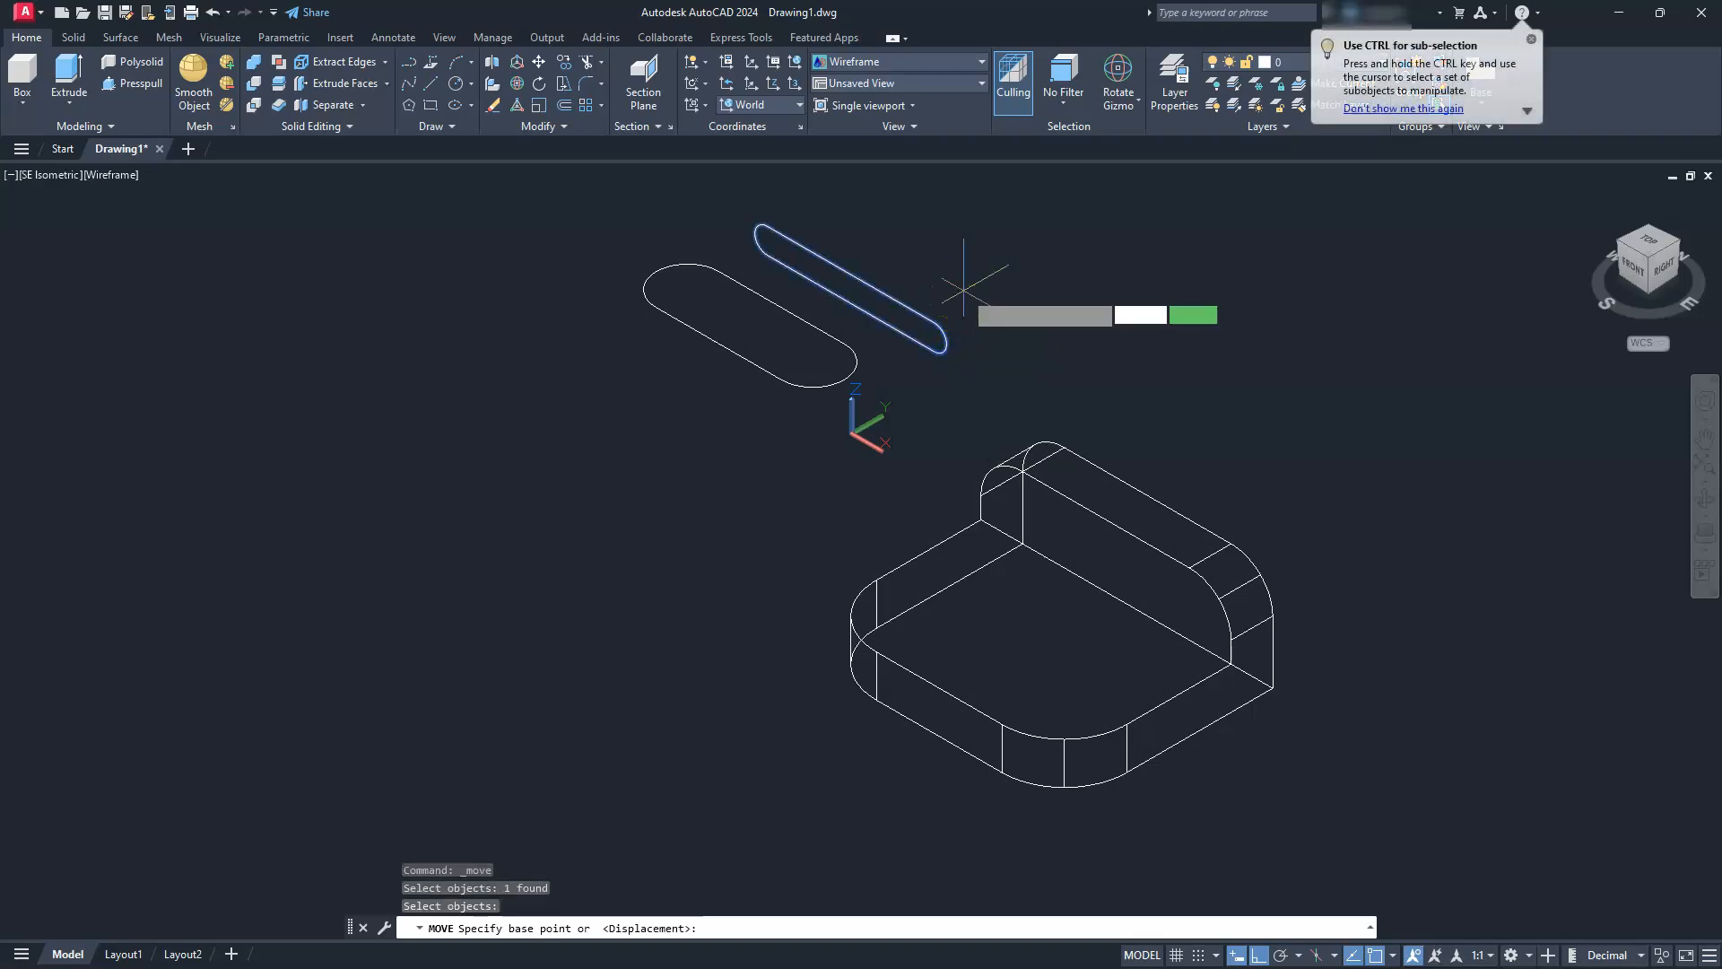
left_click(934, 349)
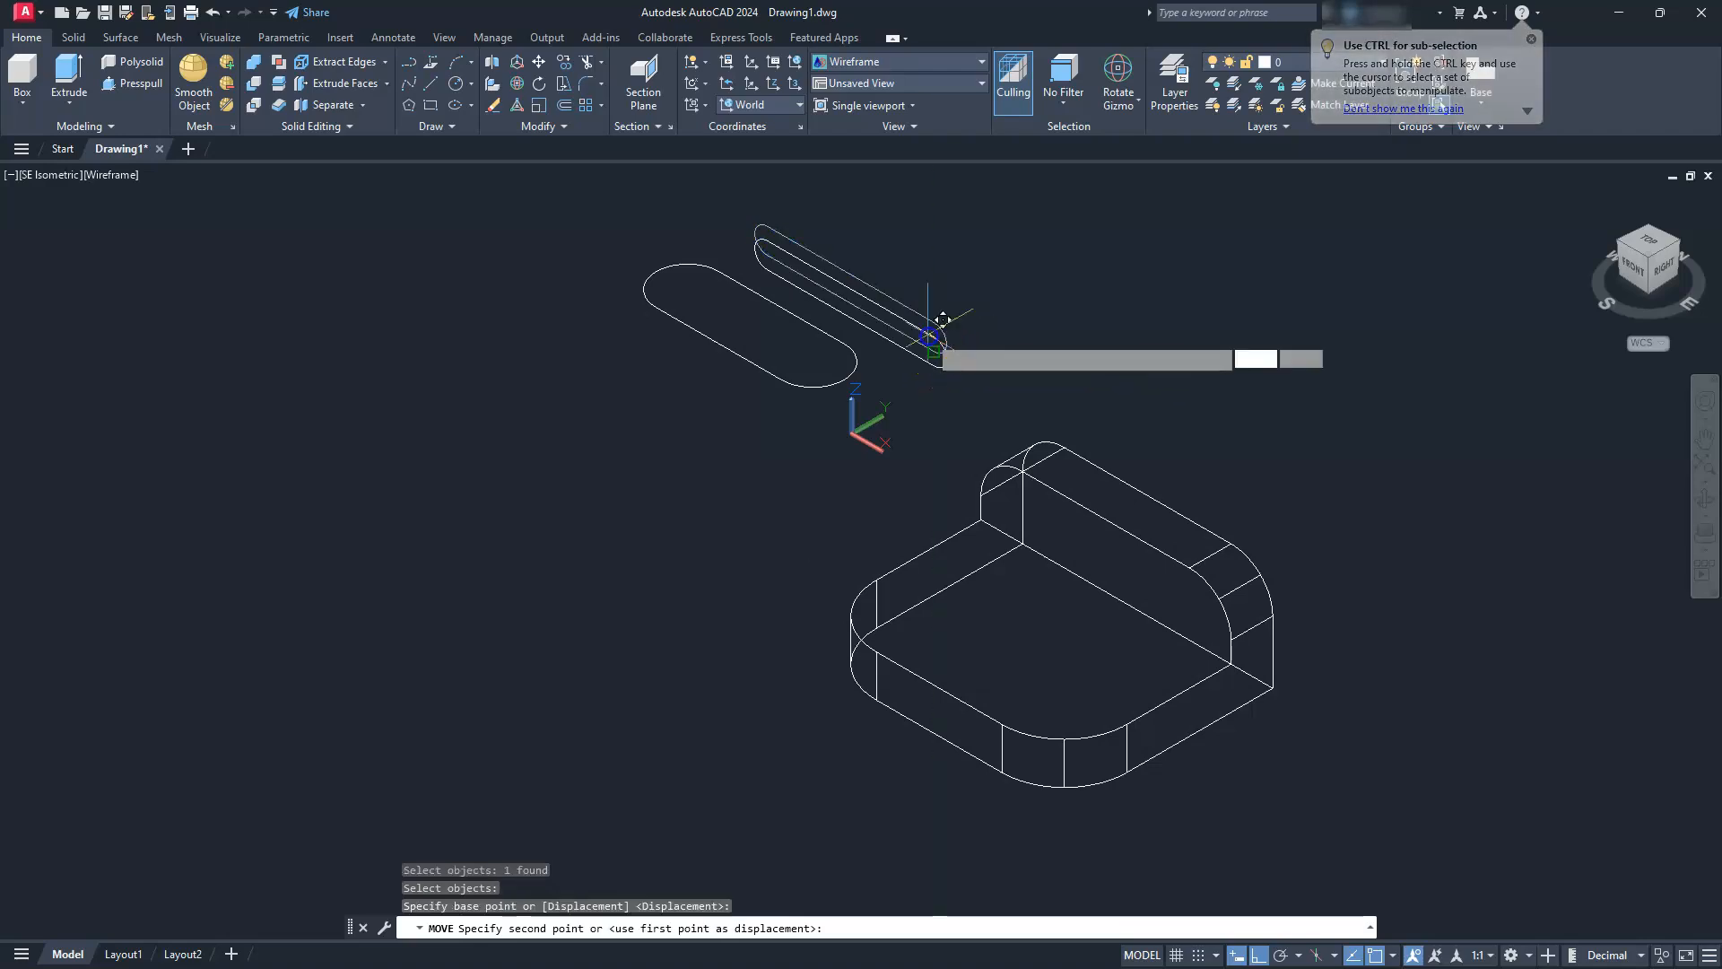
left_click(1187, 613)
key("Escape")
key("Escape")
key("Escape")
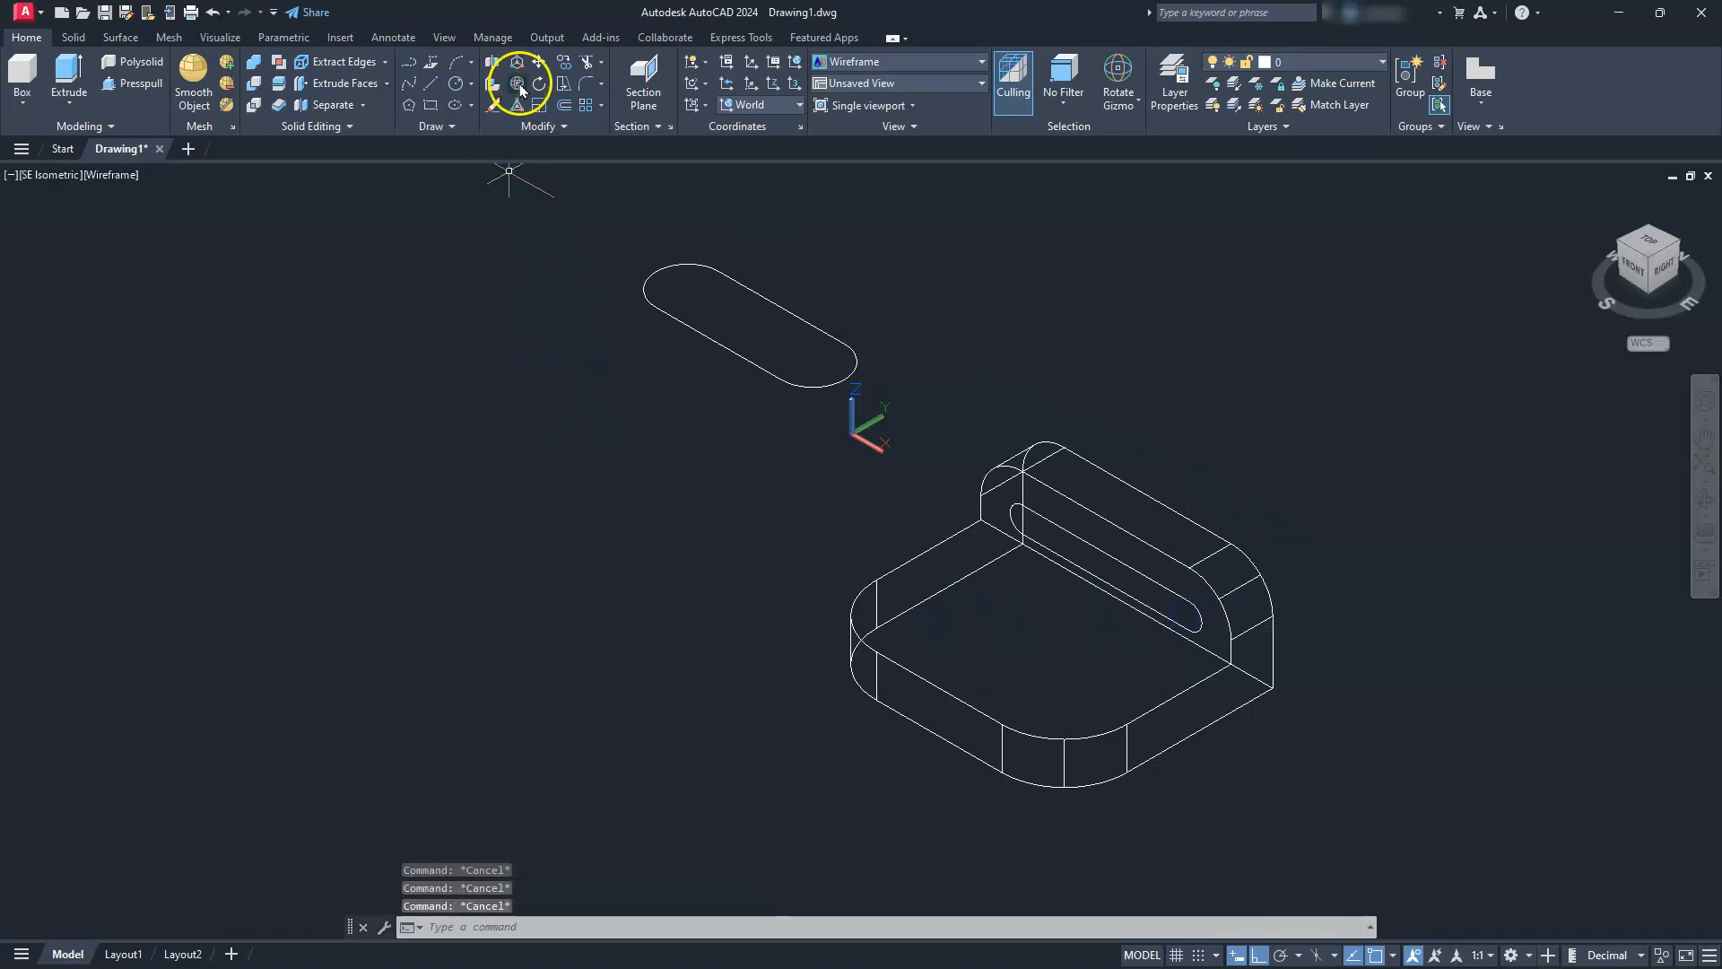
Move the wide slot outline by its end arc centre to the centre of the base plate's upper corner fillet arc
left_click(537, 62)
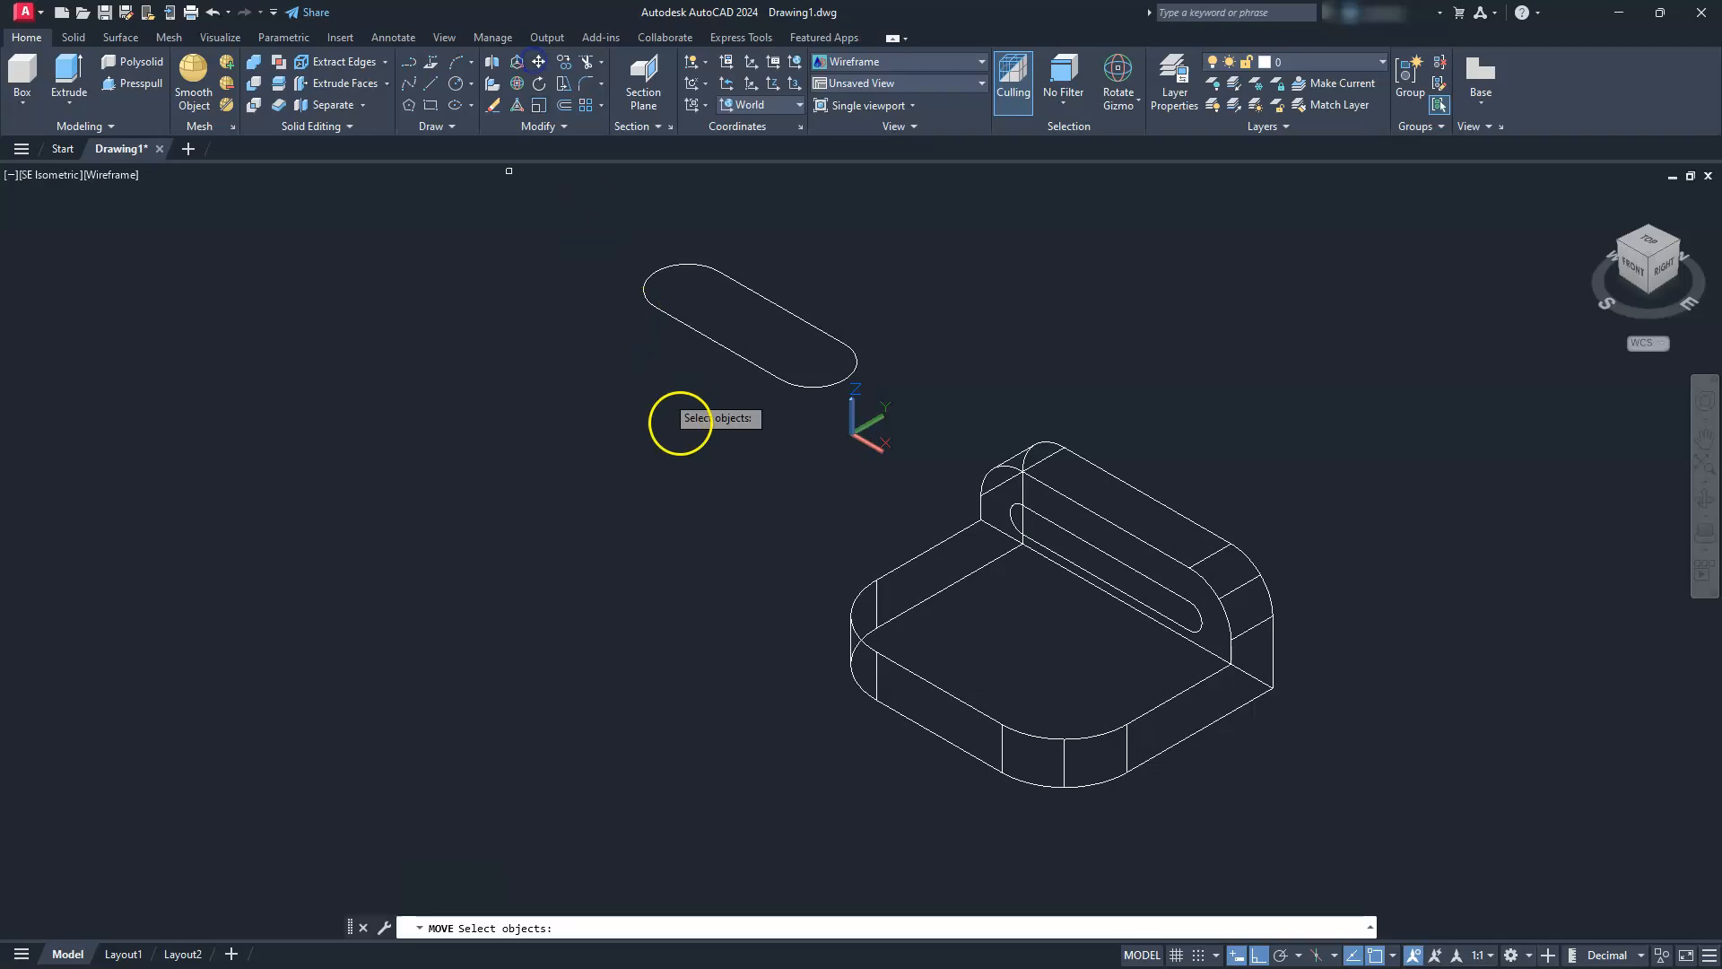
left_click(729, 349)
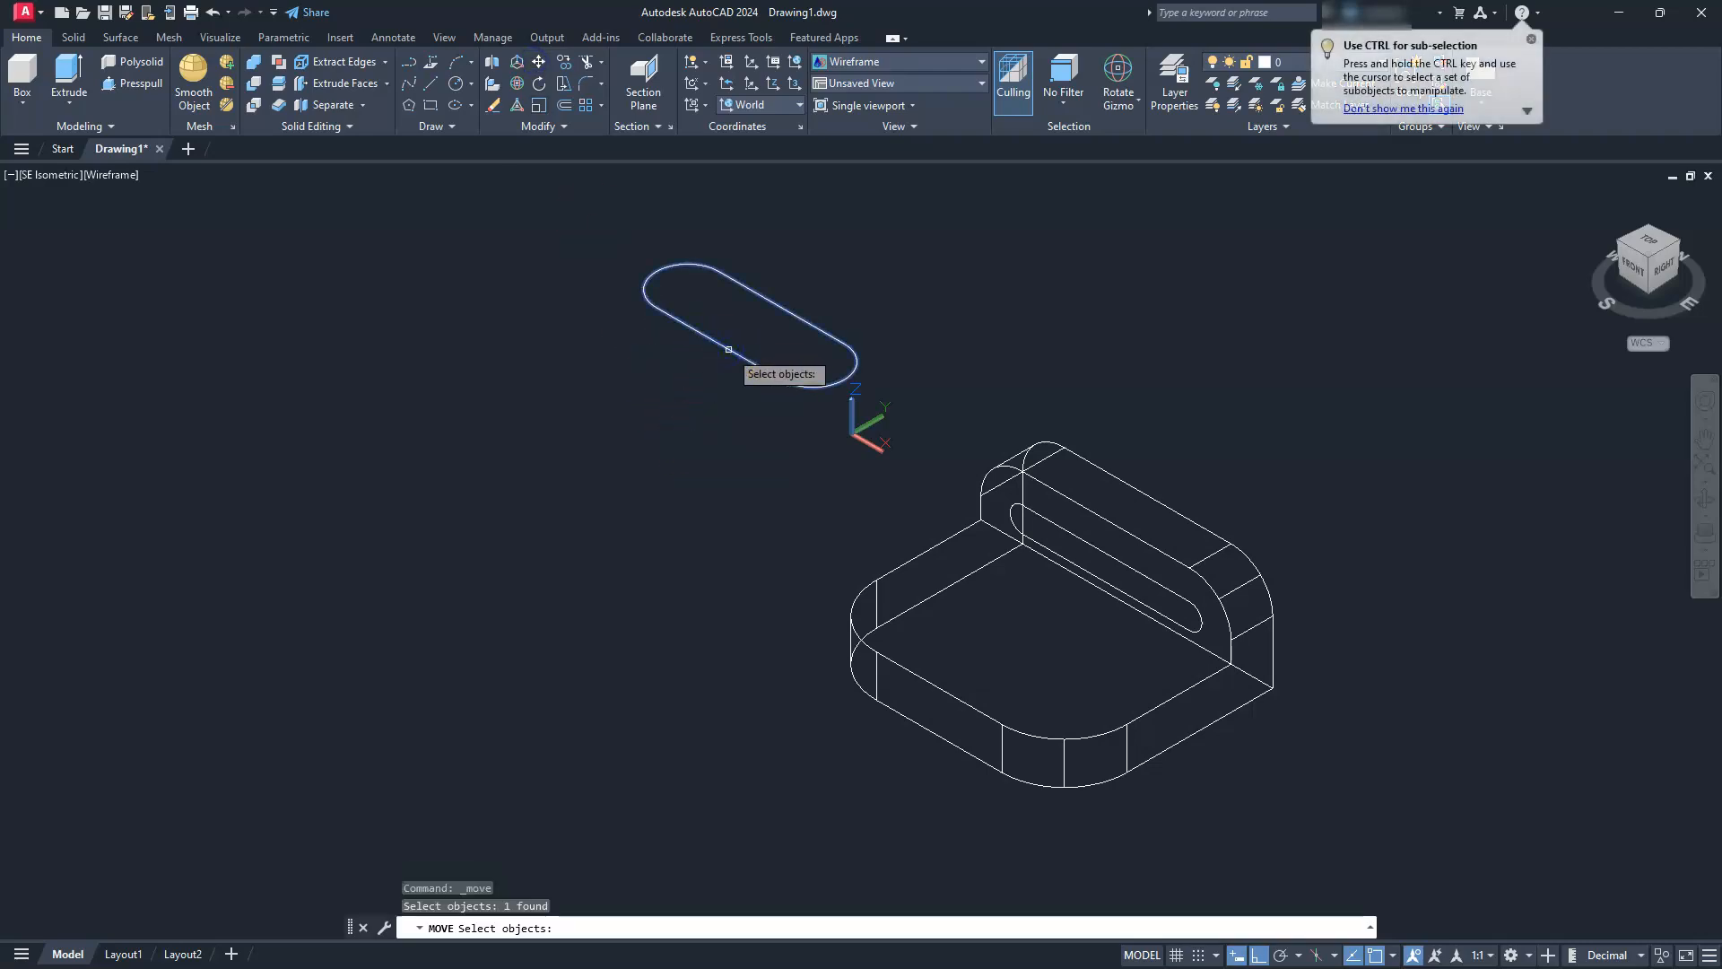
key("Return")
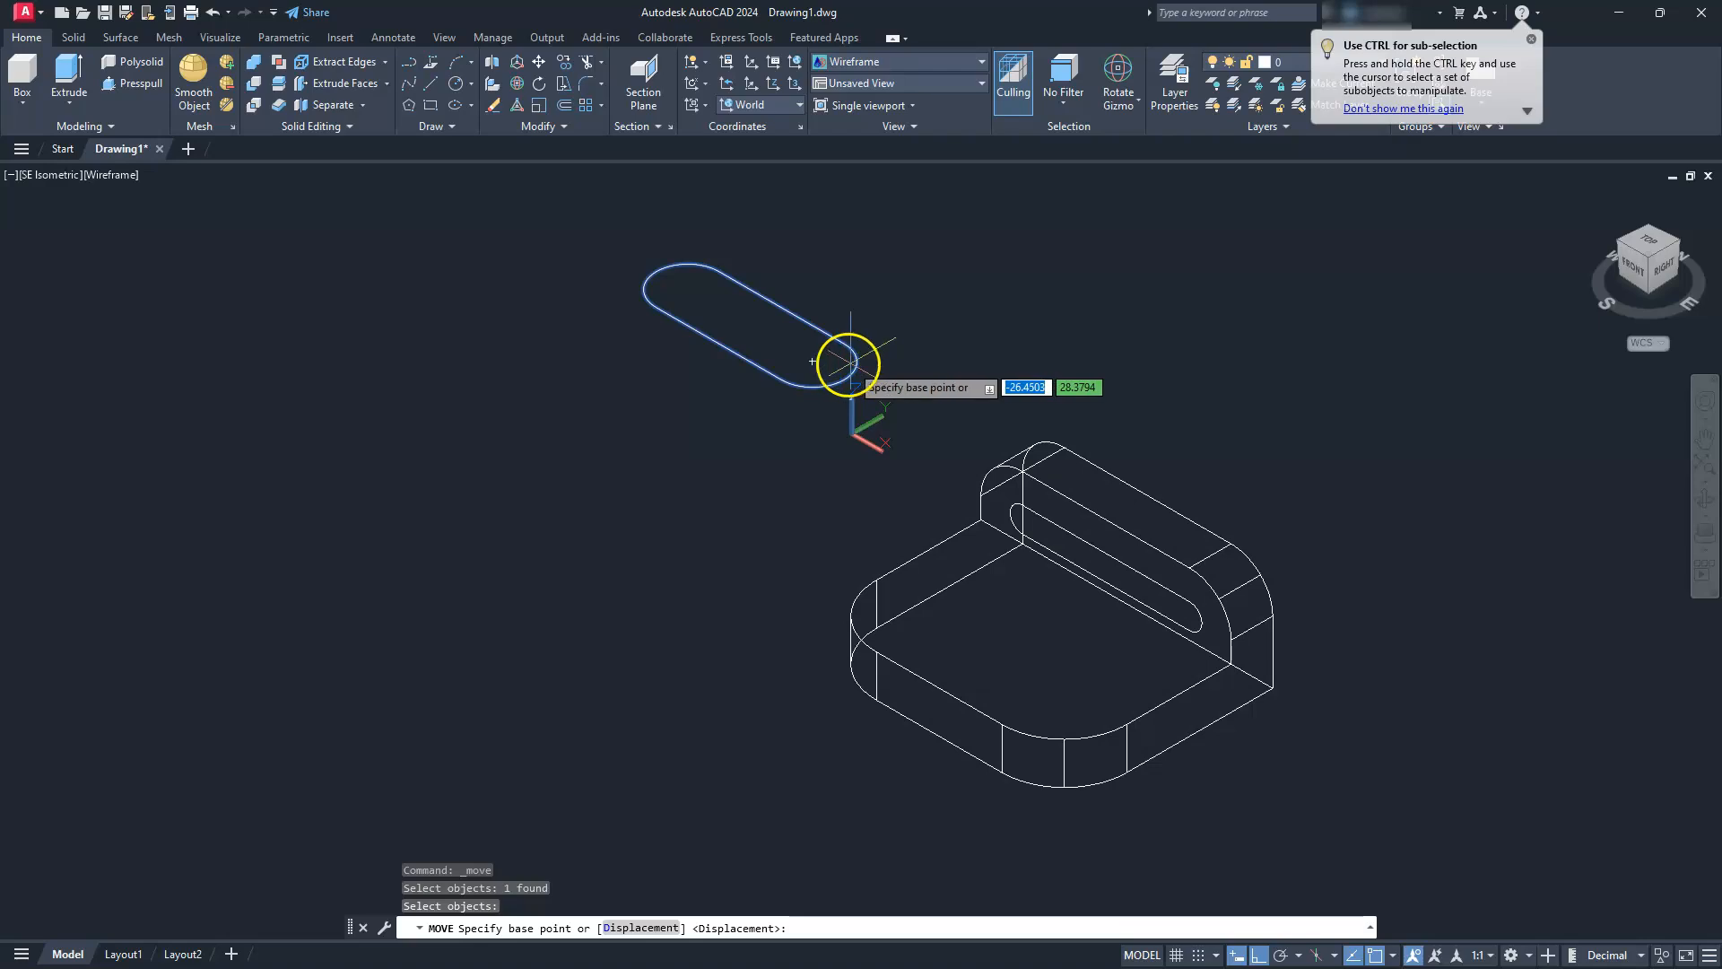
left_click(813, 363)
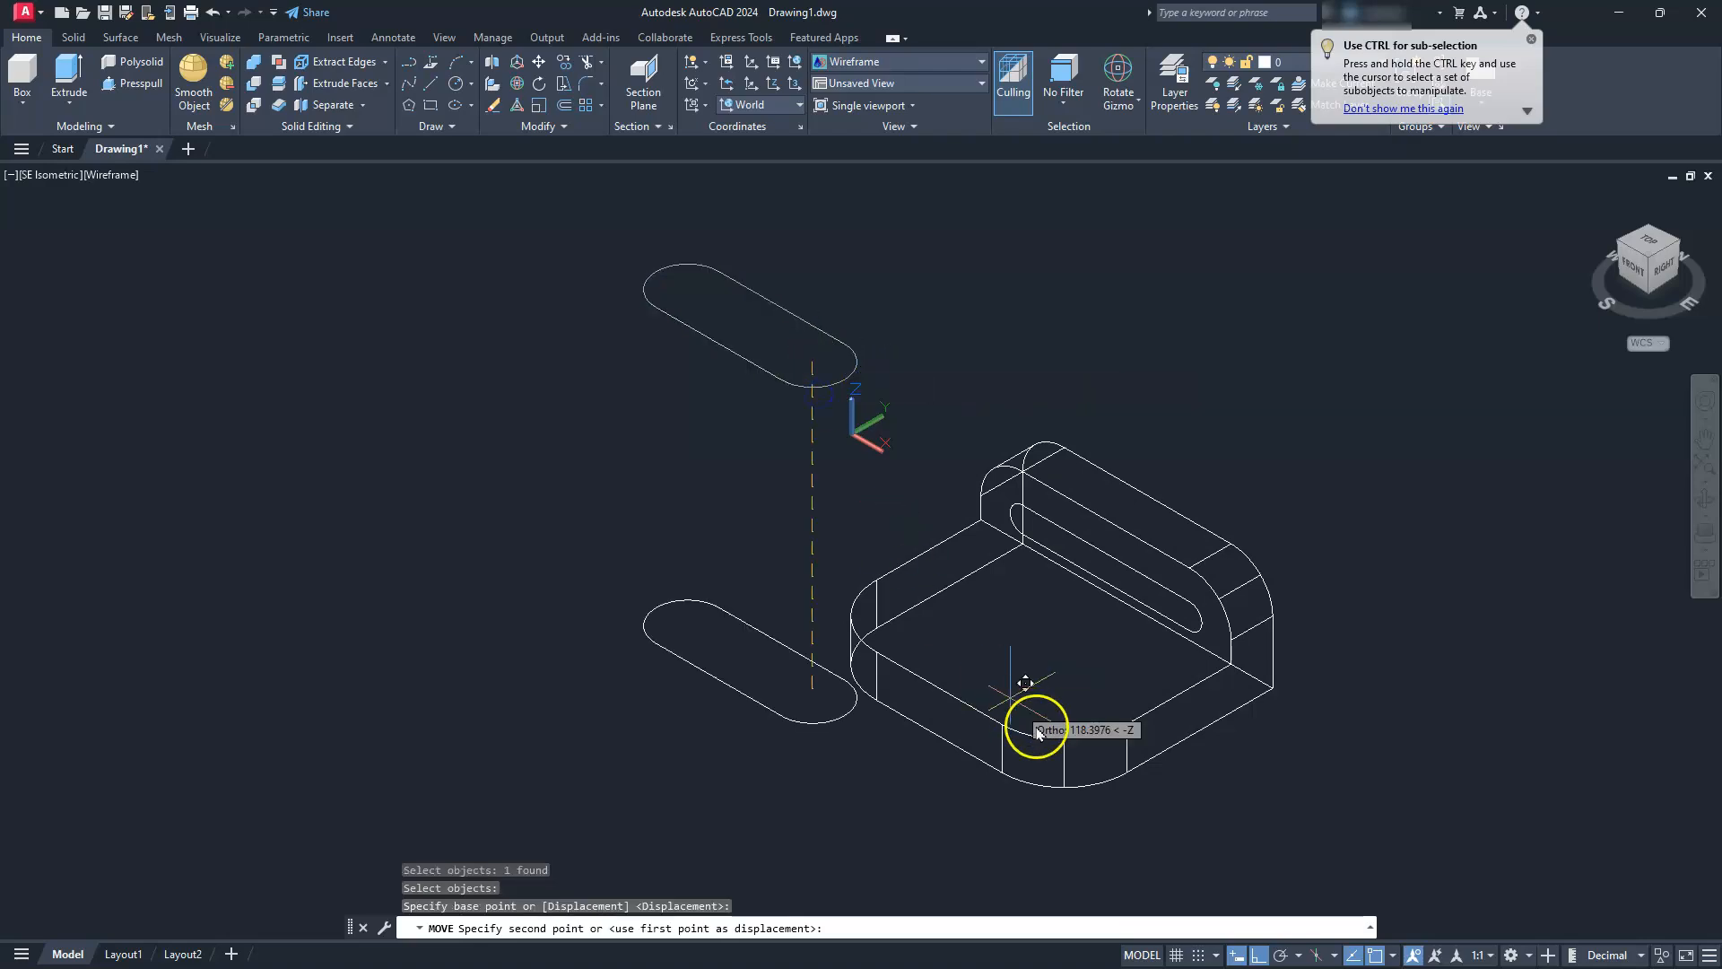
left_click(1062, 680)
key("Escape")
key("Escape")
key("Escape")
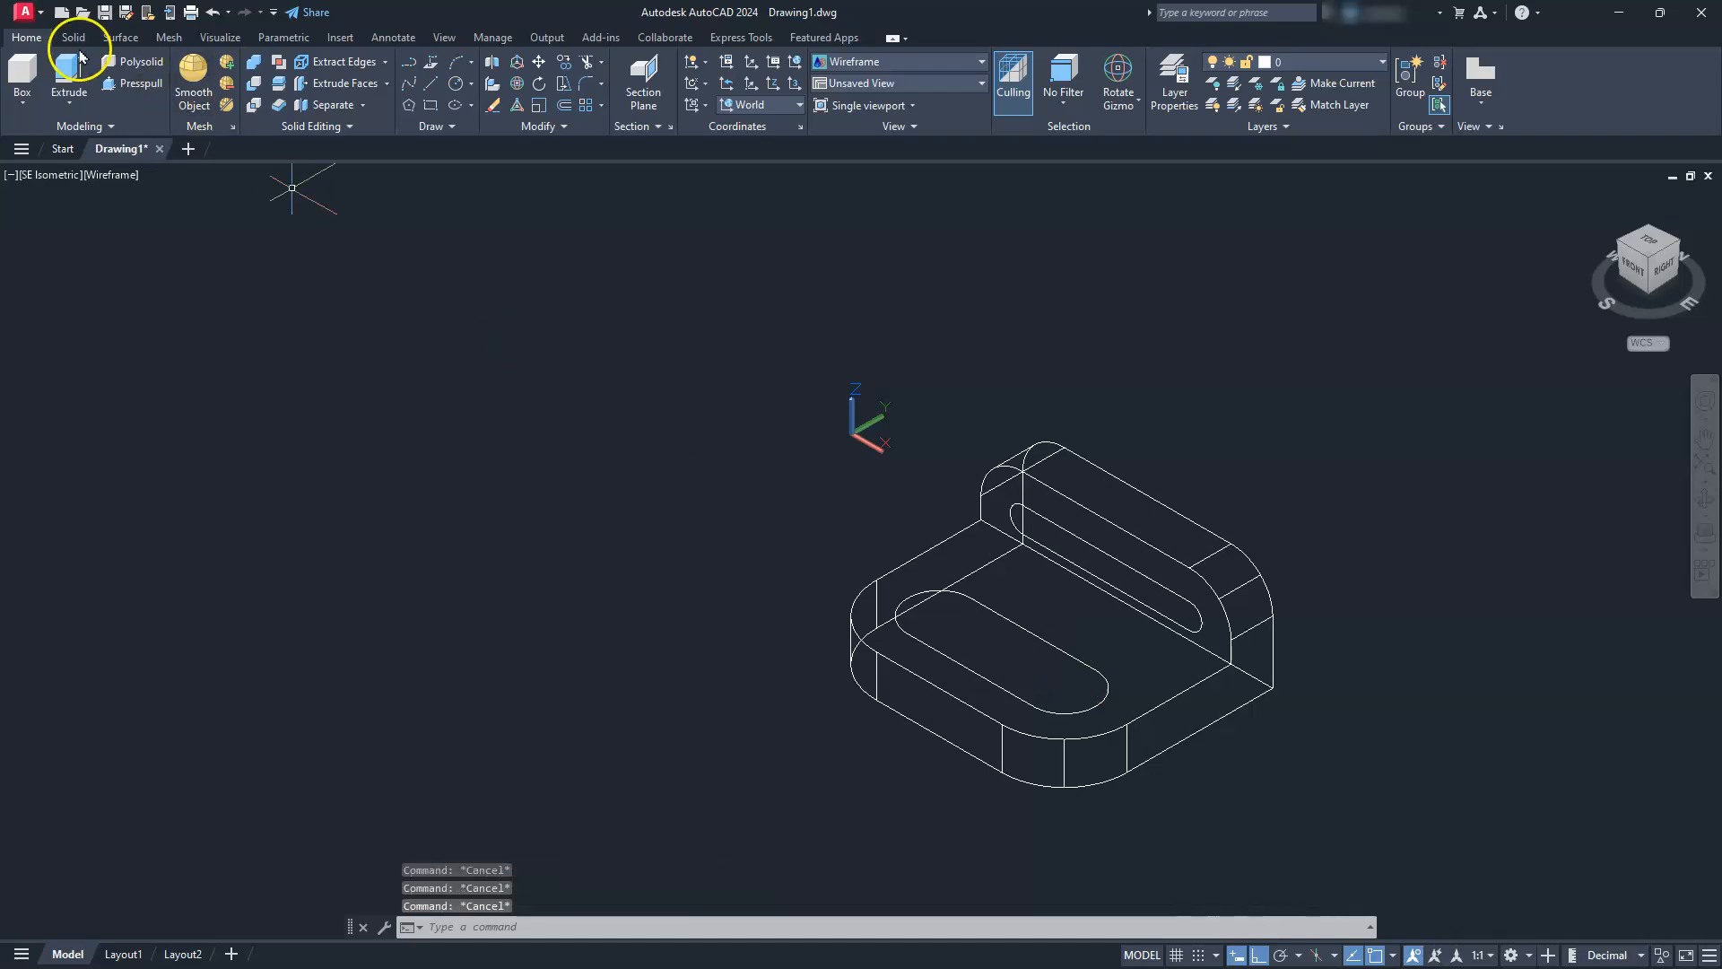
Extrude the narrow slot outline about 147 backward so it passes completely through the upright wall
left_click(1064, 531)
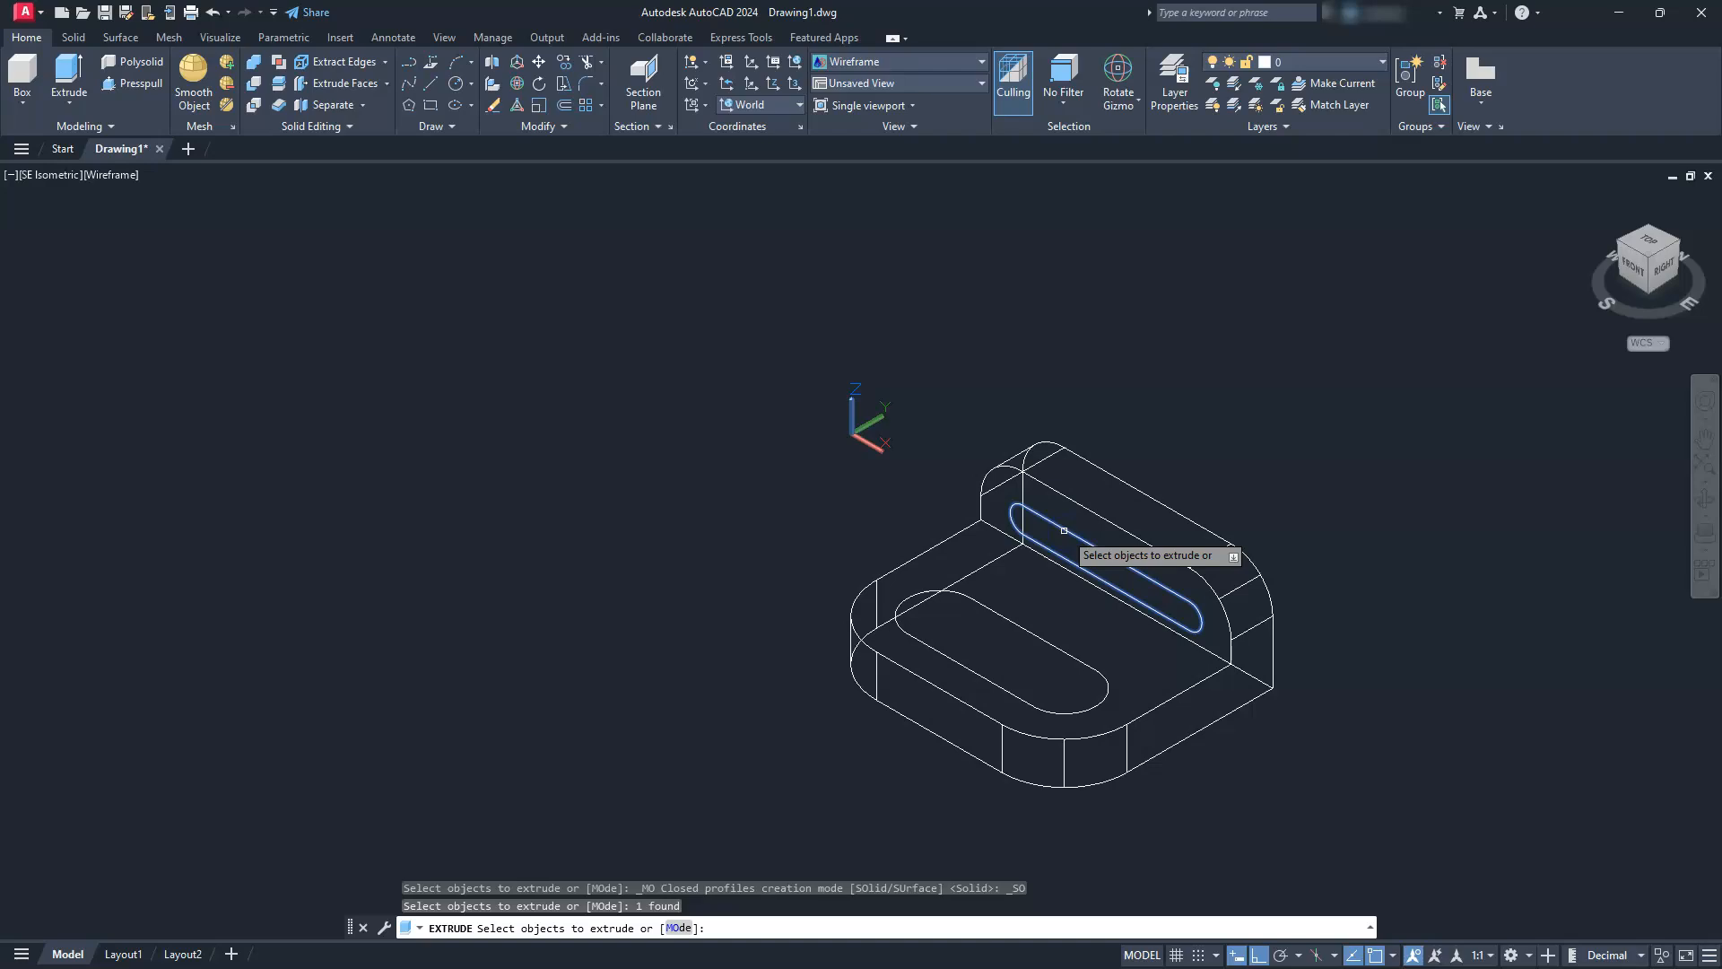
key("Return")
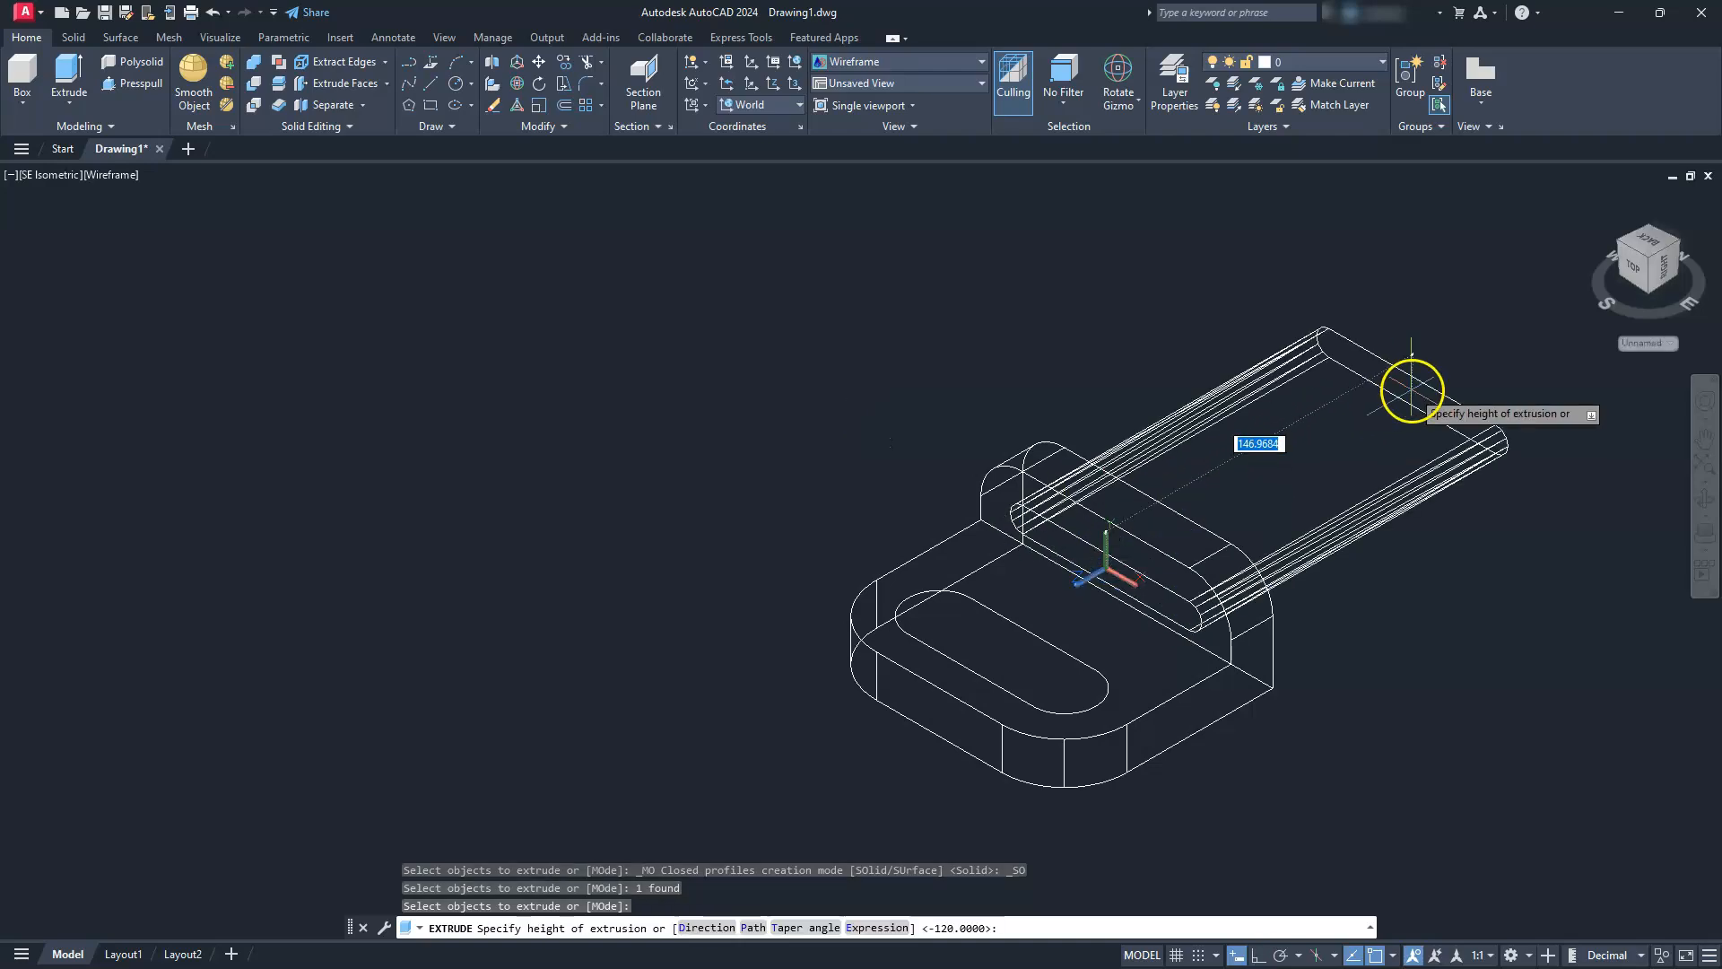
left_click(1411, 390)
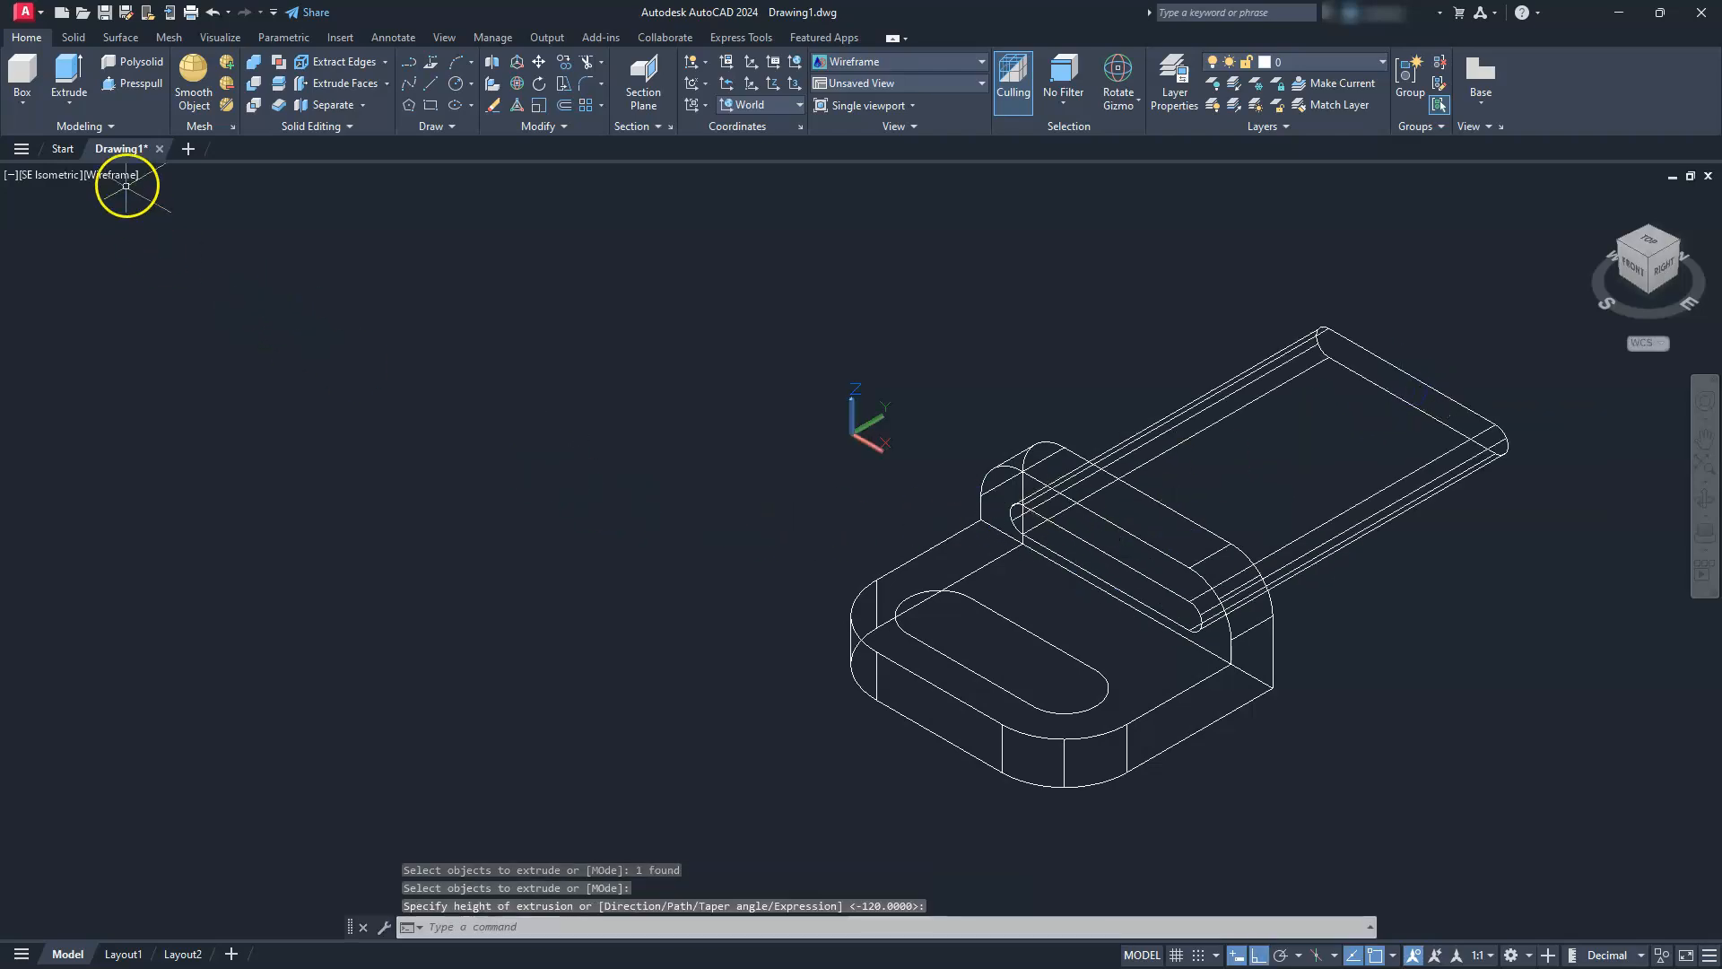
Extrude the wide slot outline downward so it passes completely through the base plate
middle_click_drag(341, 315, 341, 267)
left_click(68, 72)
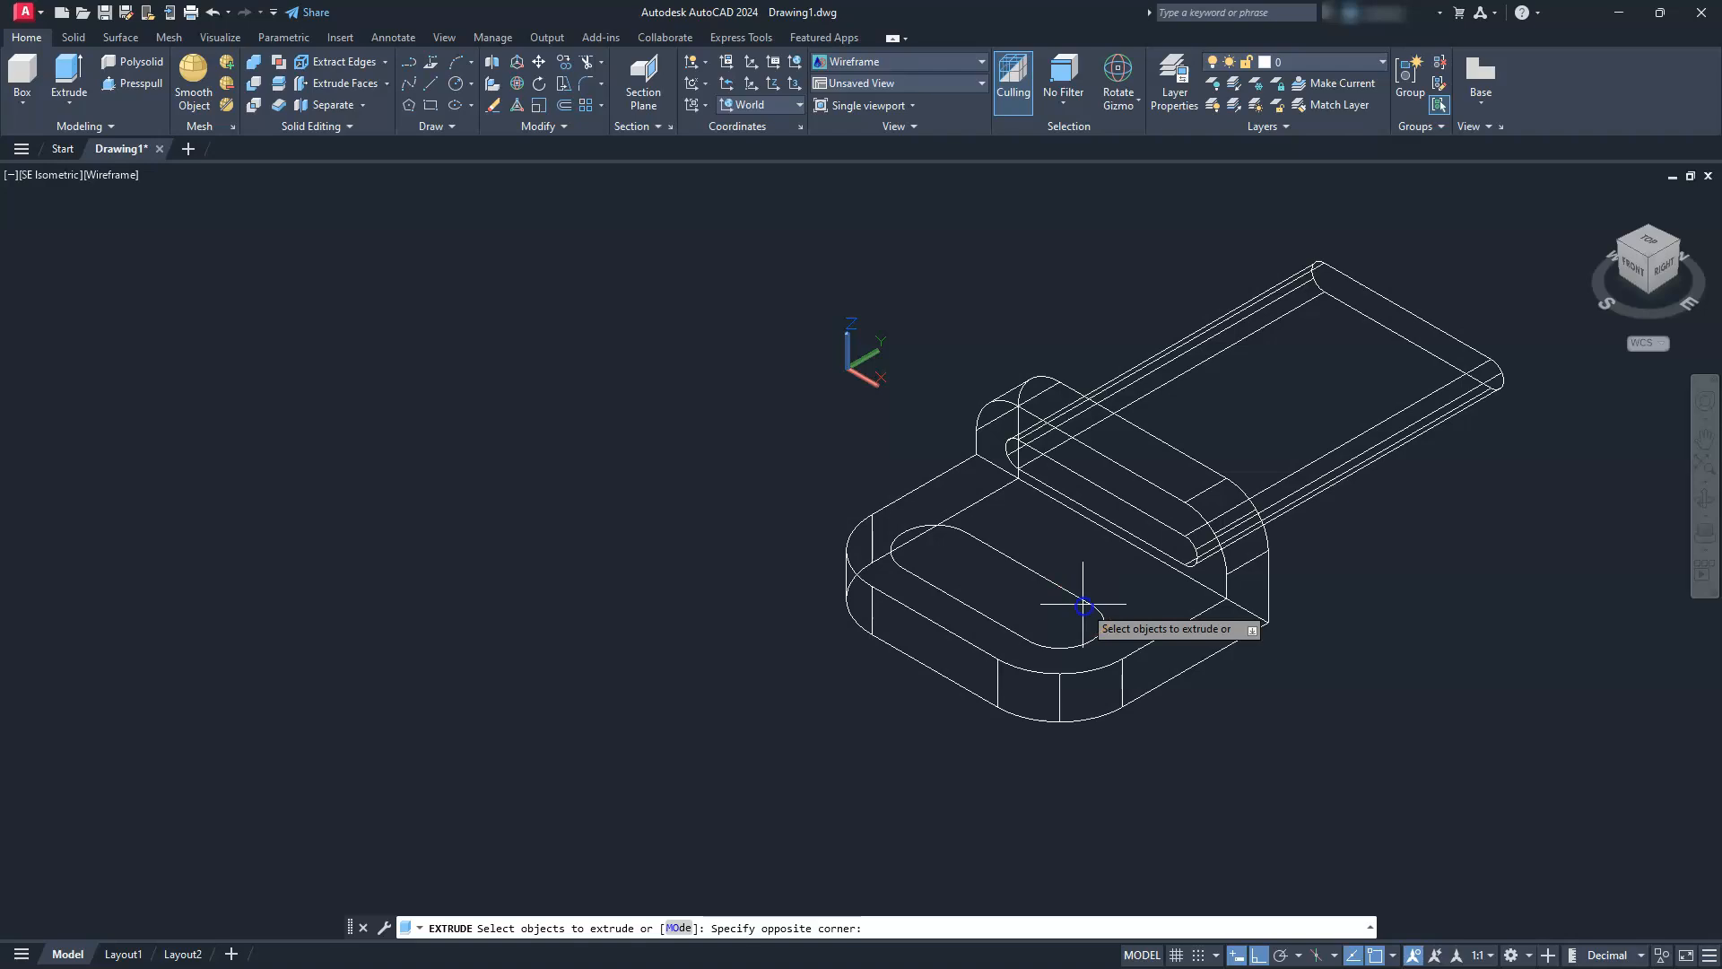
left_click(1067, 577)
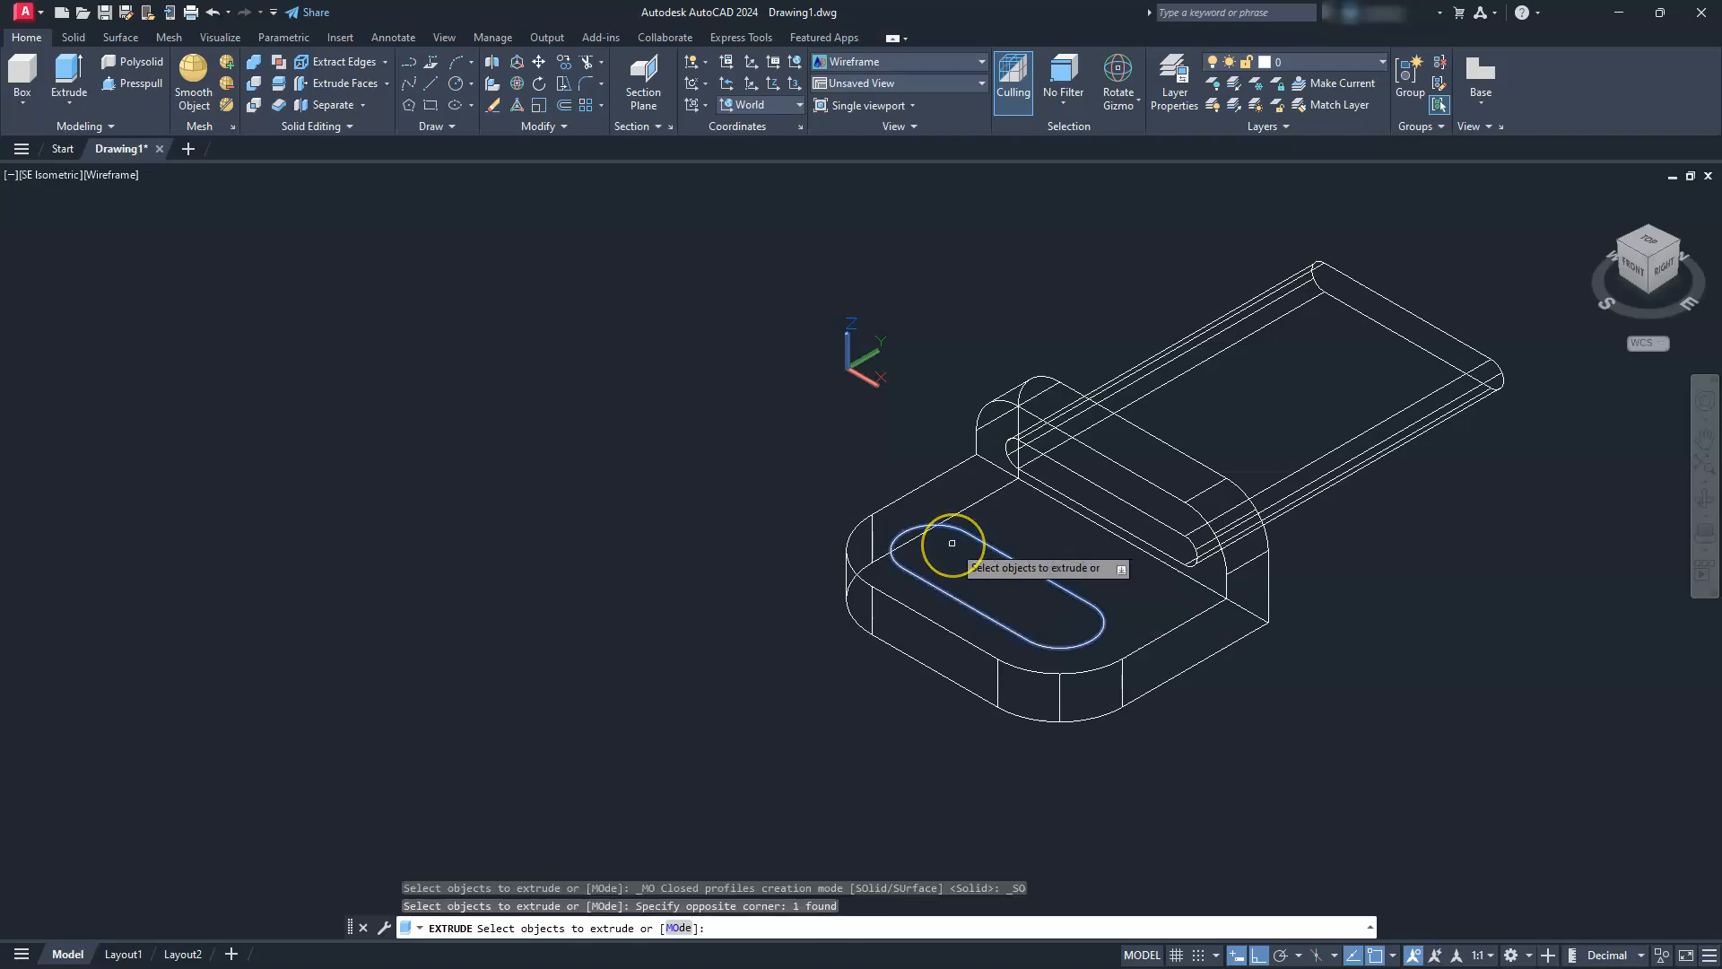
key("Return")
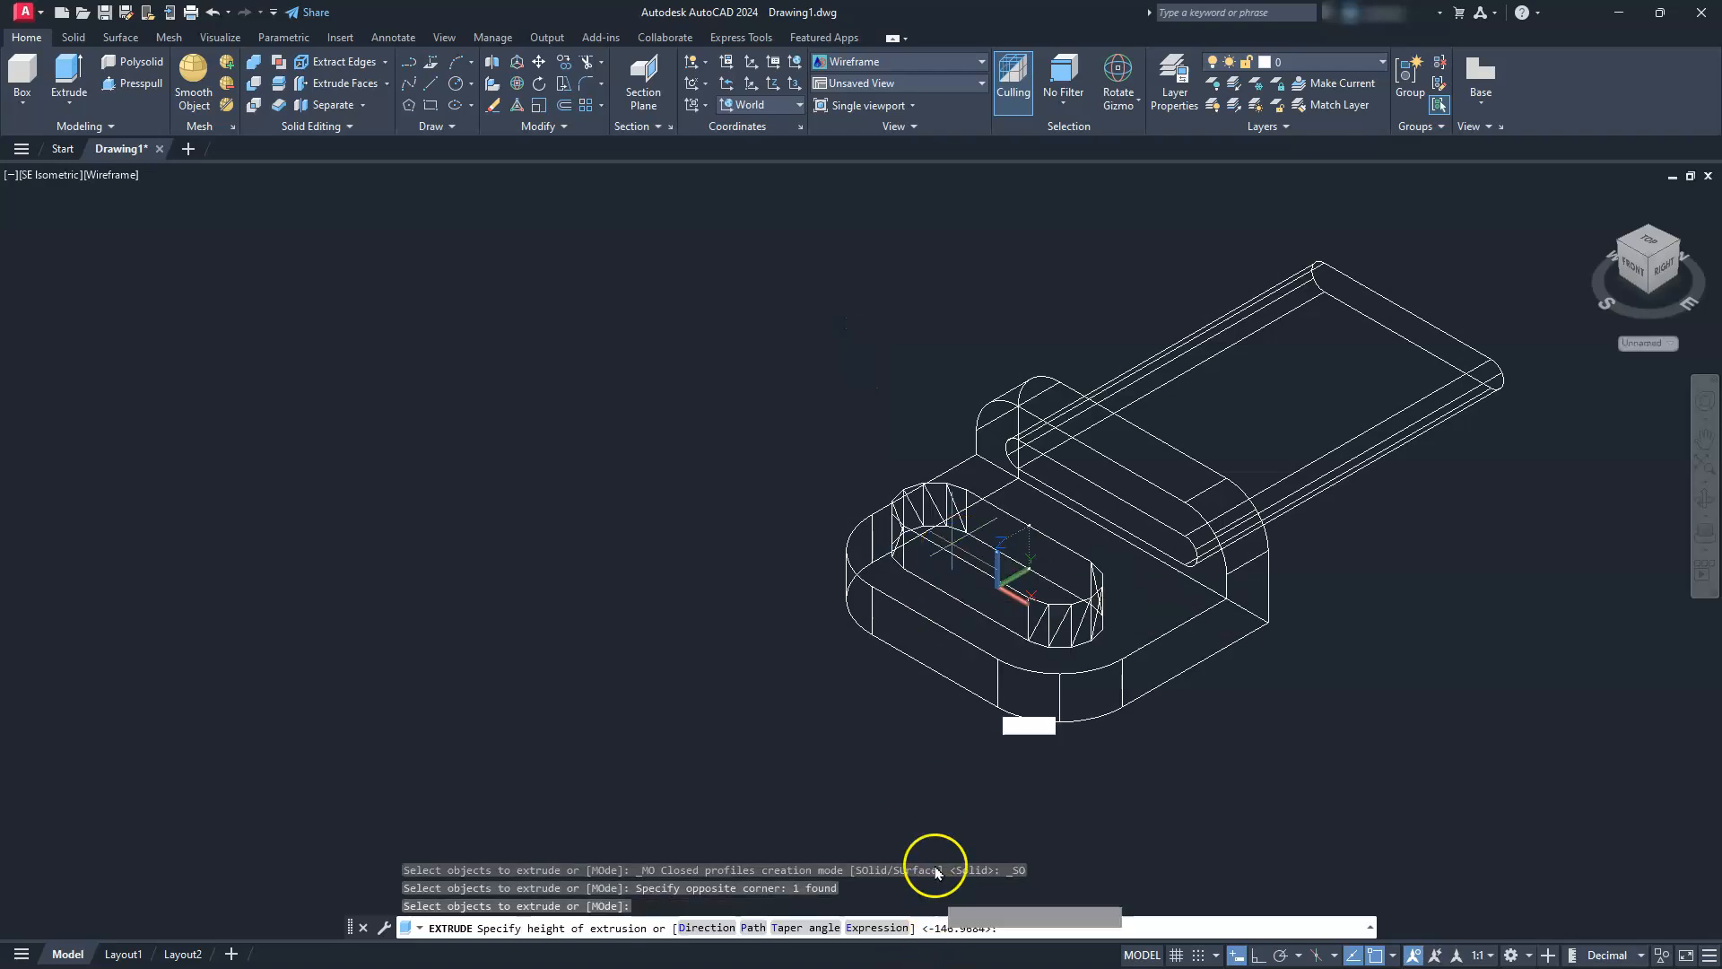
key("Escape")
key("Escape")
key("Escape")
key("Escape")
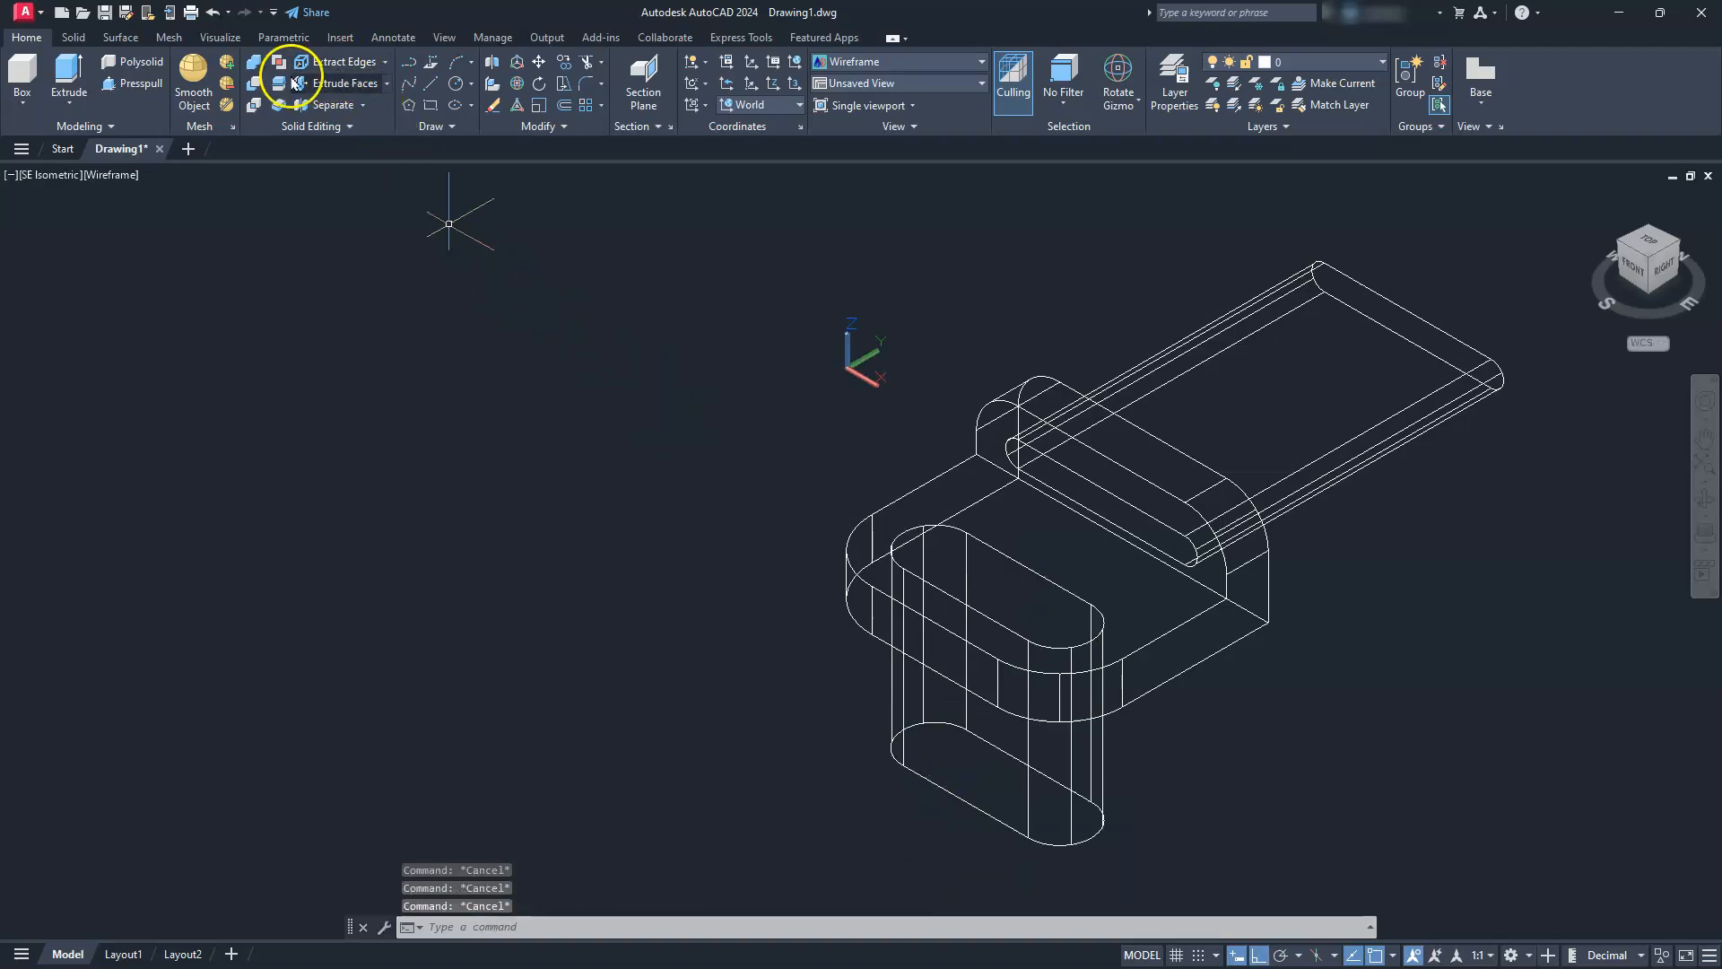
Subtract both extruded slot solids from the L-shaped bracket
left_click(253, 84)
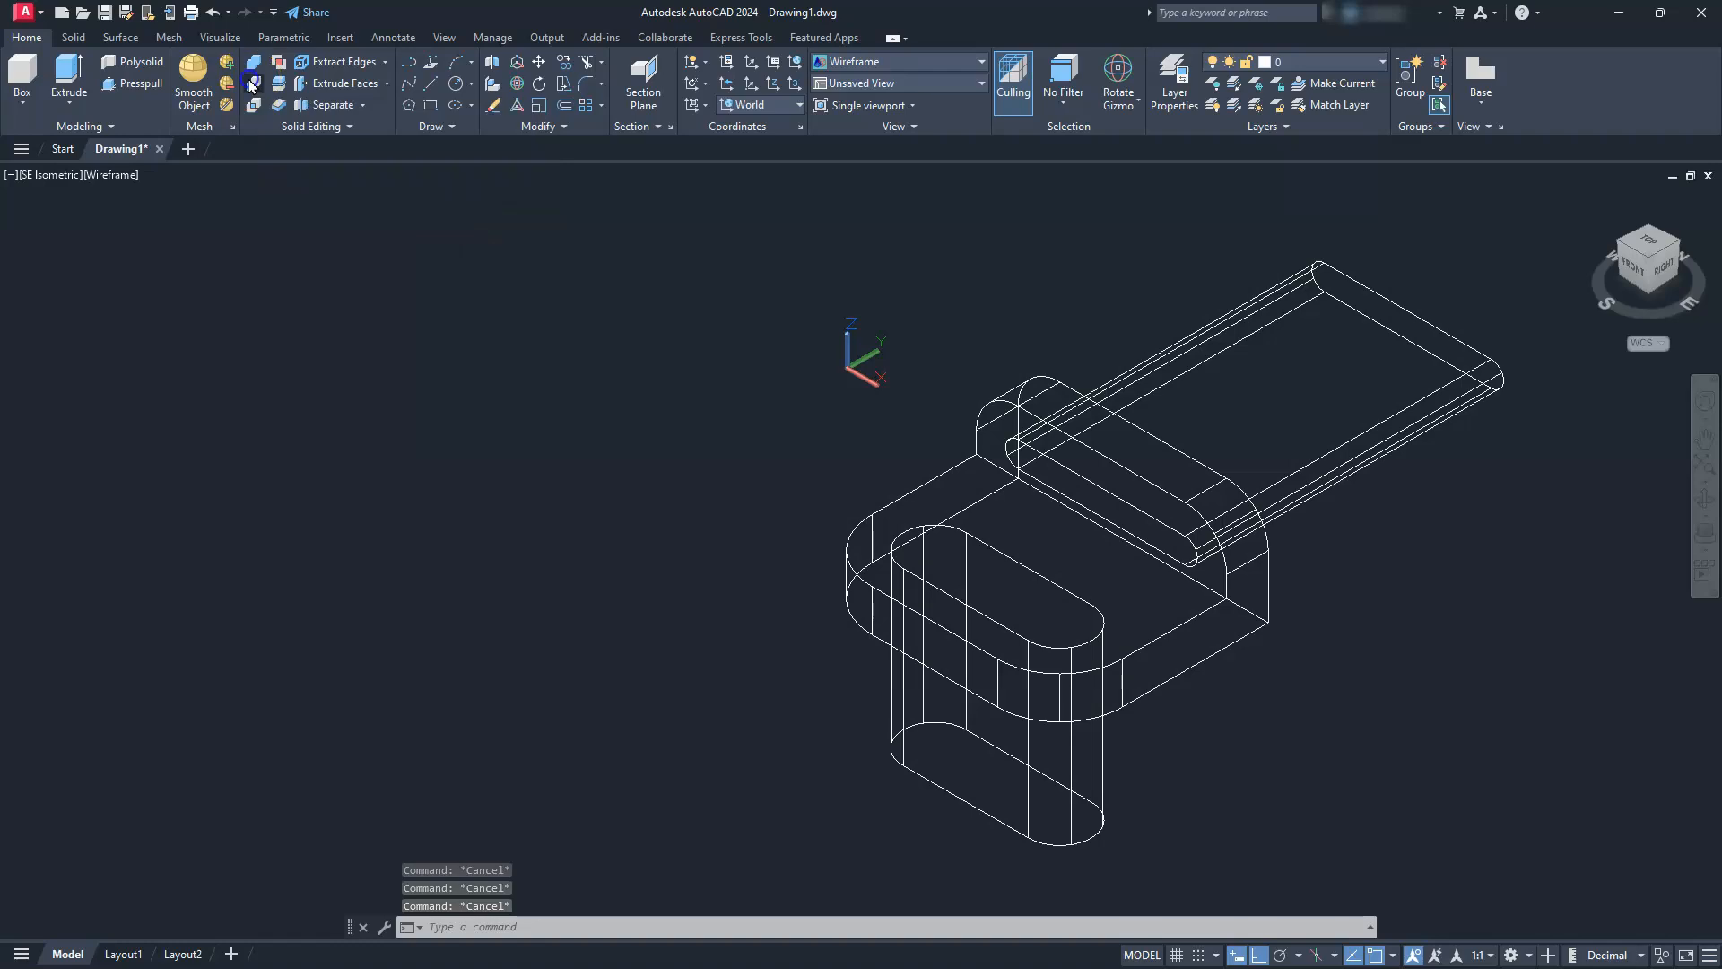
left_click(889, 503)
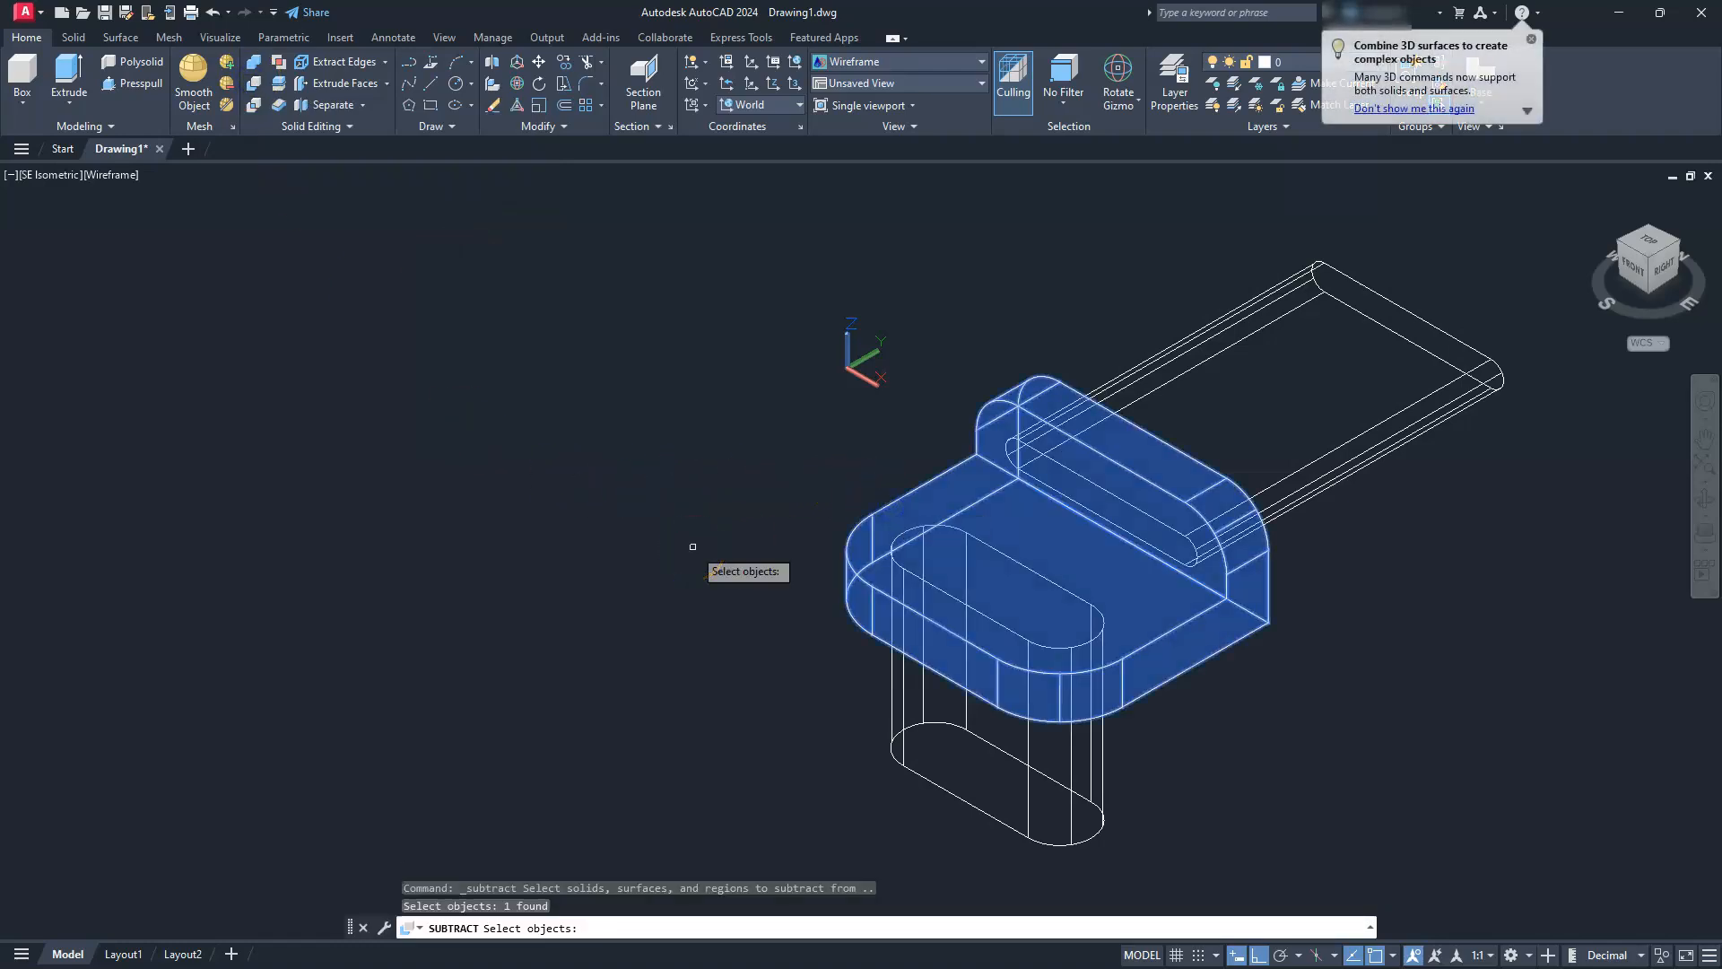
right_click(693, 546)
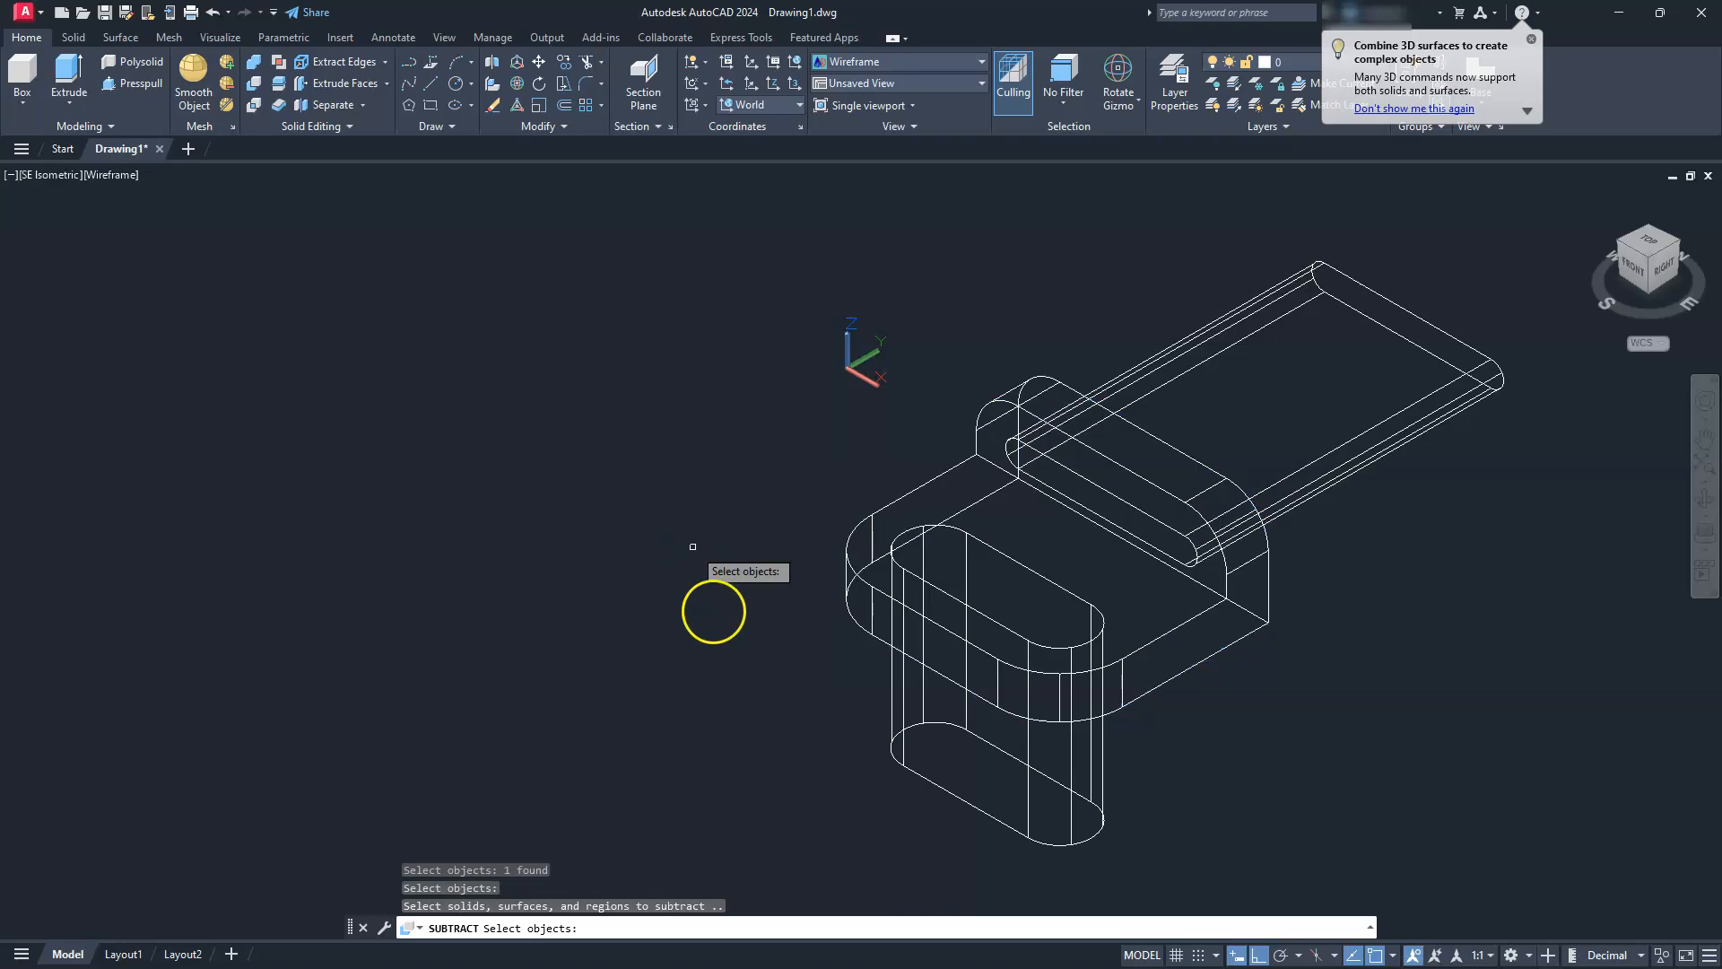
left_click(899, 758)
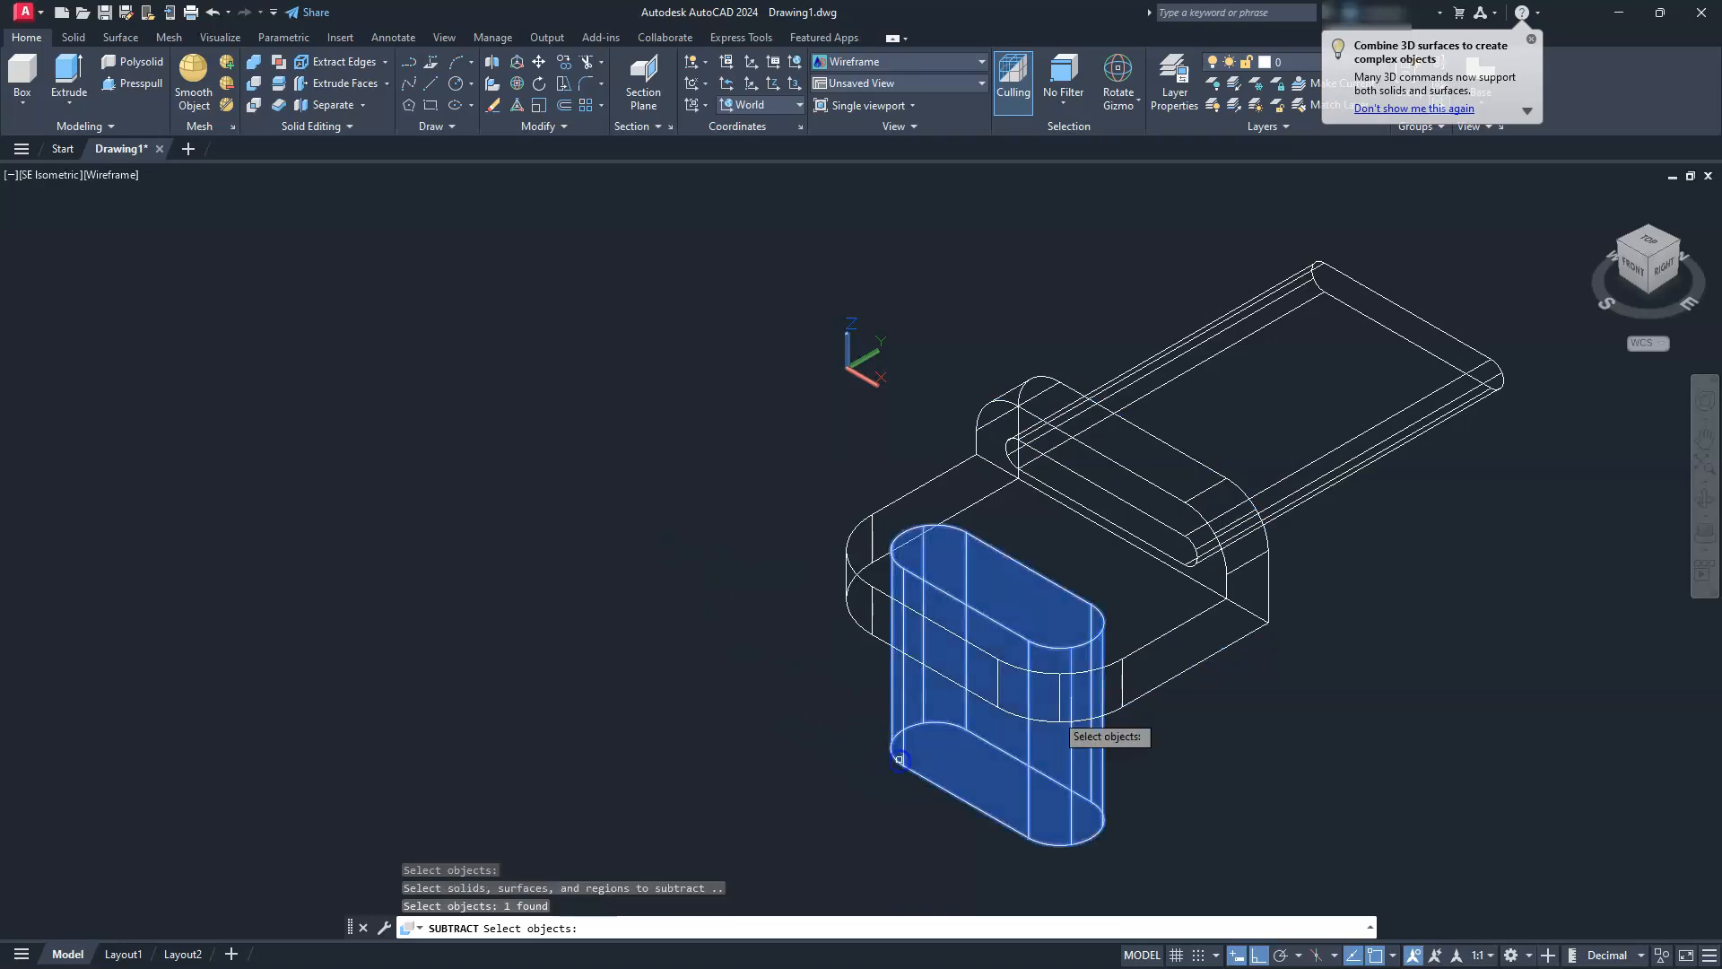
left_click(1412, 406)
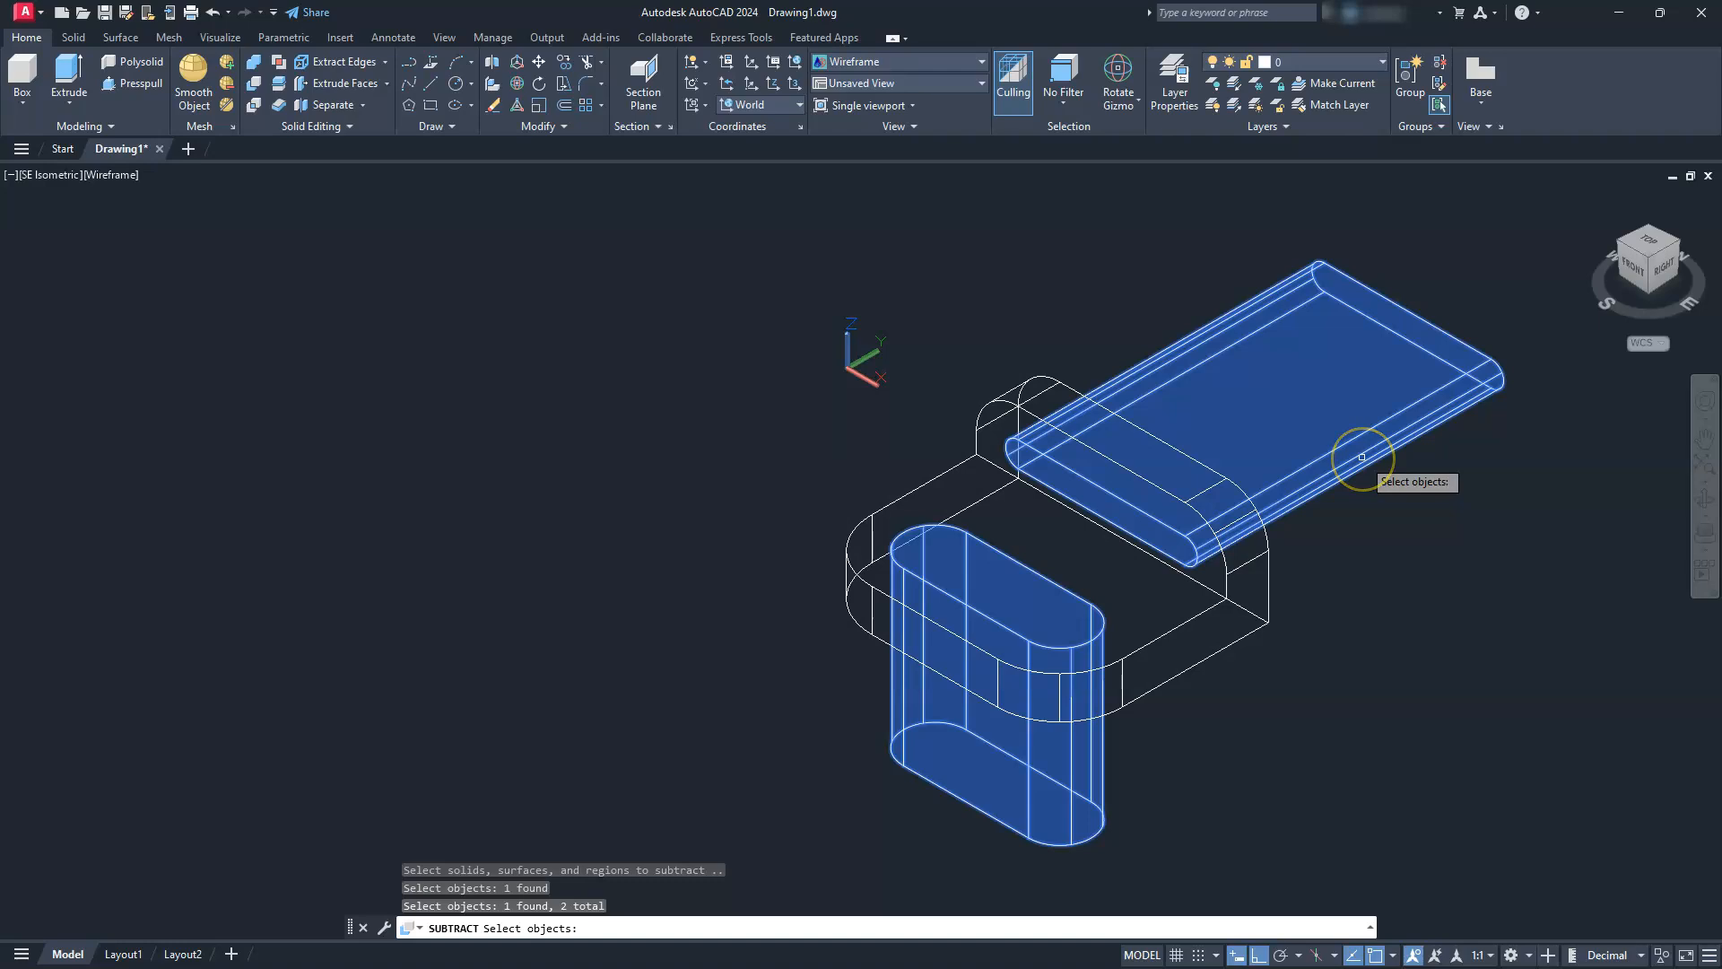
key("Return")
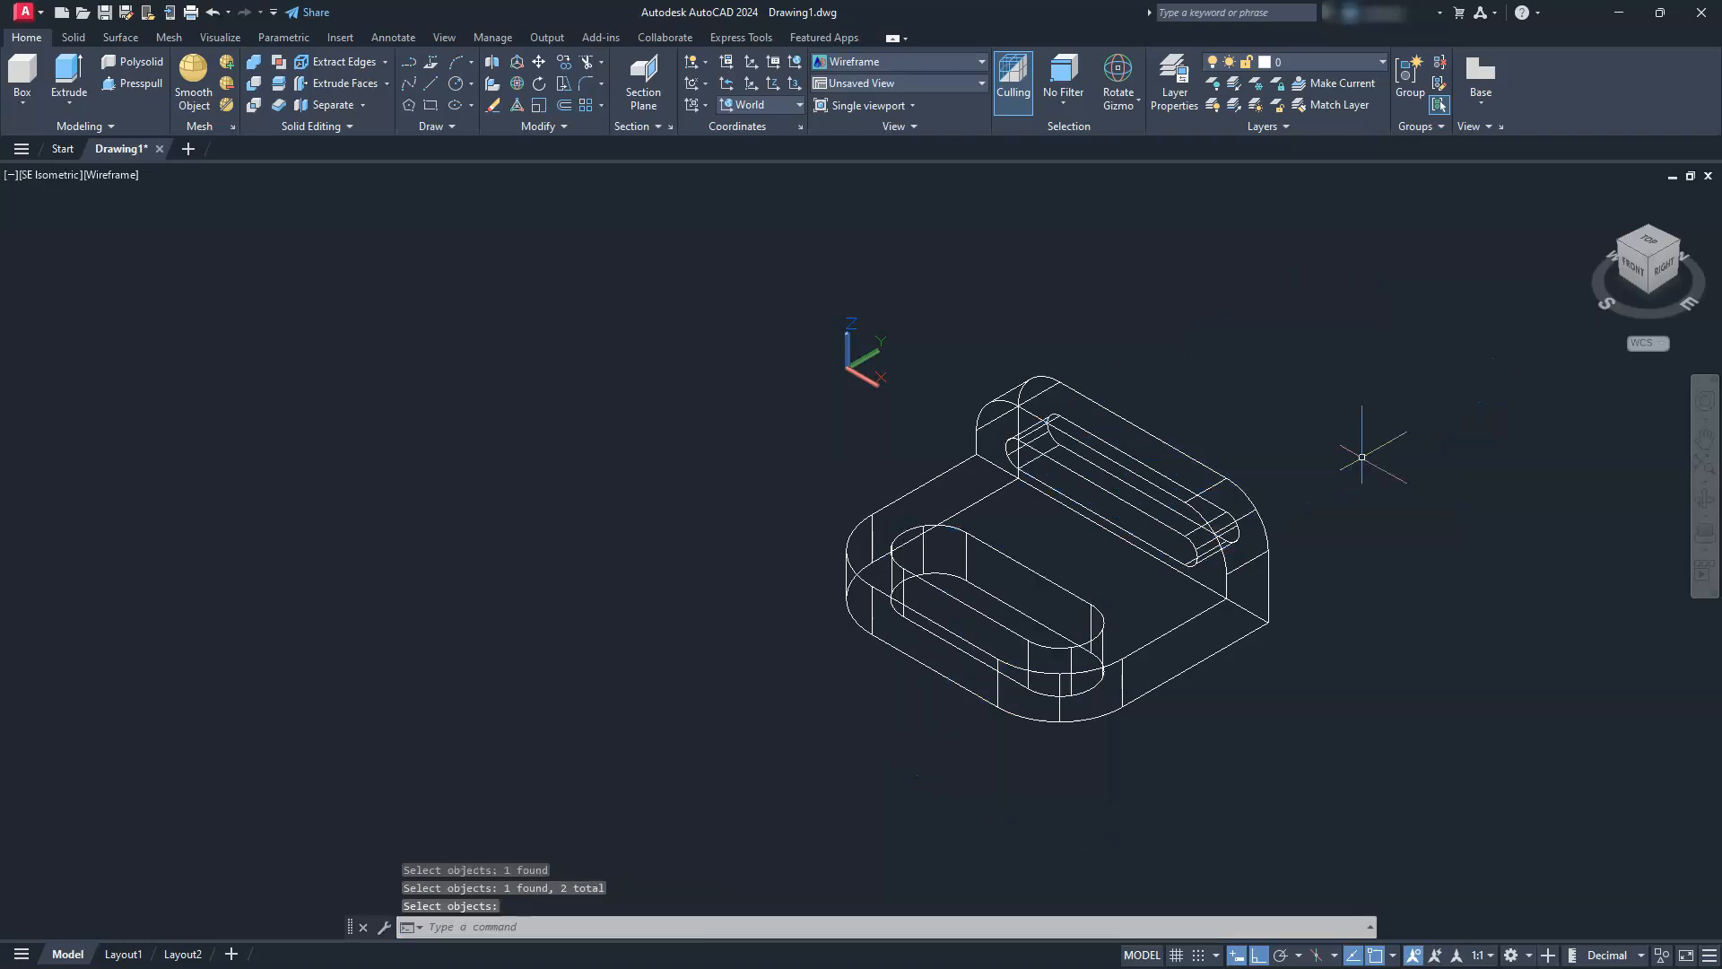
Check the slotted bracket in the Shades of Gray visual style and return to Wireframe
middle_click_drag(1218, 472, 1179, 416)
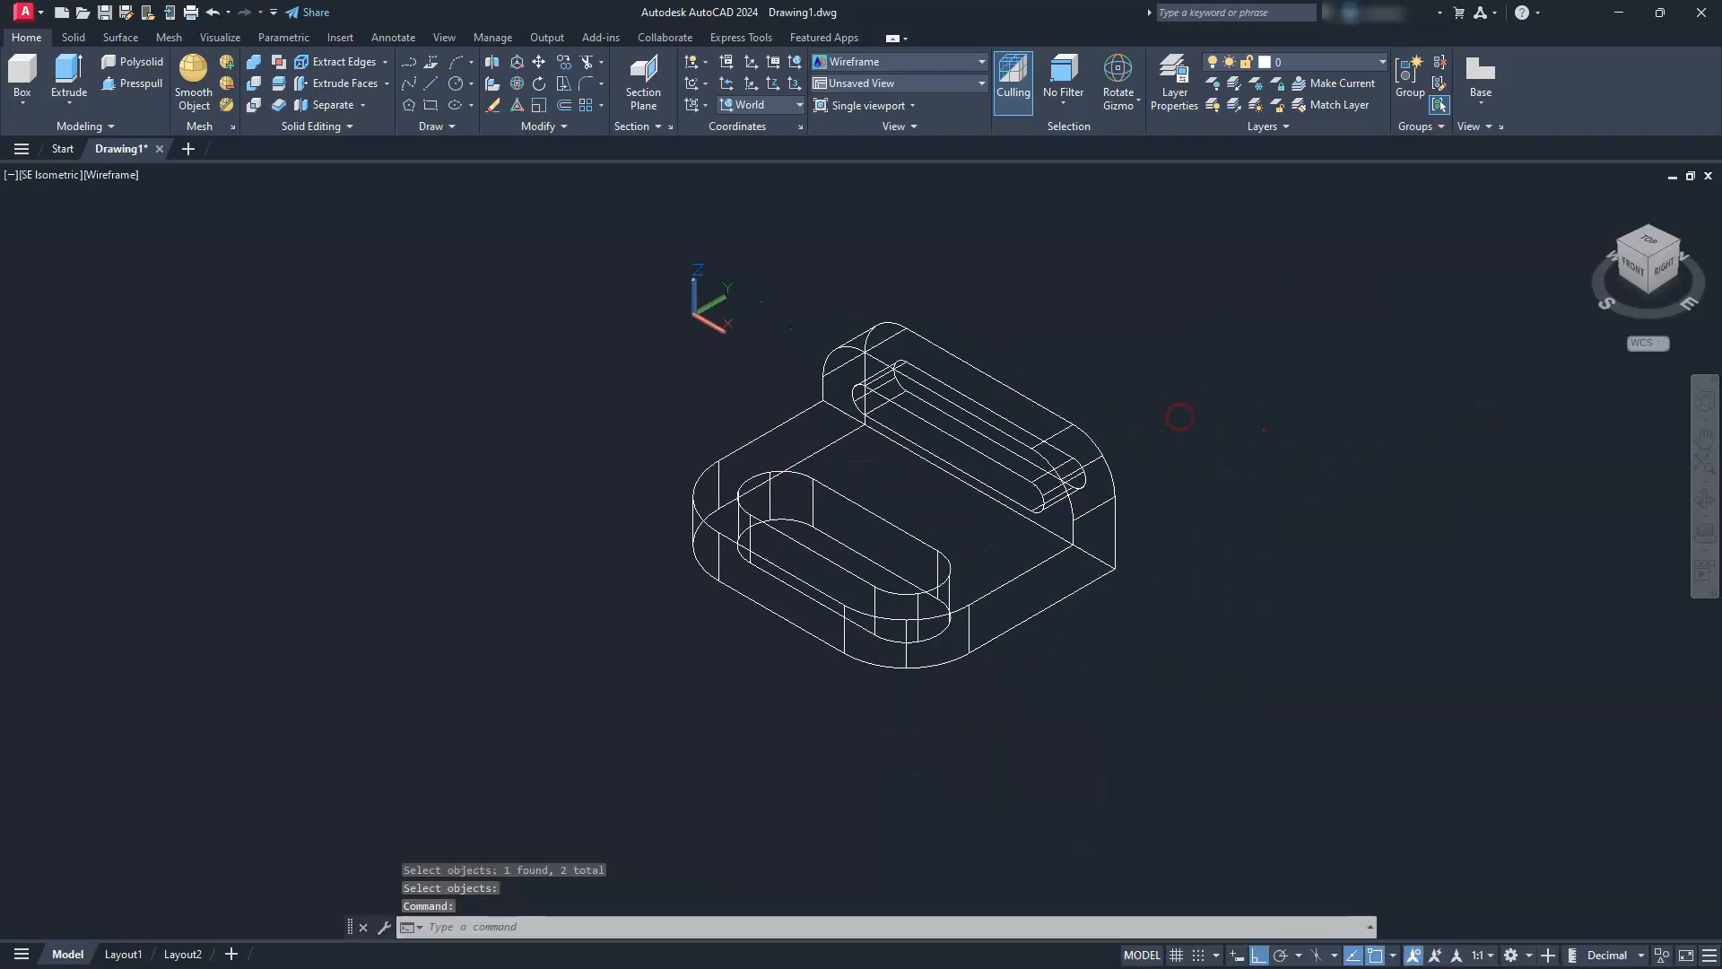
left_click(100, 176)
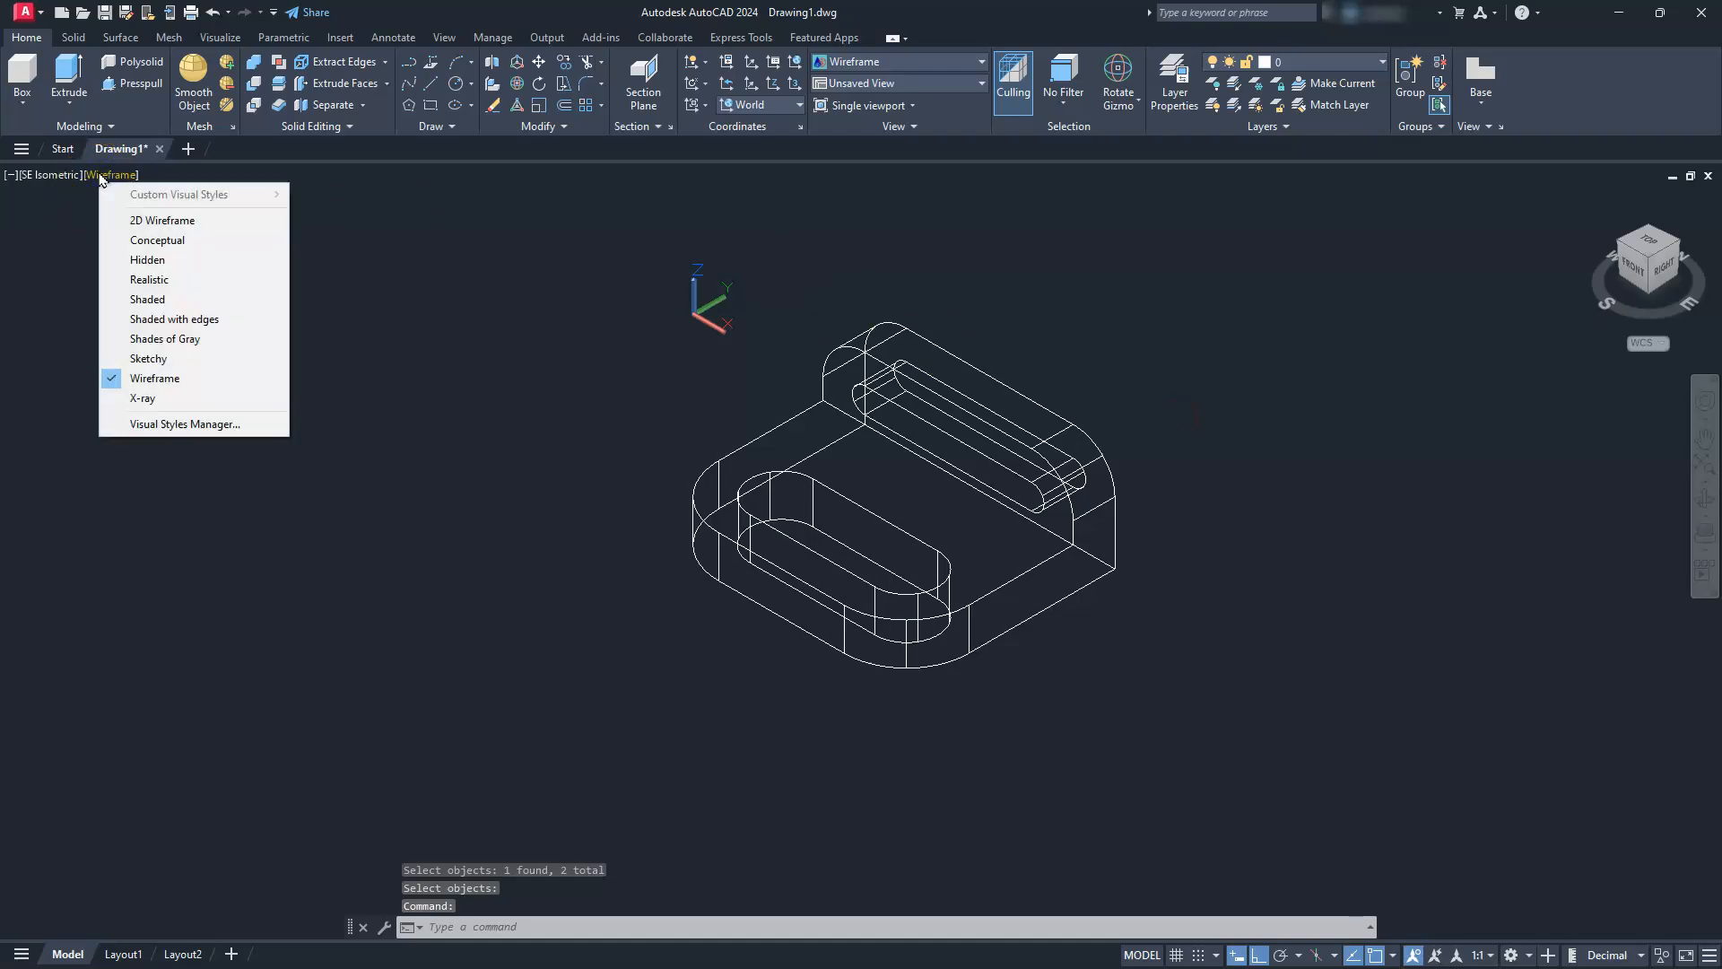
left_click(197, 341)
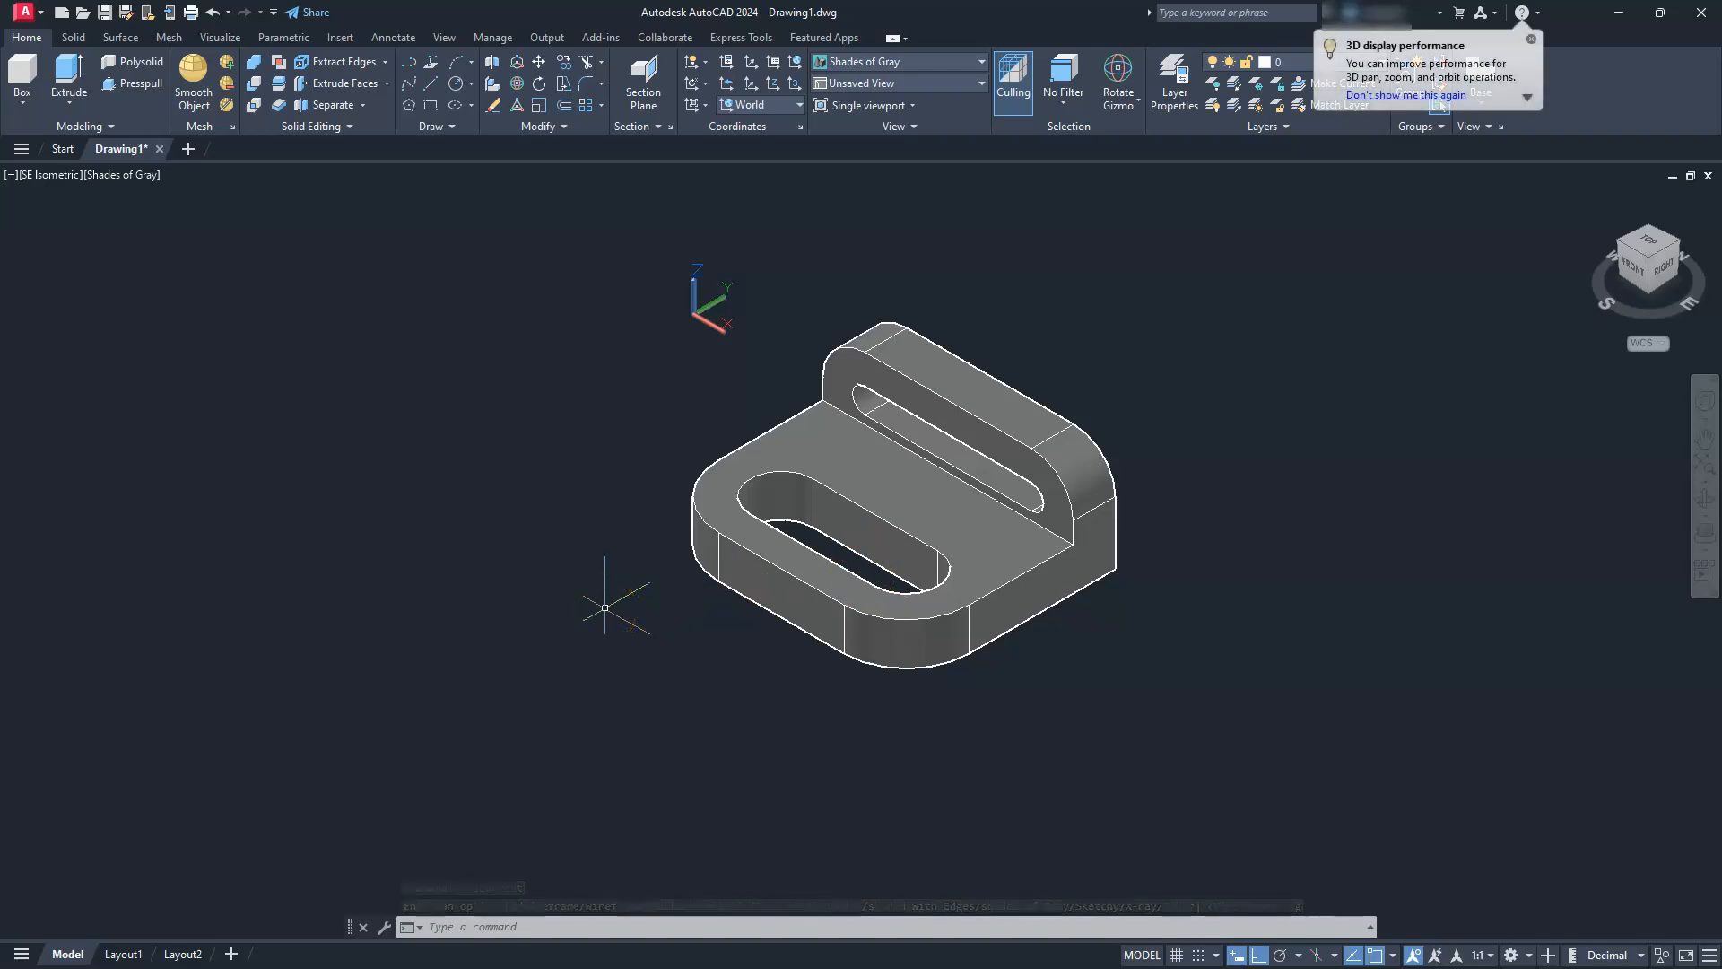
left_click(105, 176)
left_click(162, 385)
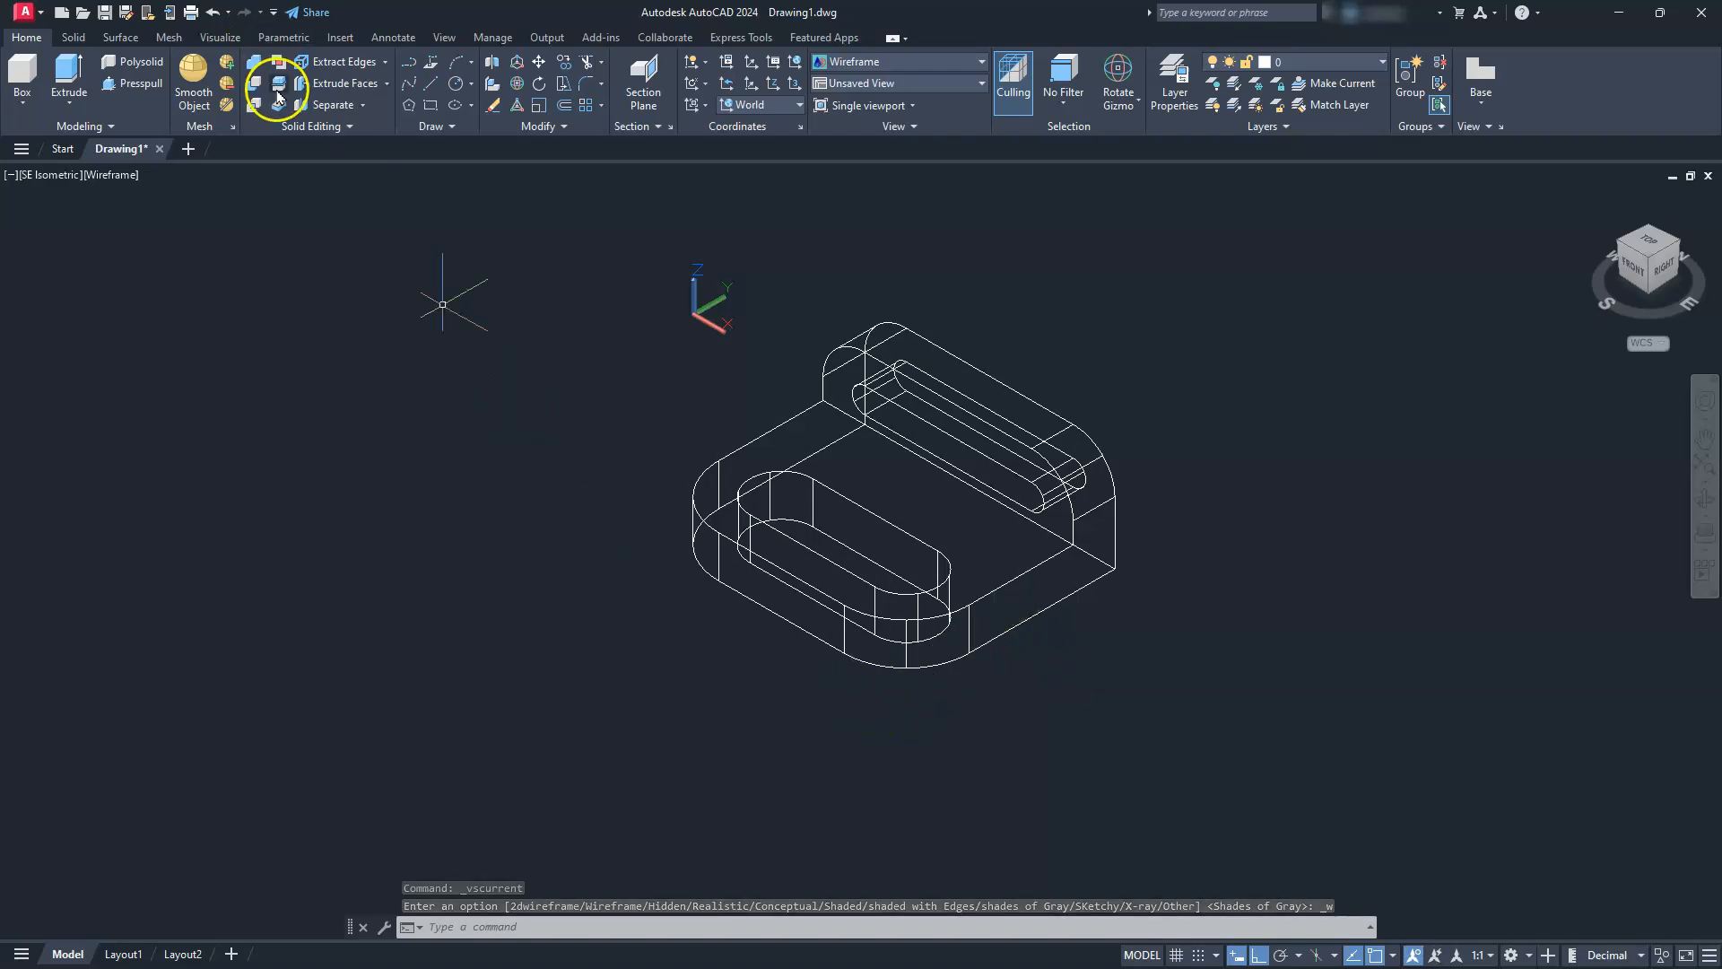
Draw two crossing lines that extend the base plate's lower edges beyond its front rounded corner, starting at the fillet's tangent points
left_click(429, 87)
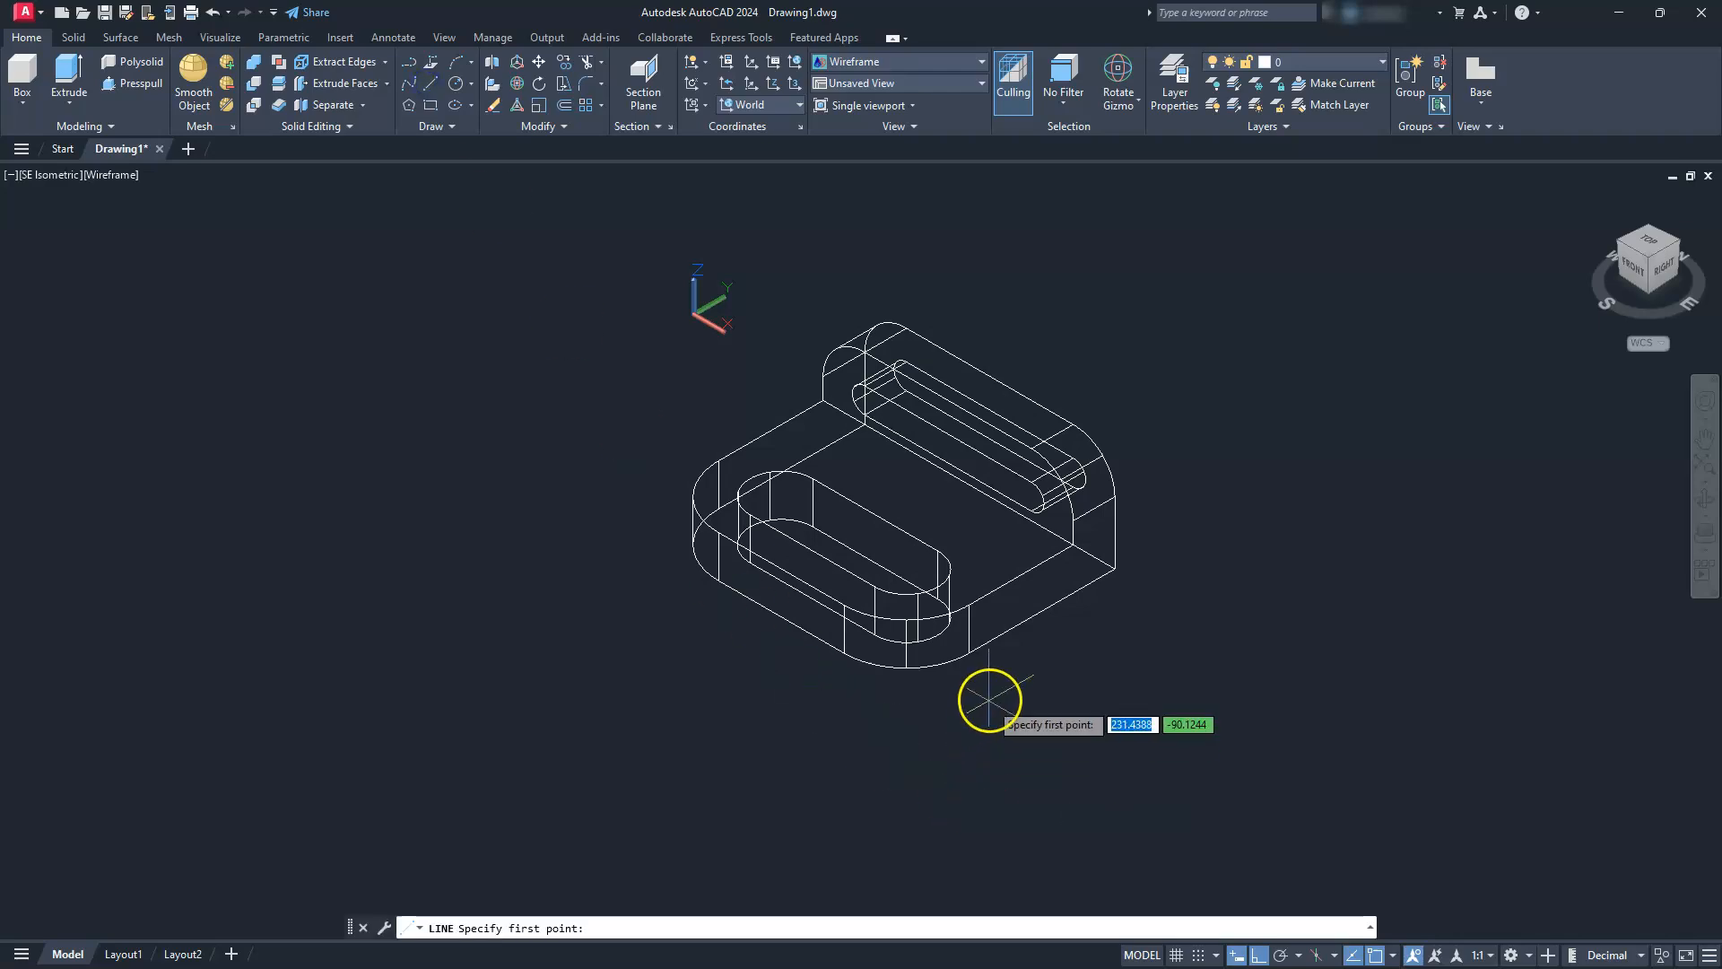
left_click(969, 652)
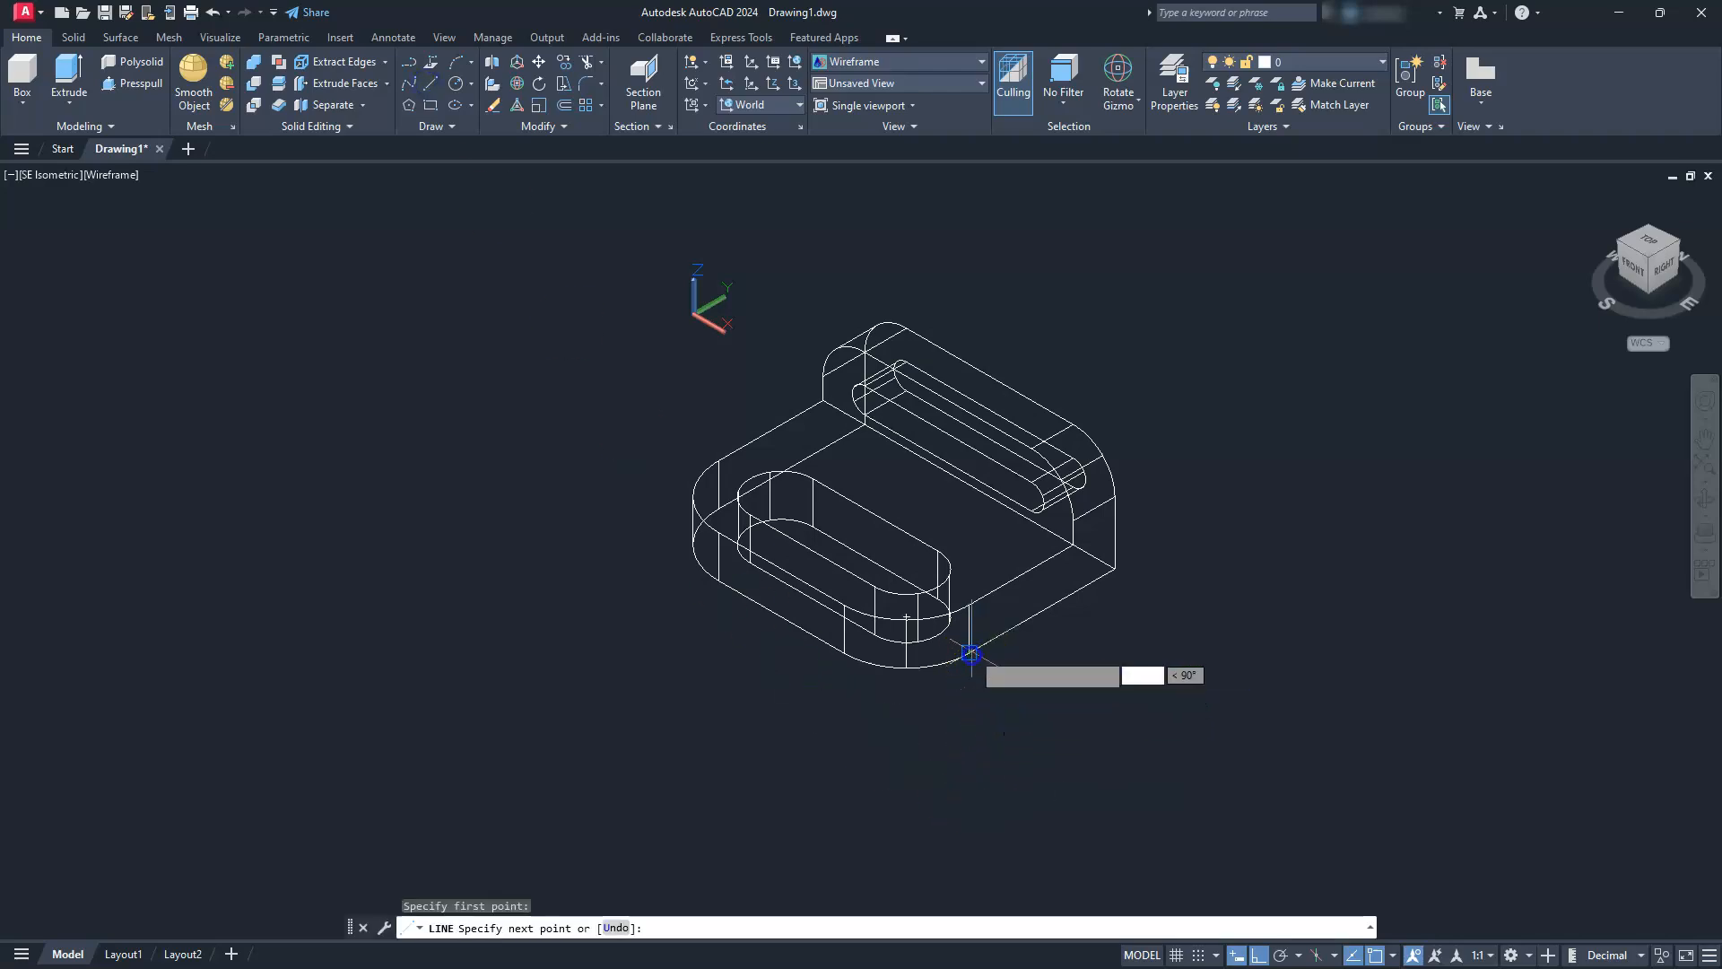
left_click(809, 785)
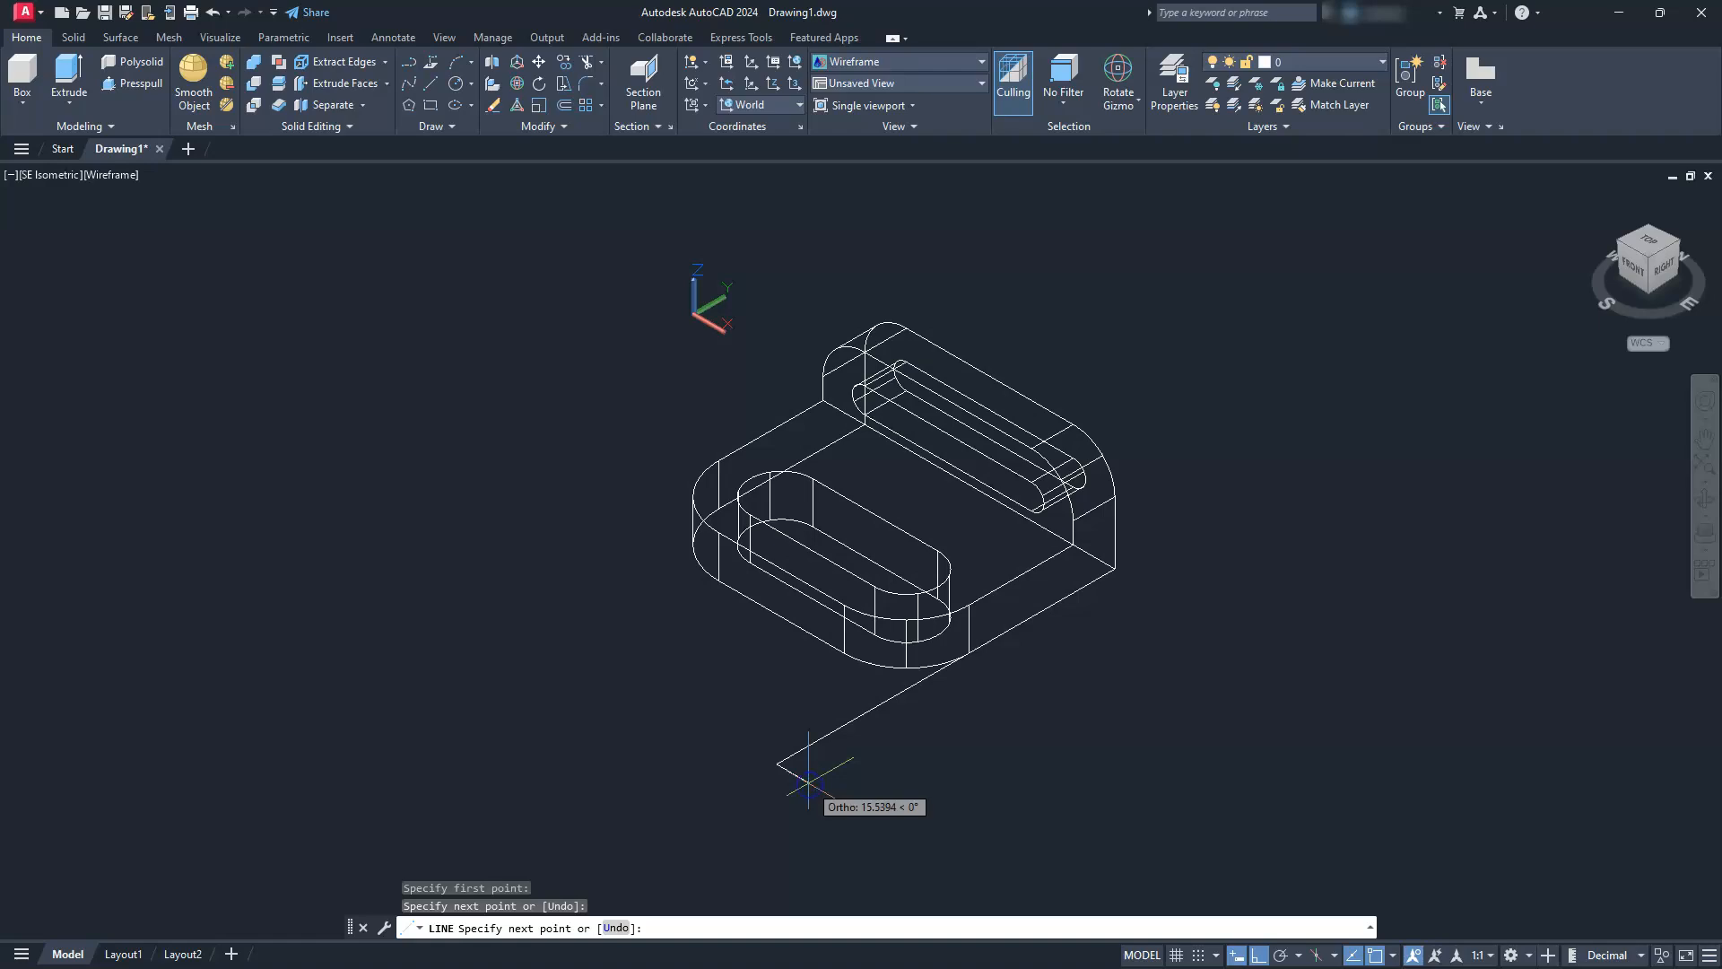
key("Escape")
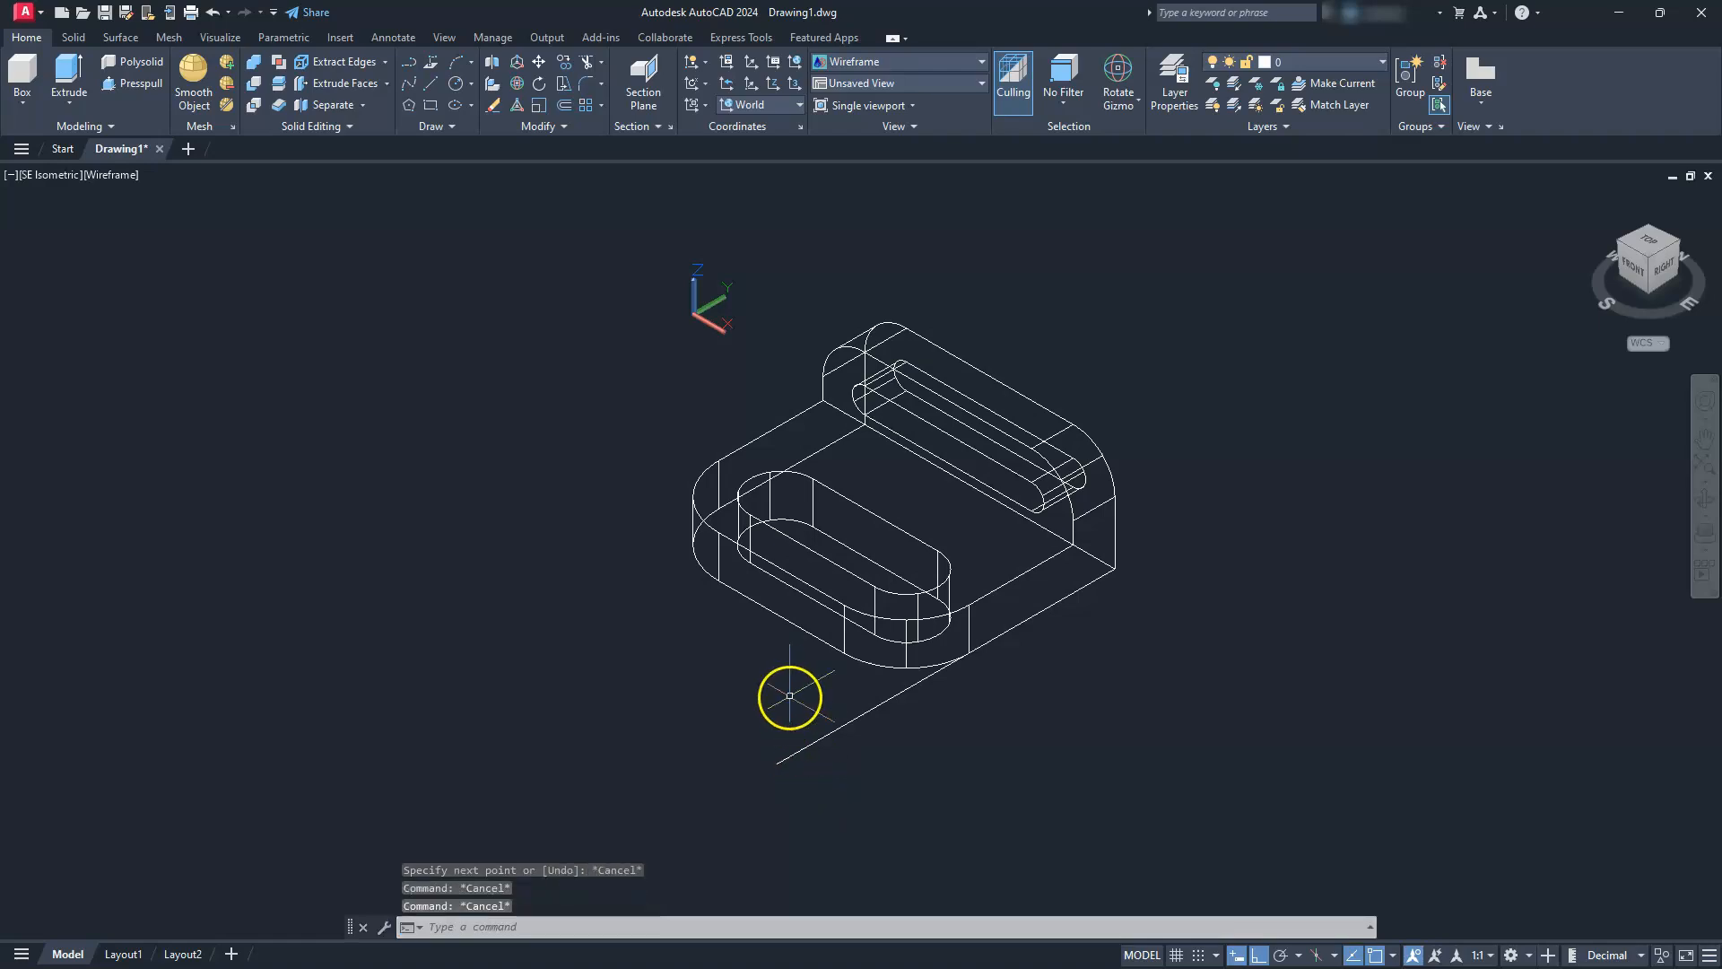
type("l")
key("Return")
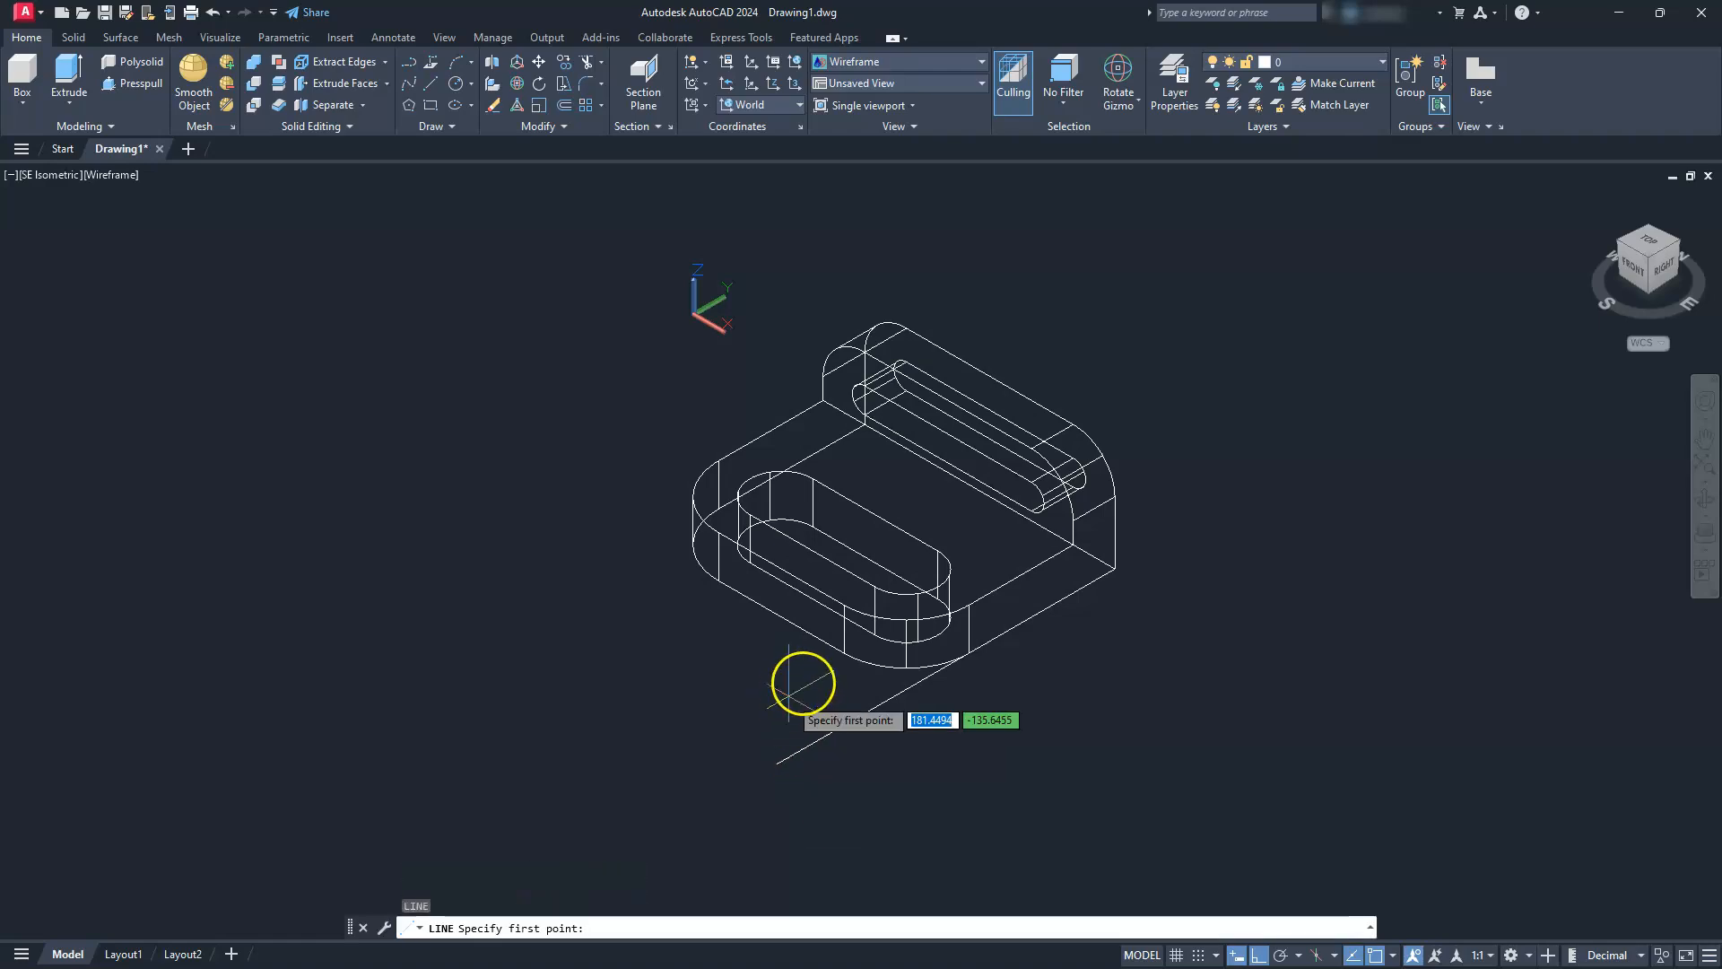
left_click(840, 659)
left_click(1022, 756)
key("Escape")
Draw two crossing lines that extend the base plate's upper edges beyond its other rounded corner, starting at the fillet's tangent points
key("Return")
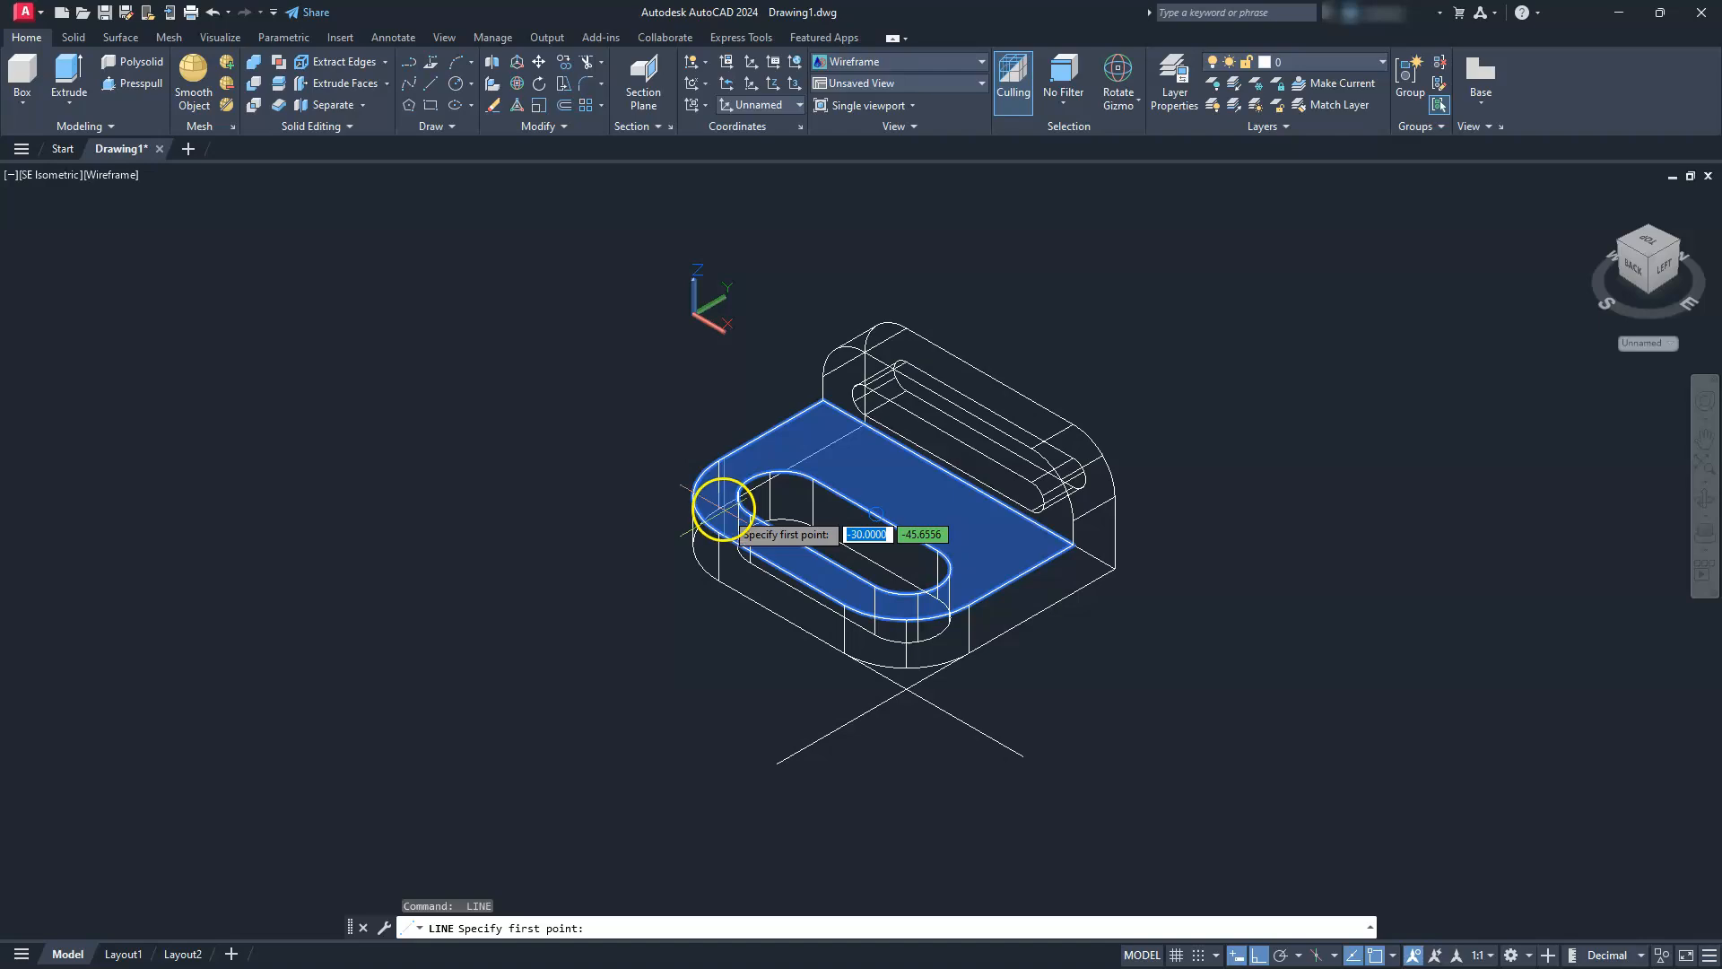
left_click(718, 461)
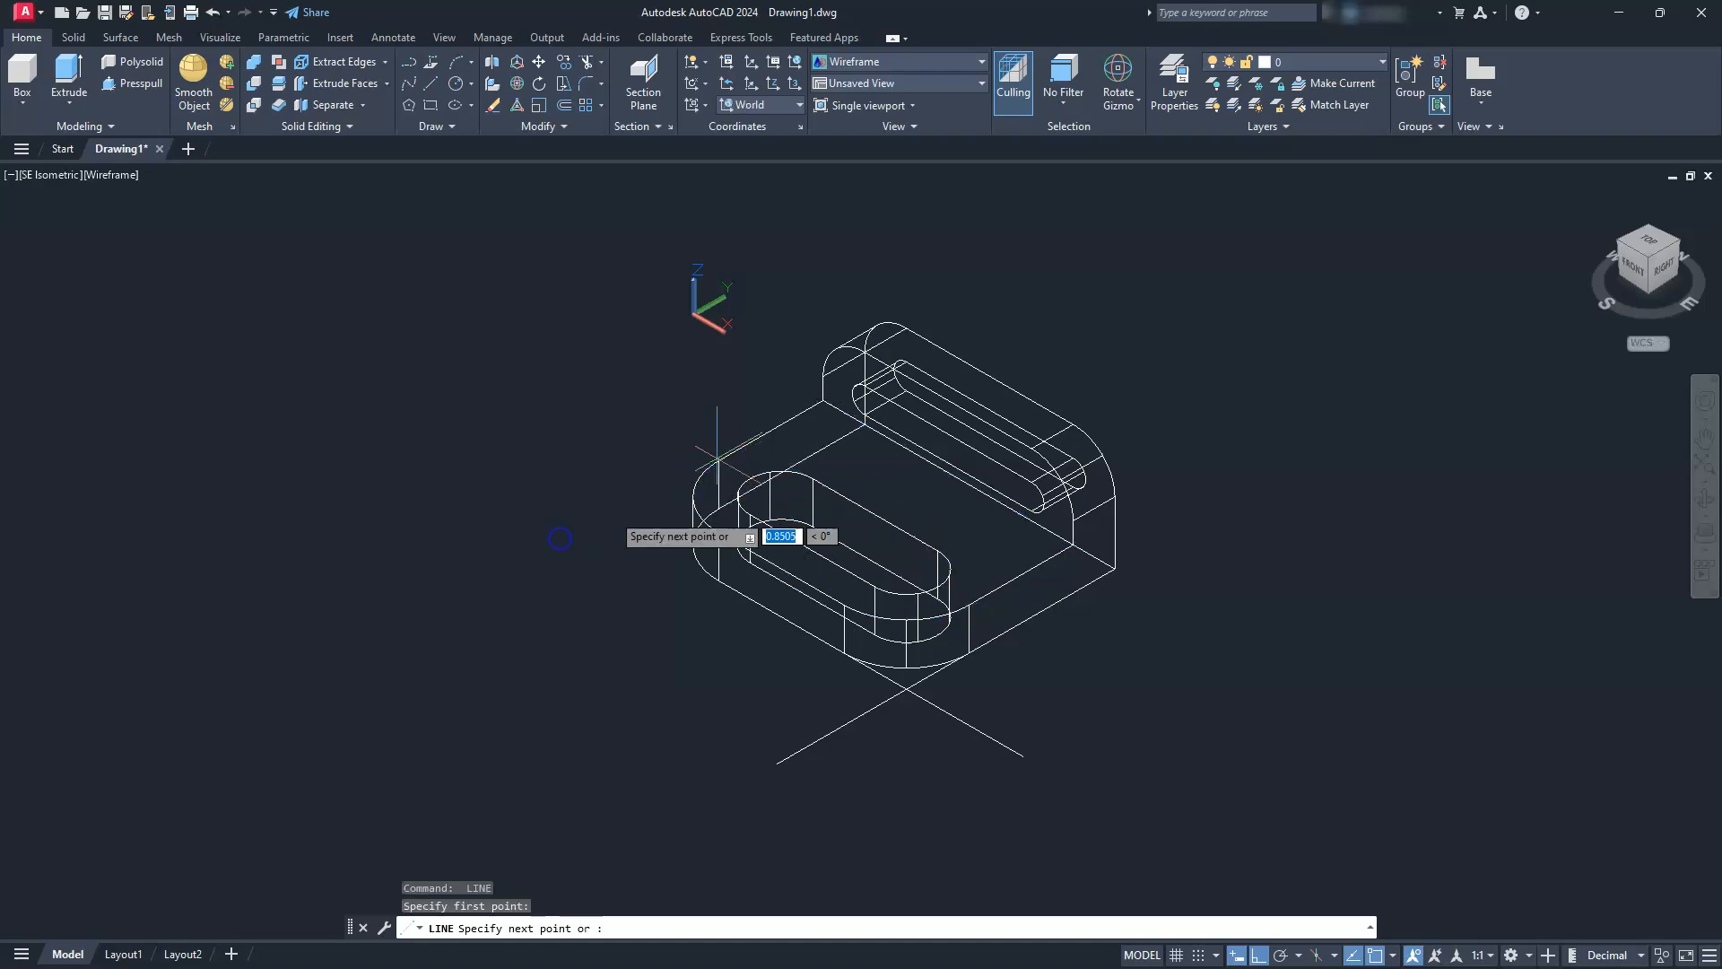
left_click(544, 542)
key("Return")
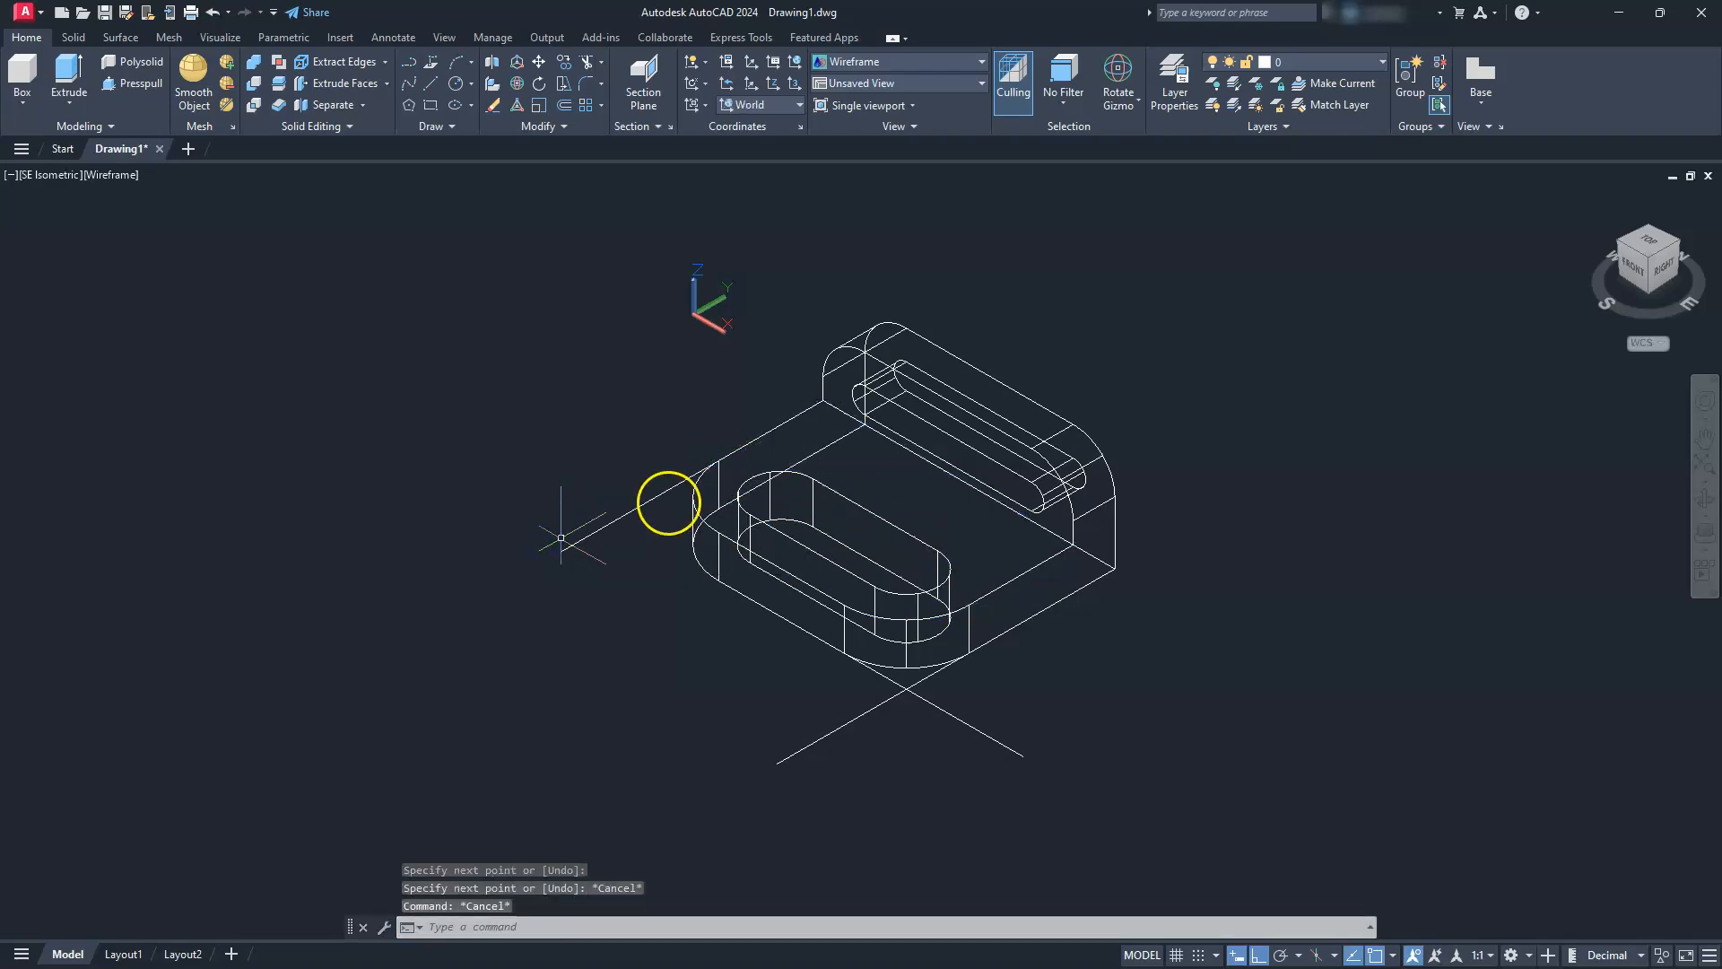
key("Return")
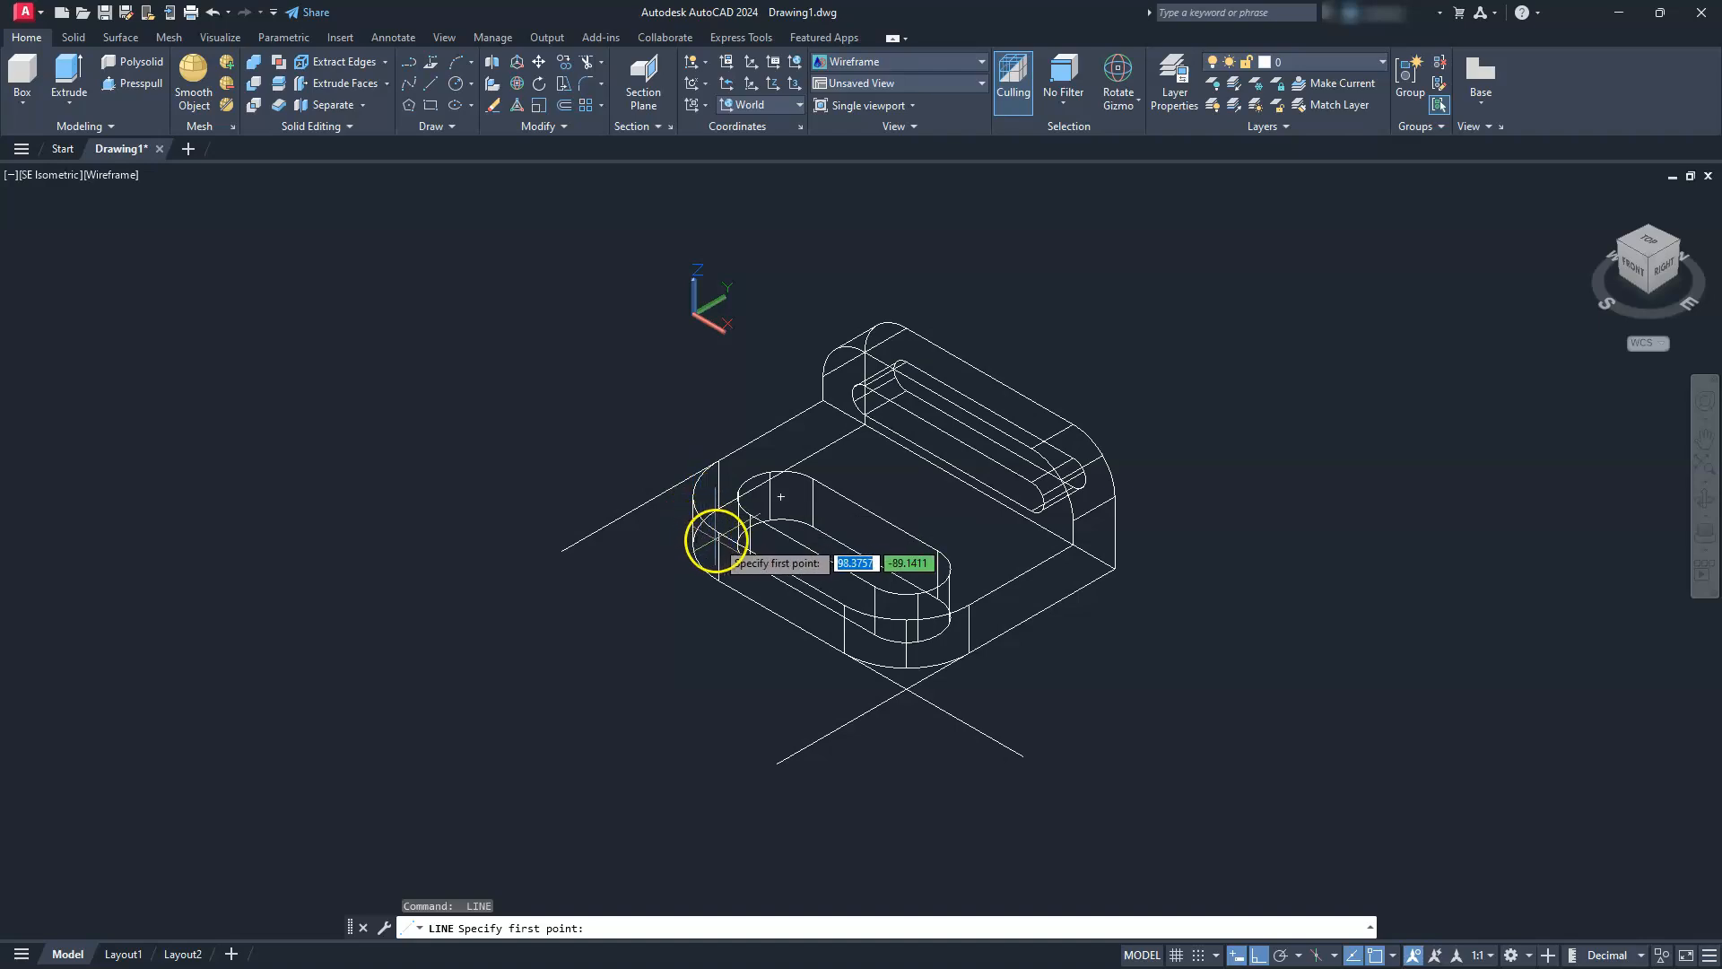
left_click(715, 531)
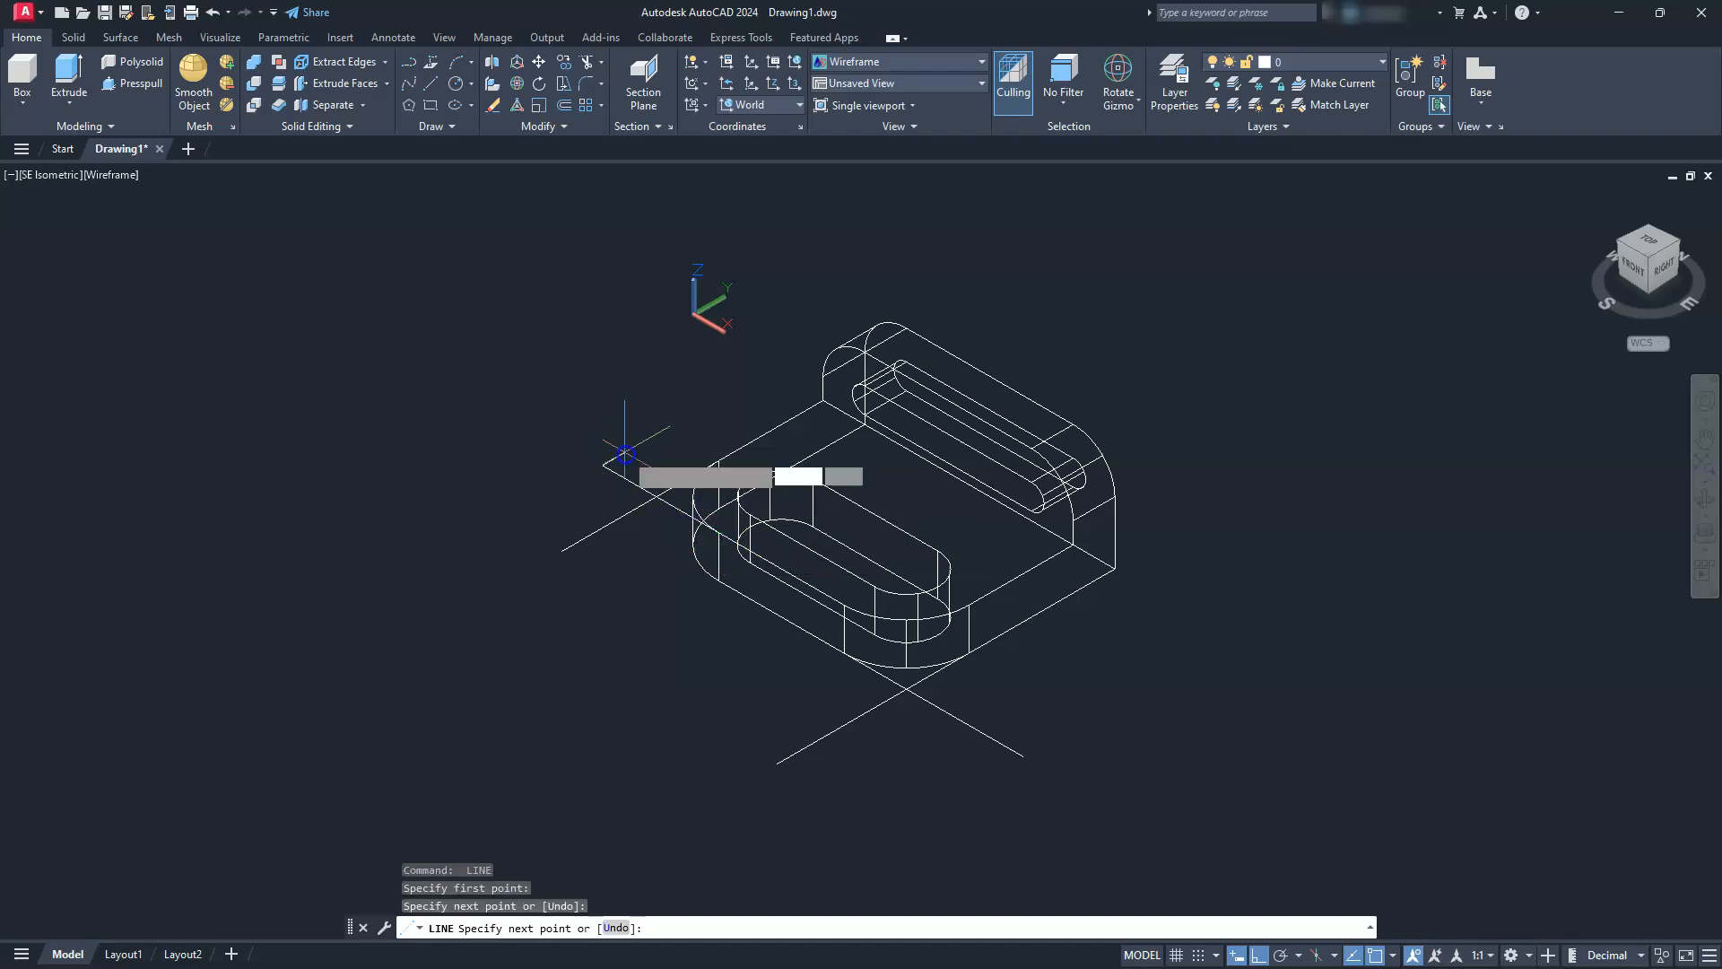
key("Escape")
key("Escape")
key("Escape")
key("Escape")
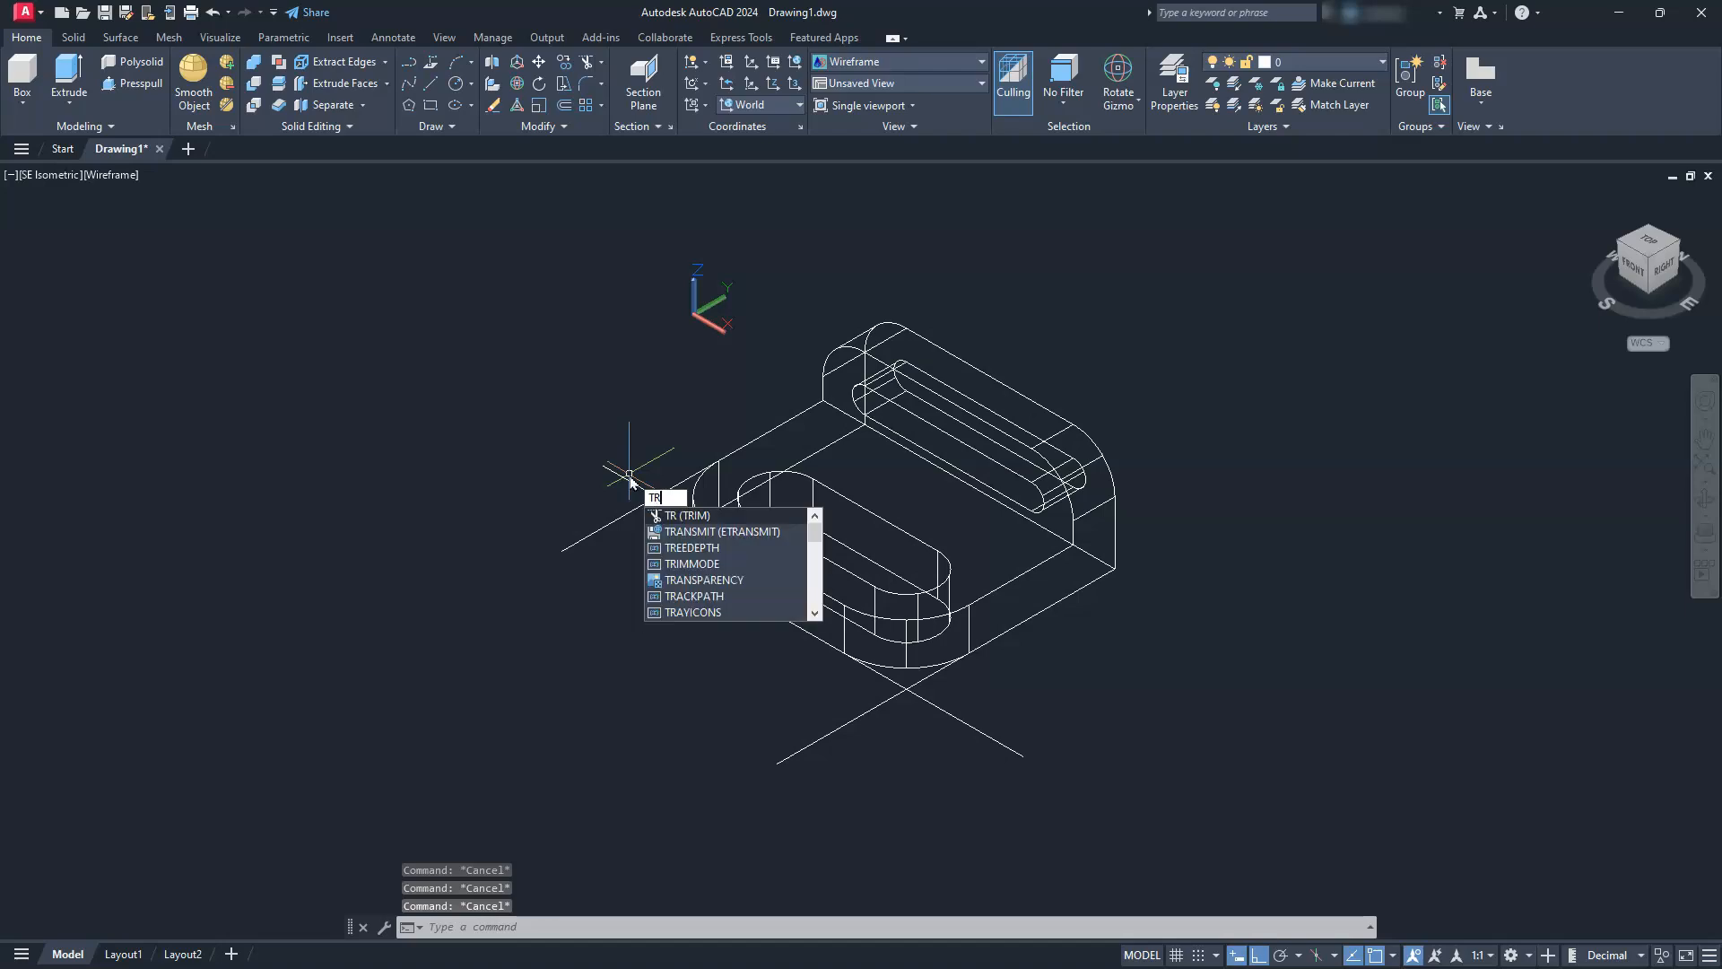
Trim the overhanging line ends at both rounded corners so each pair of lines meets in a sharp corner
key("Return")
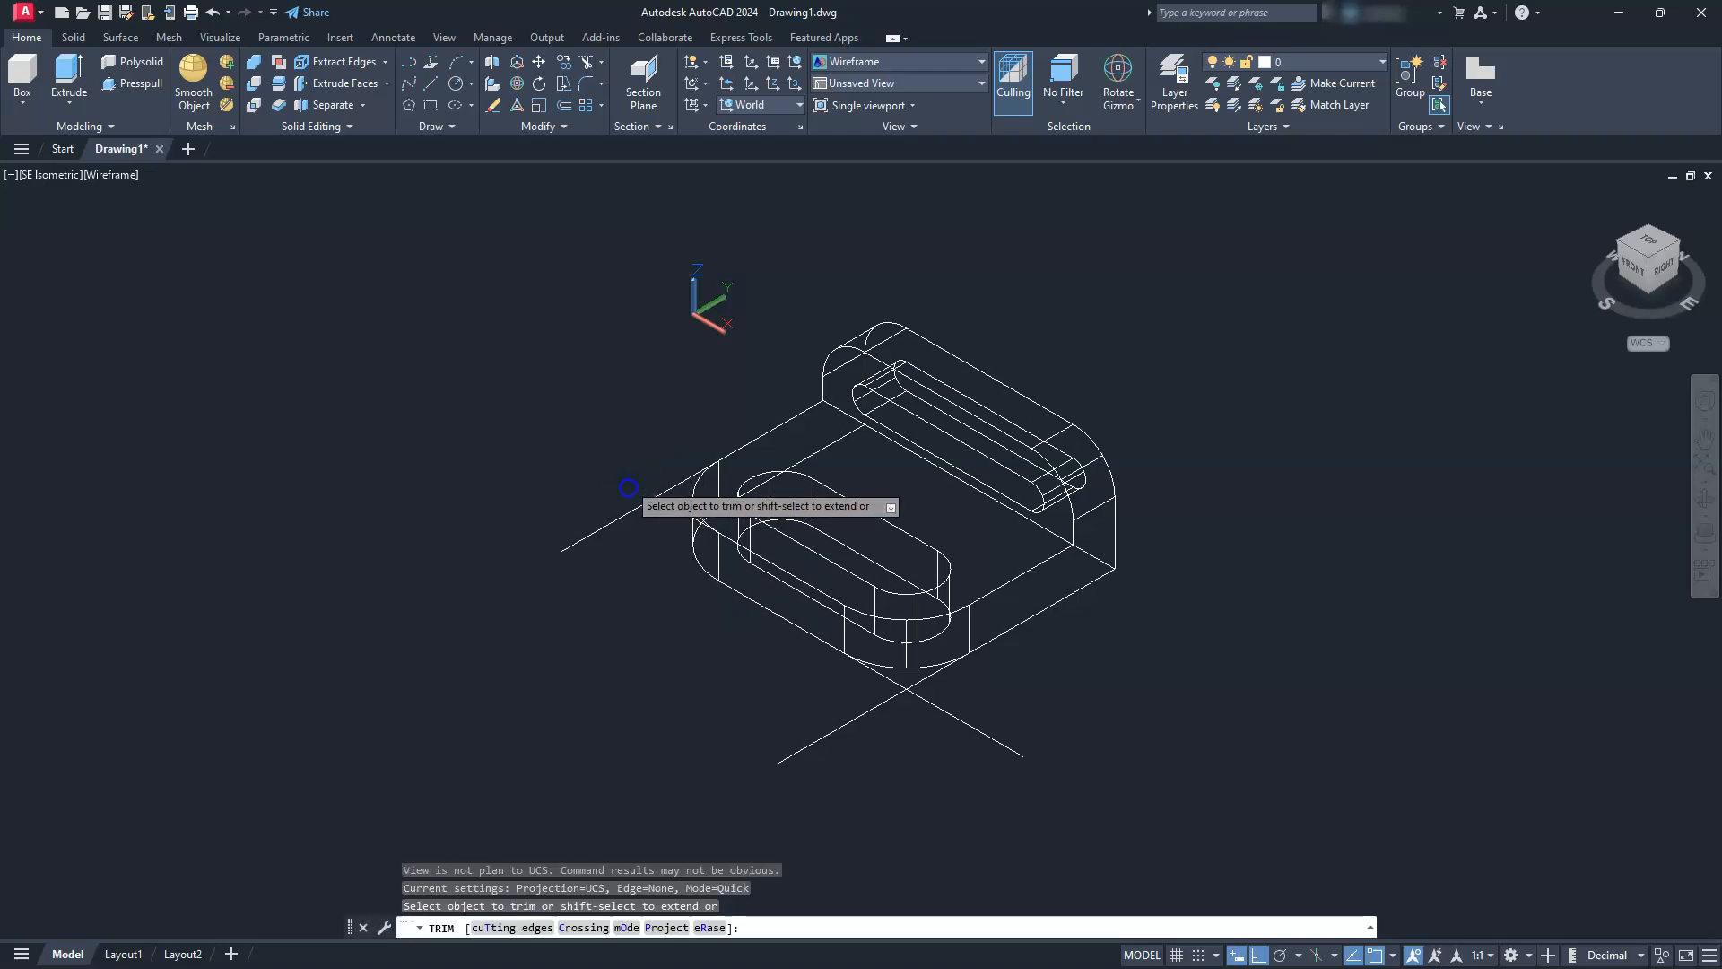
left_click(625, 515)
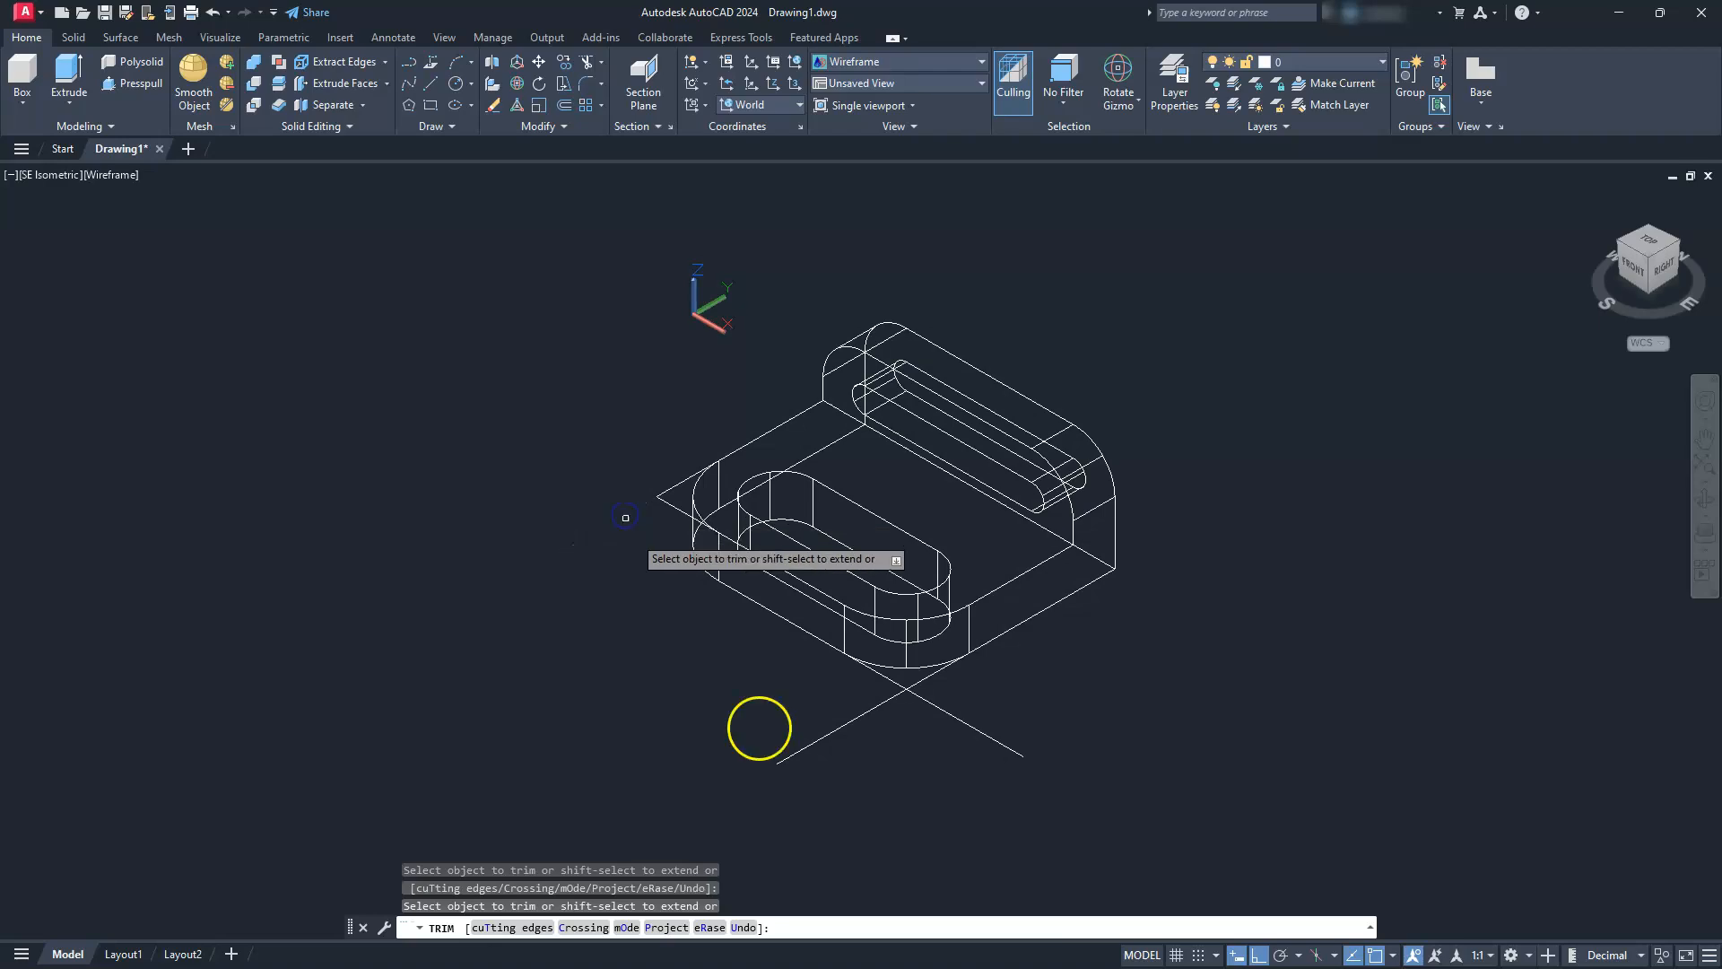
left_click(854, 711)
left_click(945, 713)
key("Escape")
key("Escape")
key("Escape")
Copy the two lower corner lines at the front rounded corner vertically up to the base plate's upper edge
left_click(924, 703)
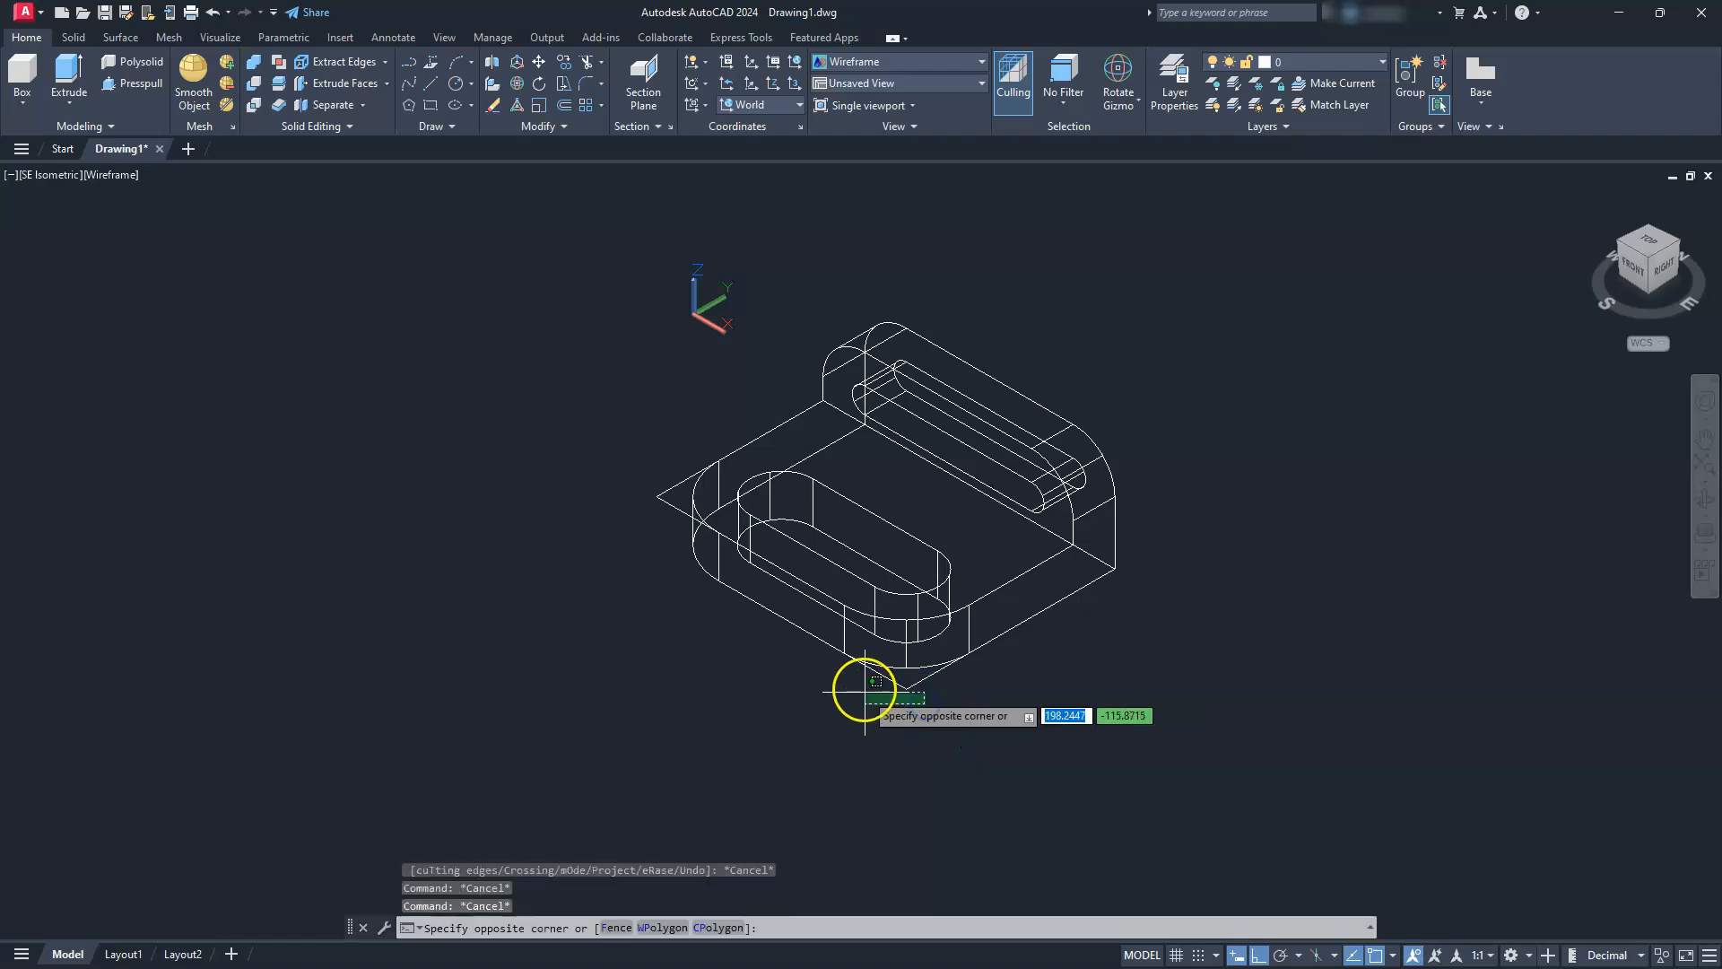
left_click(861, 679)
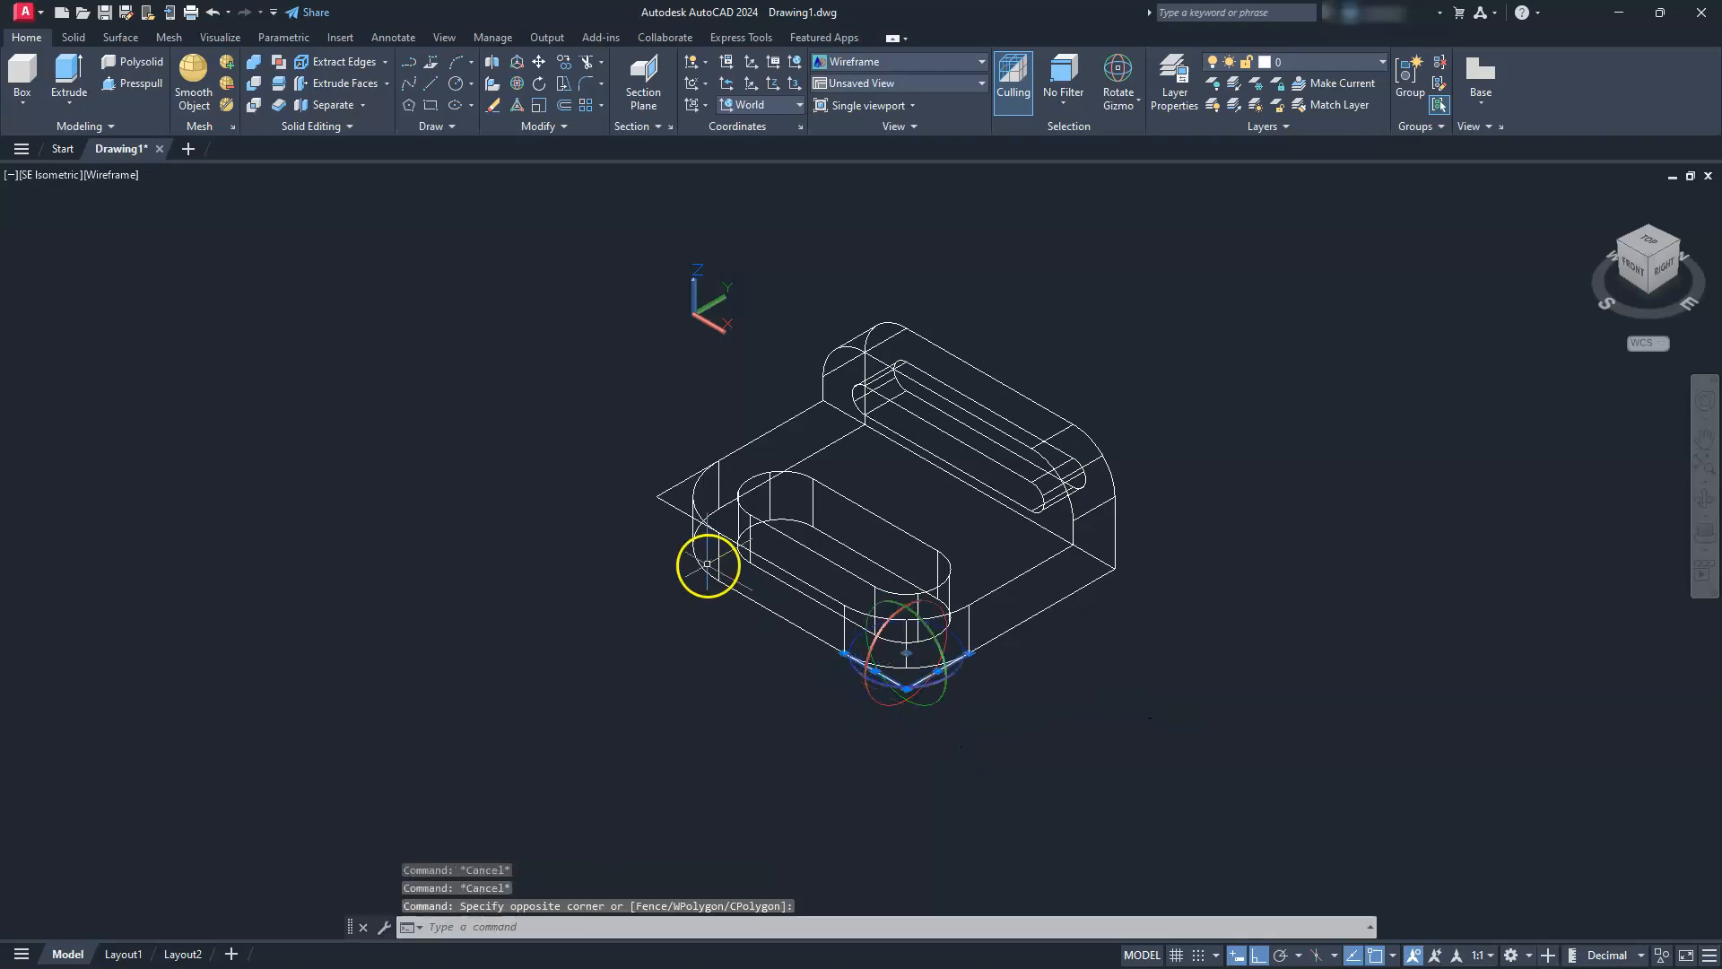
left_click(516, 75)
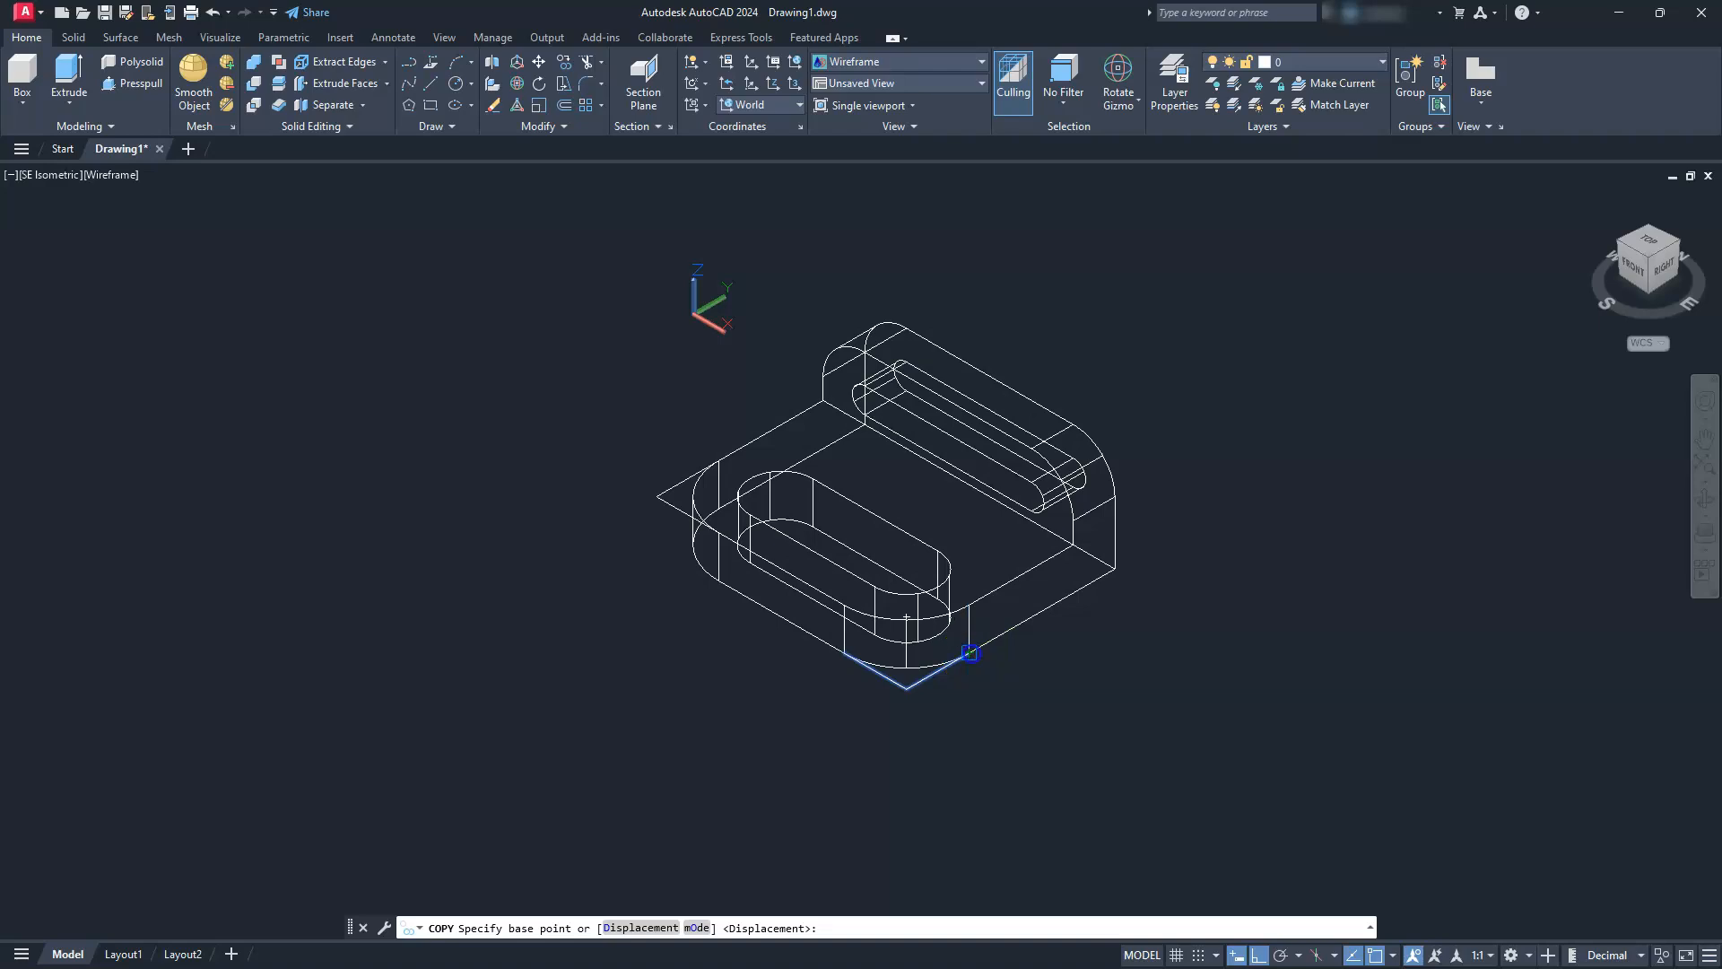
left_click(969, 653)
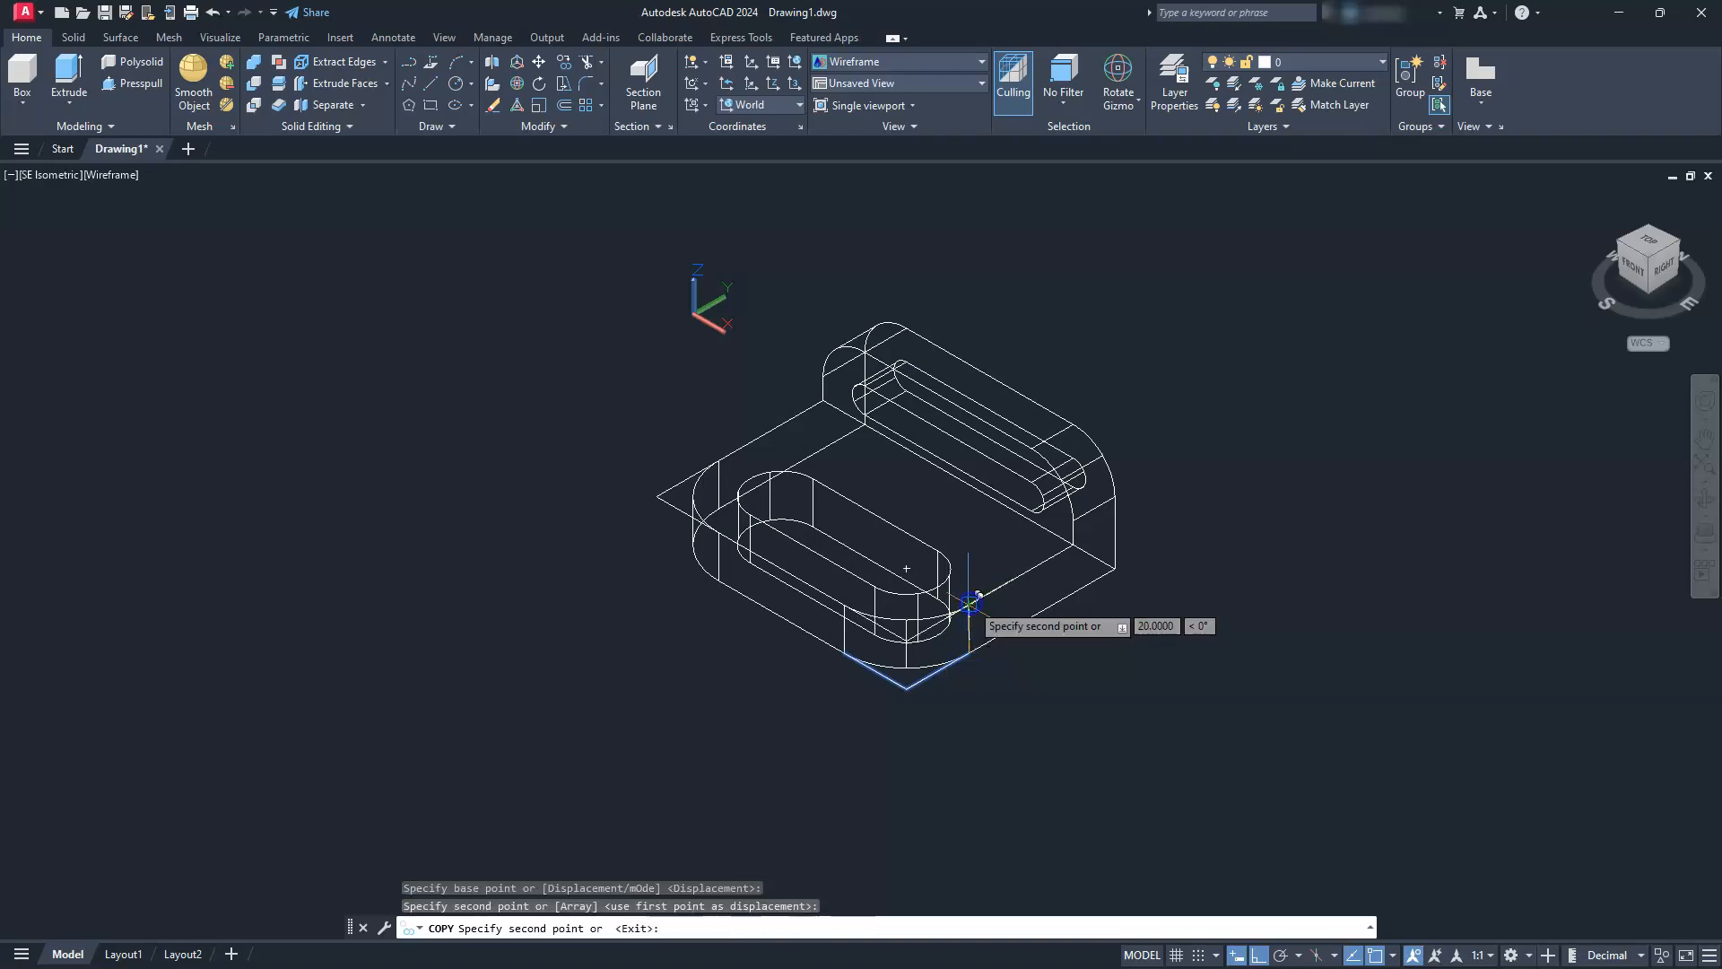
key("Escape")
key("Escape")
key("Escape")
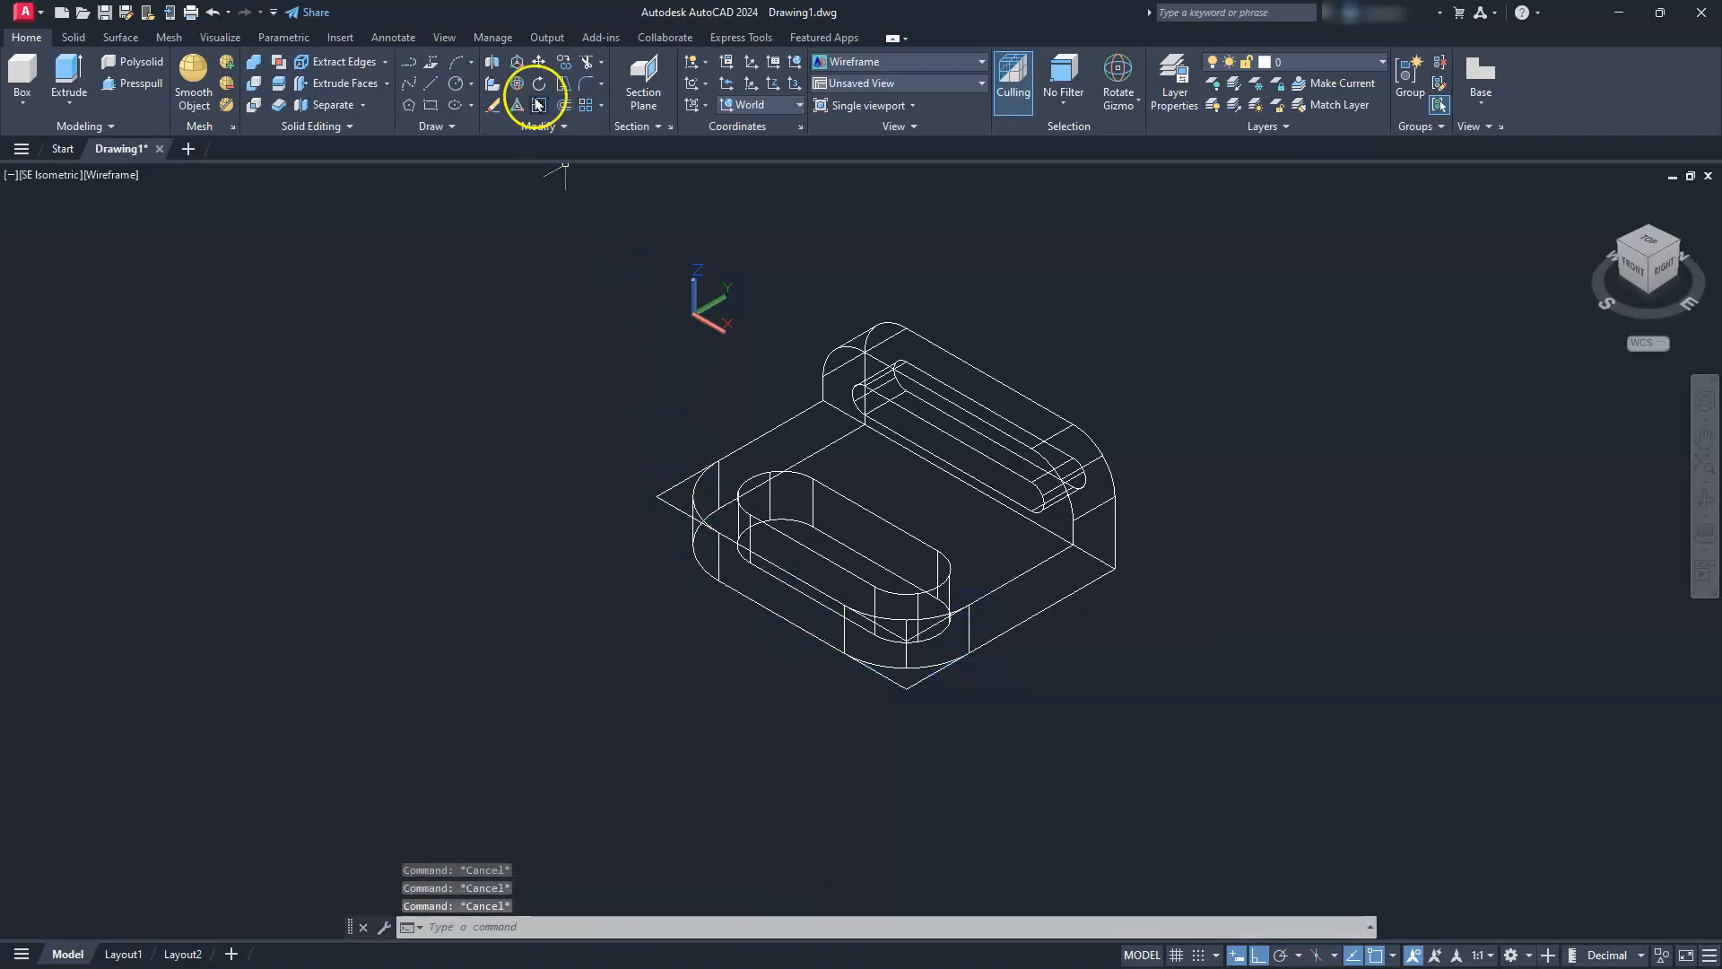
Copy the two upper corner lines at the base plate's left rounded corner straight down to the plate's lower edge
key("Return")
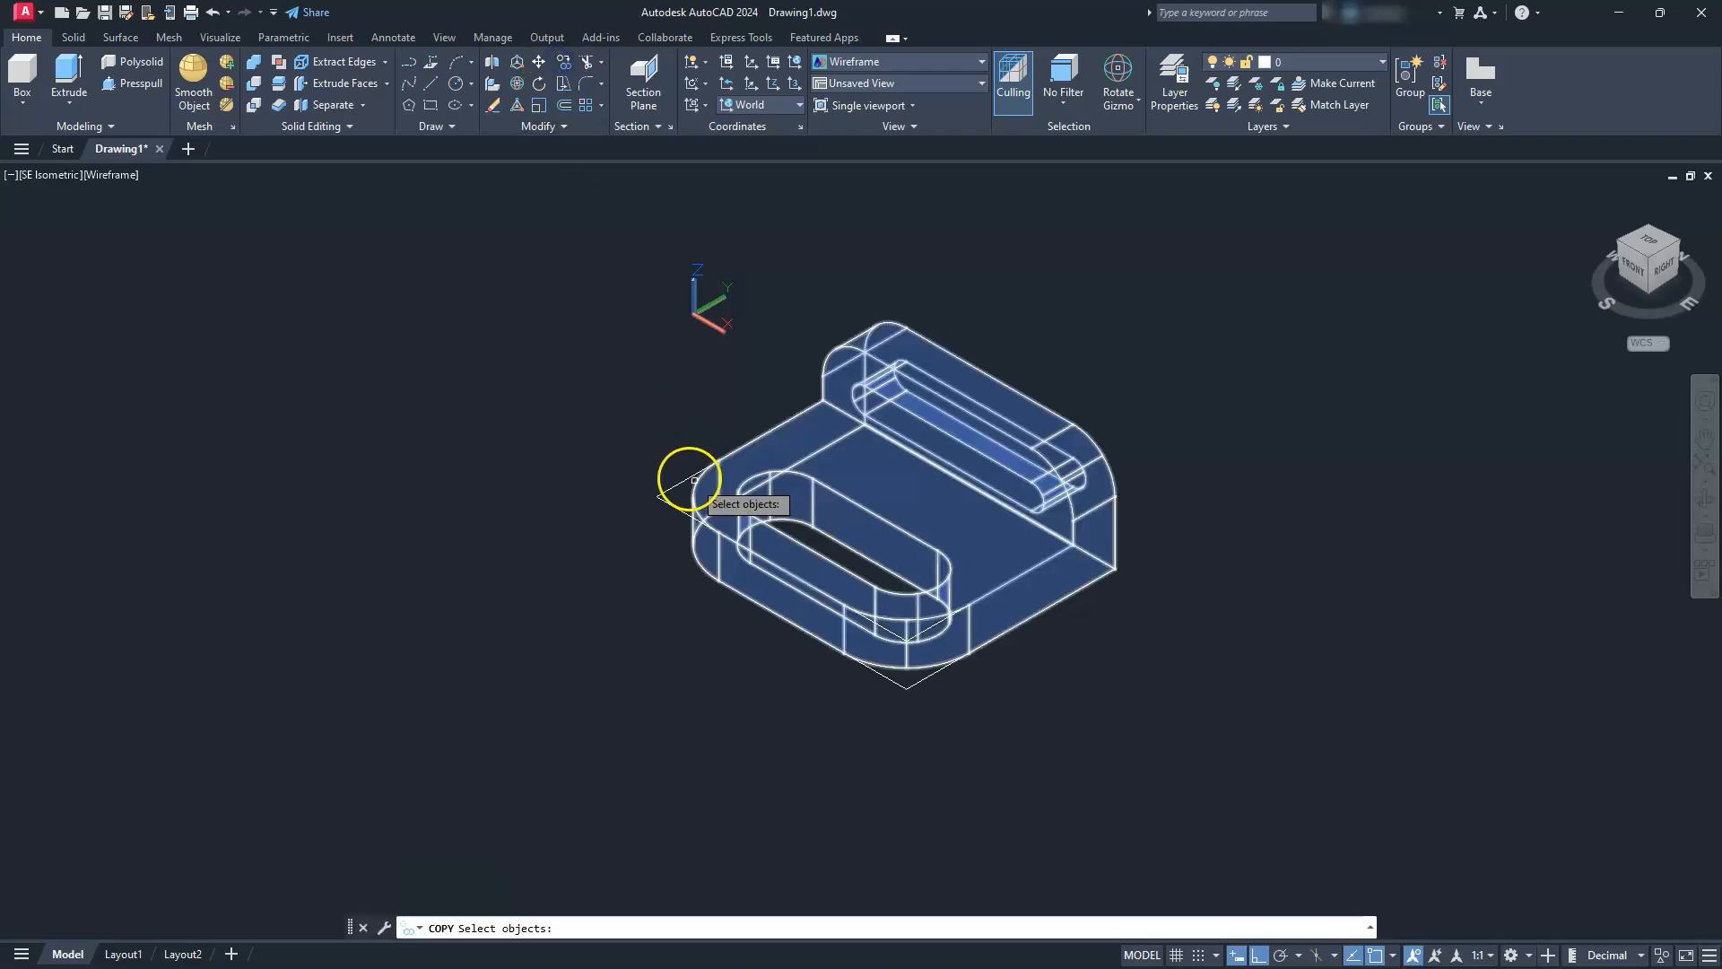
scroll(690, 484, "up", 4)
left_click(638, 434)
left_click(609, 525)
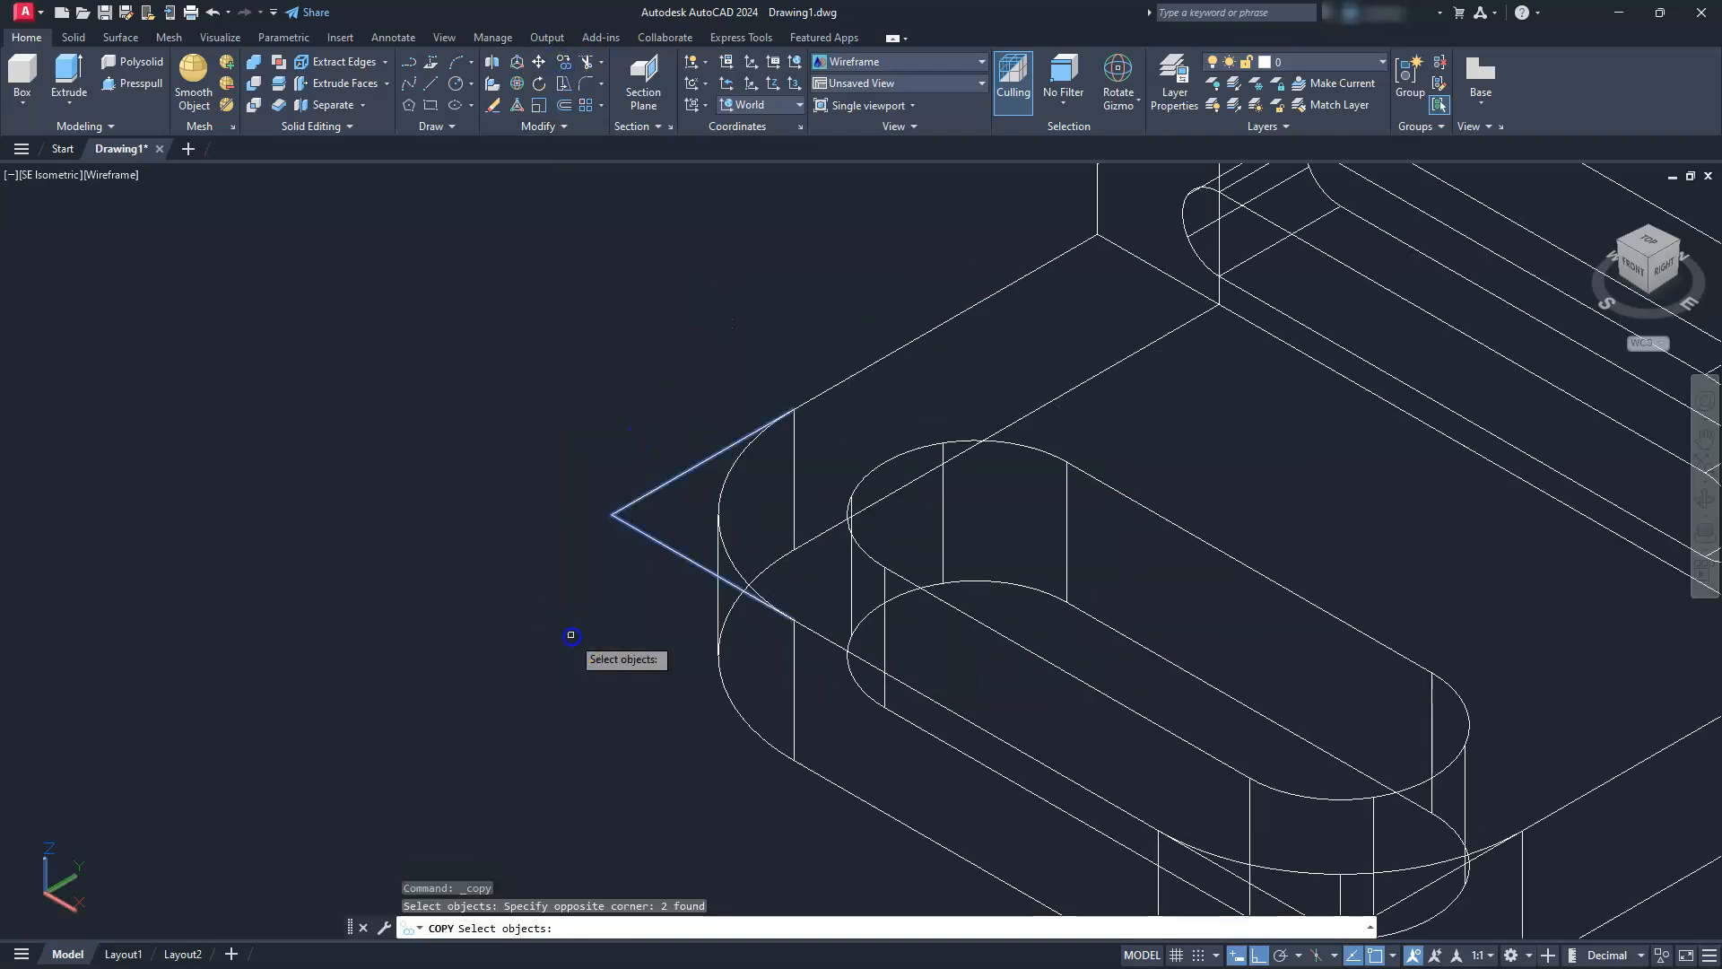
key("Return")
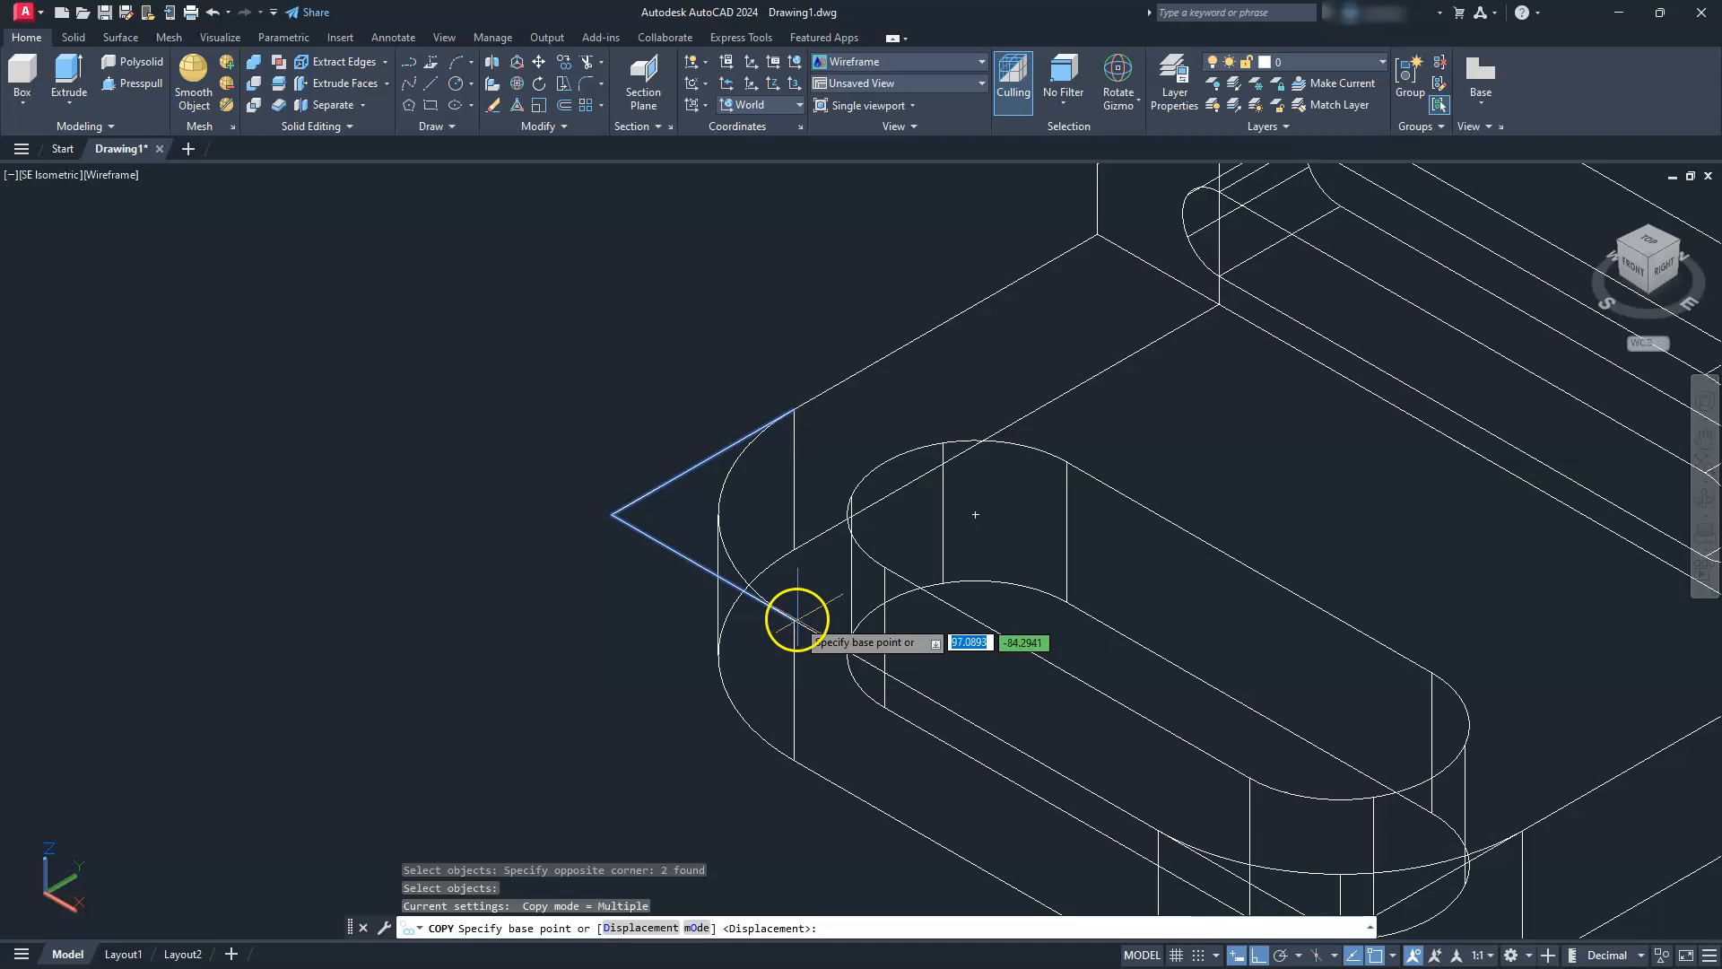
left_click(795, 620)
left_click(789, 765)
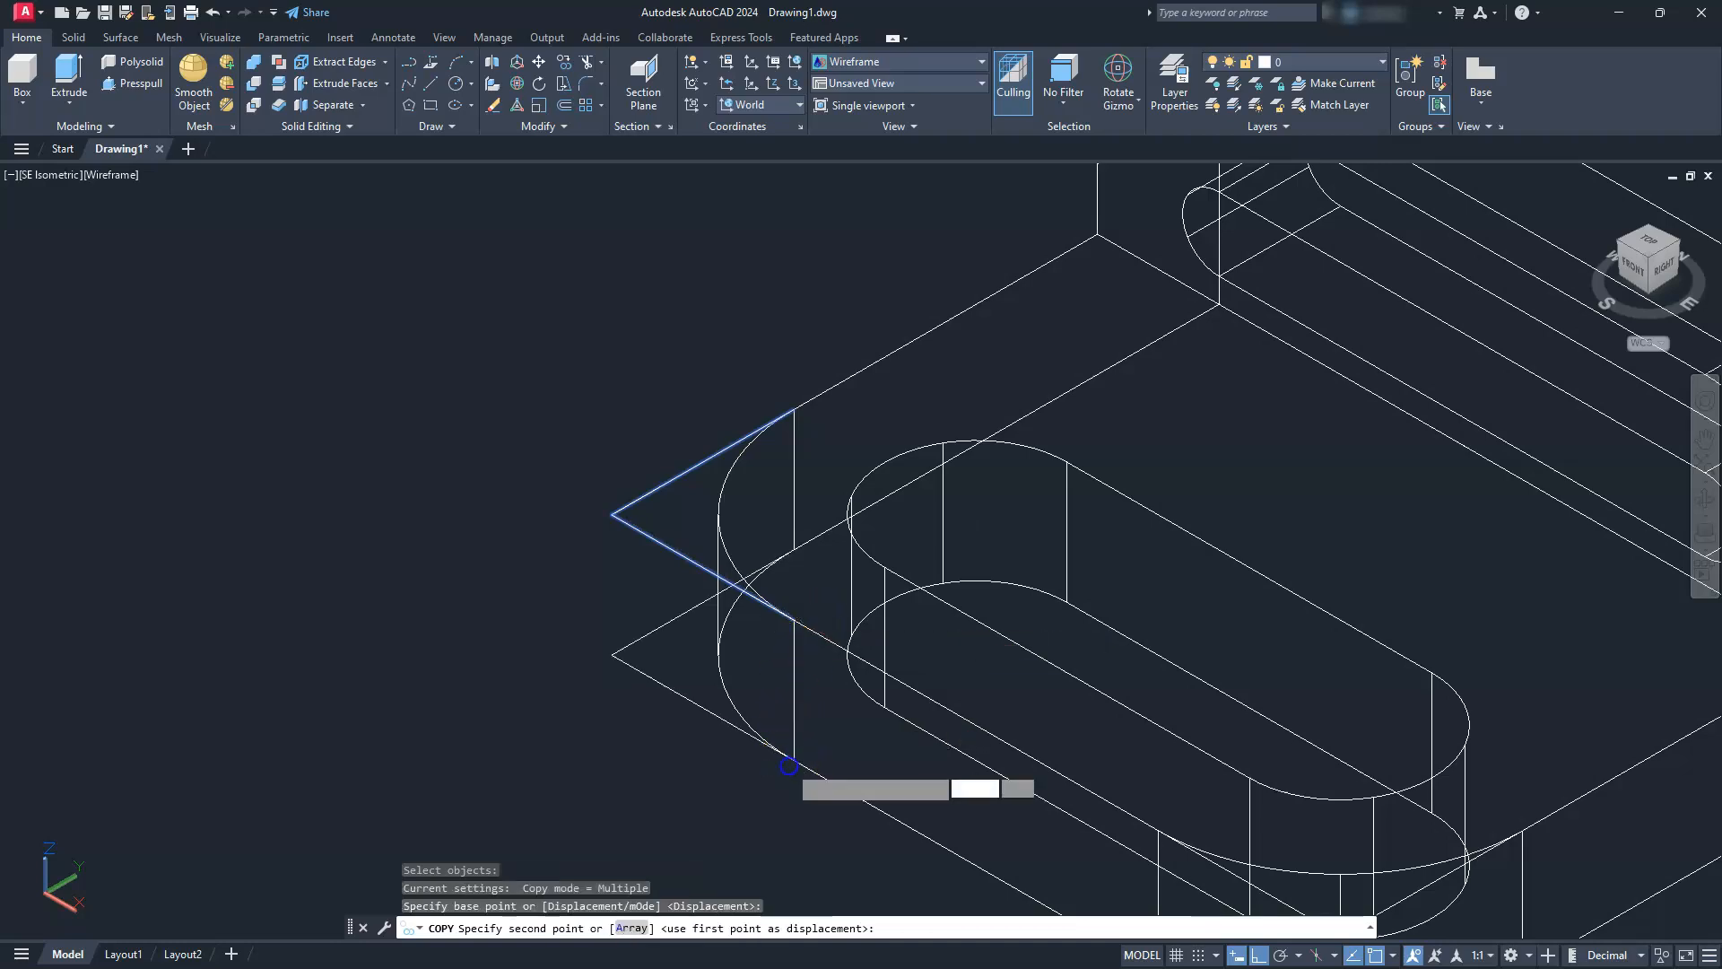
key("Escape")
scroll(635, 556, "down", 3)
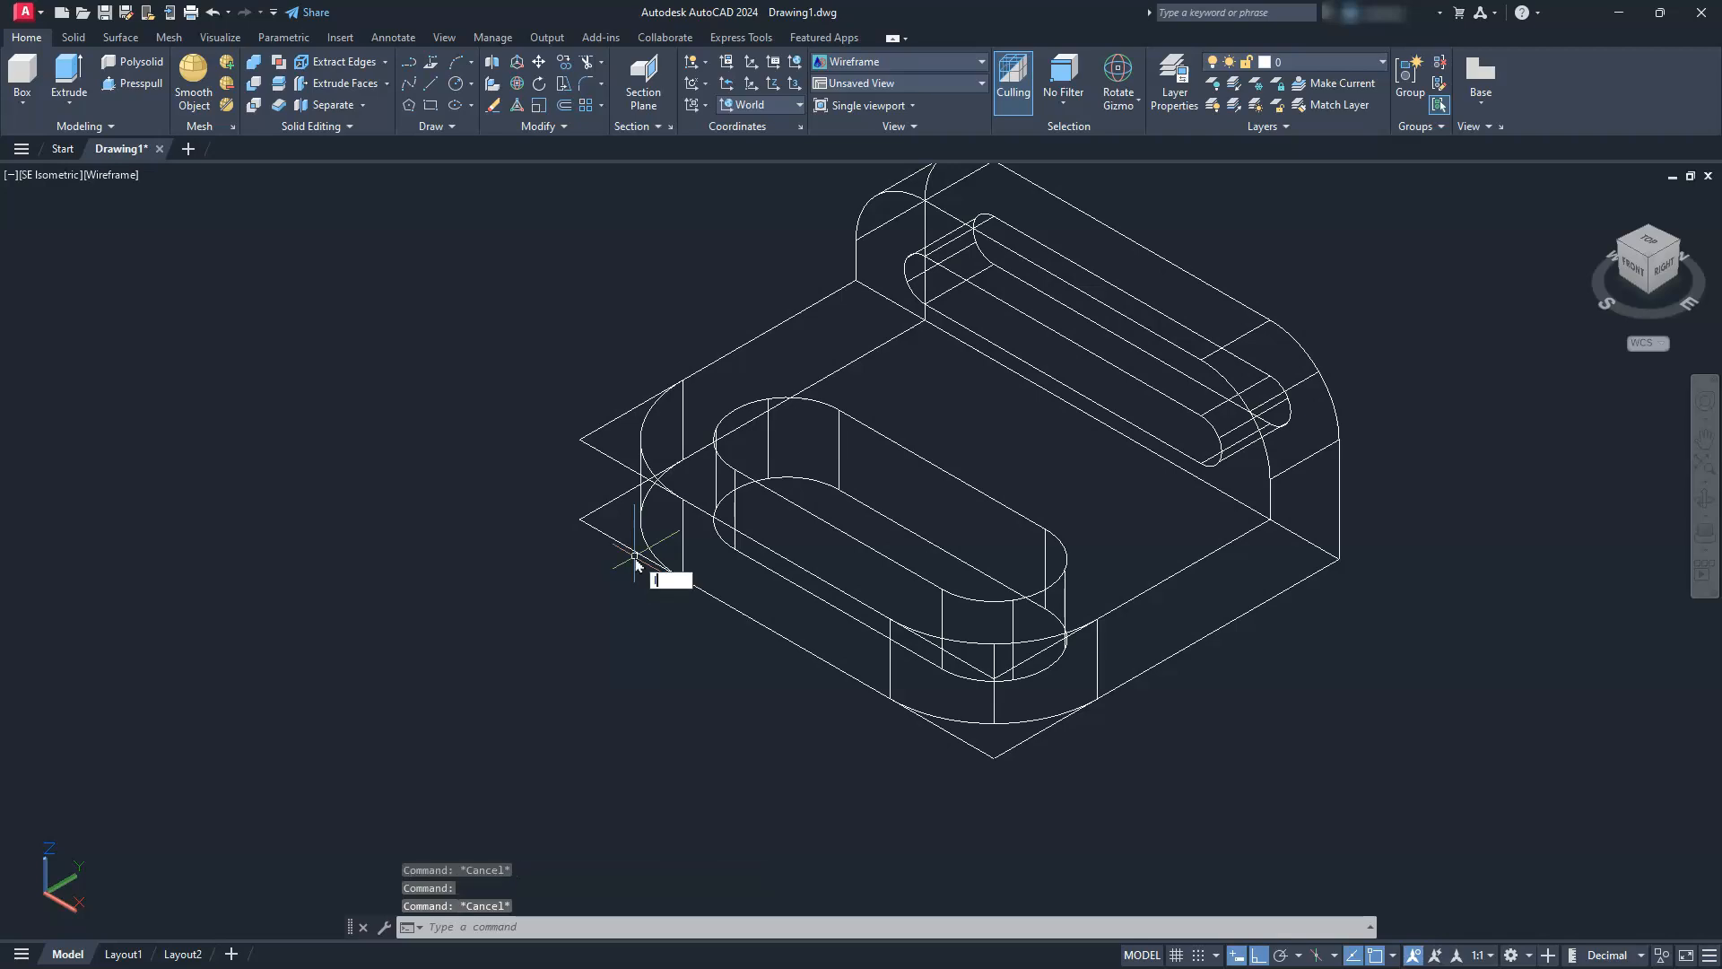
Draw a vertical line joining the lower and upper sharp corners at the base plate's left rounded corner
type("l")
key("Return")
left_click(580, 518)
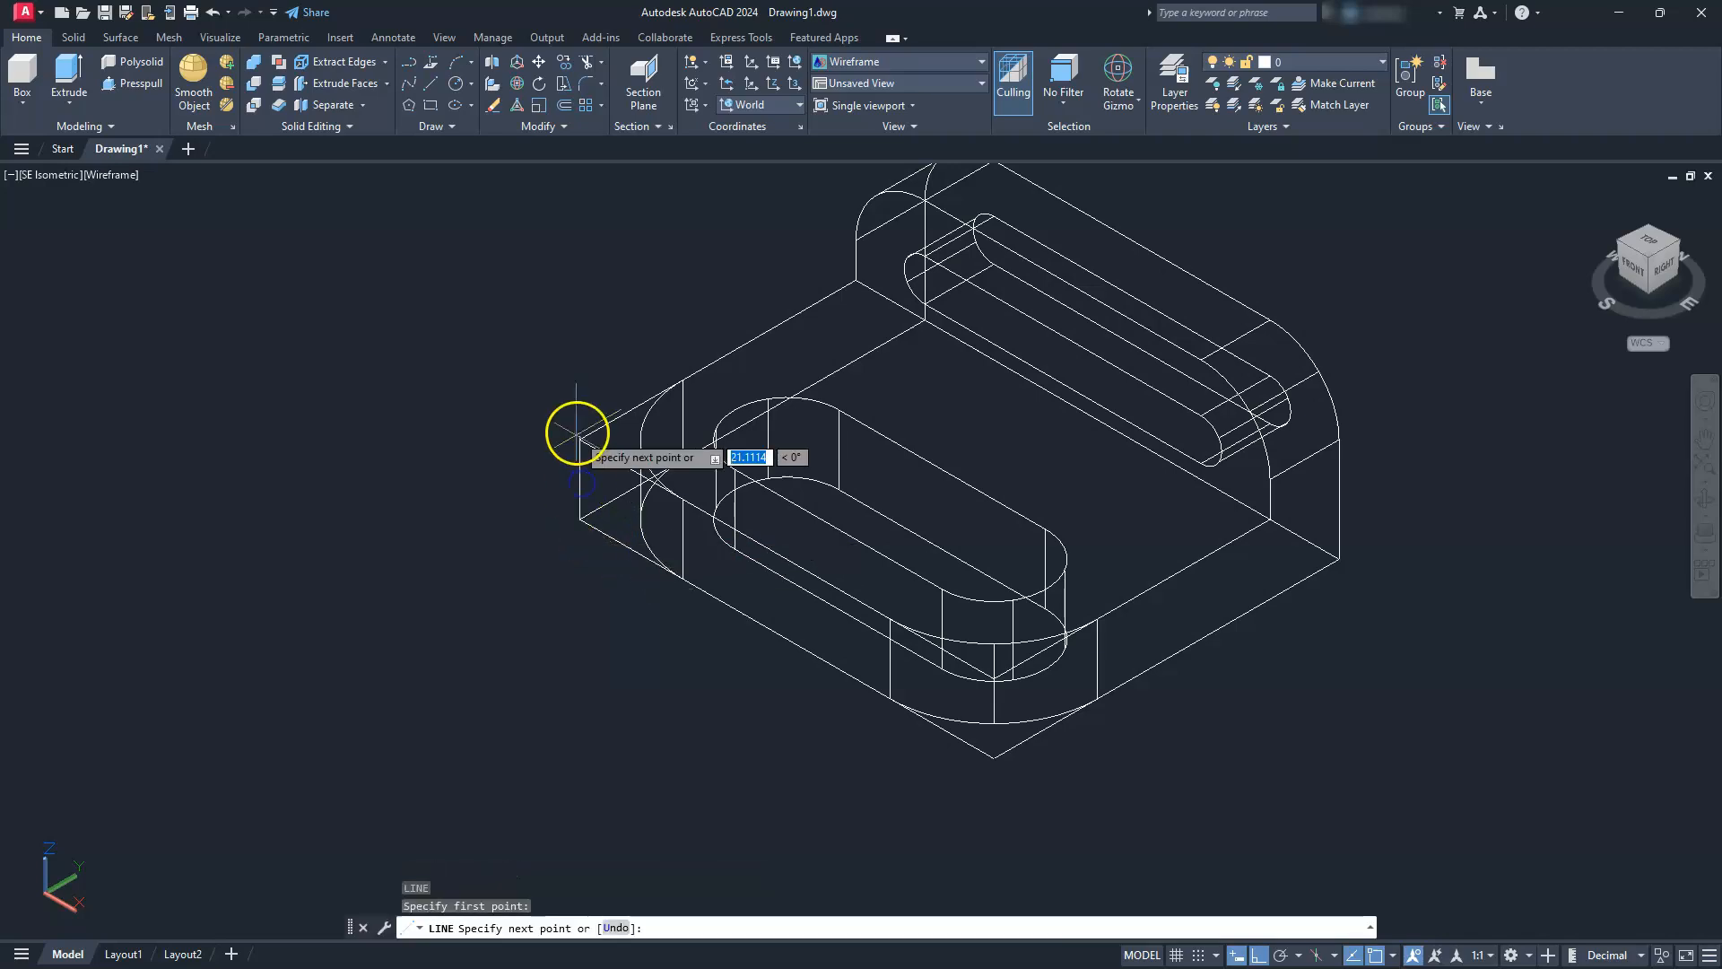
left_click(576, 435)
key("Escape")
Draw a vertical line from the lower sharp corner to the upper one at the base plate's front rounded corner
type("l")
key("Return")
left_click(992, 758)
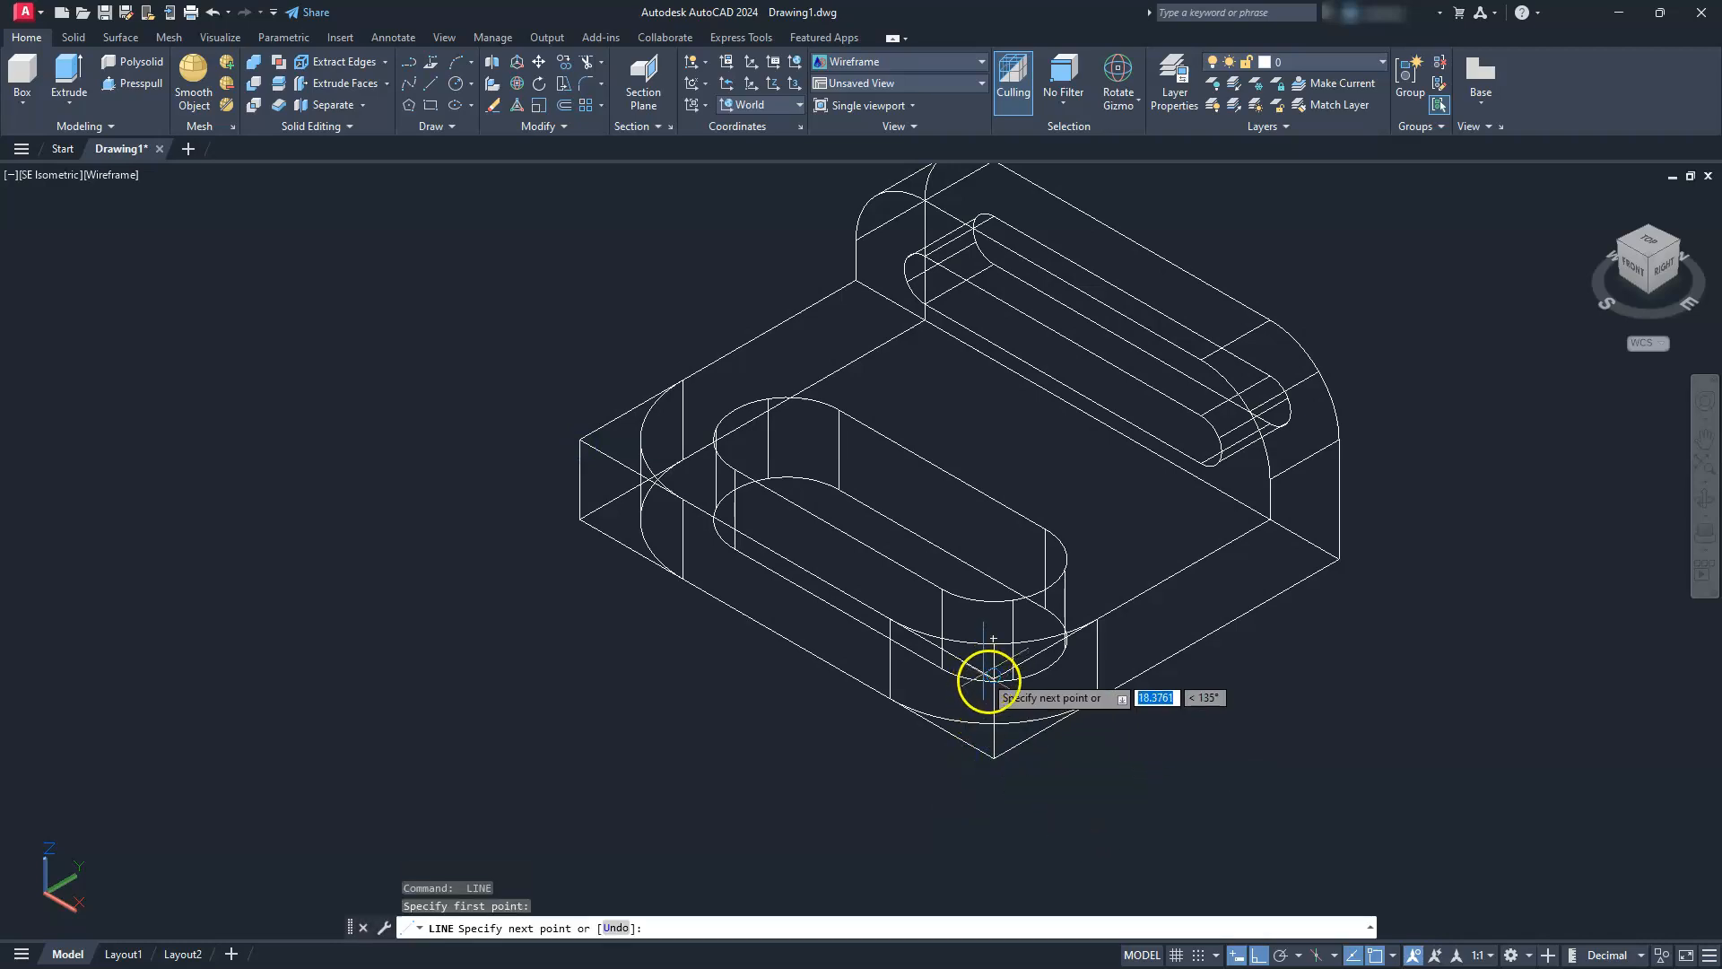
scroll(986, 679, "up", 5)
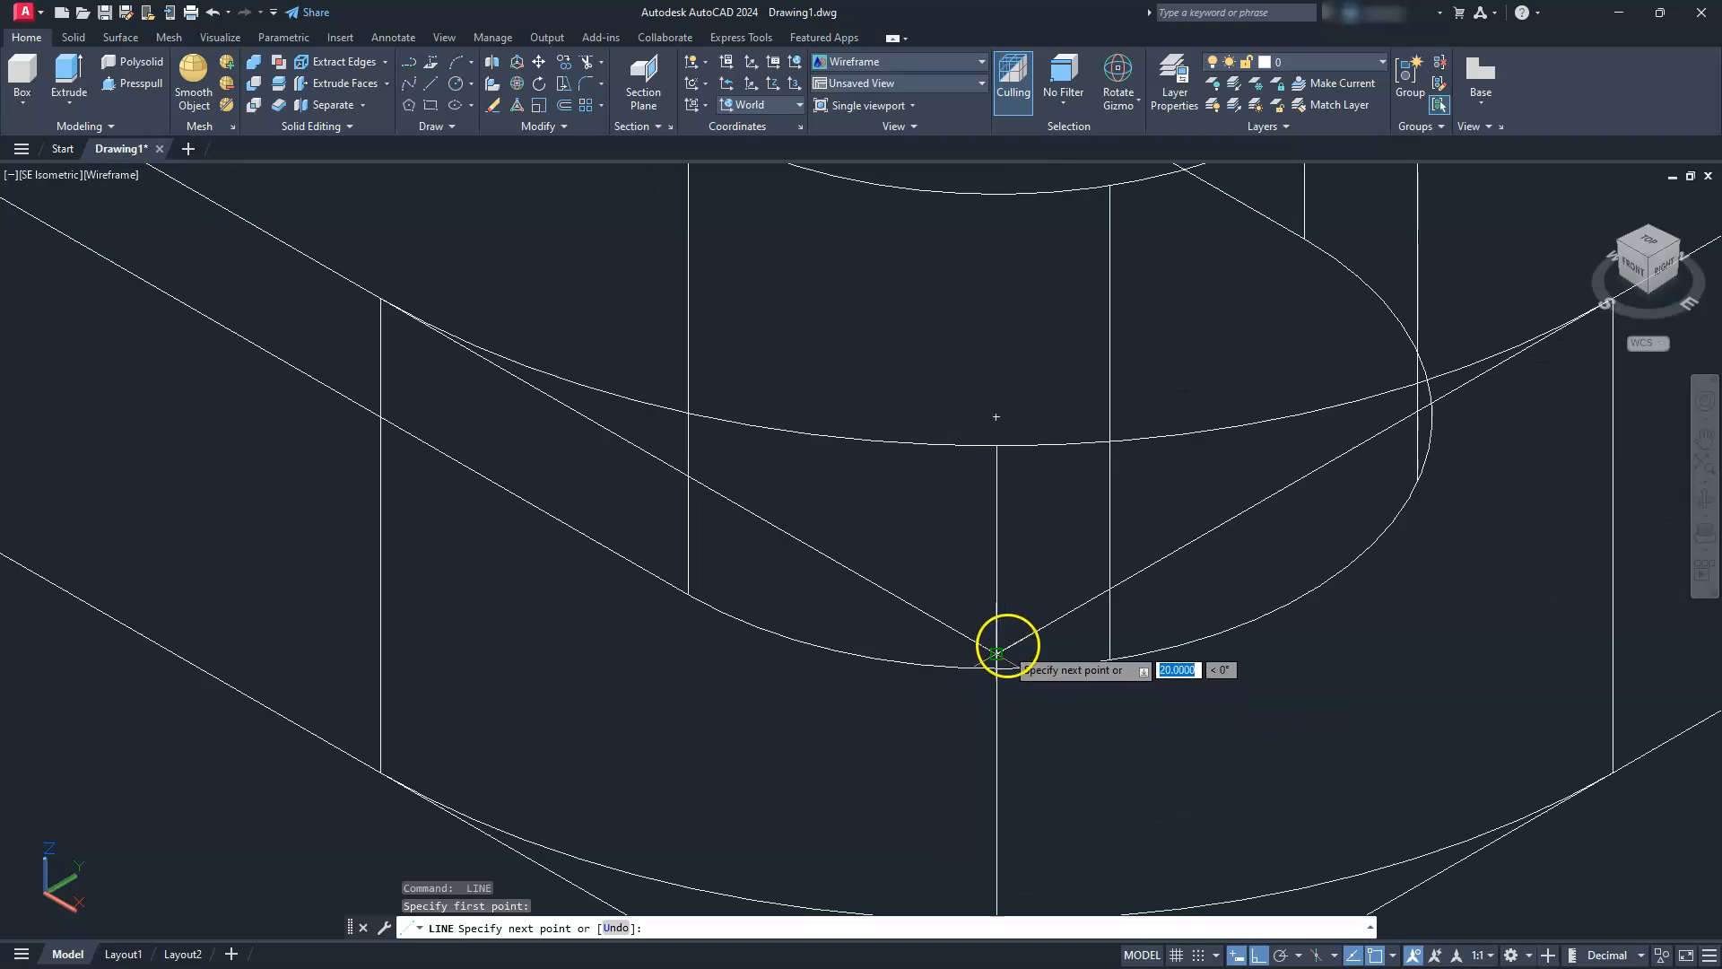
key("Escape")
key("Escape")
key("Escape")
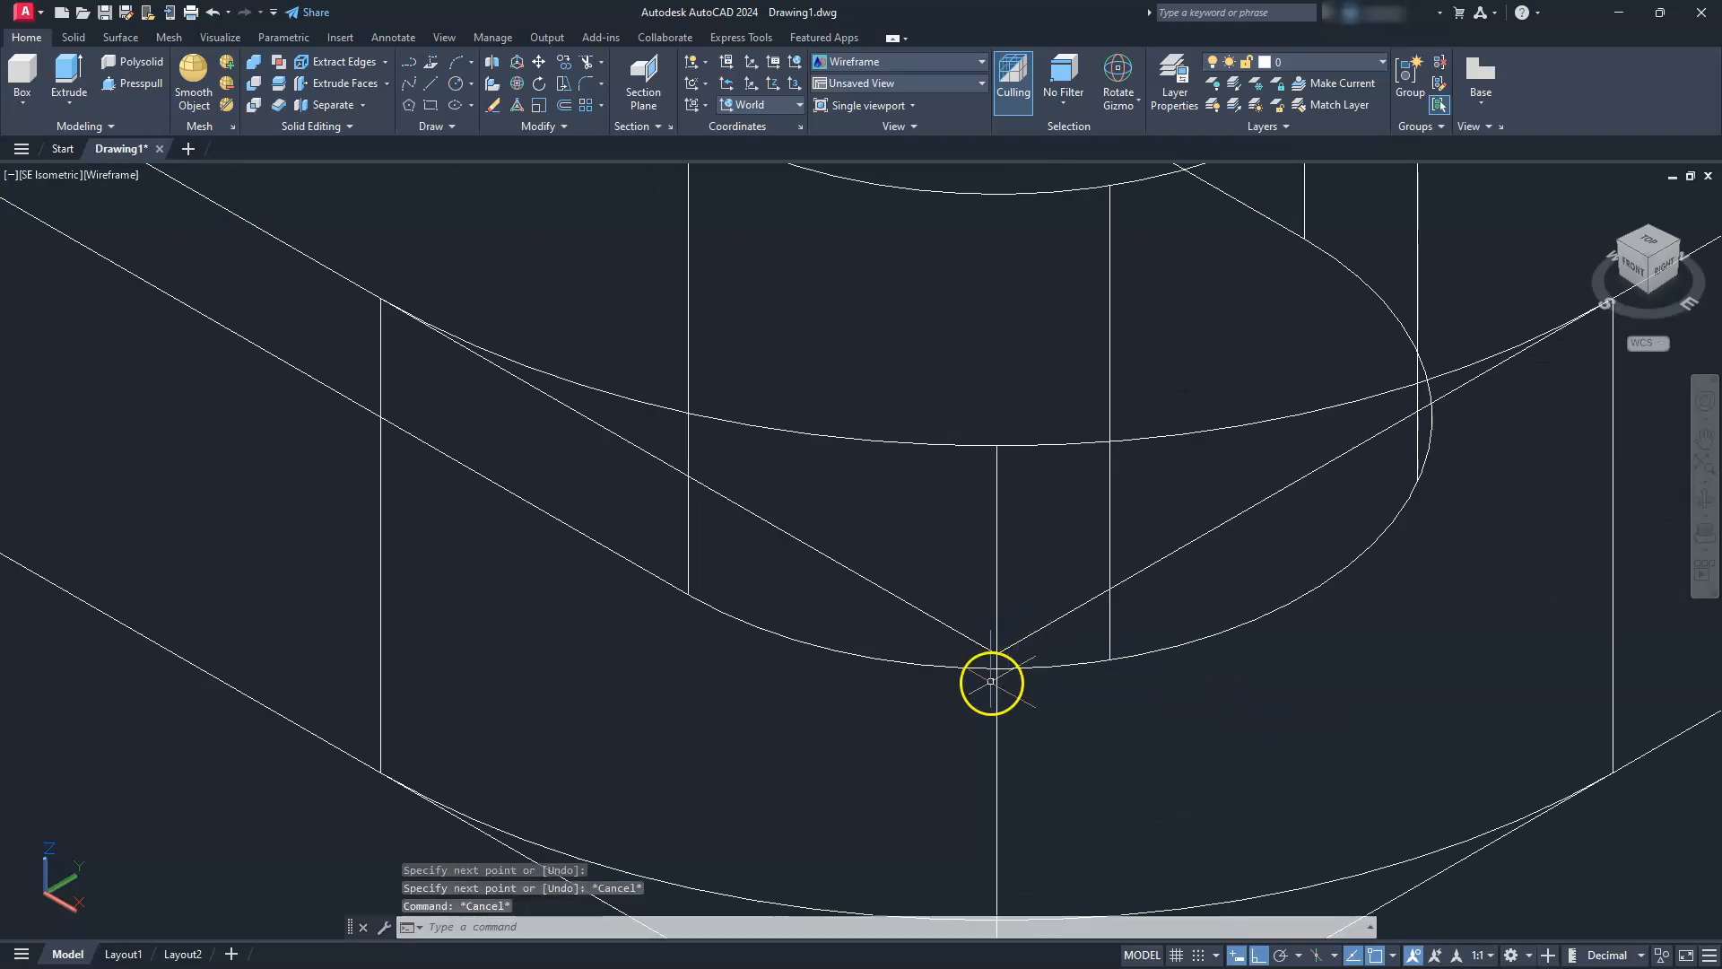
scroll(987, 632, "down", 8)
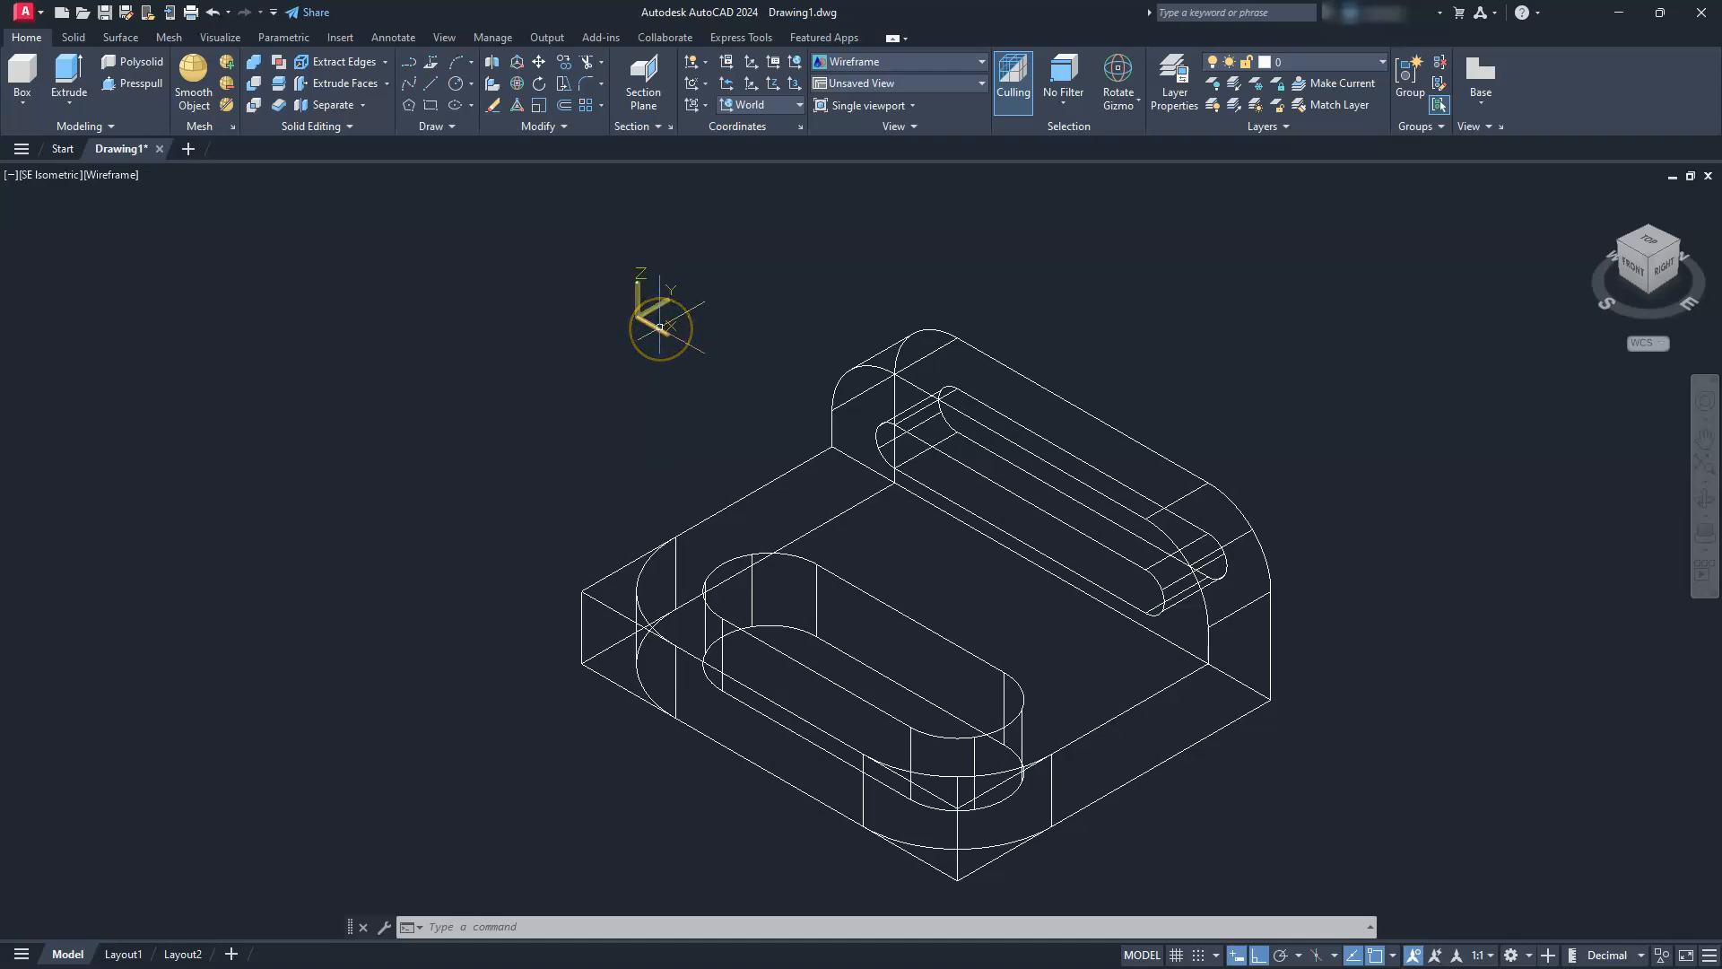
Rotate the UCS 90° about the X axis
left_click(708, 84)
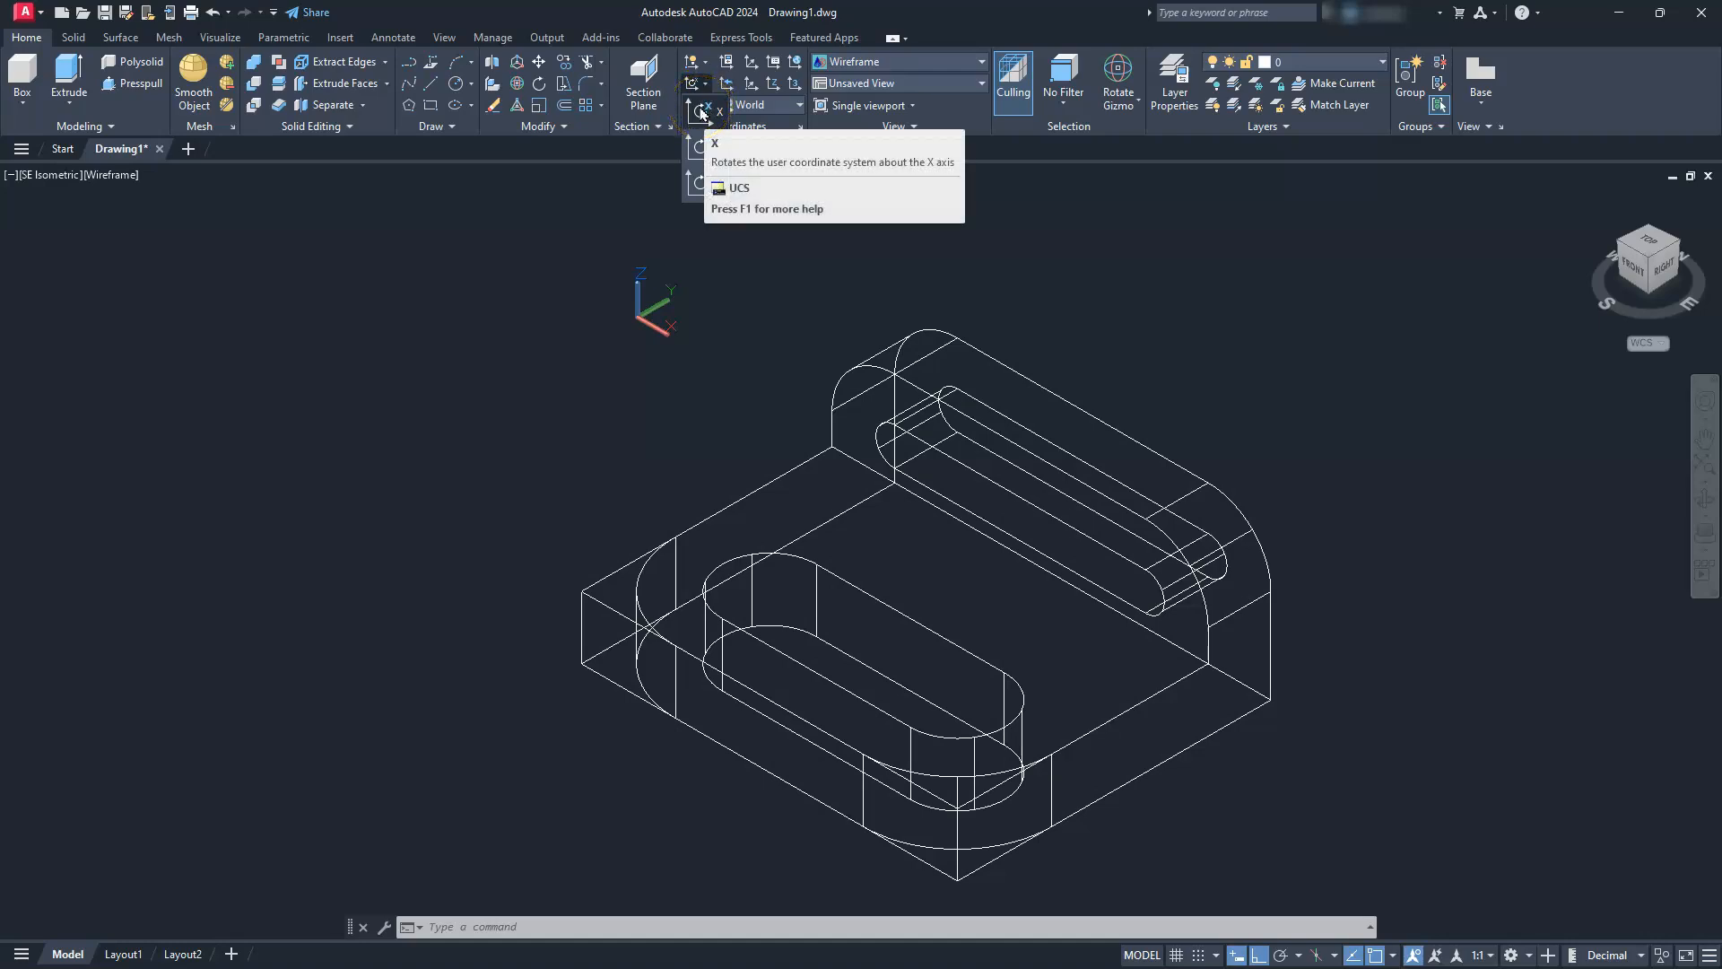
left_click(702, 115)
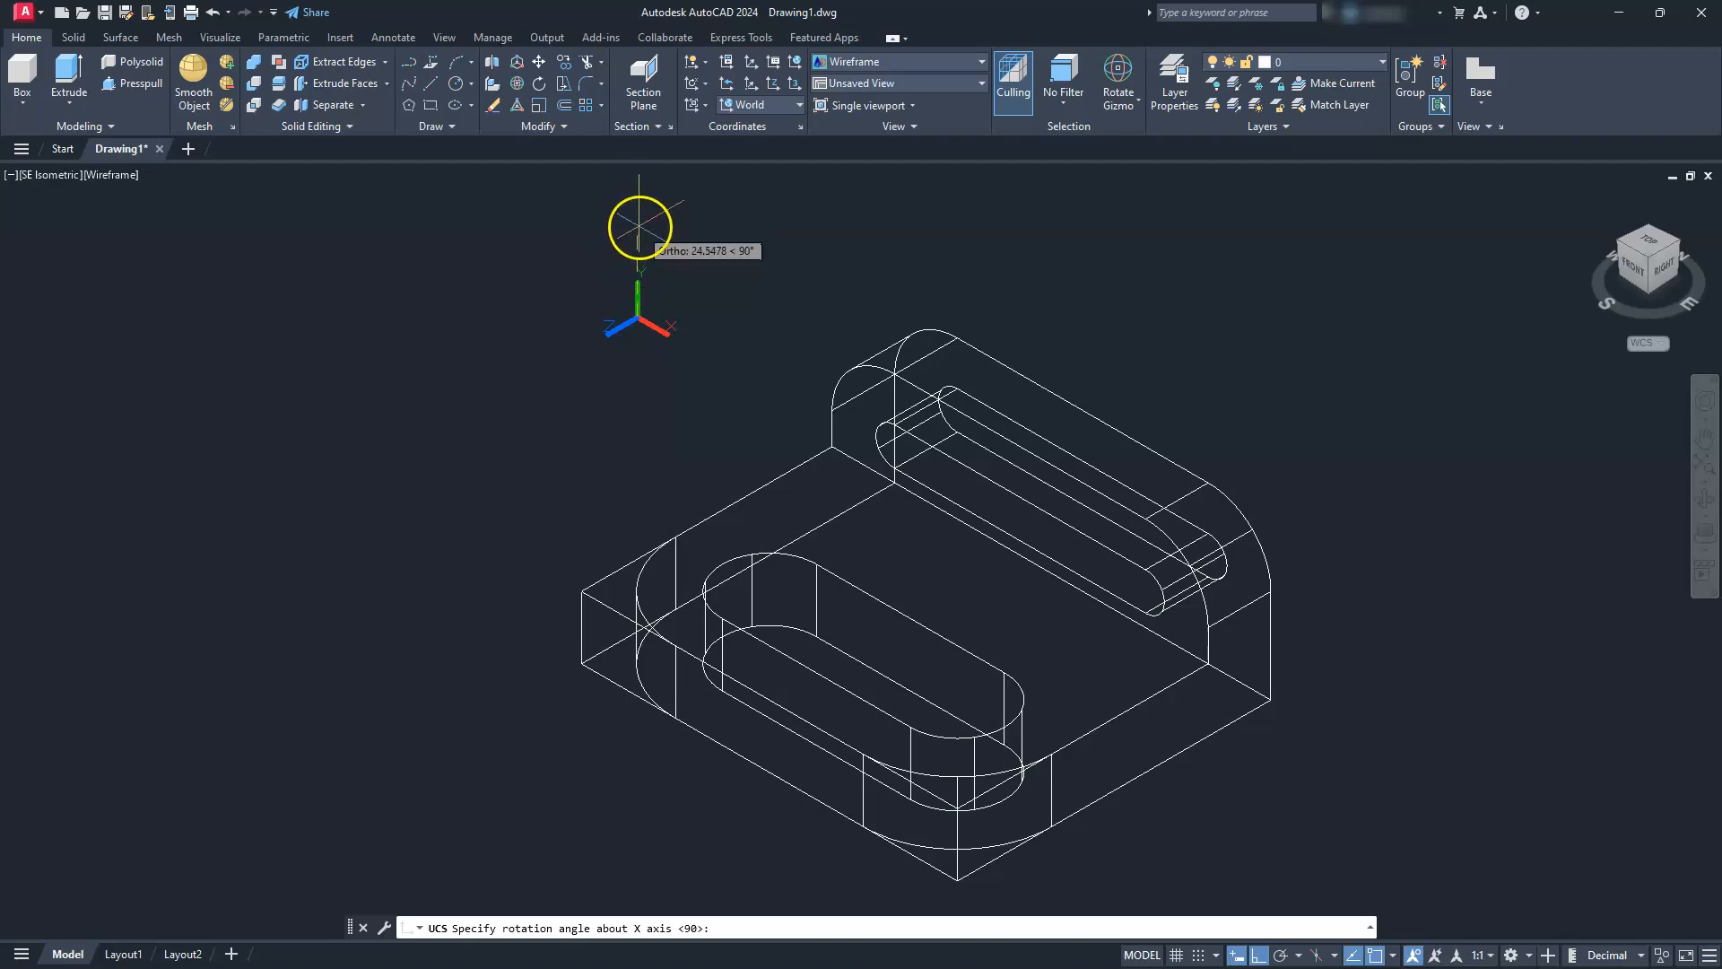
left_click(638, 225)
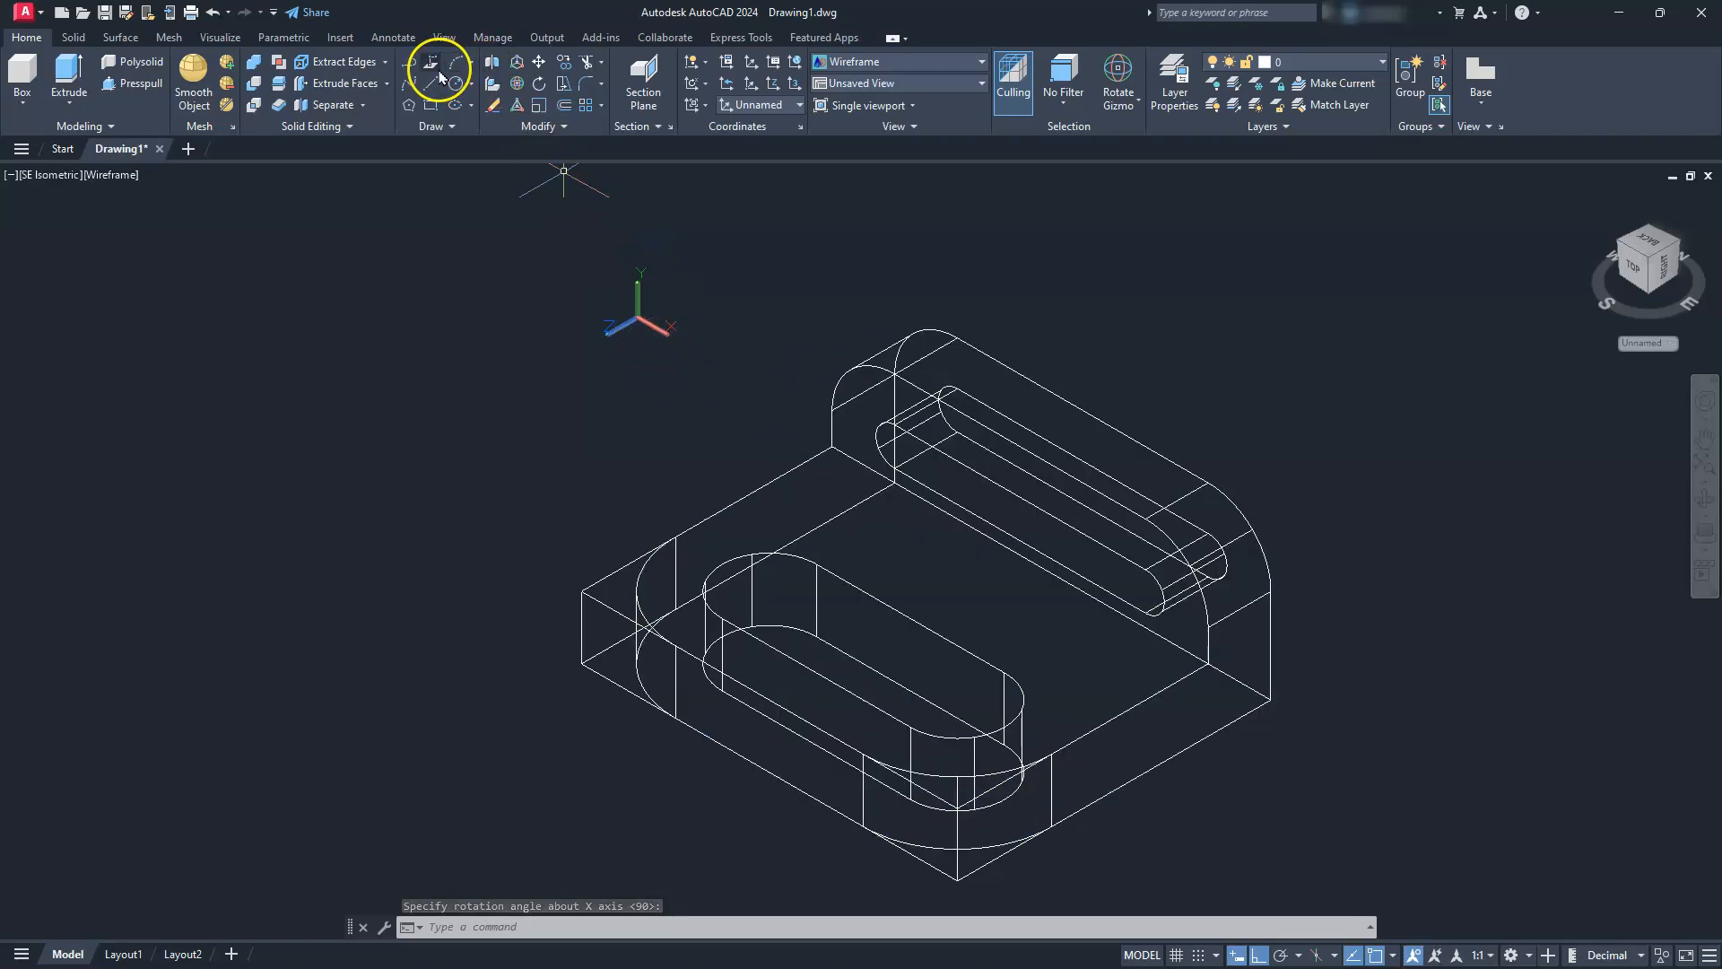
Draw vertical and horizontal lines from the fillet's tangent points that cross beyond the left rounded corner of the upright's front face
left_click(435, 92)
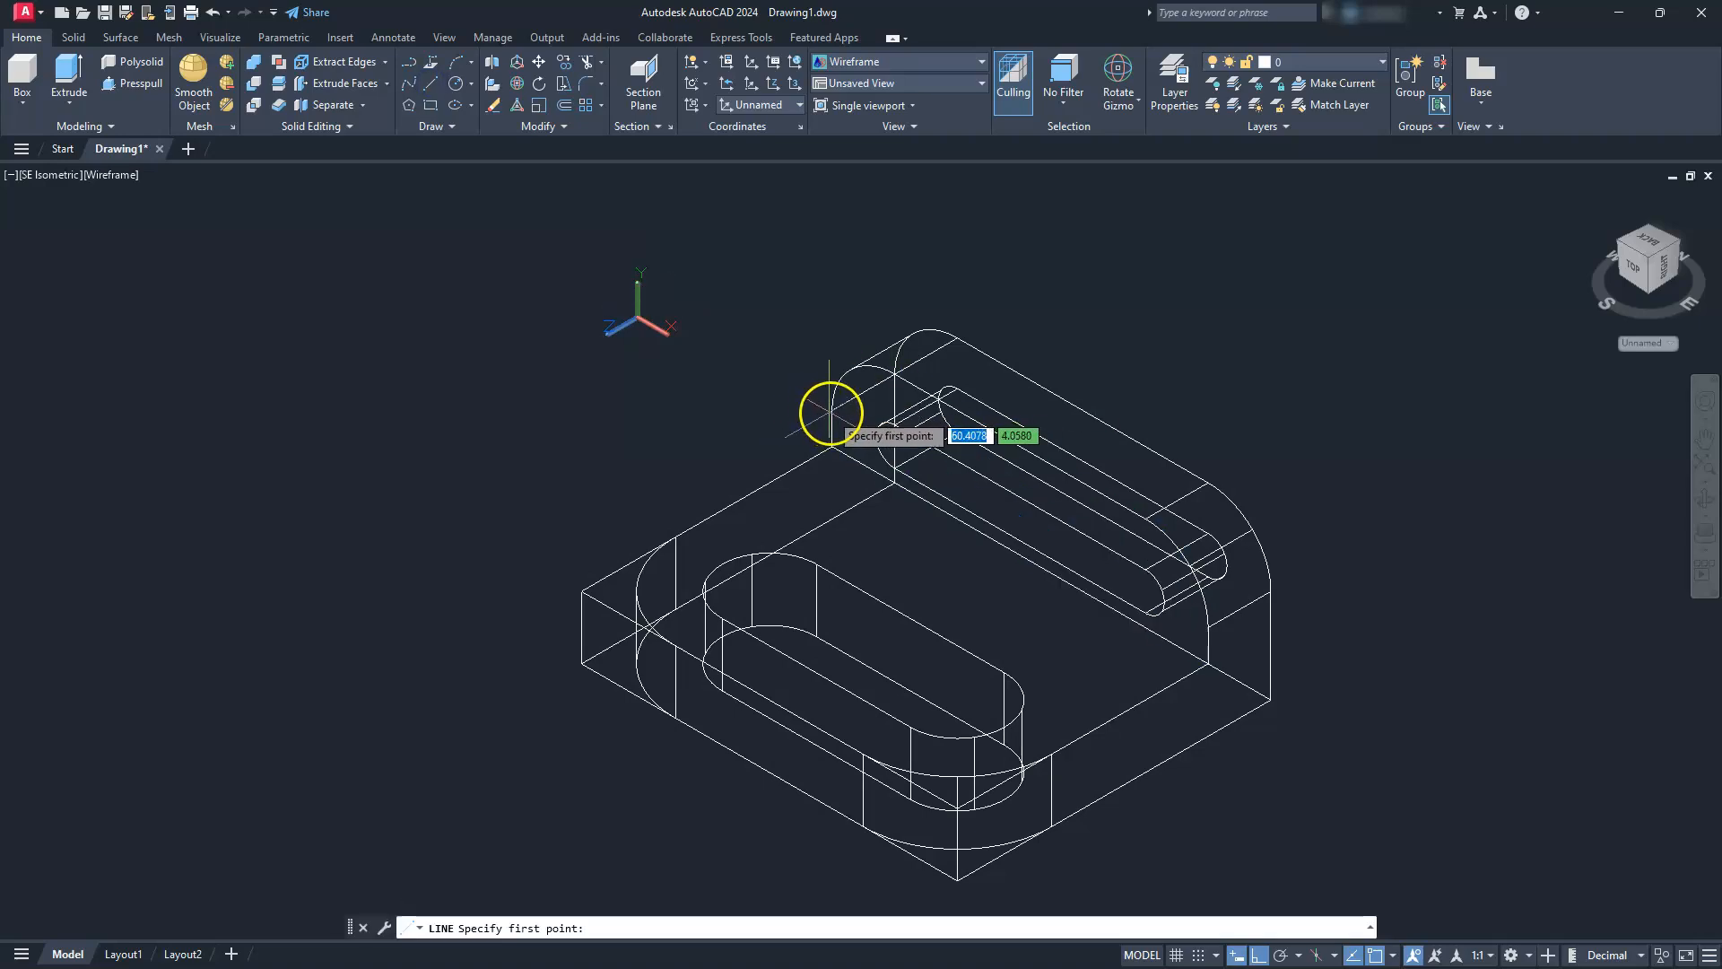
left_click(832, 409)
left_click(811, 211)
key("Escape")
key("Escape")
key("Return")
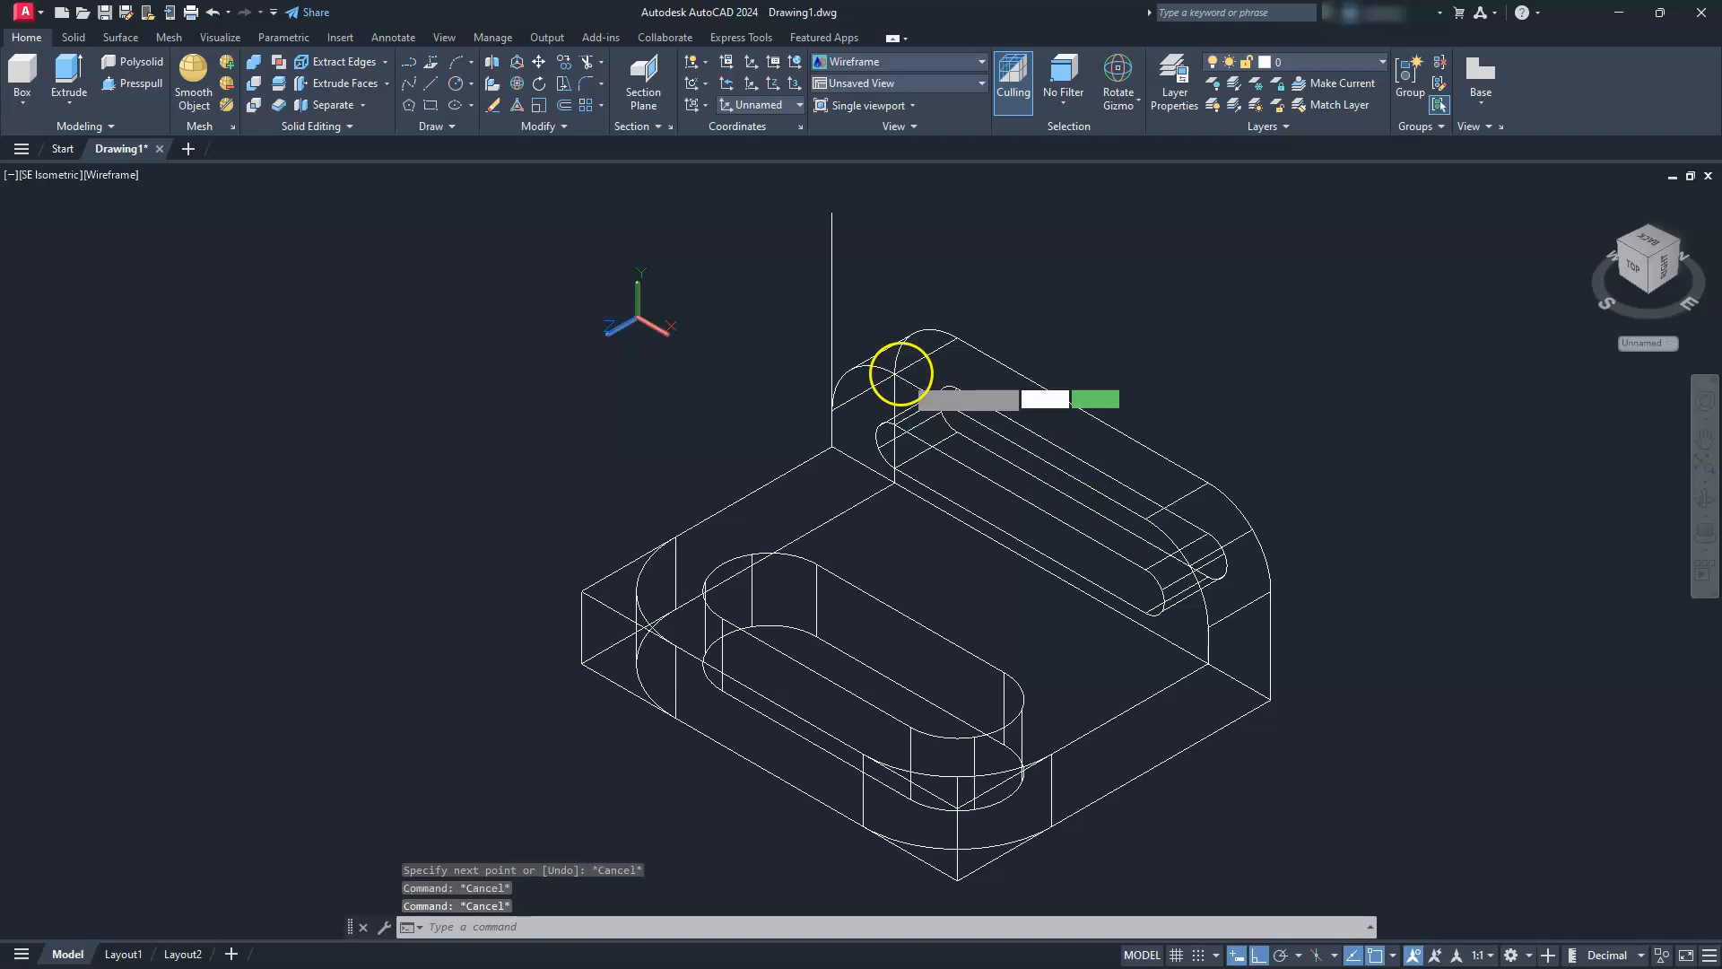
scroll(896, 369, "up", 5)
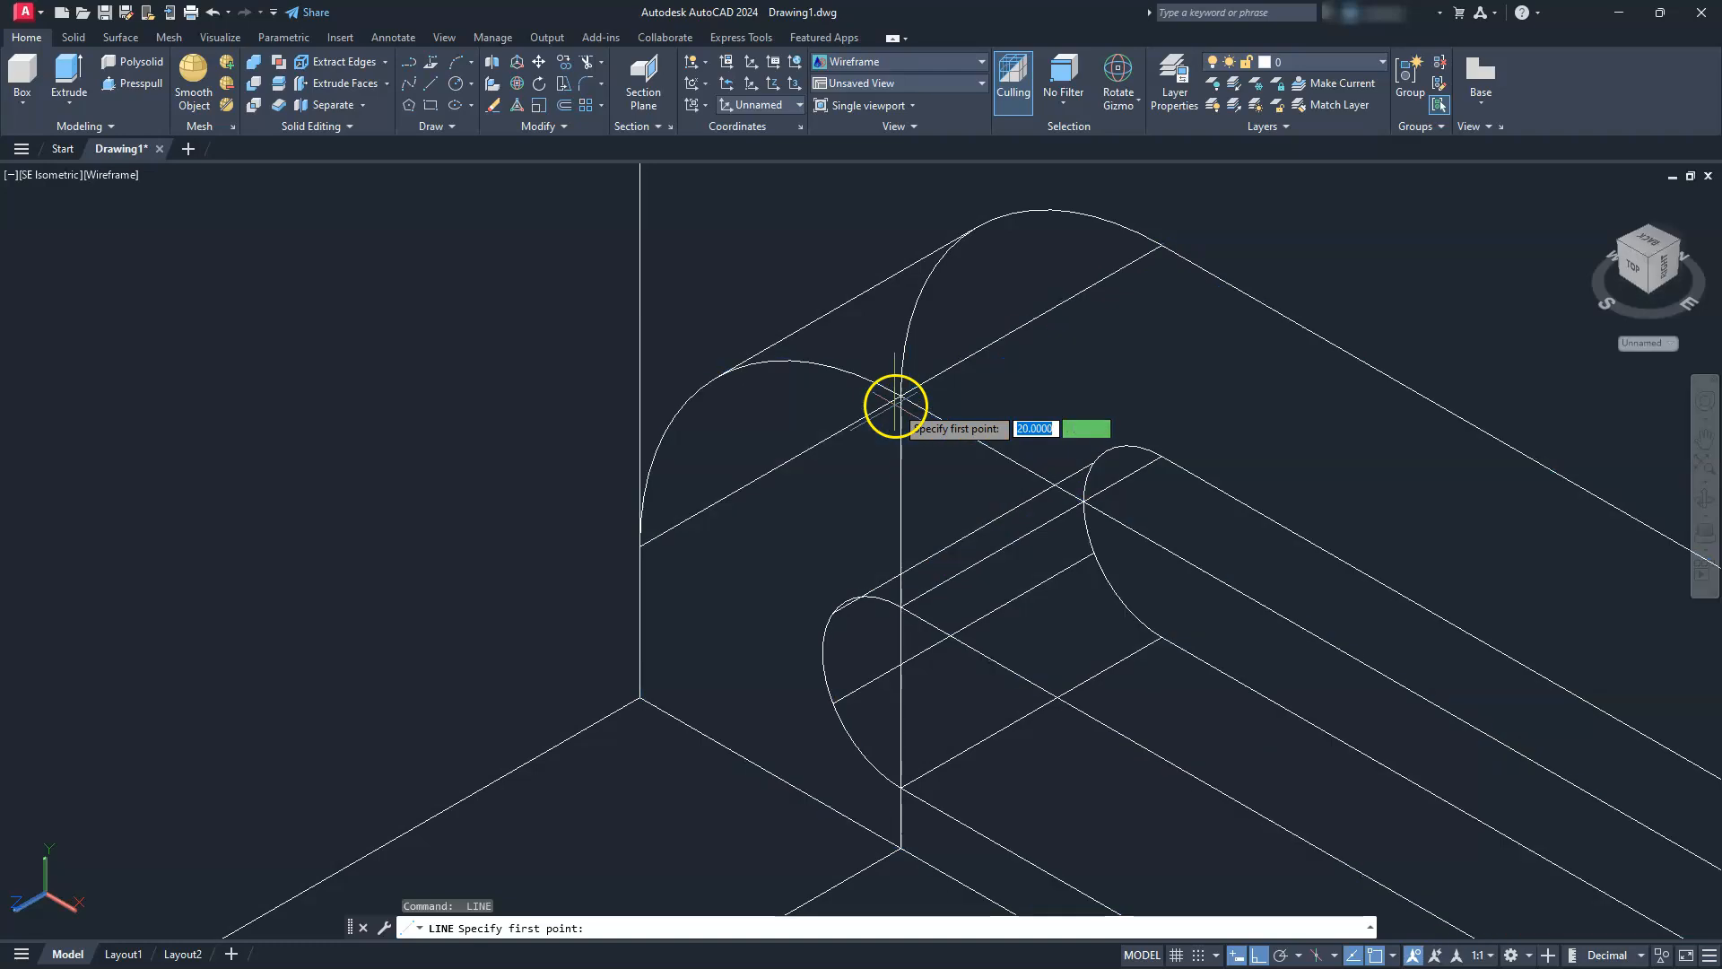
left_click(900, 394)
left_click(542, 261)
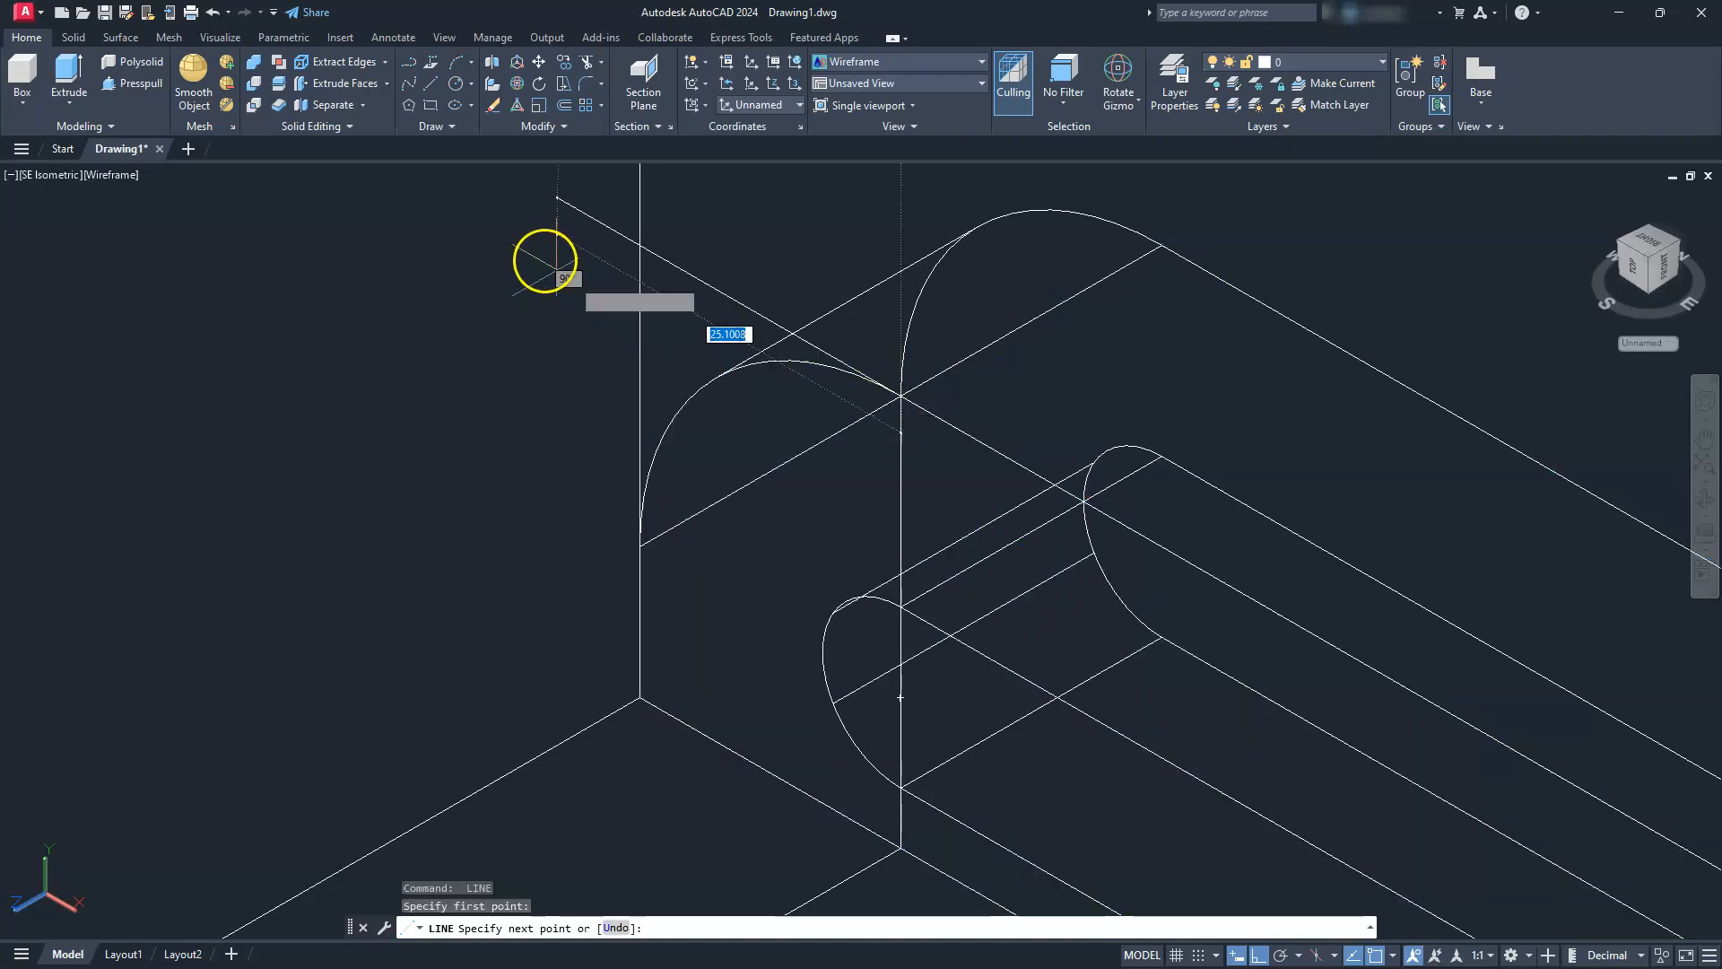
key("Escape")
Draw a line extending the top edge of the upright's front face beyond its right rounded corner, starting at the fillet's tangent point
scroll(545, 261, "down", 5)
scroll(1195, 718, "up", 3)
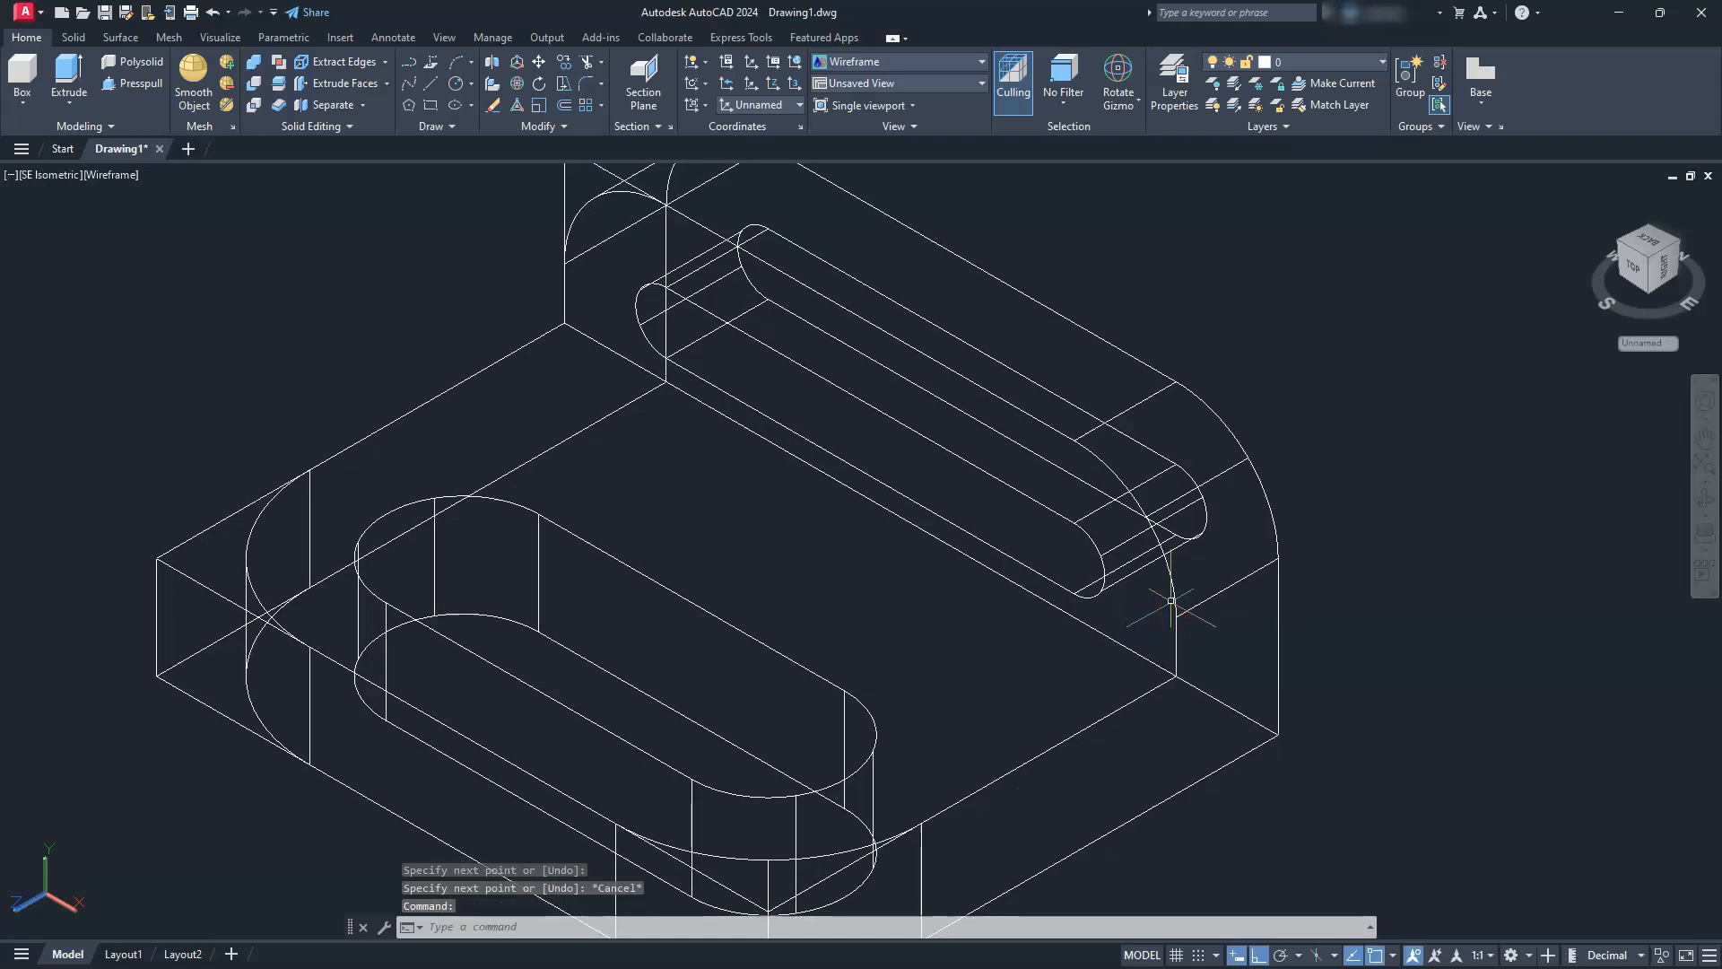
key("Return")
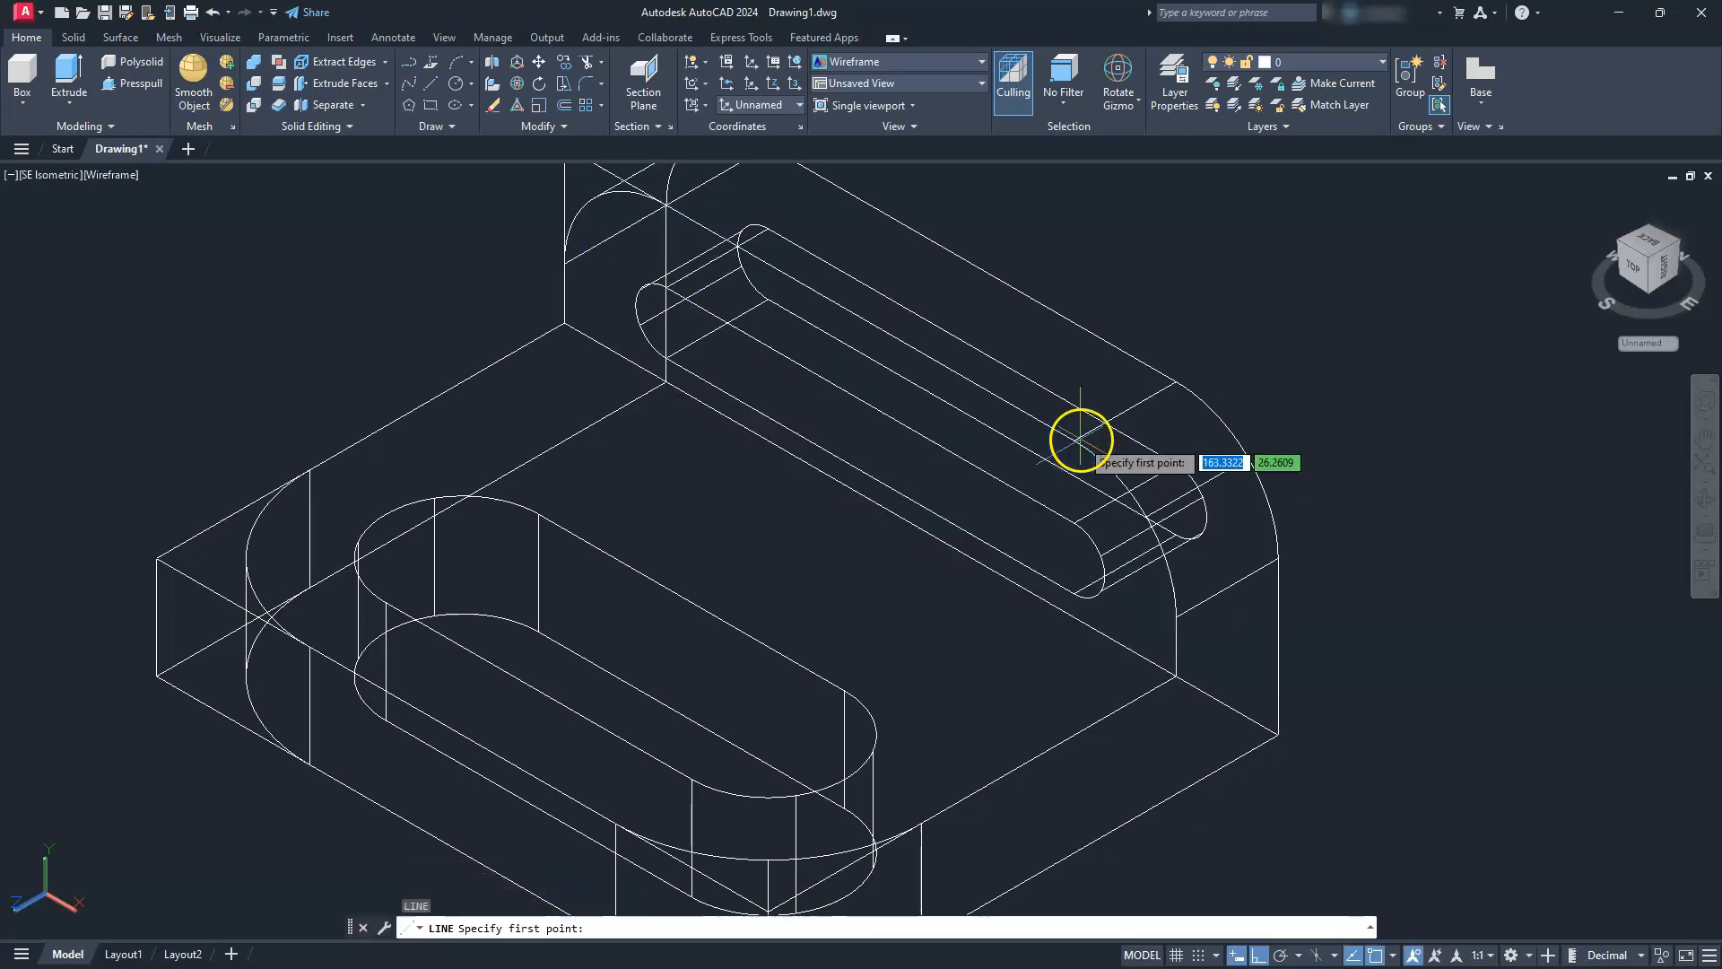
left_click(1080, 440)
left_click(1444, 702)
key("Escape")
key("Escape")
key("Escape")
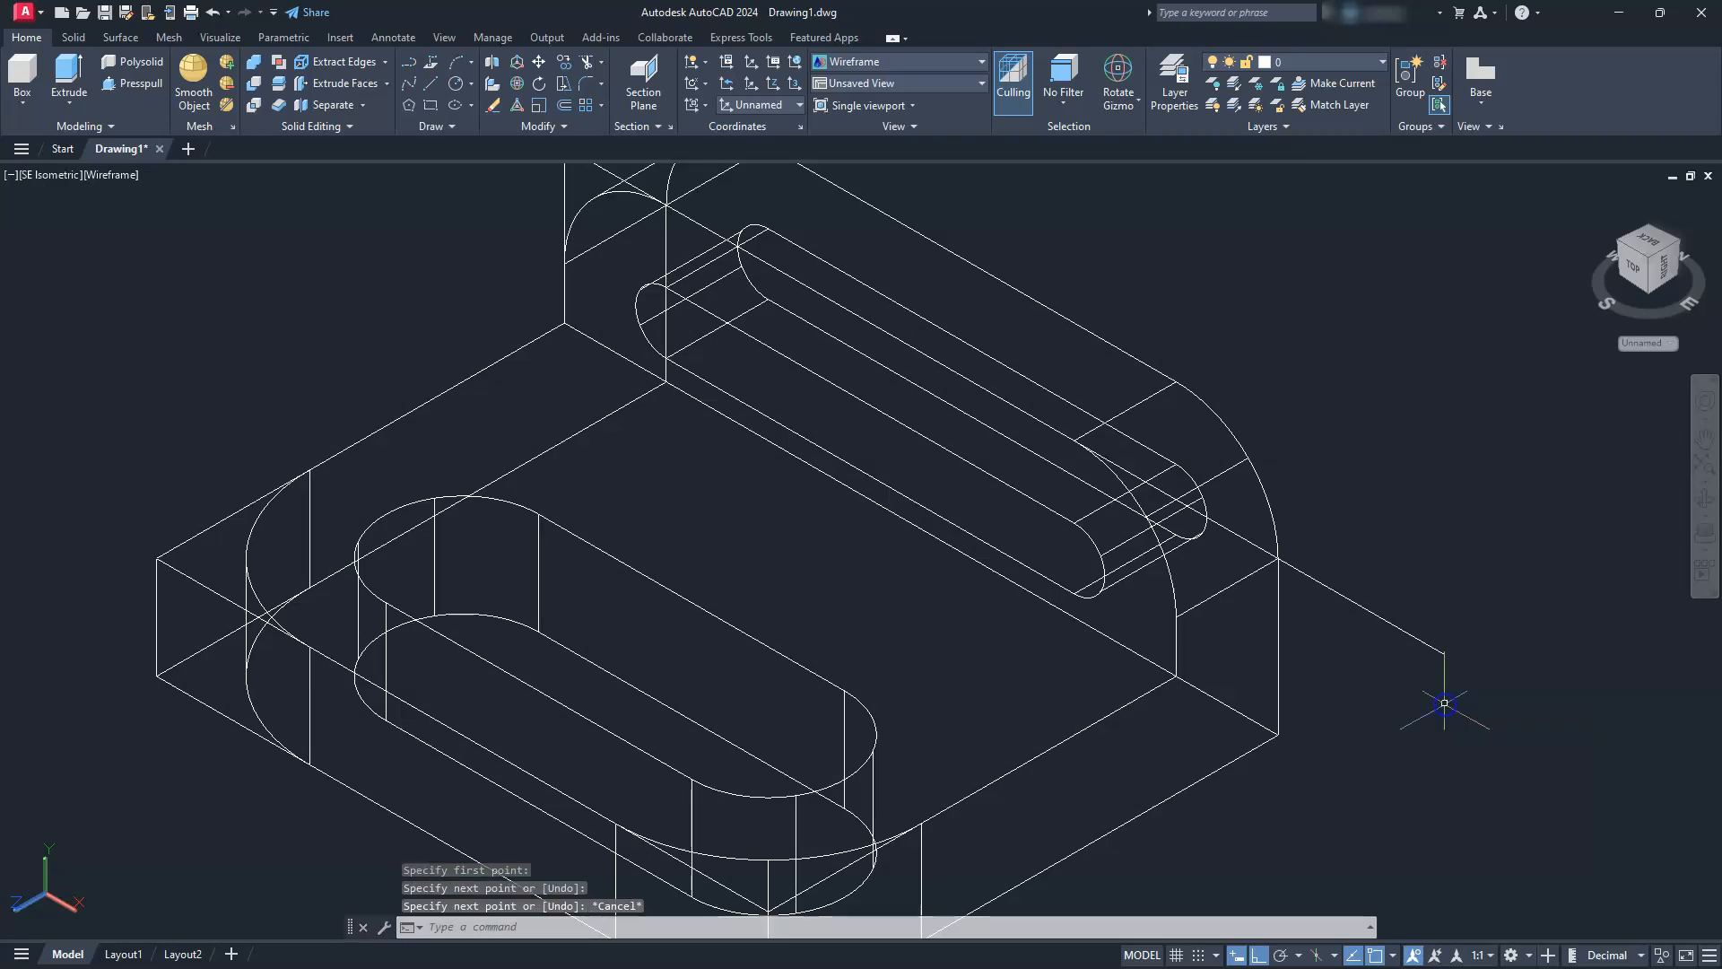
key("Return")
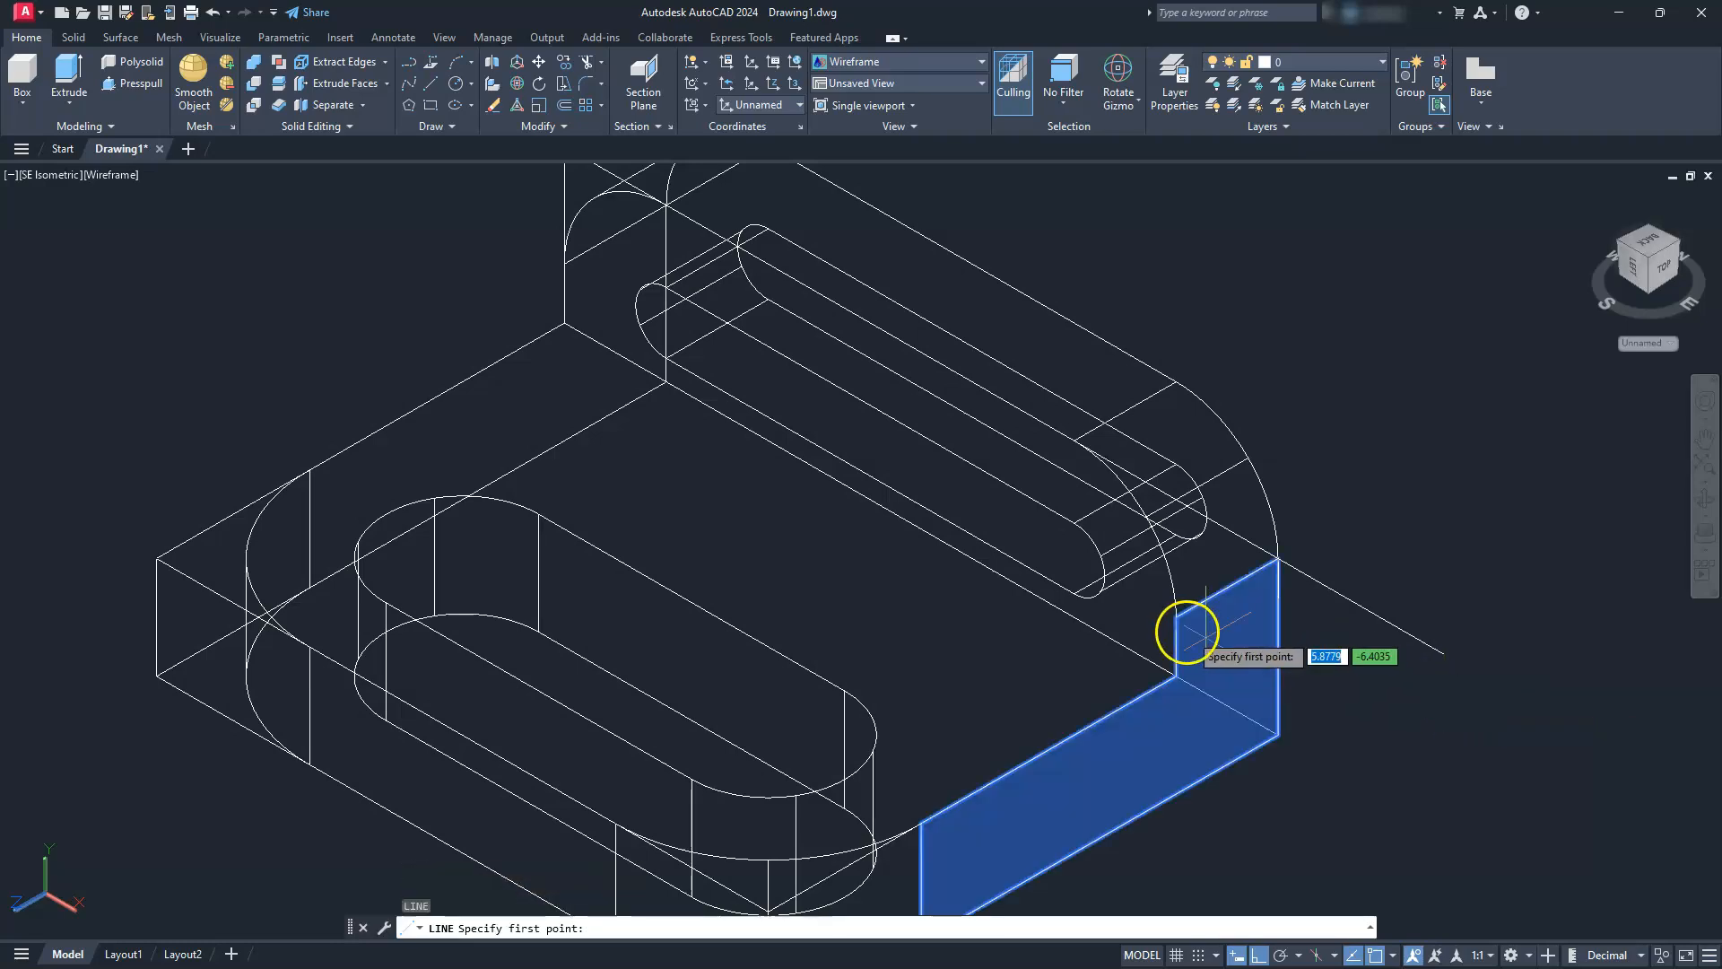
left_click(1176, 618)
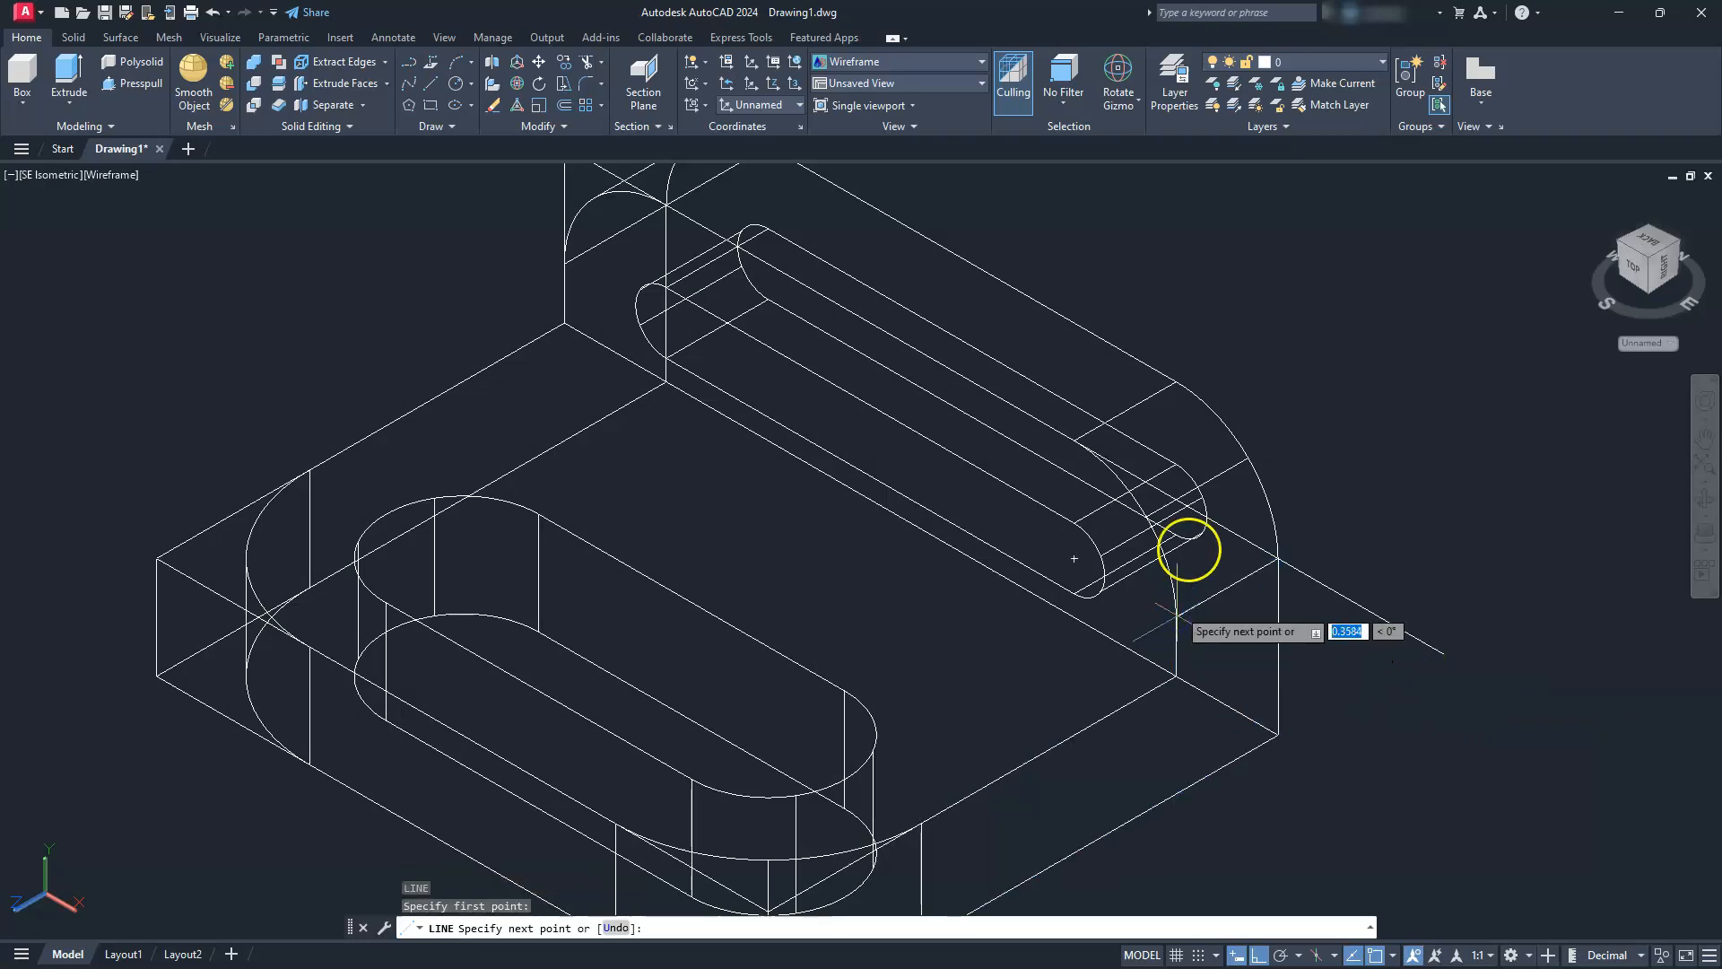
key("Escape")
key("Escape")
key("Escape")
Draw a vertical line up from the lower tangent point of the right rounded corner on the upright's front face
key("Return")
left_click(1176, 617)
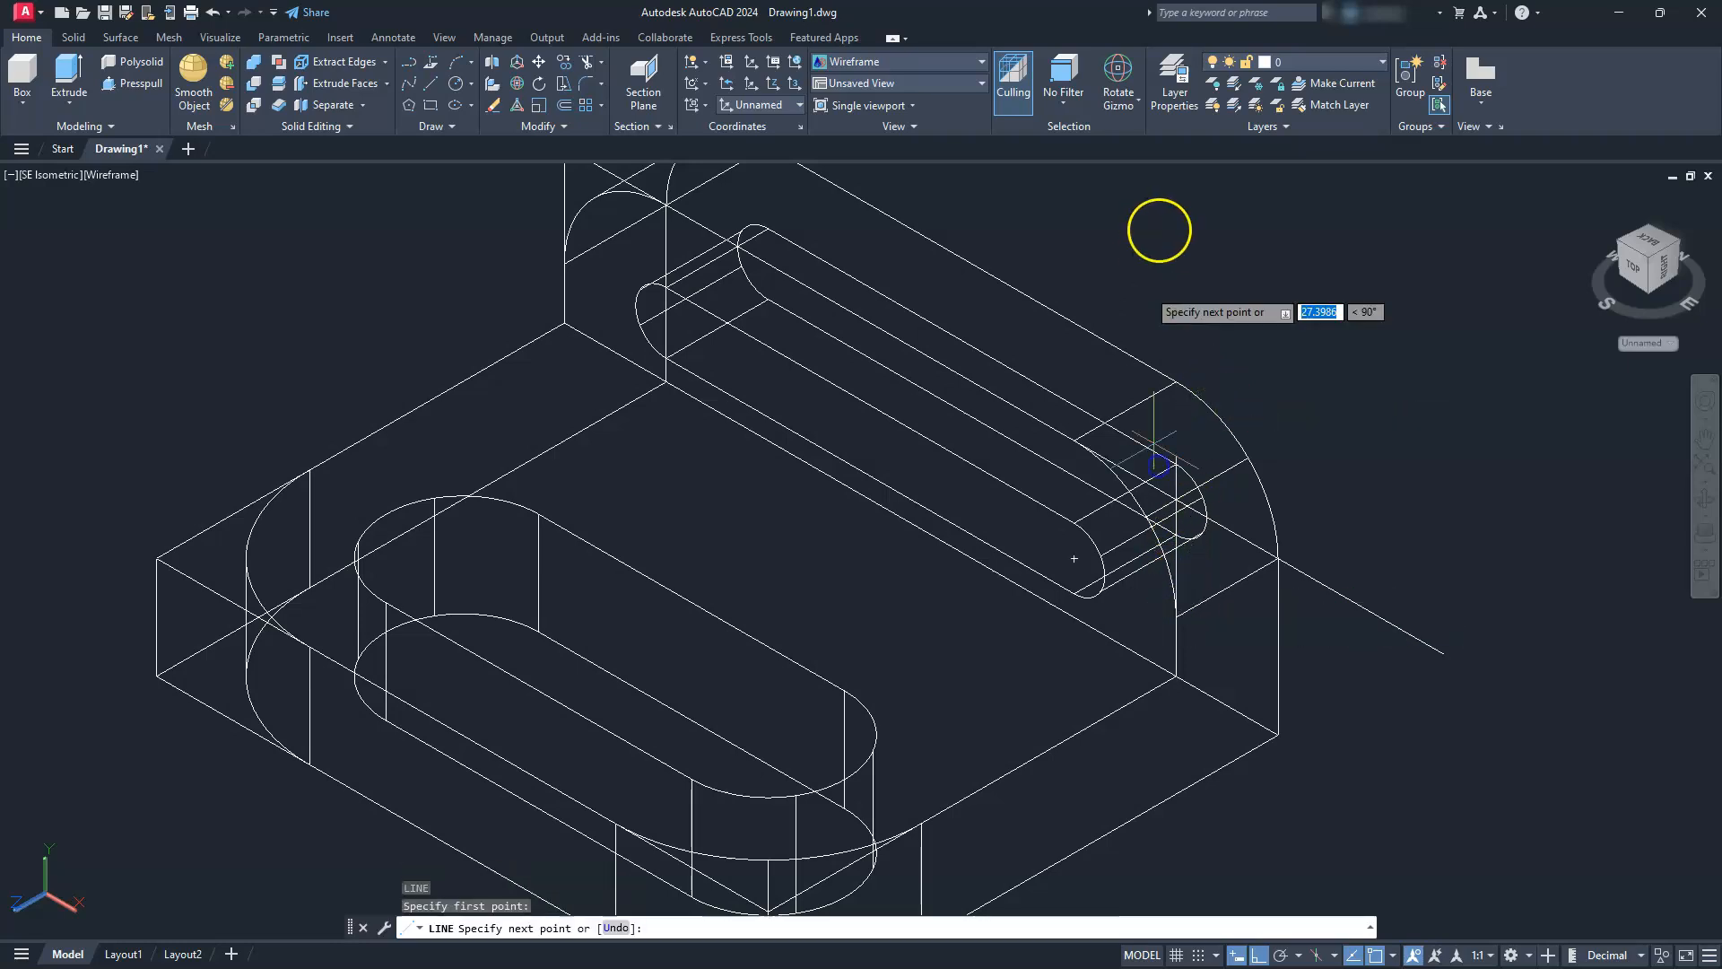
key("Escape")
key("Escape")
scroll(1268, 469, "down", 2)
Trim the overhanging line ends at both rounded corners of the upright so each pair meets in a sharp corner
middle_click_drag(1268, 469, 1280, 557)
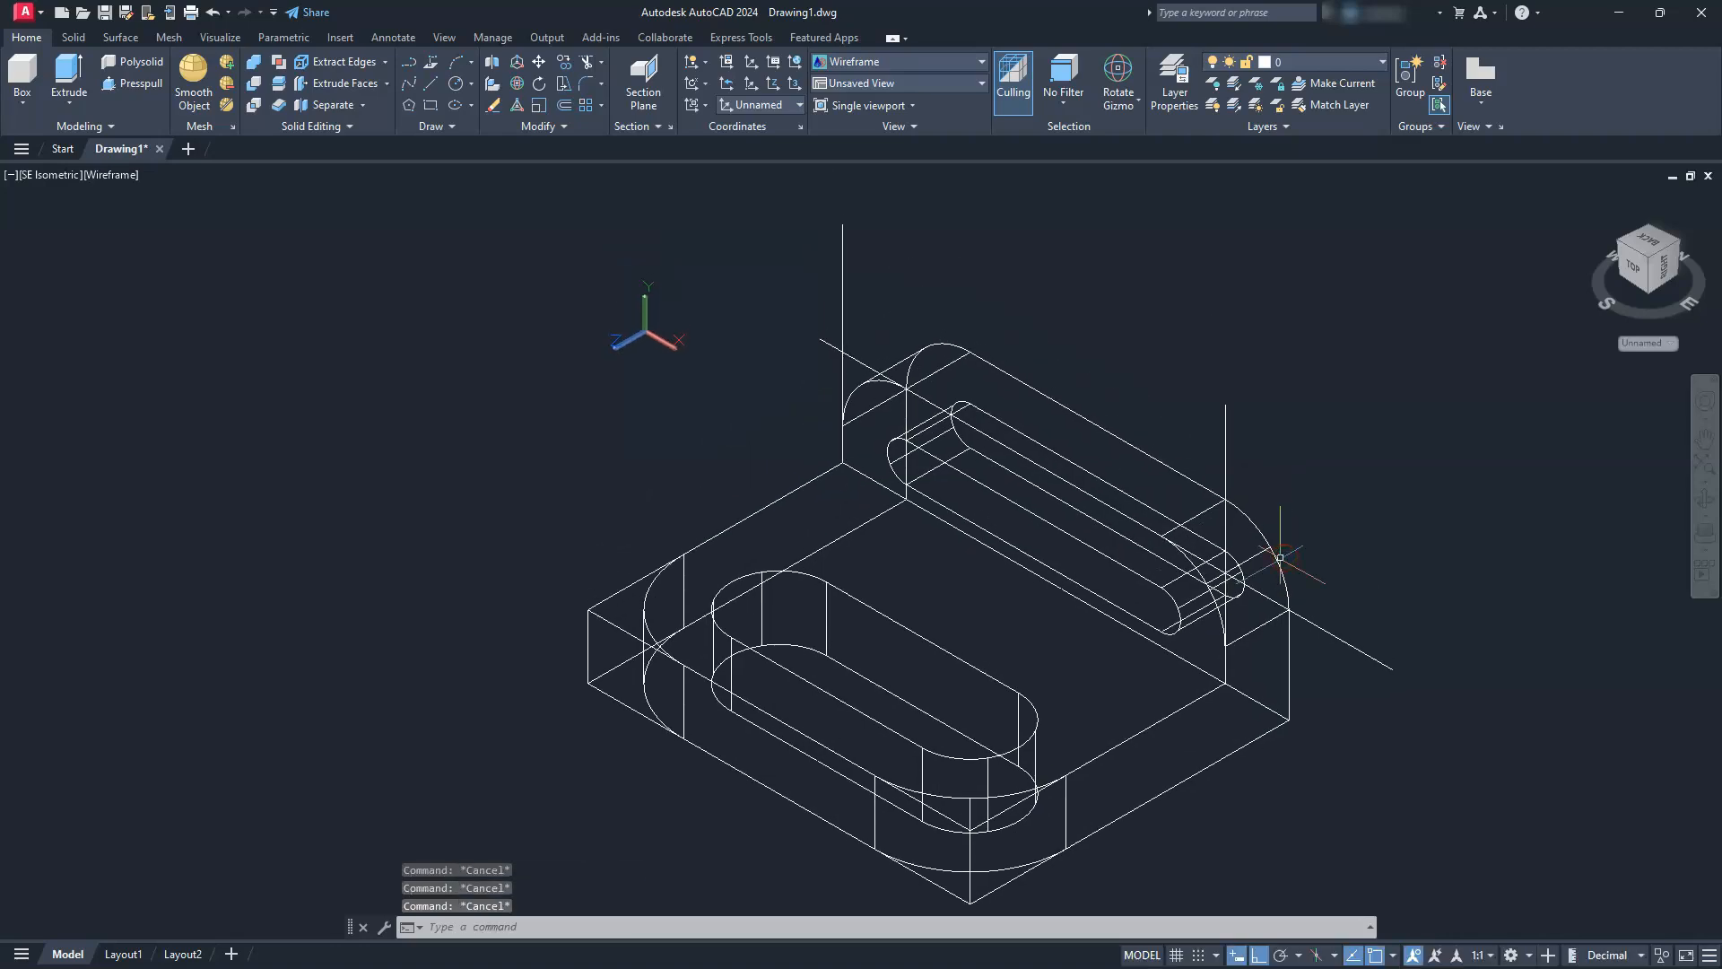
key("Return")
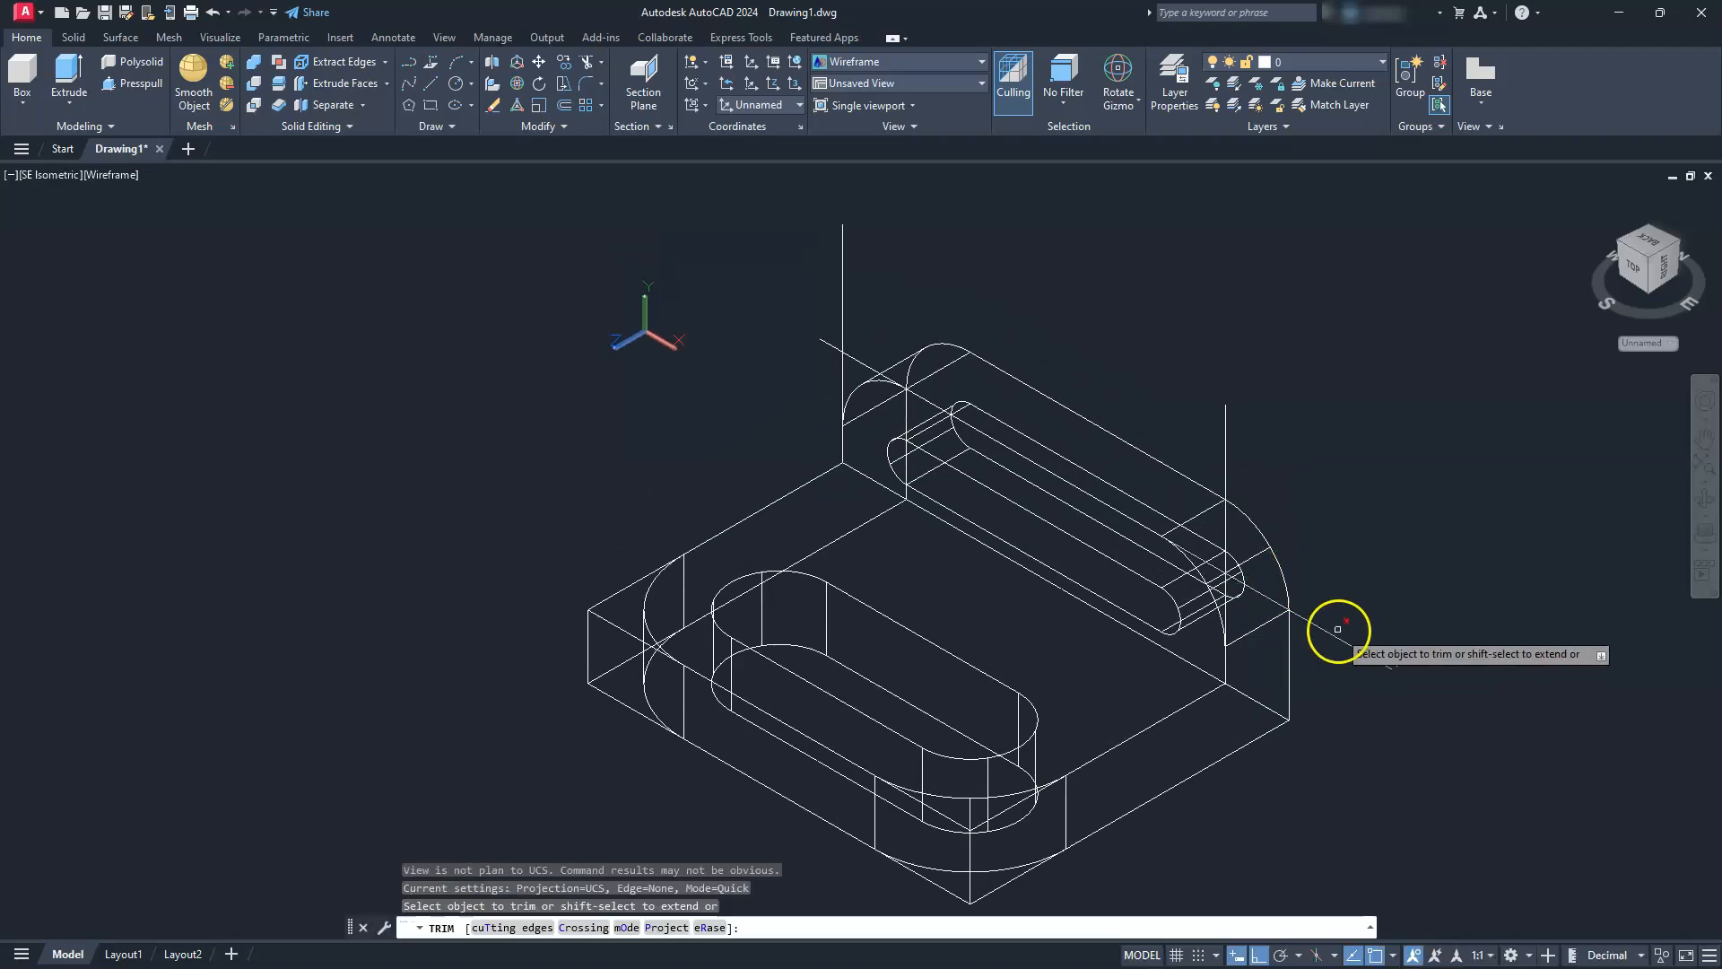
left_click(1338, 639)
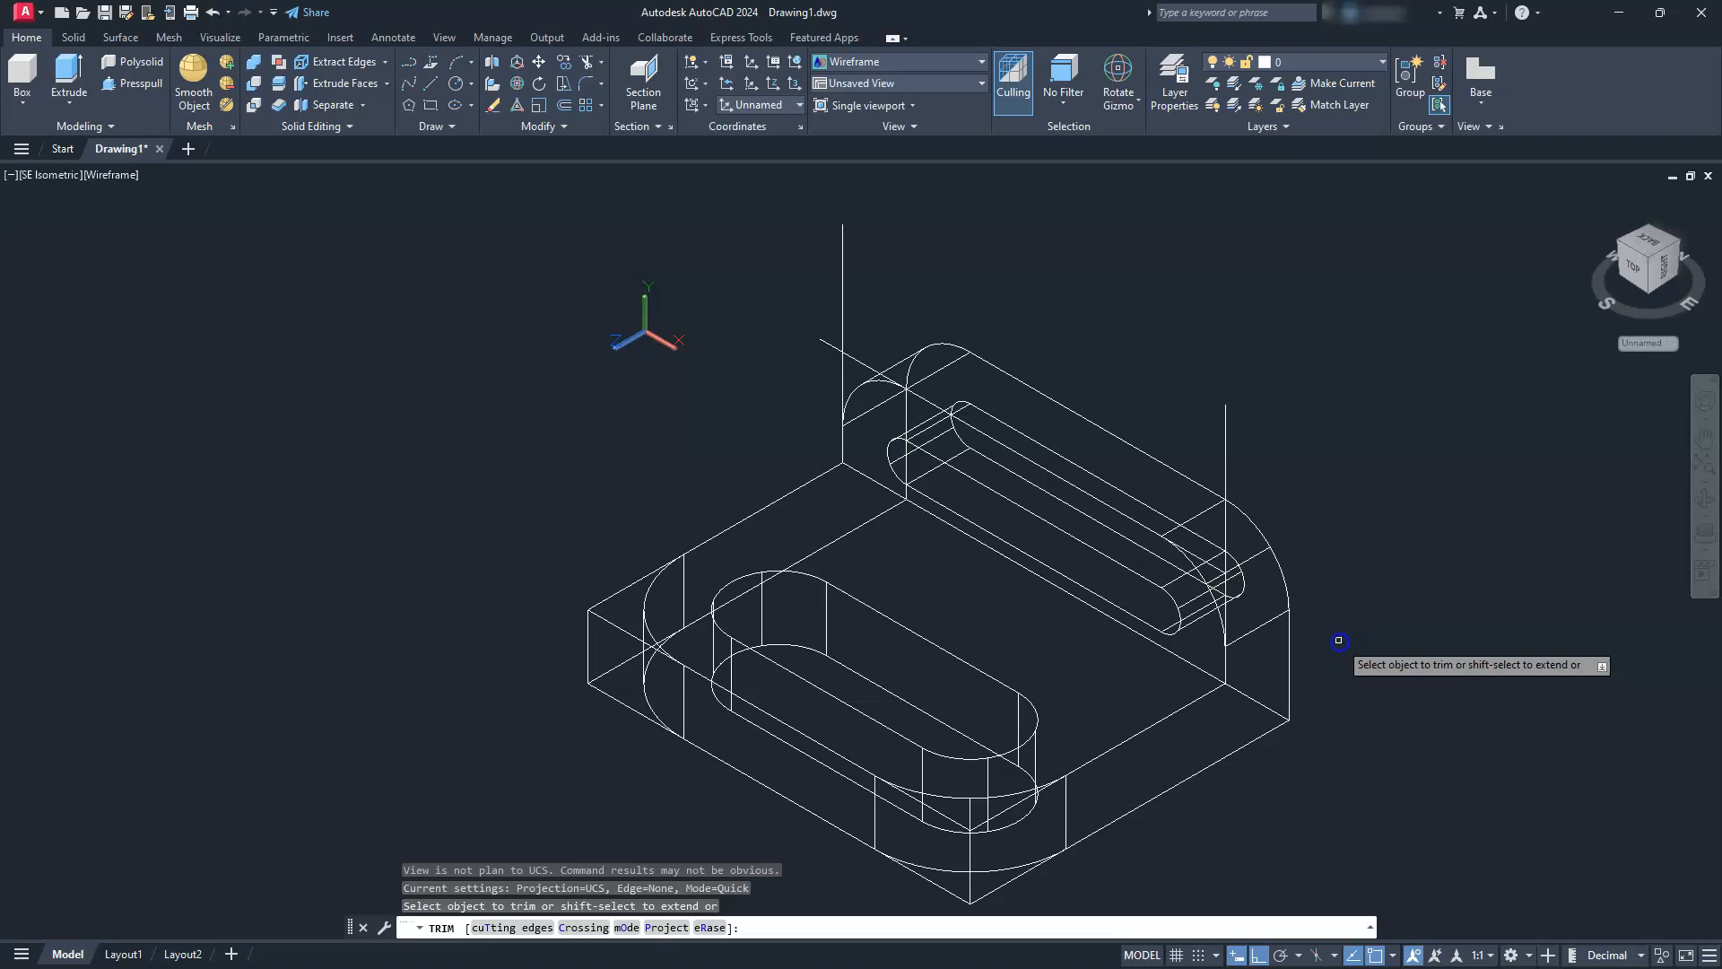
left_click(1226, 449)
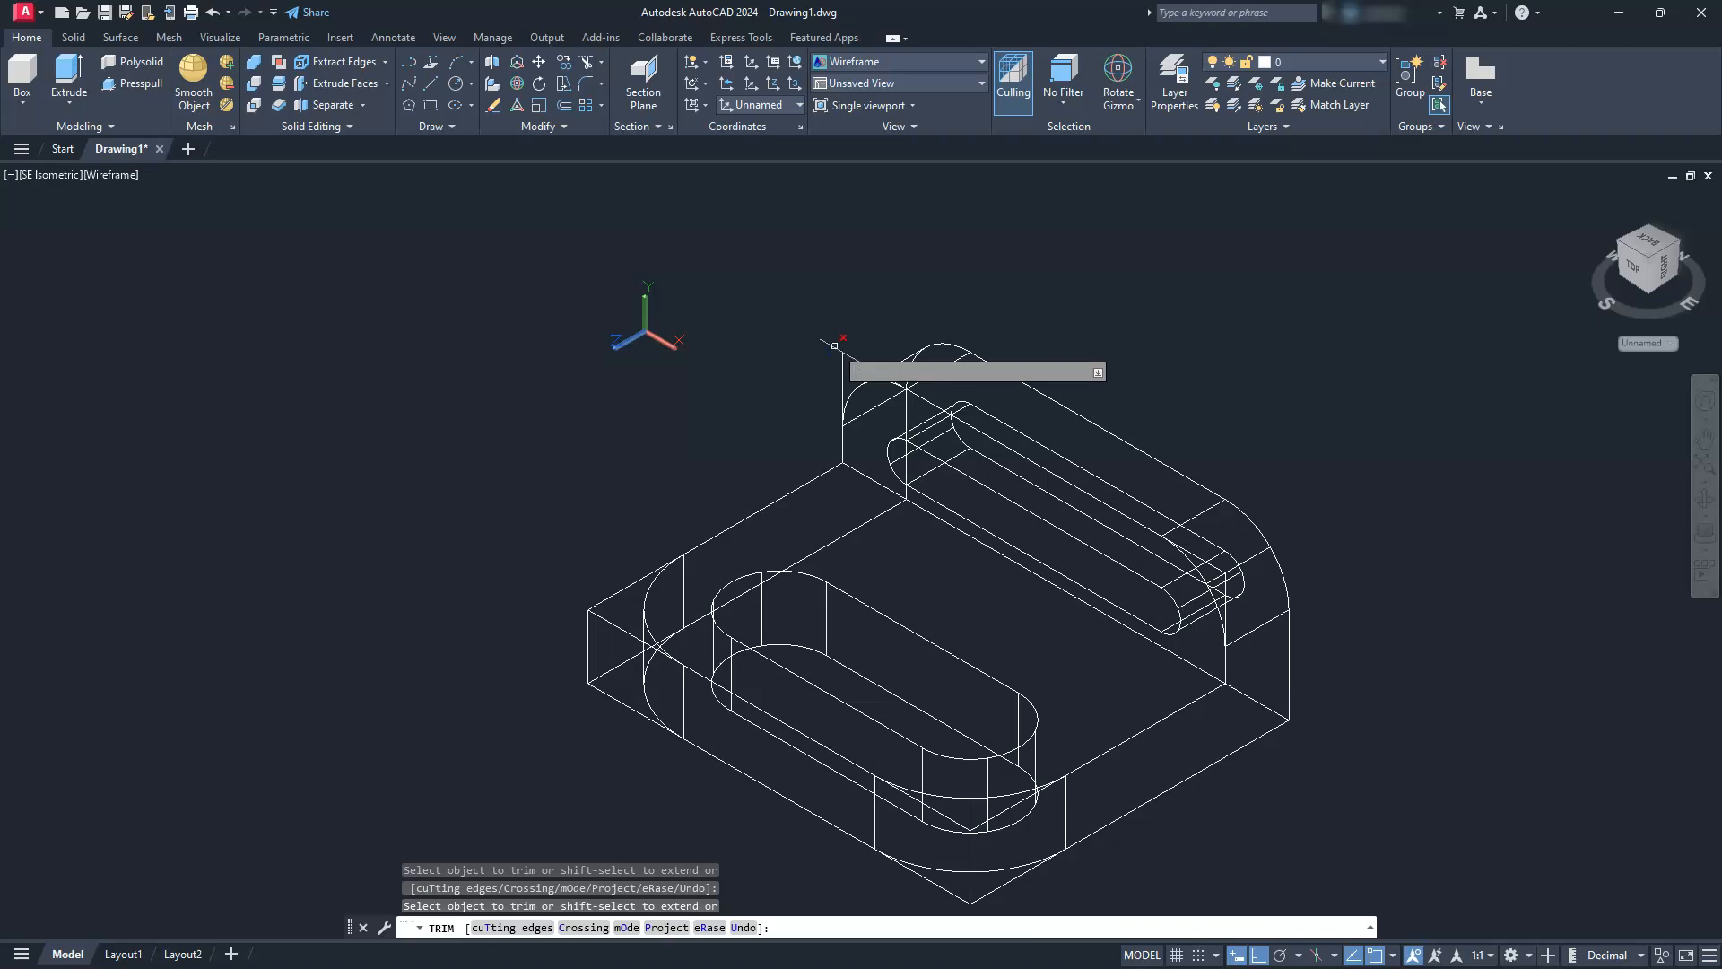
key("Escape")
key("Escape")
Copy the four corner lines on the upright's front face to its back face, using the right fillet's lower tangent points
left_click(860, 340)
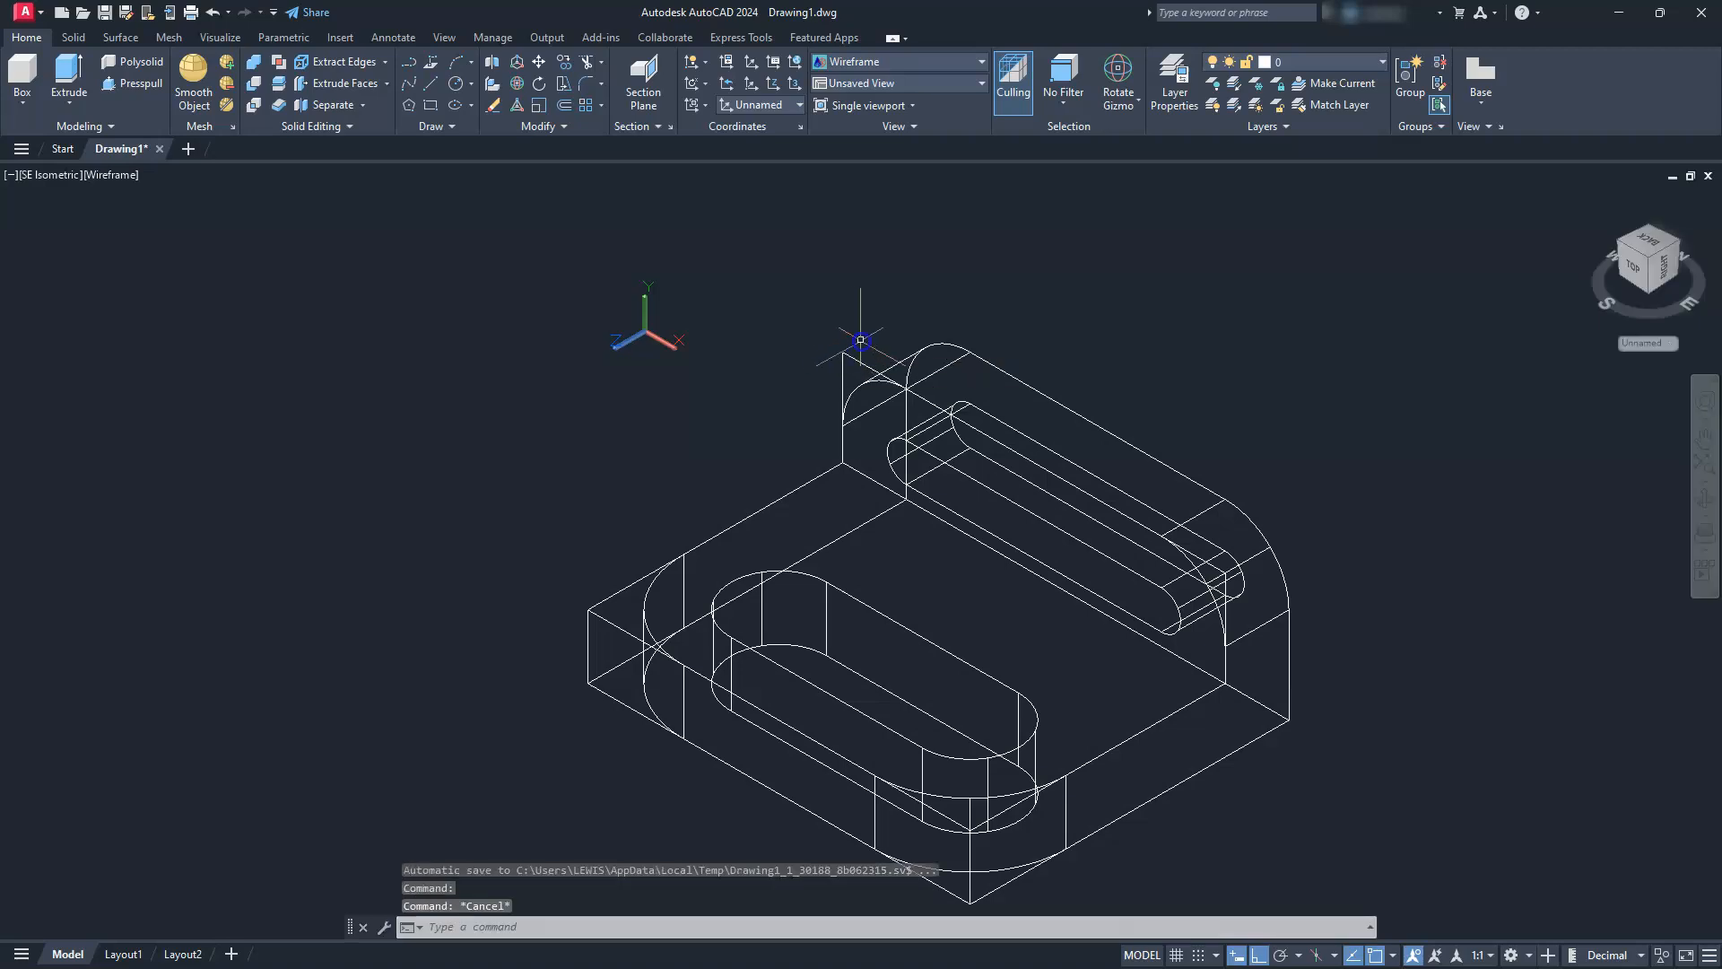
left_click(1077, 404)
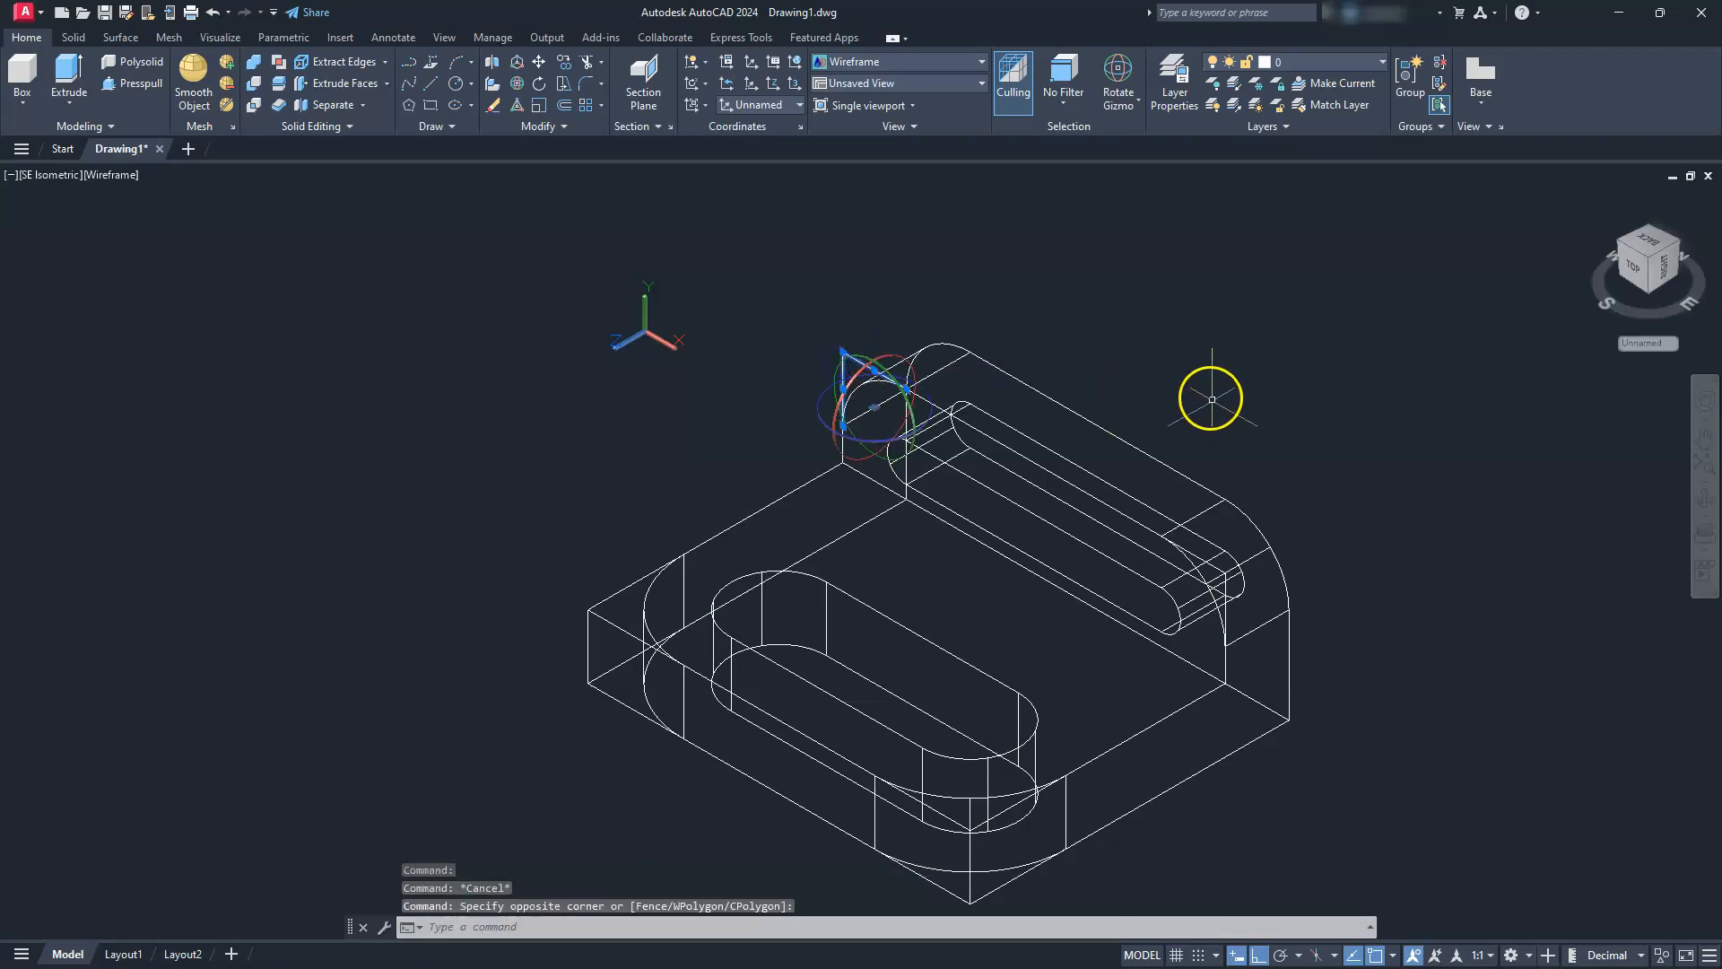
left_click(1283, 709)
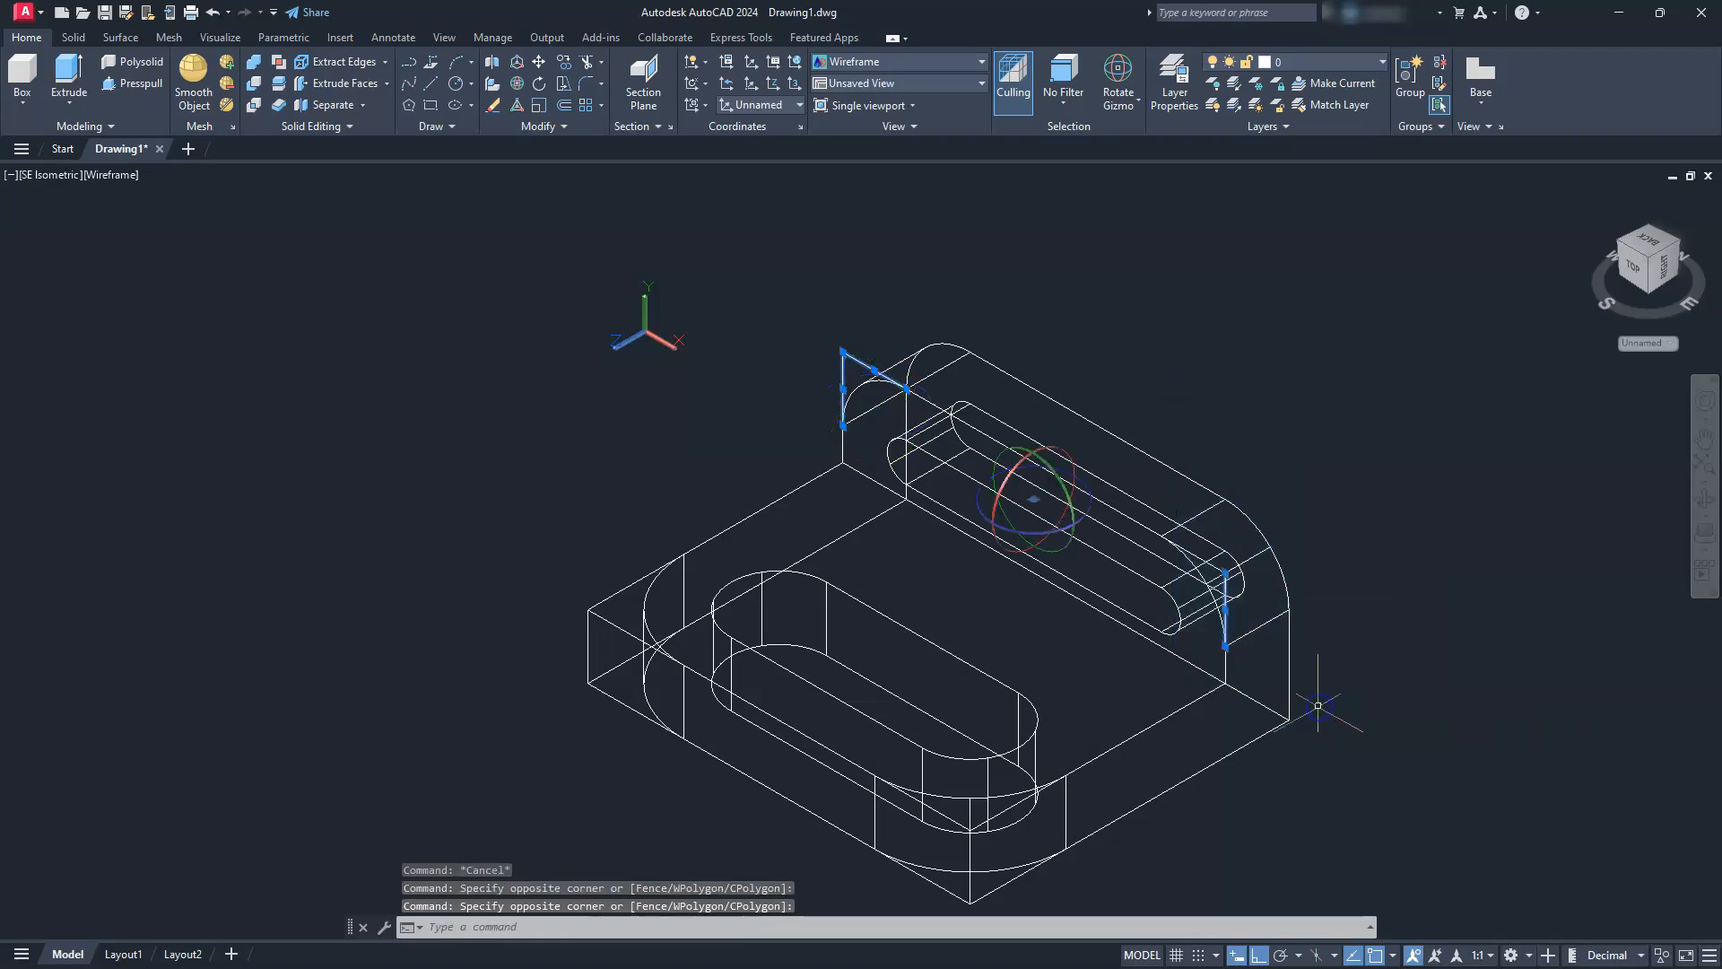
left_click(1213, 566)
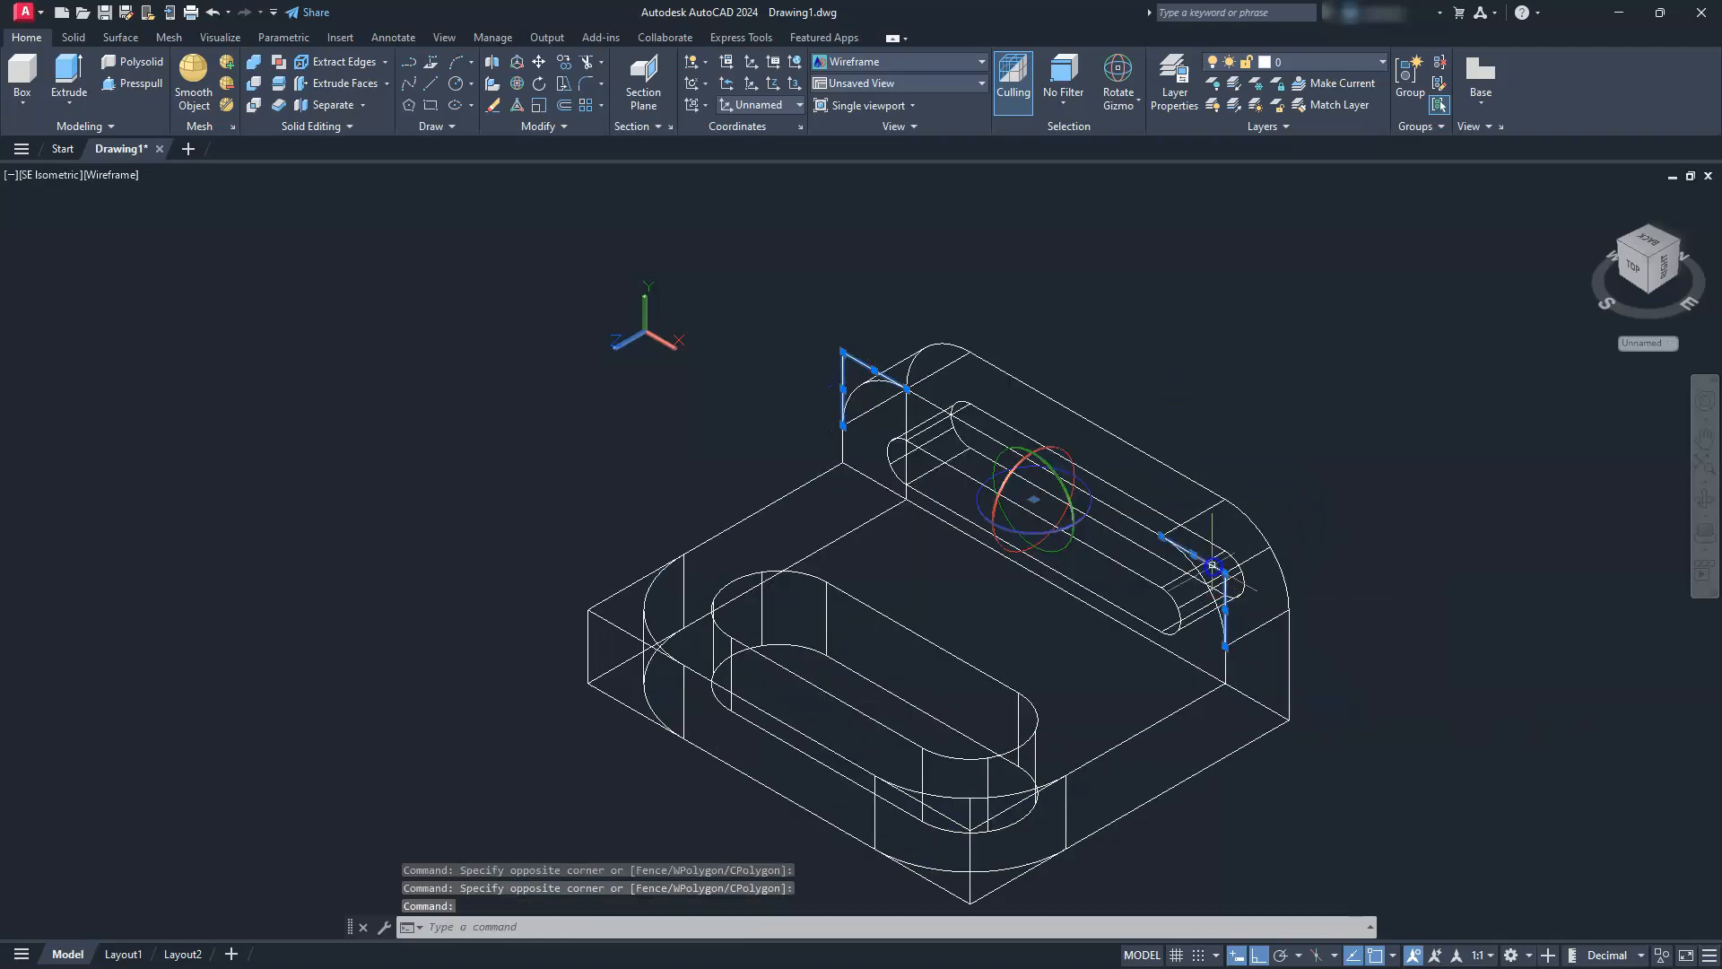
left_click(564, 64)
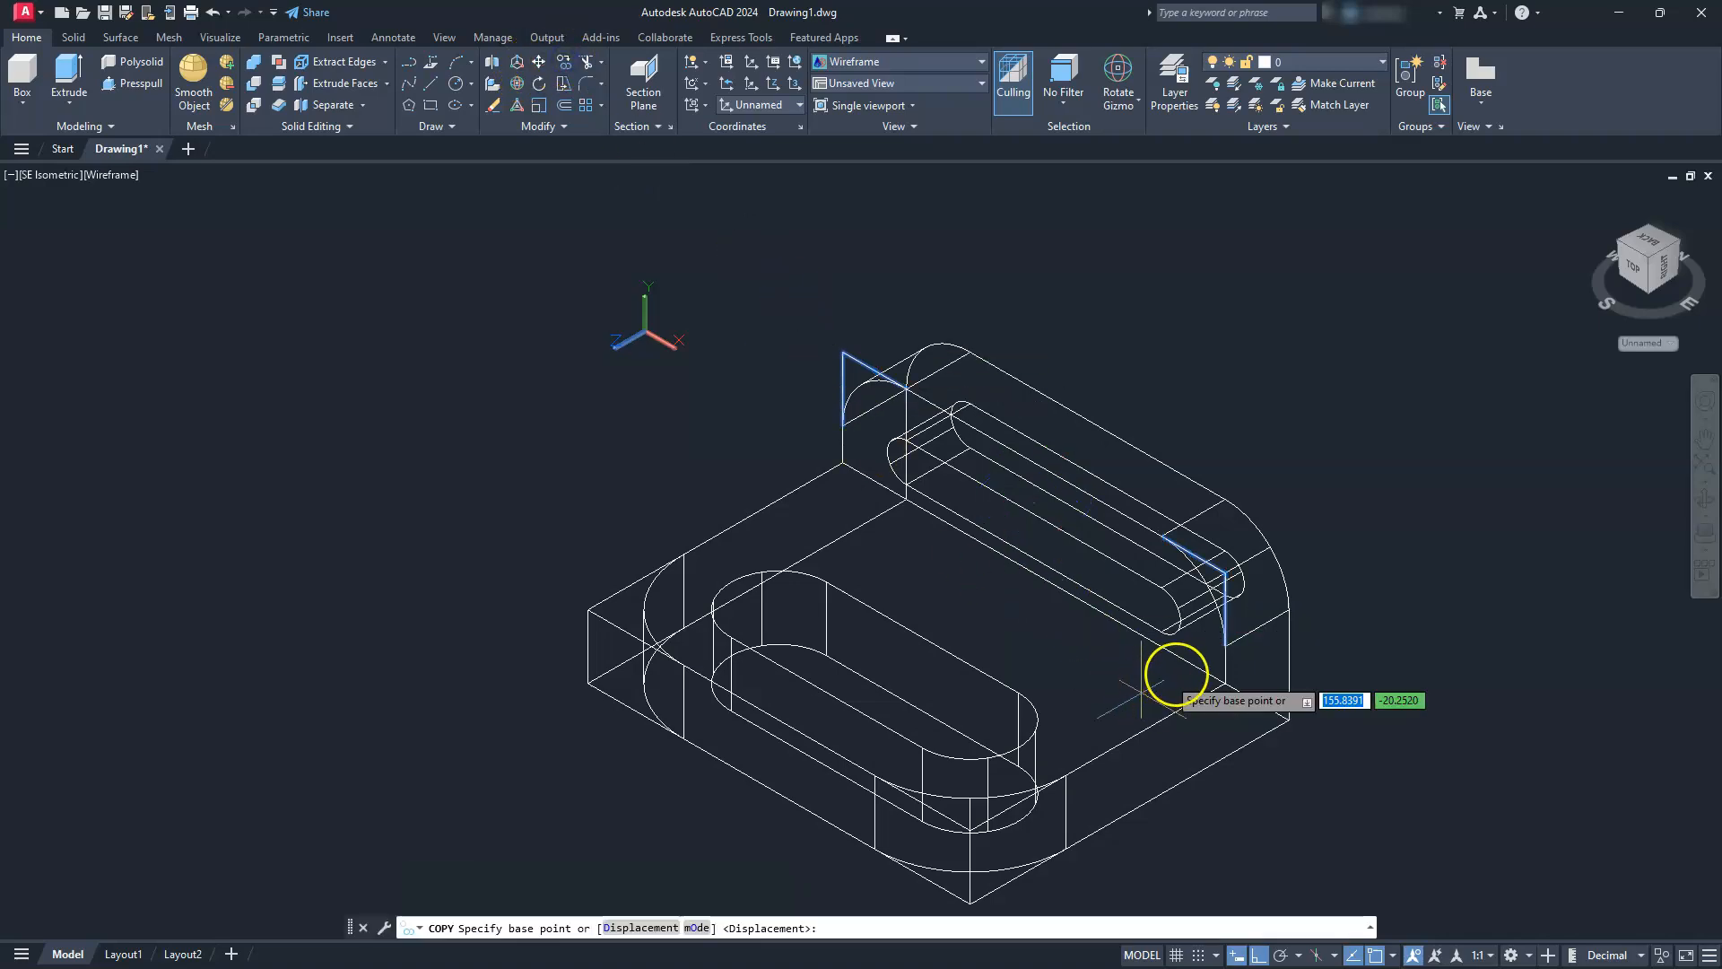
scroll(1309, 641, "up", 4)
scroll(1310, 642, "up", 2)
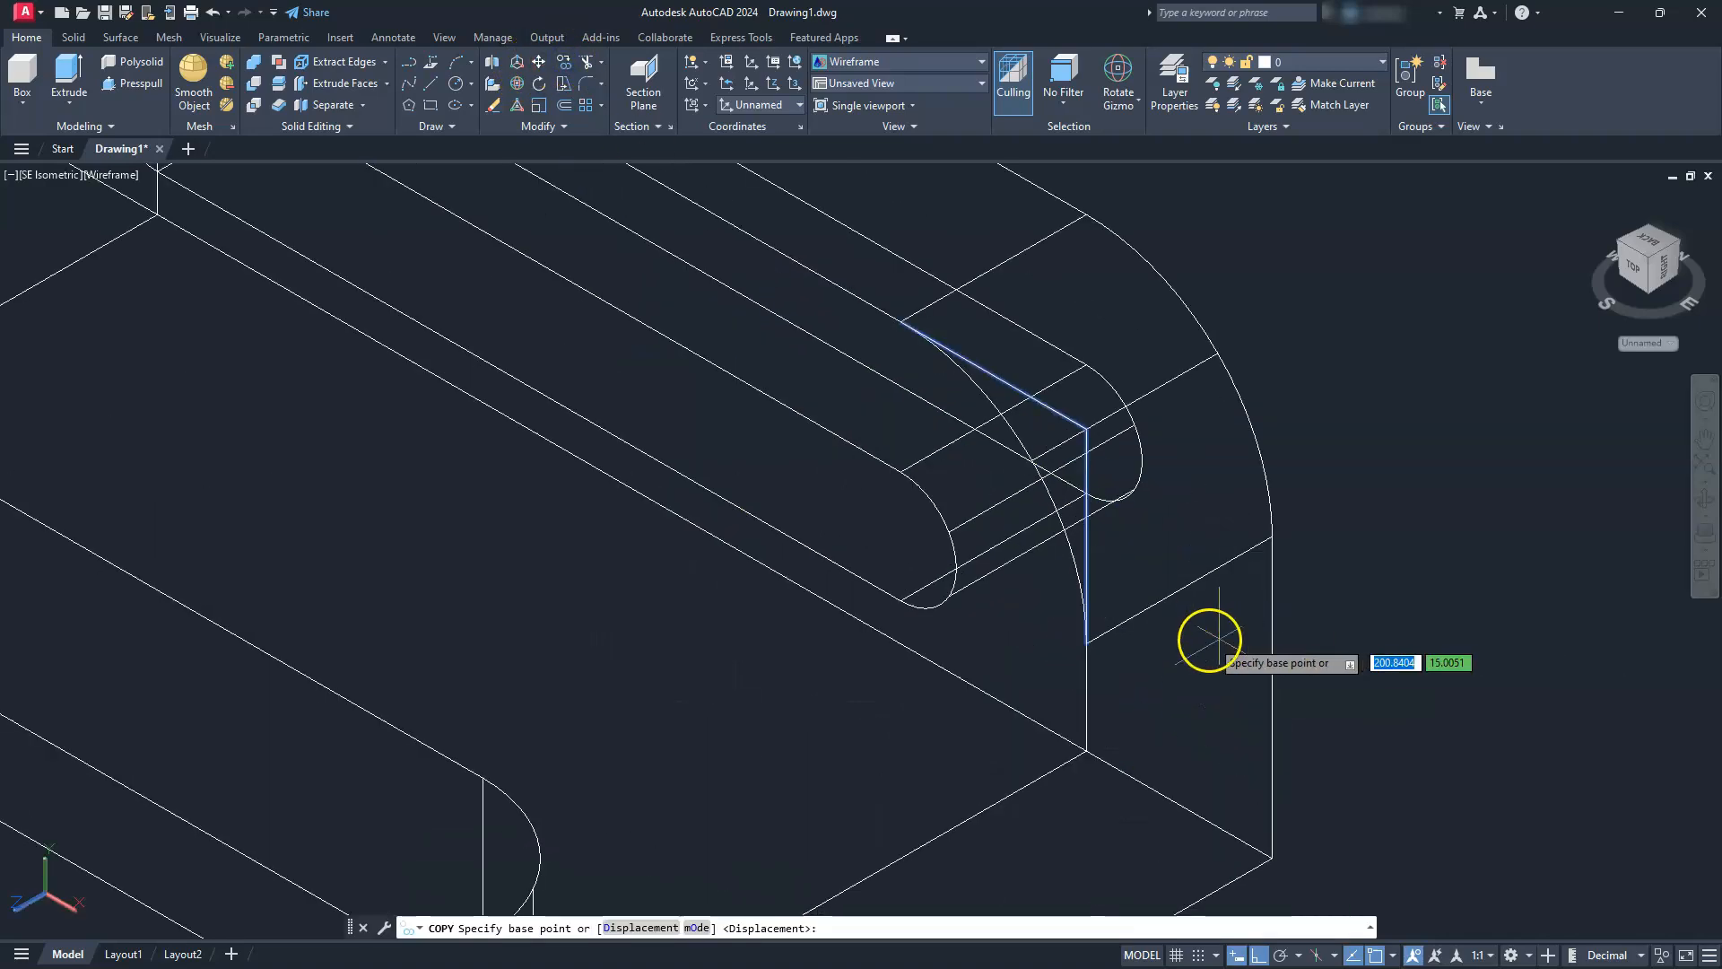
left_click(1124, 625)
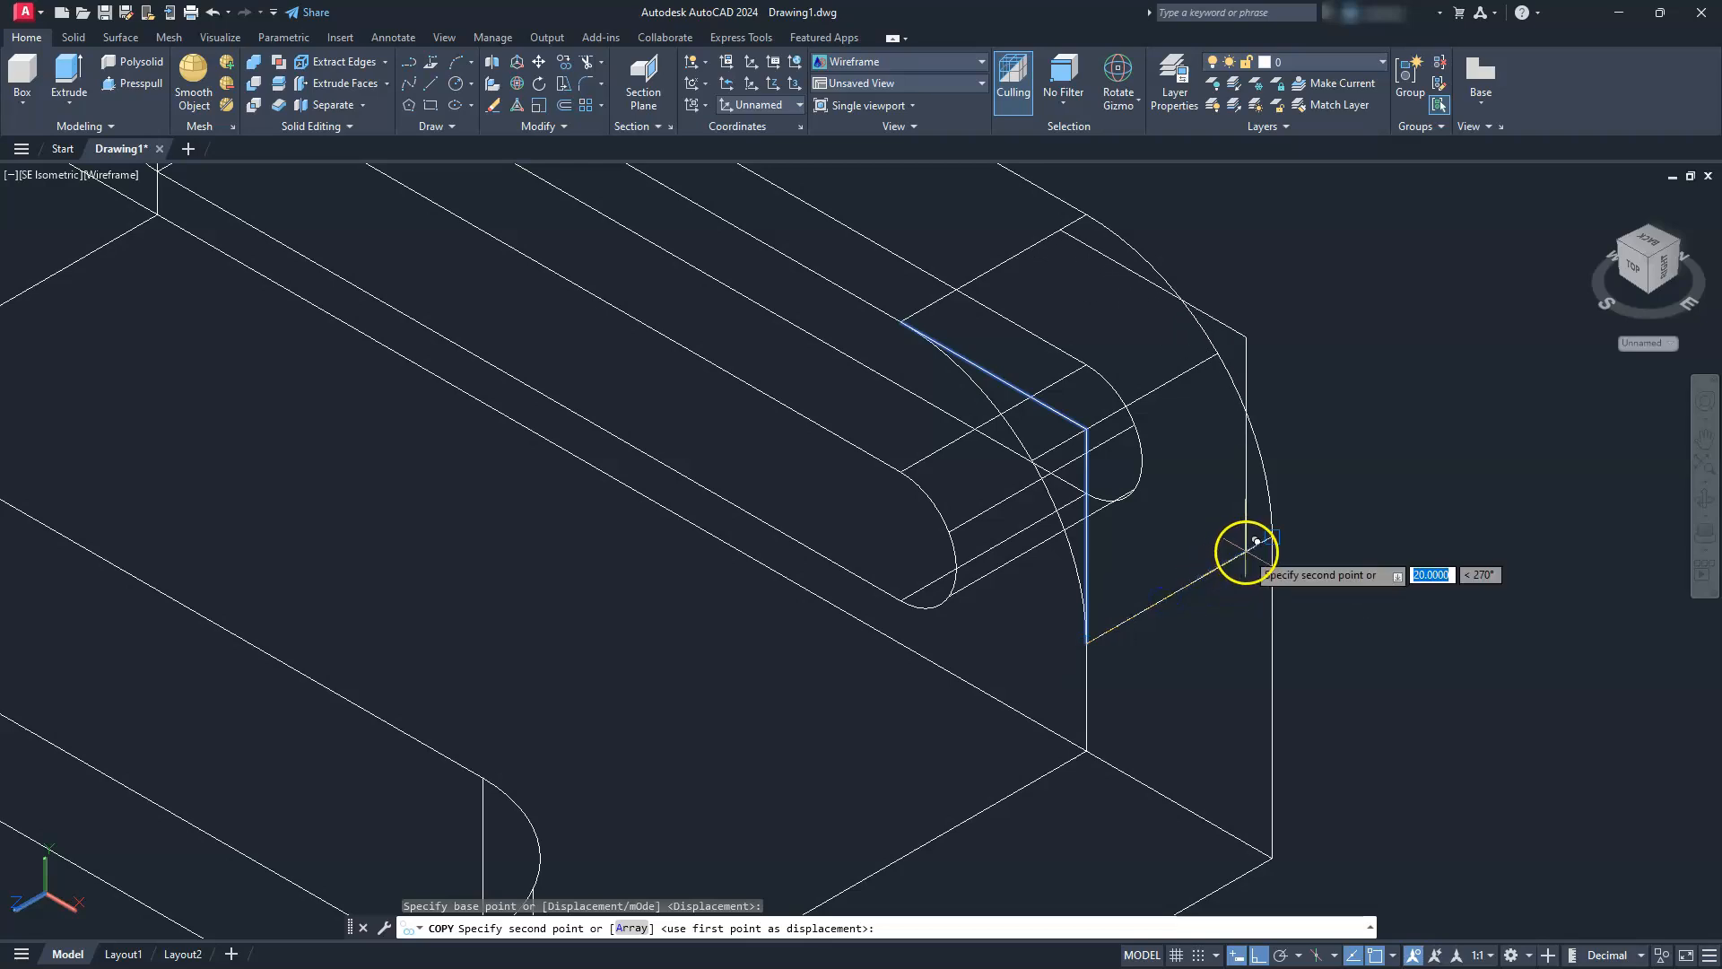
scroll(1246, 552, "down", 4)
key("Escape")
key("Escape")
key("Escape")
key("Escape")
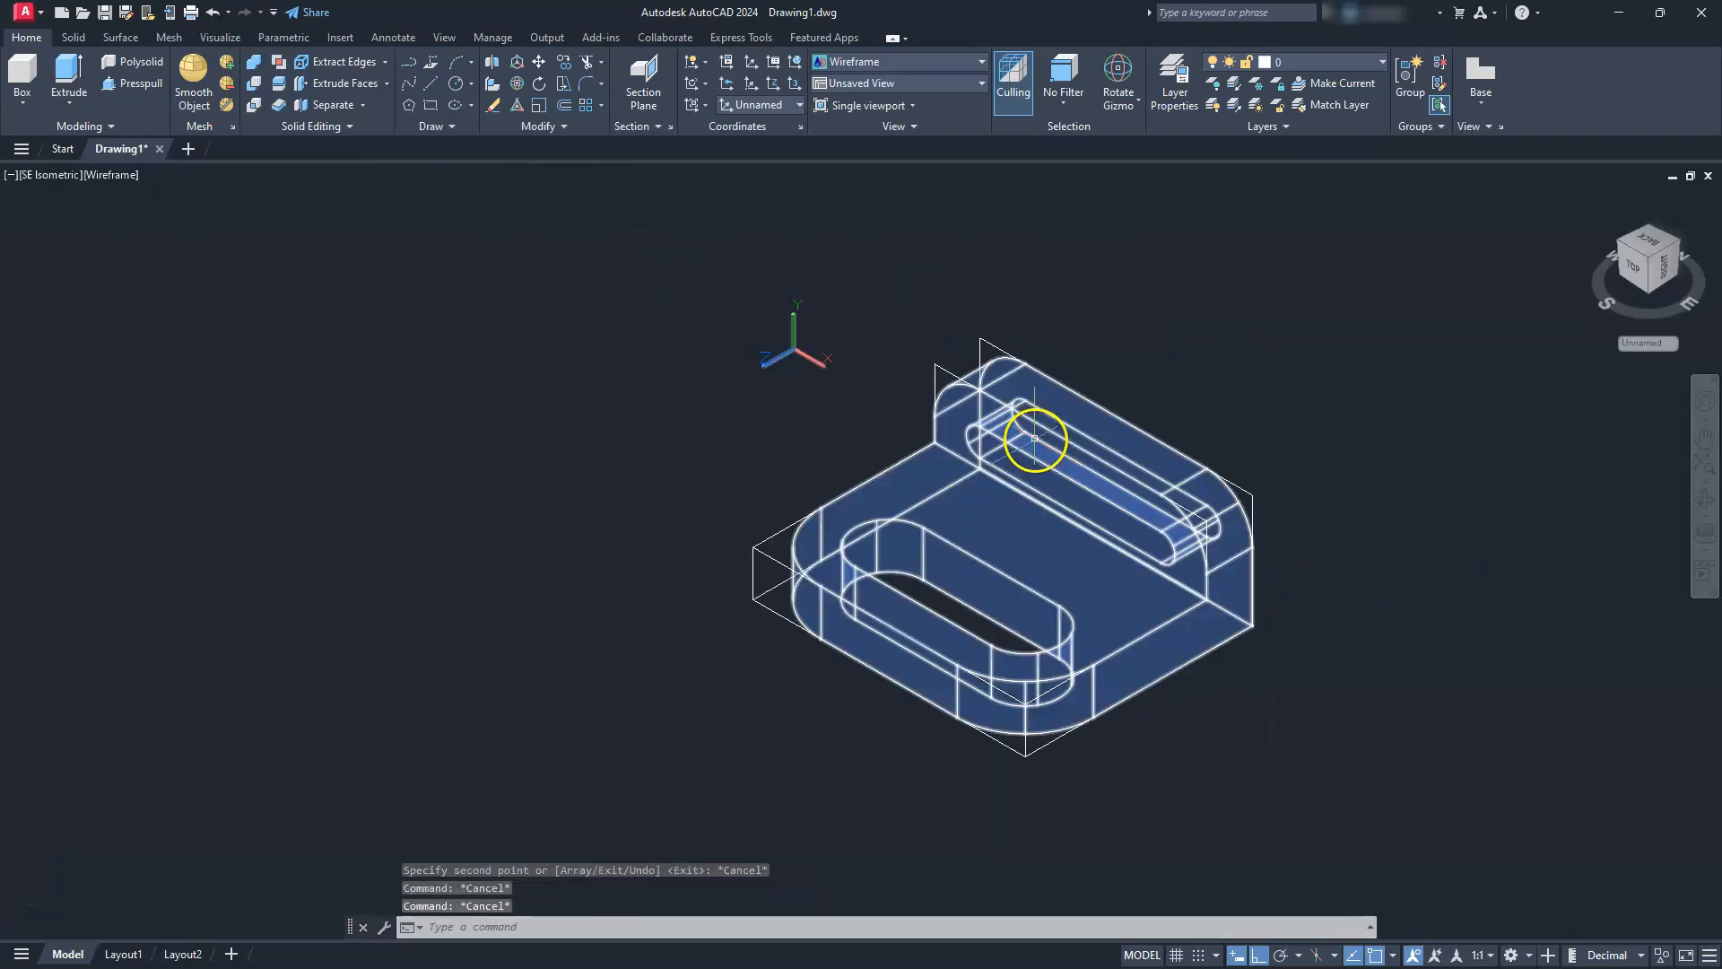
Draw a line joining the front and back sharp corners at the upright's left rounded corner
scroll(1033, 436, "up", 1)
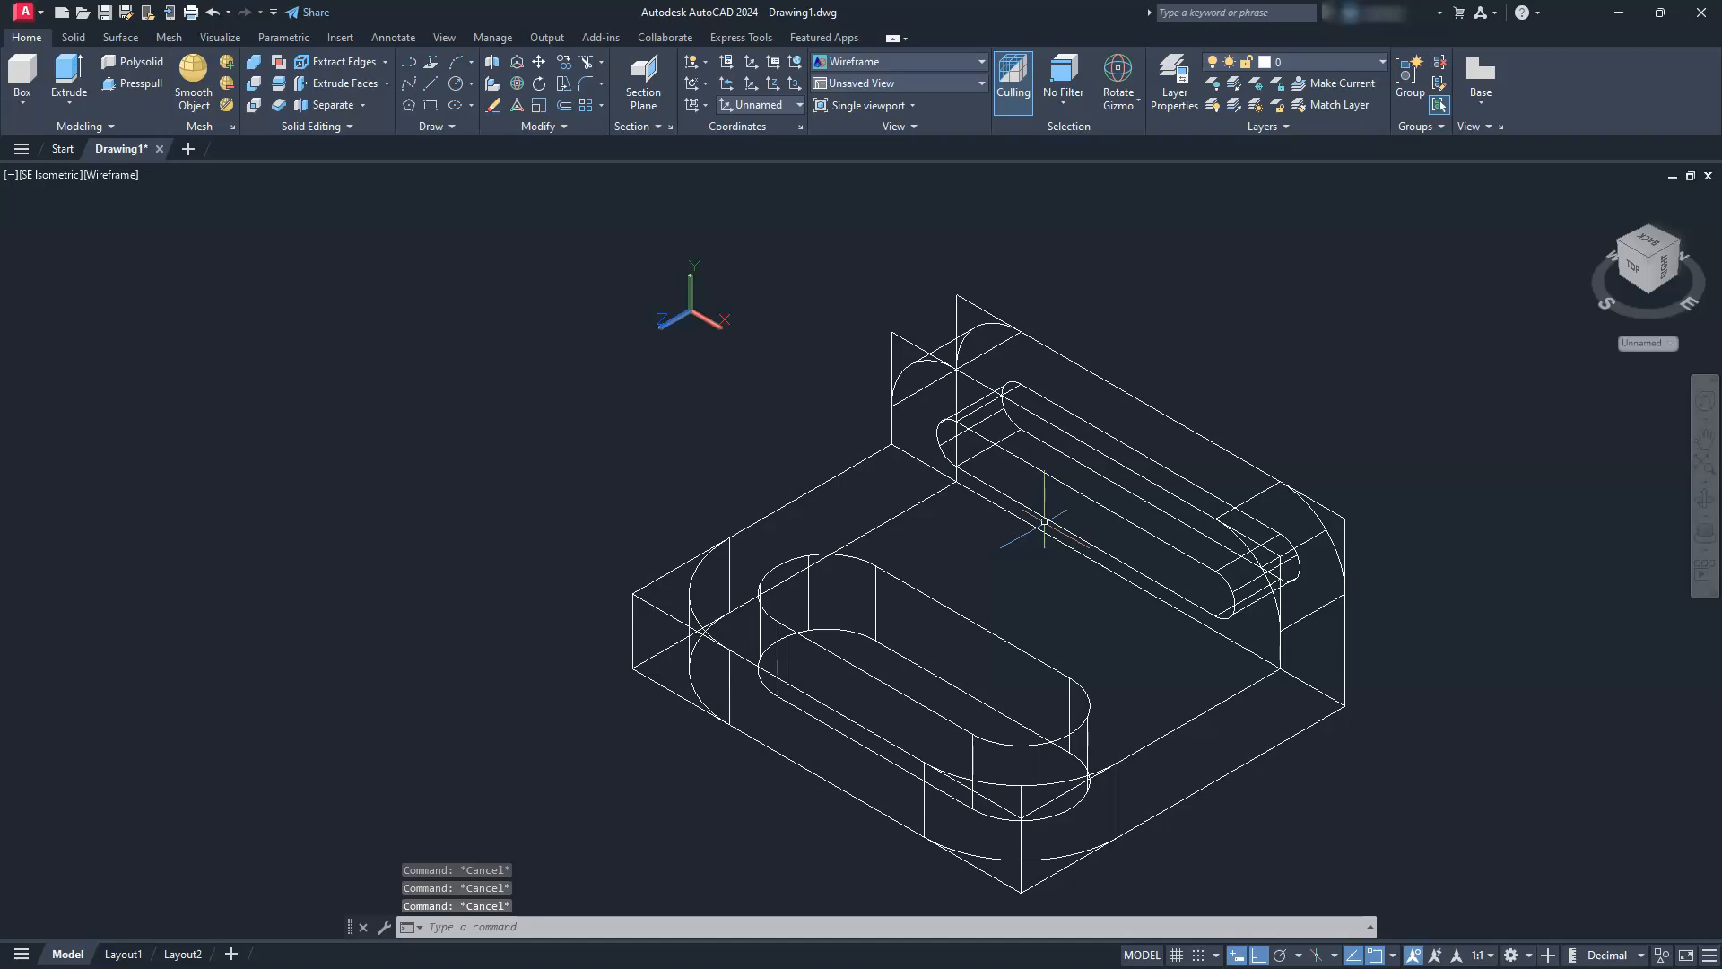
type("l")
key("Return")
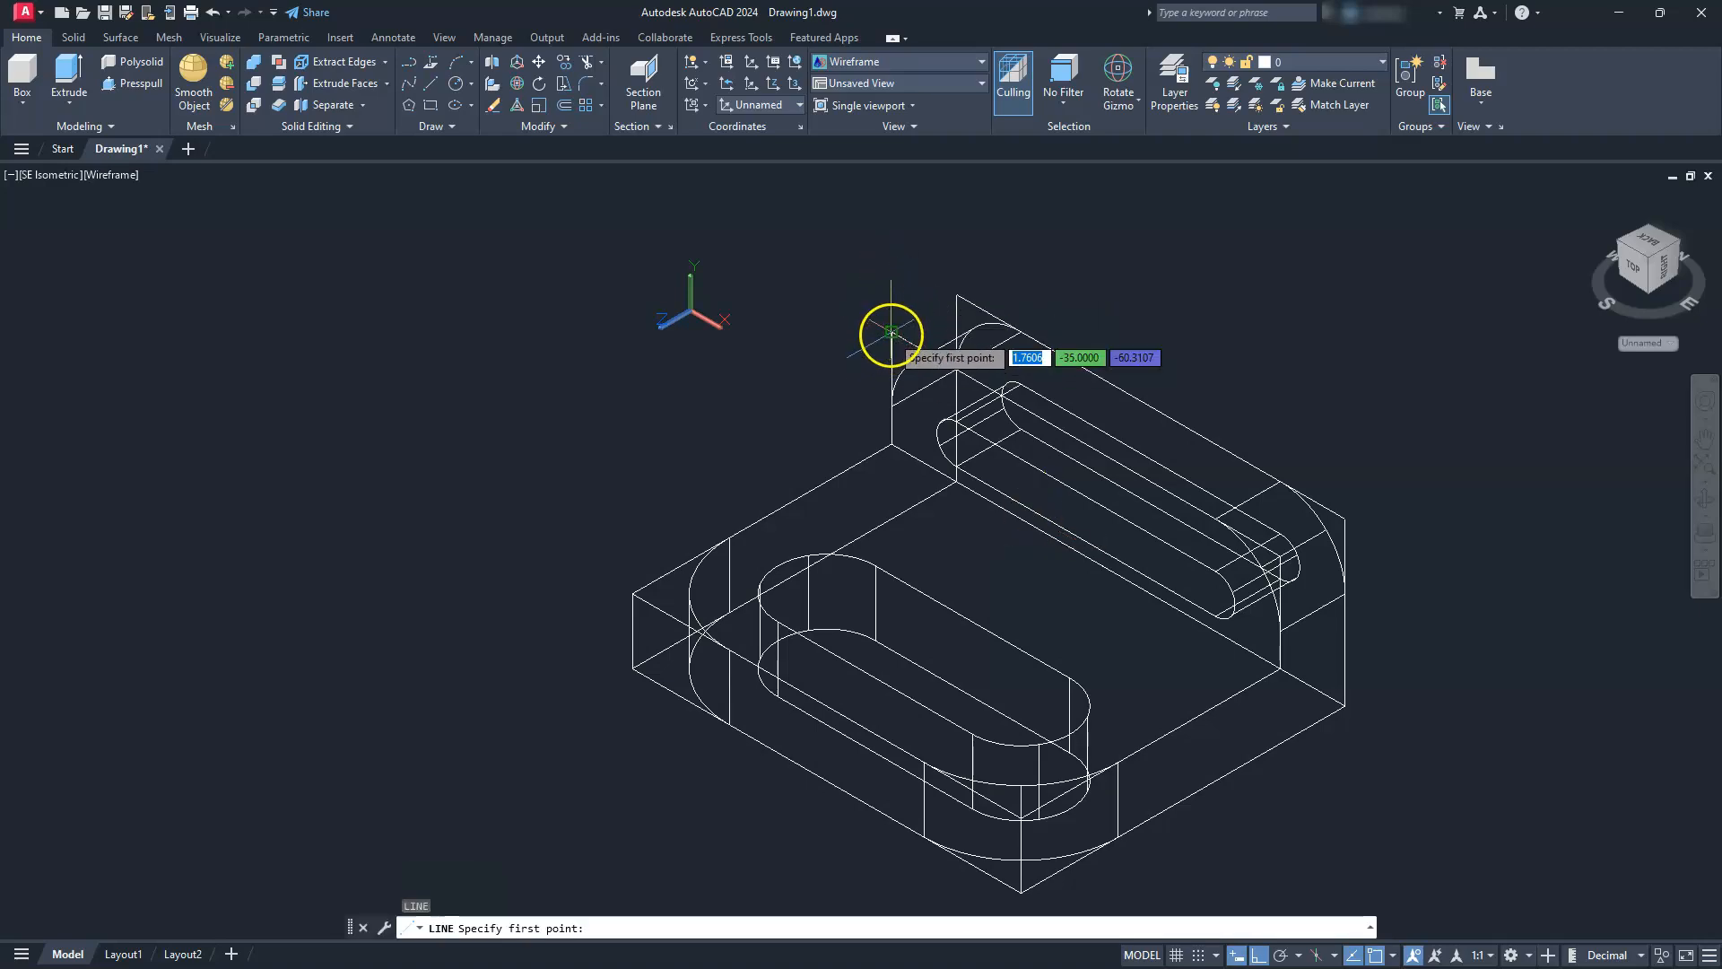
left_click(891, 334)
key("Escape")
key("Escape")
key("Escape")
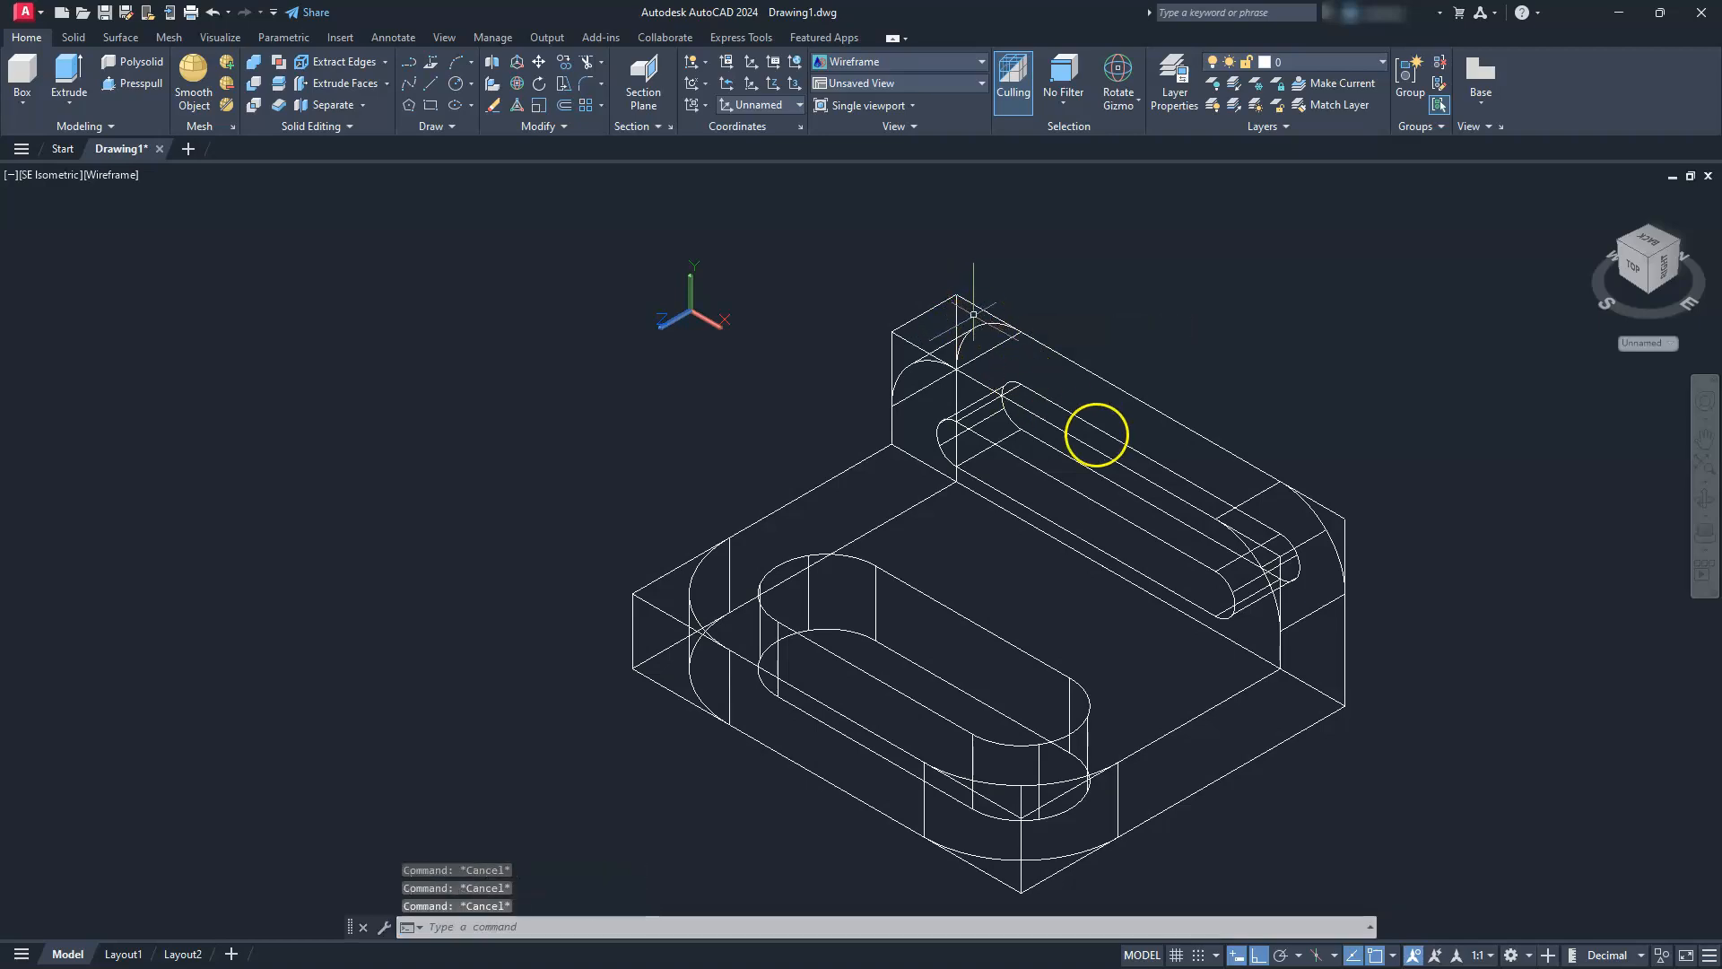
Draw a line joining the back and front sharp corners at the upright's right rounded corner
type("l")
key("Return")
left_click(1342, 514)
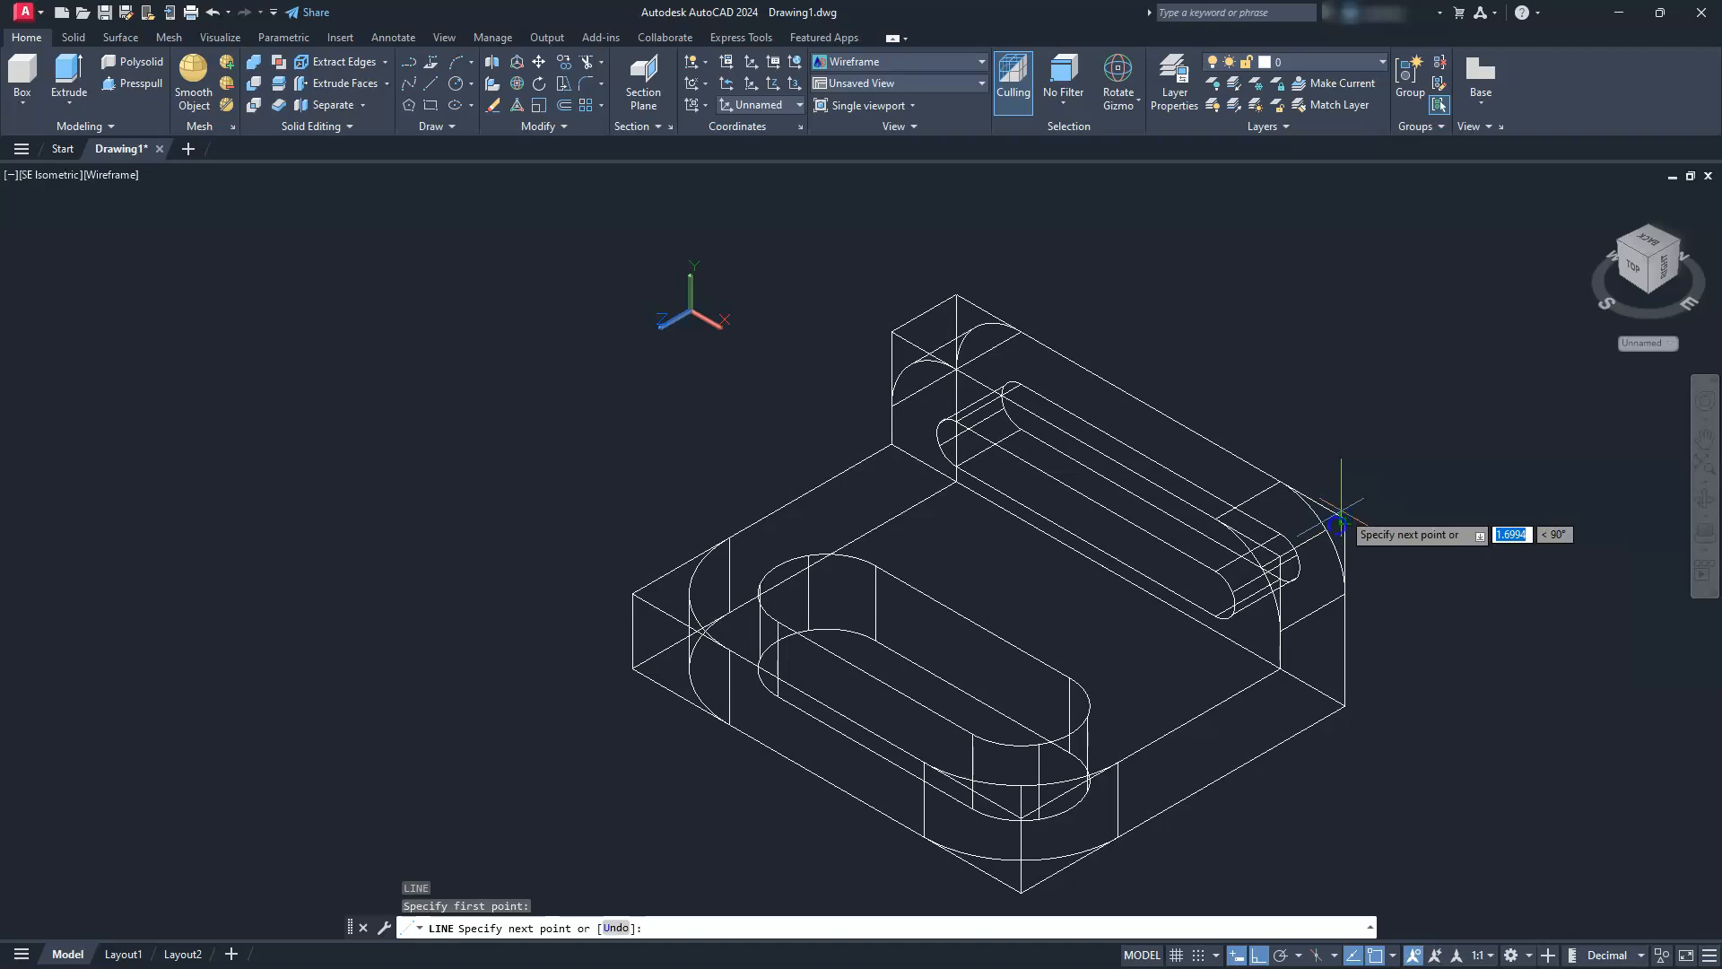
scroll(1343, 516, "up", 5)
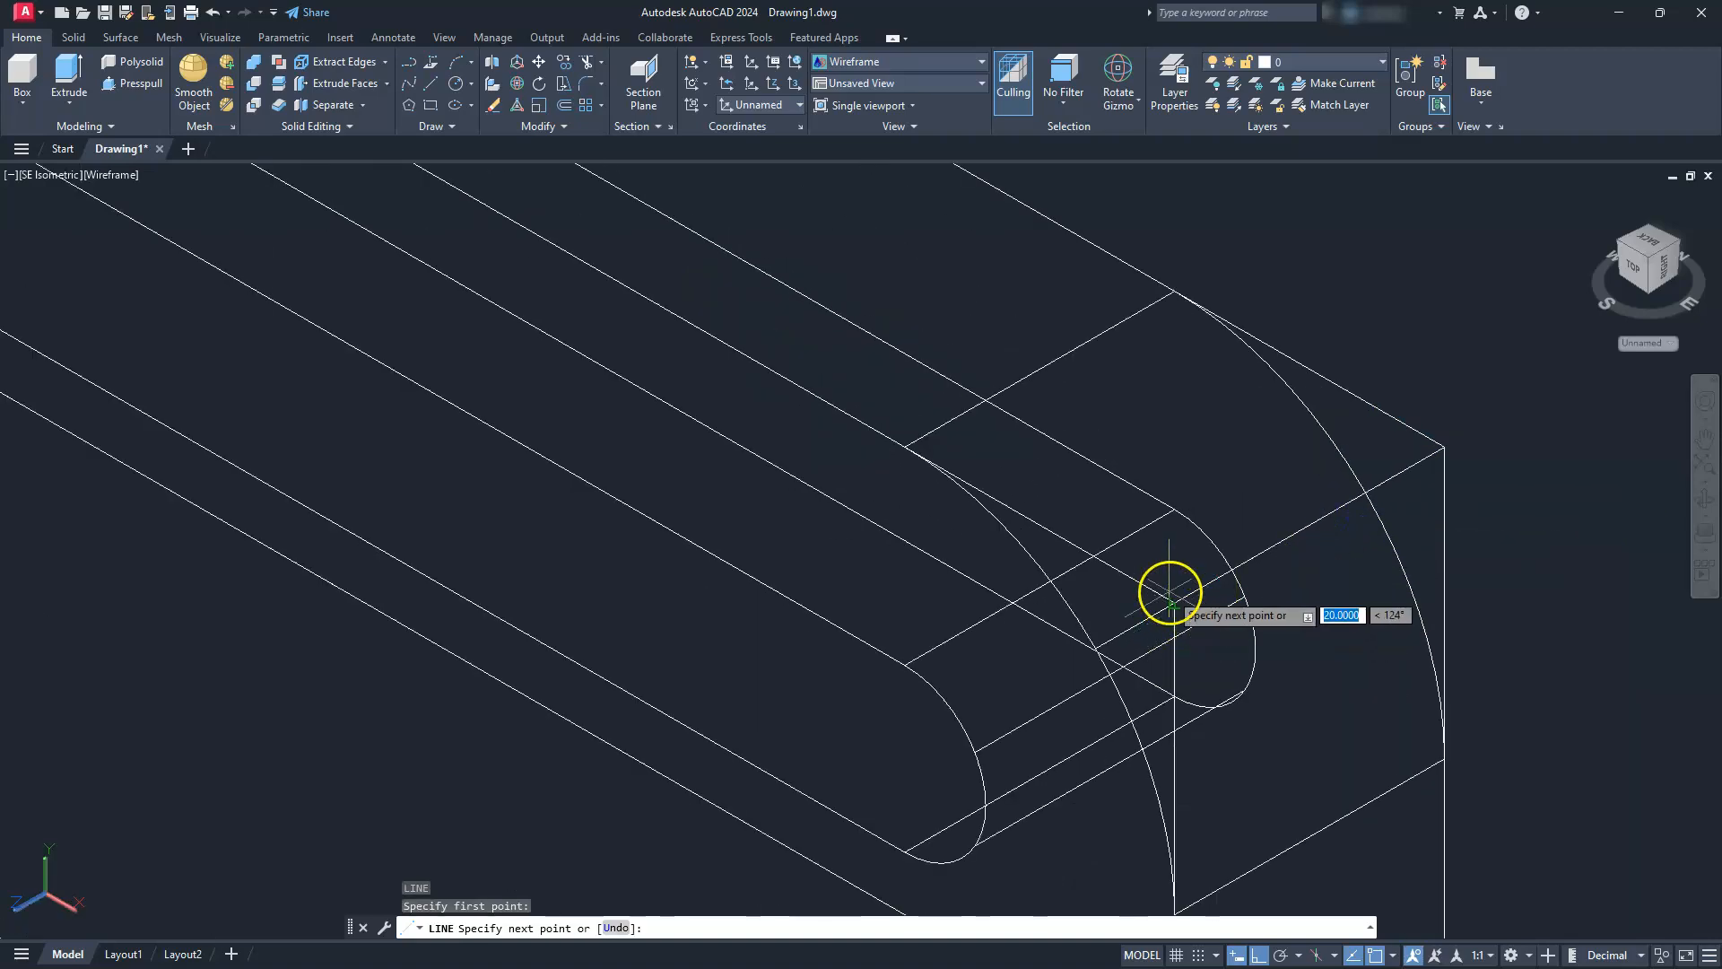
key("Escape")
key("Escape")
key("Escape")
scroll(1169, 587, "down", 6)
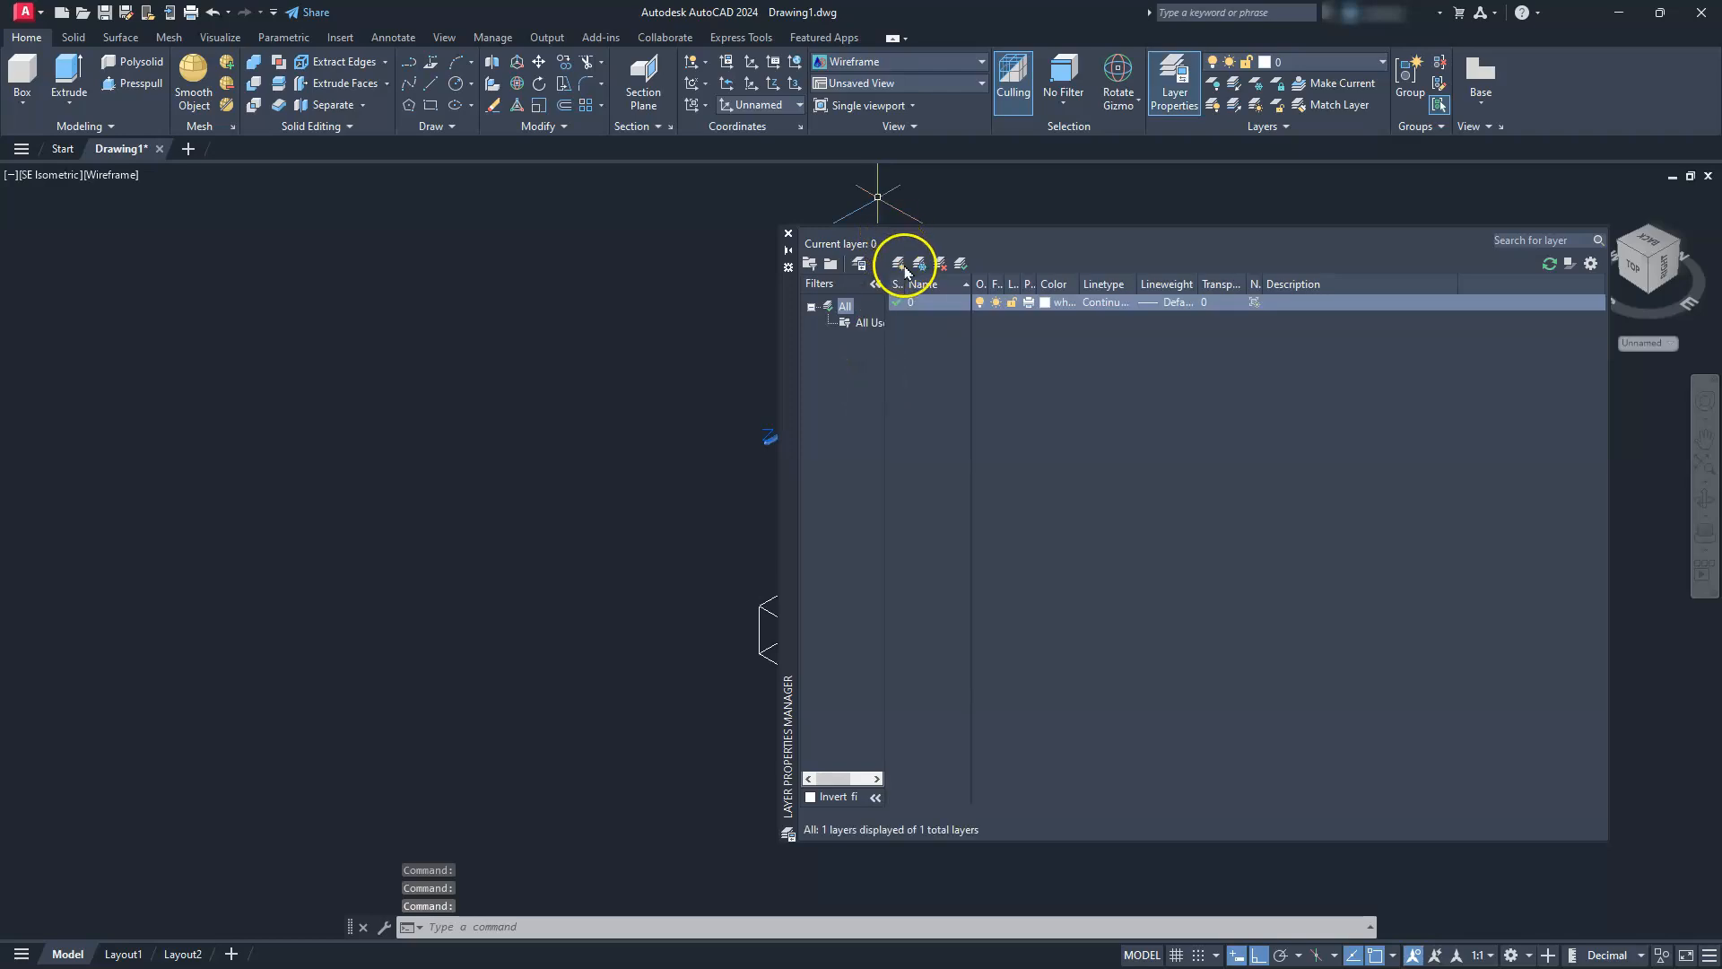
Create three new layers named hid, cen and dim
left_click(898, 264)
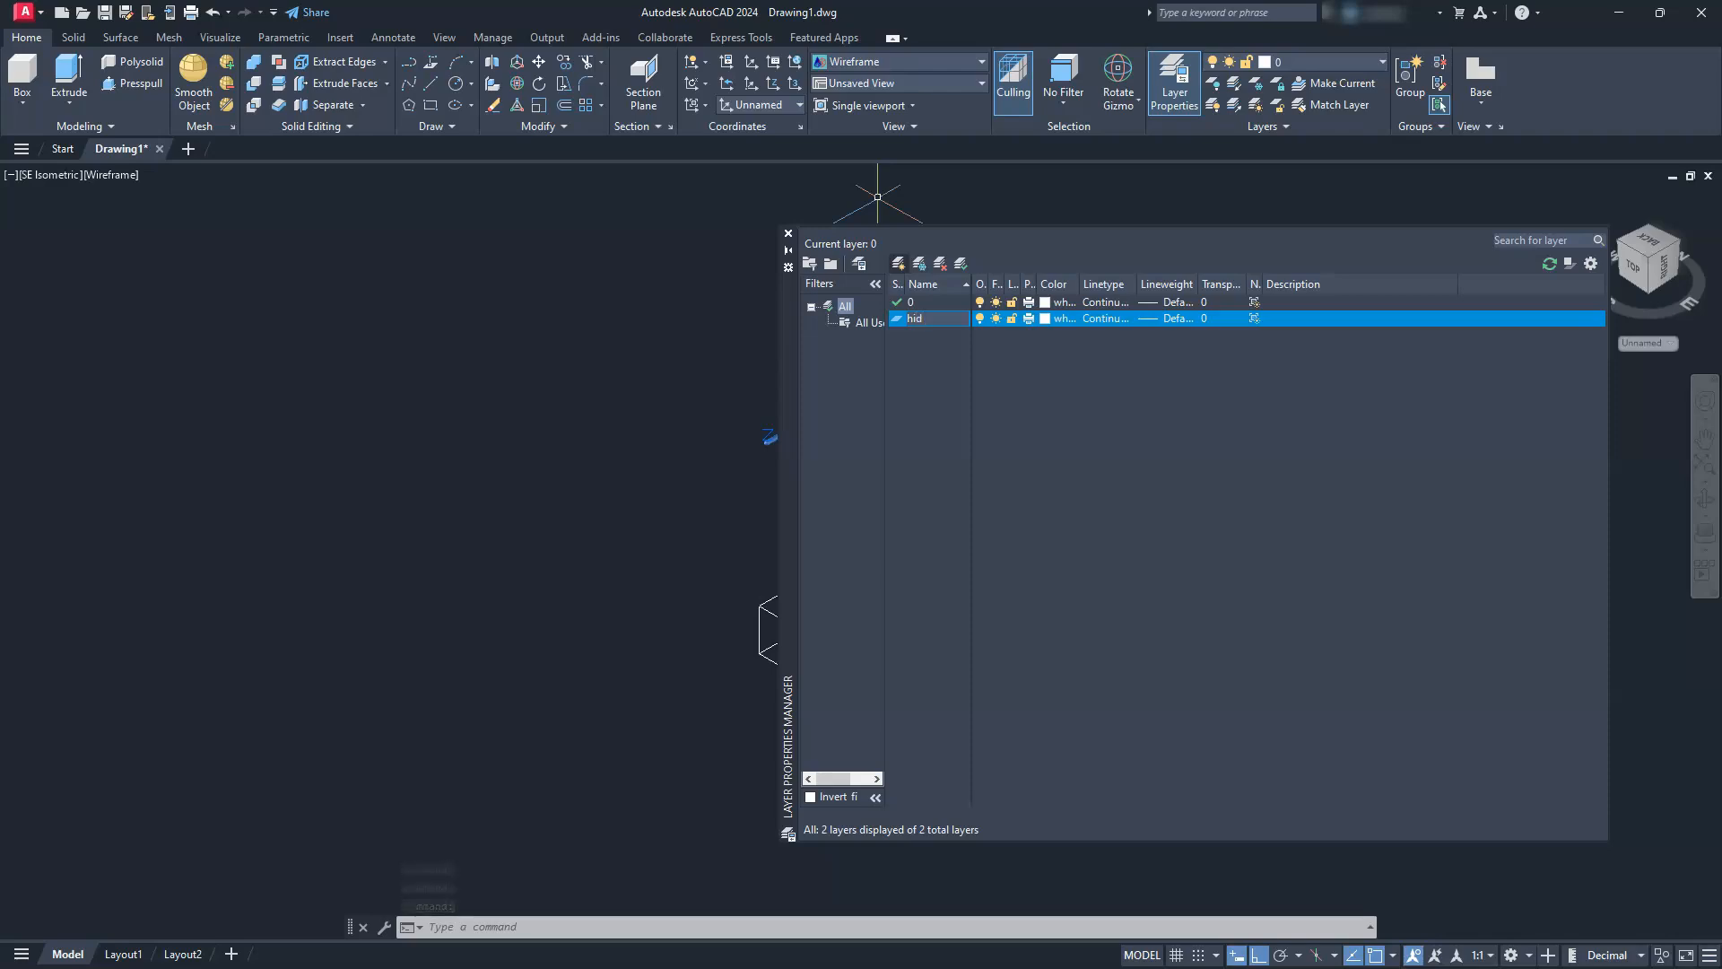
left_click(898, 263)
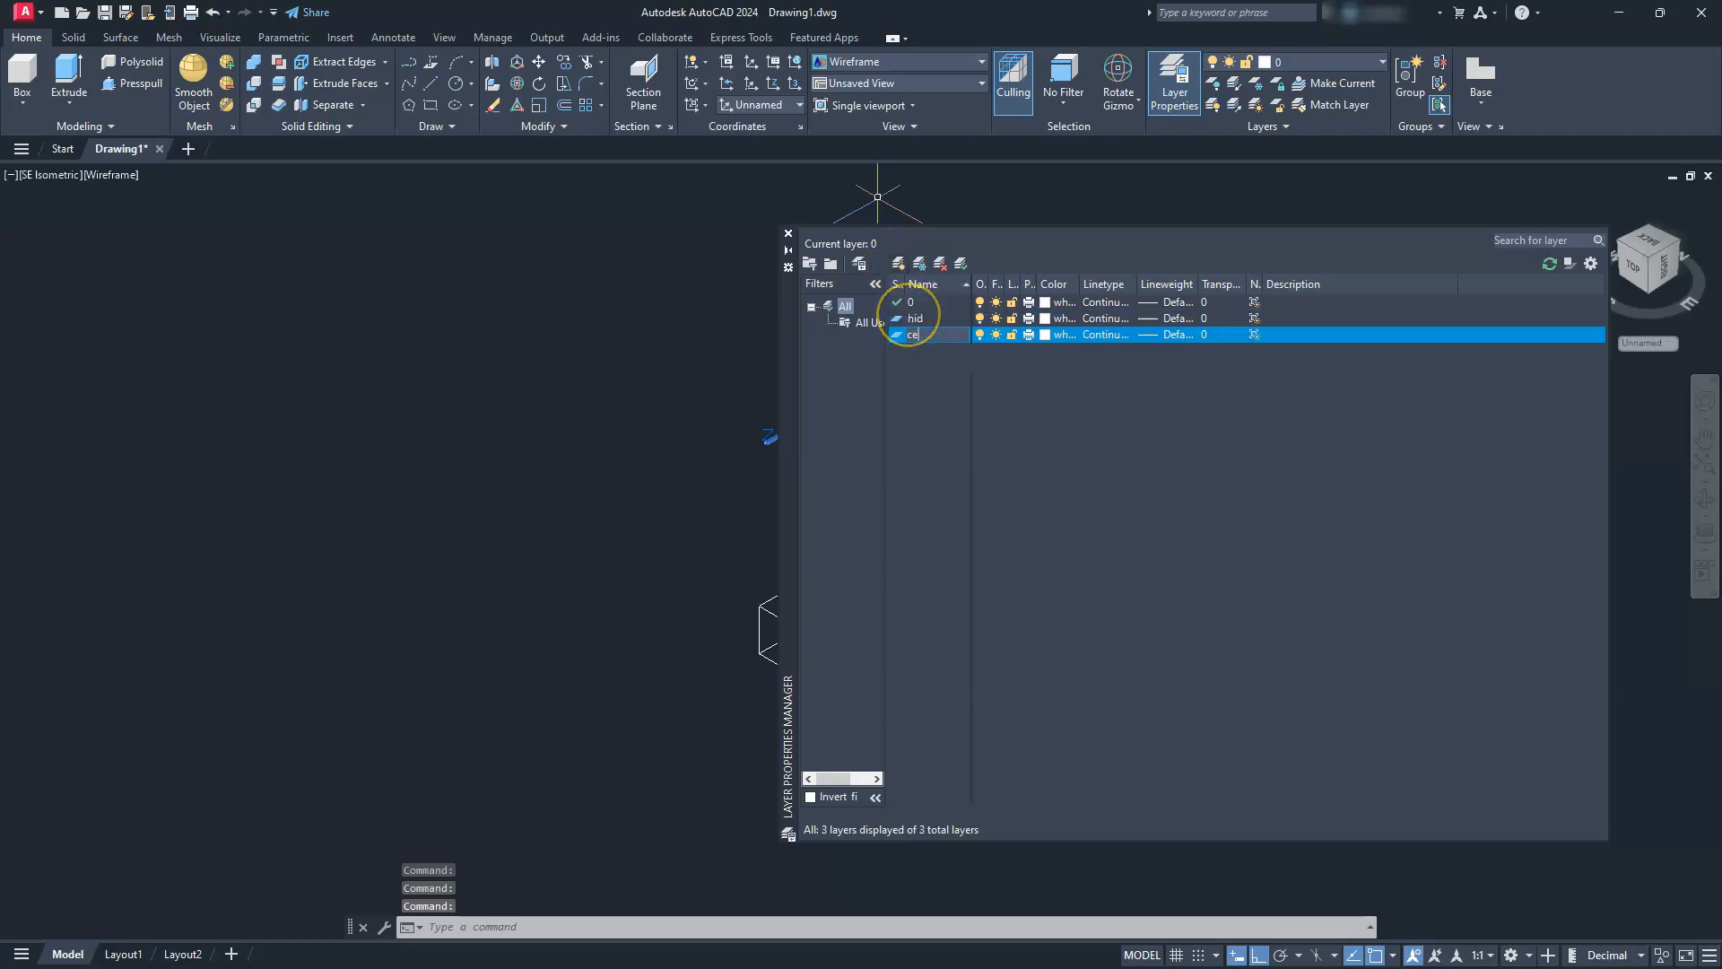
type("cen")
left_click(898, 264)
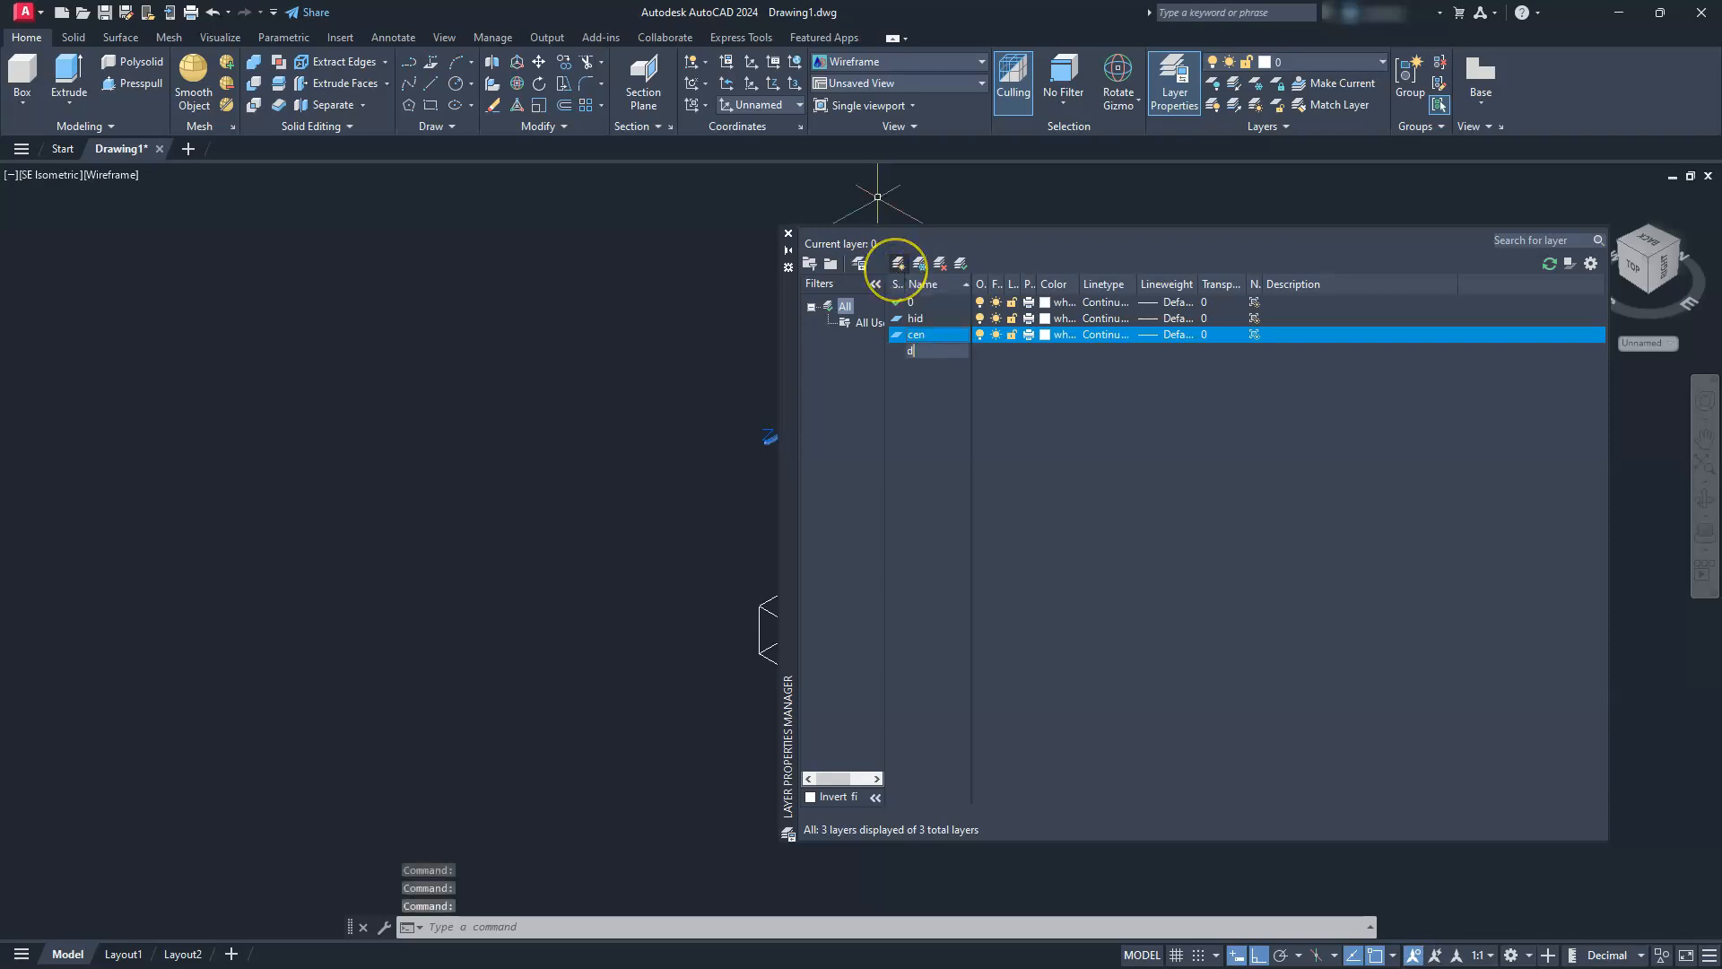
key("Return")
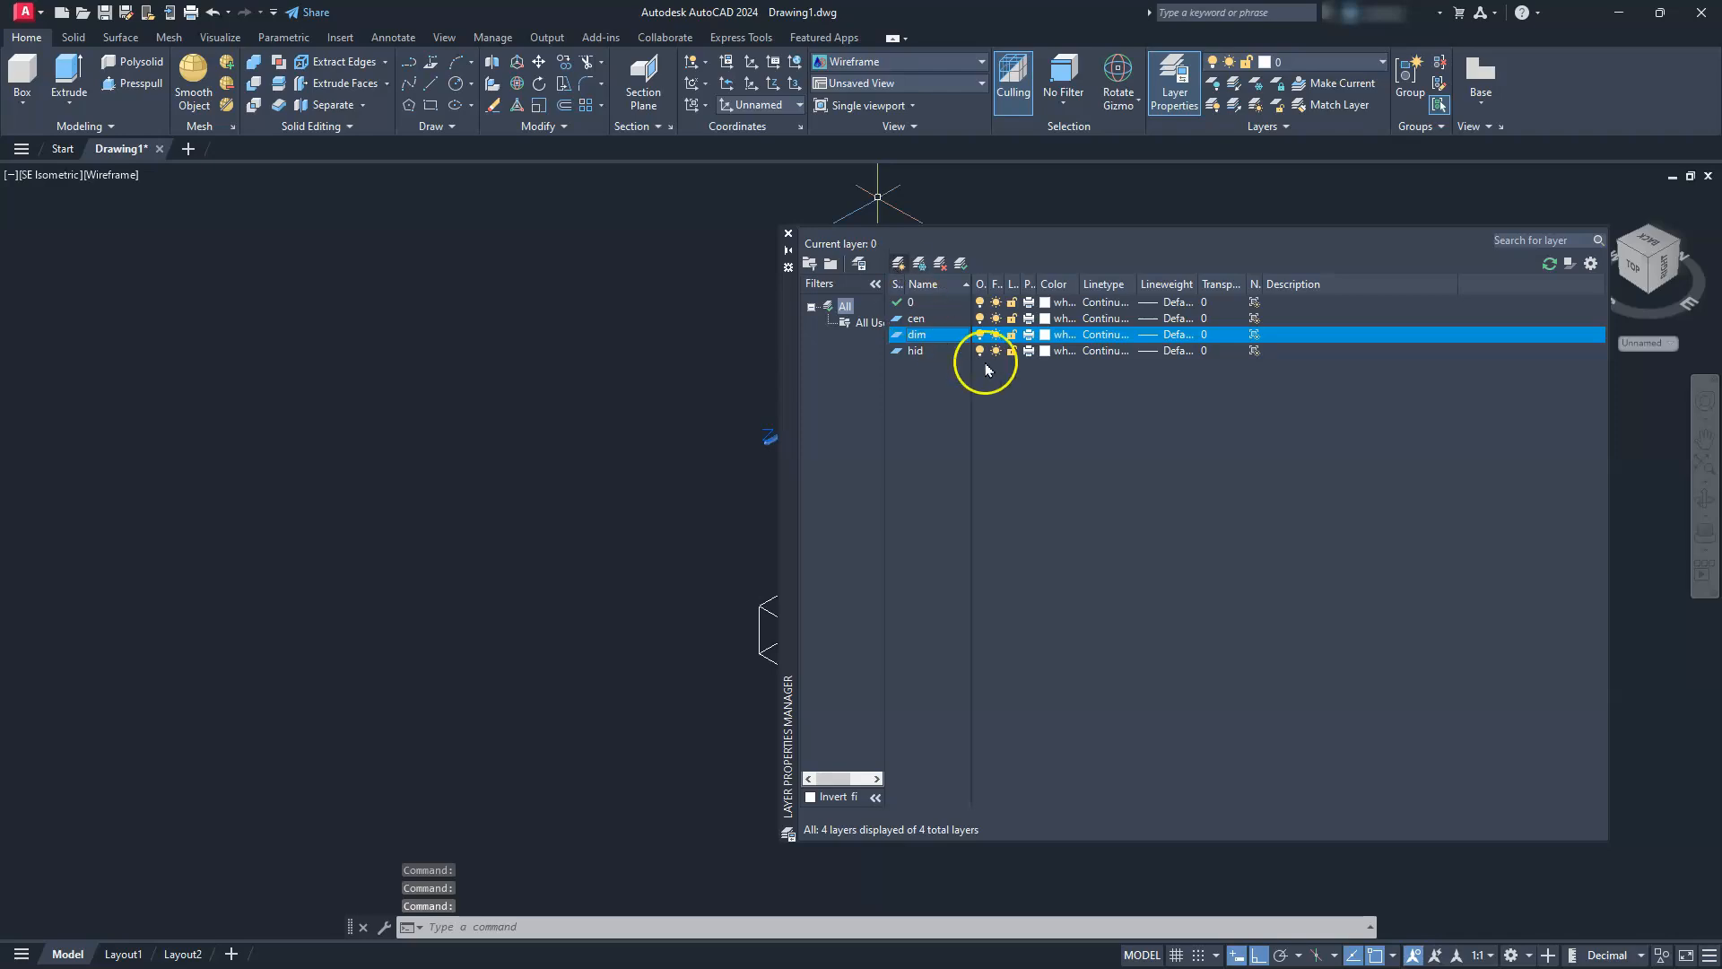
Load the CENTER2 linetype and assign it to the cen layer
left_click(1091, 318)
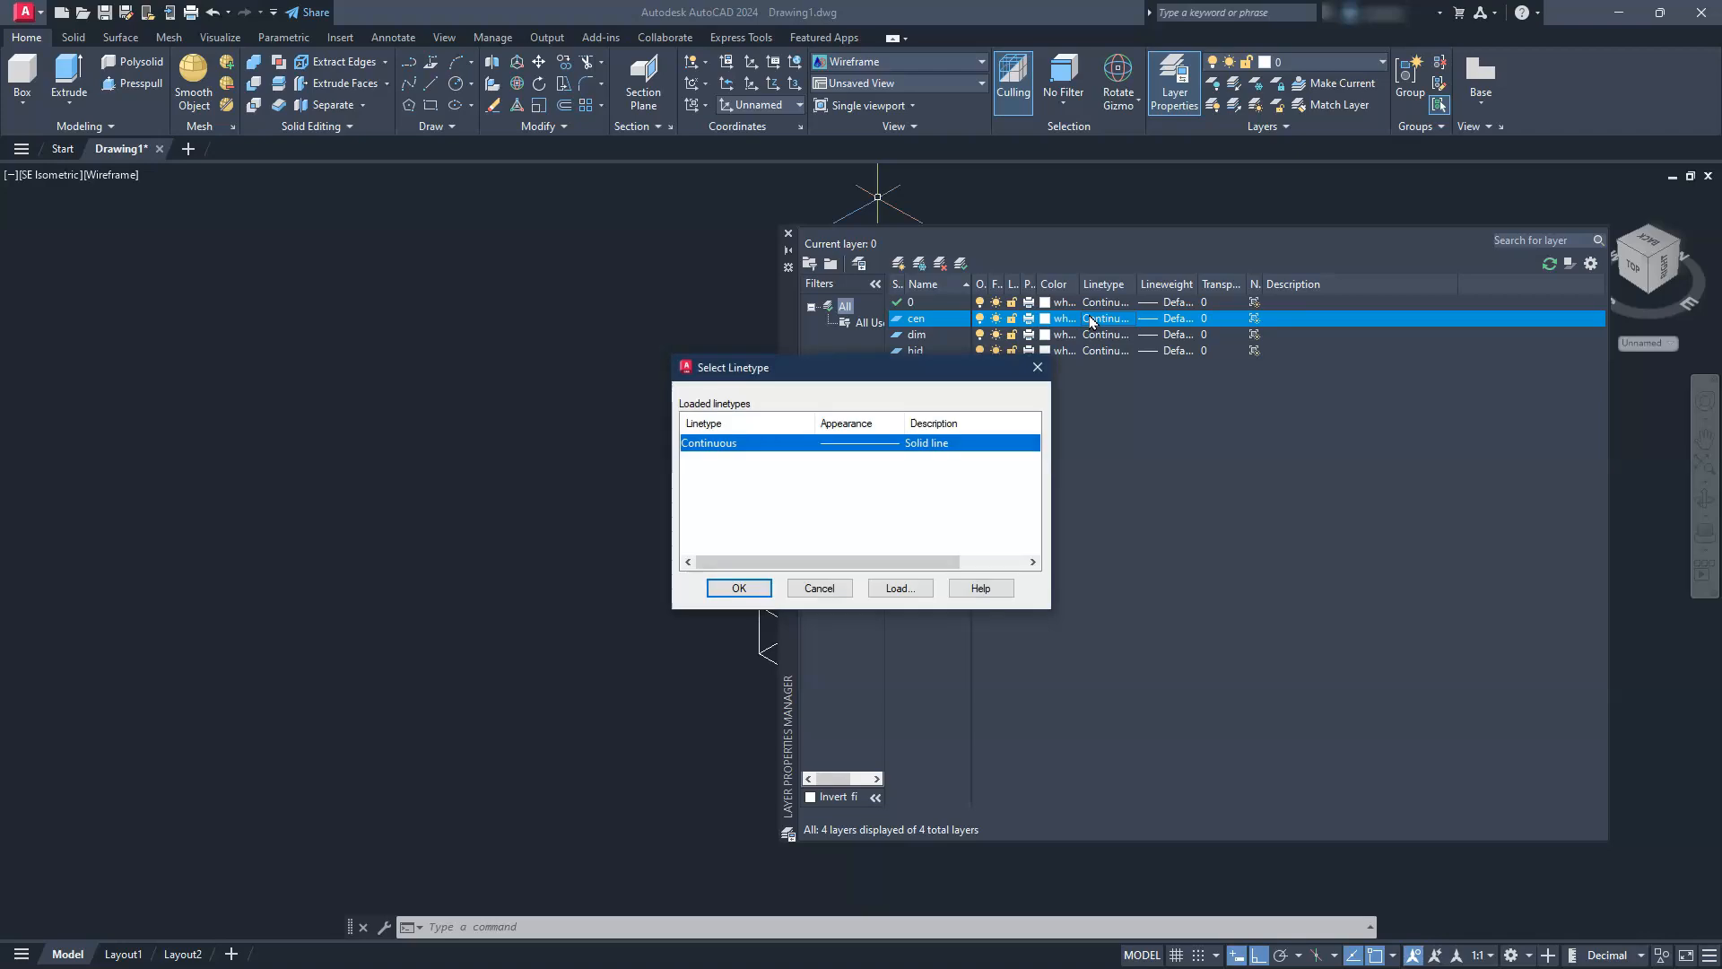
left_click(897, 588)
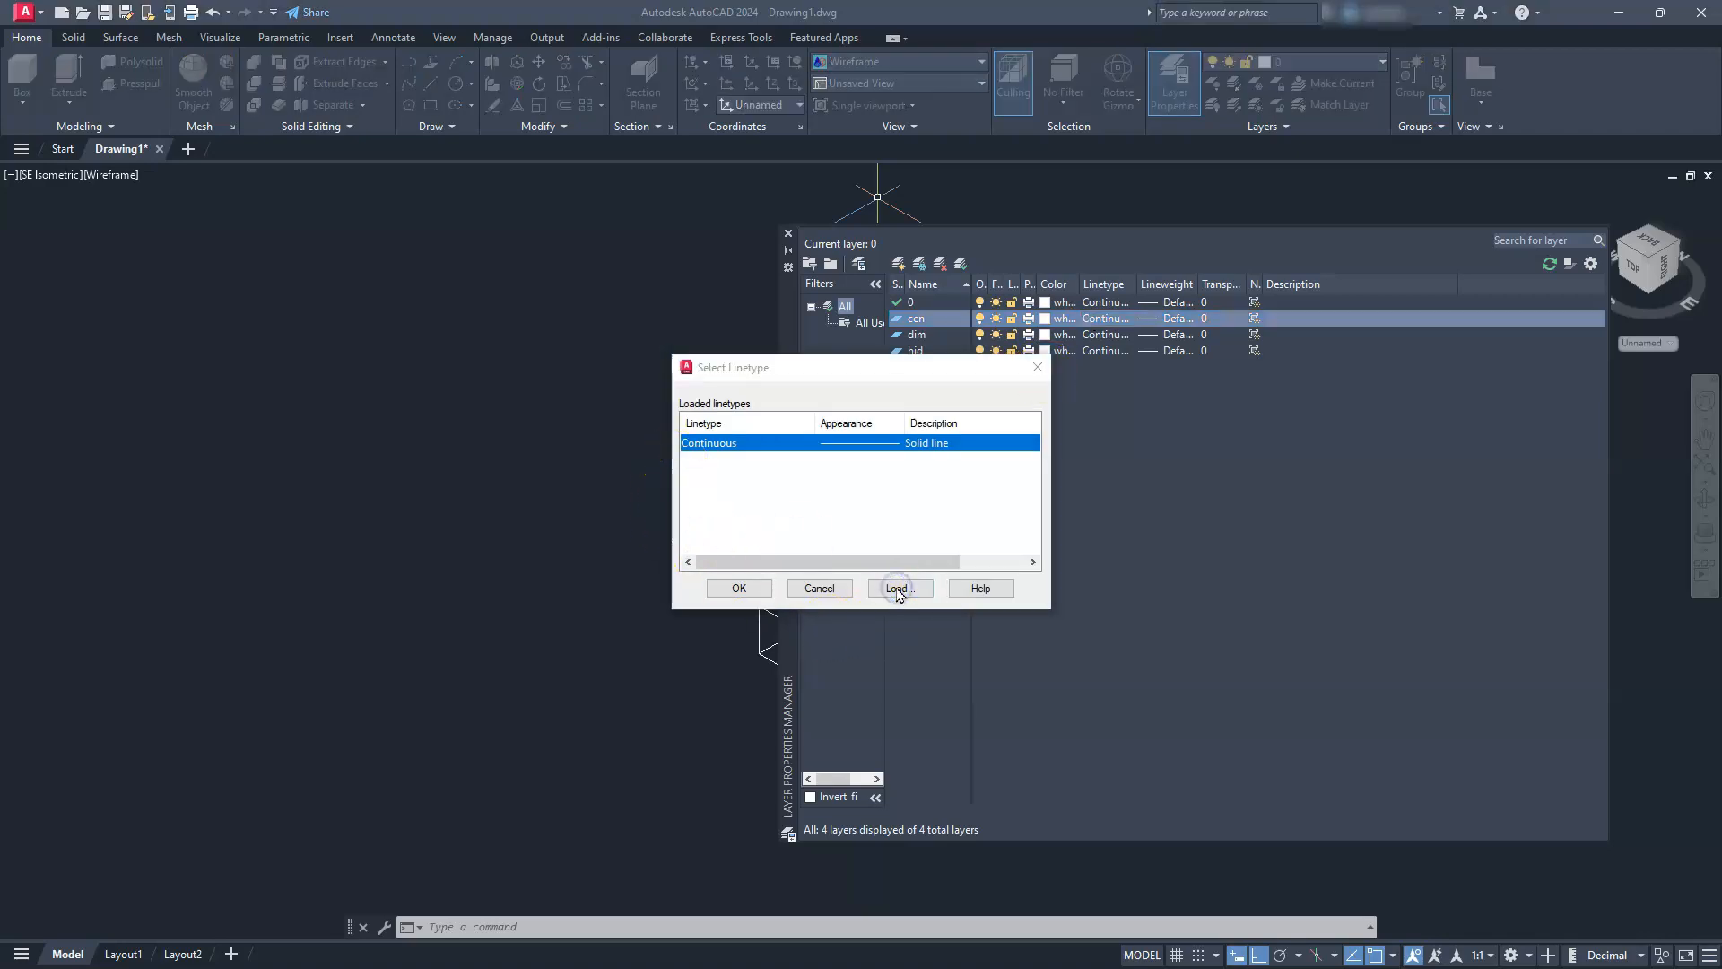
scroll(894, 531, "down", 3)
scroll(894, 532, "up", 2)
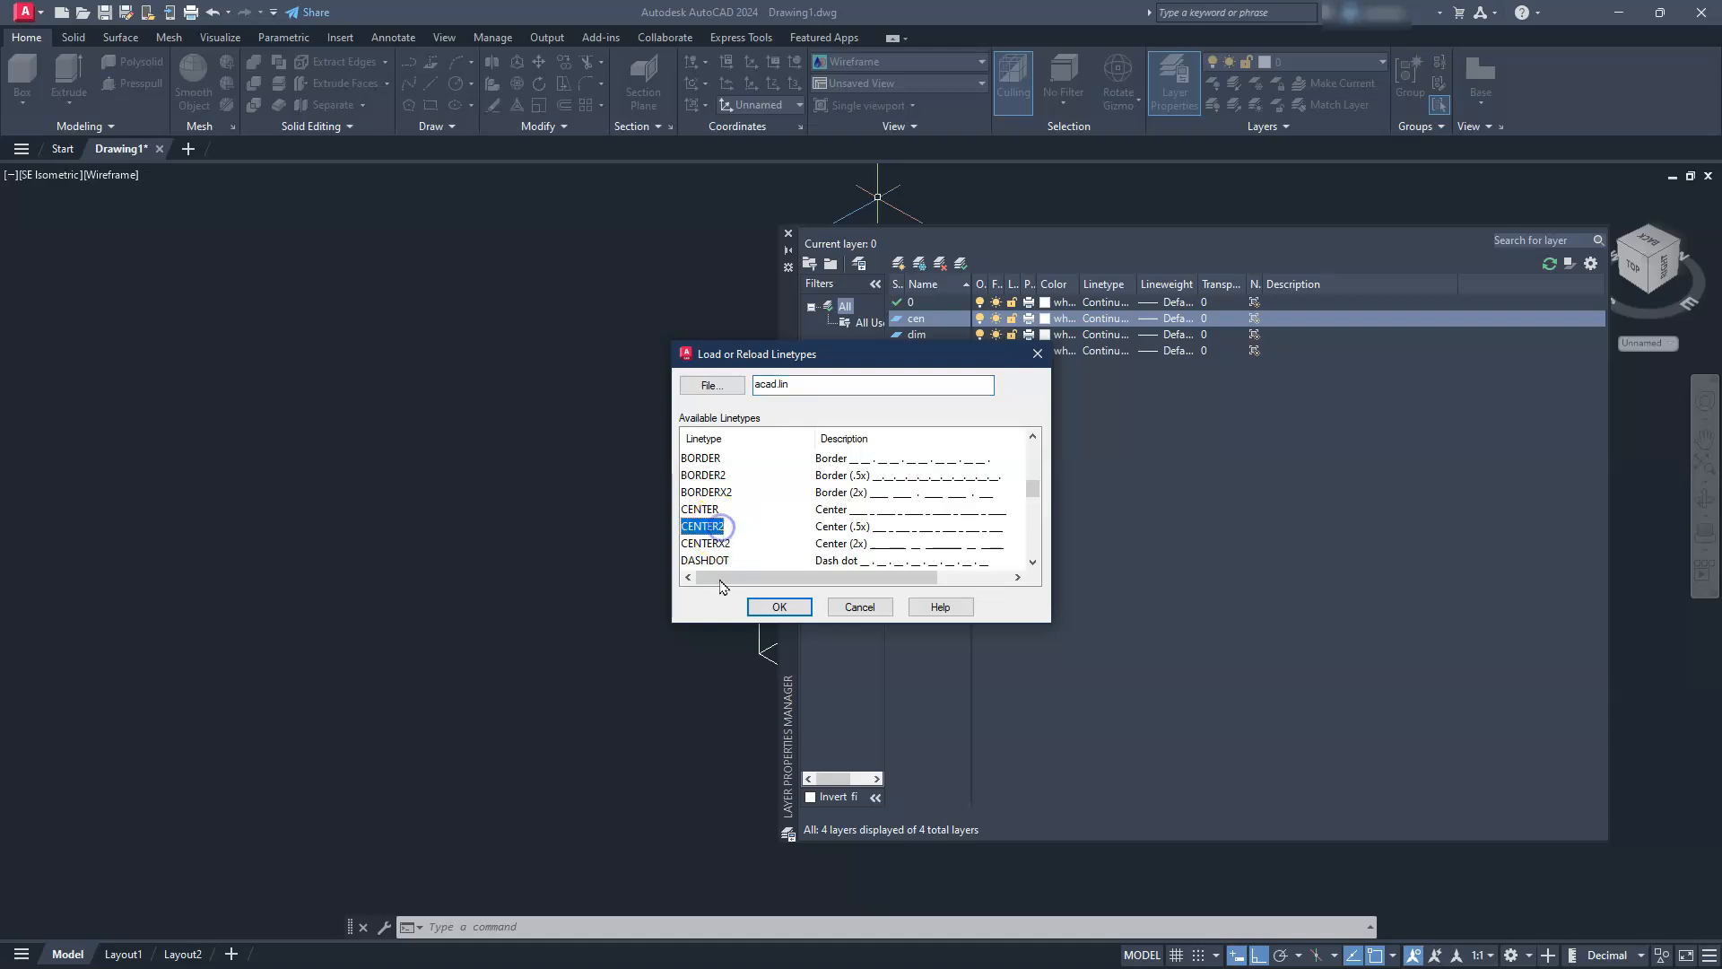
left_click(761, 608)
left_click(834, 442)
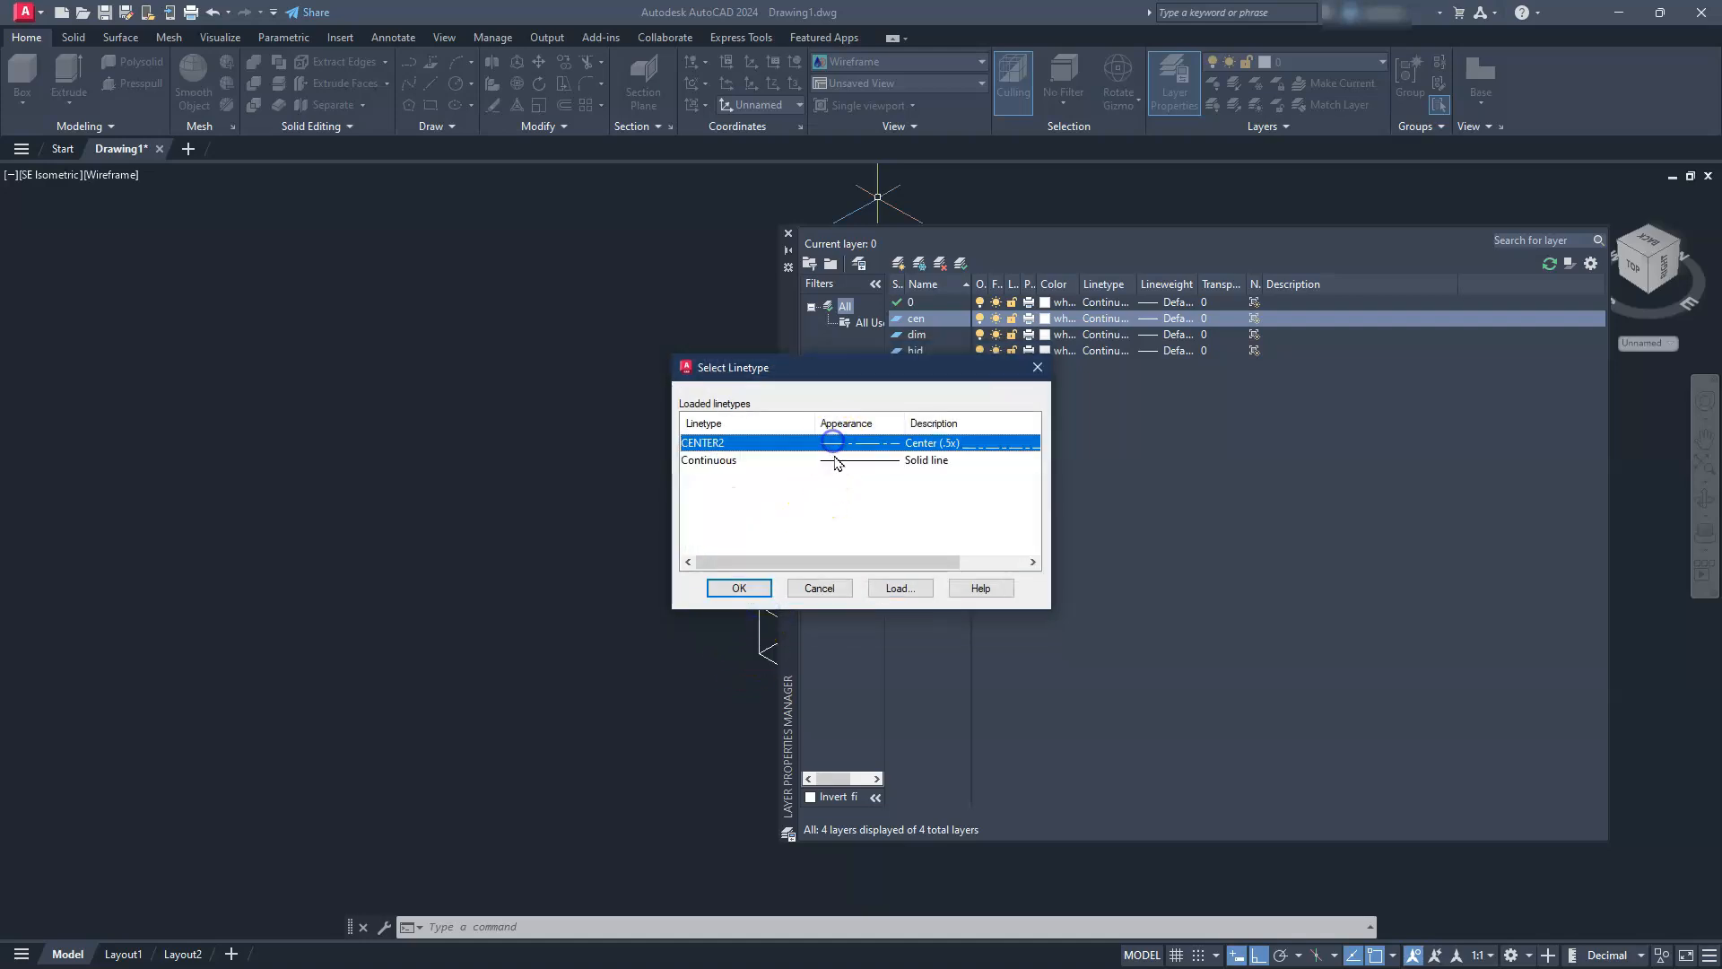
left_click(749, 587)
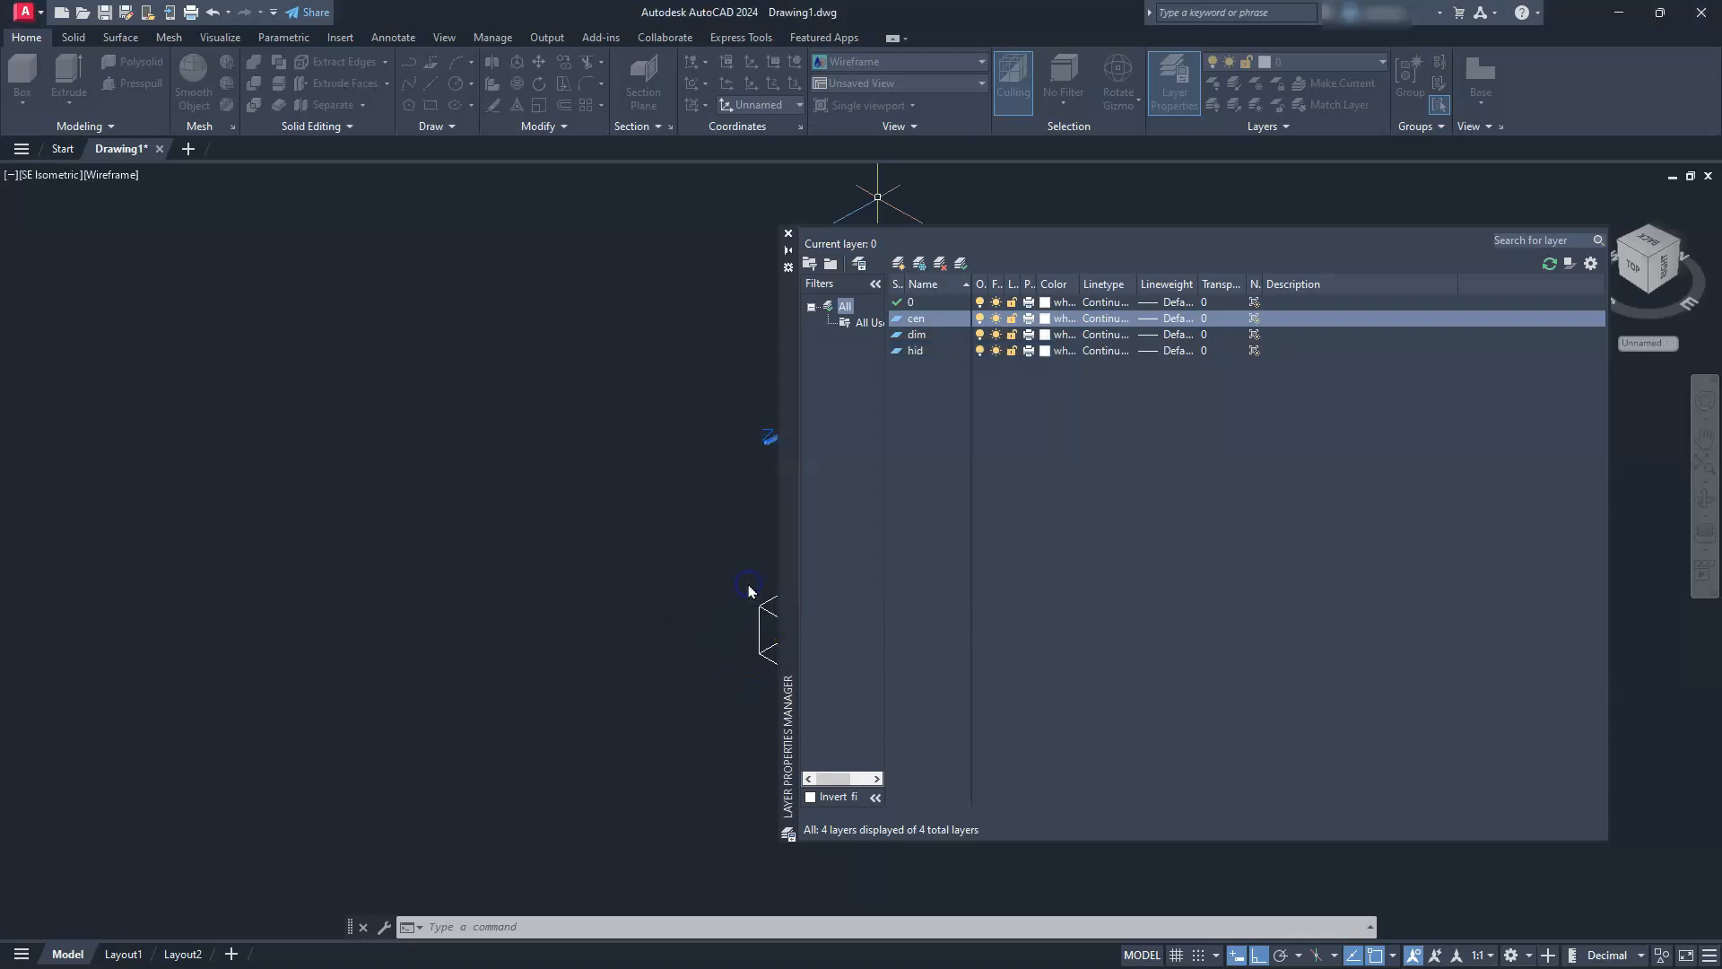
Load the HIDDEN2 linetype for the hid layer and set that layer's colour to red
left_click(1102, 351)
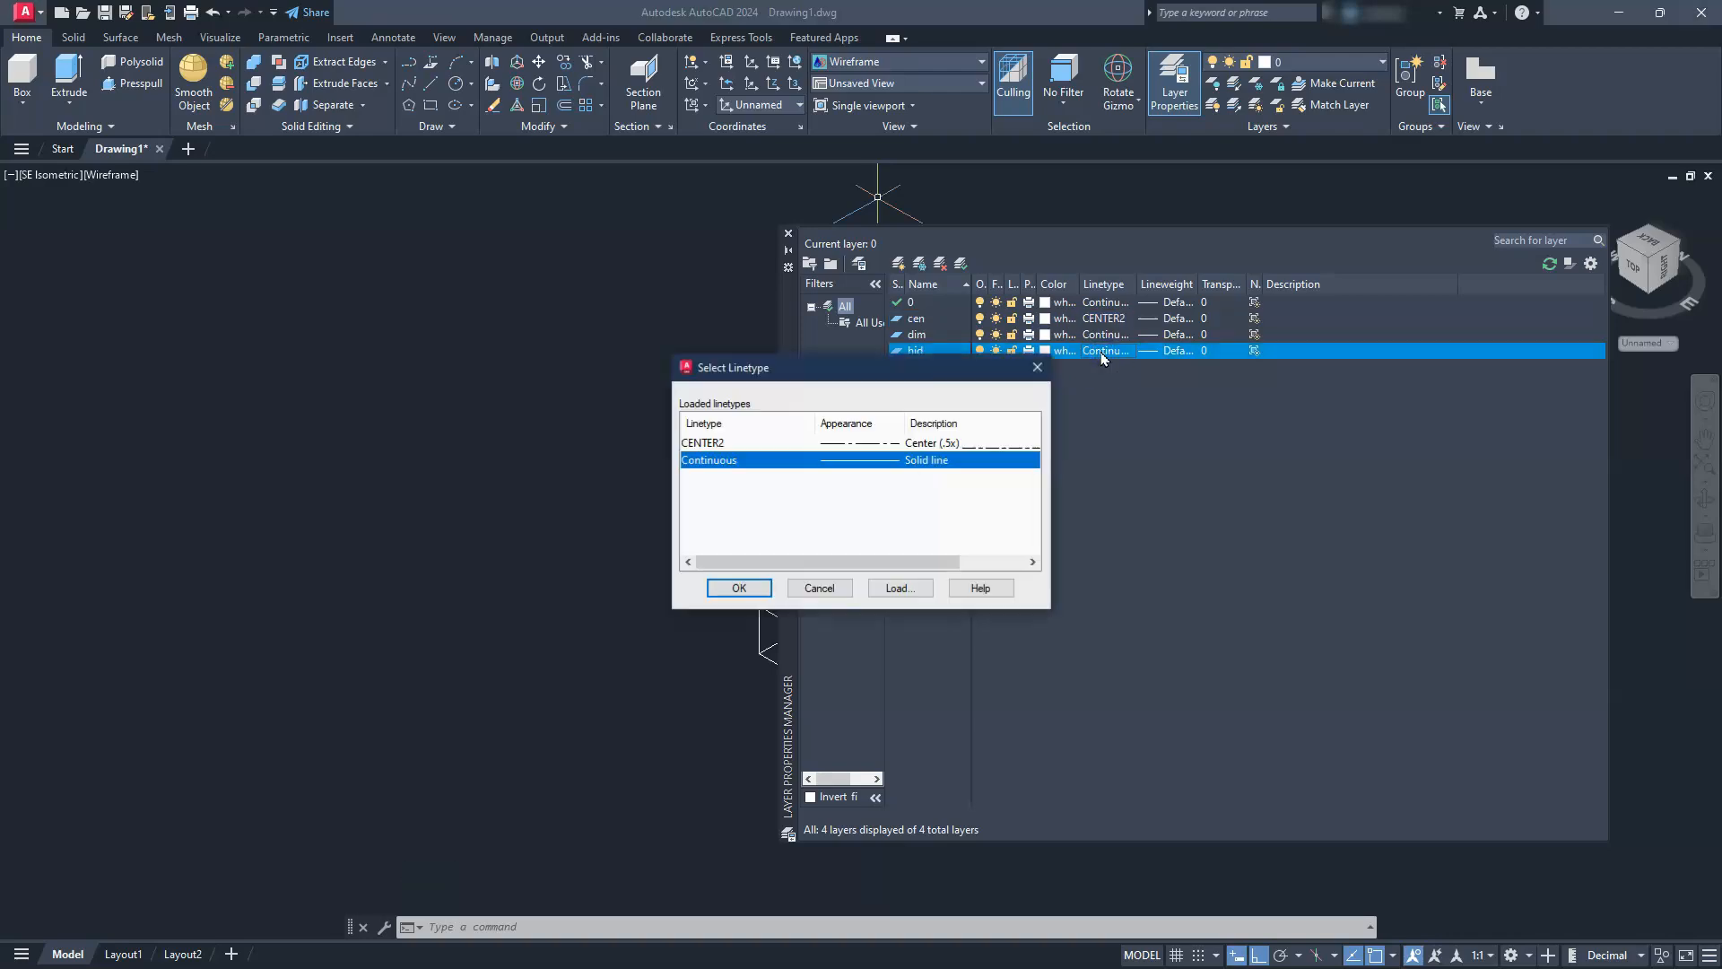
left_click(899, 588)
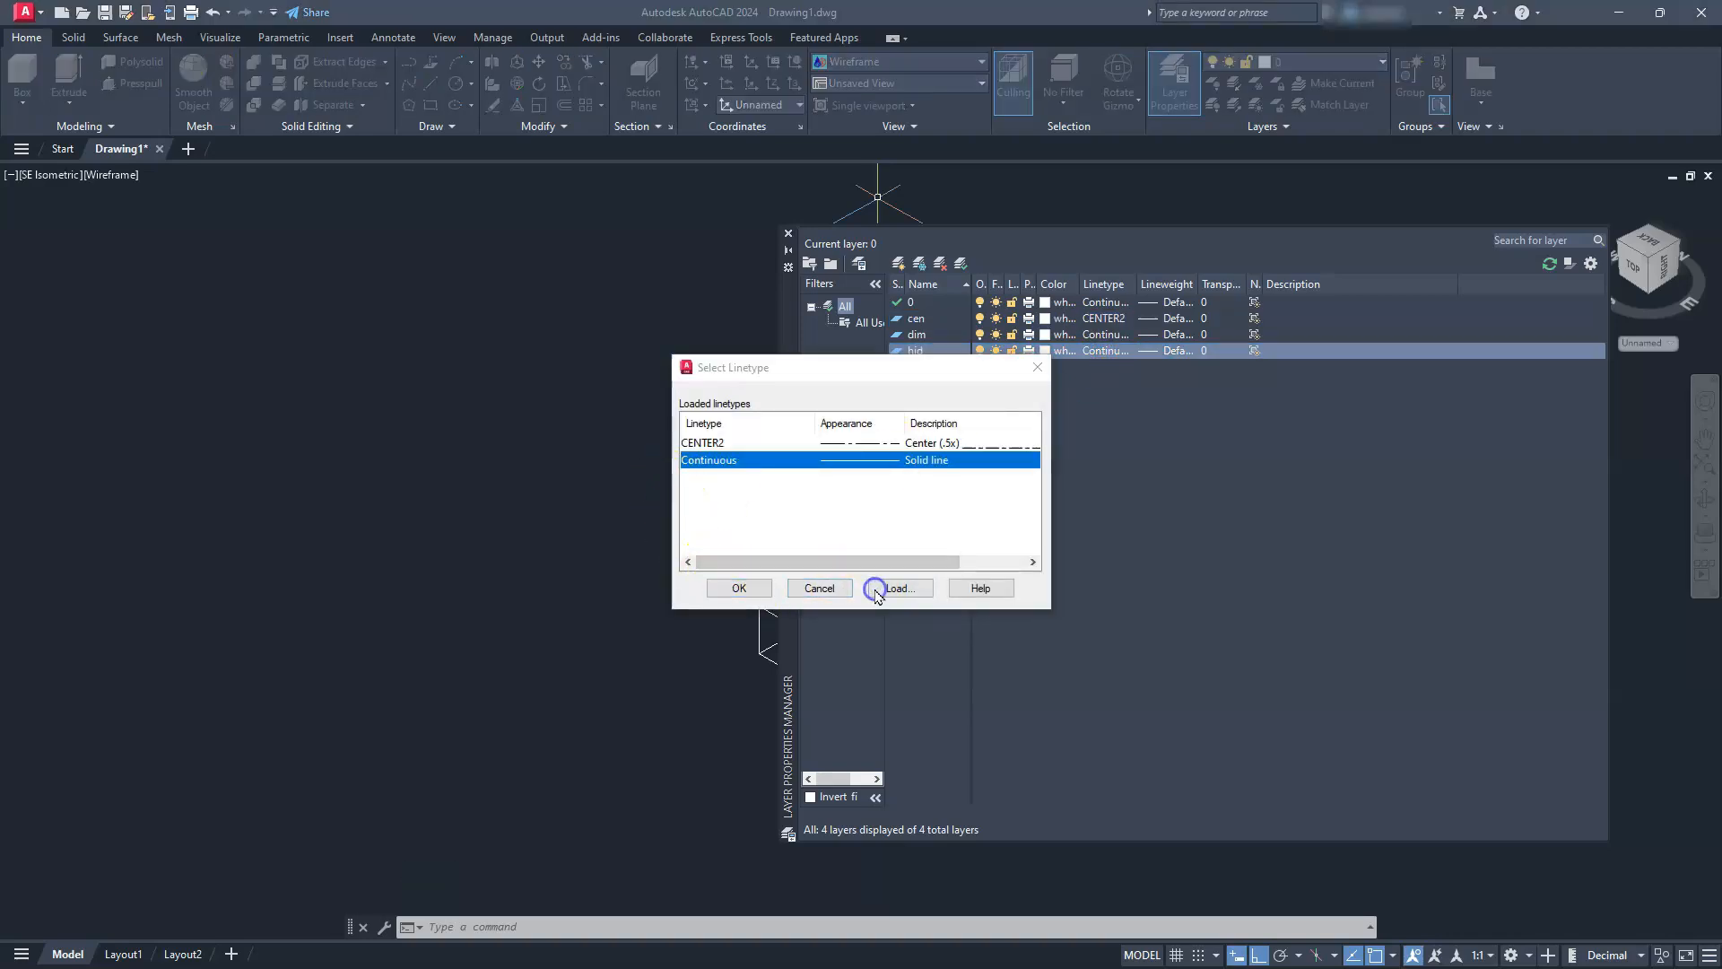
scroll(805, 476, "down", 7)
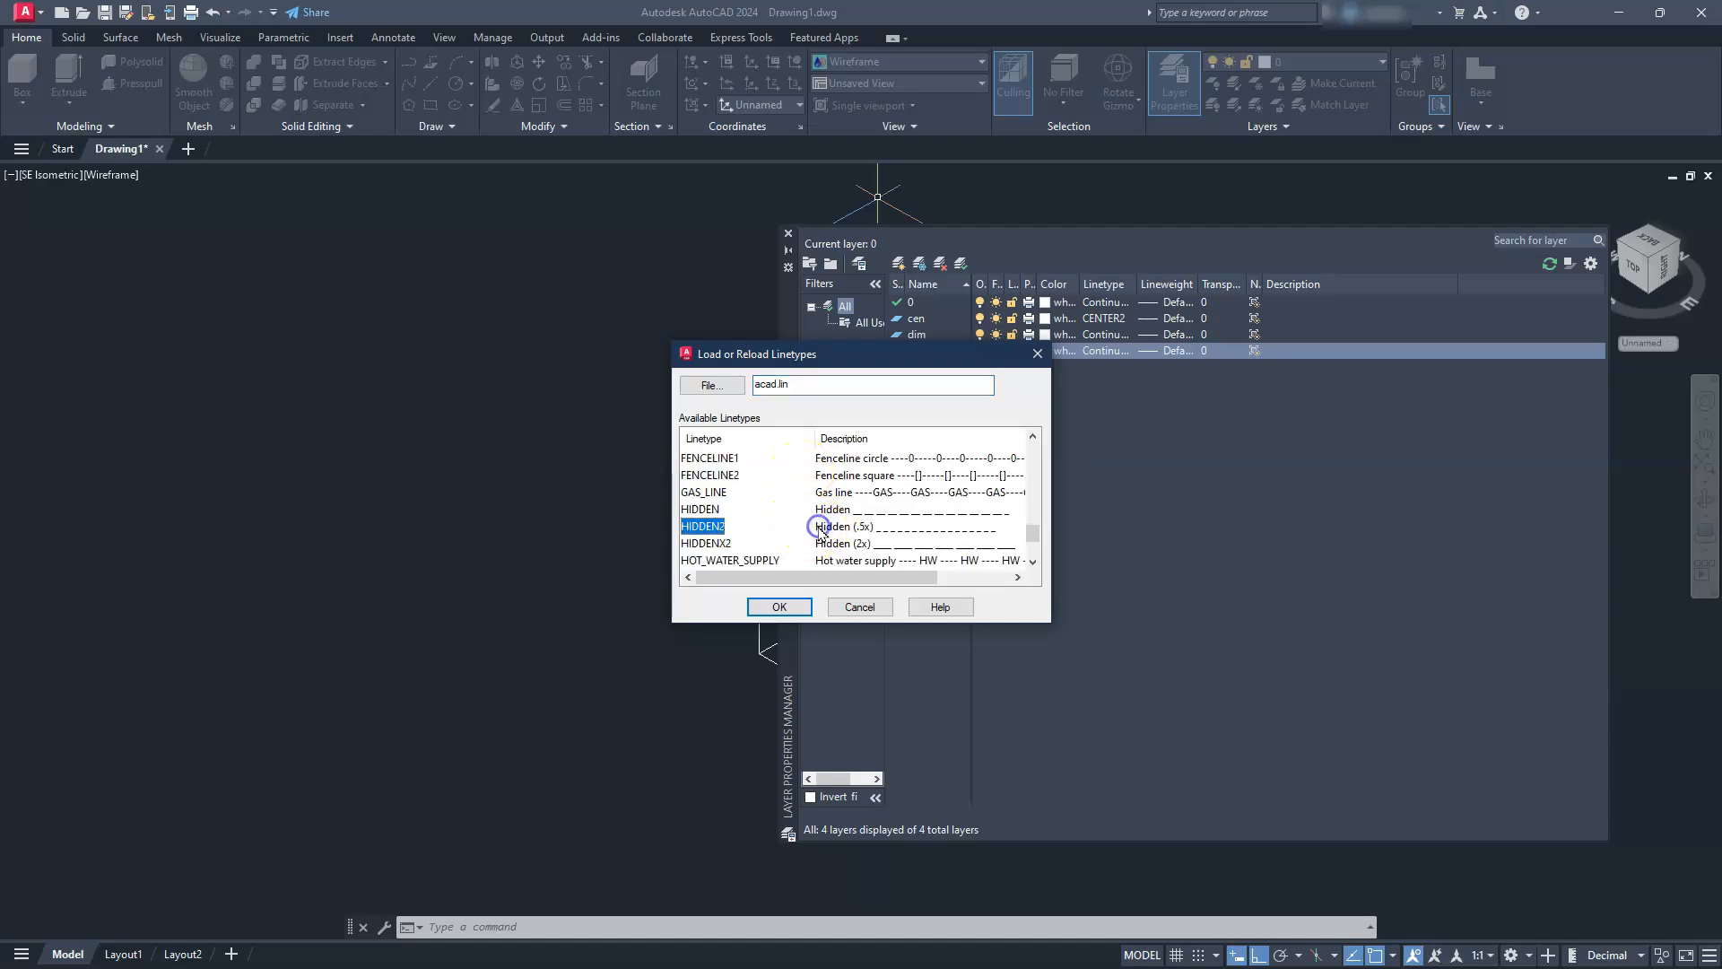
left_click(780, 608)
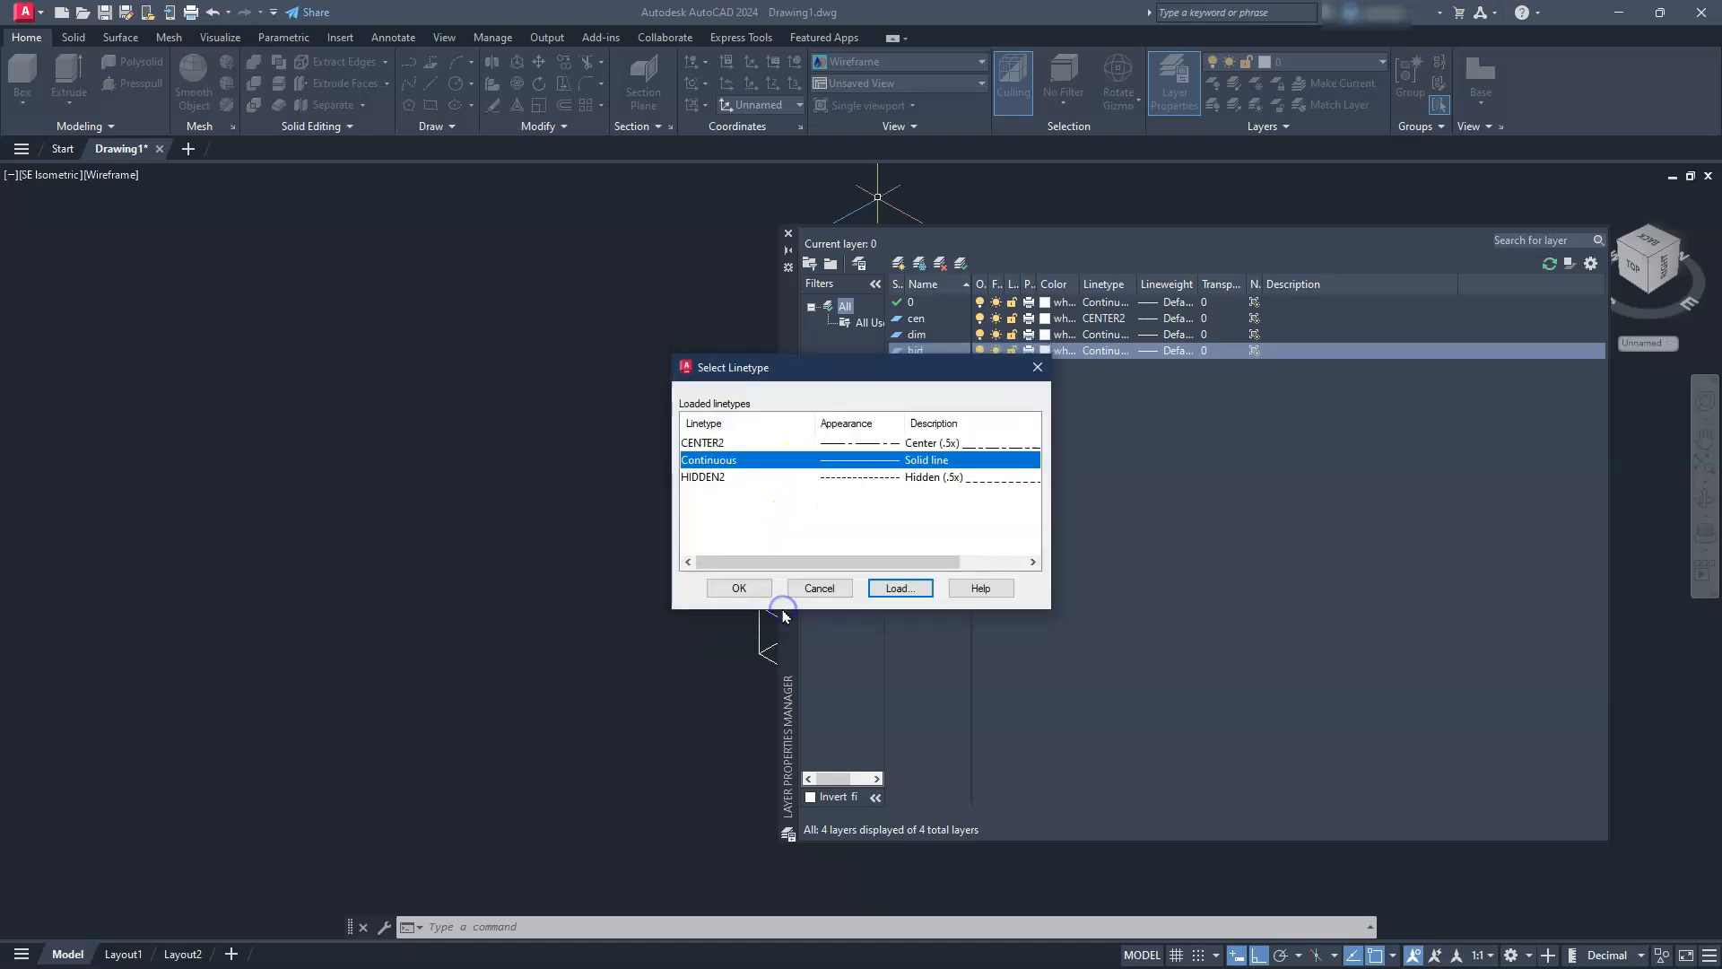
left_click(924, 477)
left_click(741, 588)
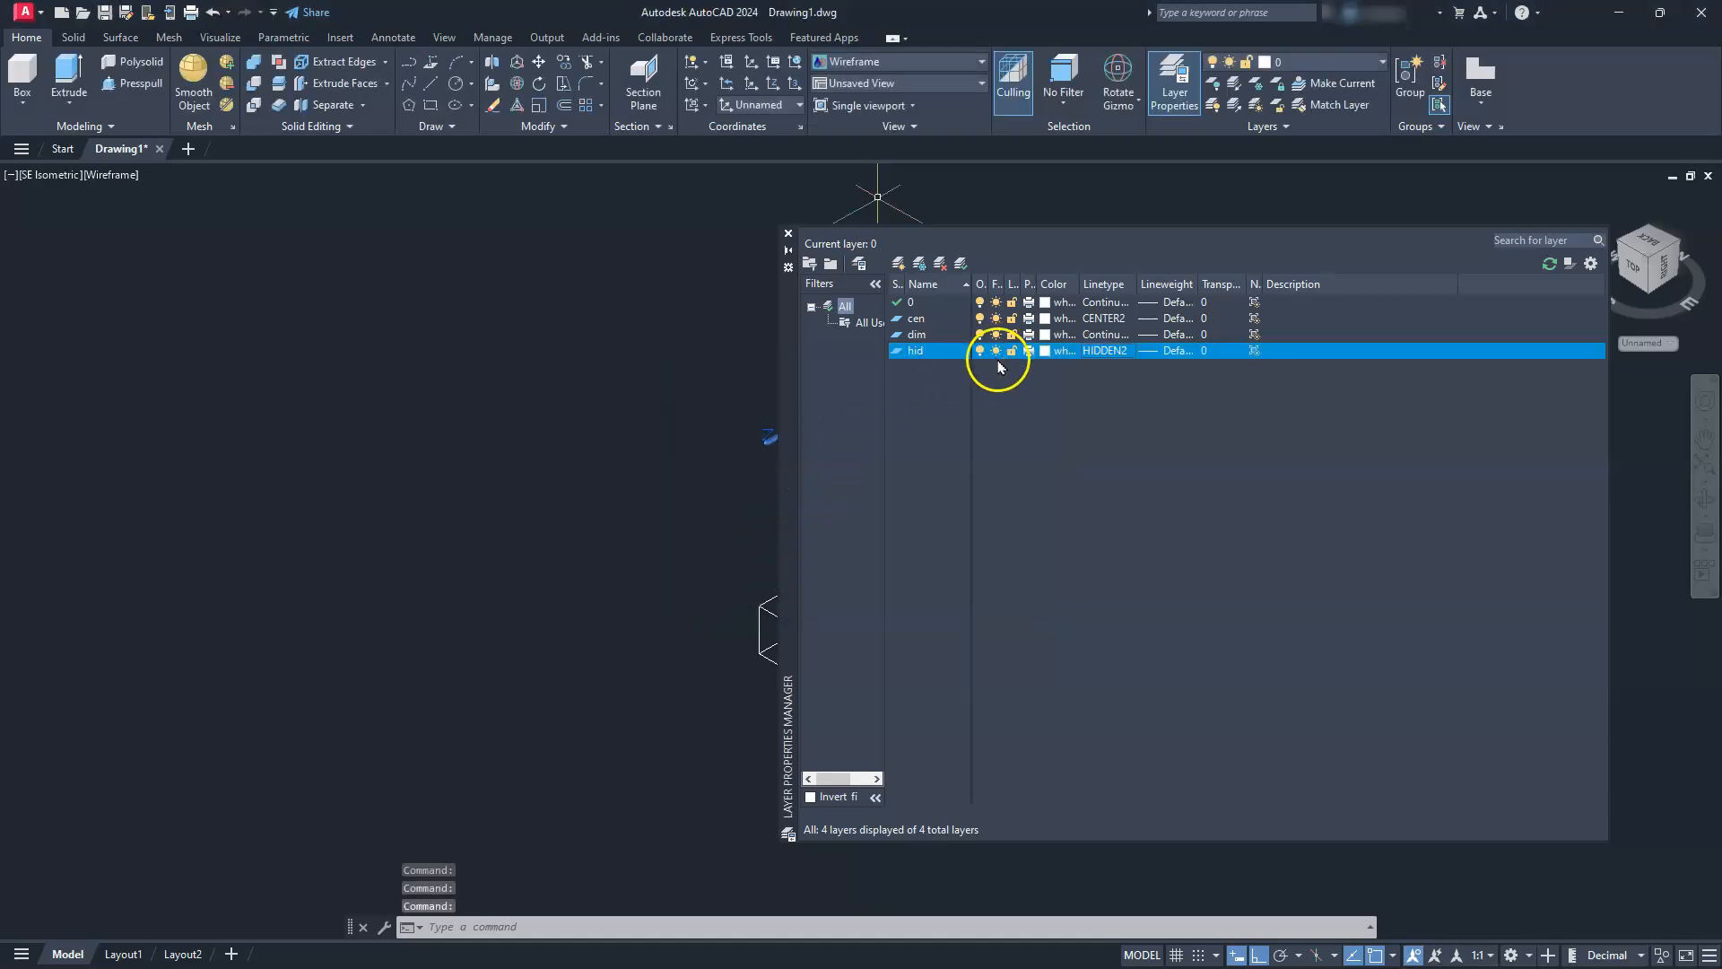
left_click(1044, 350)
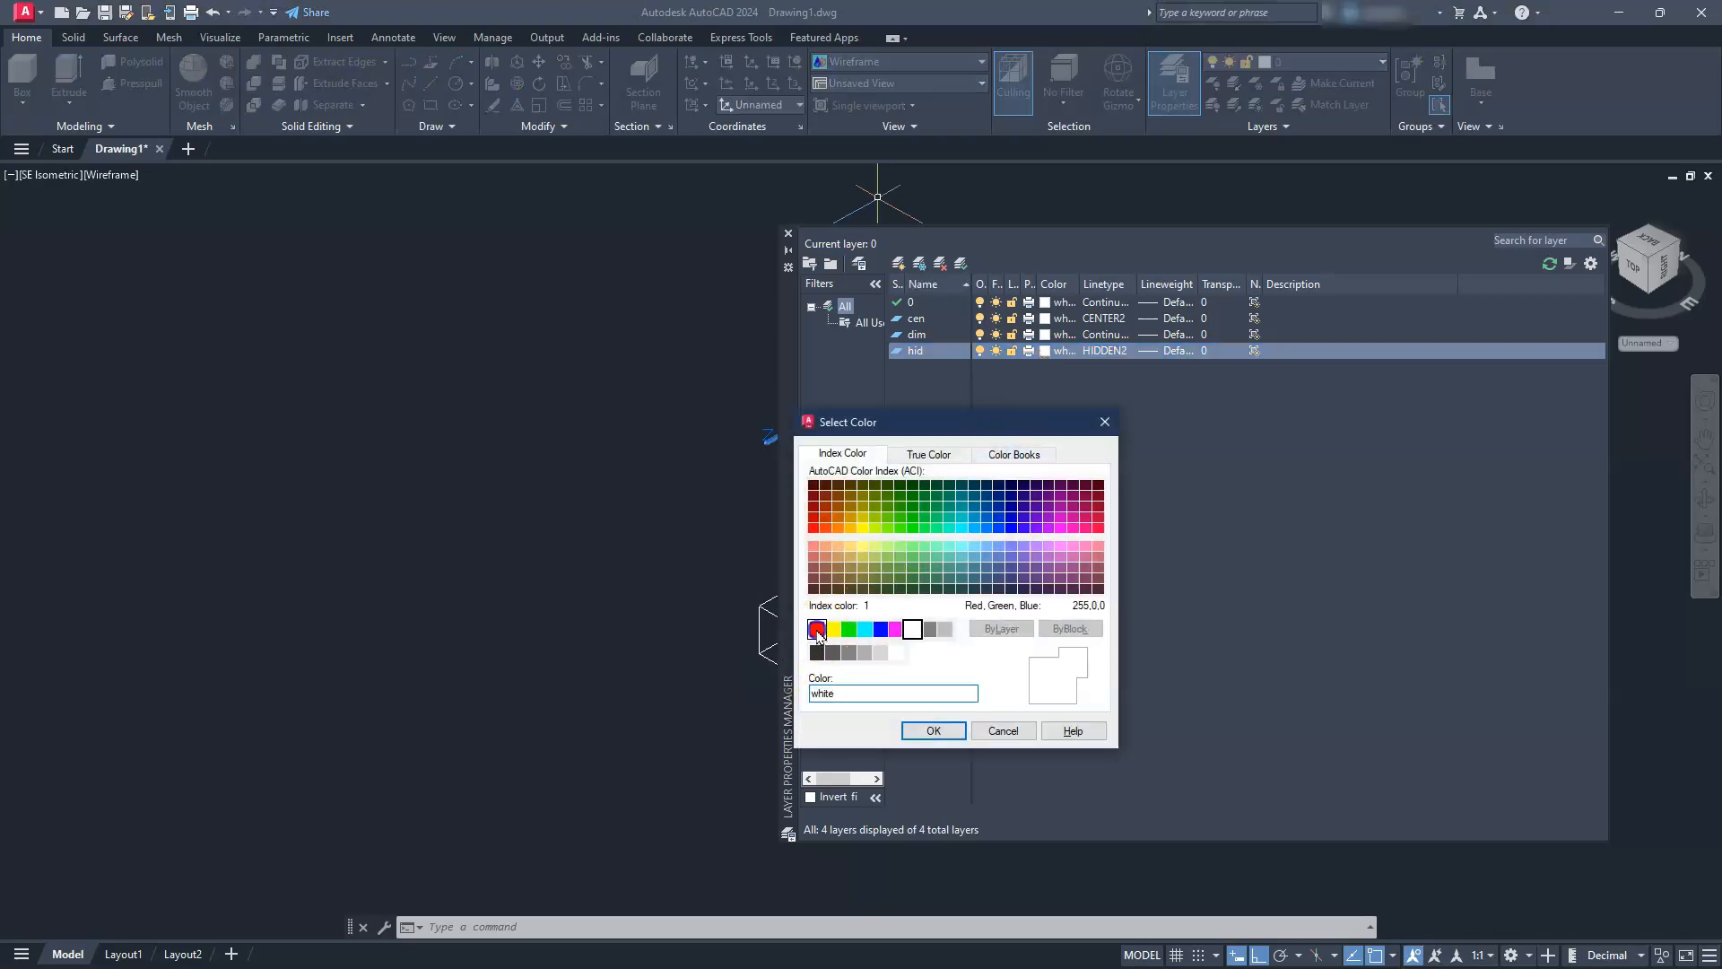
left_click(816, 630)
left_click(931, 731)
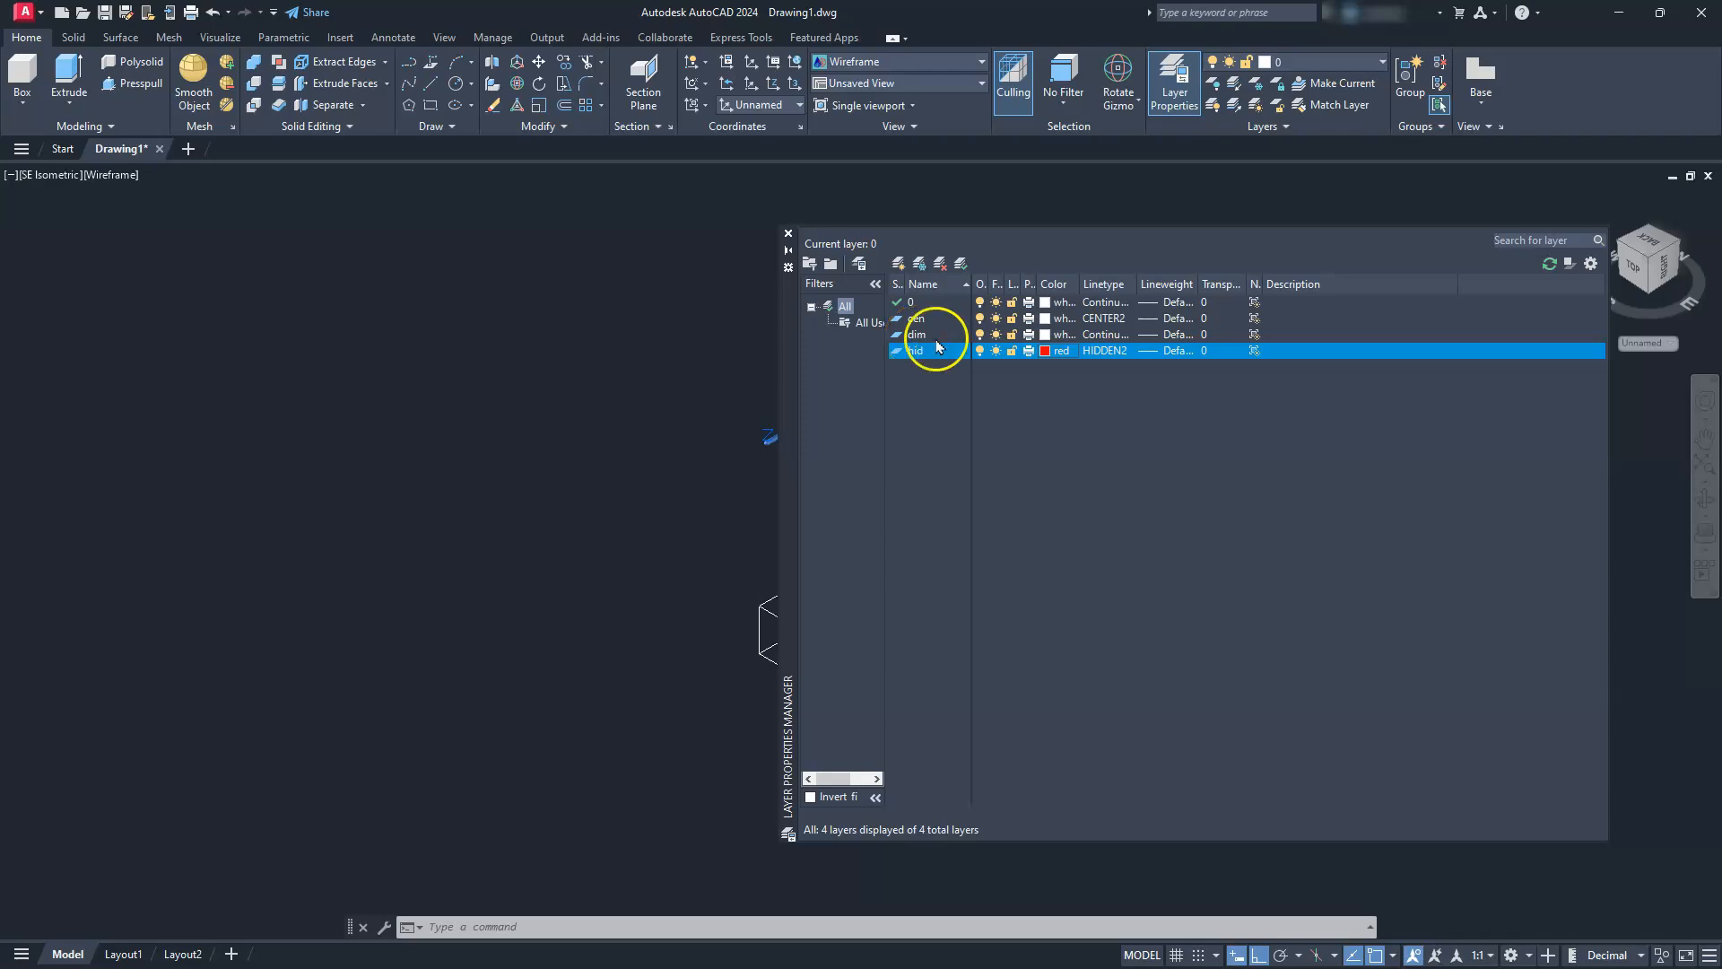
Set the dim layer's colour to magenta and the cen layer's colour to green, then close the layer manager
left_click(1048, 337)
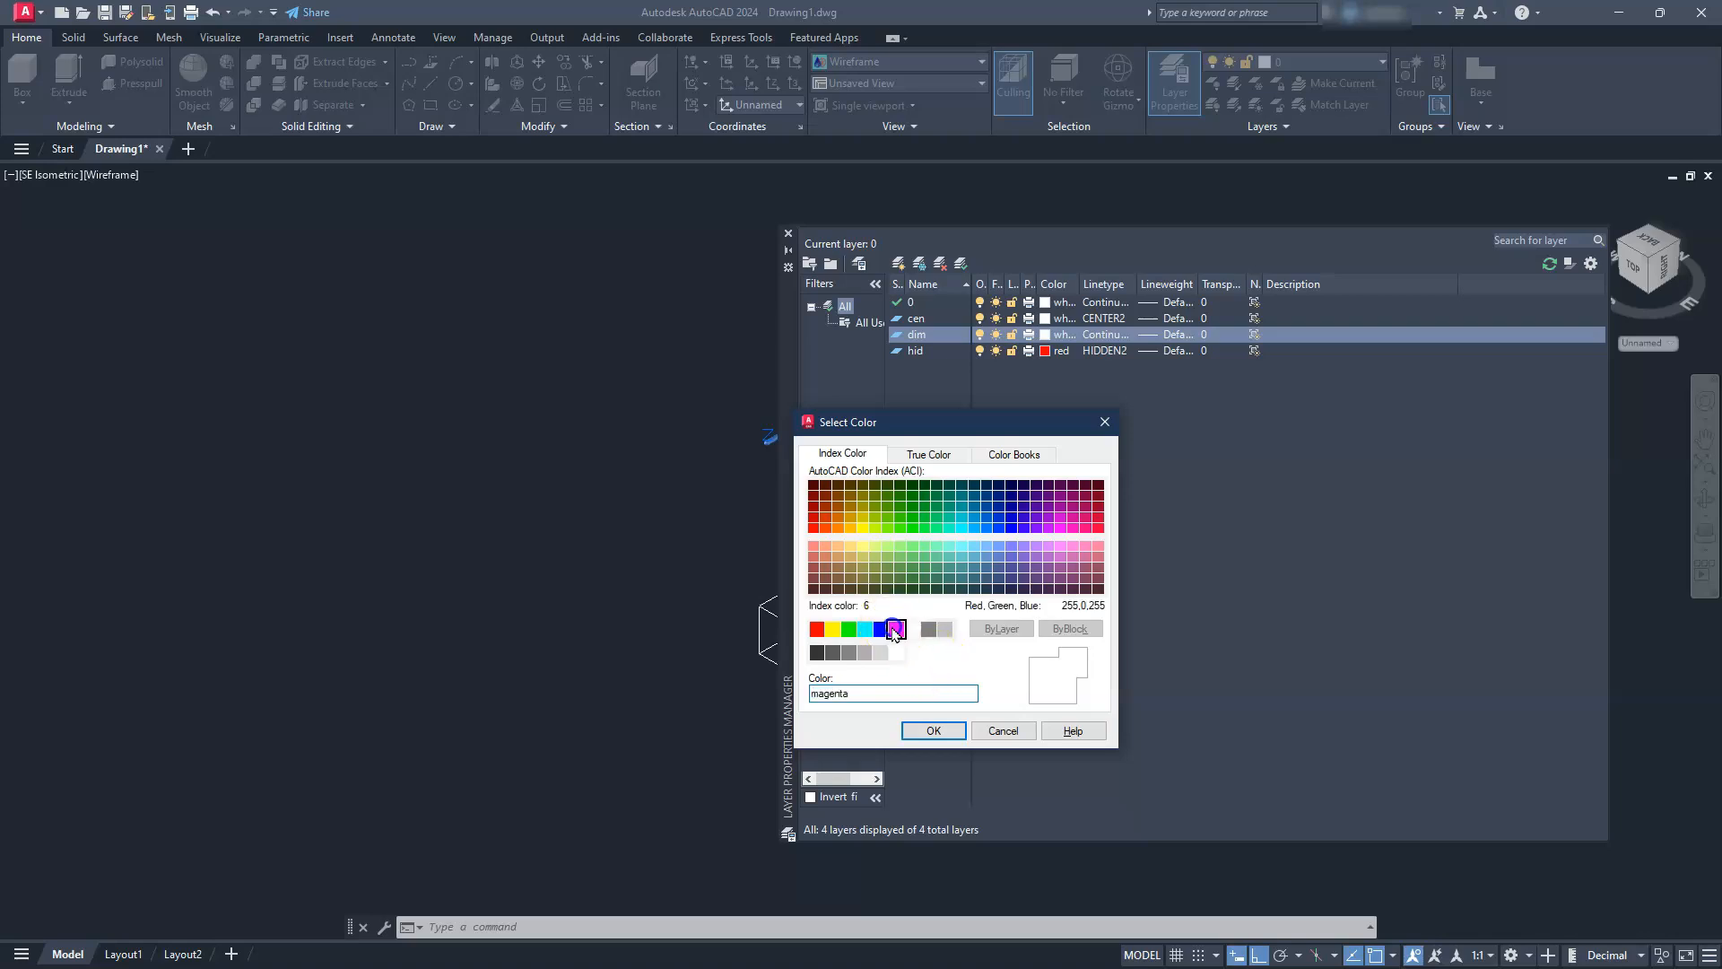
left_click(895, 629)
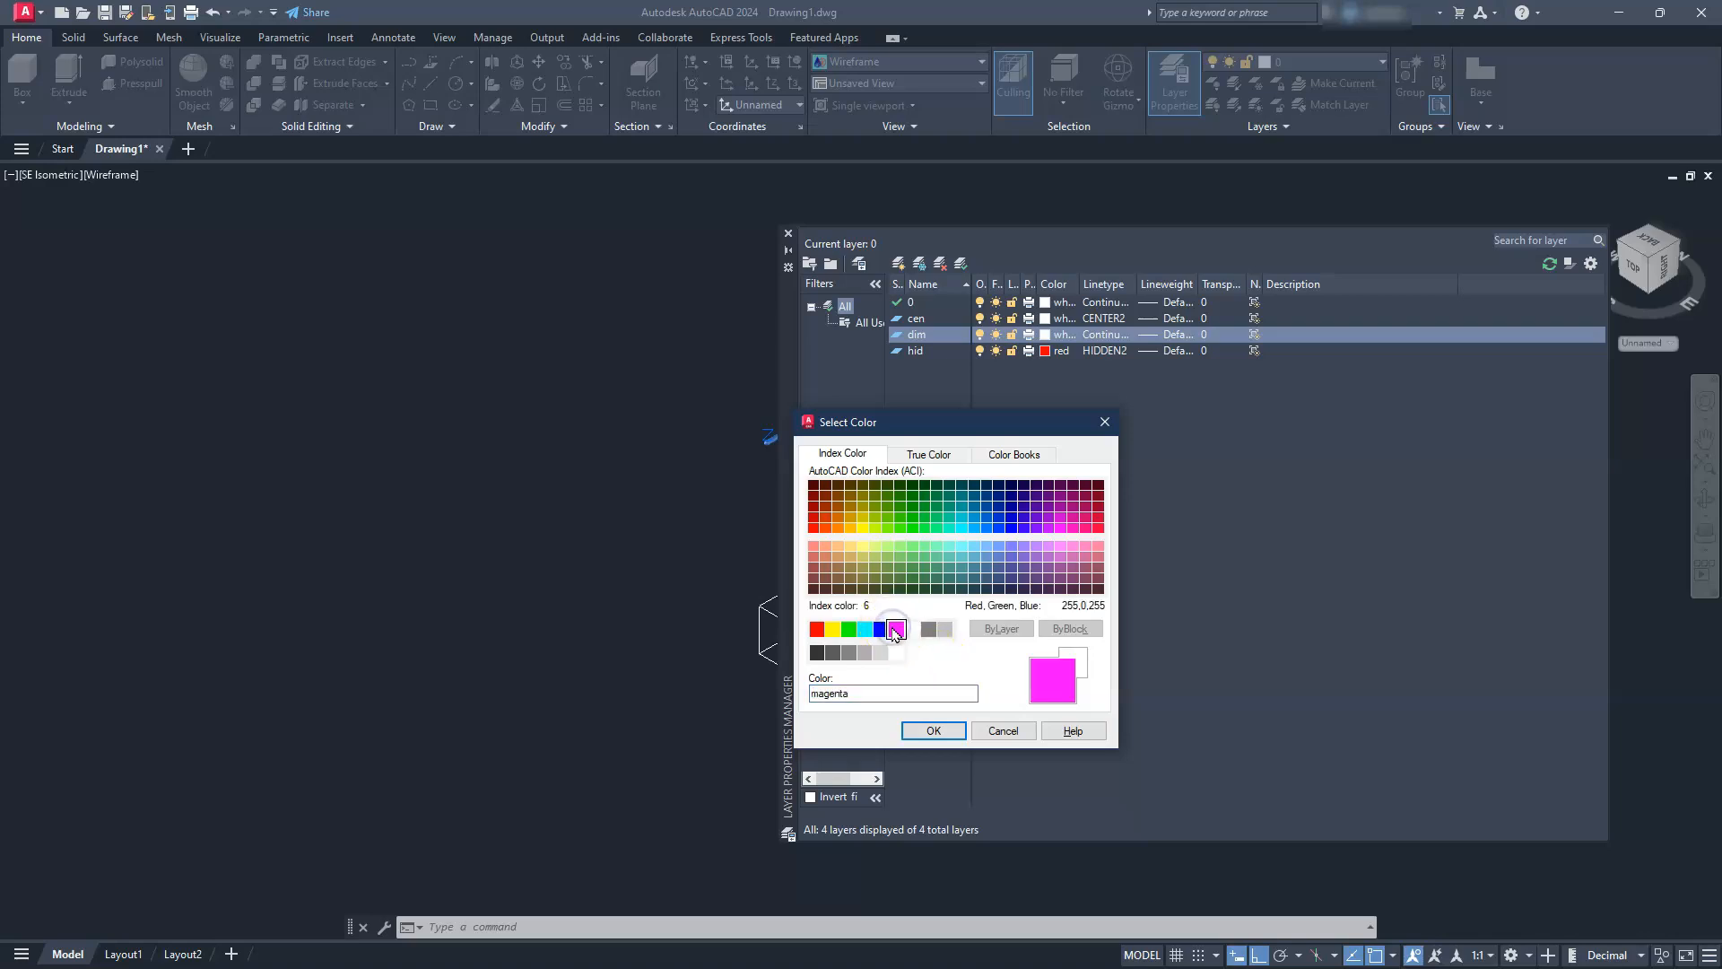
left_click(930, 732)
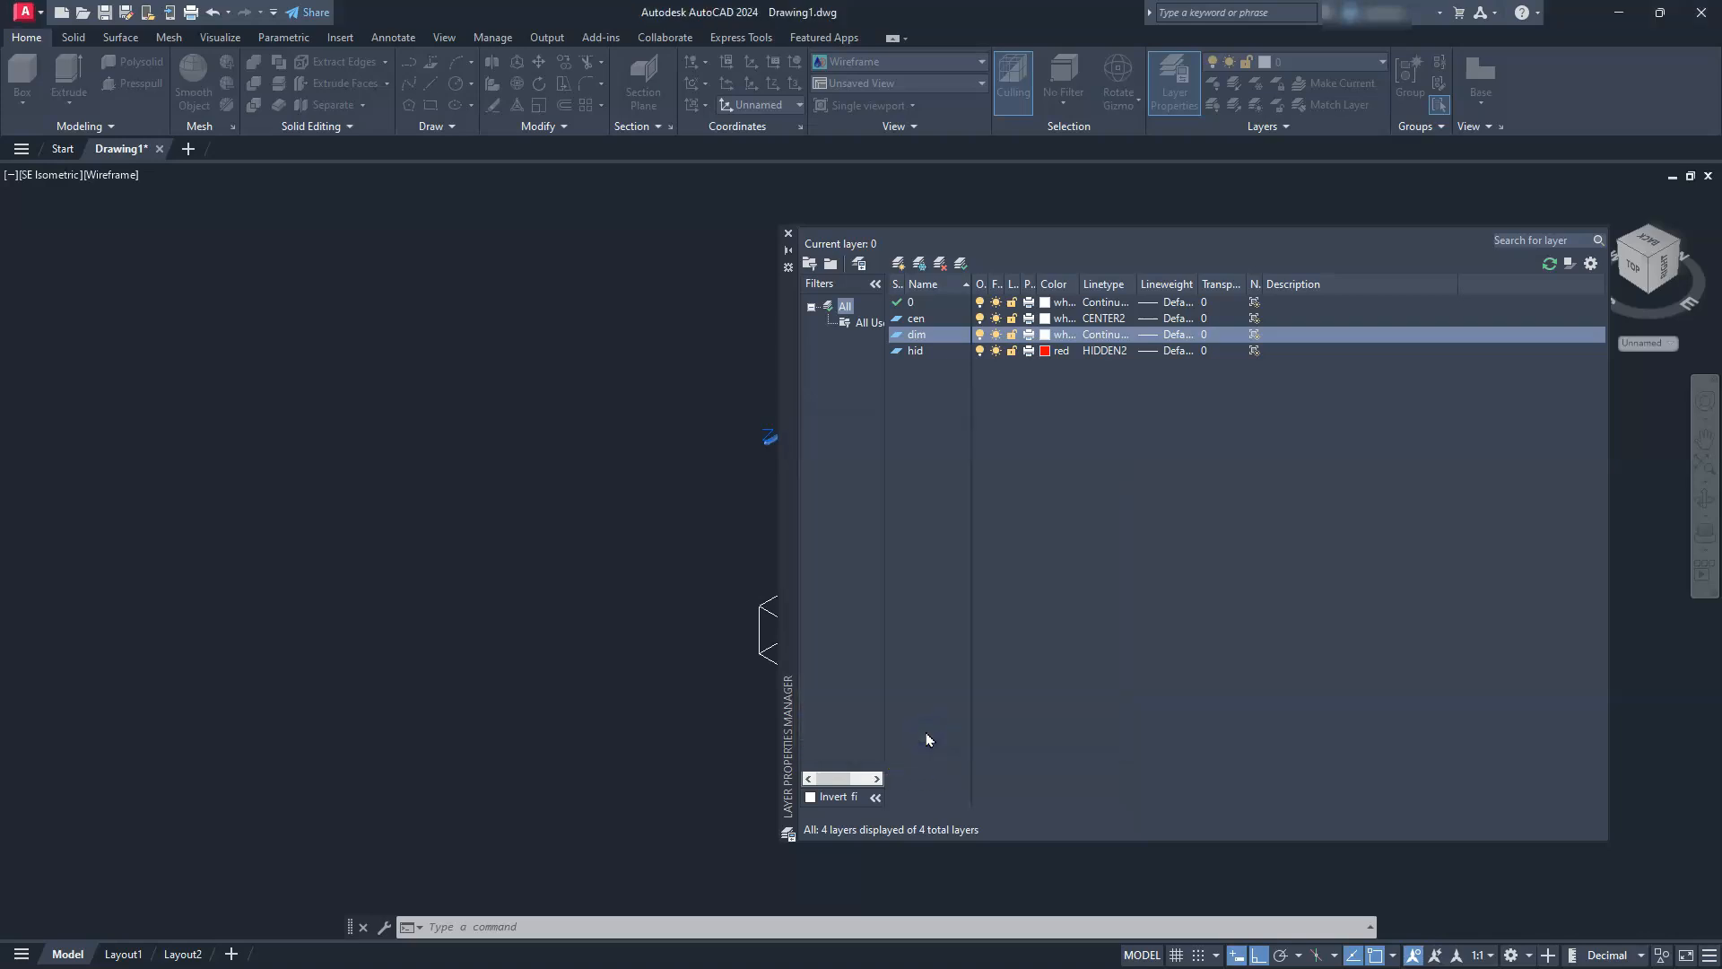
left_click(1045, 318)
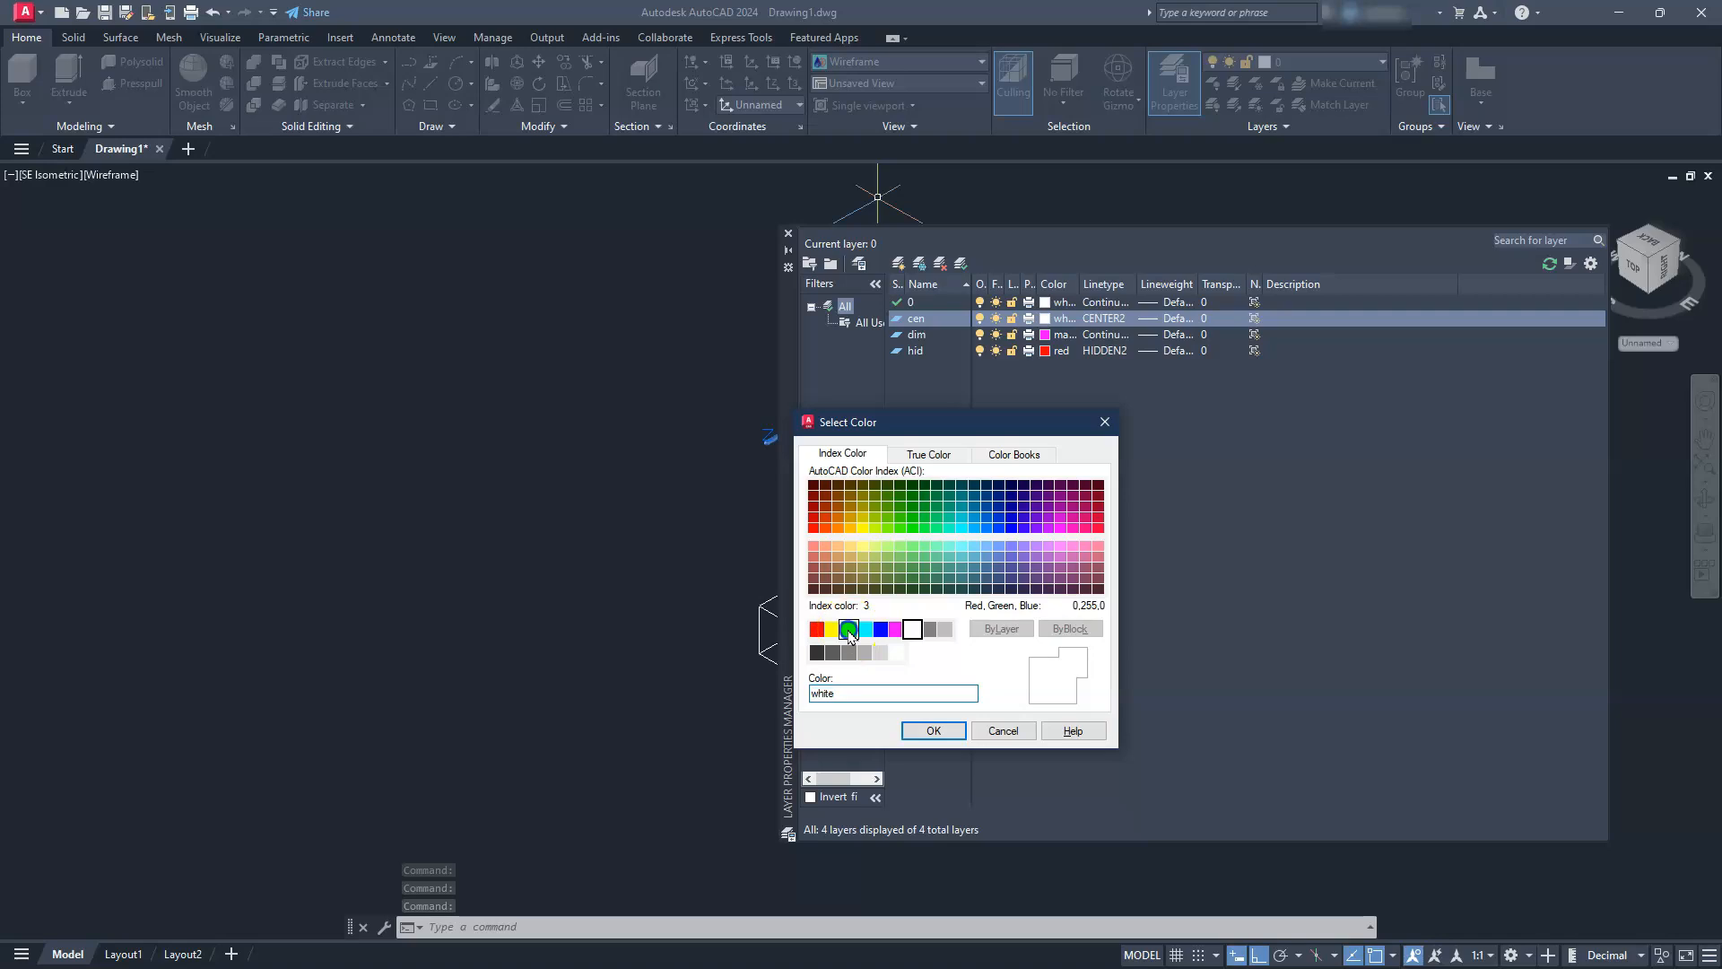
left_click(926, 731)
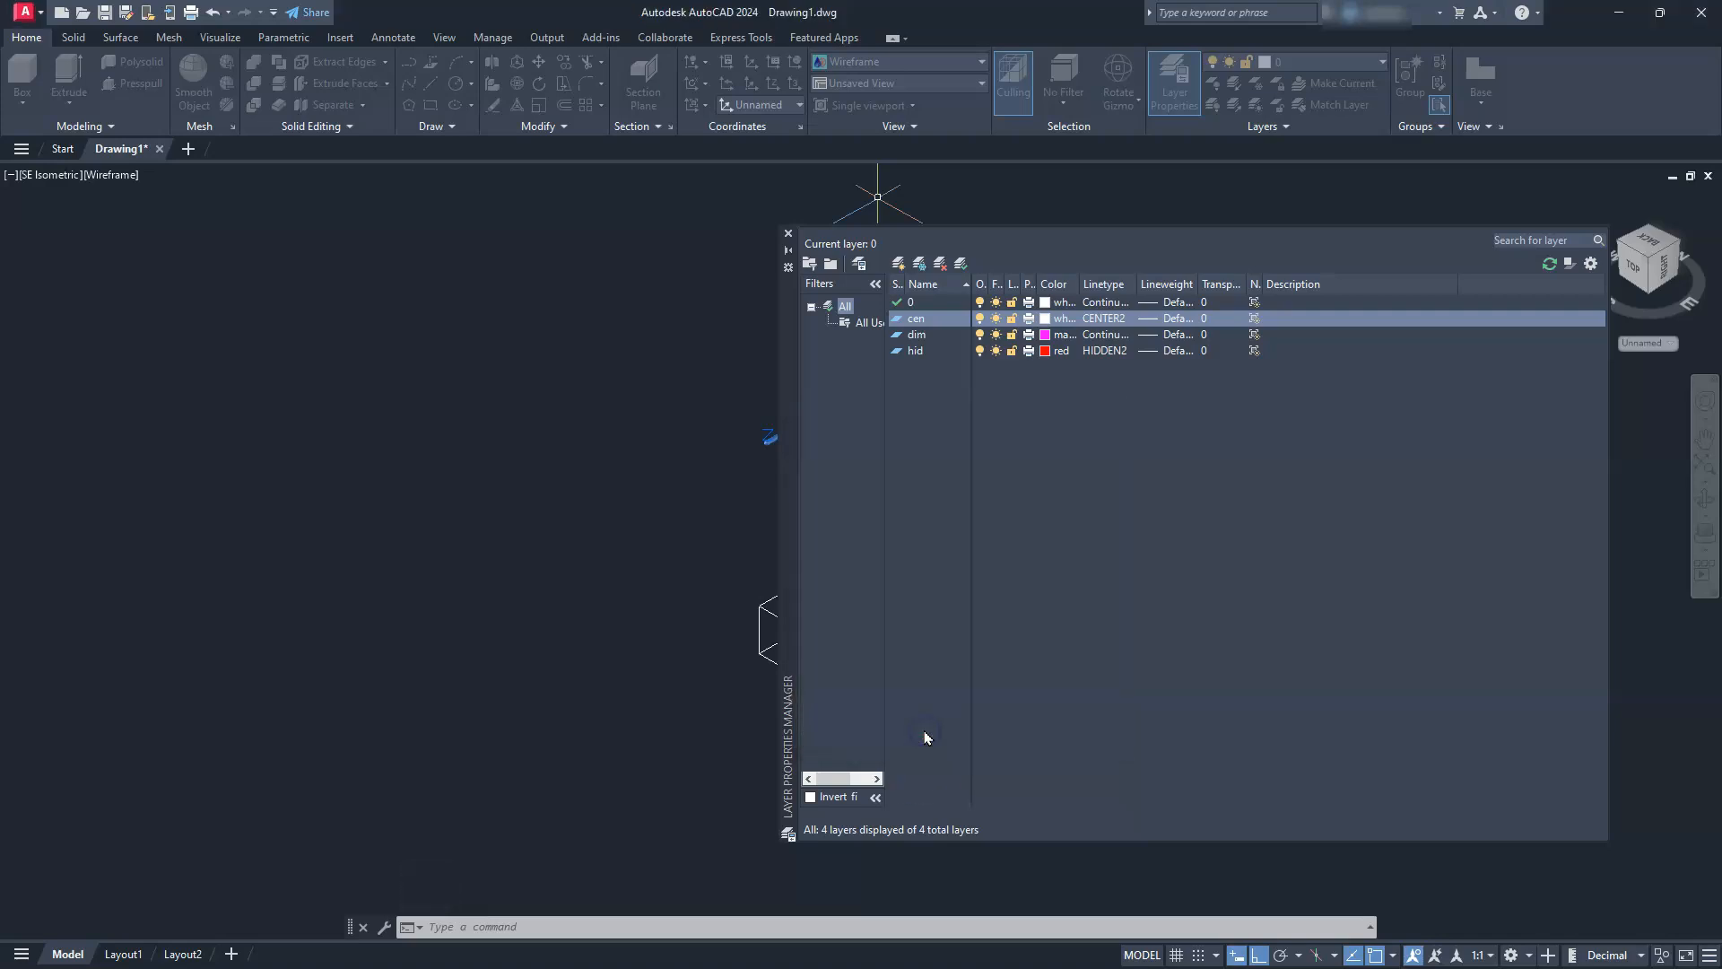
left_click(789, 233)
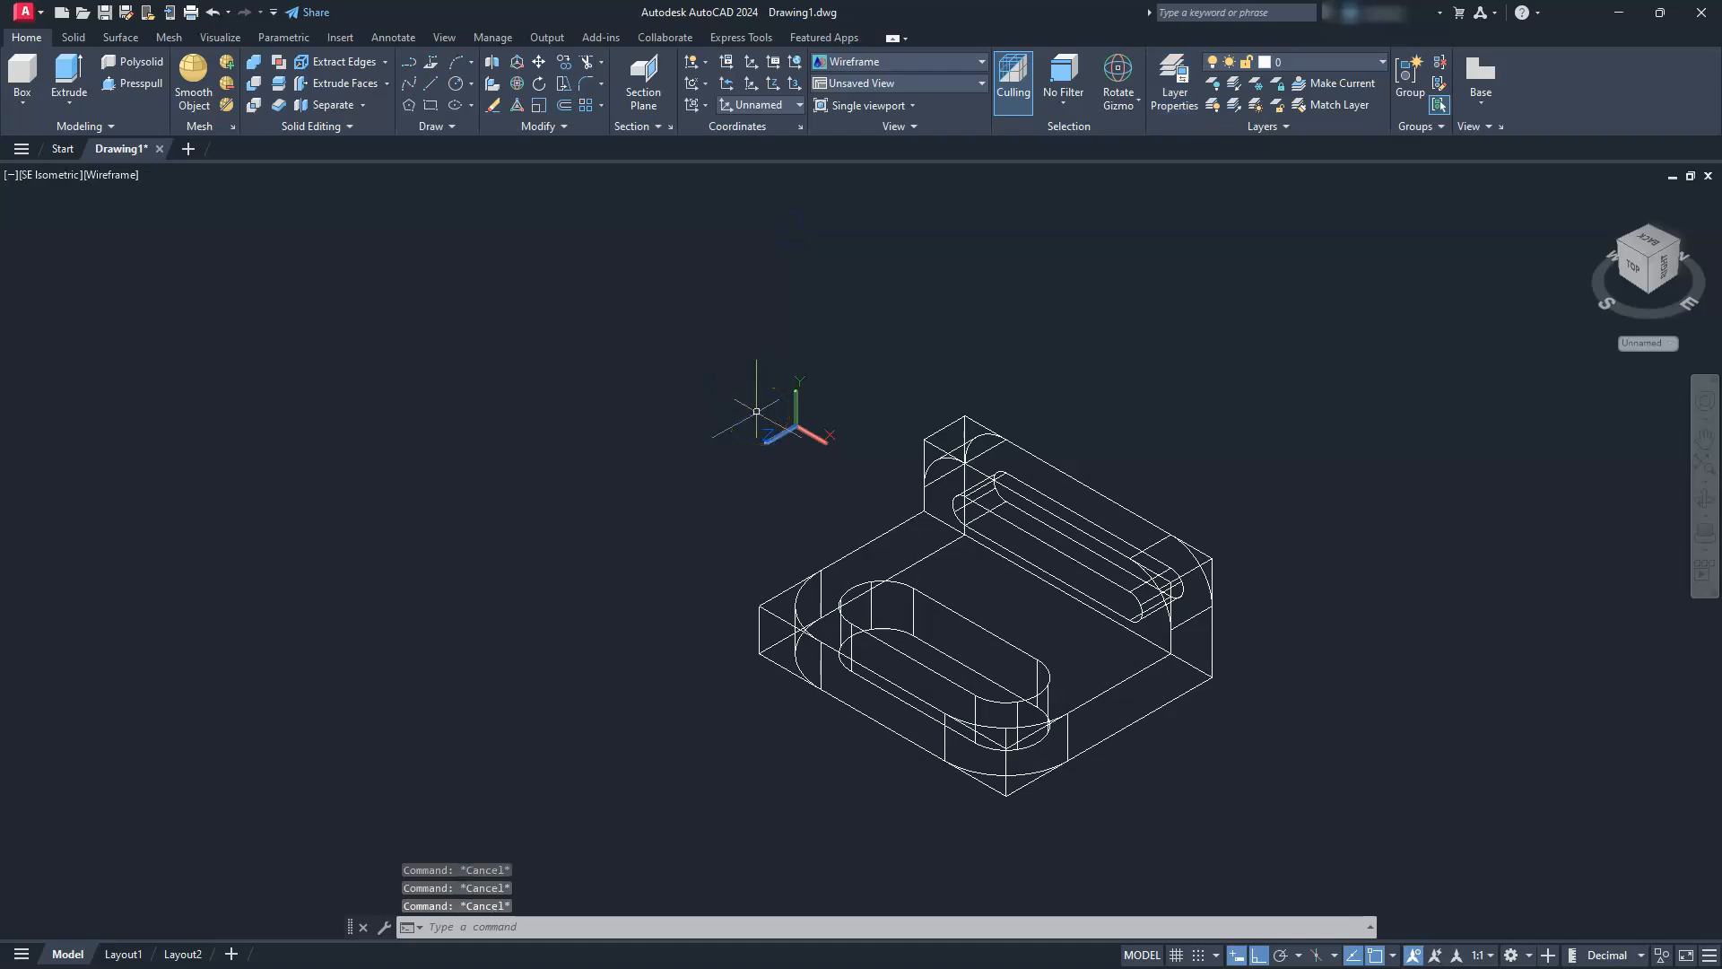
Move all sharp-corner construction lines of the base plate and upright to the hid layer
right_click(638, 318)
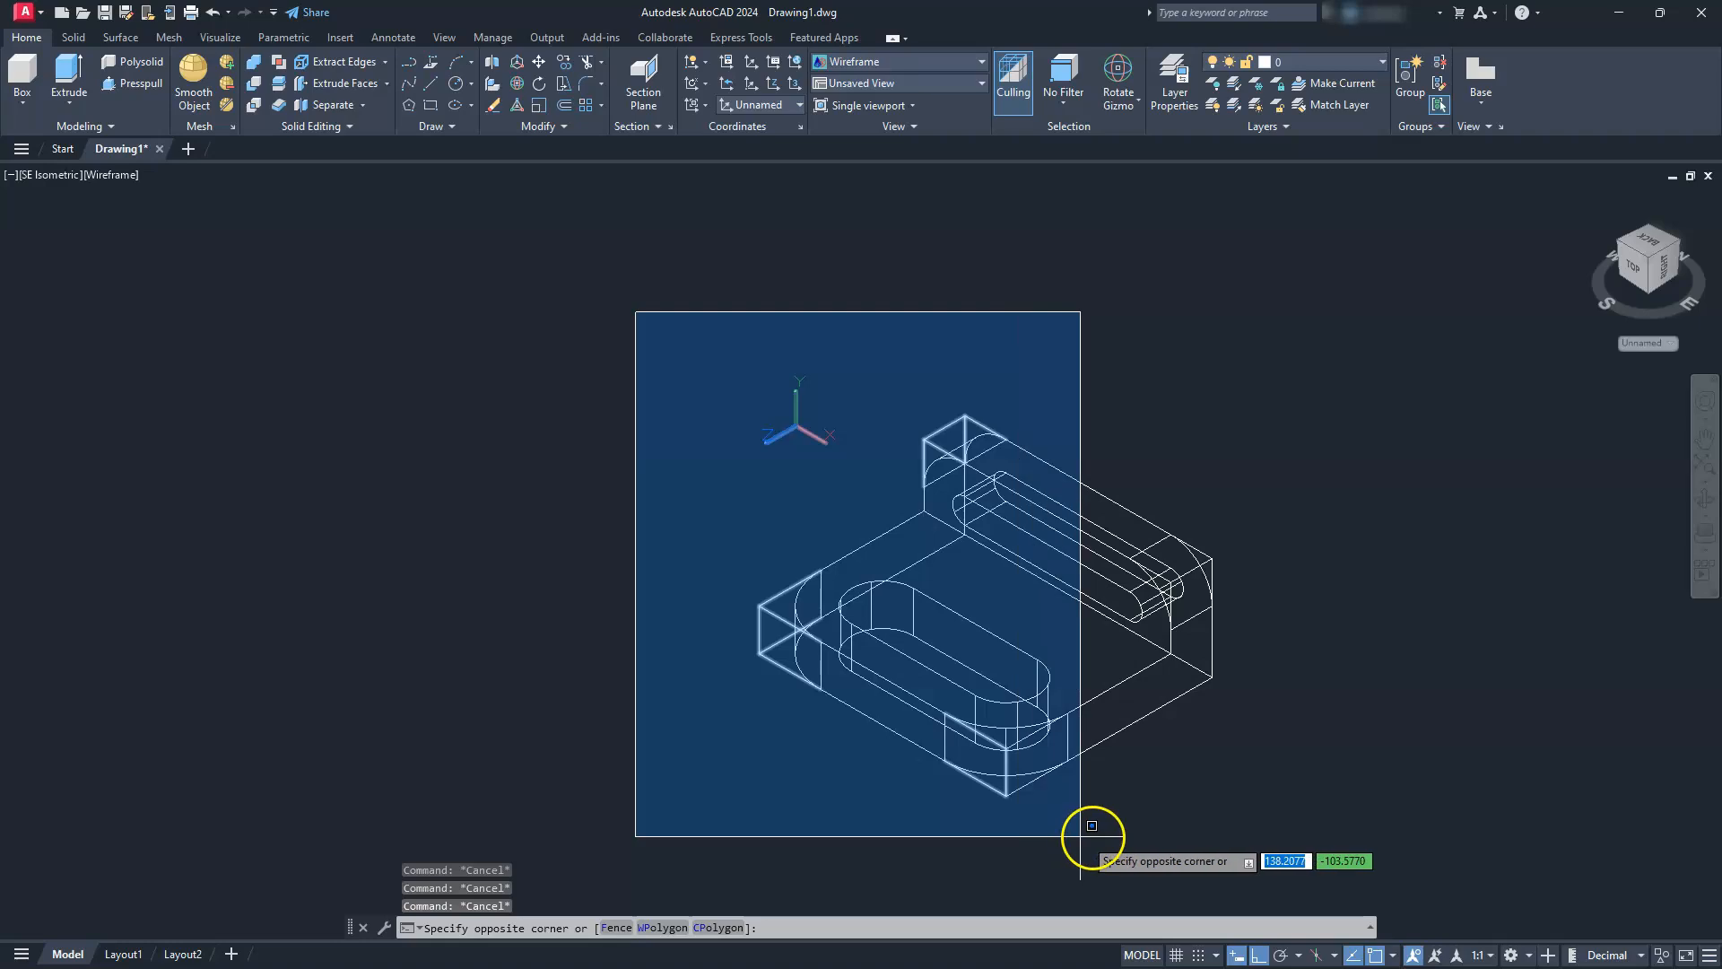
left_click(1122, 830)
left_click(1005, 854)
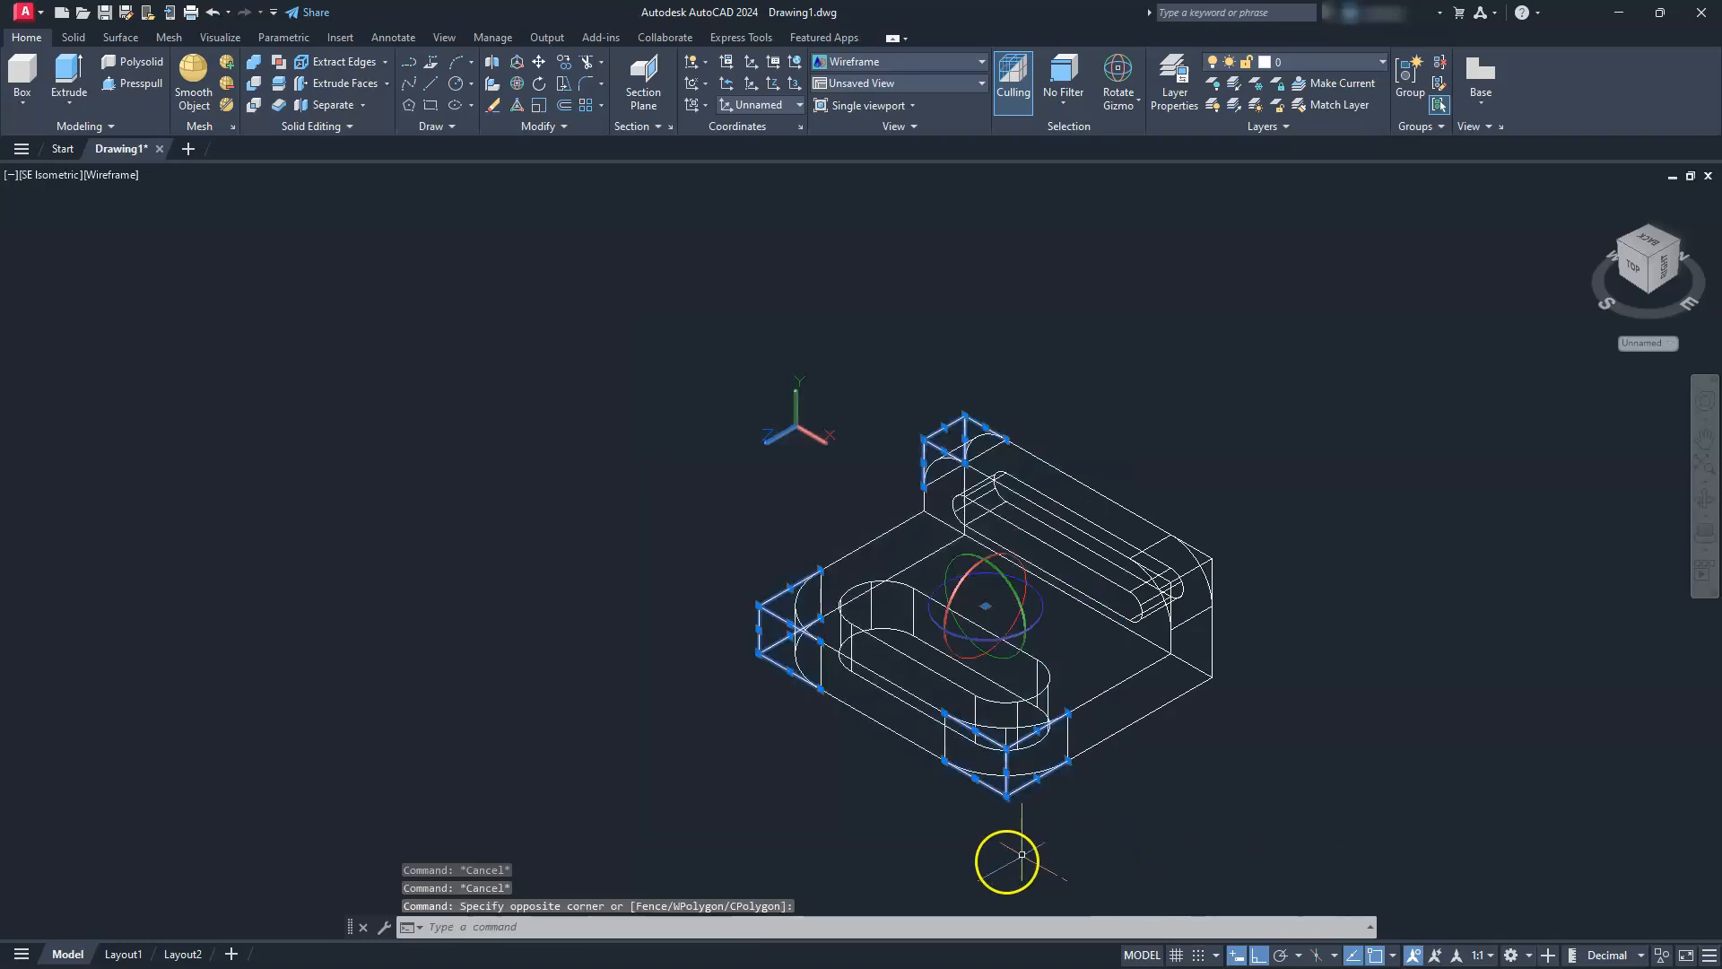
left_click(1289, 399)
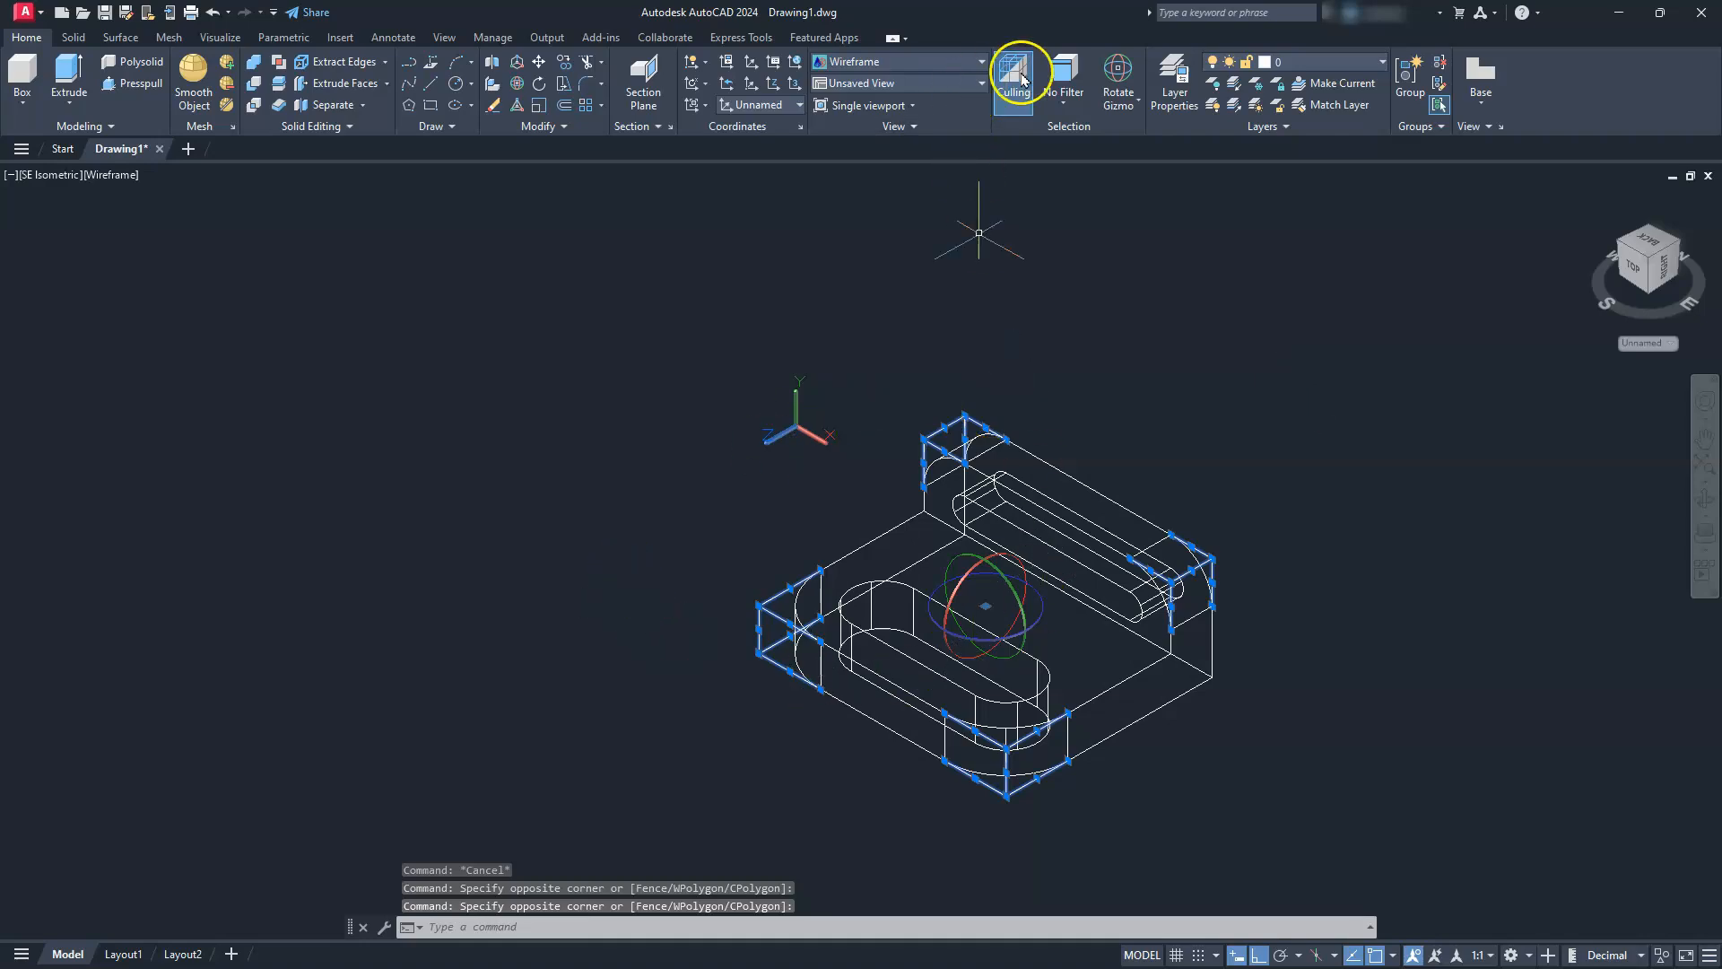
left_click(1382, 62)
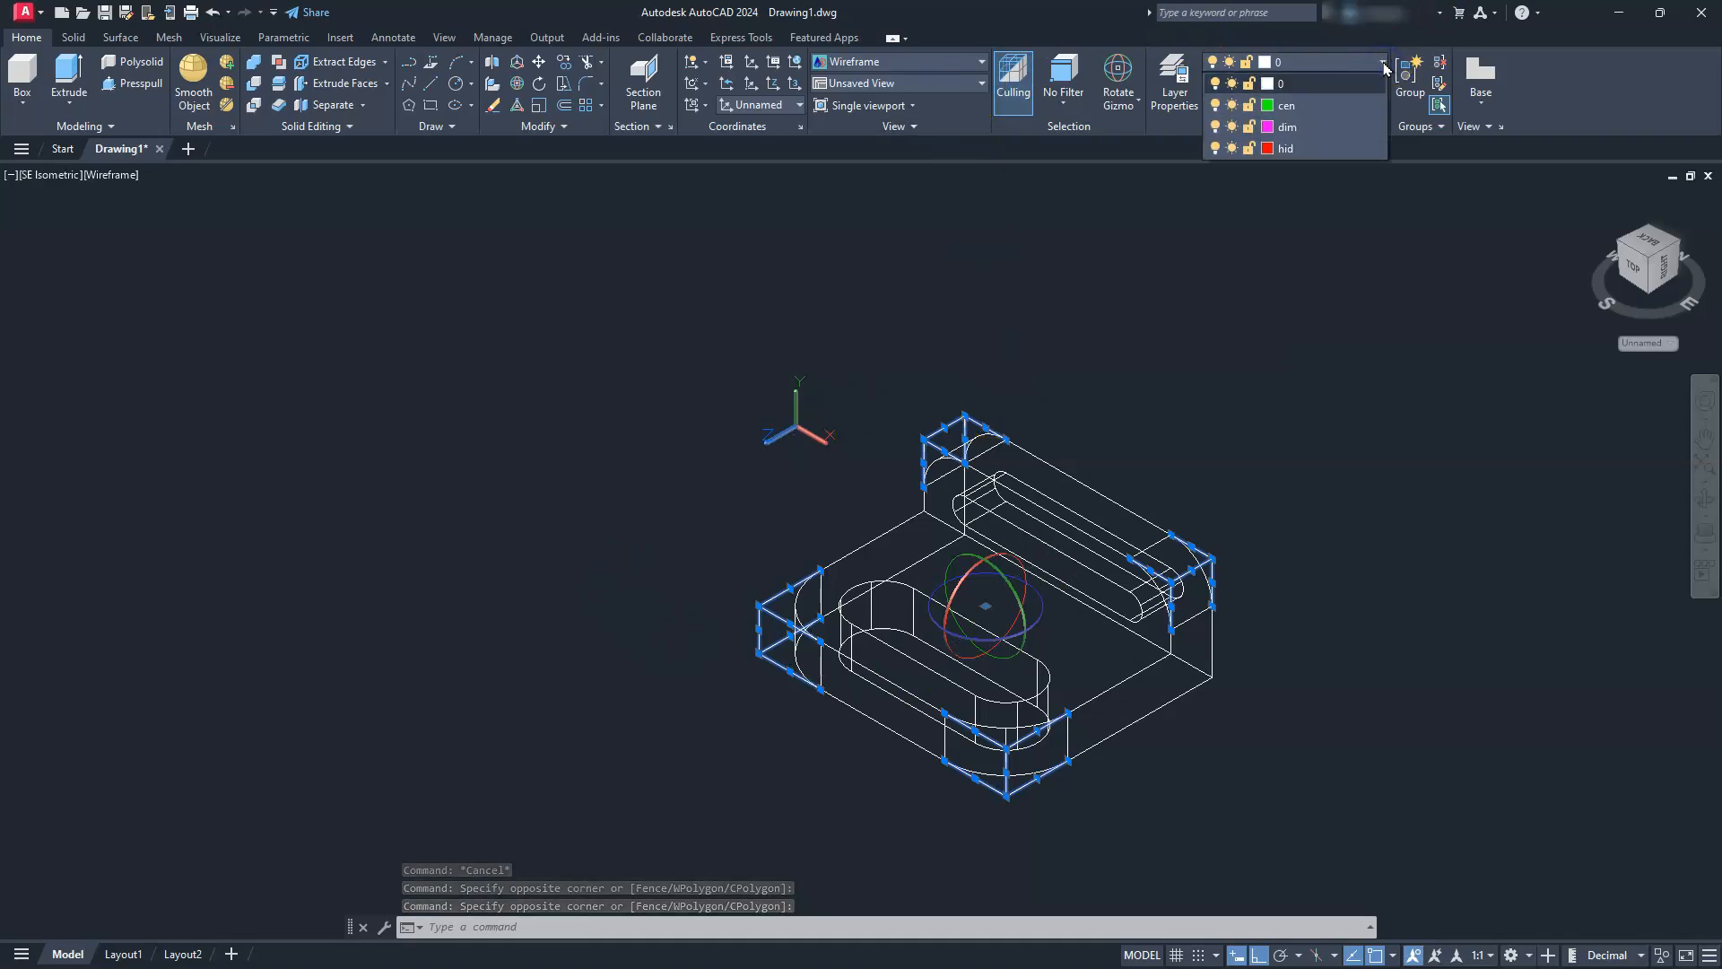
left_click(1326, 148)
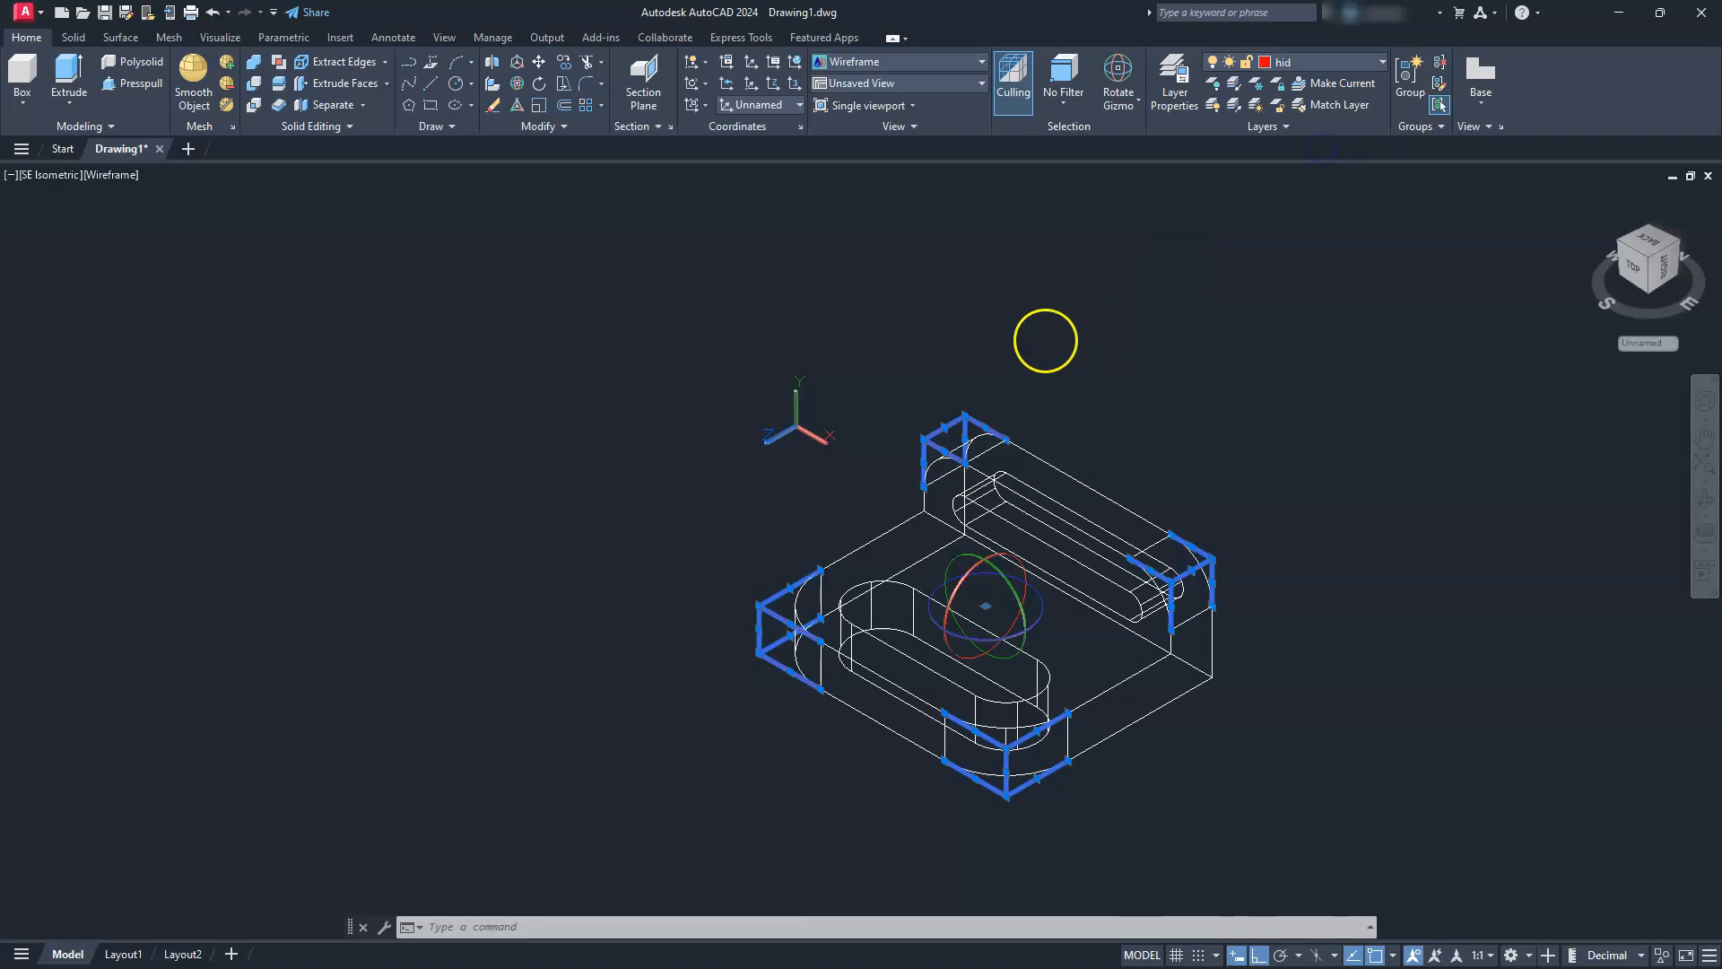
key("Escape")
key("Escape")
scroll(891, 565, "up", 6)
middle_click_drag(1011, 577, 734, 469)
scroll(733, 469, "down", 3)
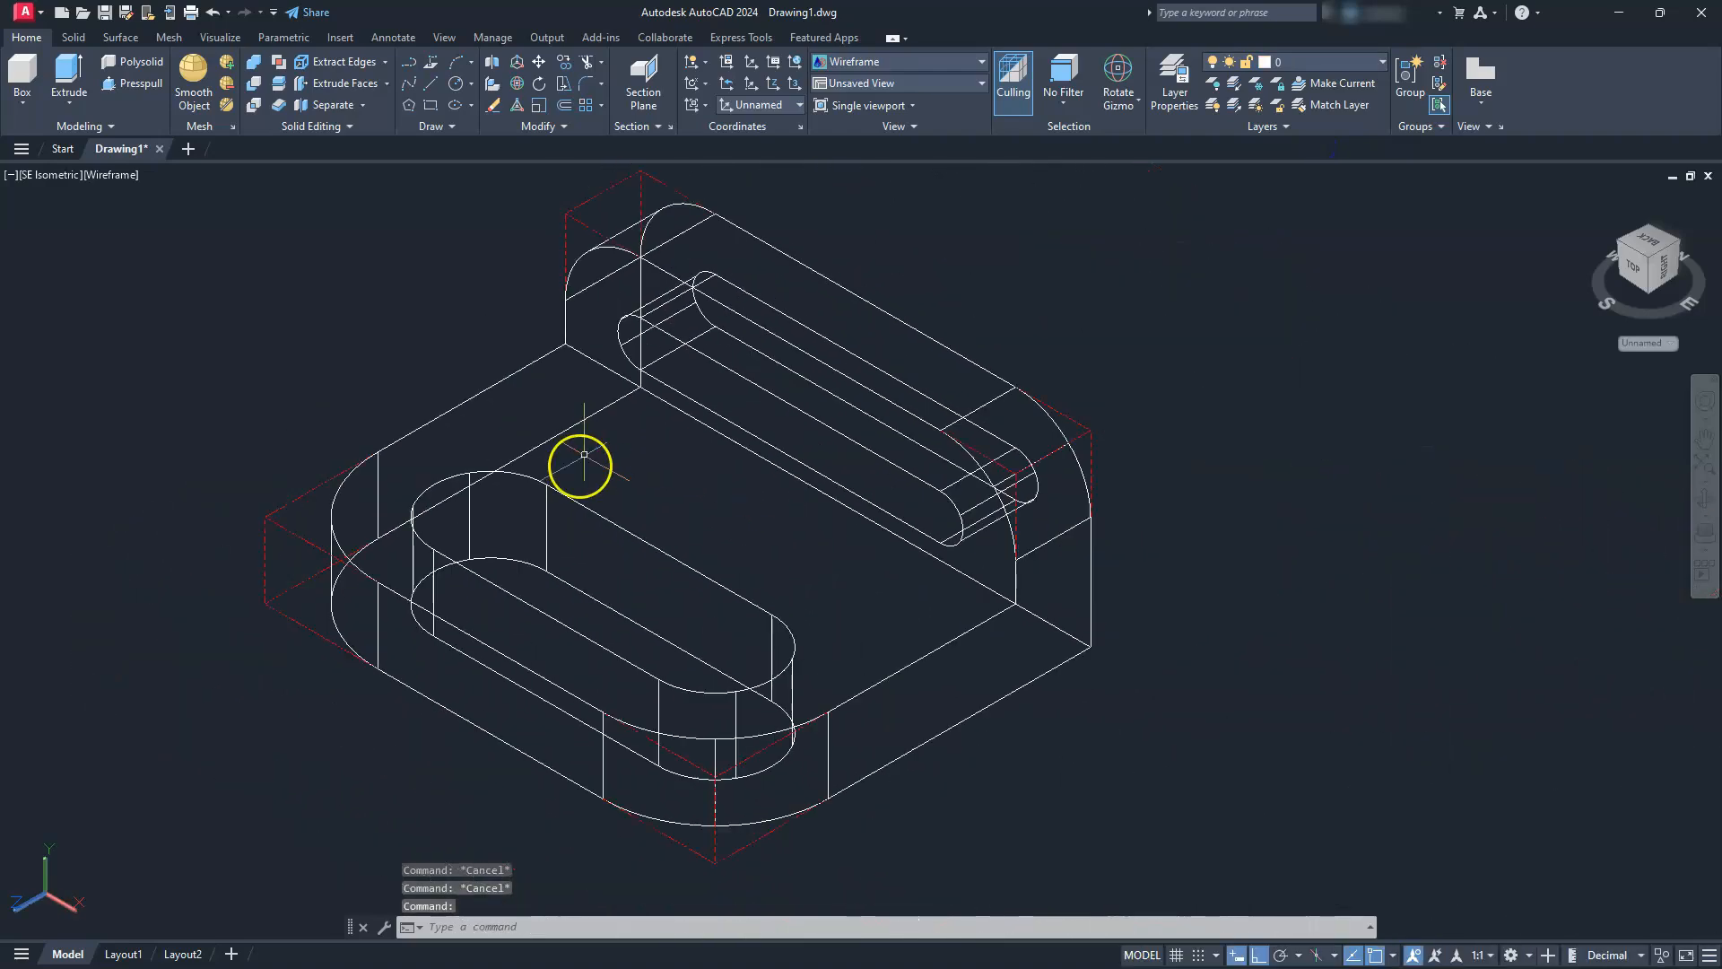
scroll(577, 461, "down", 5)
scroll(584, 492, "up", 3)
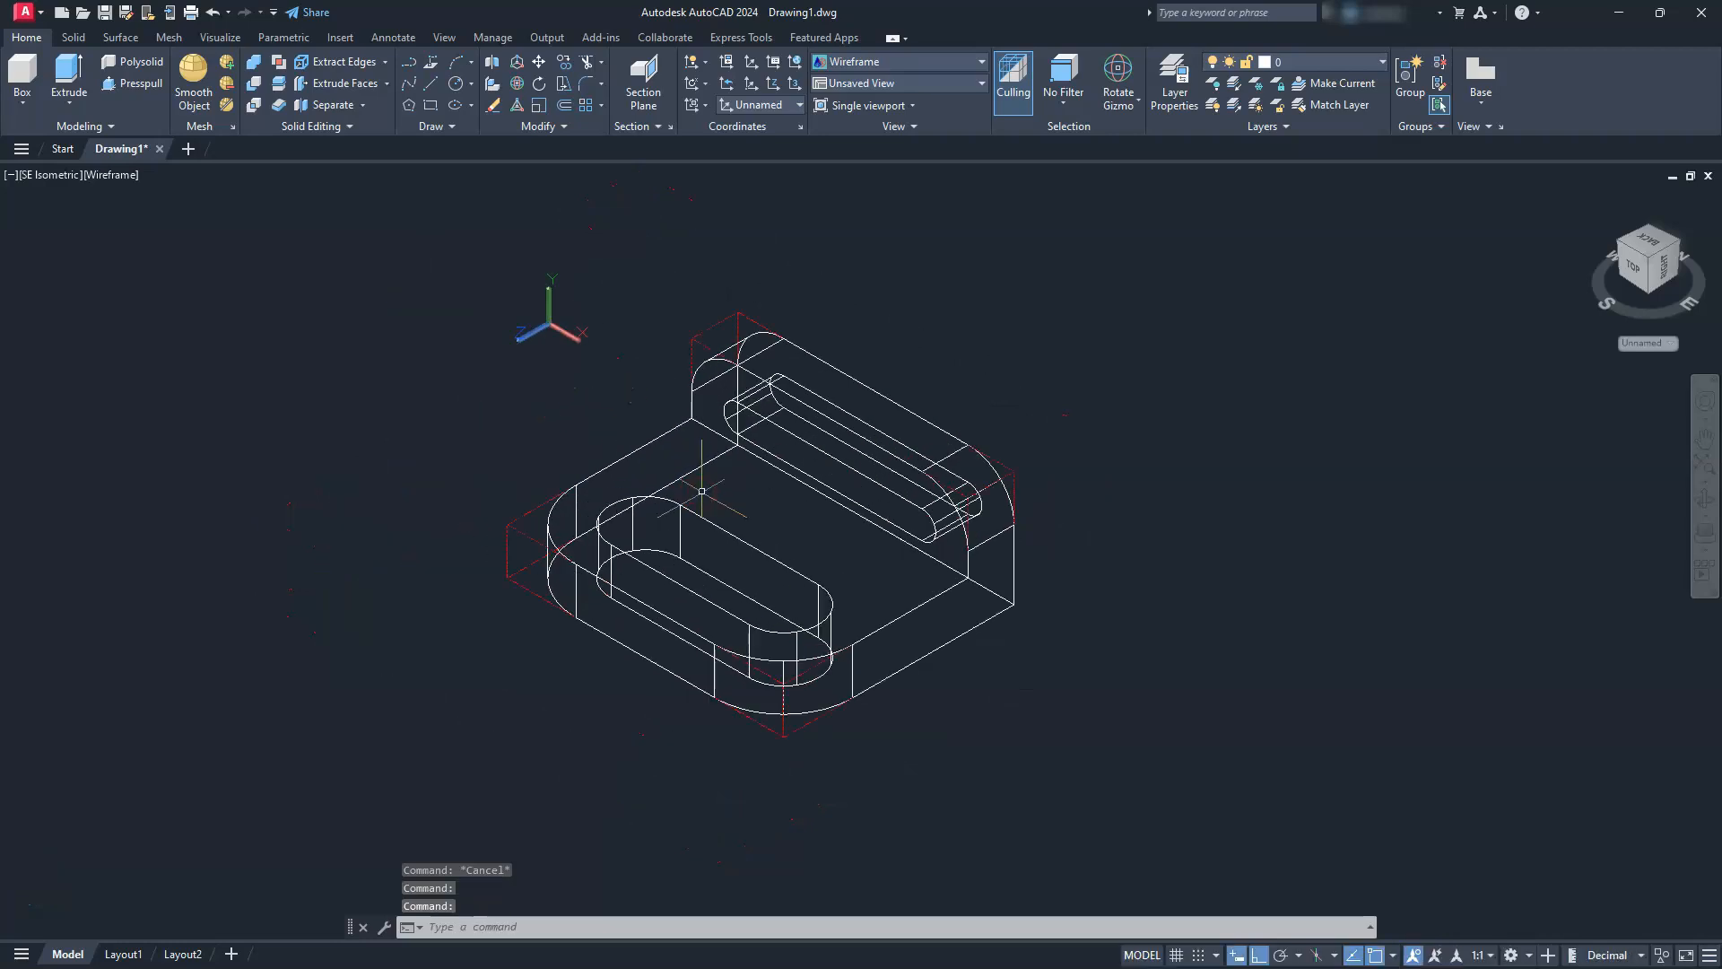
Switch to Layout1 and draw an 11 by 8.5 sheet border rectangle starting at 0,0
left_click(123, 956)
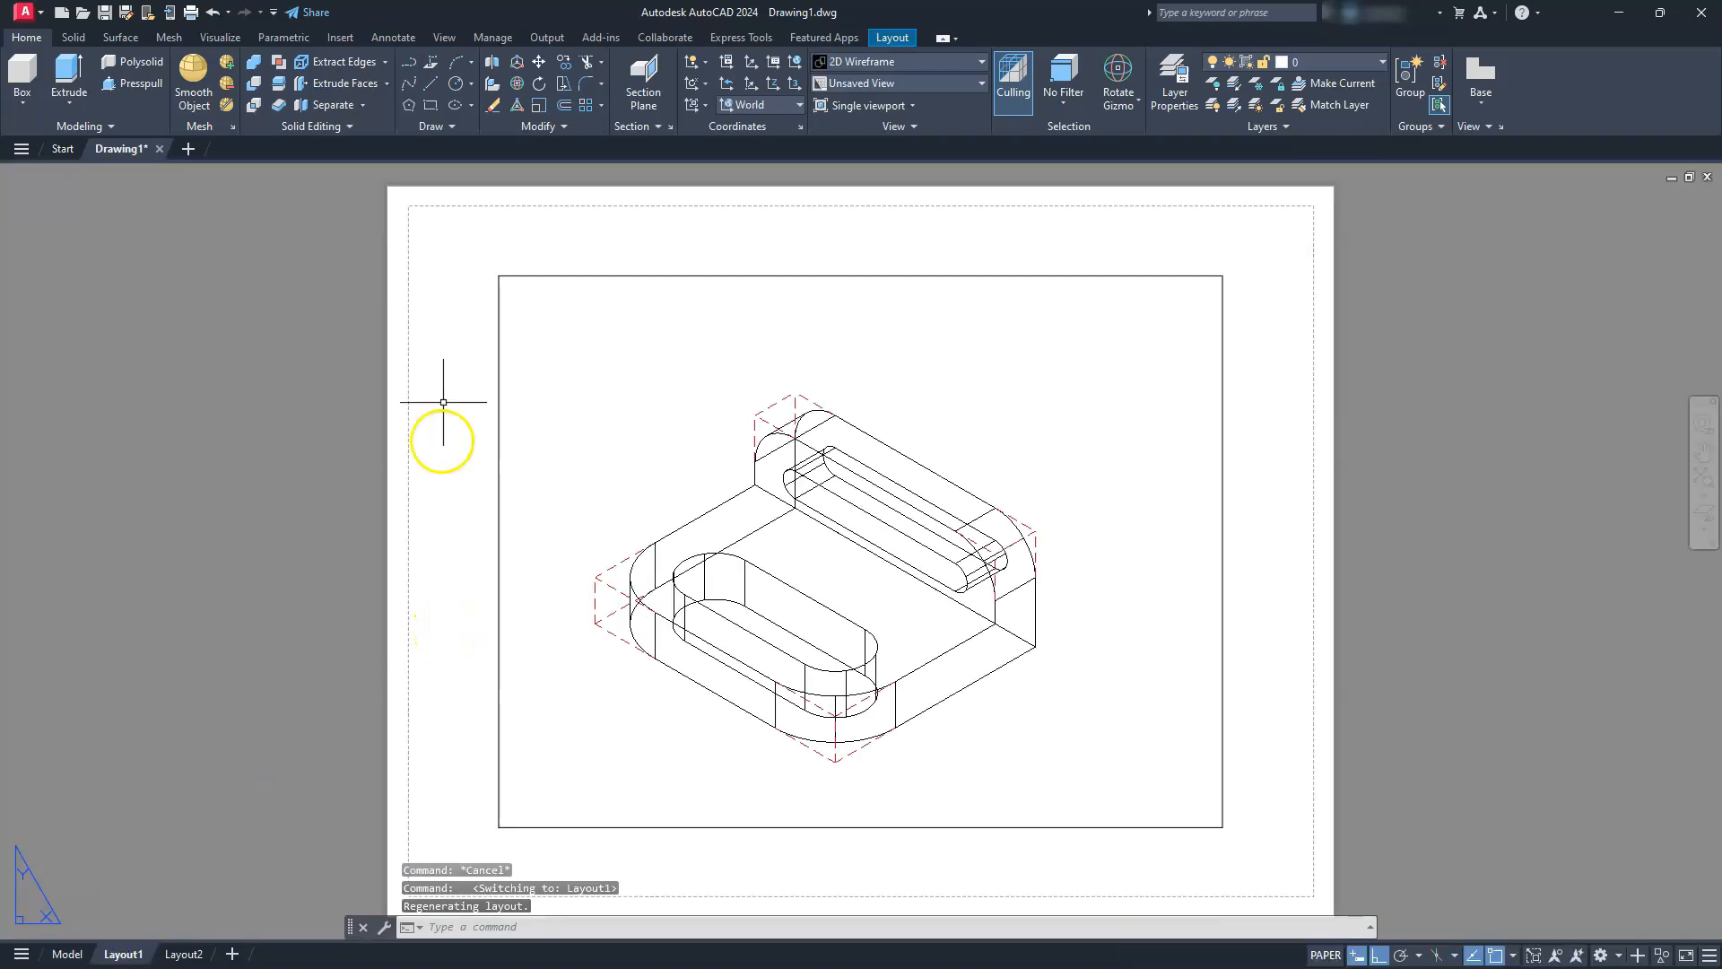
left_click(431, 106)
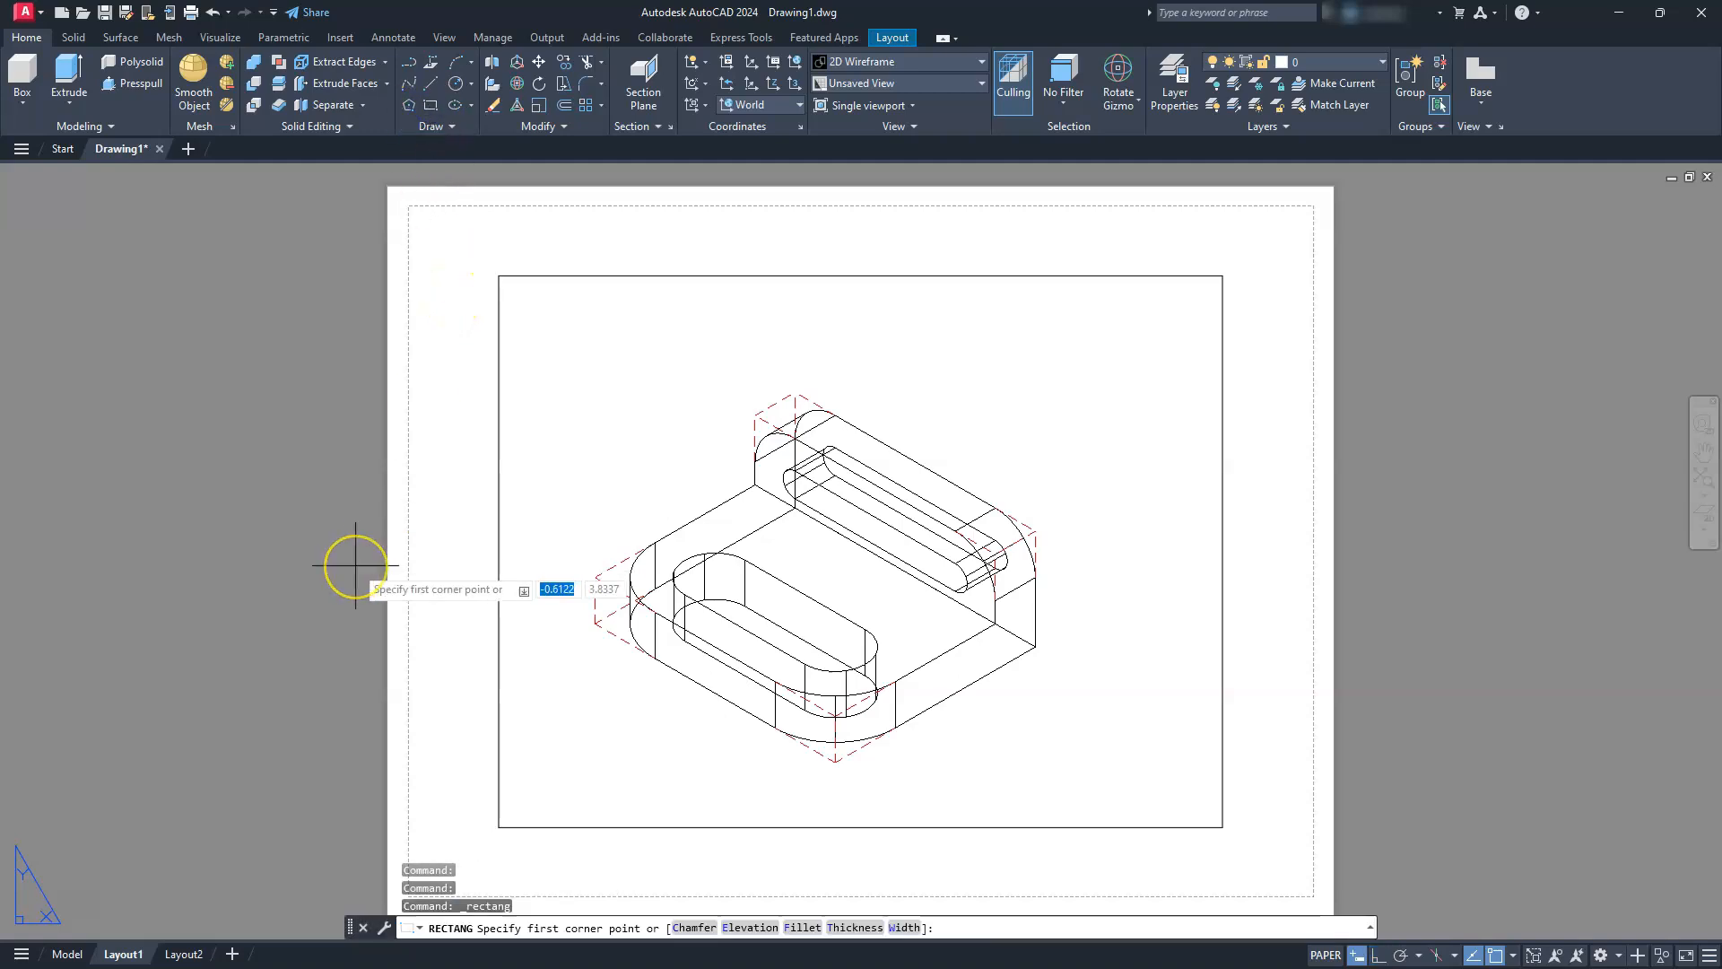
type("0,")
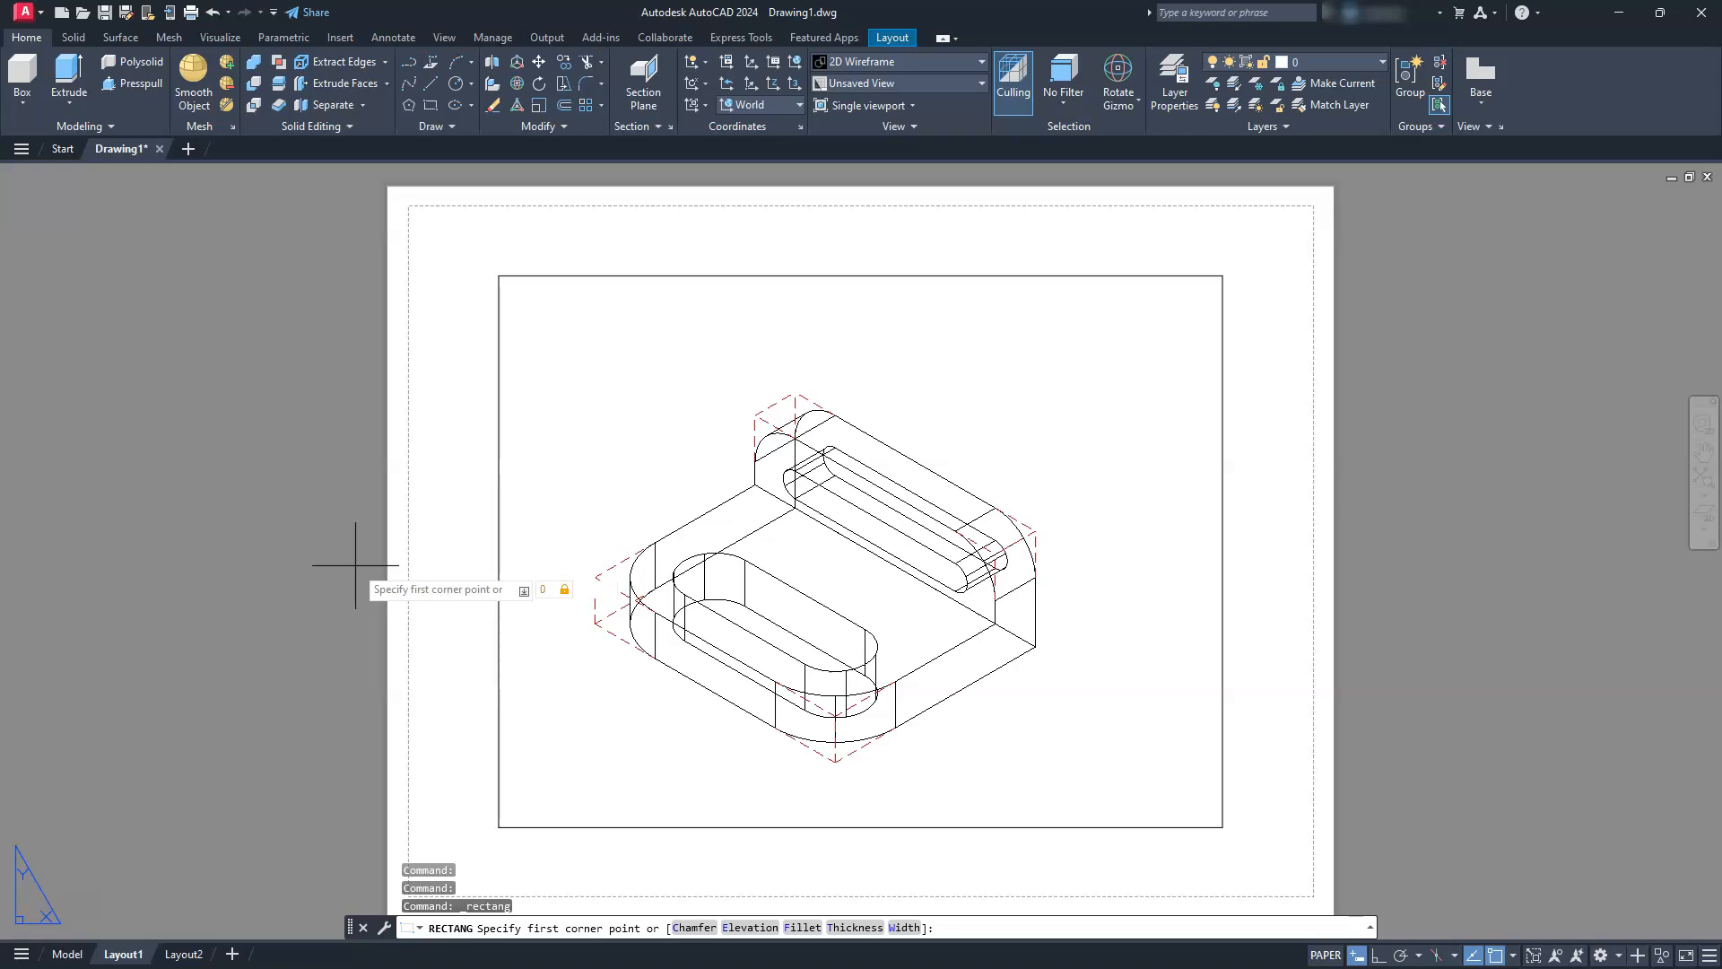
type("0")
key("Return")
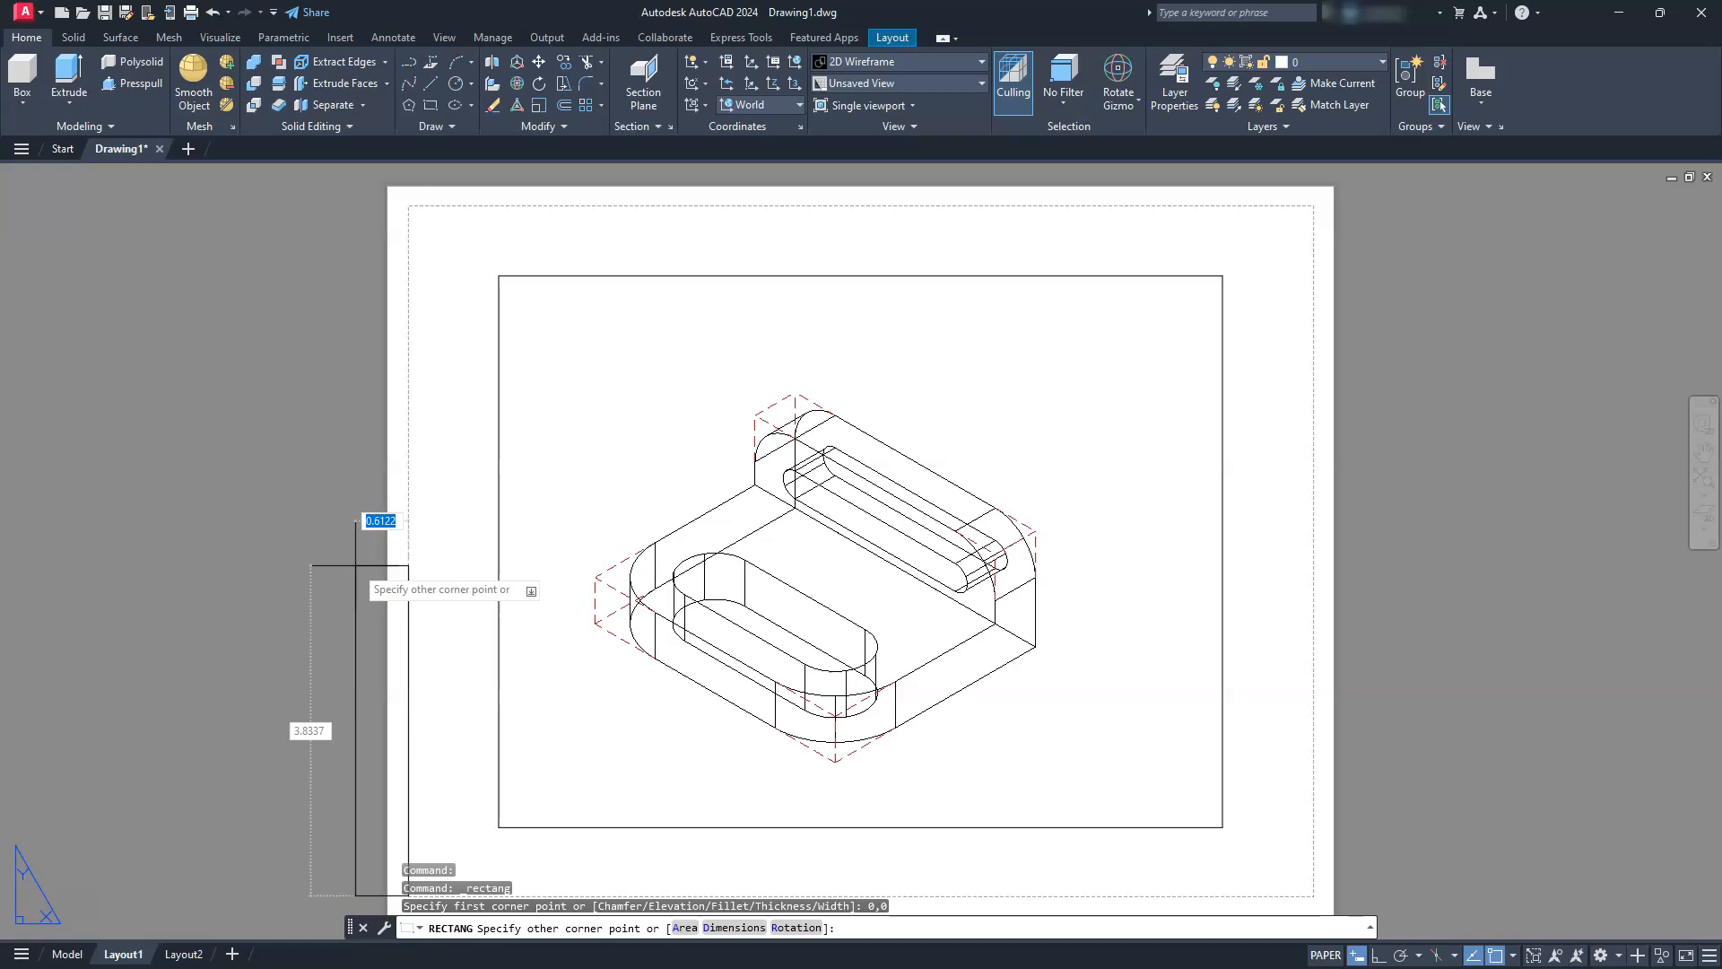
type("11,8")
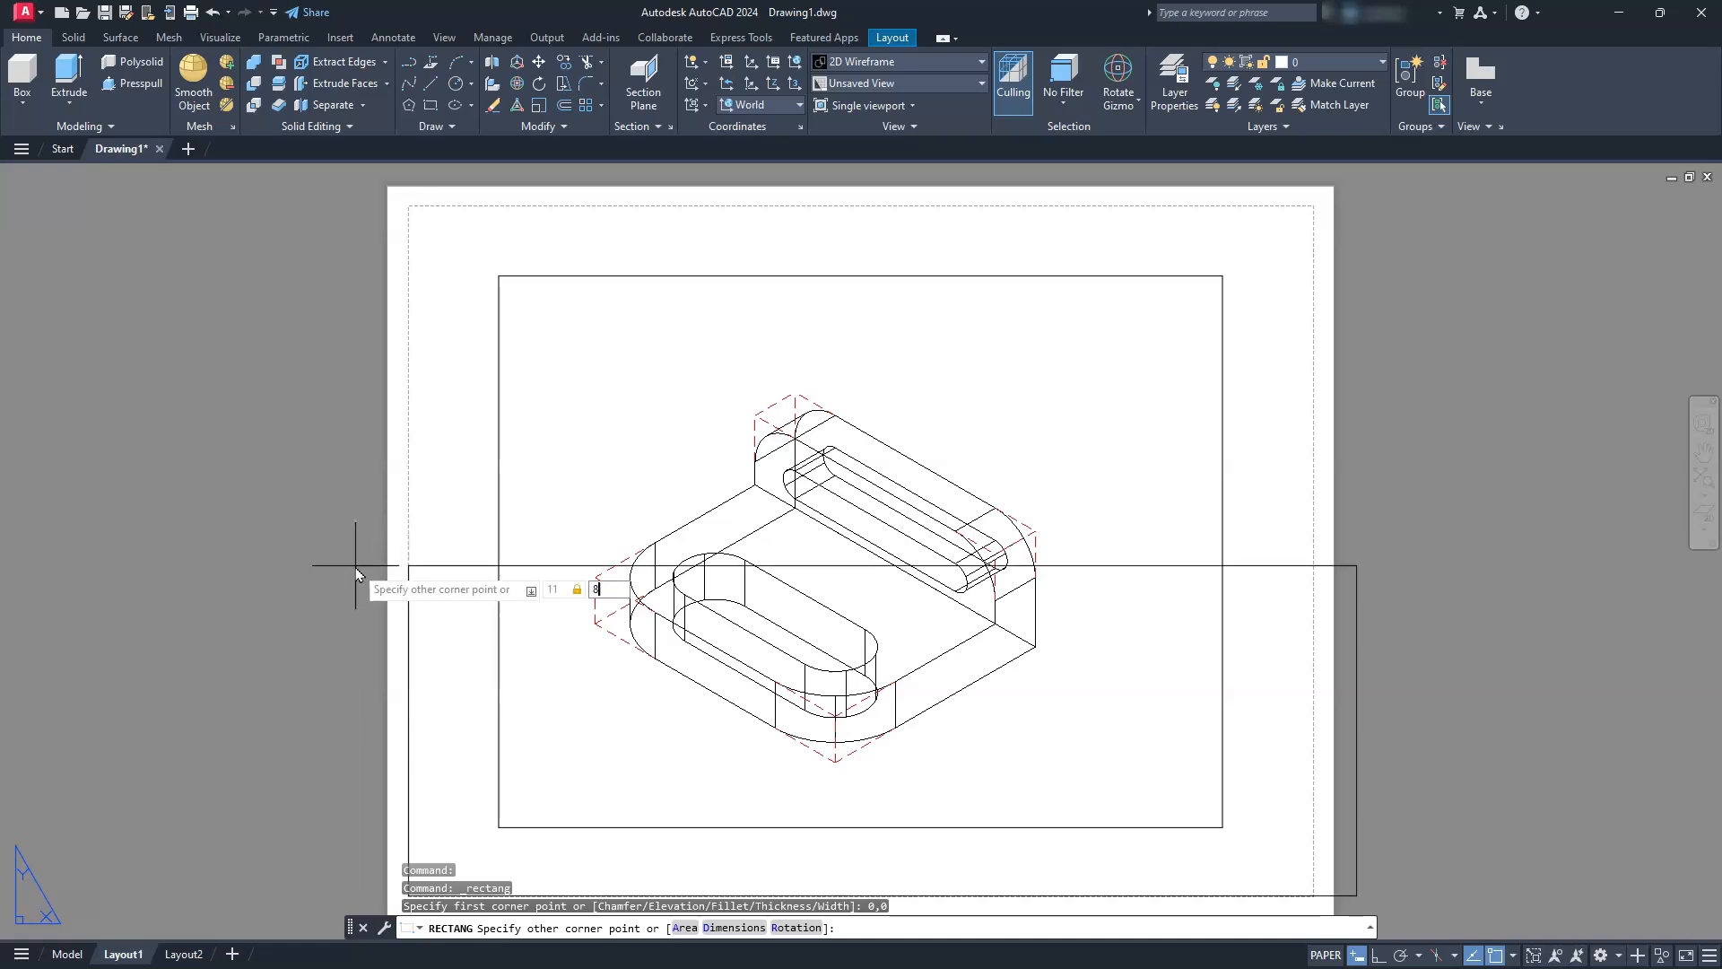
key("Return")
scroll(372, 535, "down", 5)
scroll(374, 536, "up", 5)
scroll(374, 536, "down", 5)
middle_click_drag(374, 537, 281, 537)
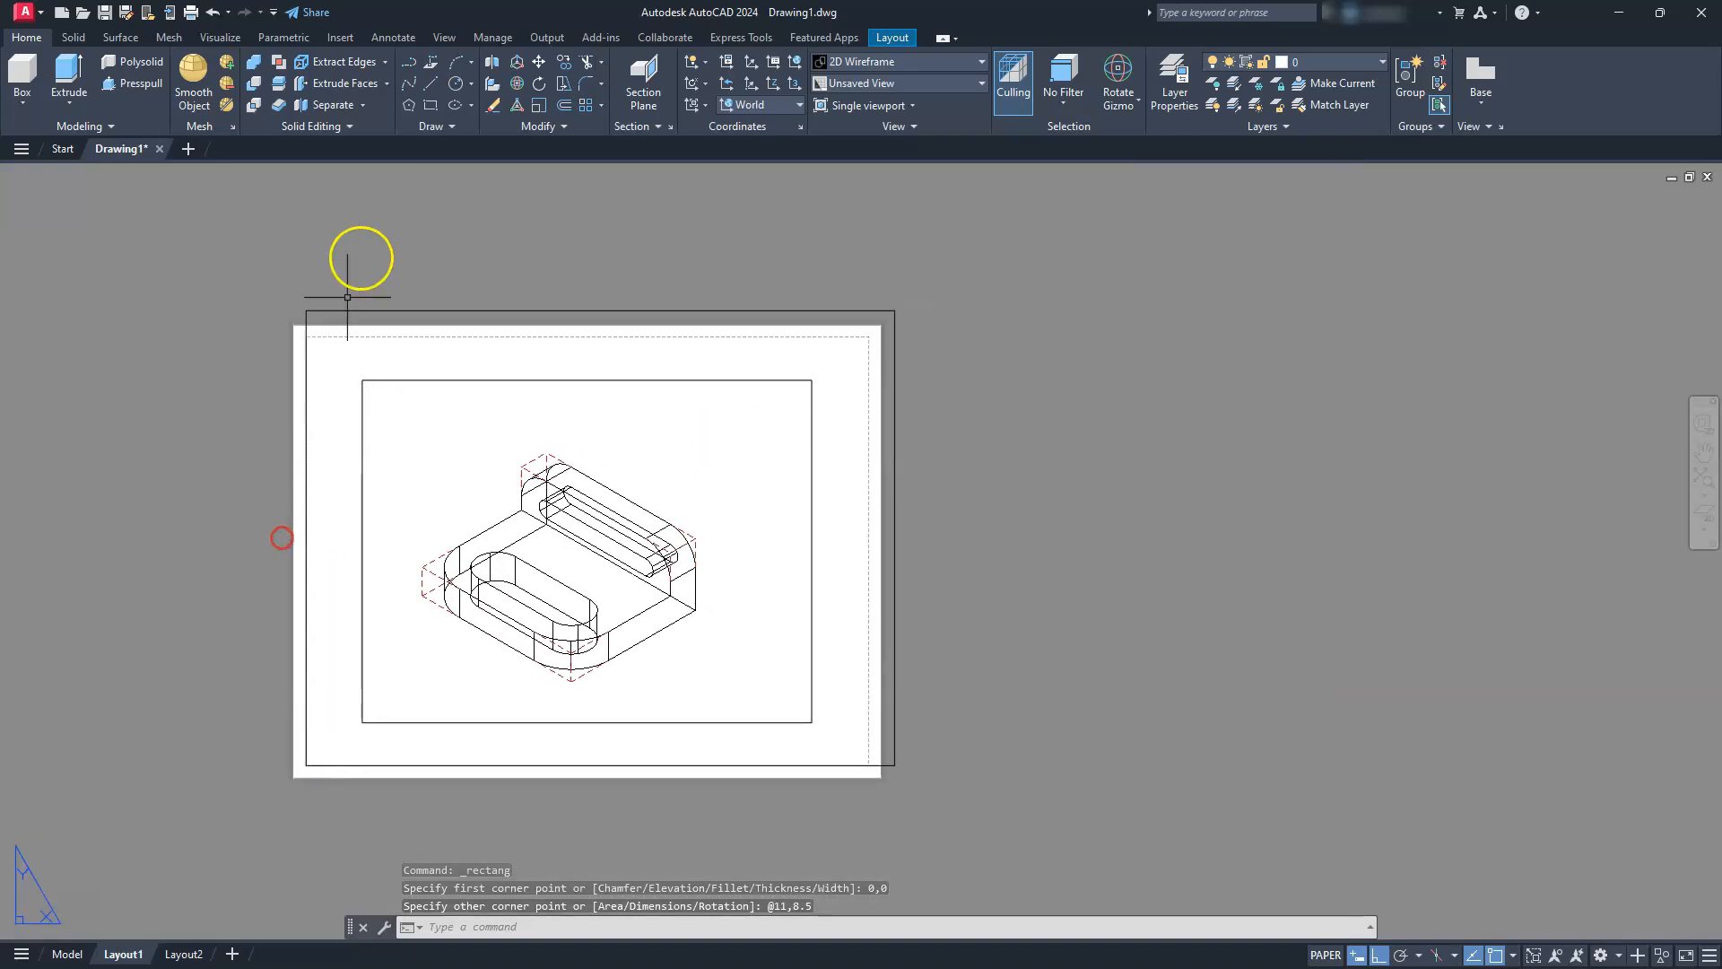
Offset the sheet border rectangle inward by 0.25
left_click(563, 105)
type(".25")
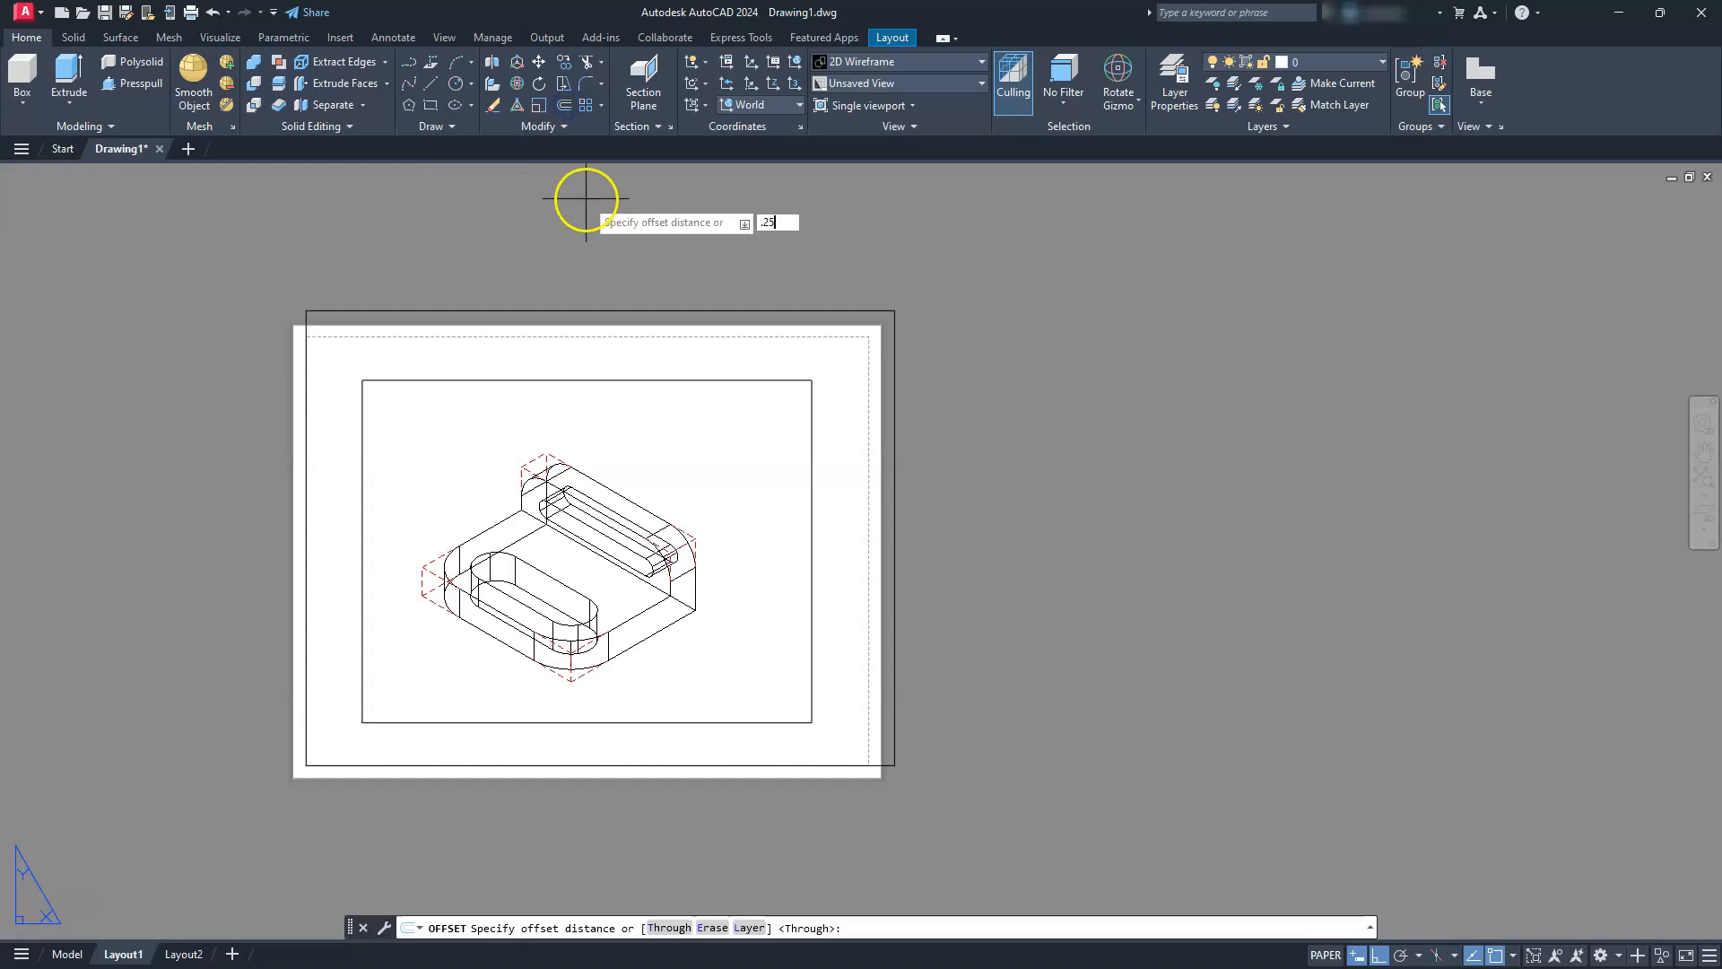
key("Return")
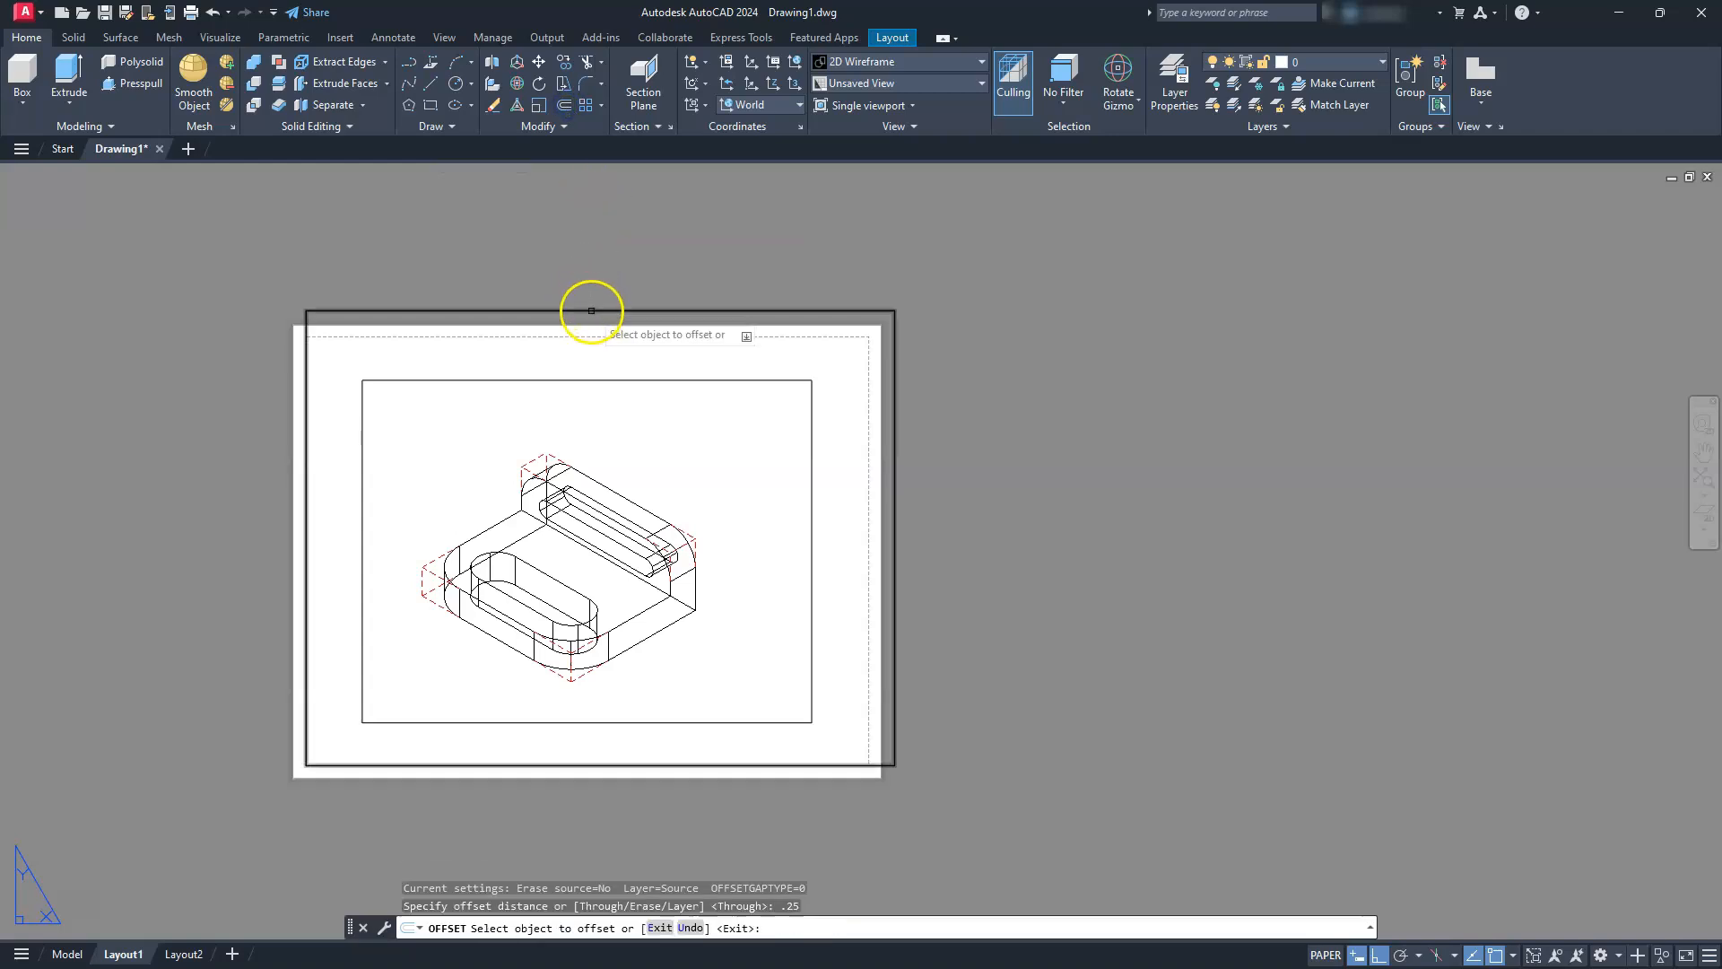
left_click(588, 312)
left_click(590, 345)
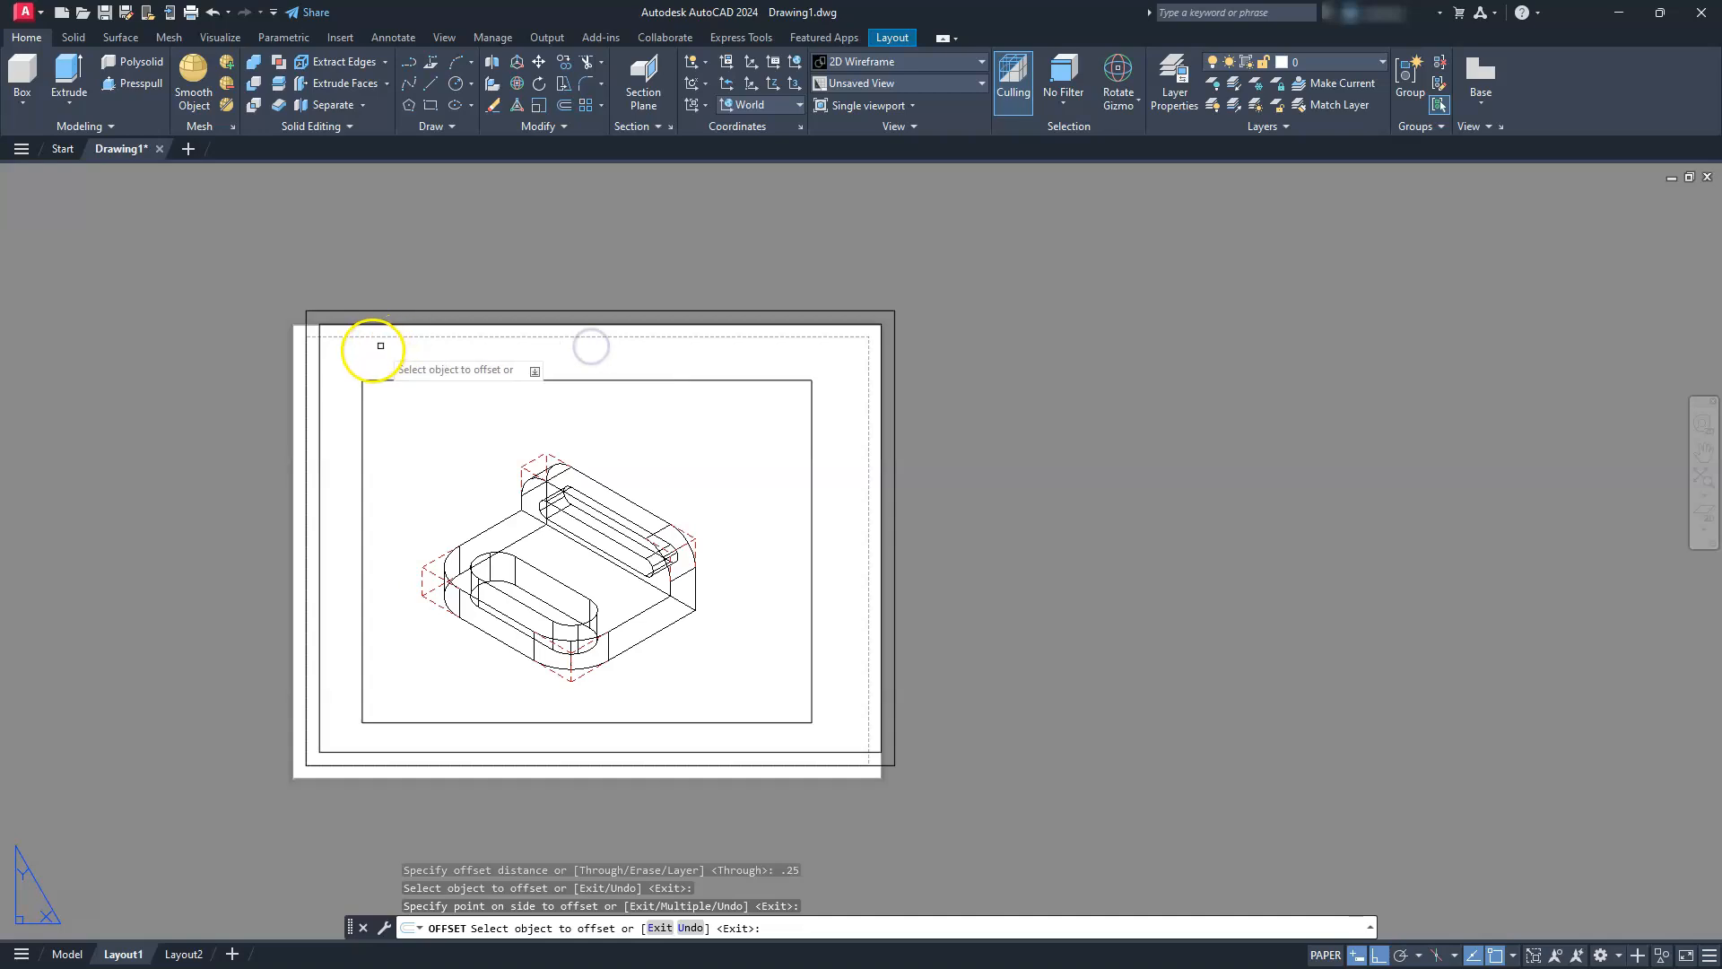
scroll(365, 346, "up", 2)
key("Escape")
key("Escape")
key("Escape")
Stretch the viewport's upper-left and lower-right corners to the matching corners of the inner border rectangle
middle_click_drag(358, 388, 530, 301)
left_click(504, 318)
left_click(487, 301)
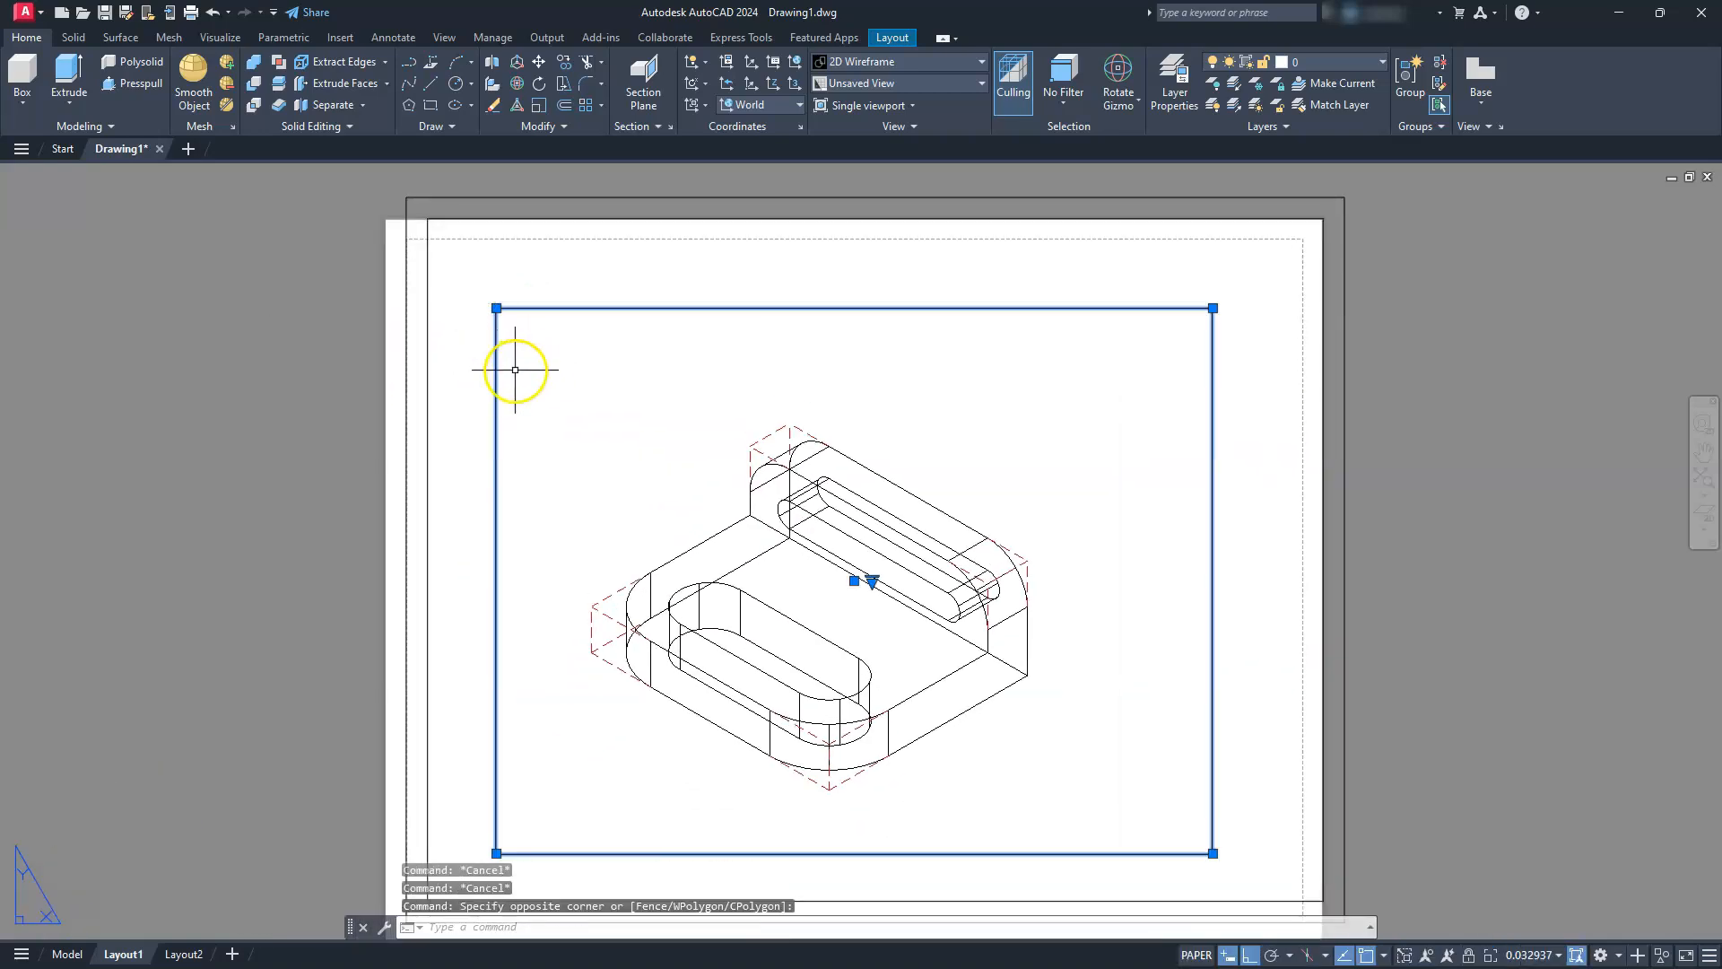
left_click(496, 308)
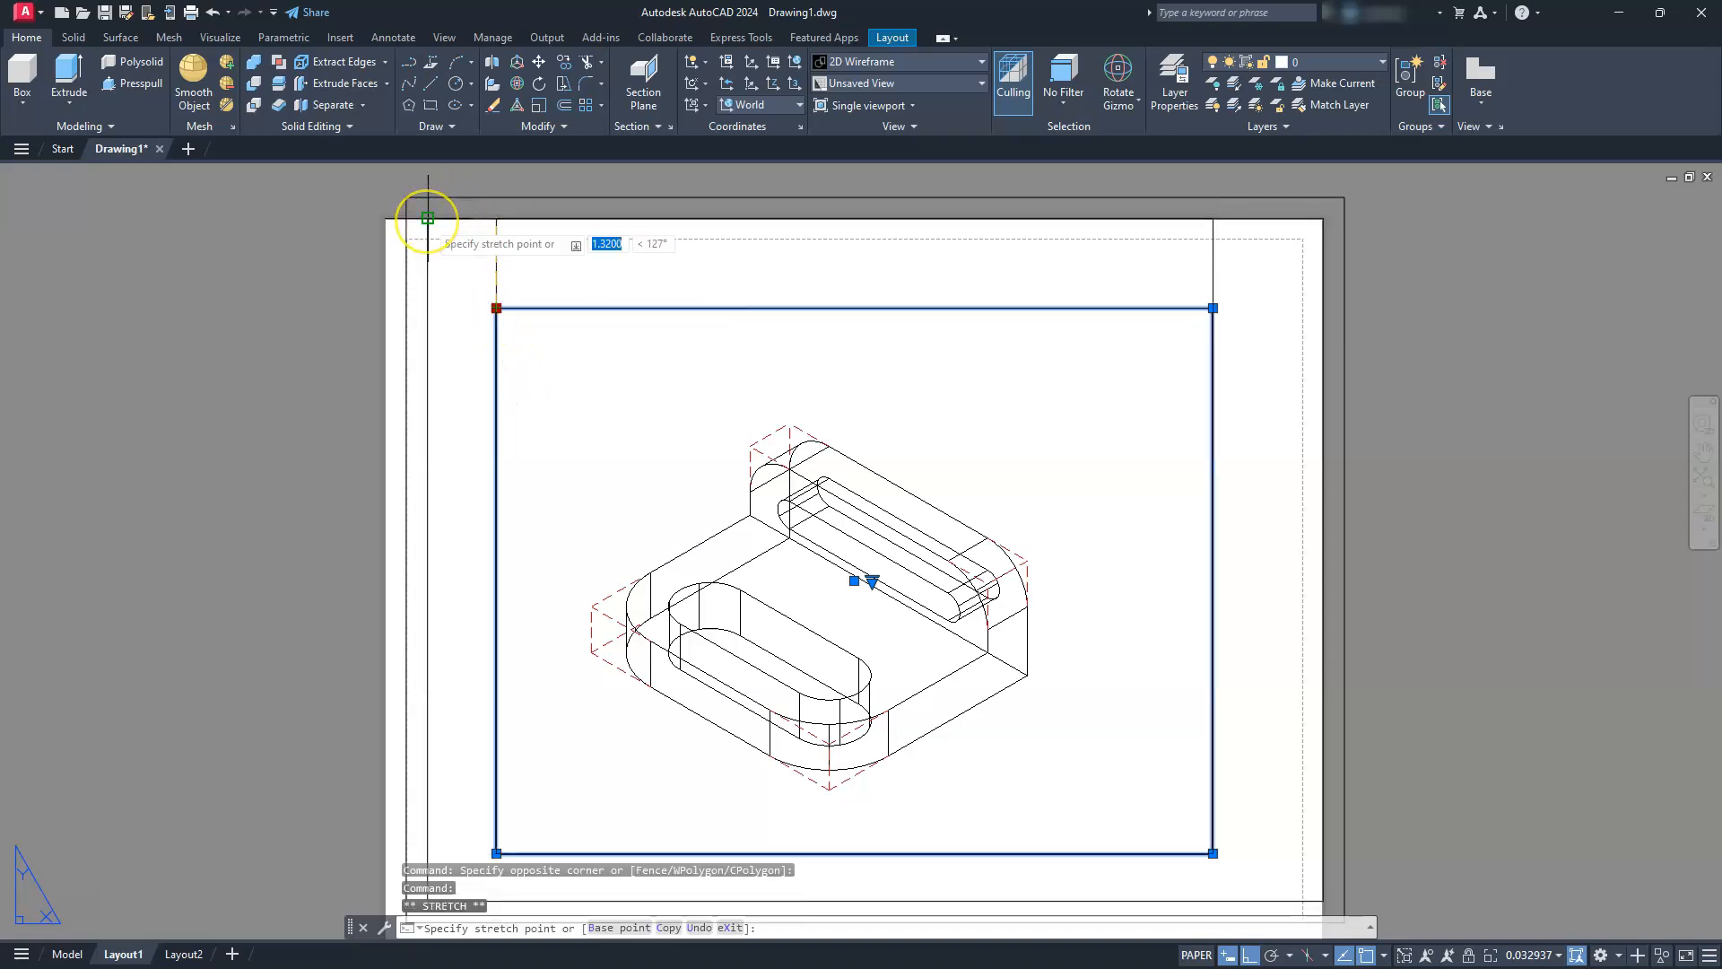
left_click(427, 217)
middle_click_drag(1289, 837, 1255, 768)
left_click(1180, 782)
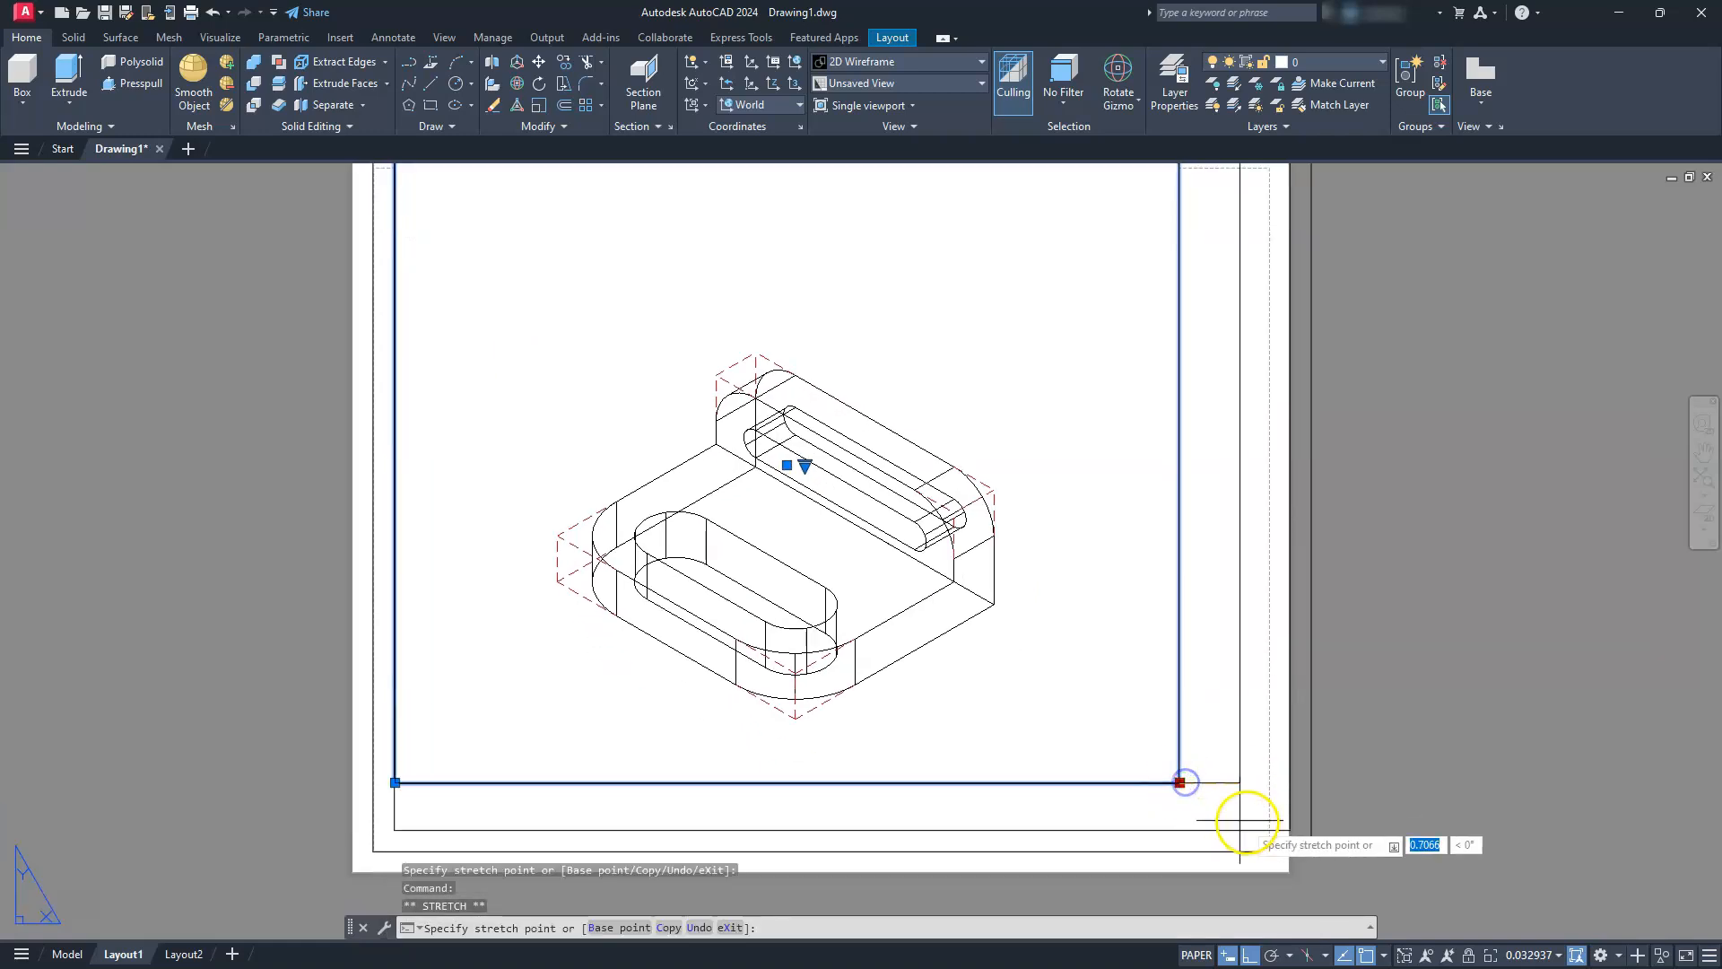
left_click(1265, 820)
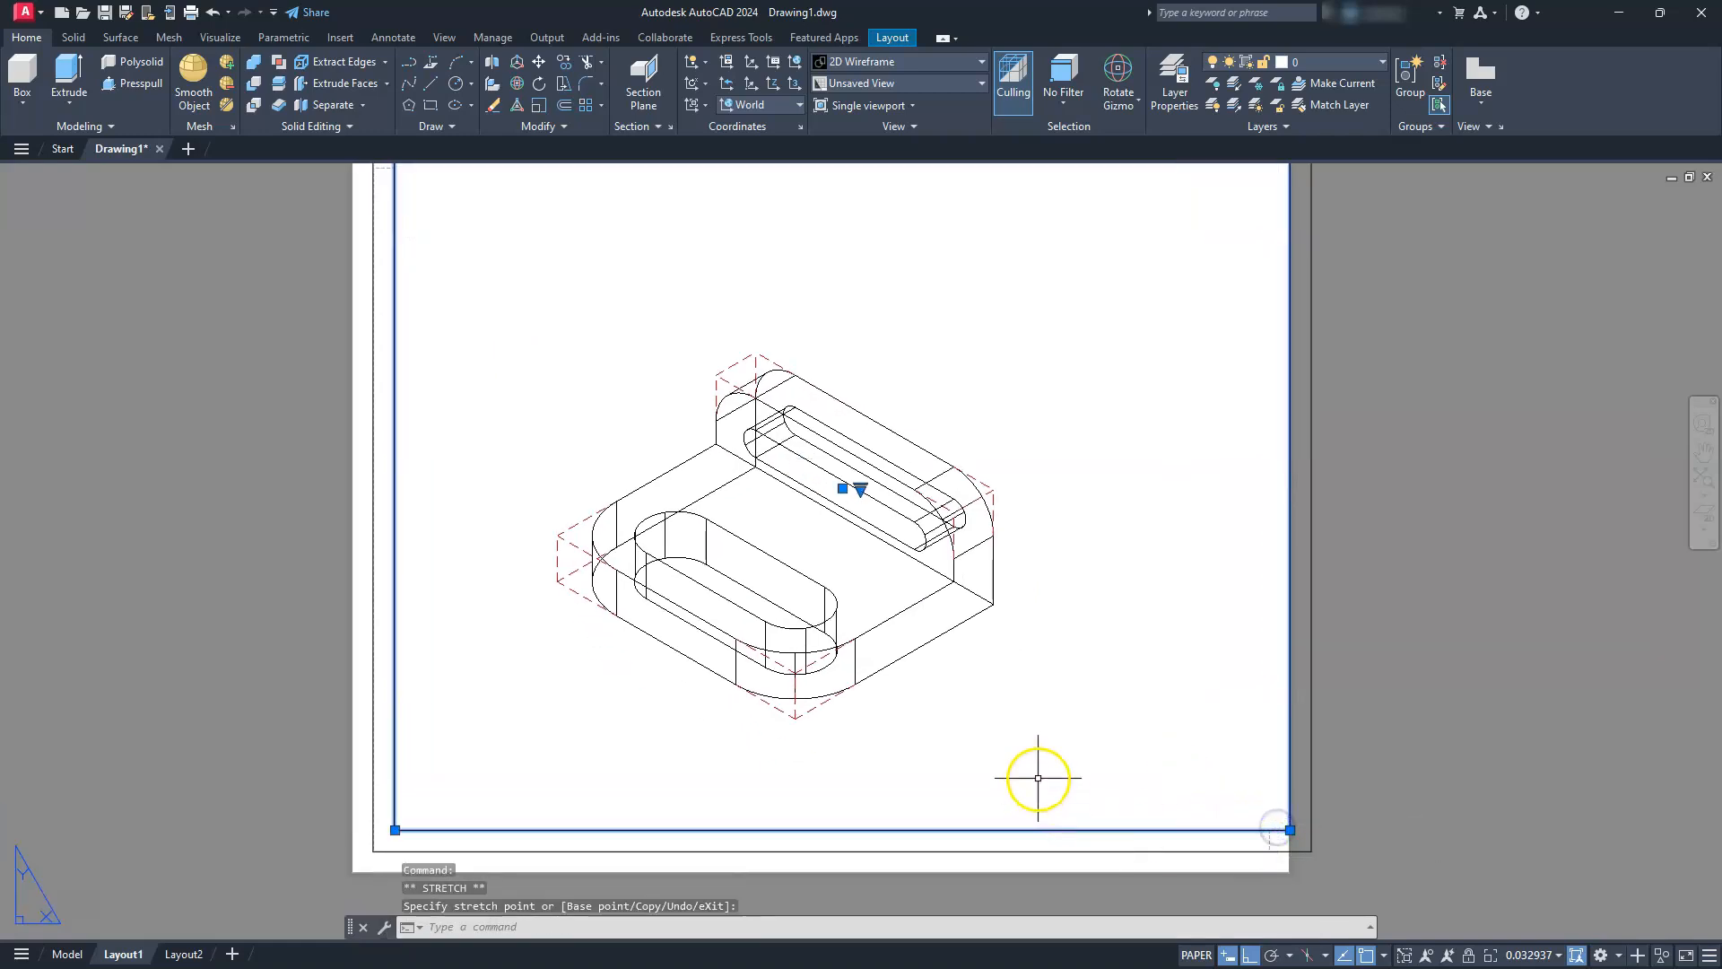
scroll(1027, 766, "down", 3)
middle_click_drag(1027, 765, 984, 761)
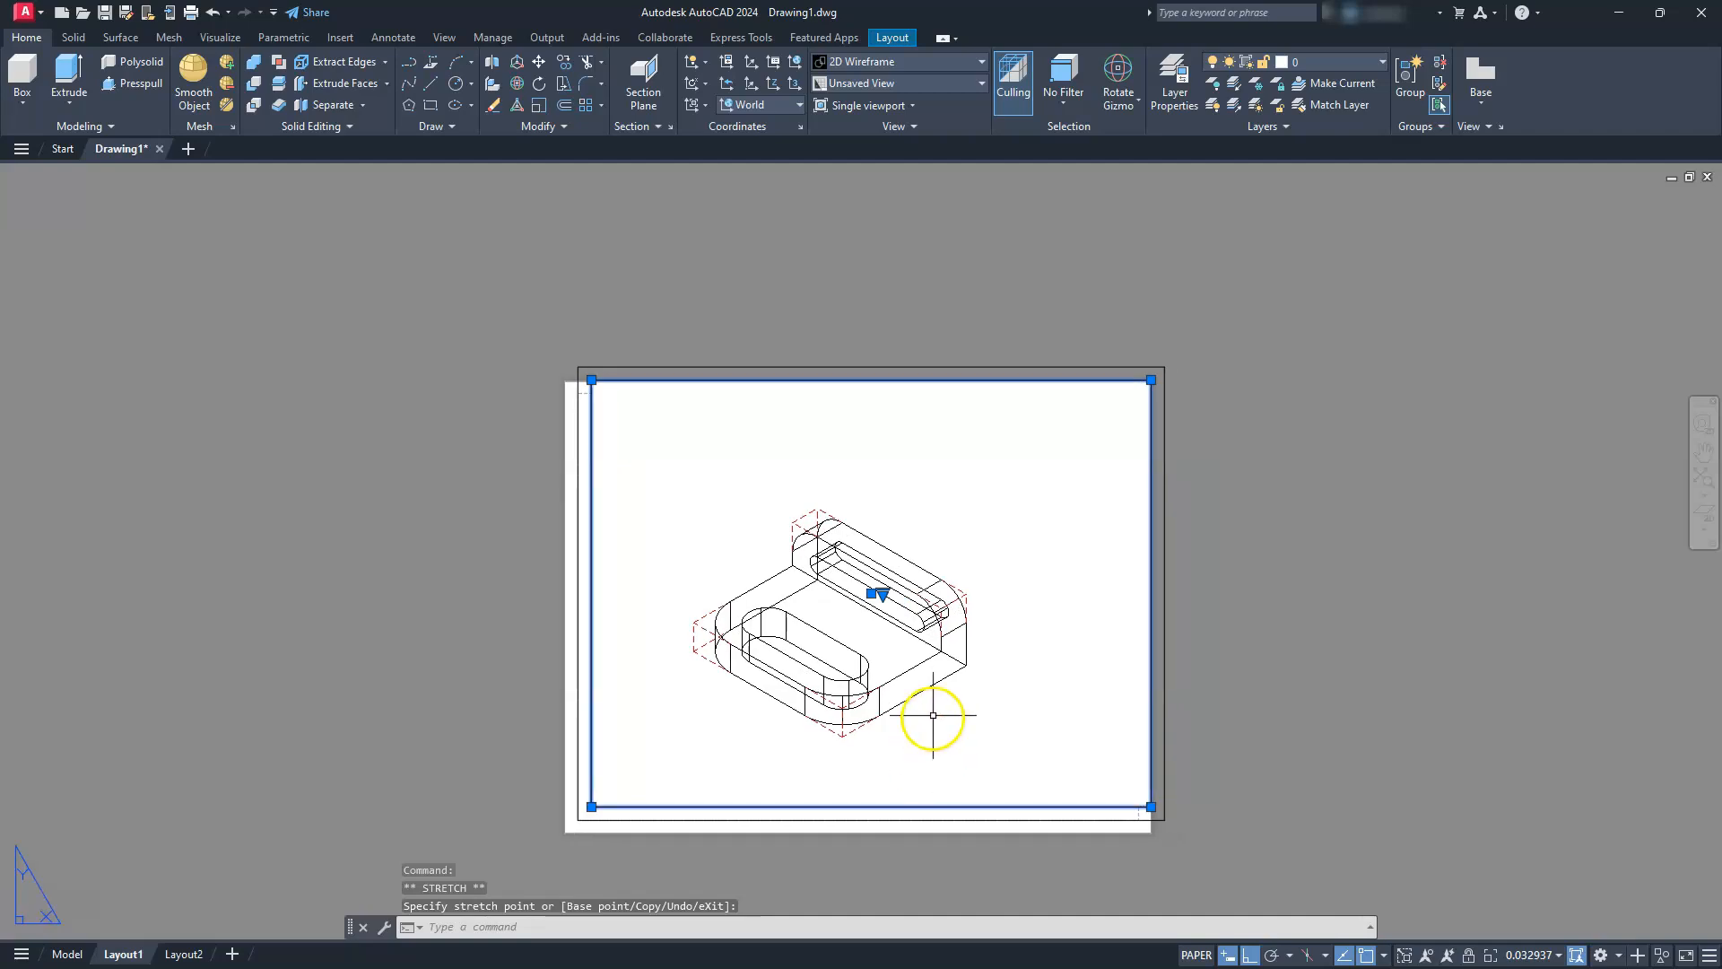
key("Escape")
key("Escape")
Activate the viewport, zoom the bracket to its extents and set the viewport scale to 1:30
left_click(957, 504)
double_click(957, 504)
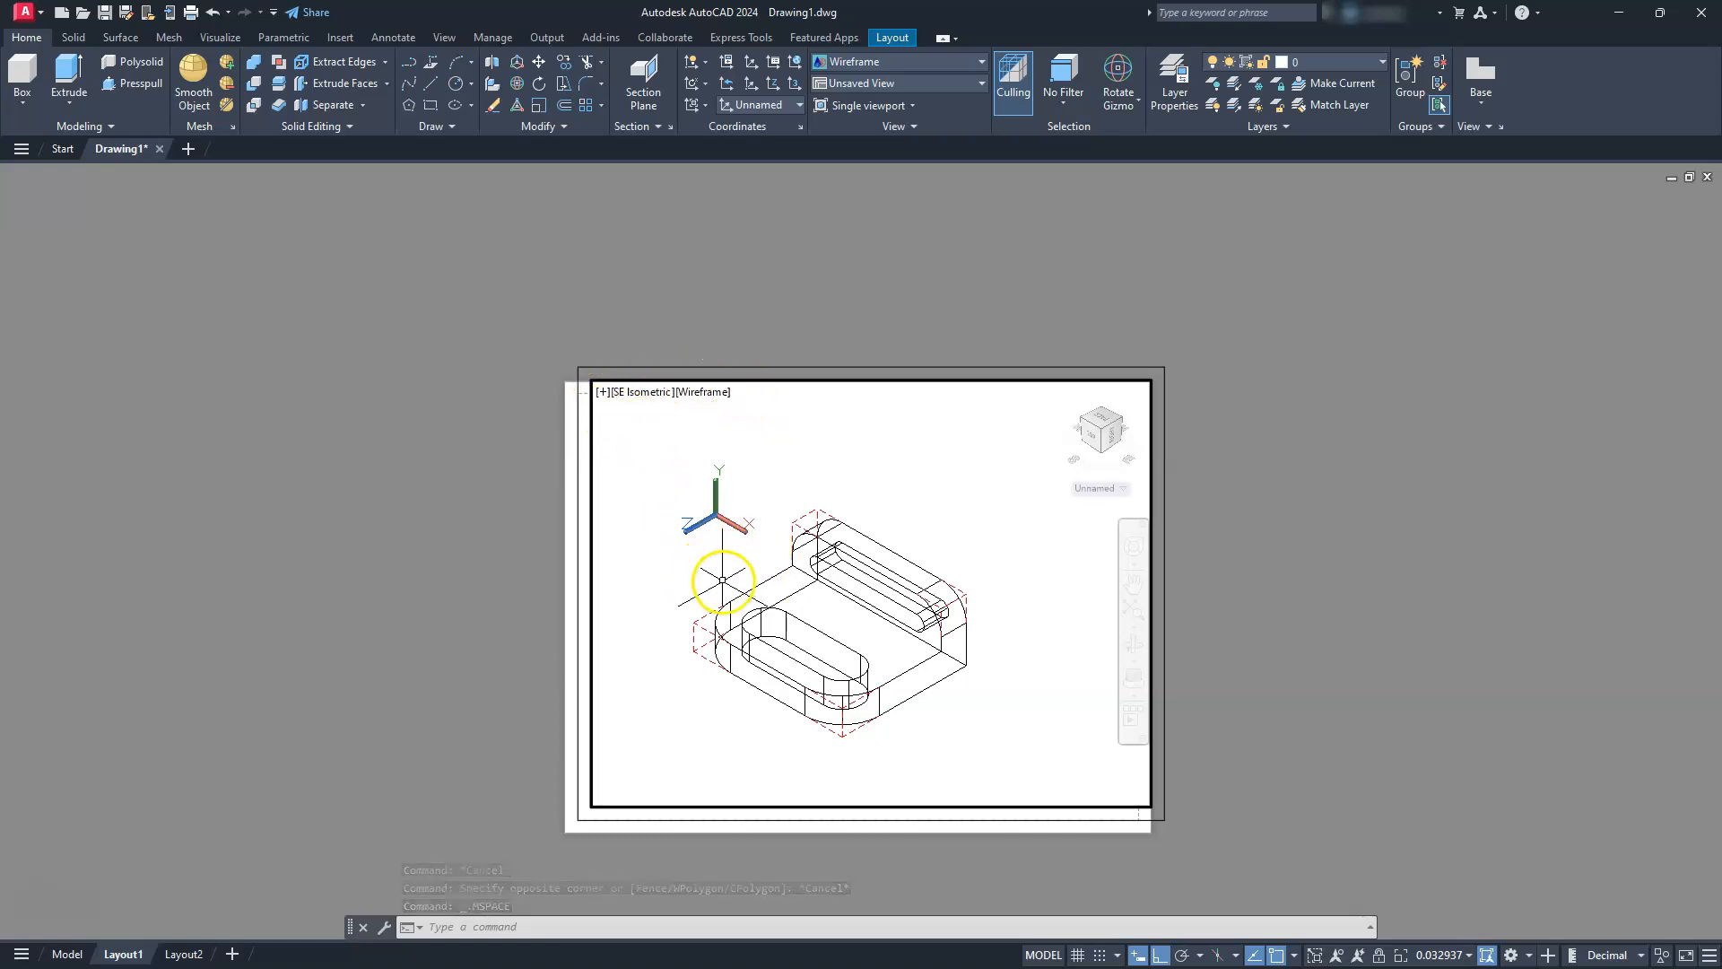
left_click(1133, 613)
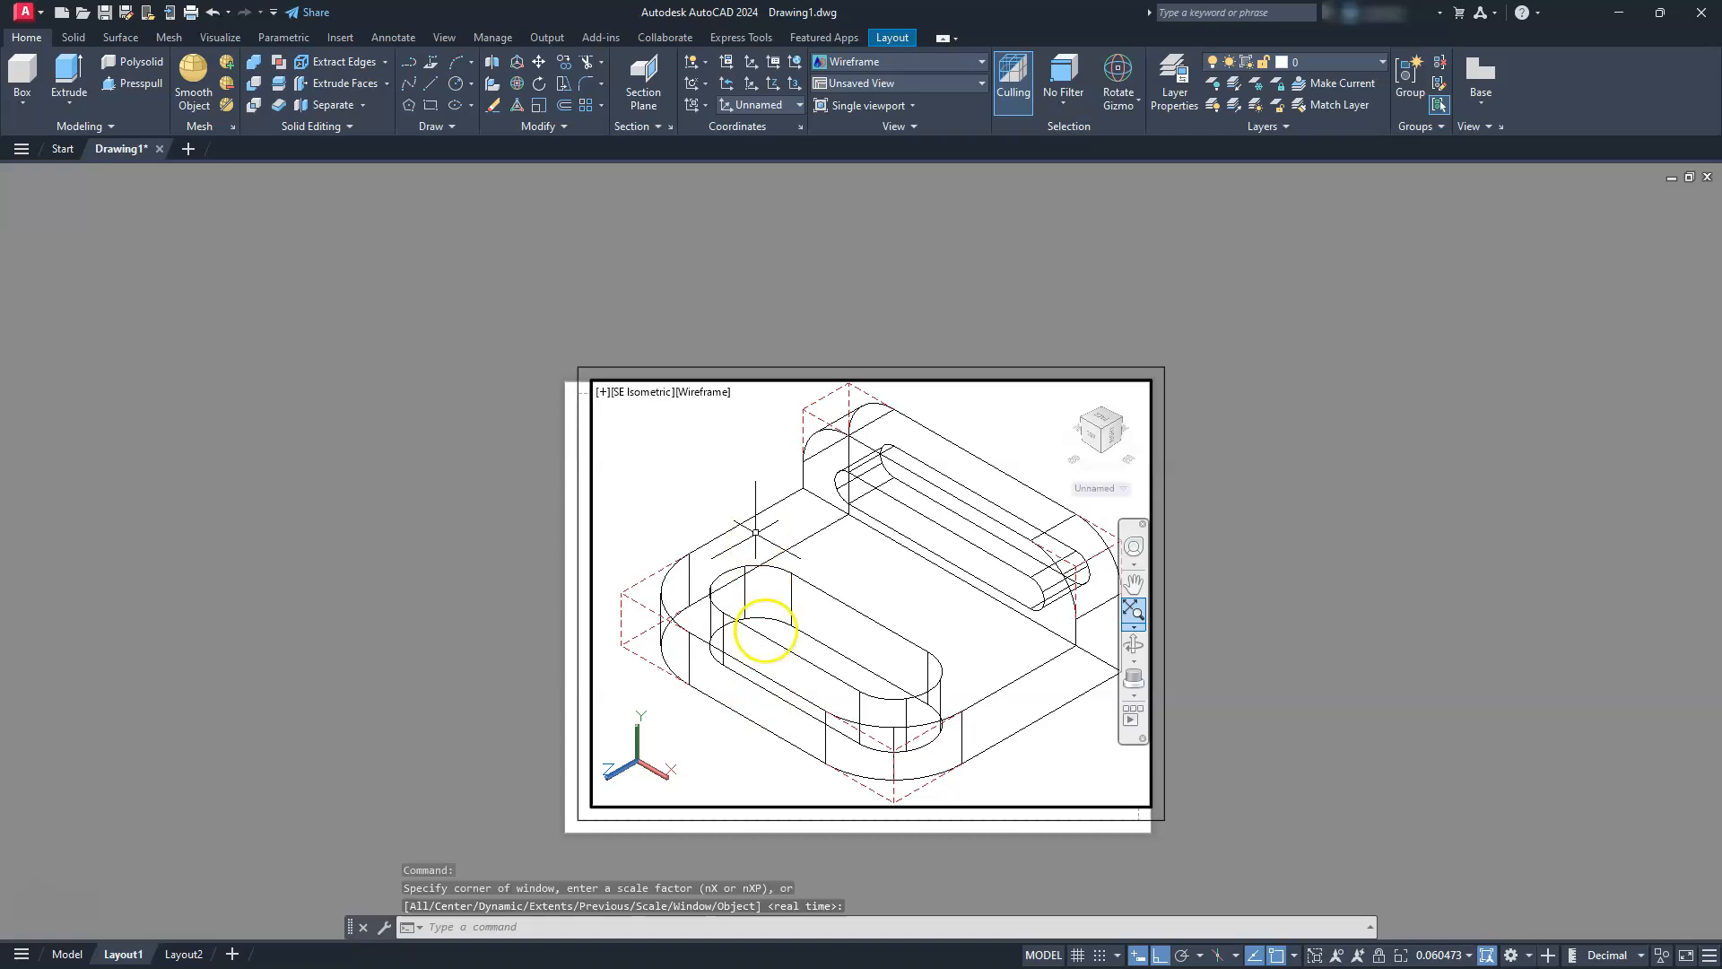
left_click(1465, 956)
scroll(1450, 665, "down", 1)
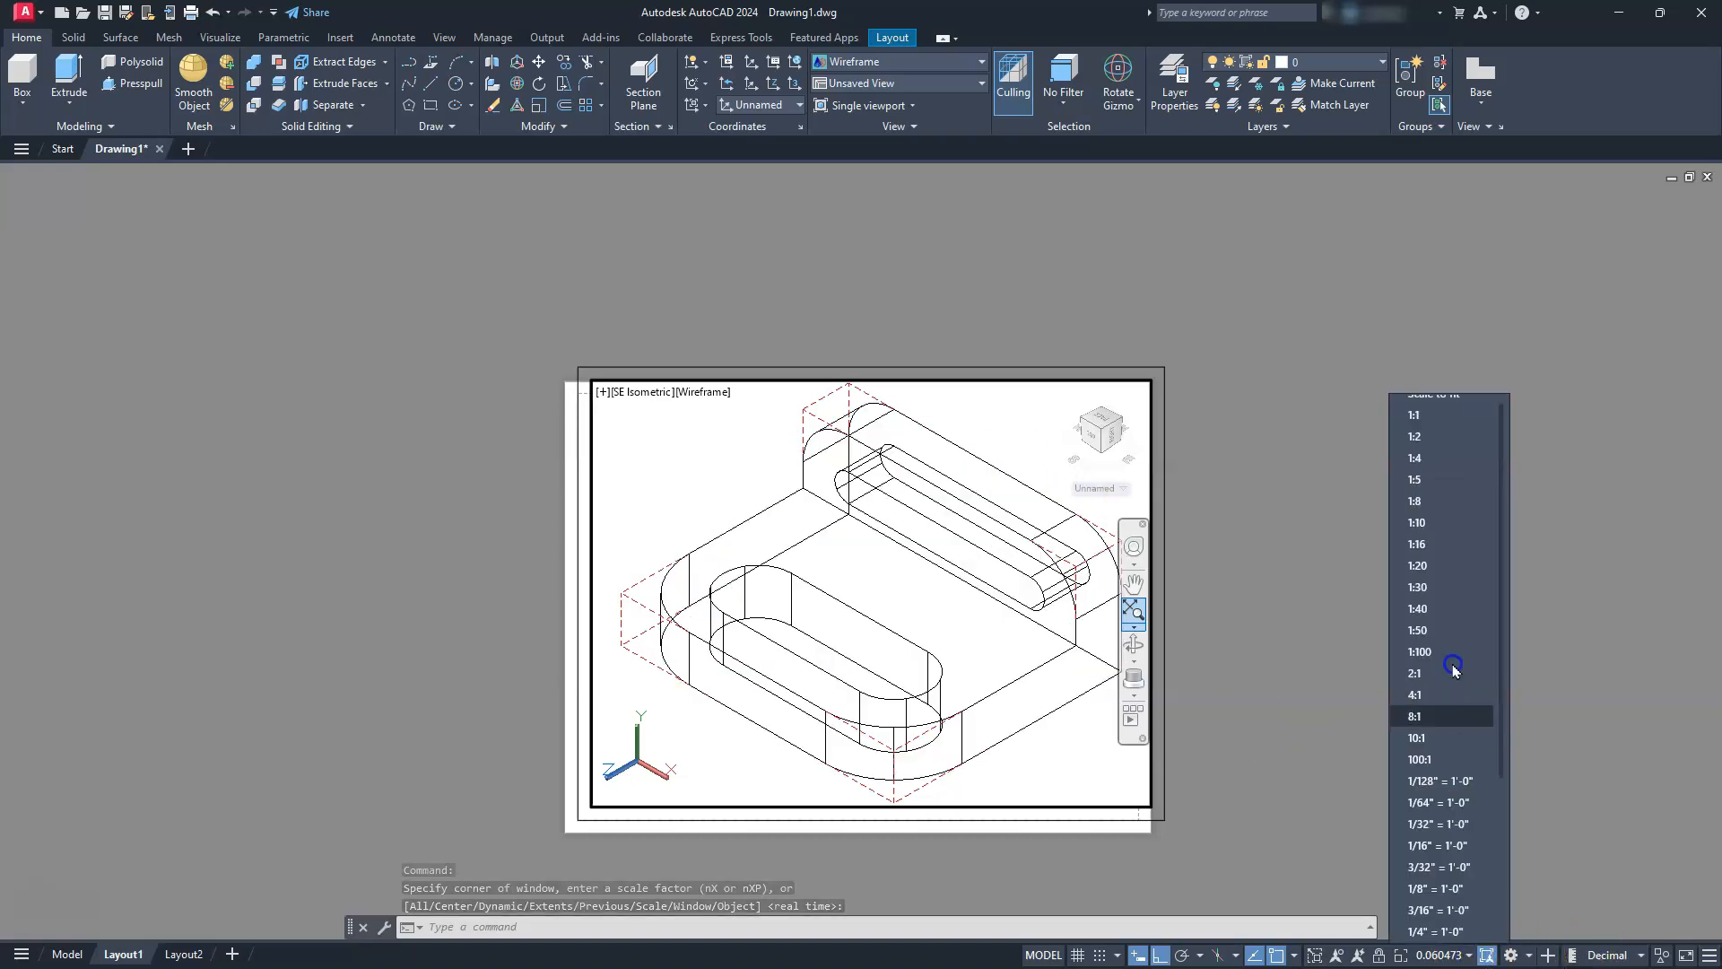
left_click(1432, 585)
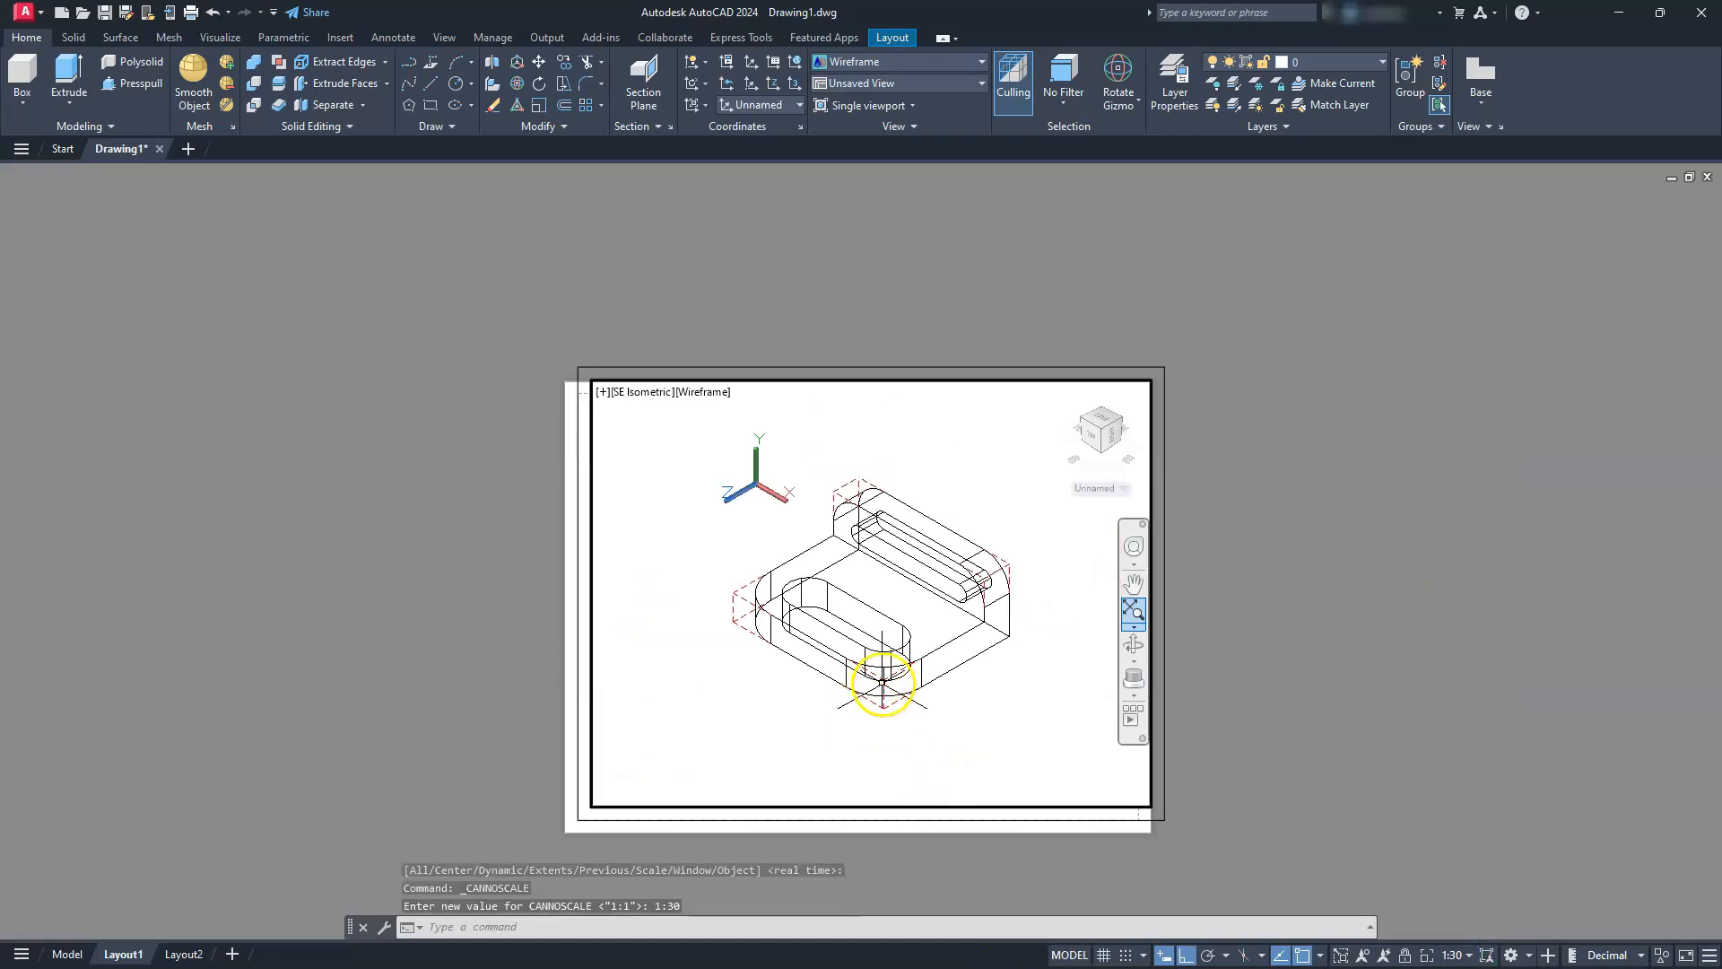
Try viewport scales of 1:40 and 1:20, and return the viewport to 1:30
left_click(1466, 955)
left_click(1462, 608)
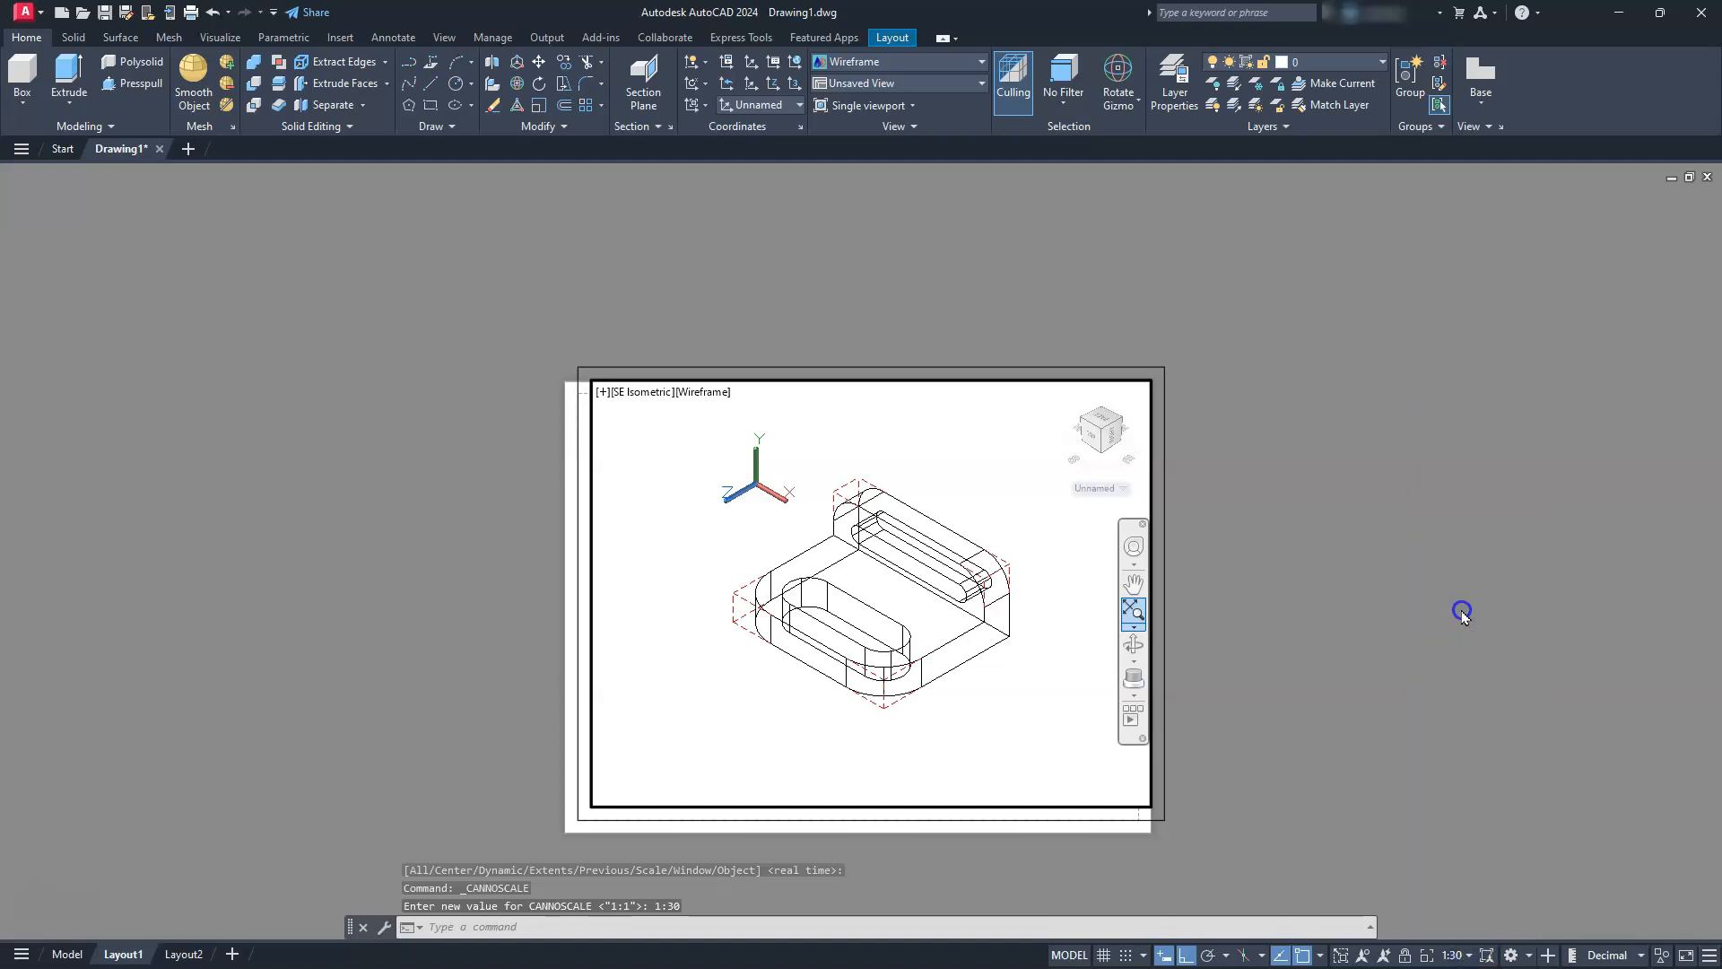
left_click(1454, 956)
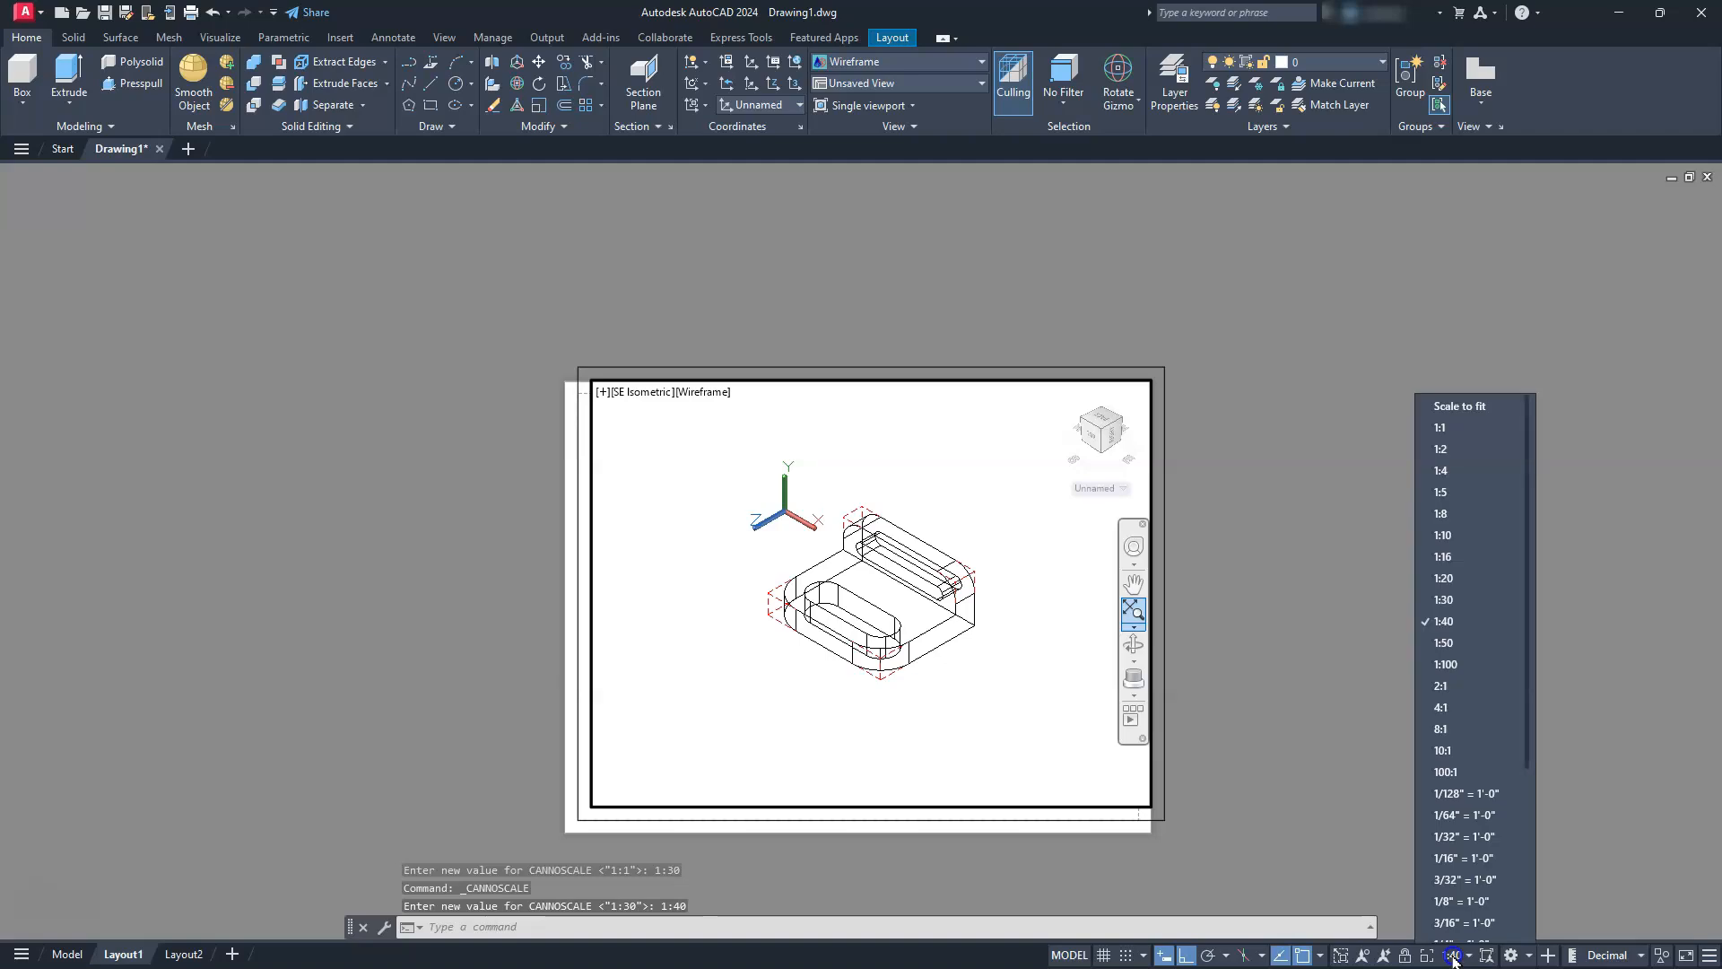
left_click(1493, 587)
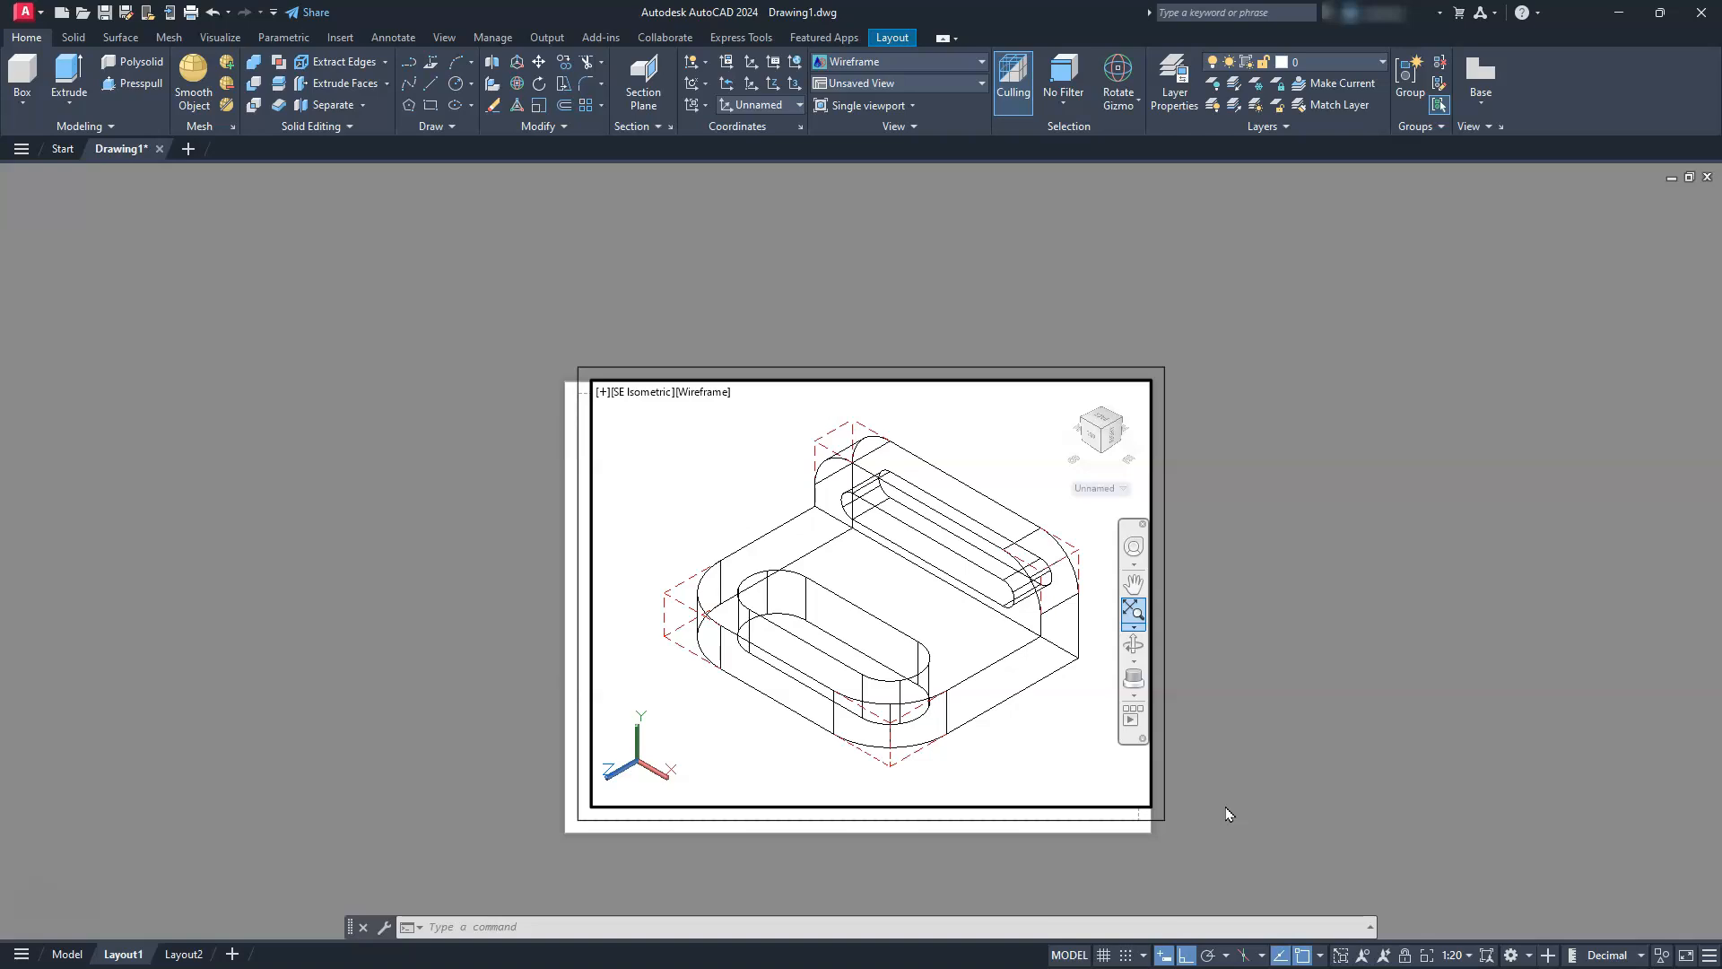
left_click(1464, 953)
left_click(1464, 593)
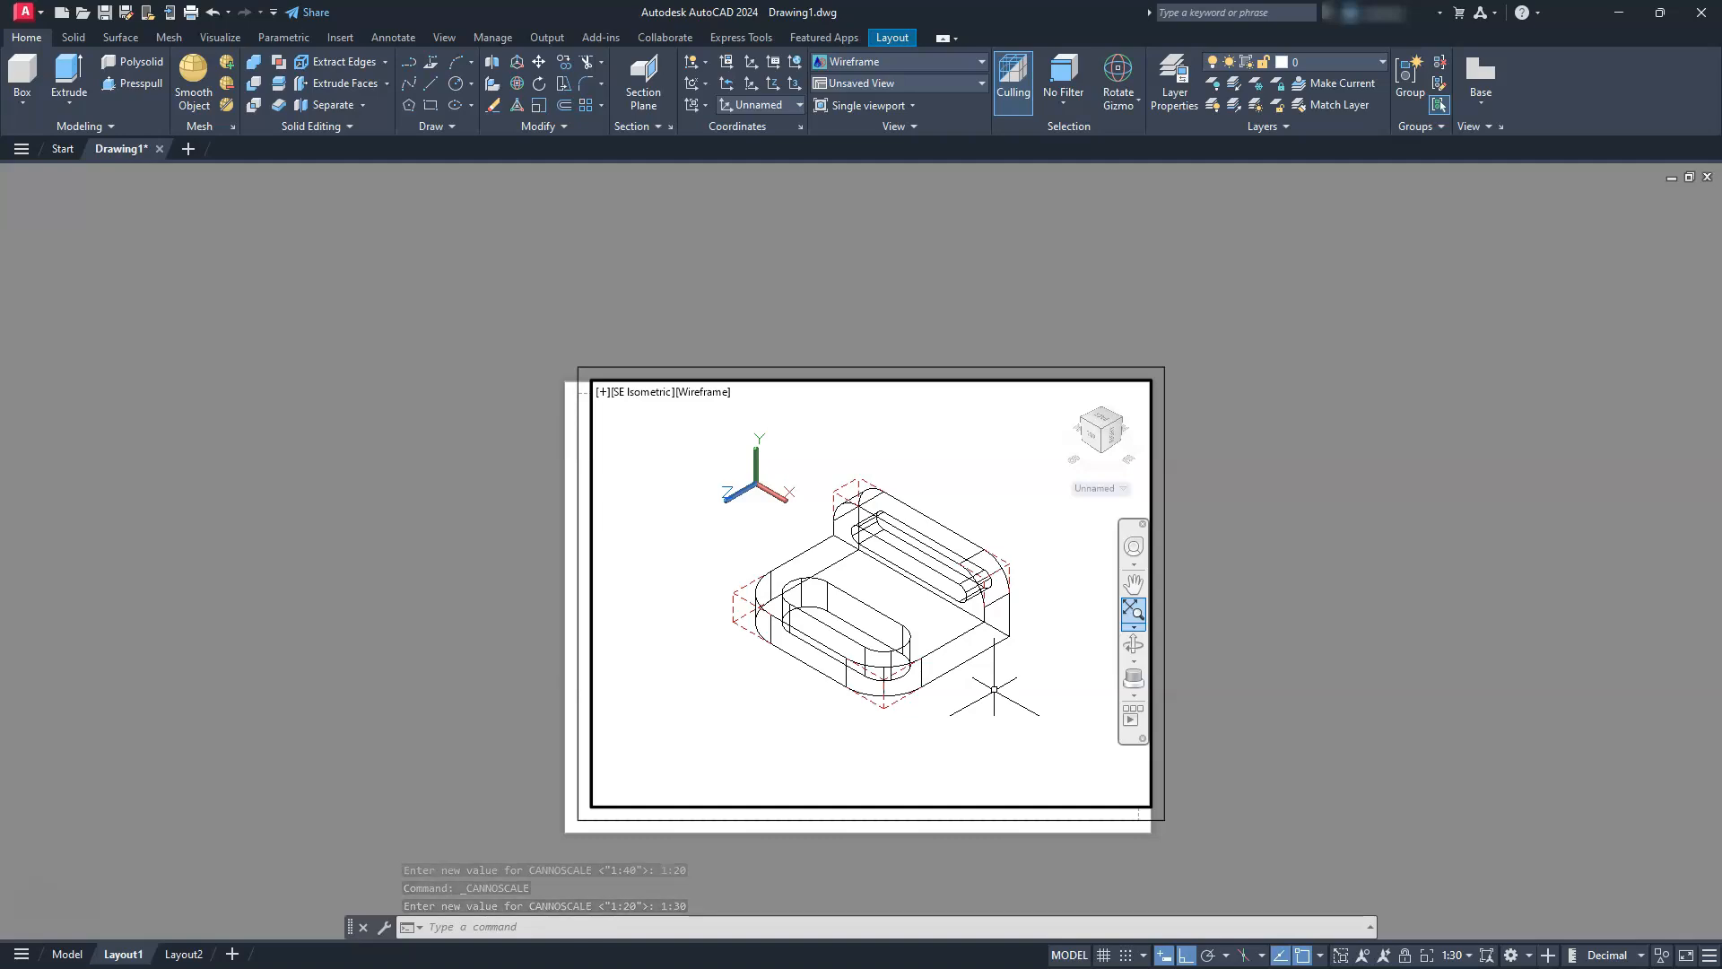
Open the drawing's custom scale list and start adding a new scale after 1:20
left_click(1468, 954)
scroll(1484, 769, "down", 5)
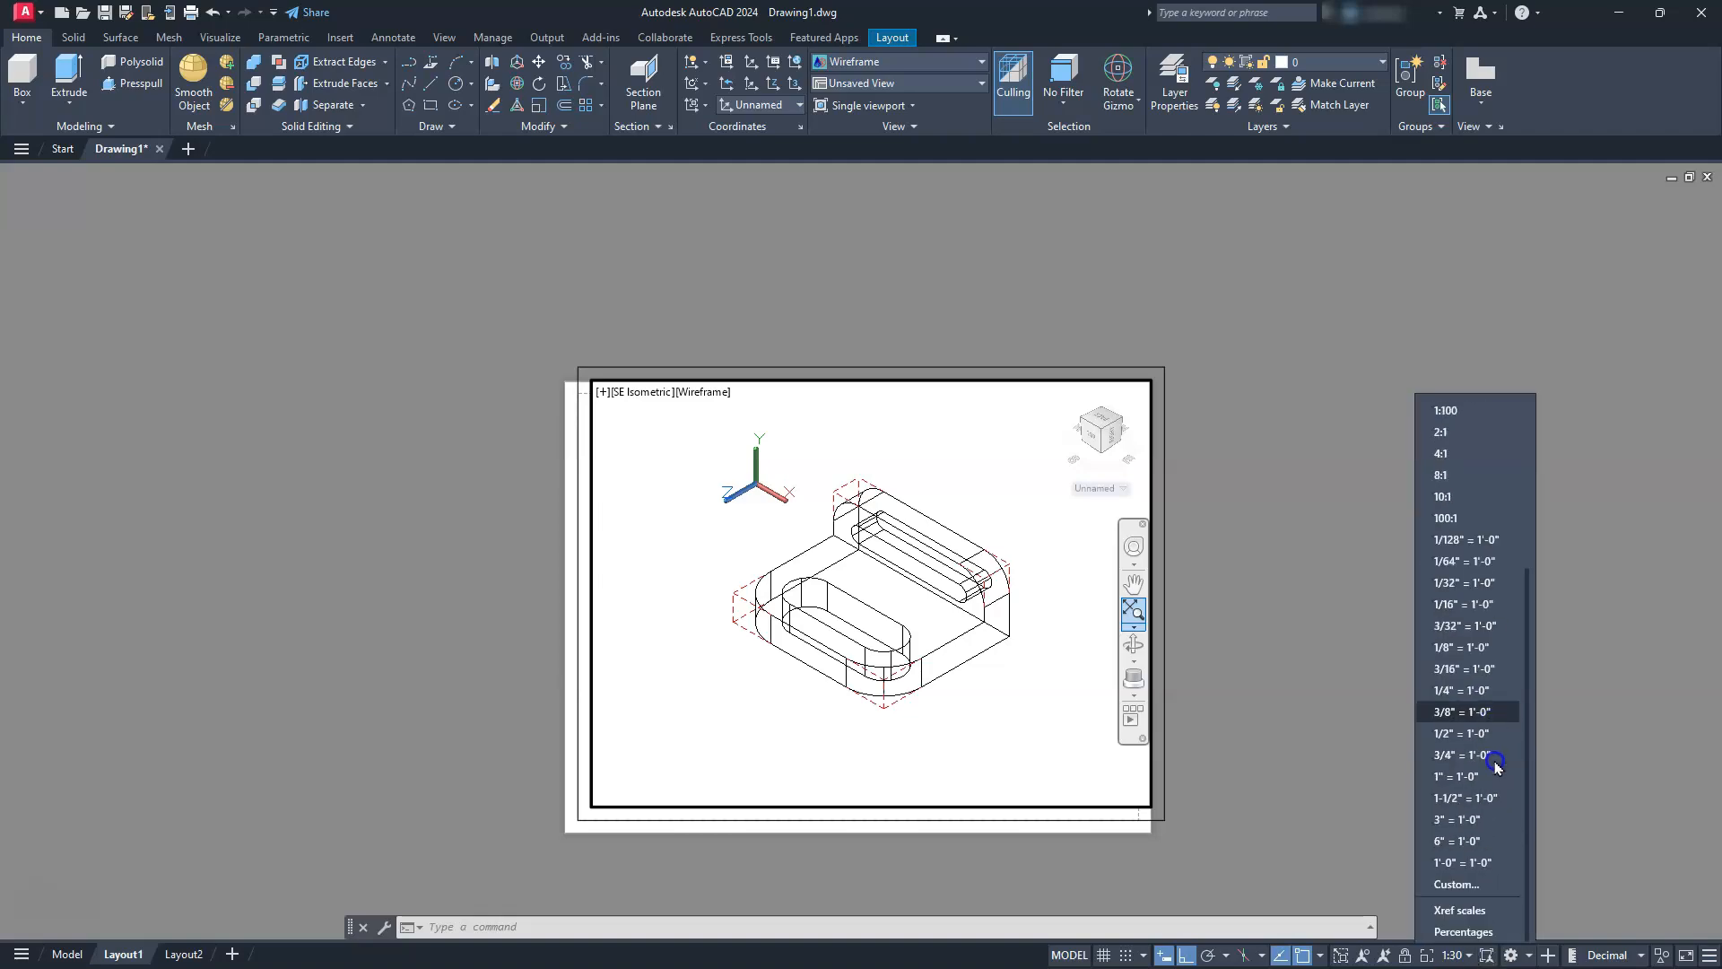
left_click(1457, 884)
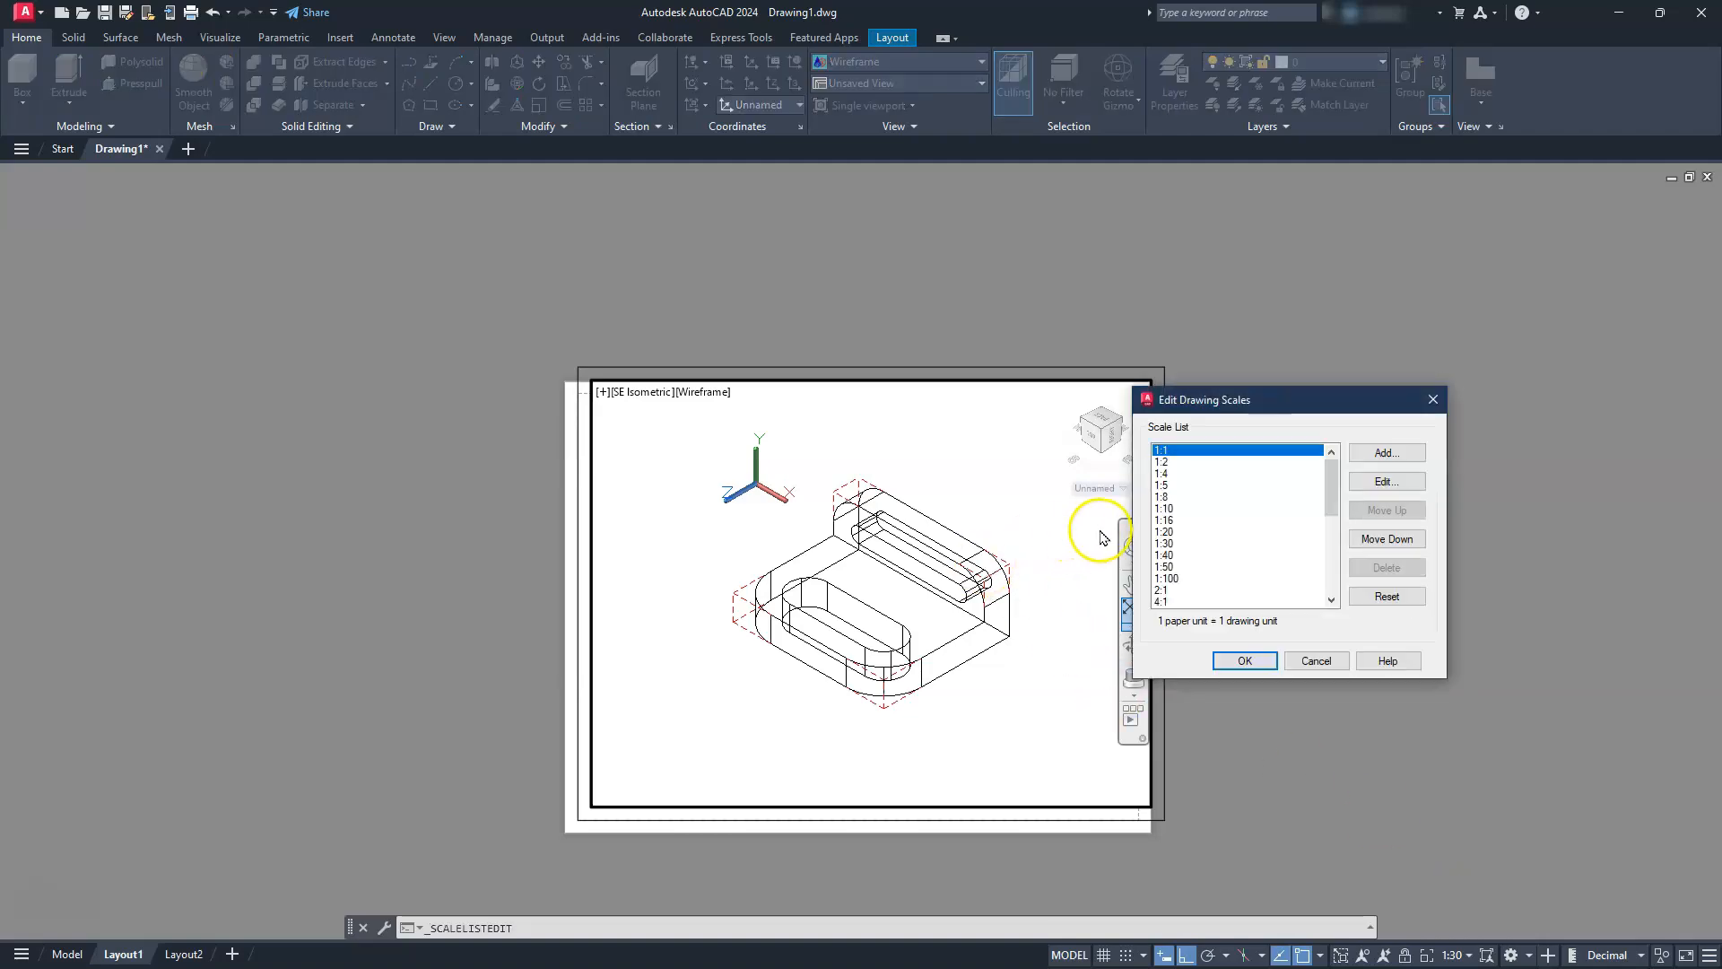
left_click(1166, 532)
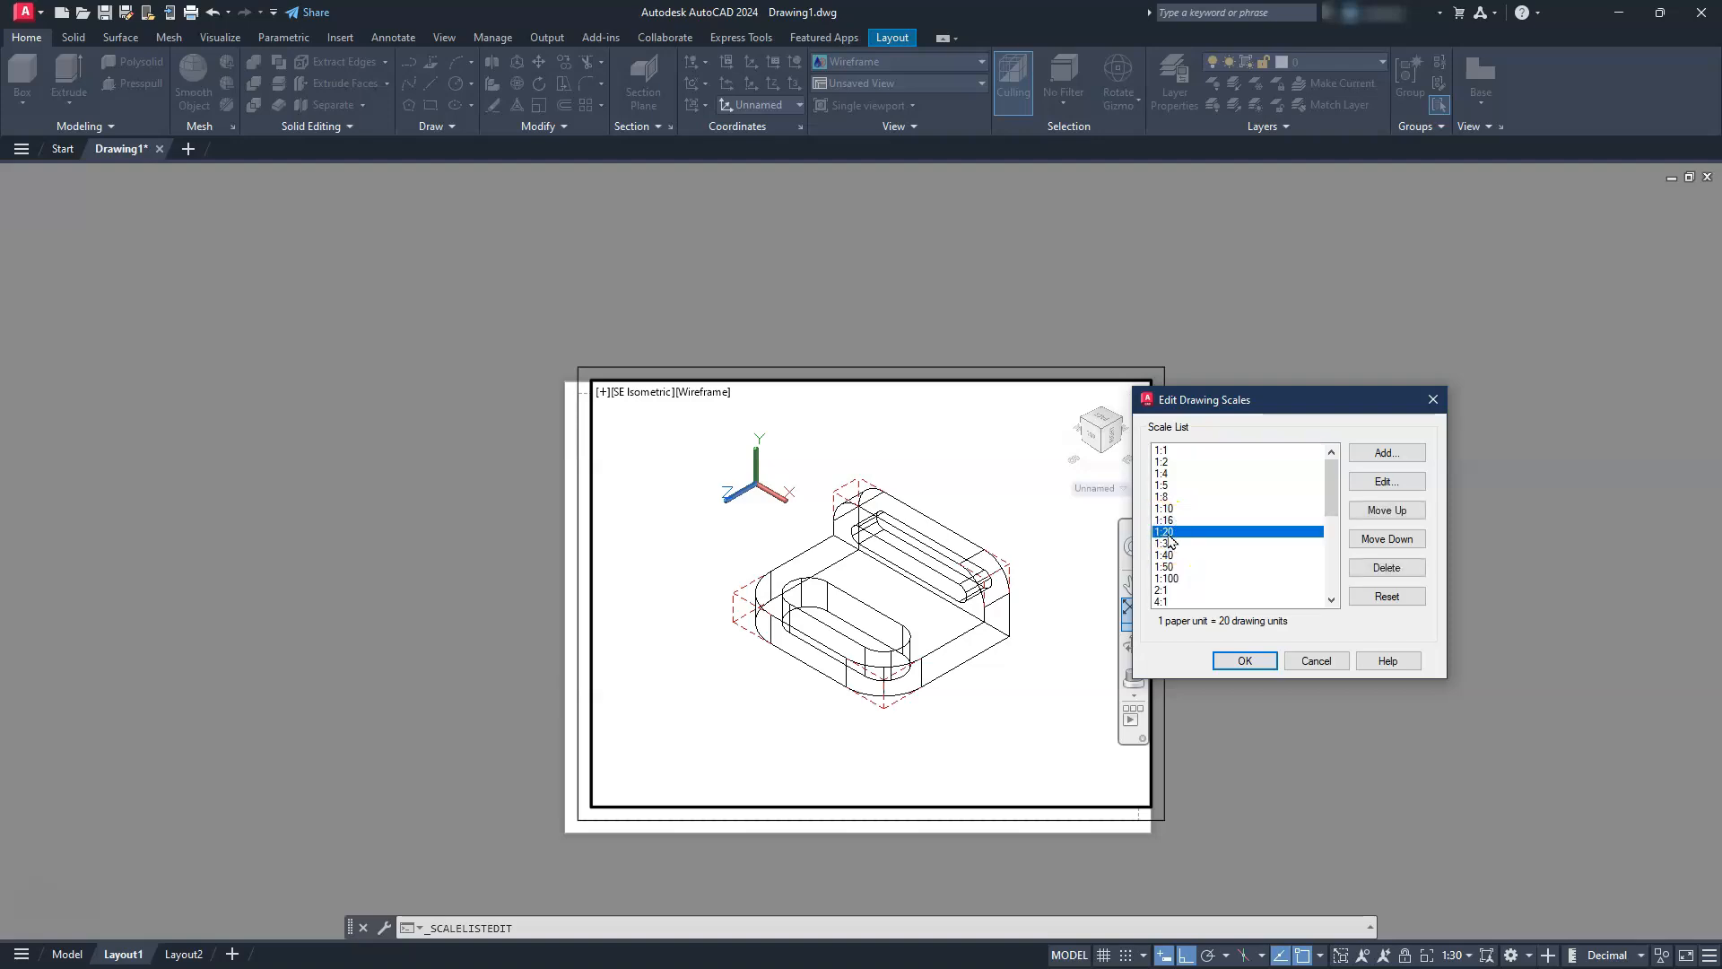
left_click(1384, 454)
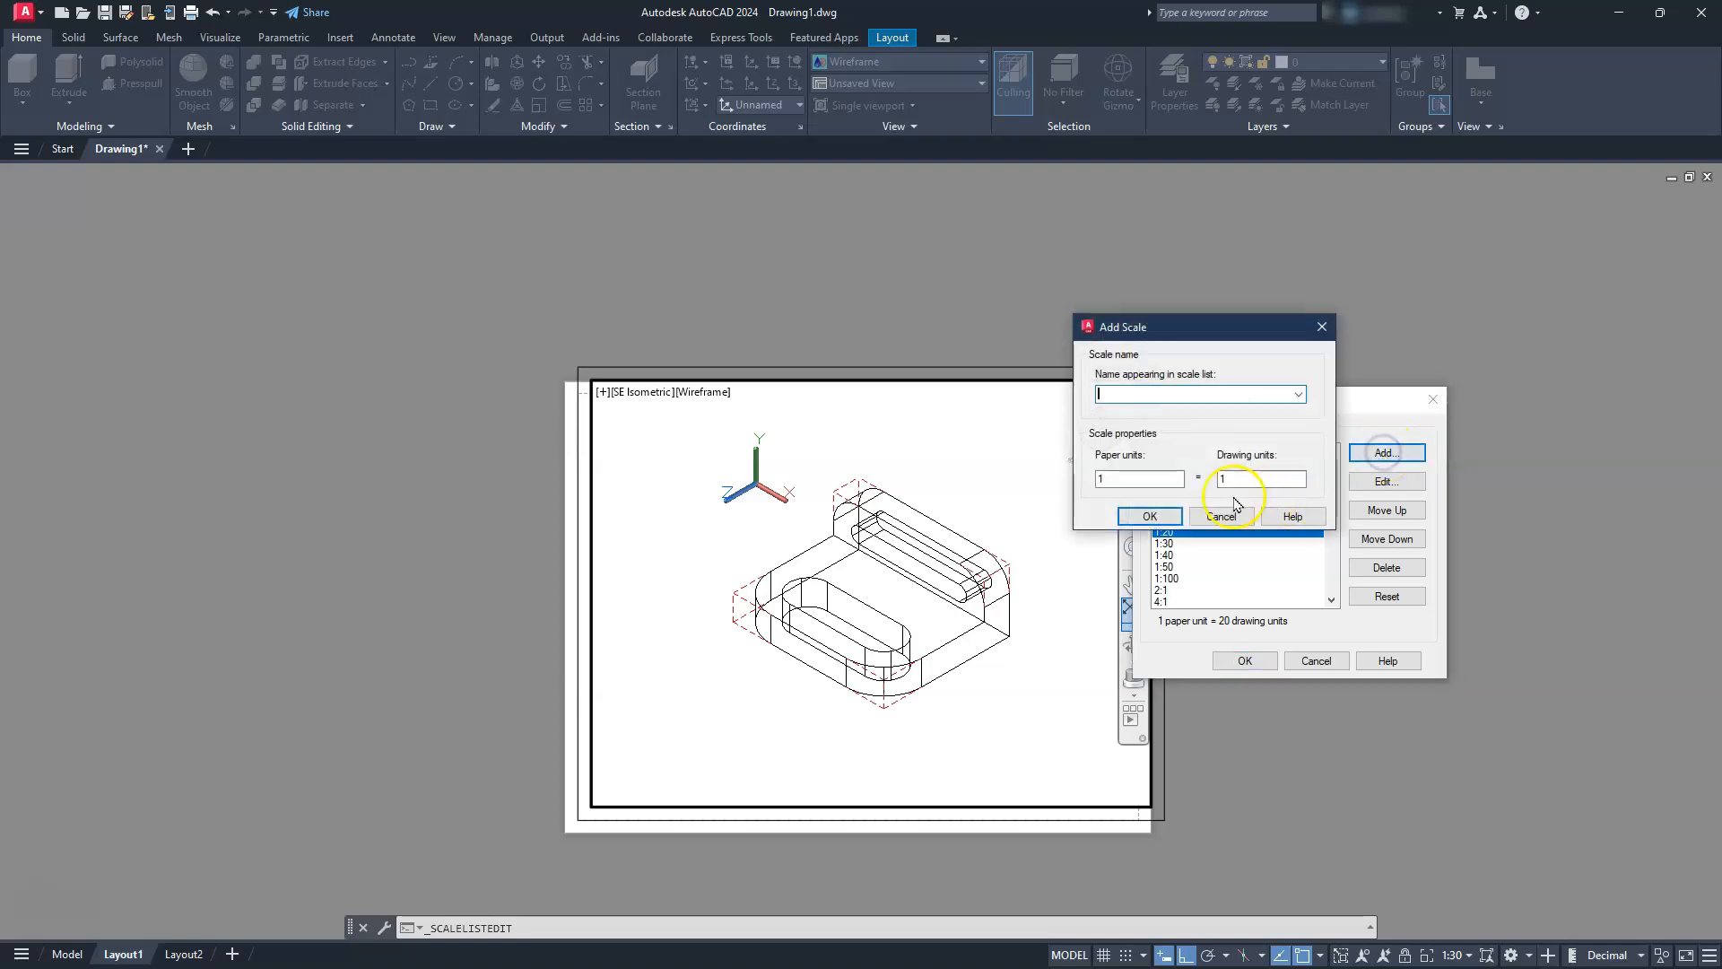
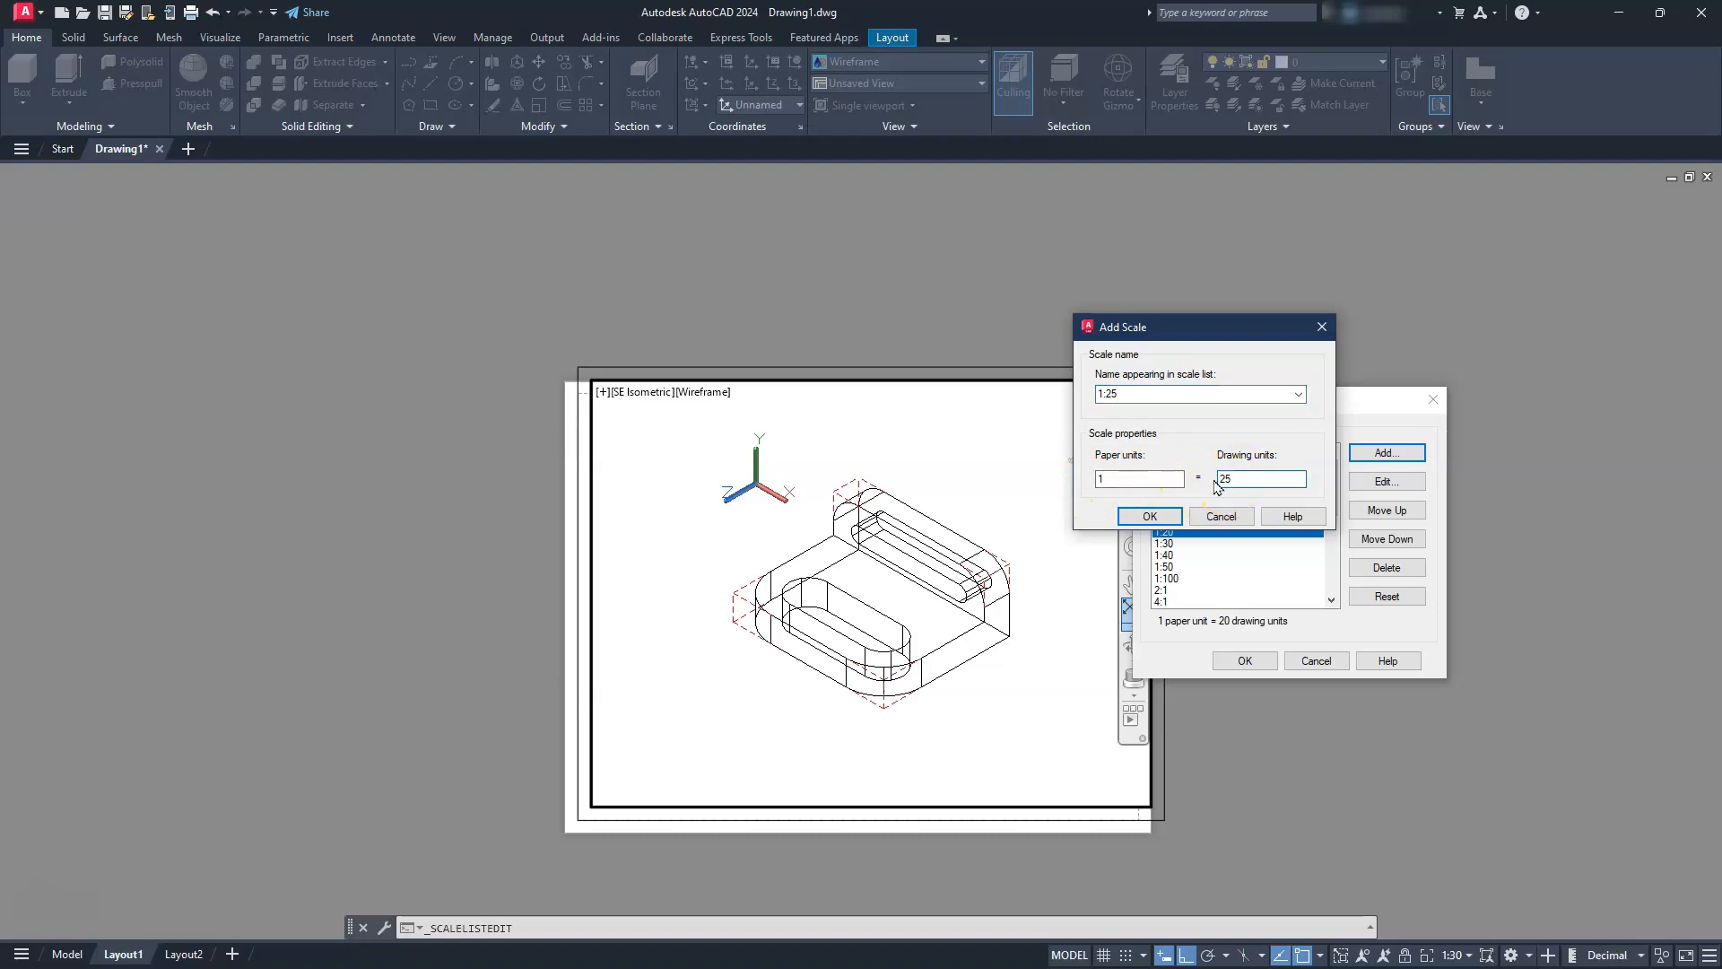
Add the 1:25 scale, 1 paper unit to 25 drawing units, to the scale list and apply it to the viewport
left_click(1157, 517)
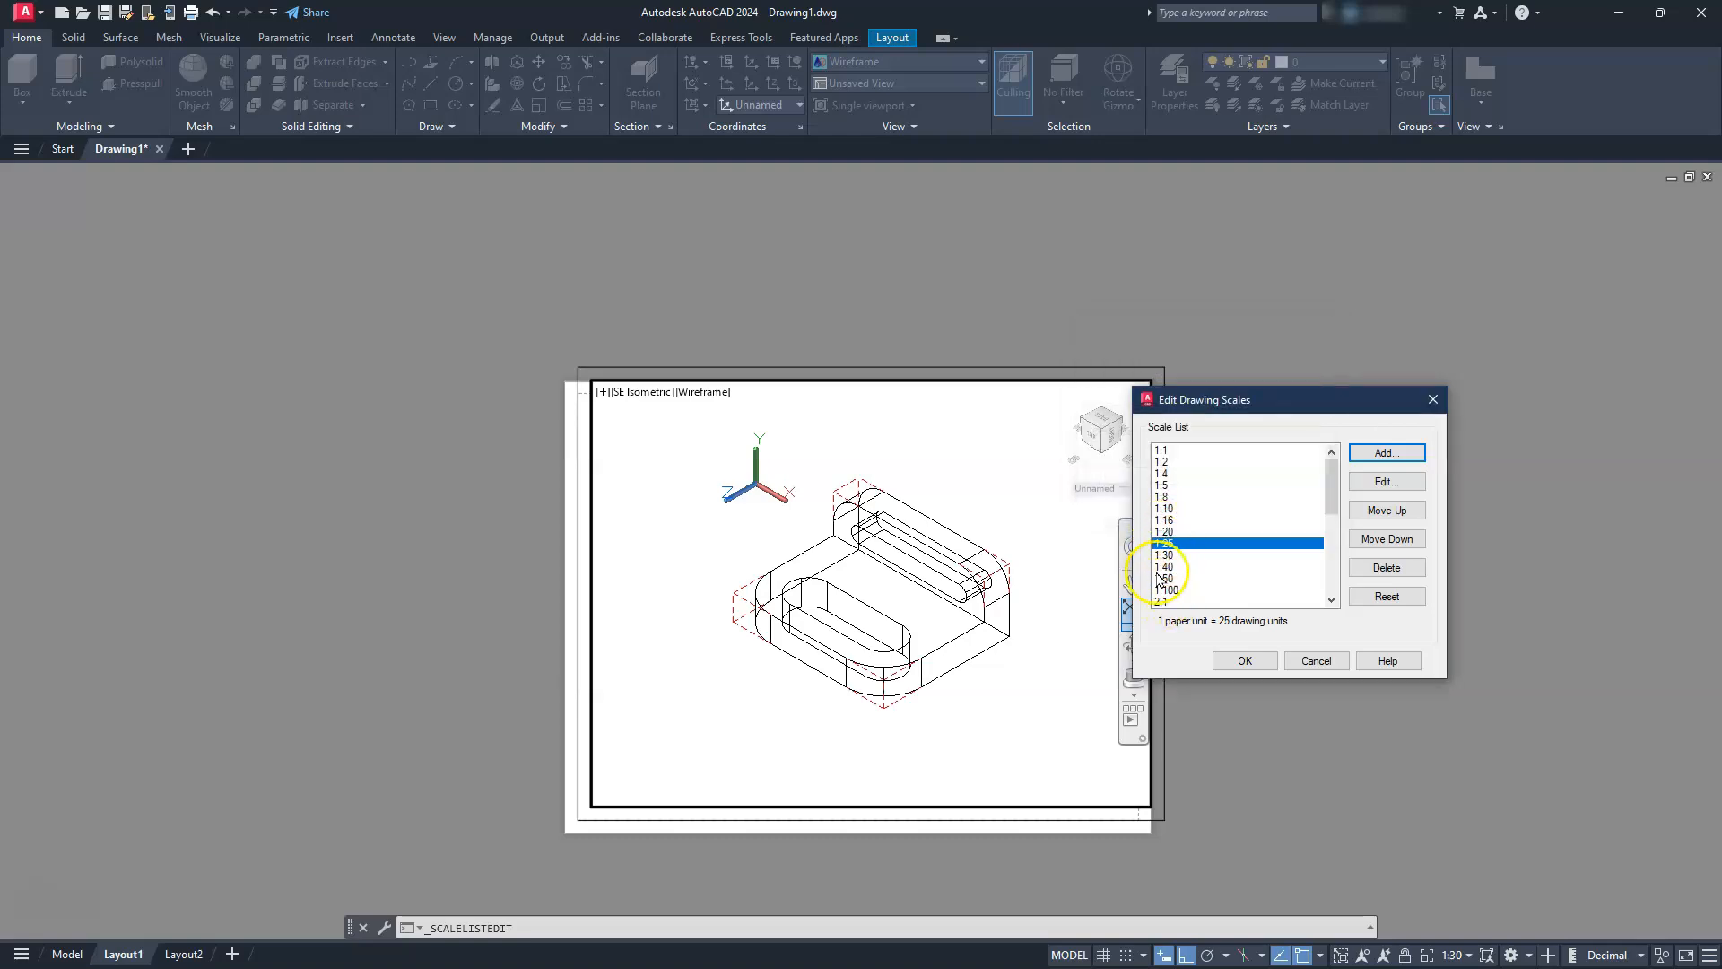
left_click(1245, 659)
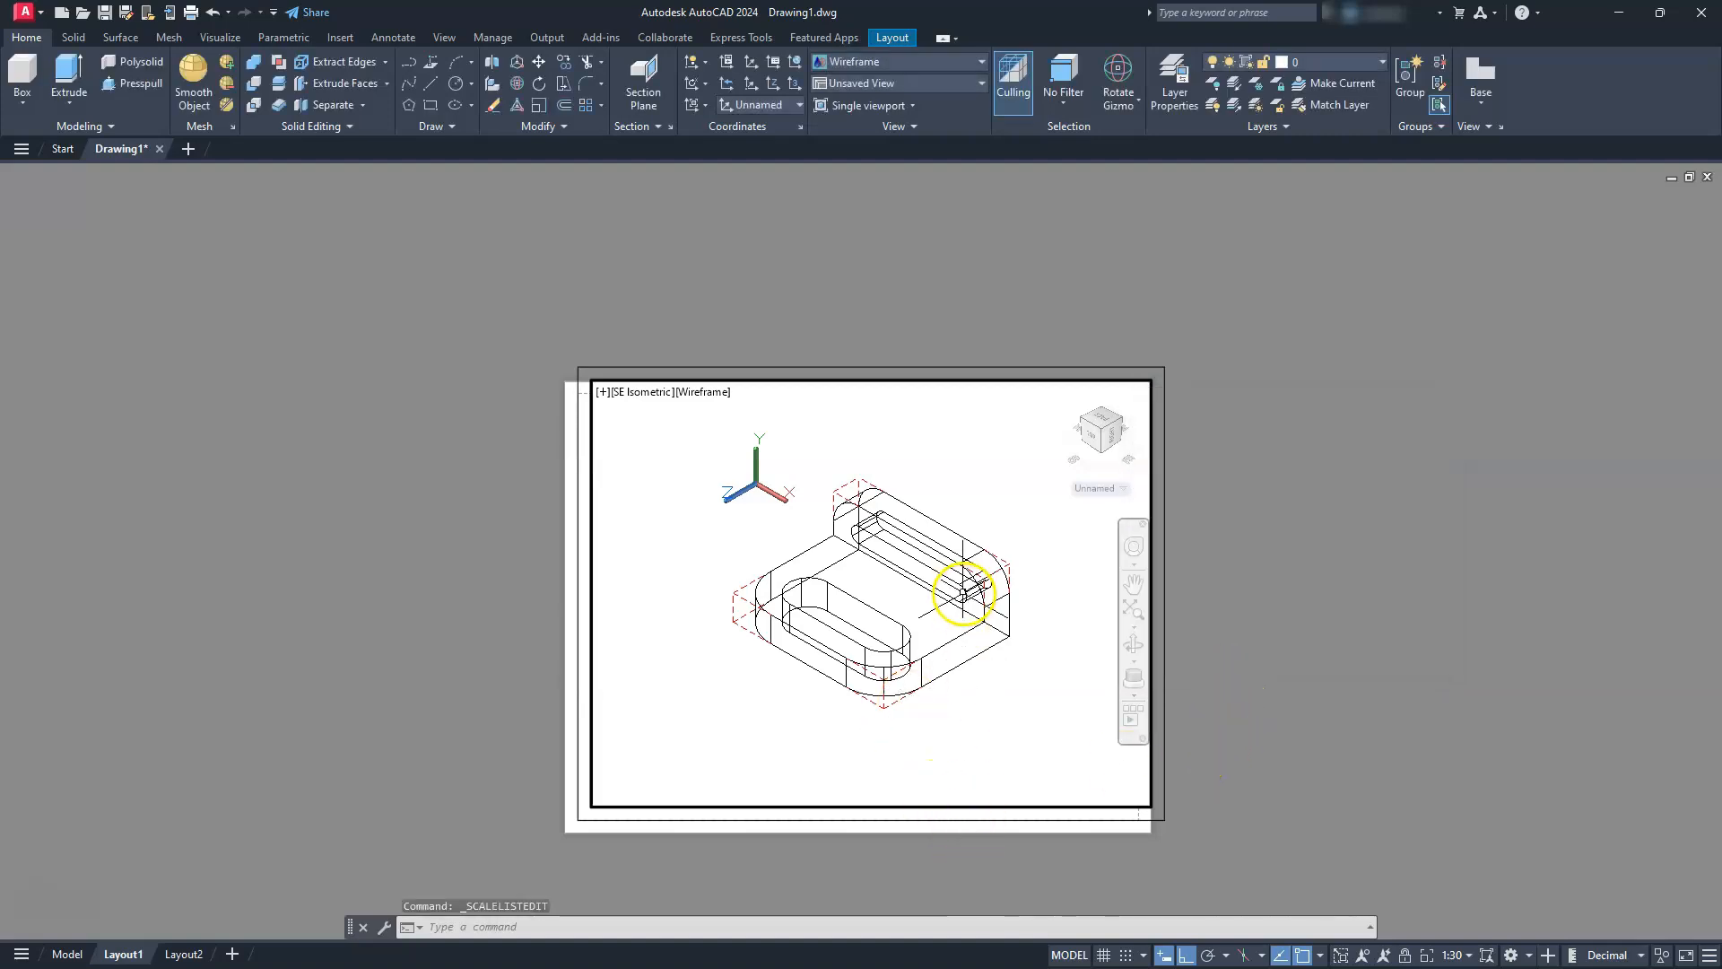
left_click(1458, 956)
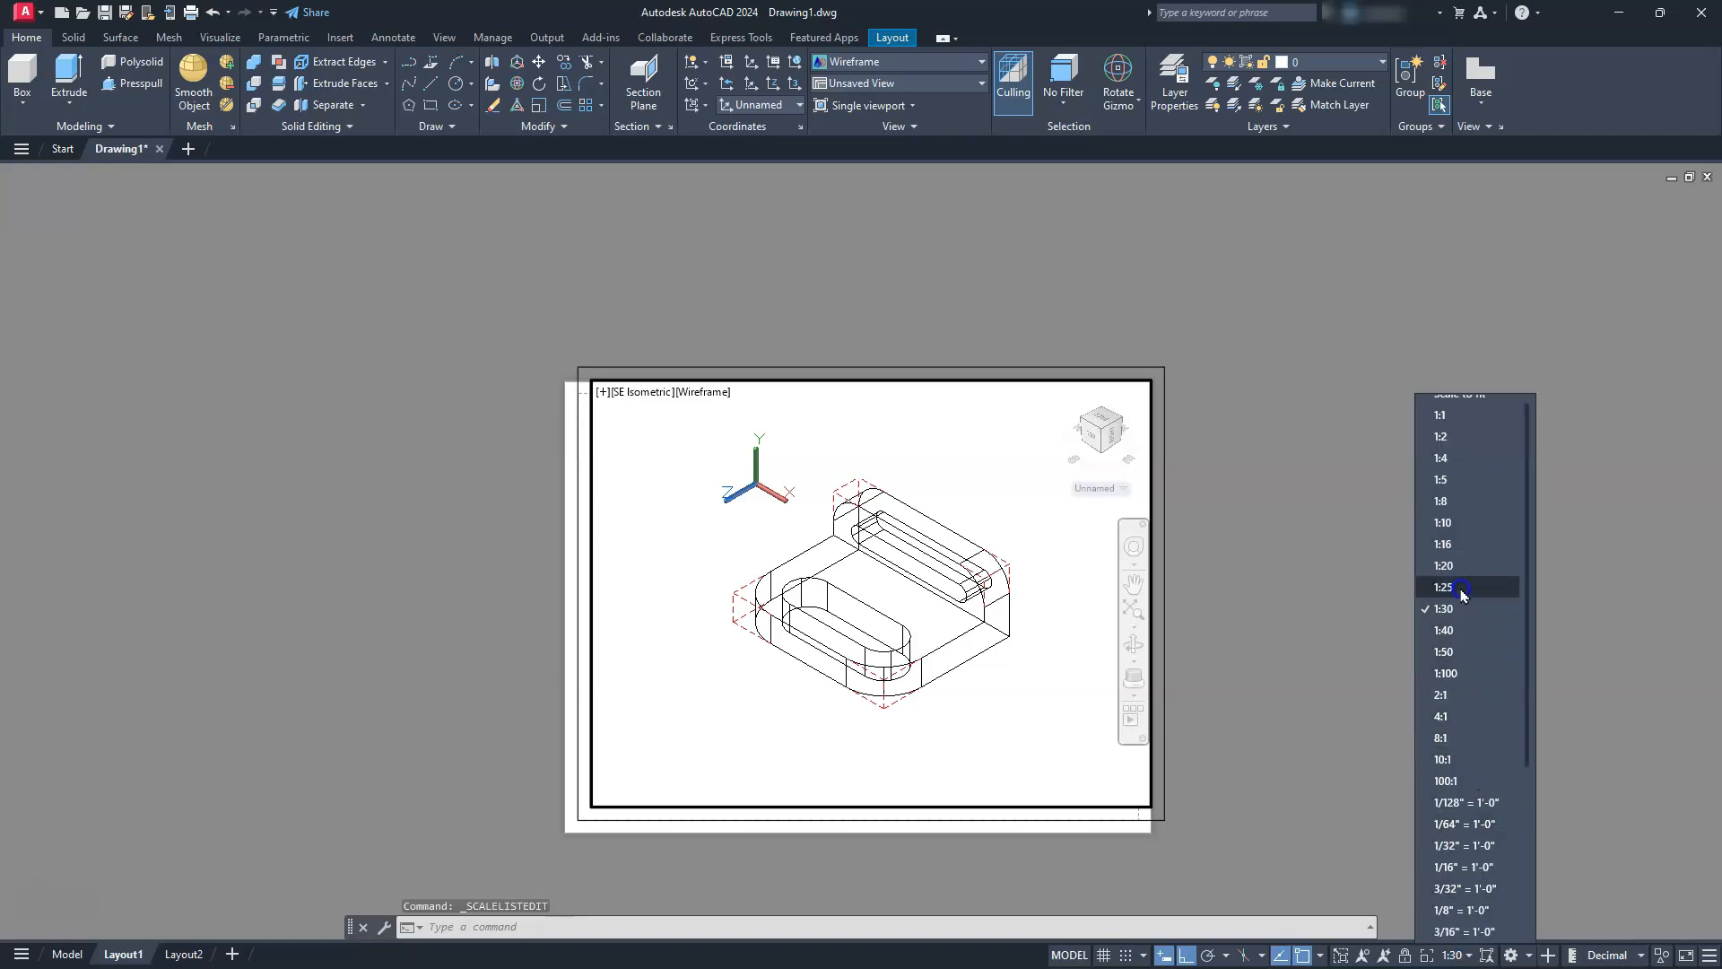
left_click(1461, 588)
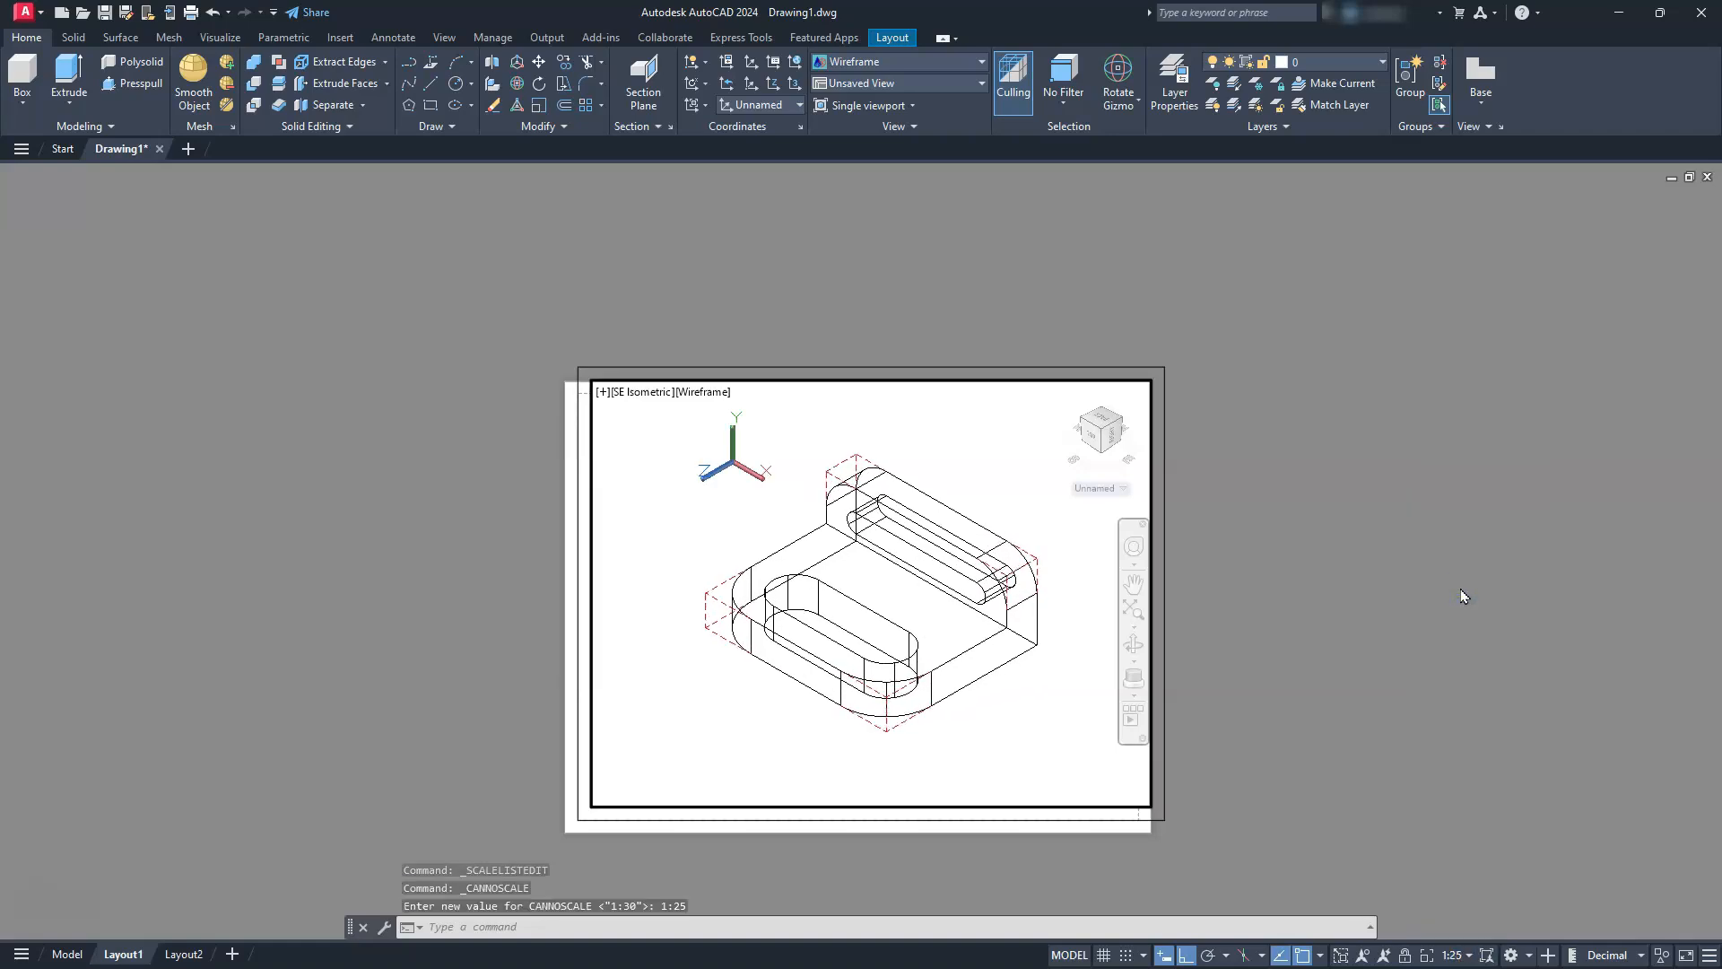
Lock the viewport and check that zooming and panning keep its scale
left_click(1405, 960)
middle_click_drag(933, 853, 973, 829)
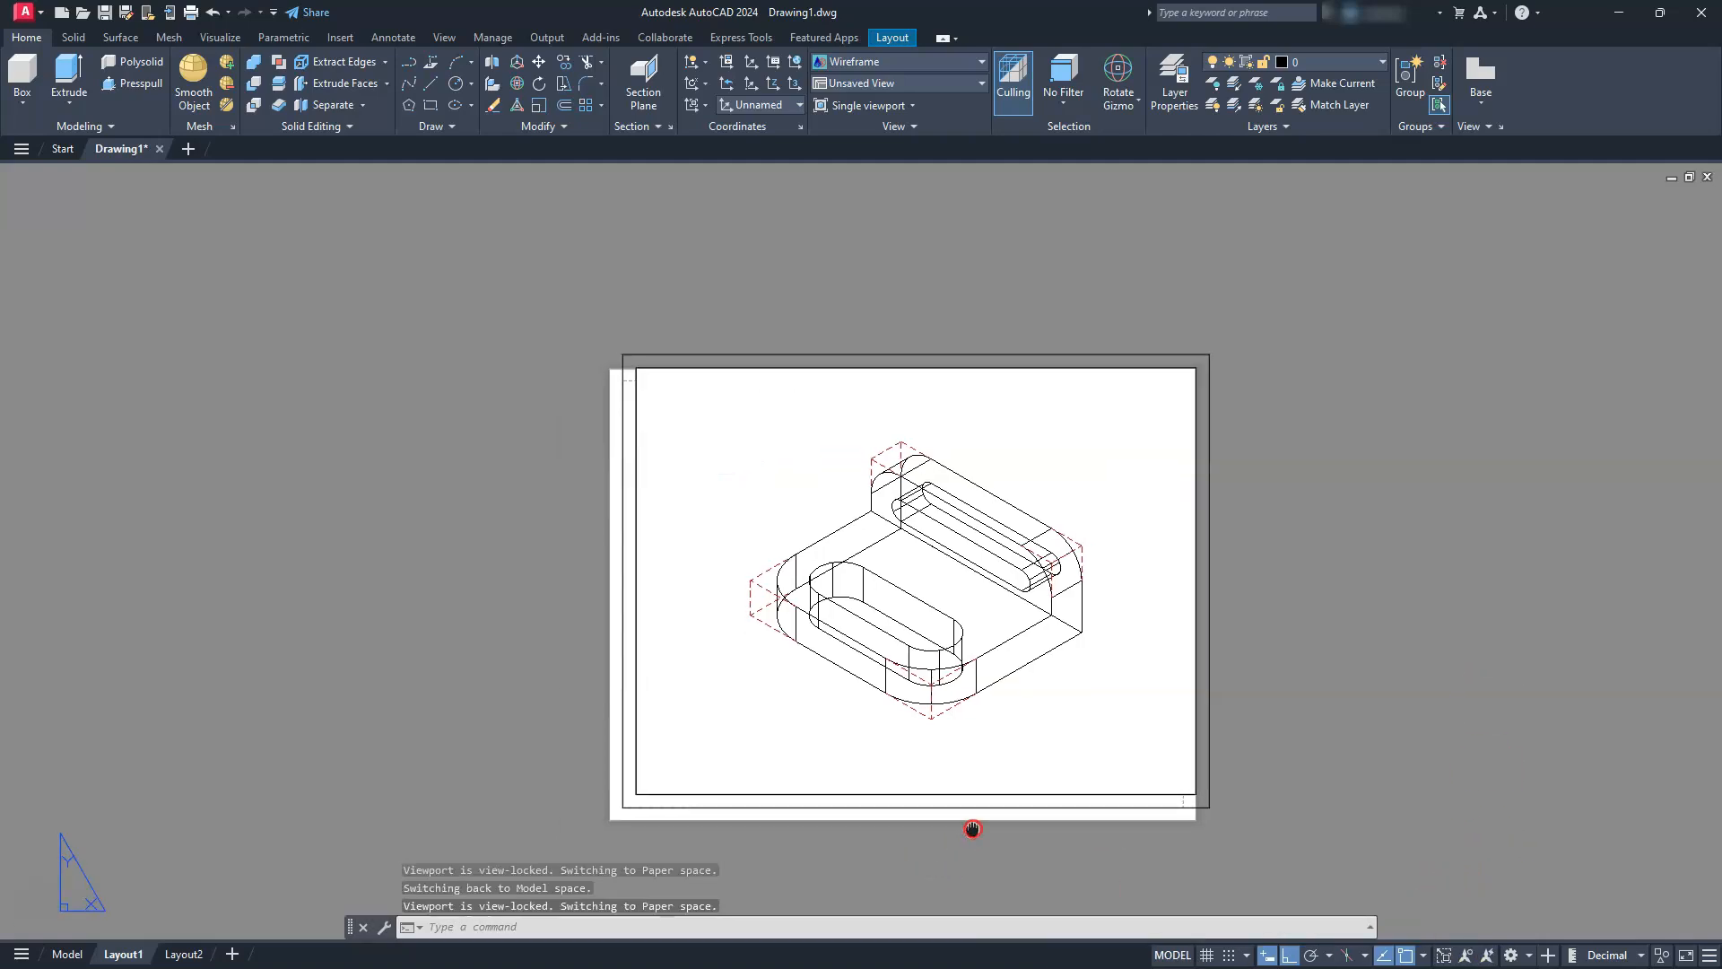
scroll(972, 827, "up", 5)
middle_click_drag(991, 604, 992, 654)
scroll(994, 619, "down", 2)
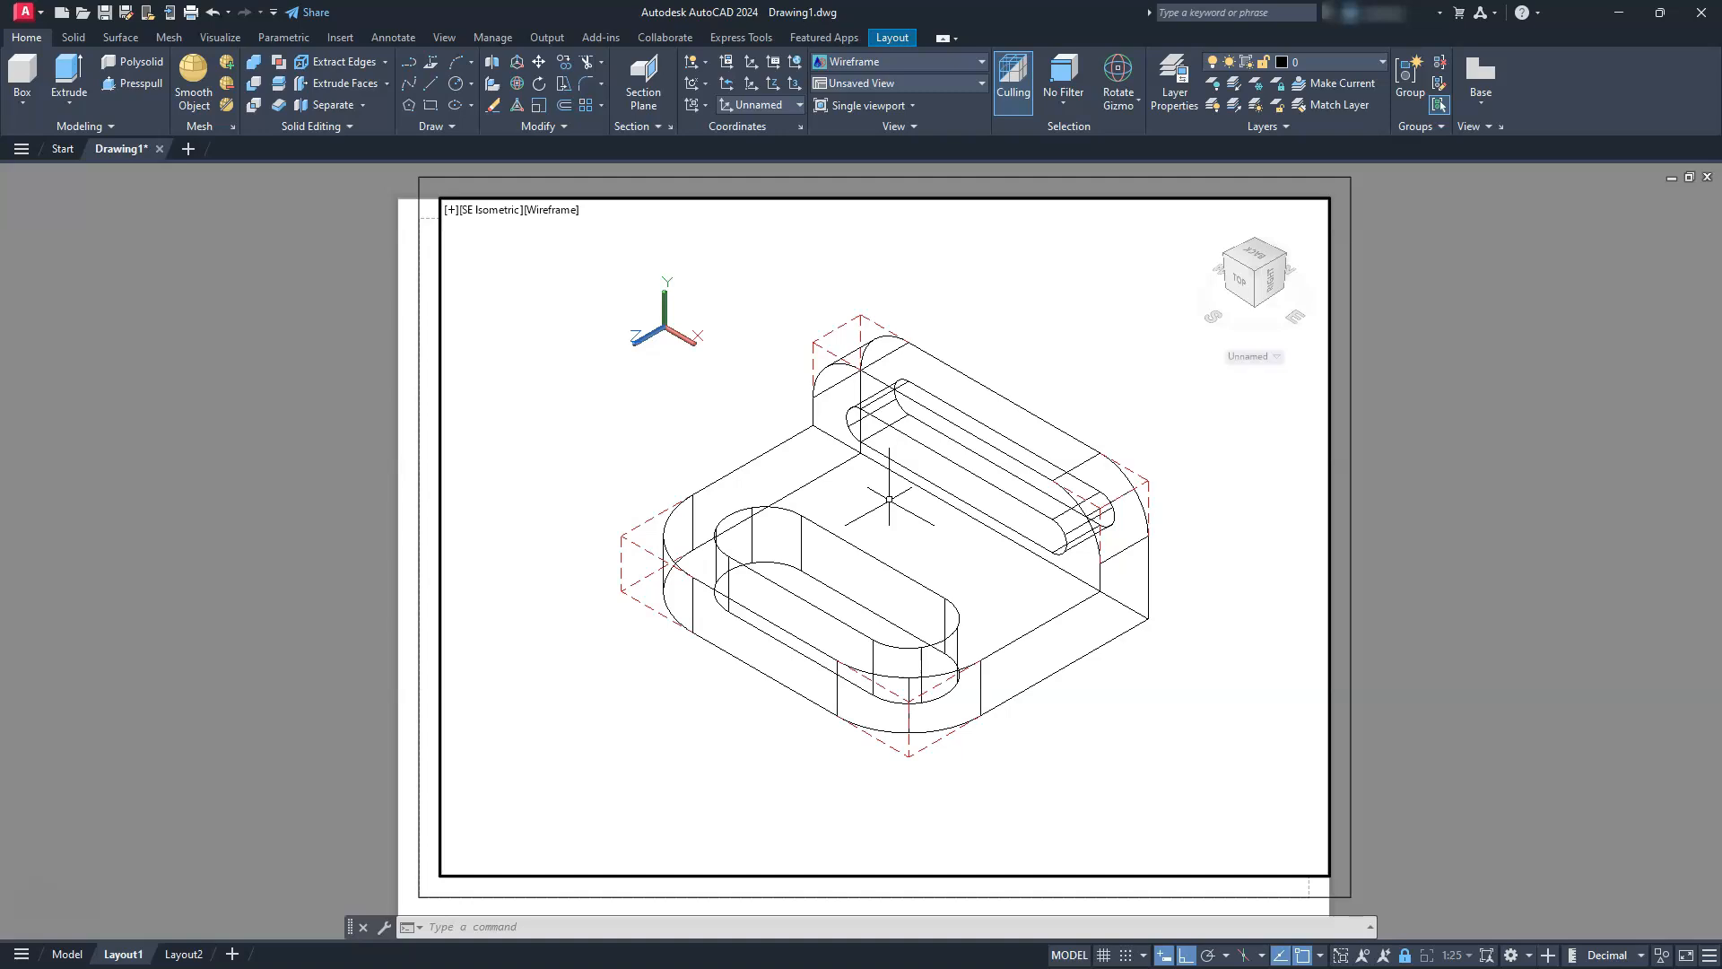
Set the CENTEREXE system variable to 3
type("nter")
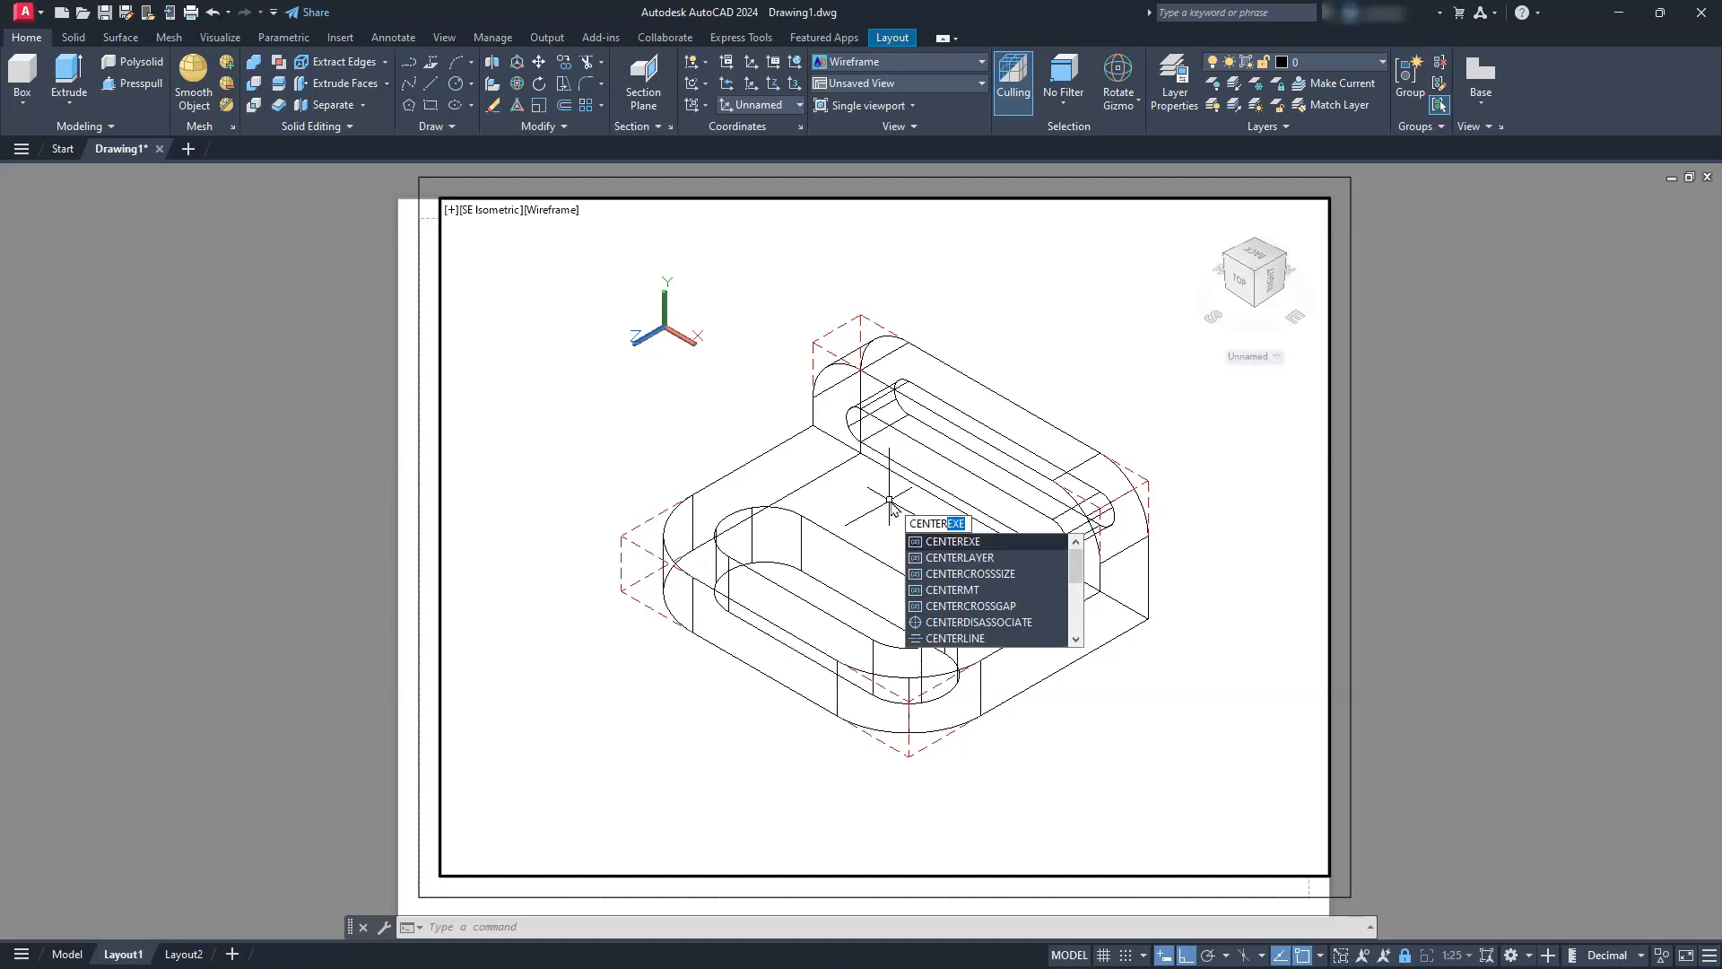
type("exe")
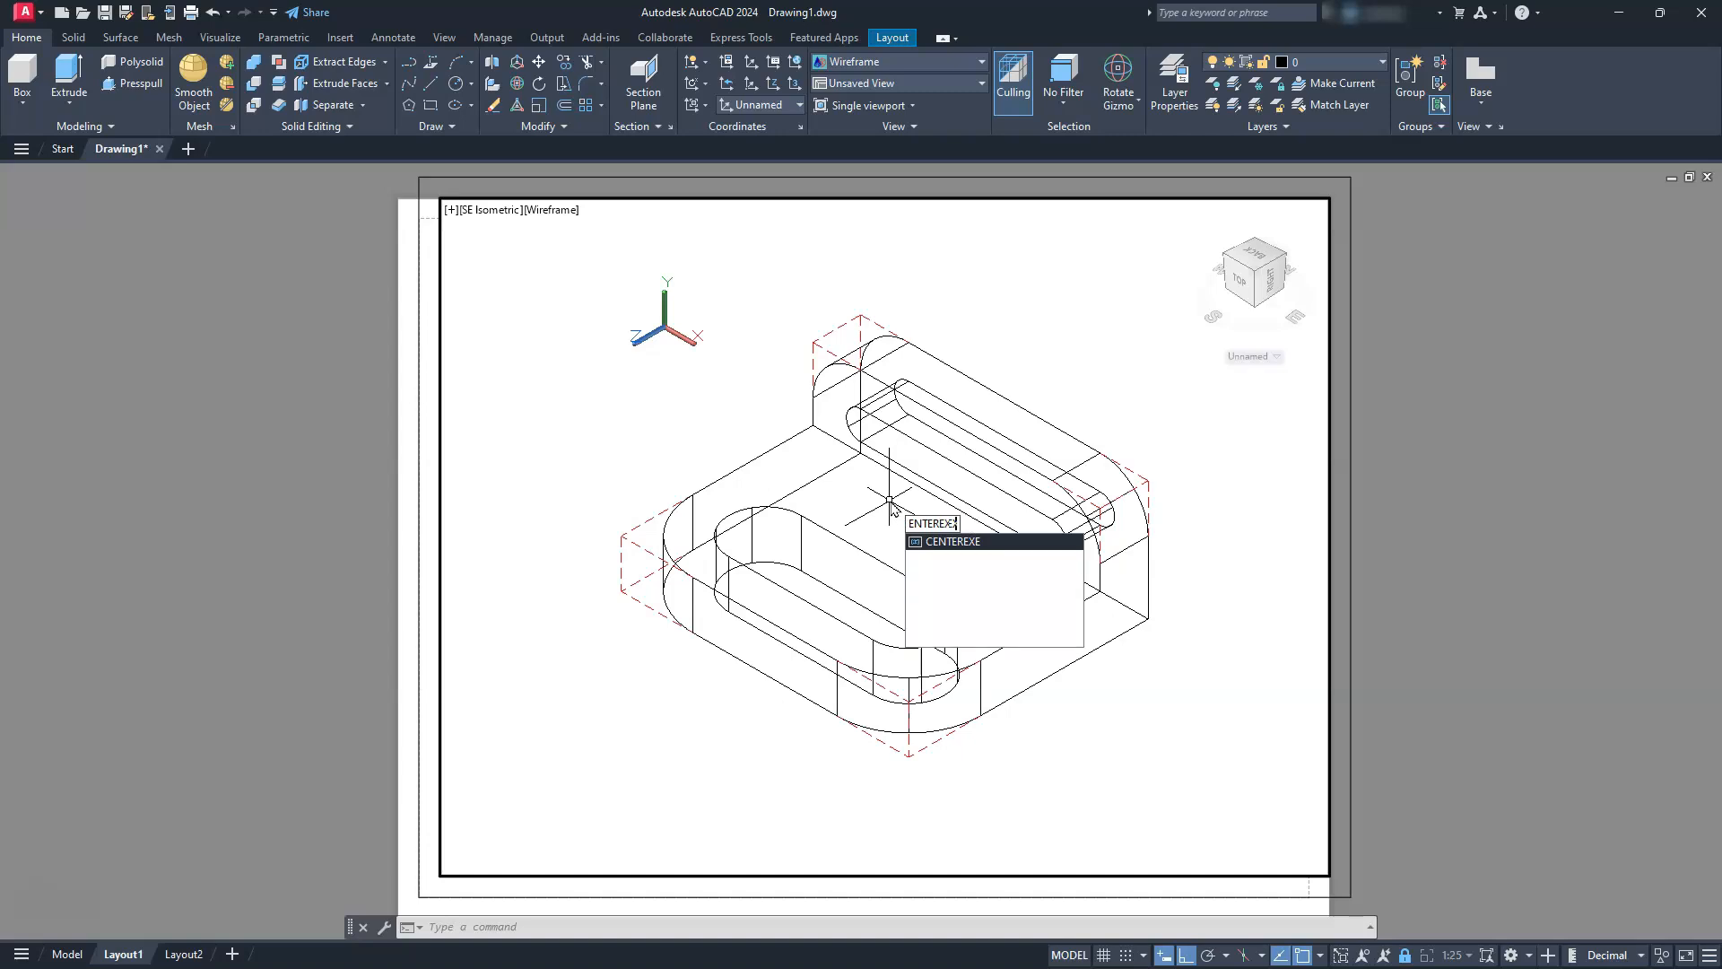
key("Return")
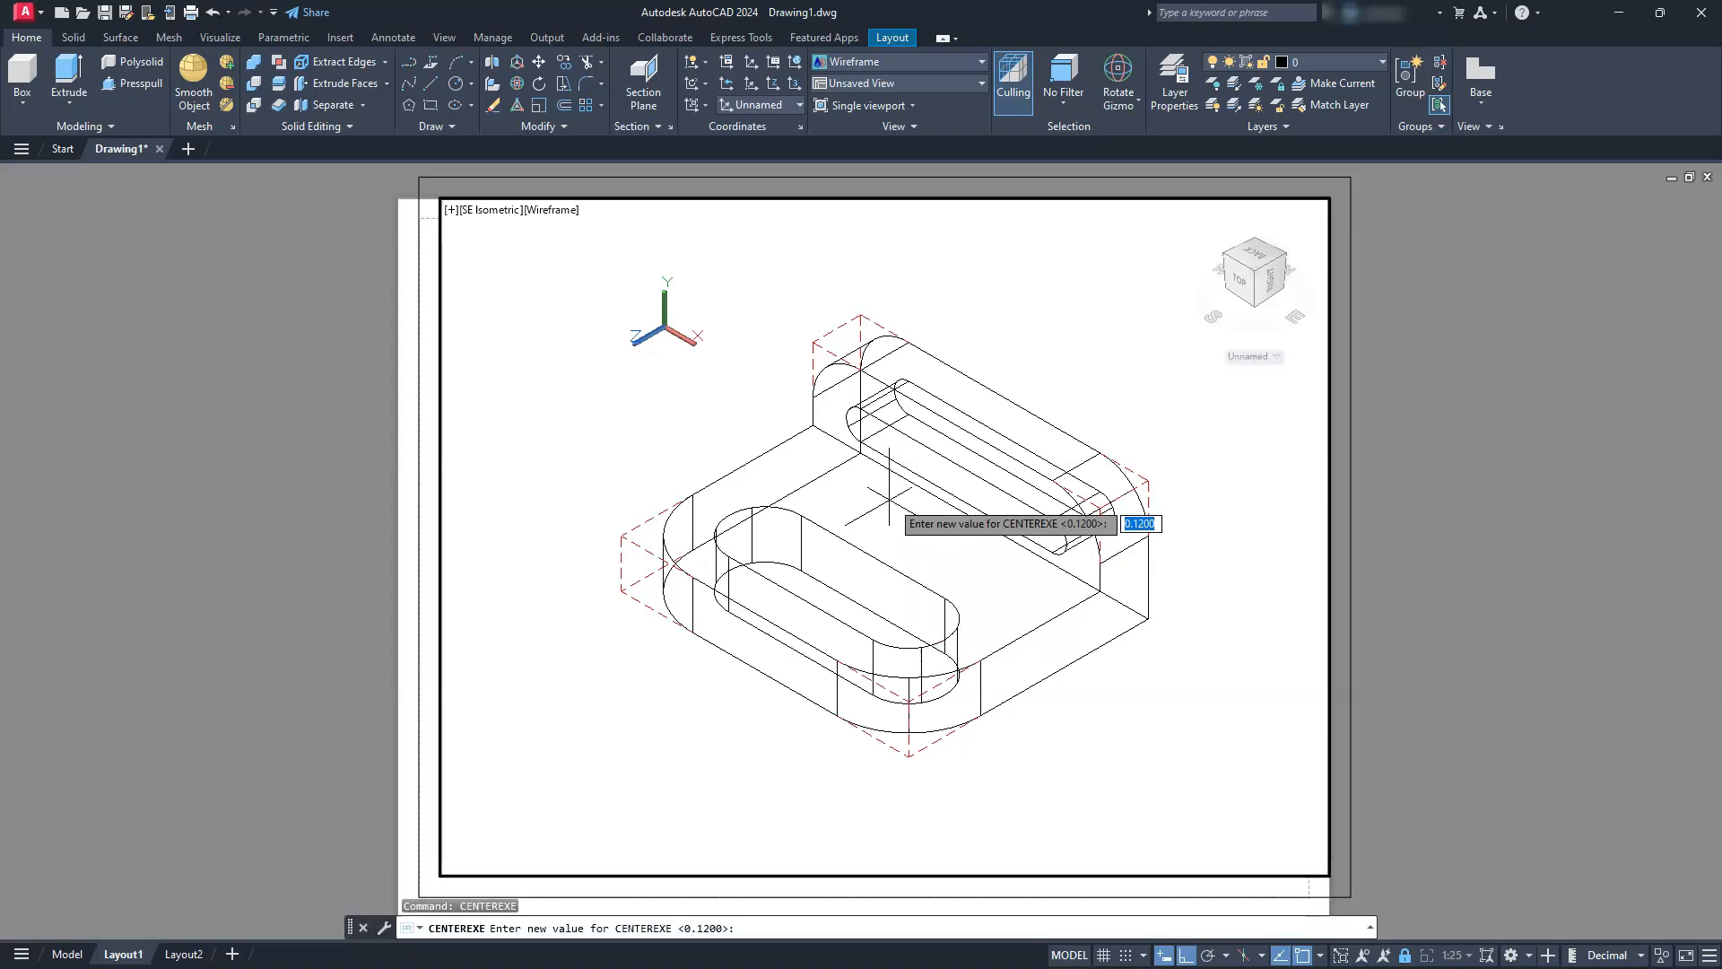
key("Return")
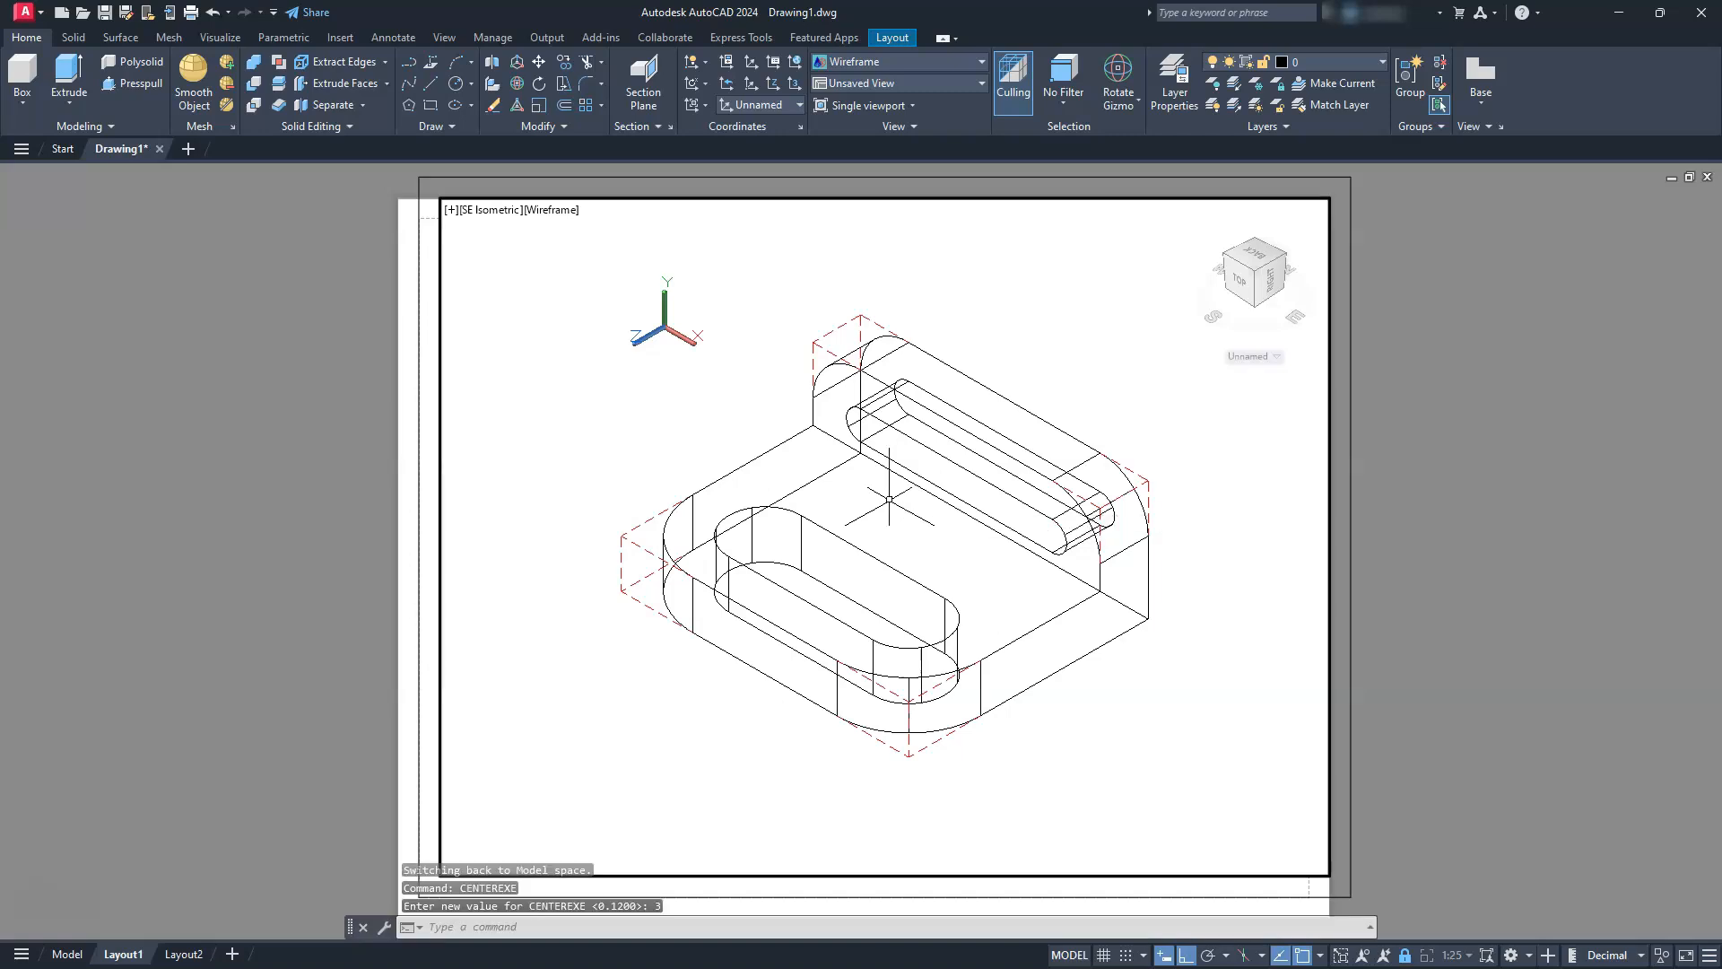
Set the CENTERLAYER system variable to the layer cen
type("centerlaye")
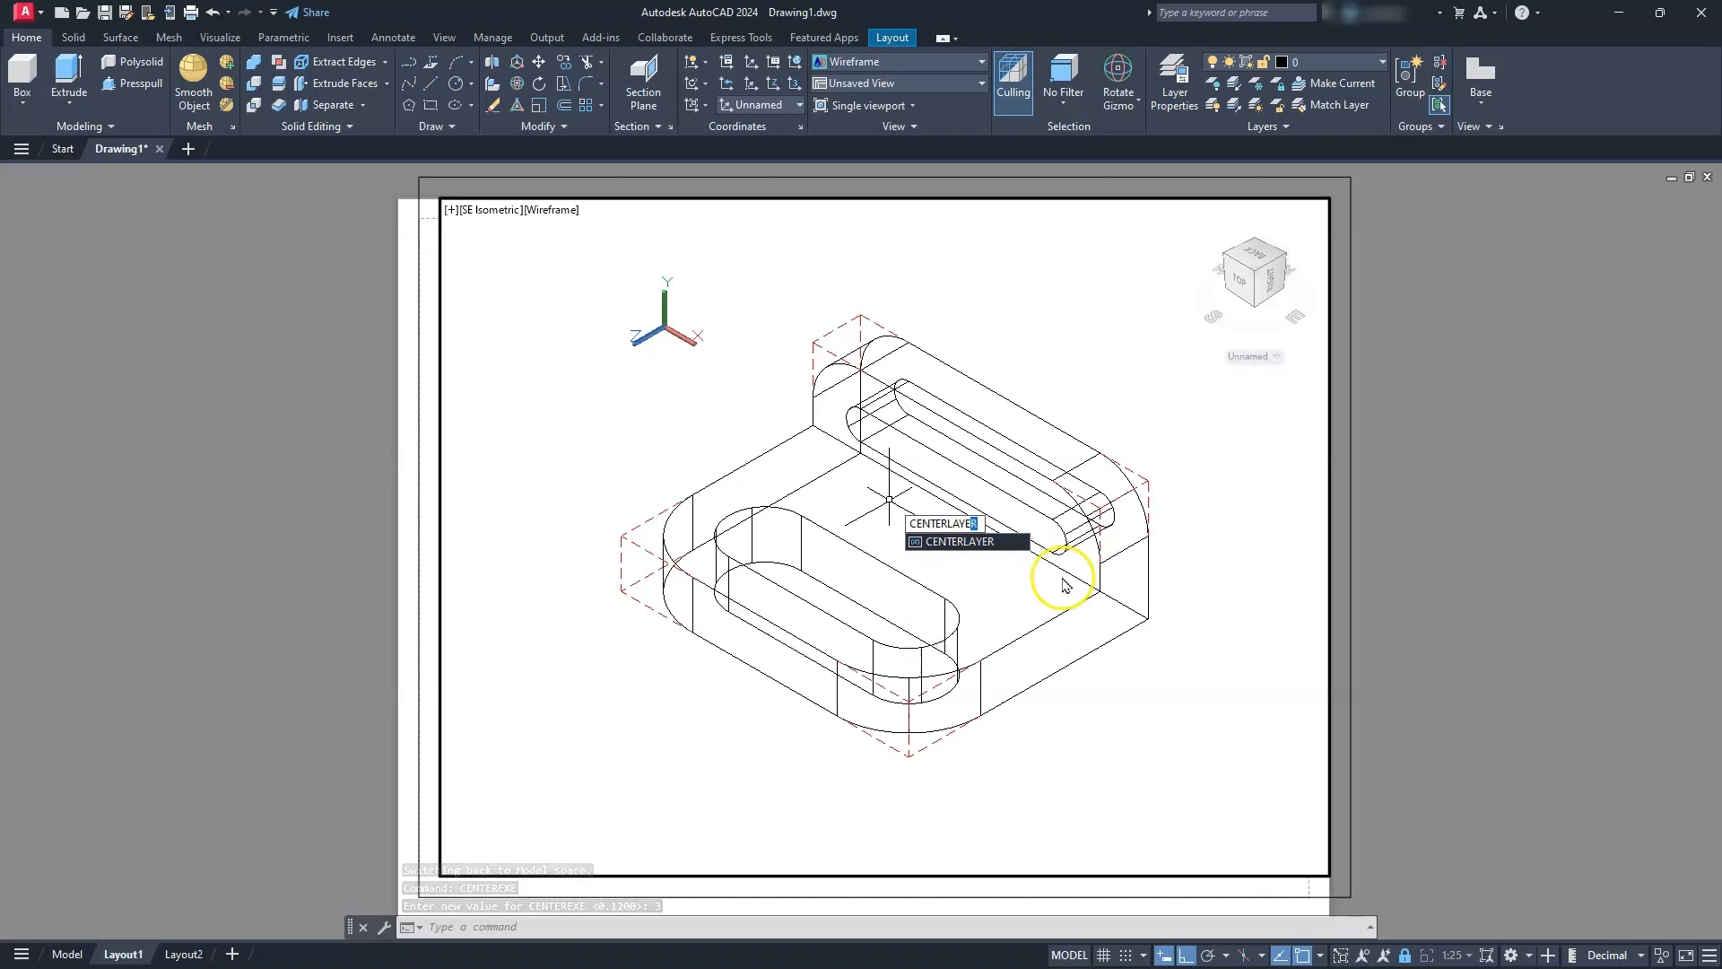
key("Return")
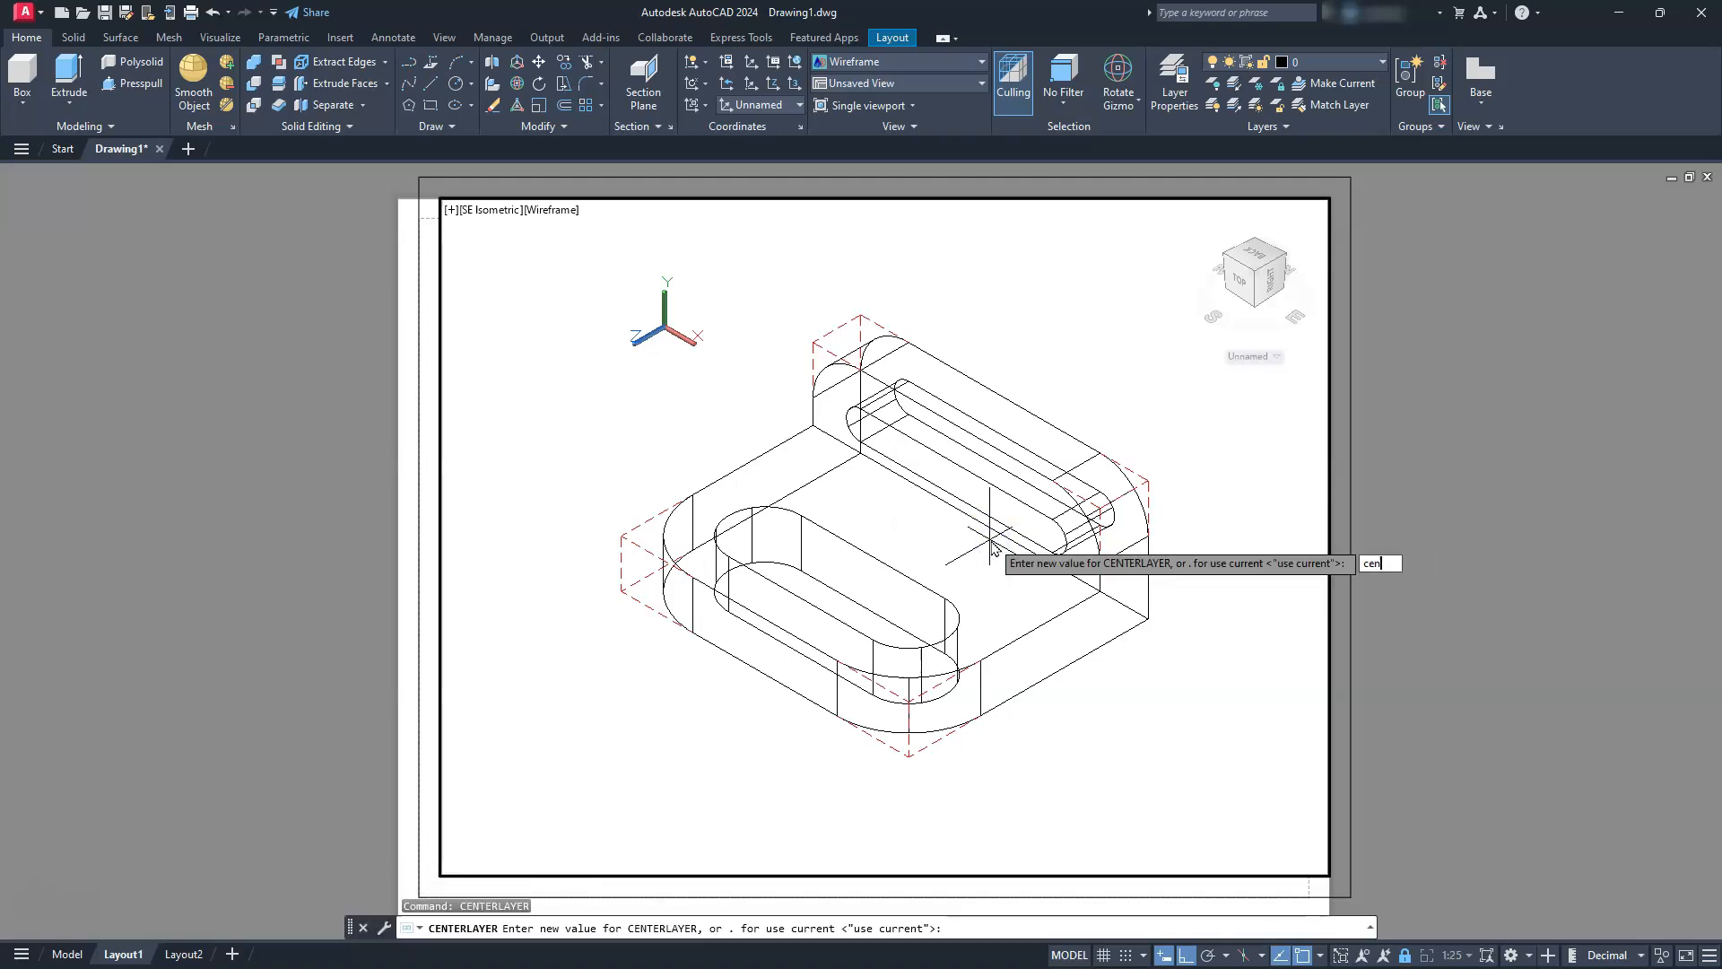
type("cen")
key("Return")
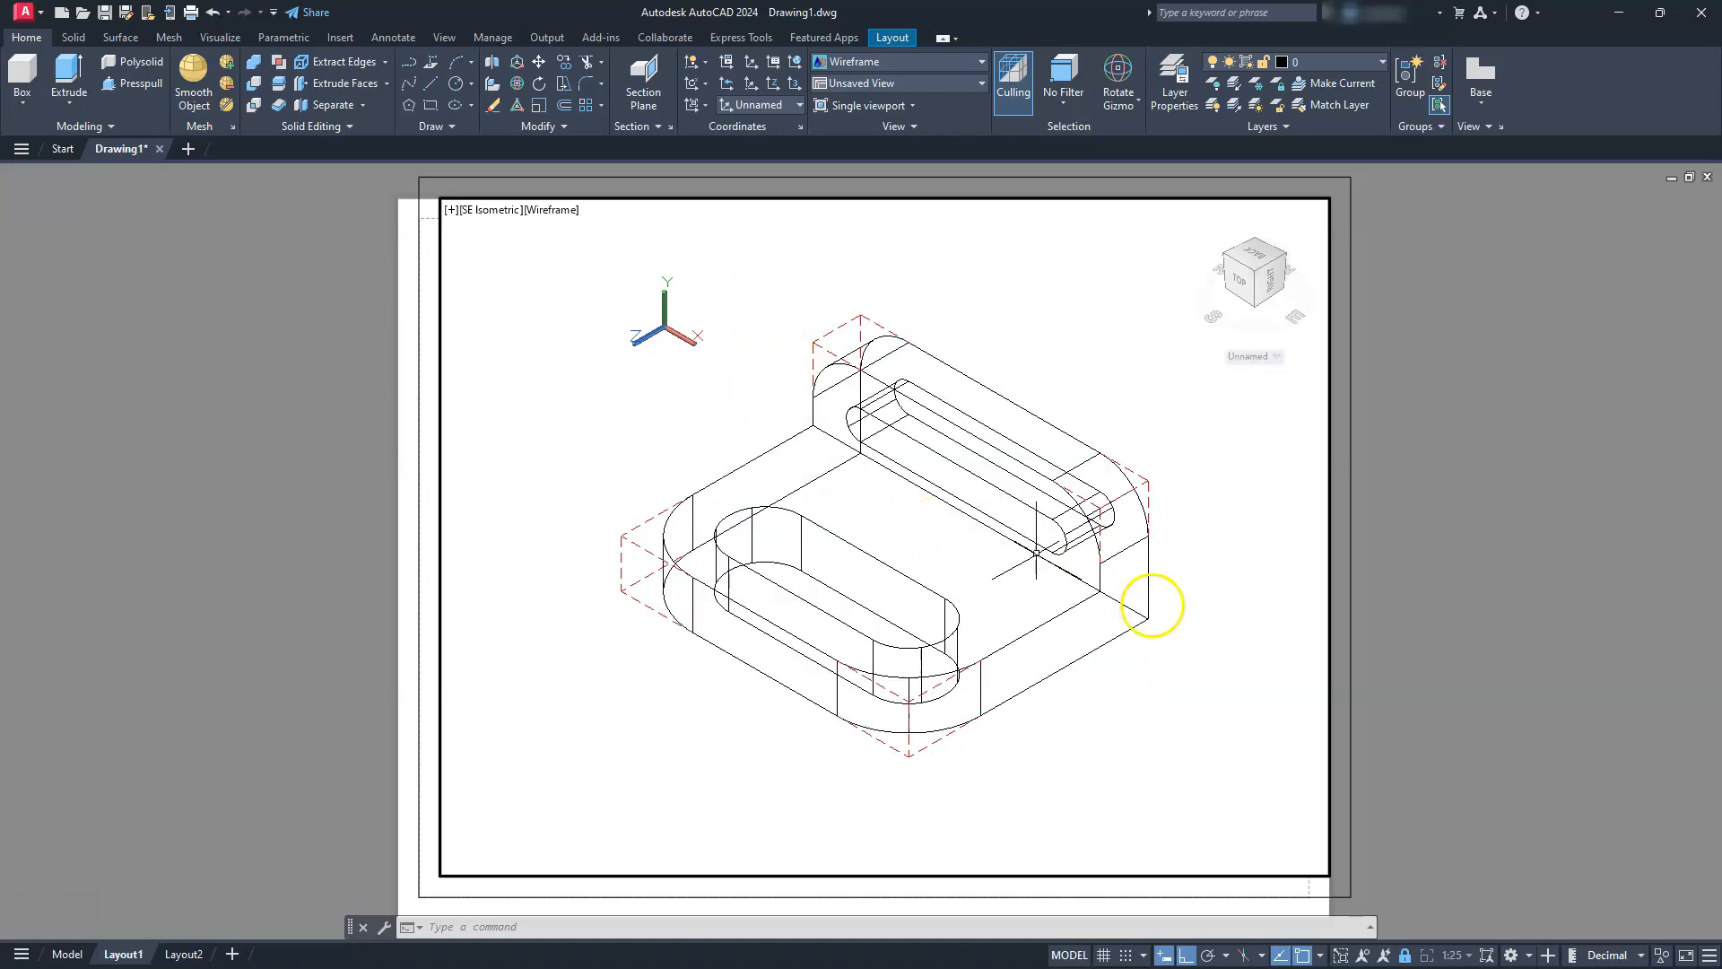
Add center marks to the two rounded corners of the upright and the two rounded front corners of the base
left_click(392, 38)
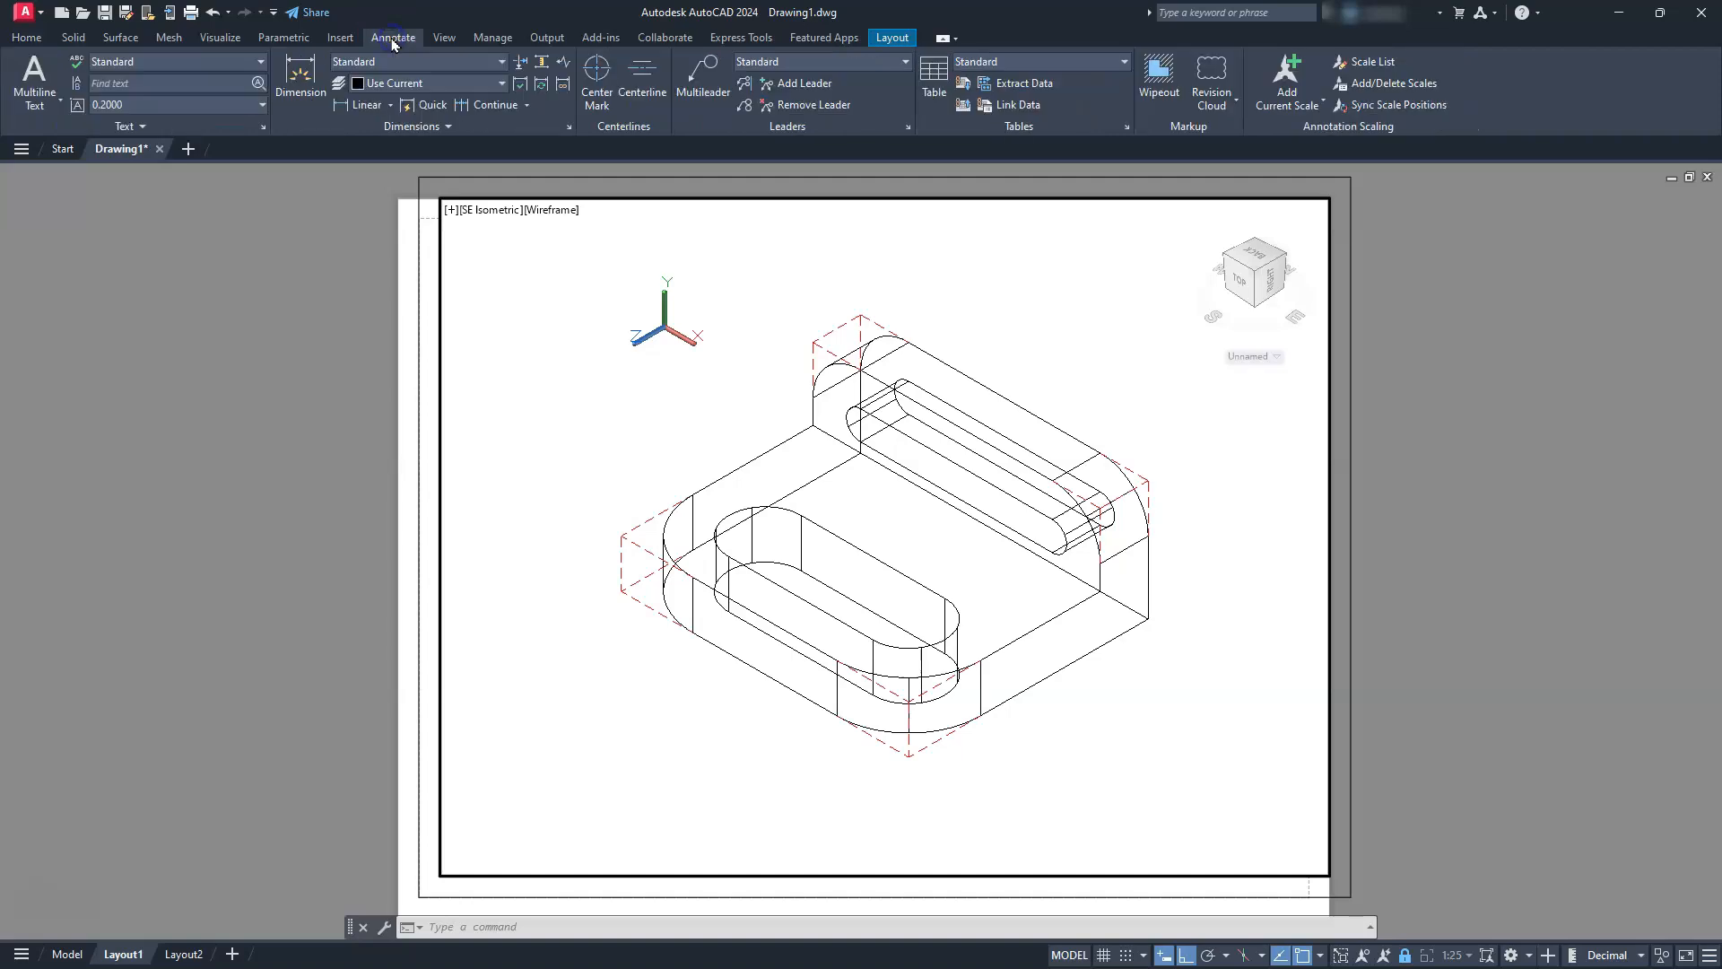
left_click(595, 72)
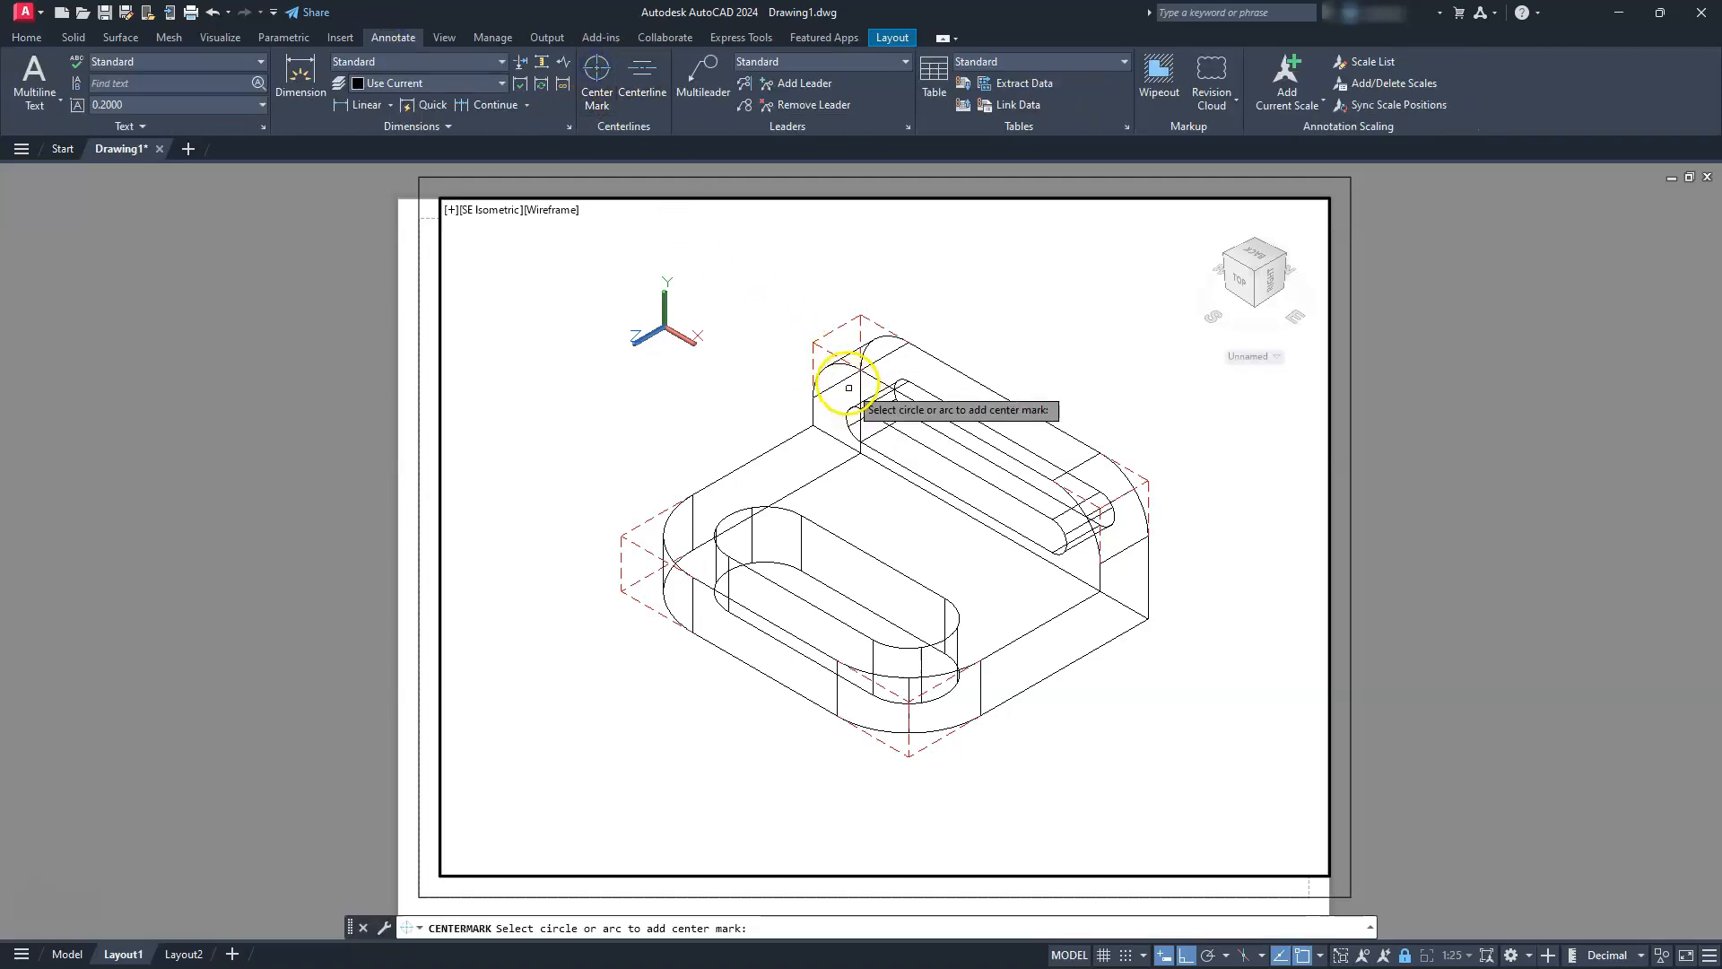
left_click(836, 364)
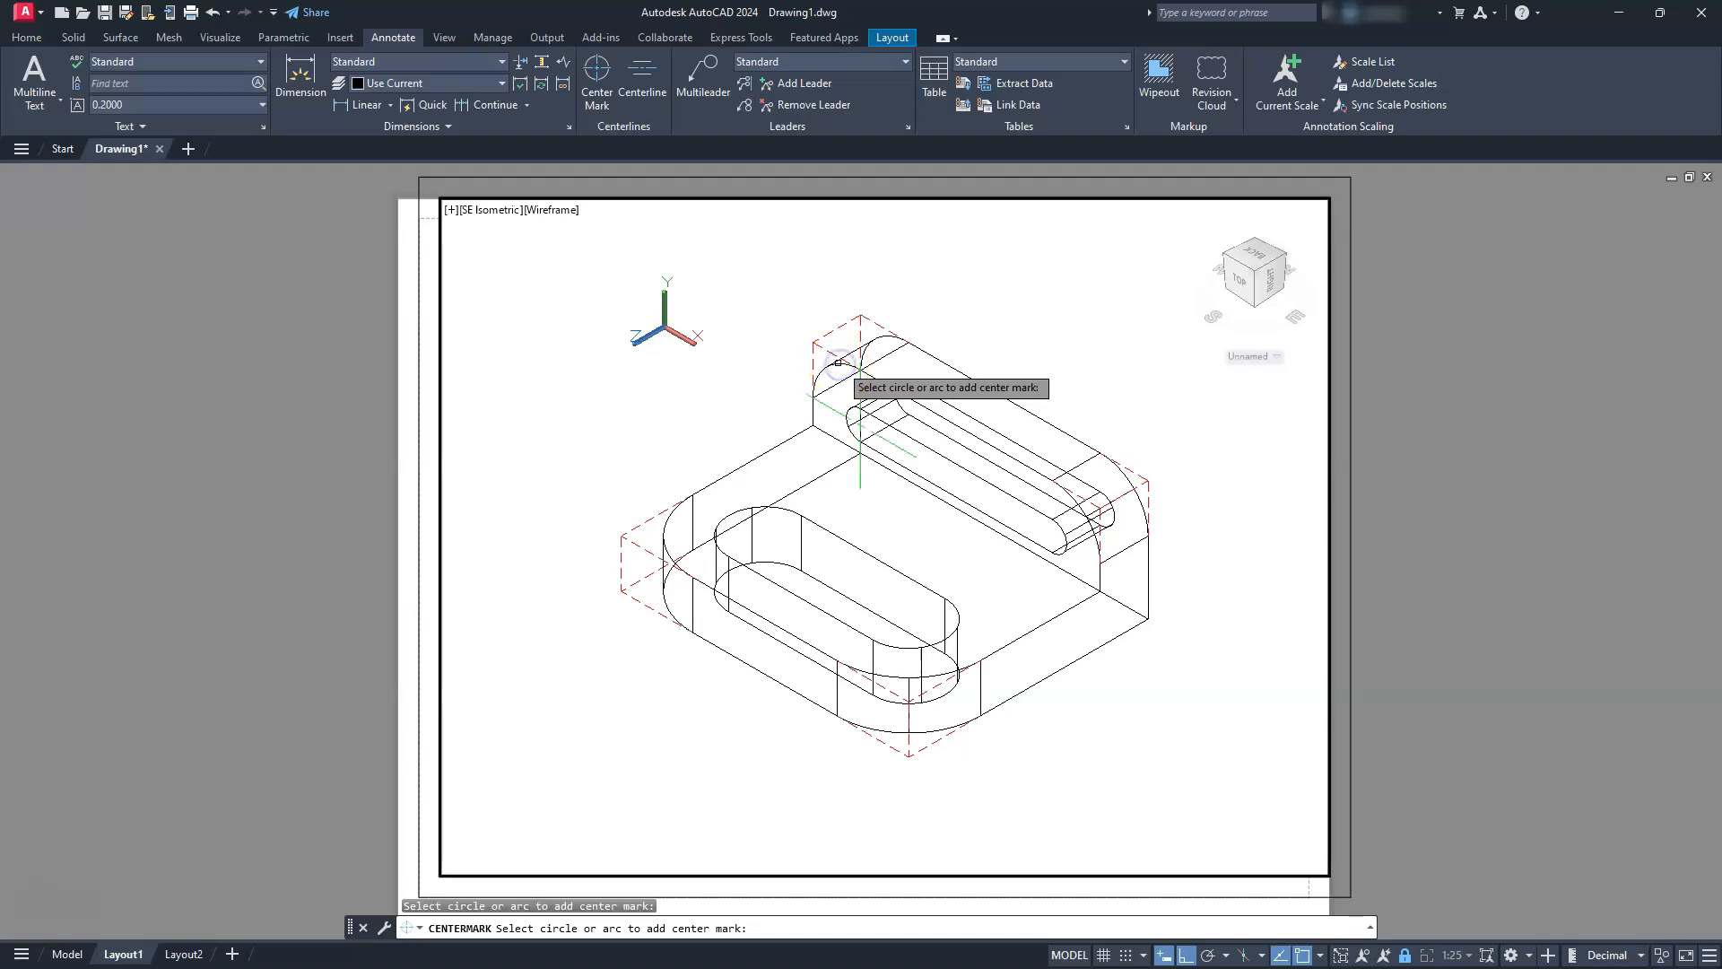
left_click(817, 399)
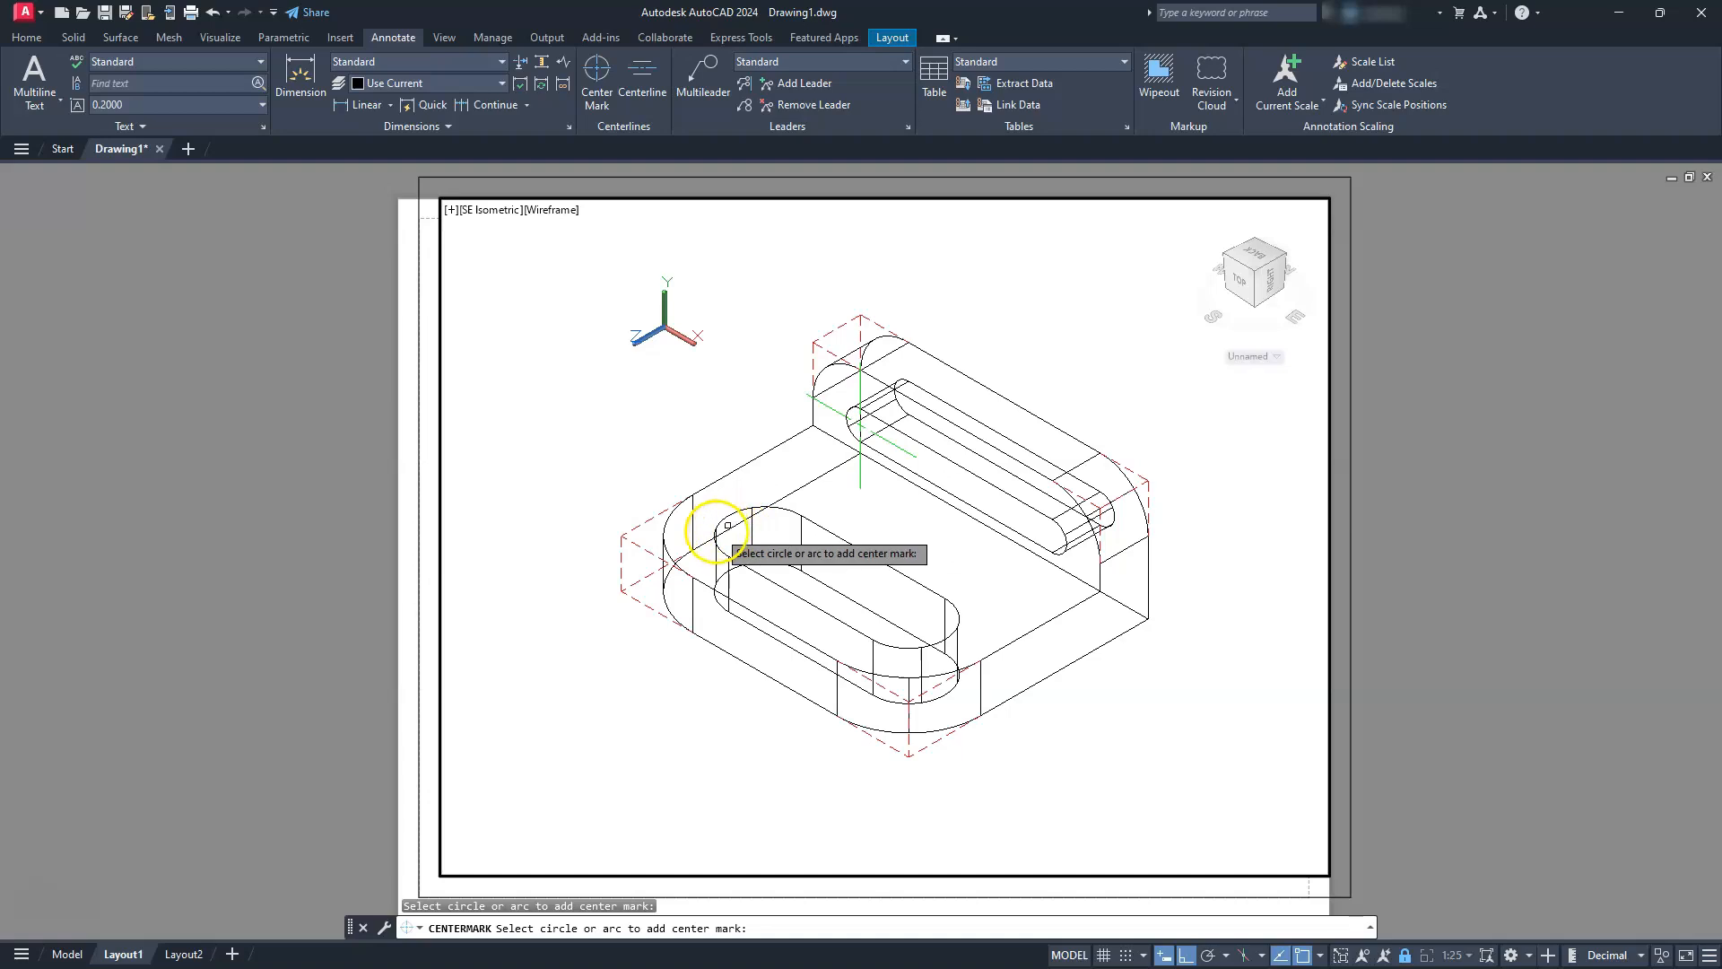
left_click(671, 555)
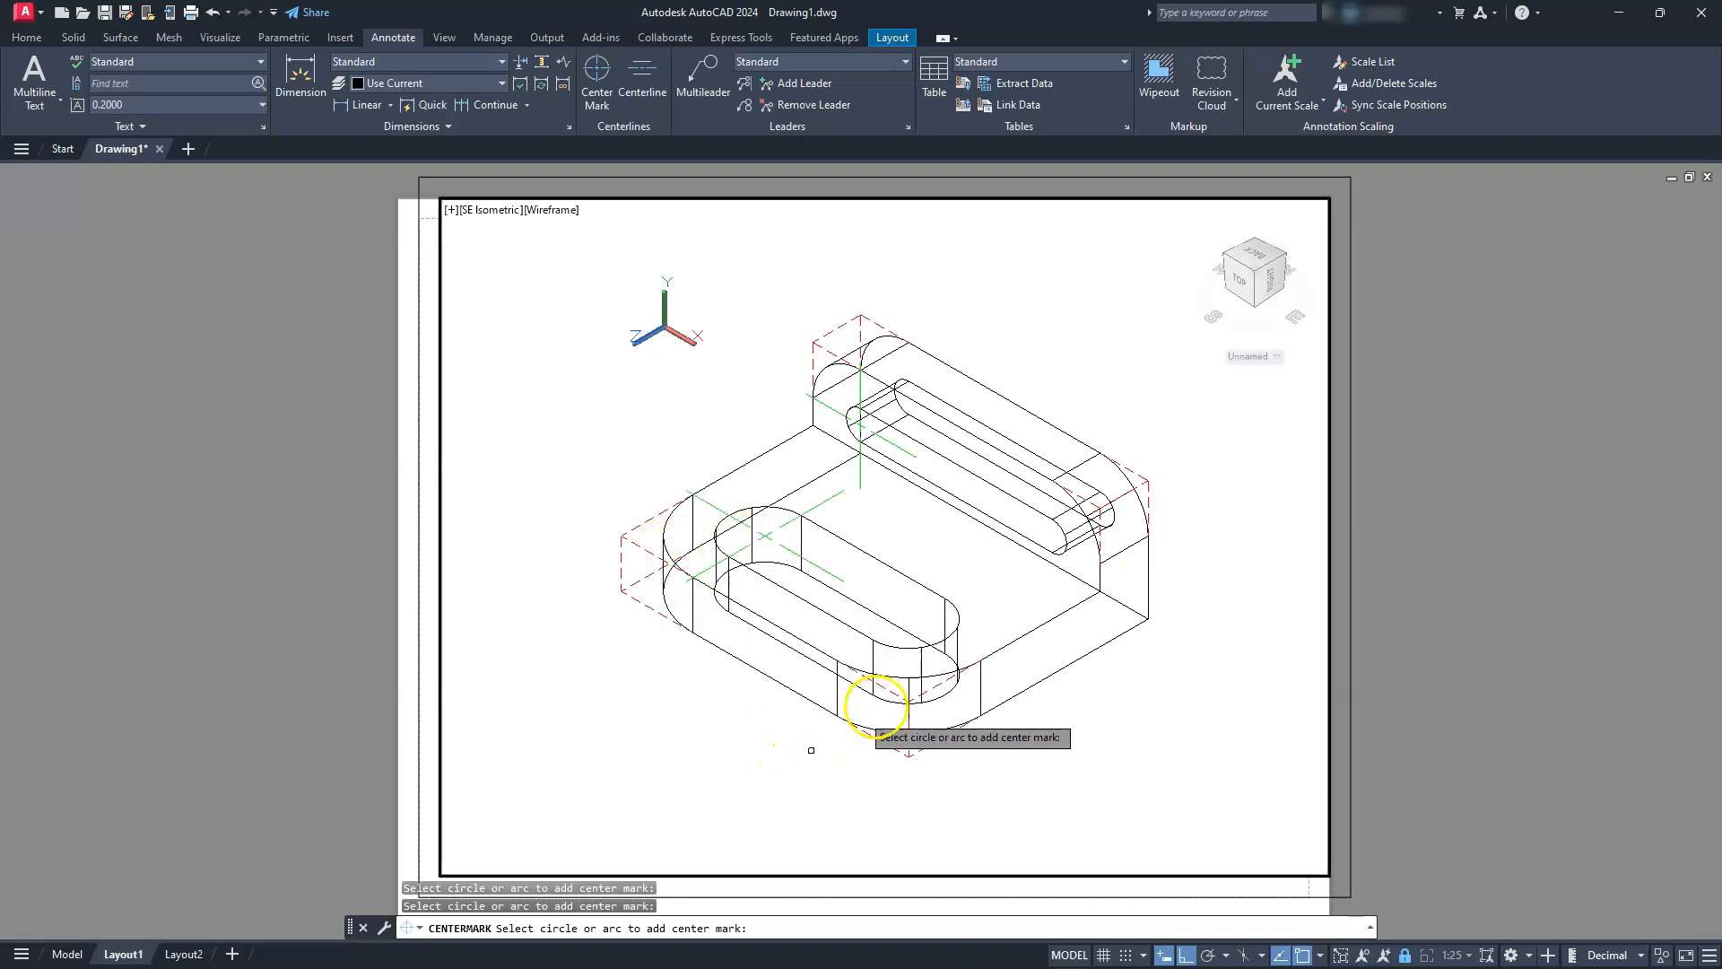
left_click(897, 679)
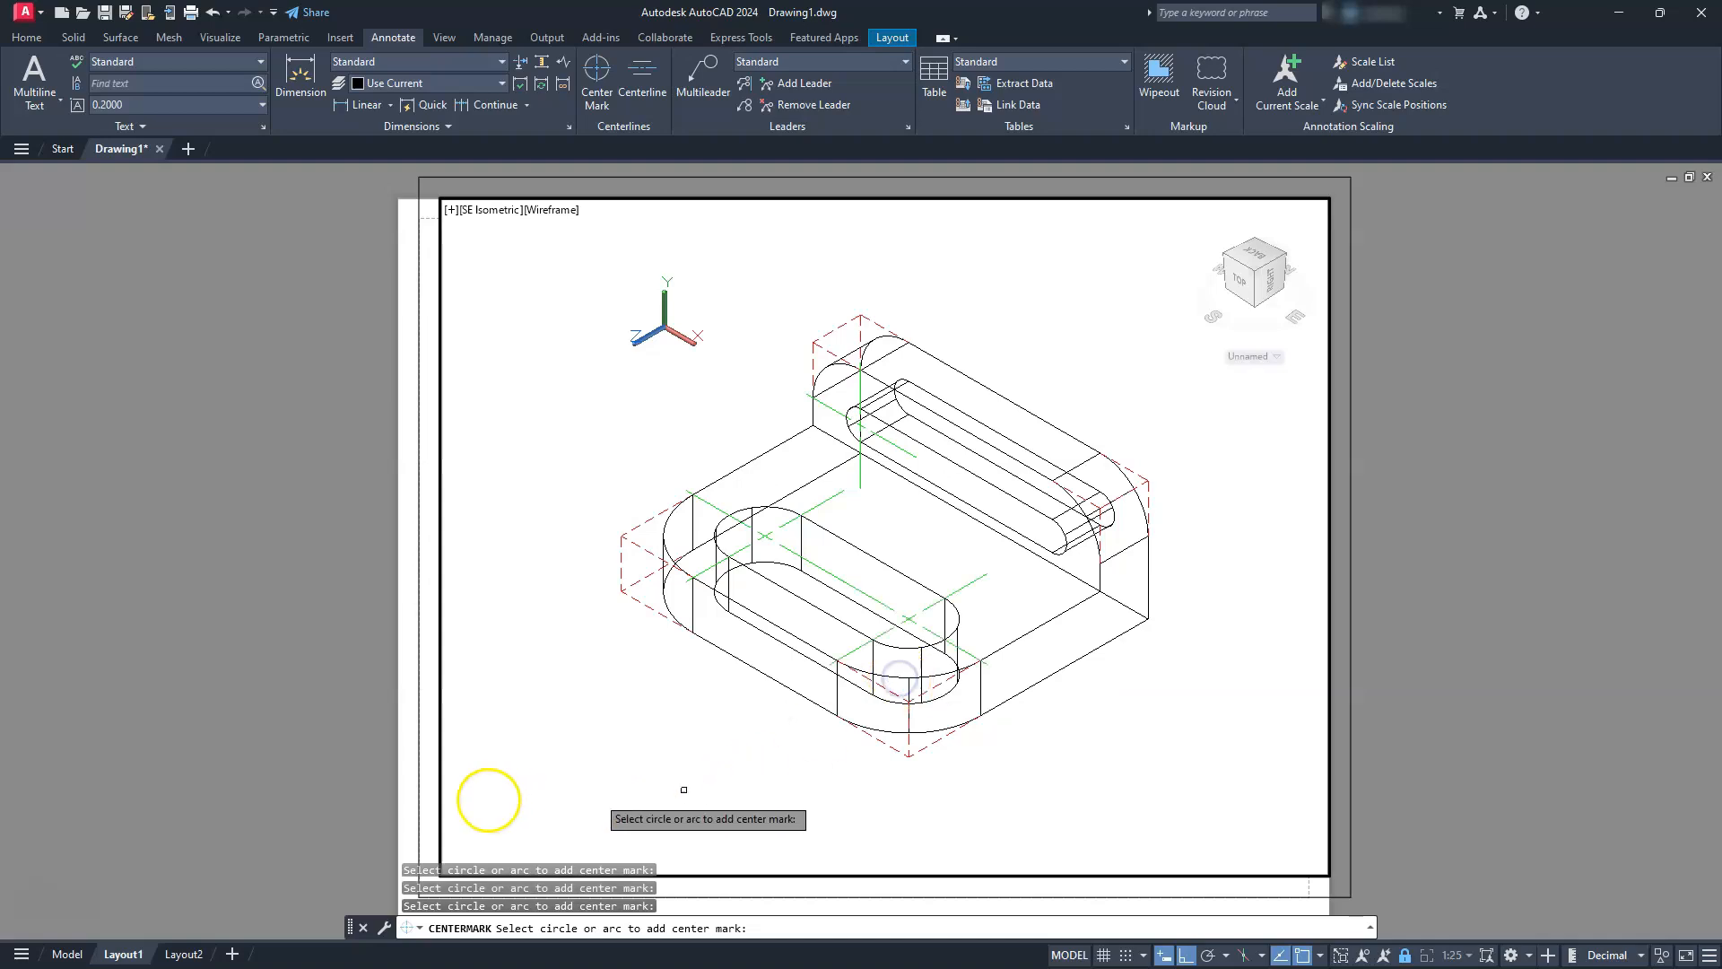
left_click(1093, 527)
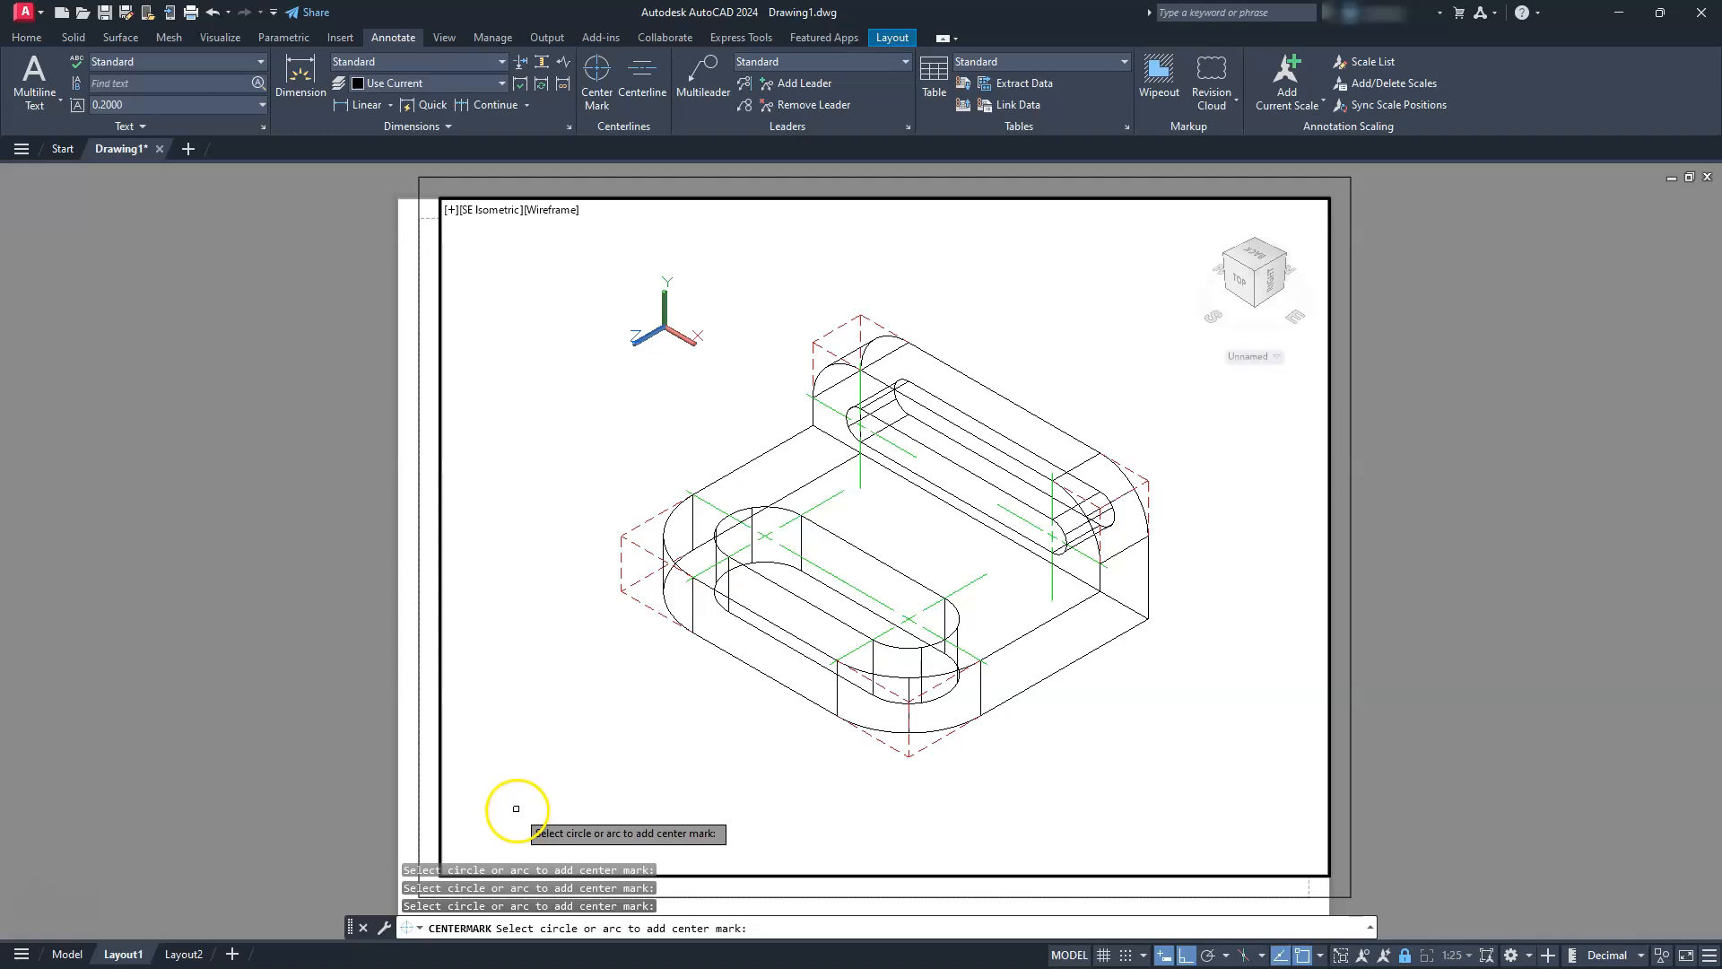
scroll(859, 503, "up", 4)
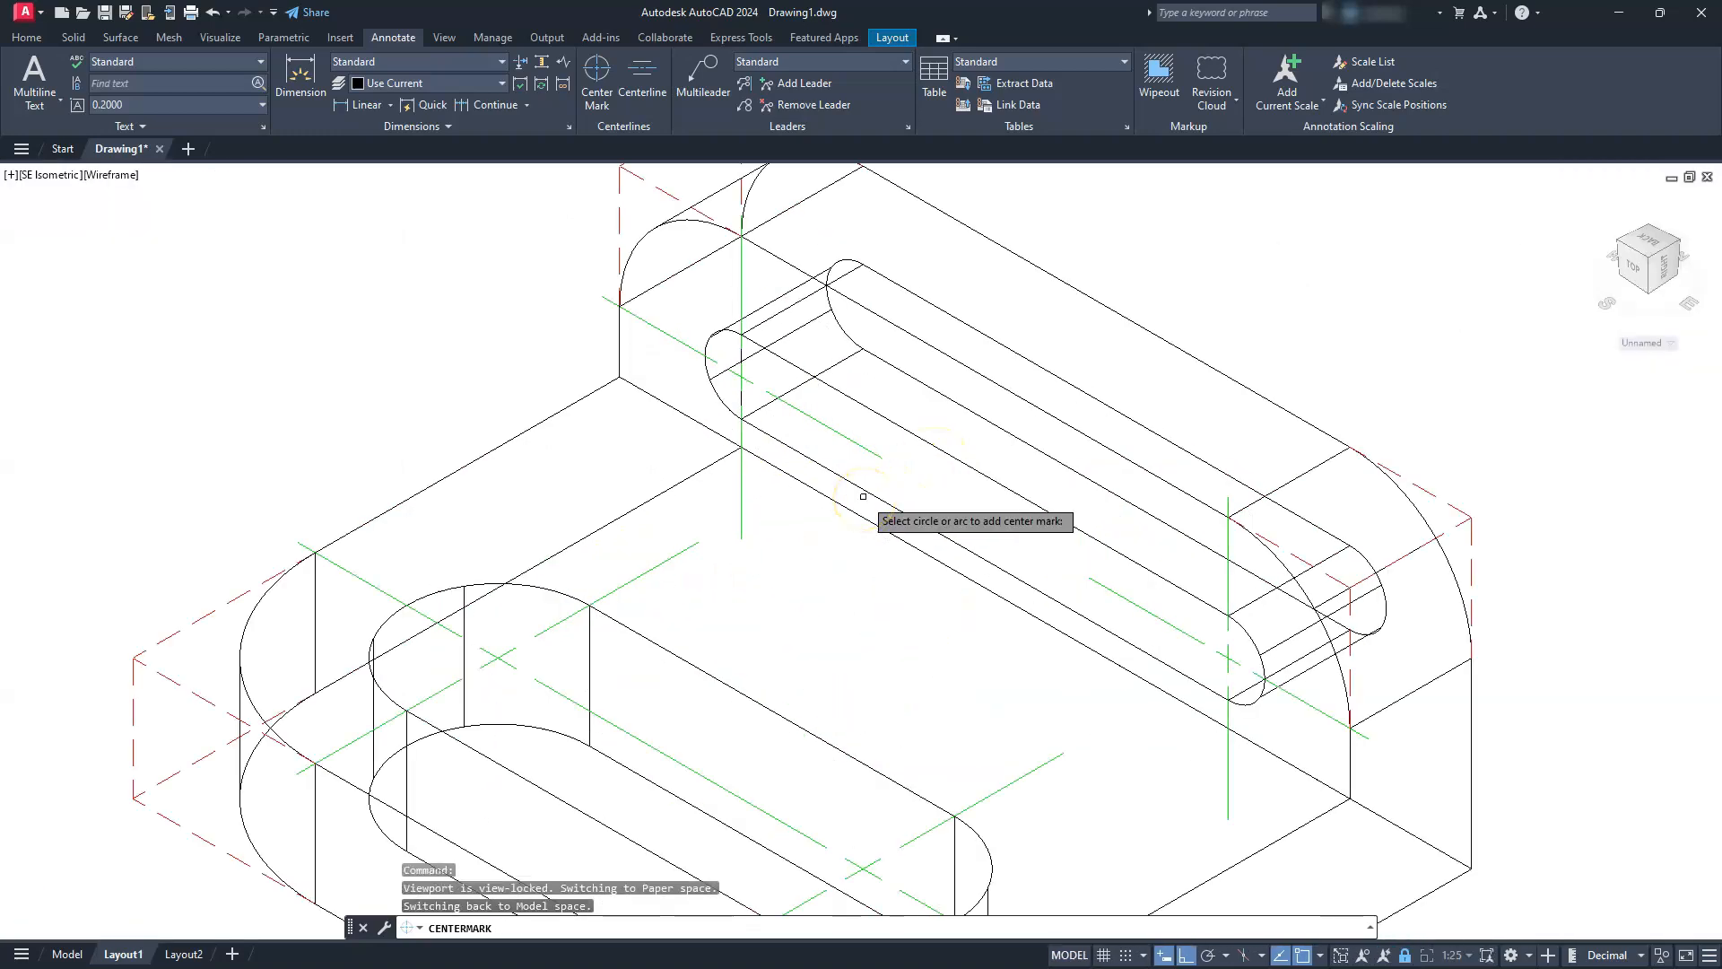
key("Escape")
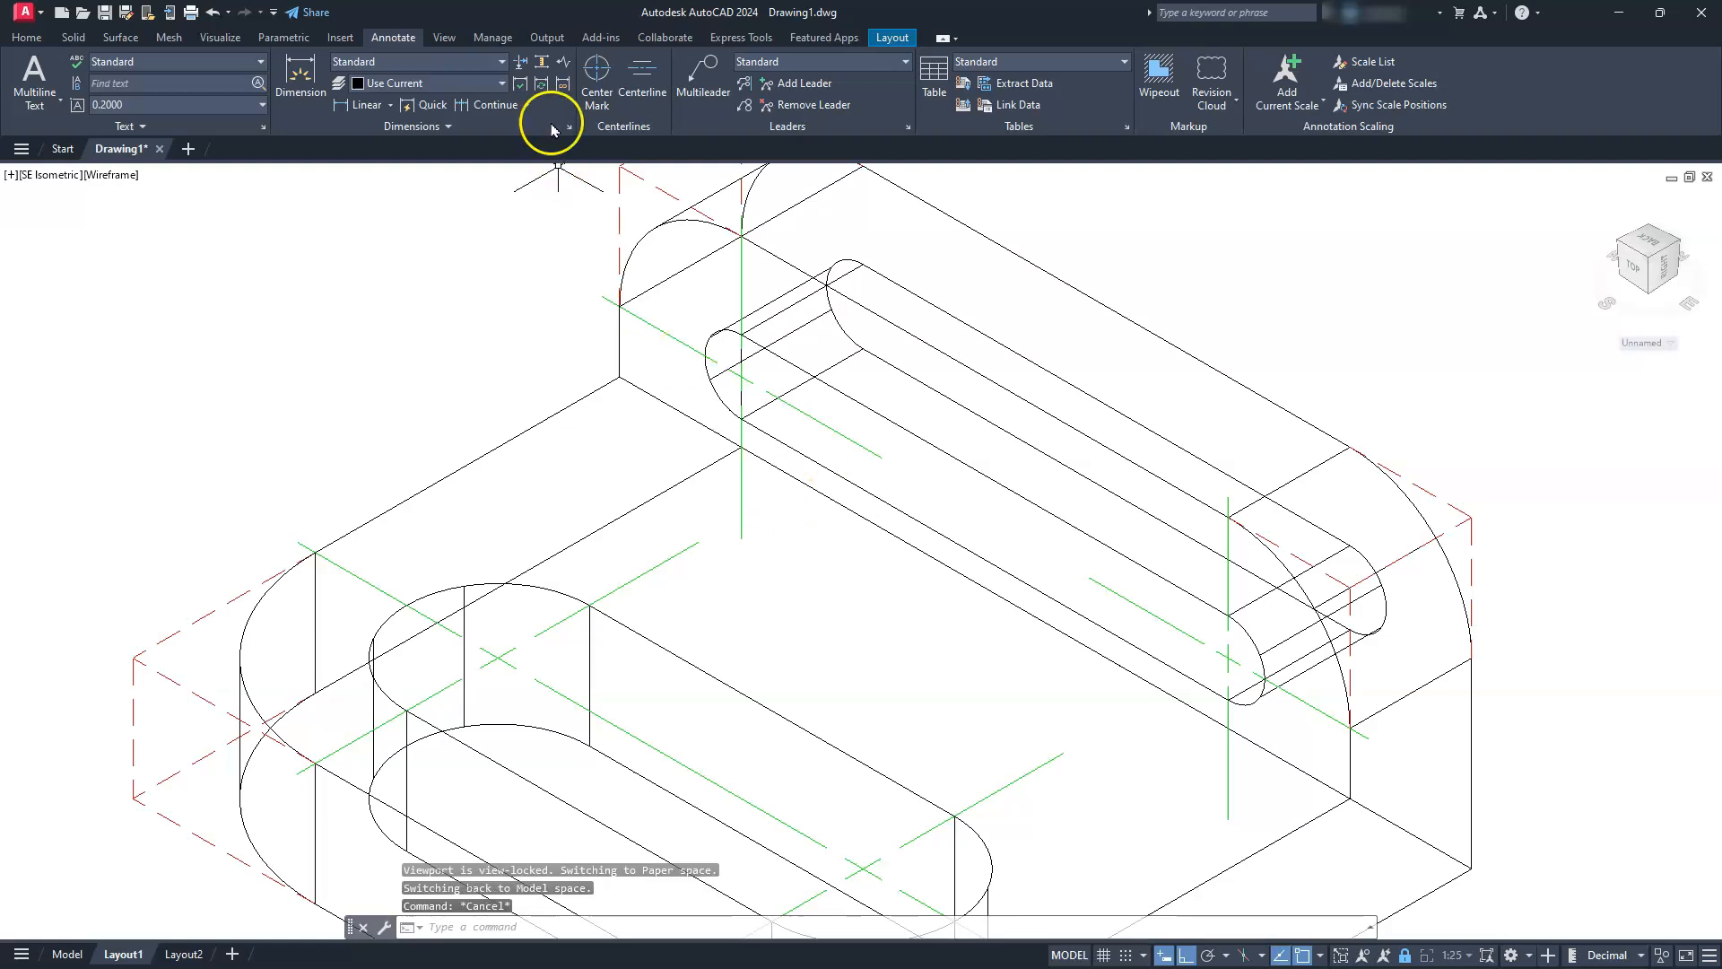
Add a centerline along the upright's slot between the inner extension lines of its two center marks
left_click(627, 83)
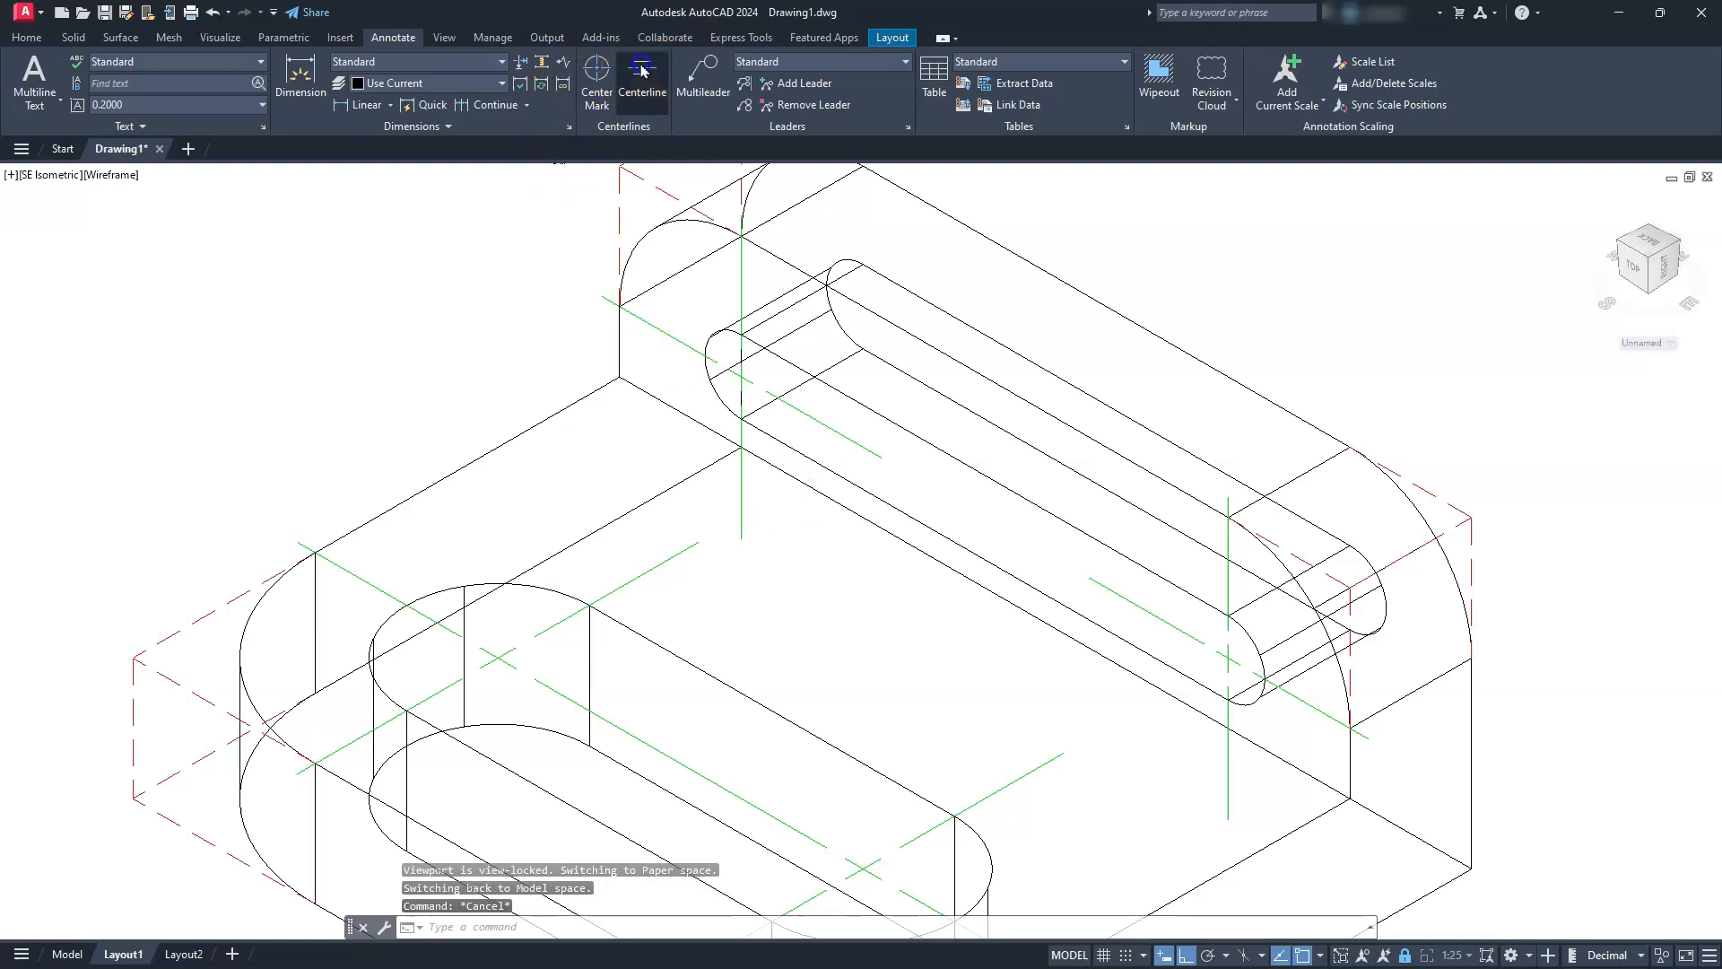
left_click(871, 448)
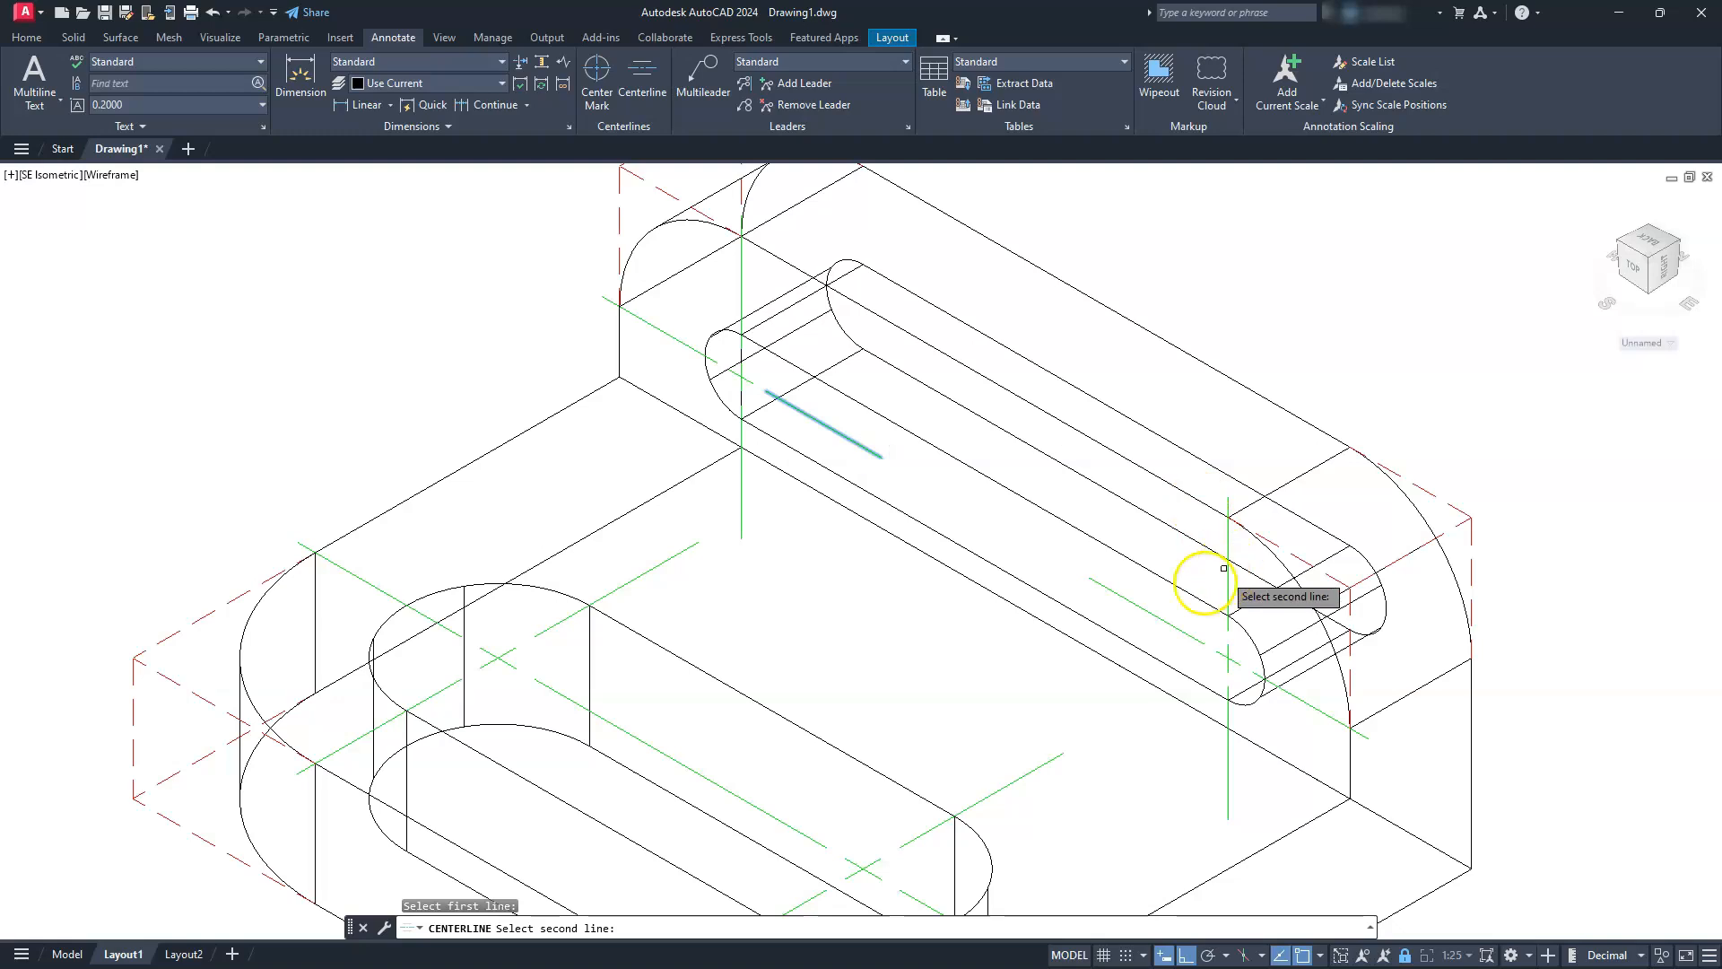
left_click(1129, 599)
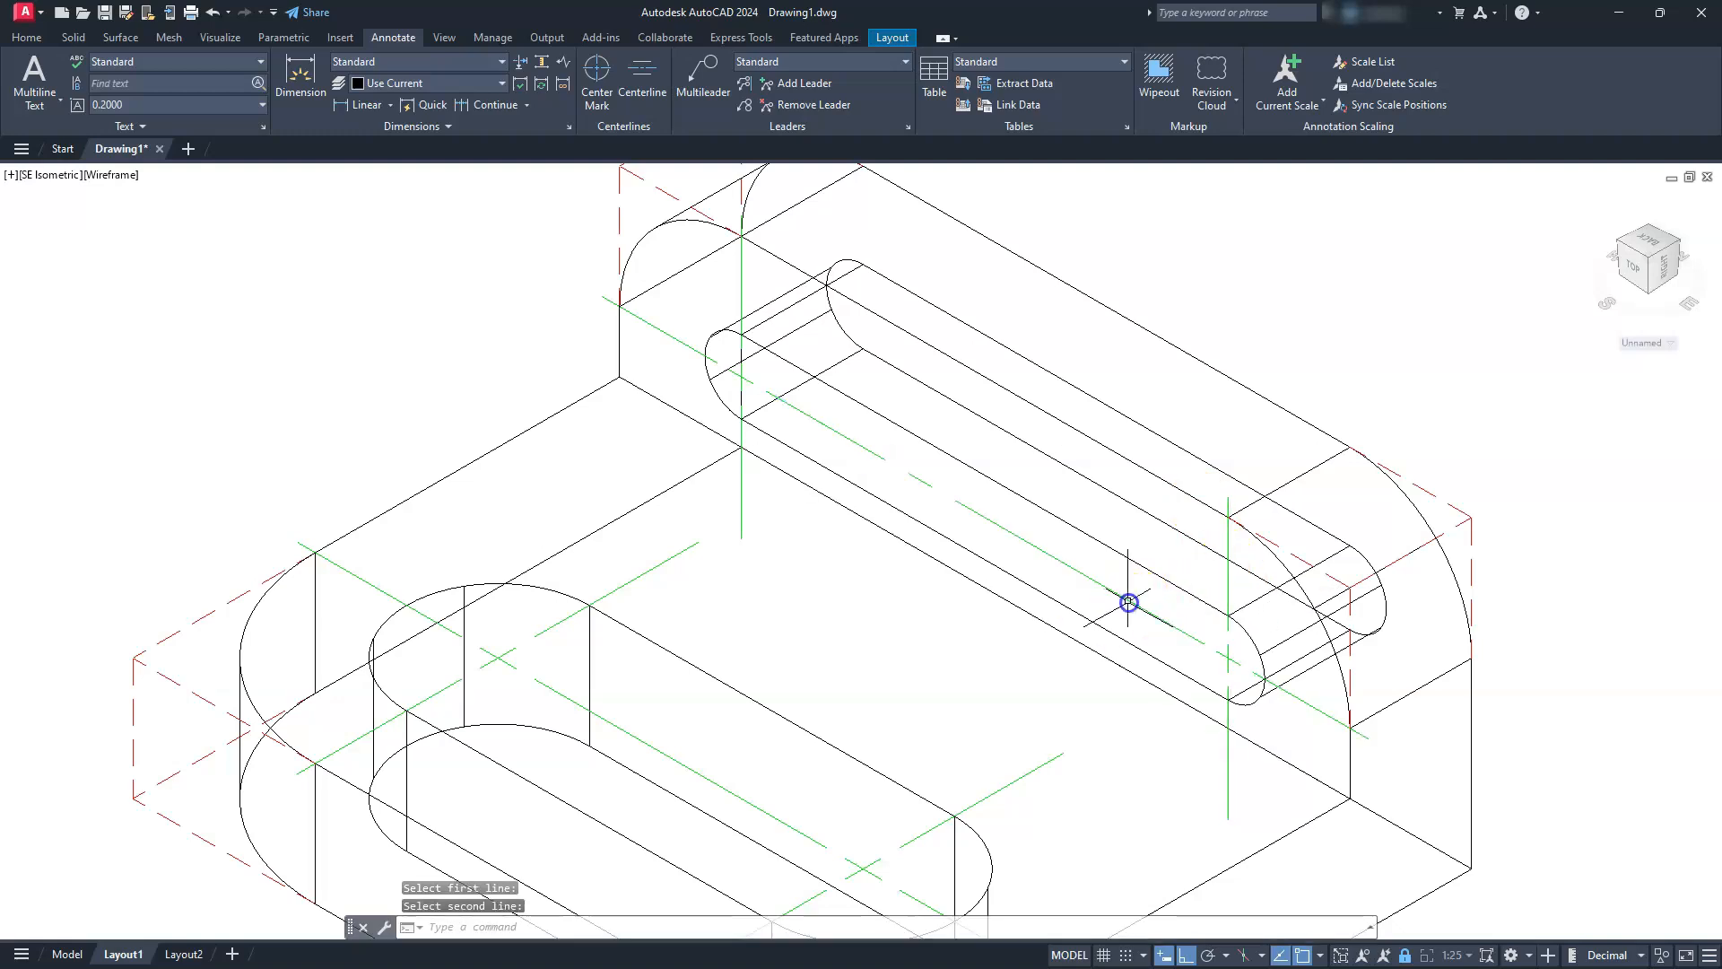
Delete the two large center marks on the upright, keeping the centerline between them
scroll(668, 502, "up", 5)
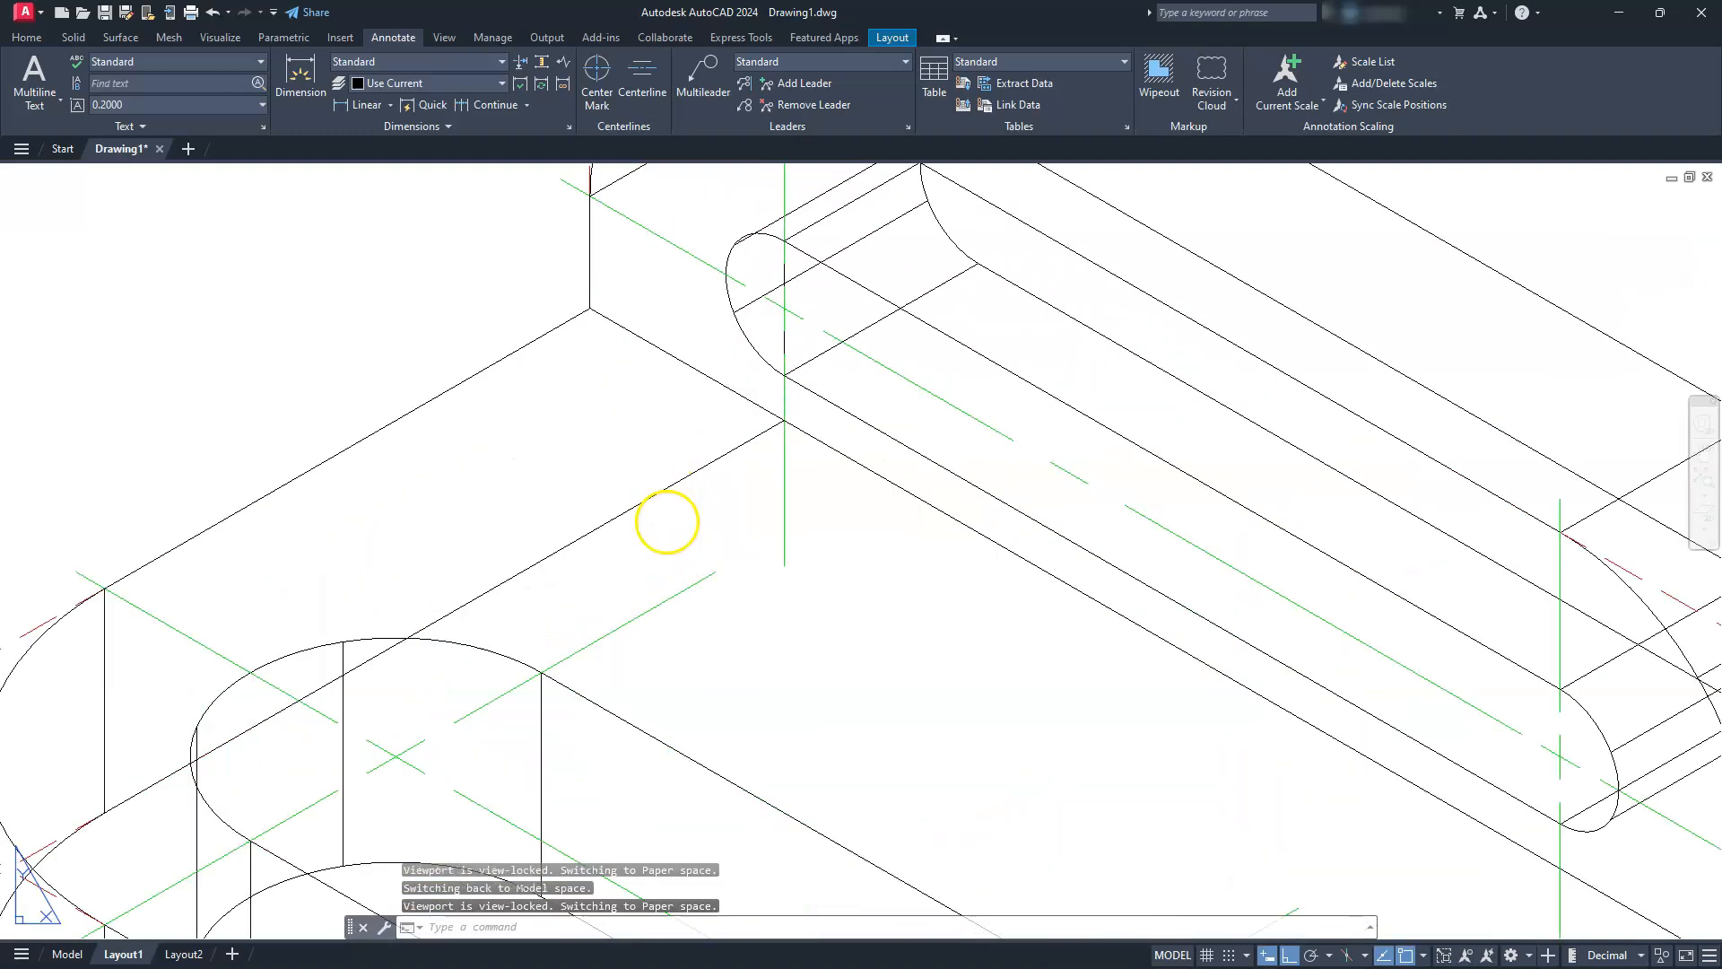
scroll(633, 659, "down", 8)
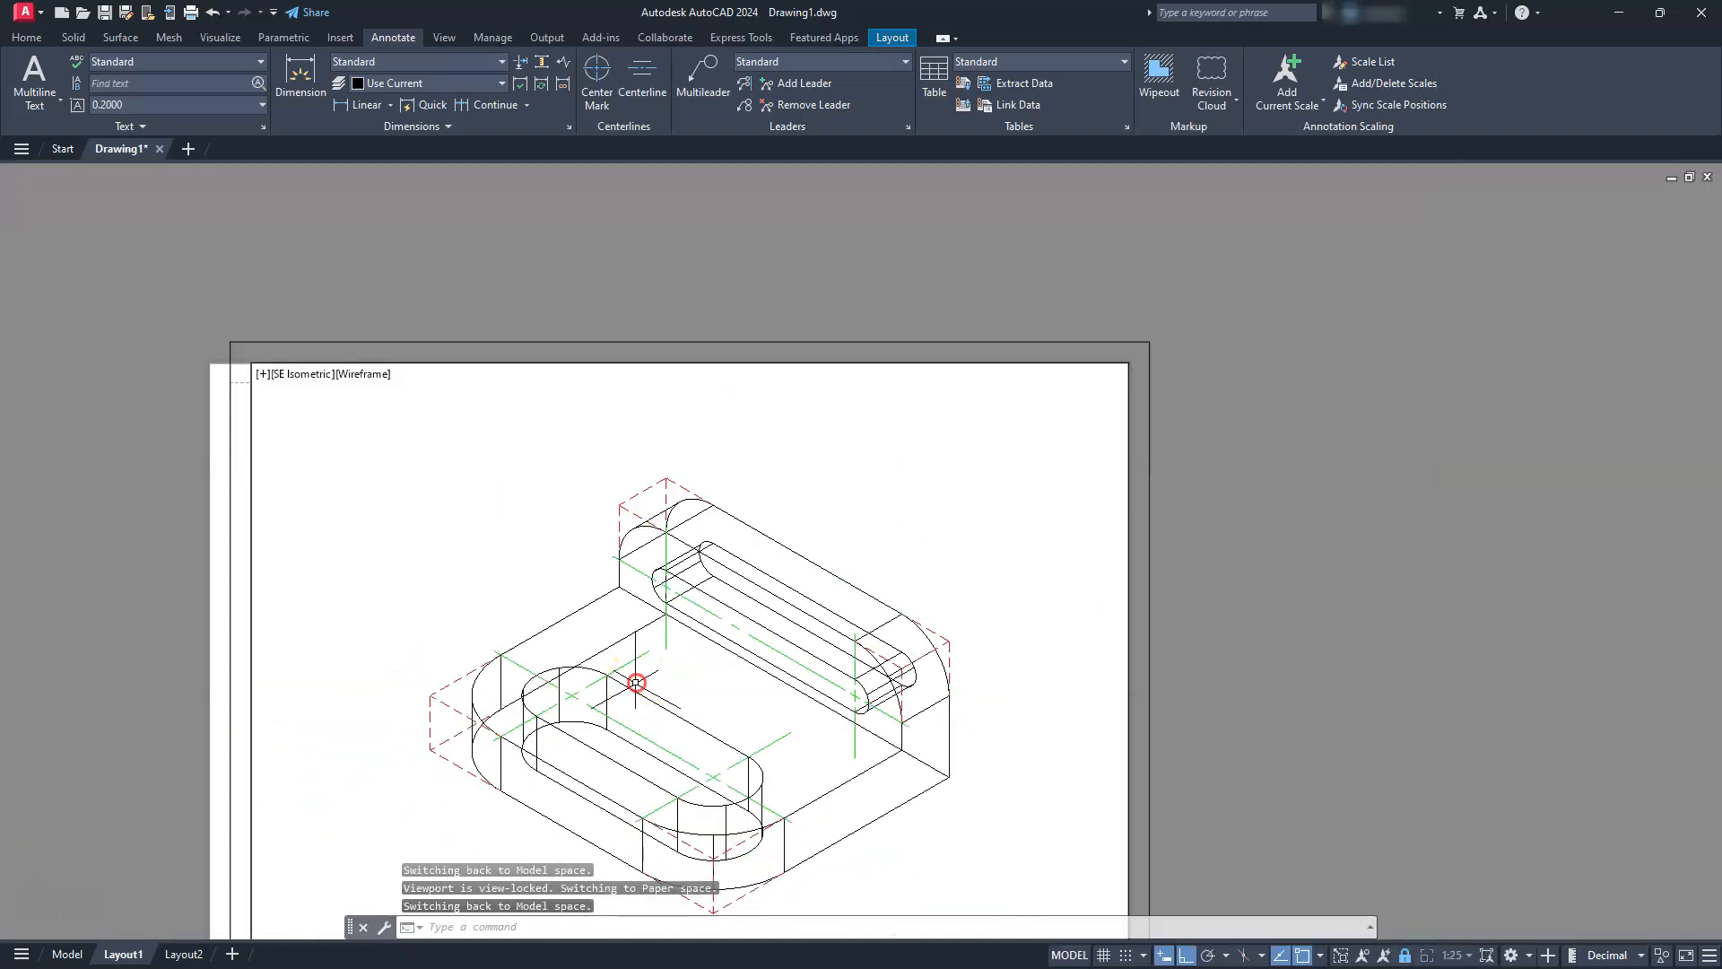
middle_click_drag(636, 683, 640, 511)
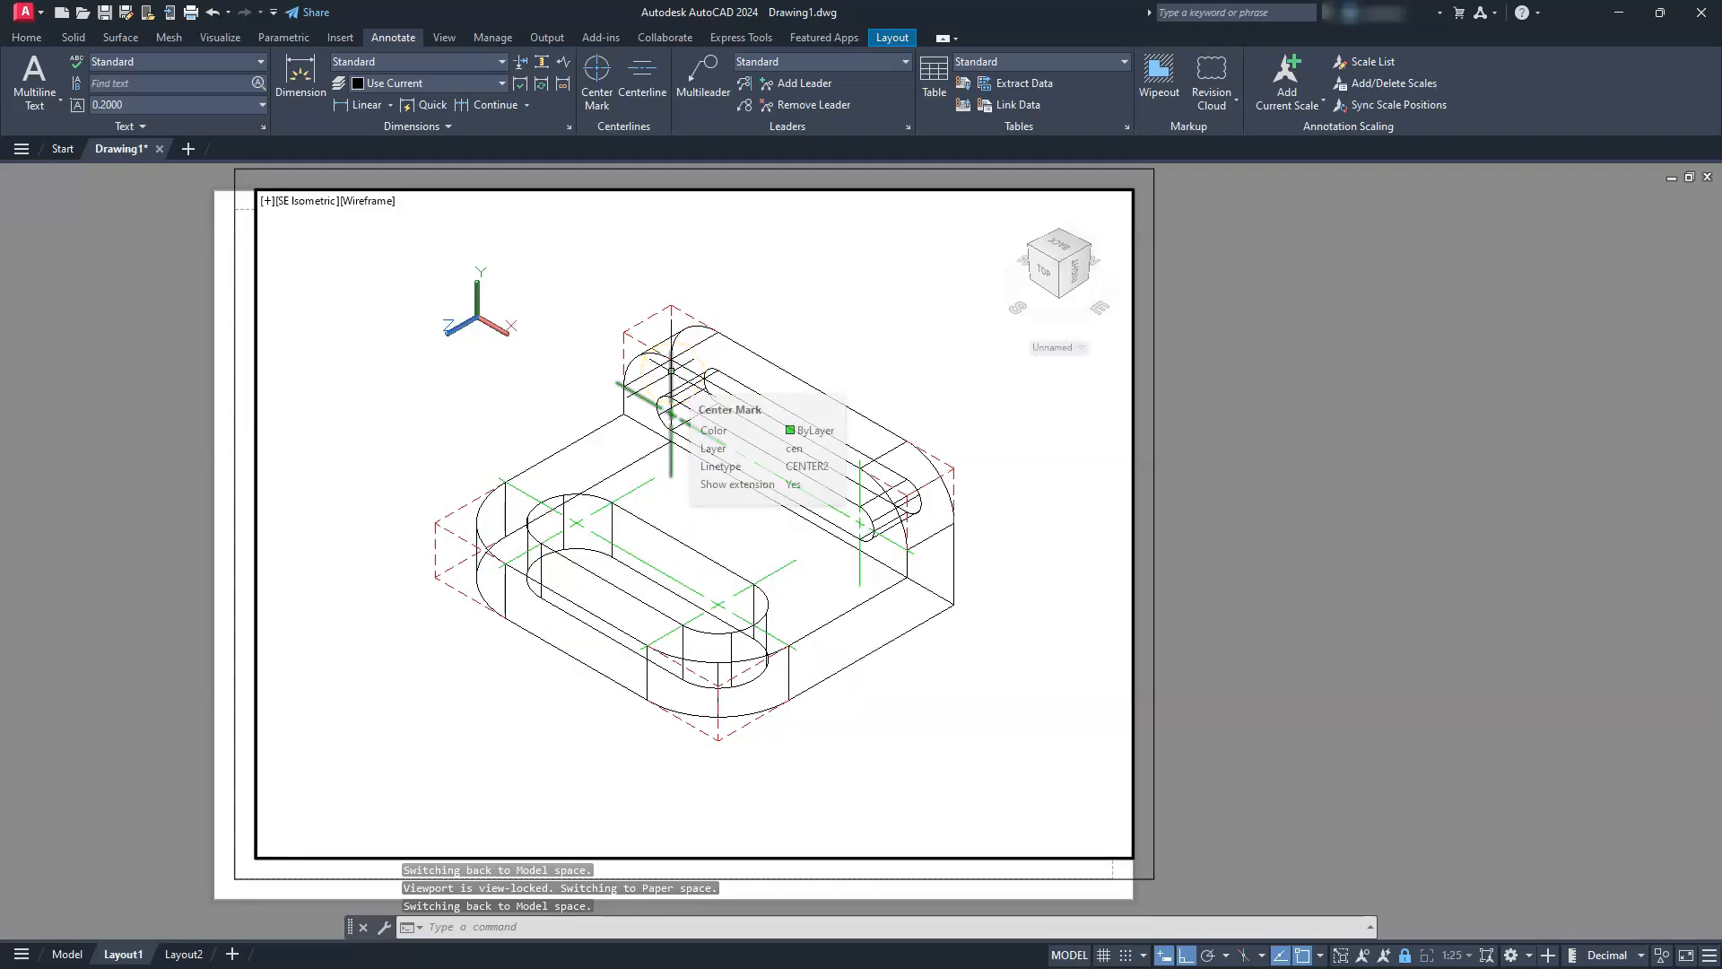
left_click(671, 414)
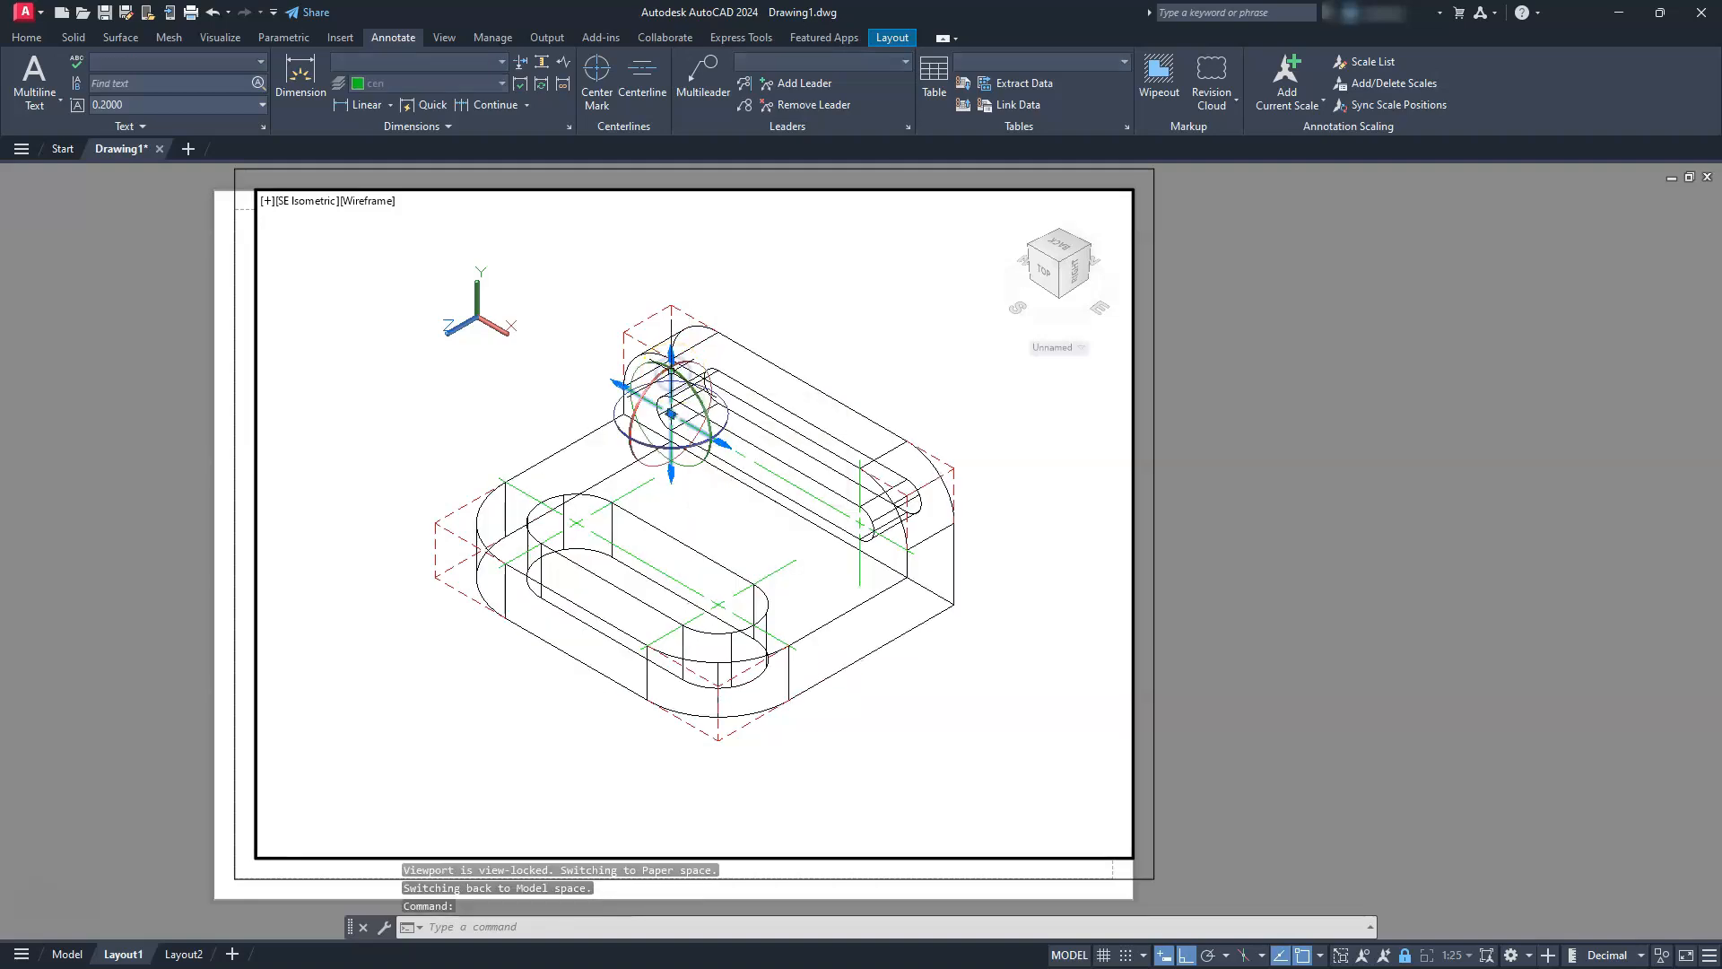
key("Delete")
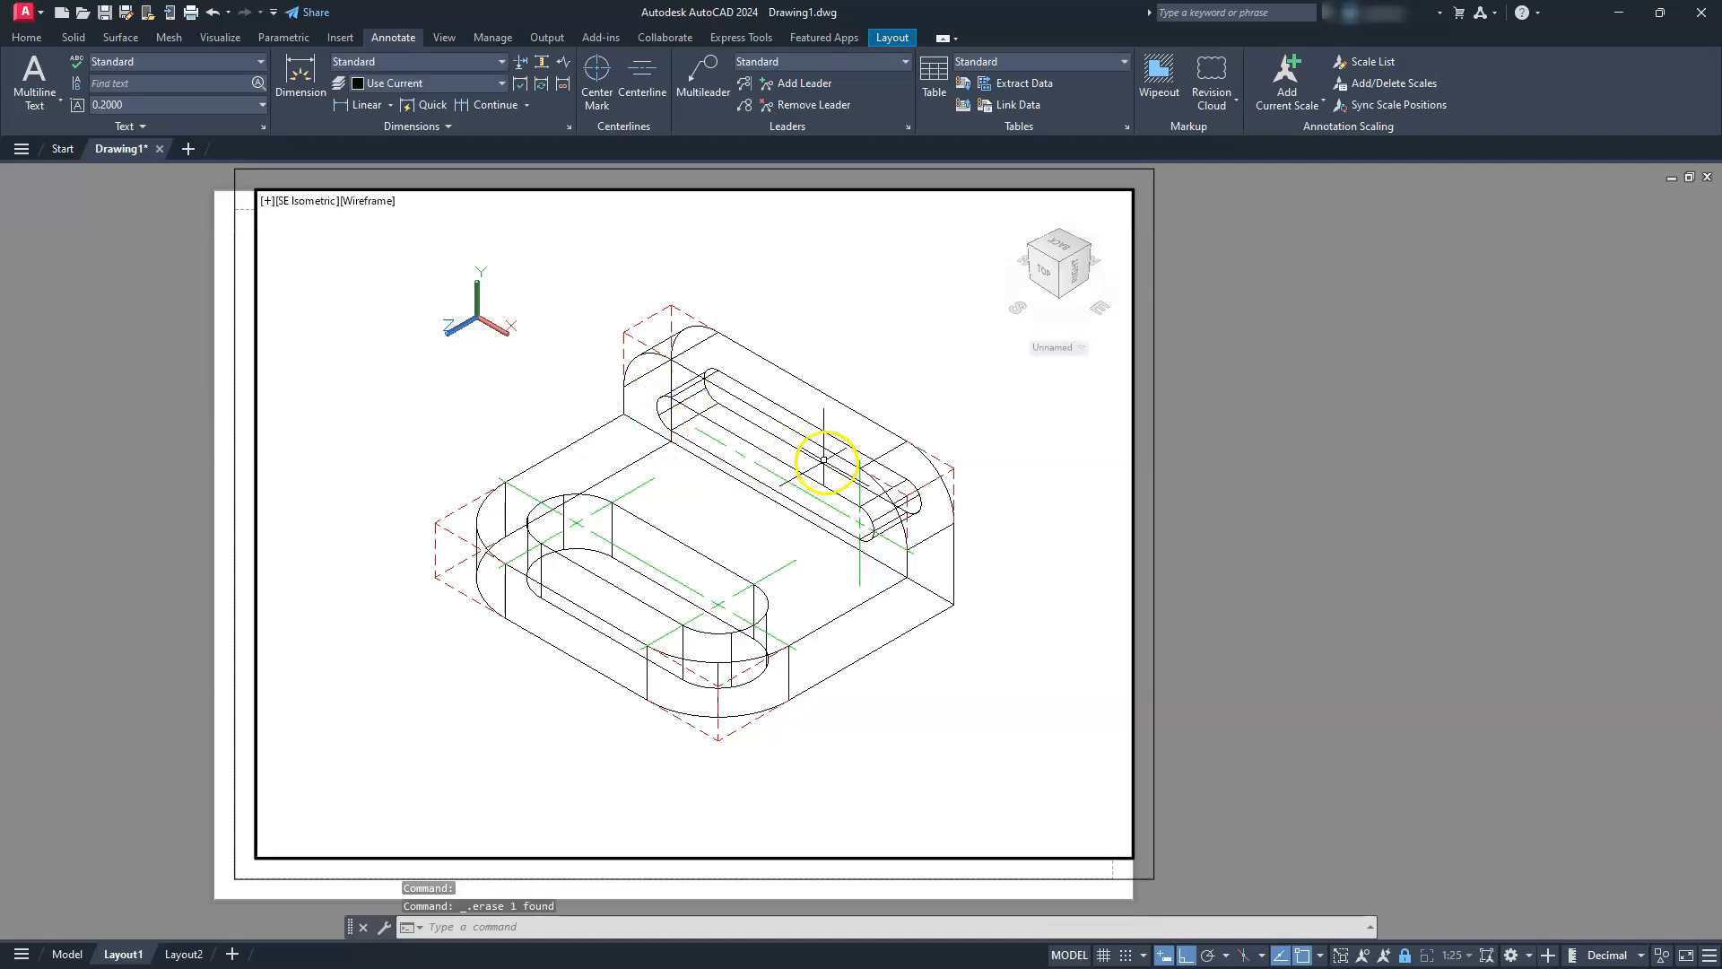
left_click(859, 485)
key("Delete")
Add center marks to the two end arcs of the upright's slot on its front face
scroll(765, 490, "up", 4)
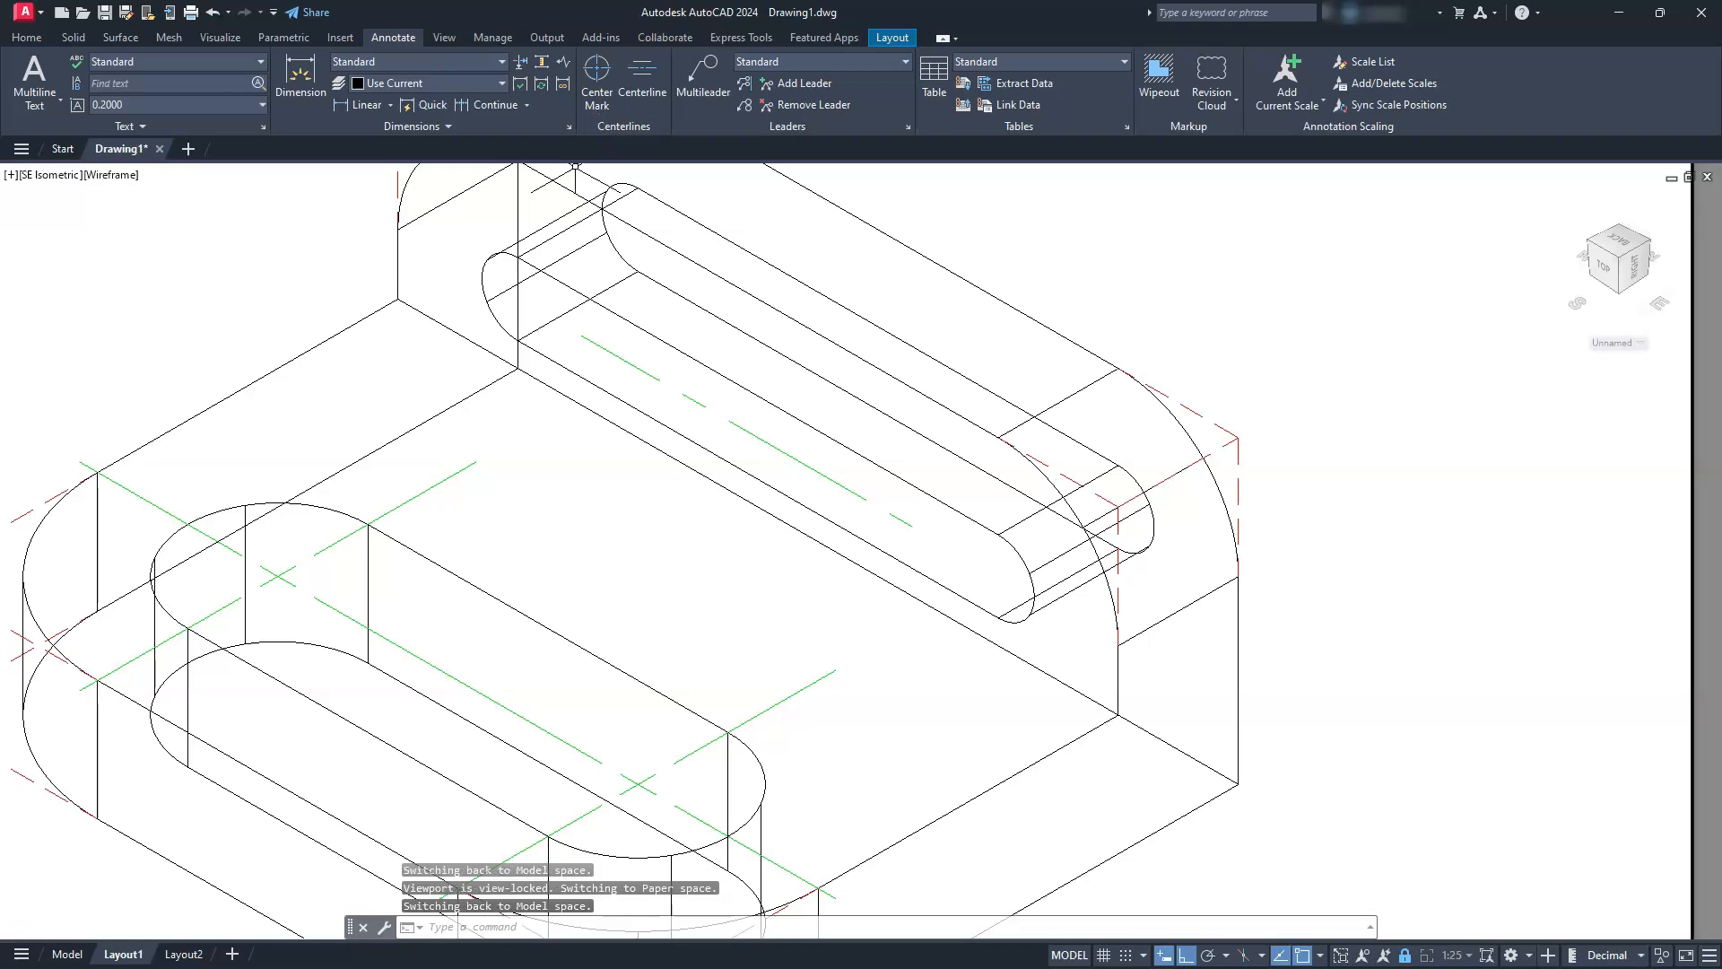
left_click(600, 69)
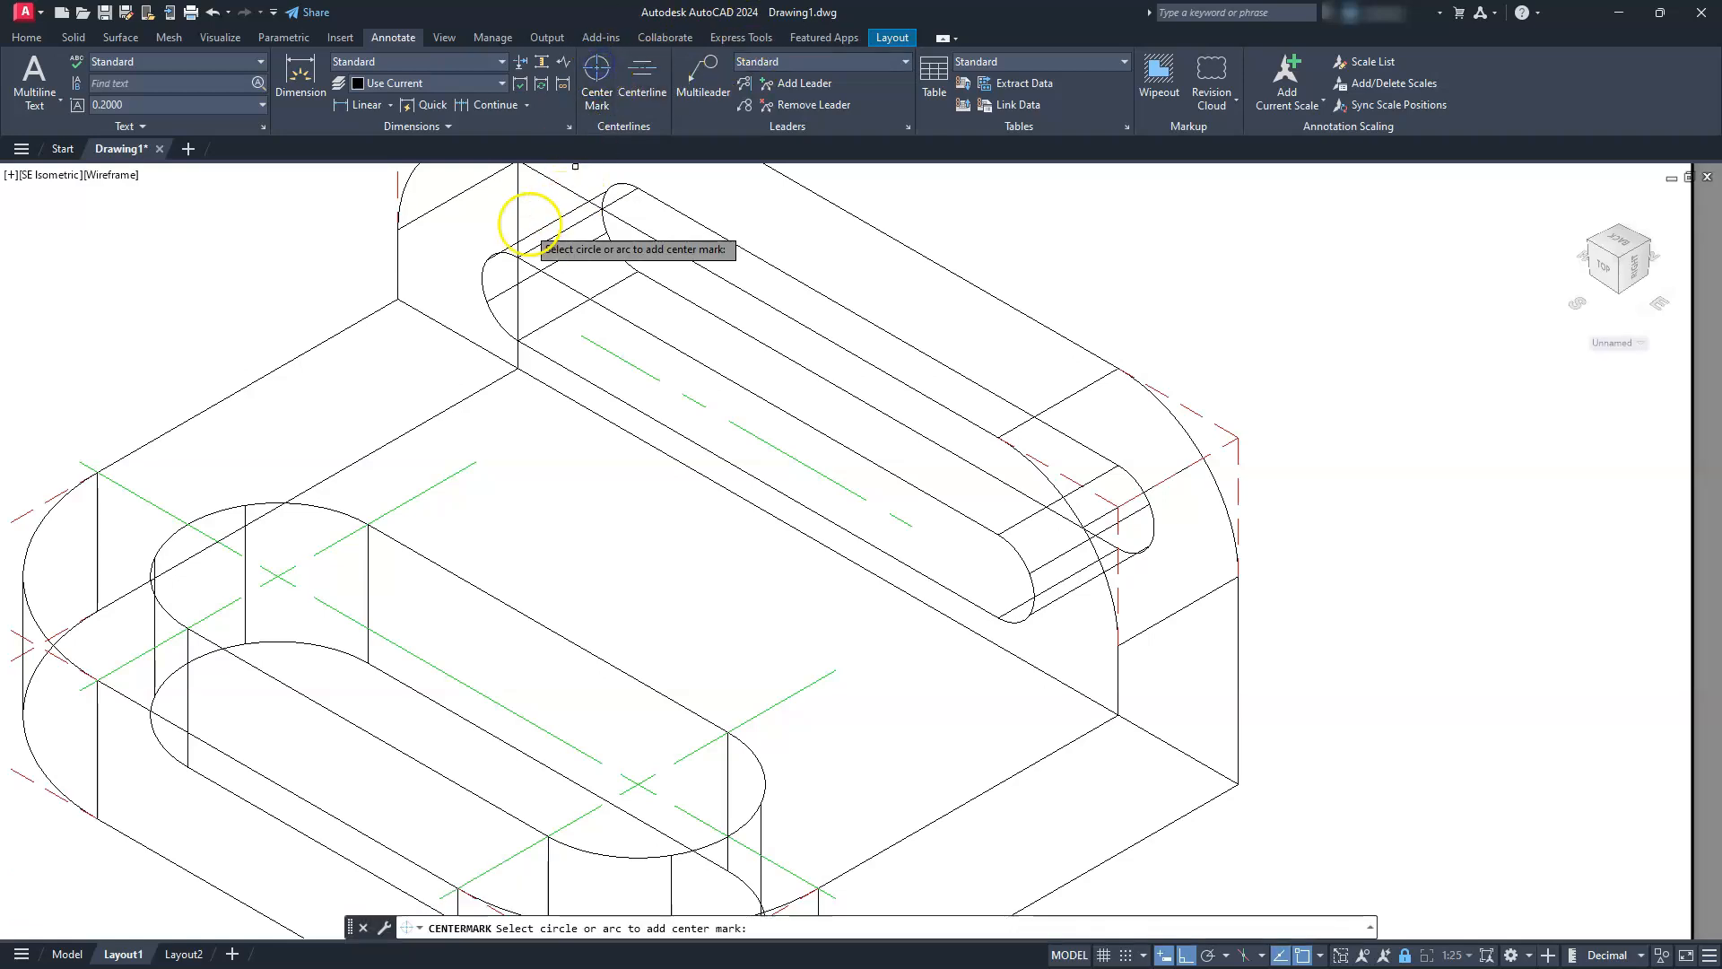
left_click(485, 285)
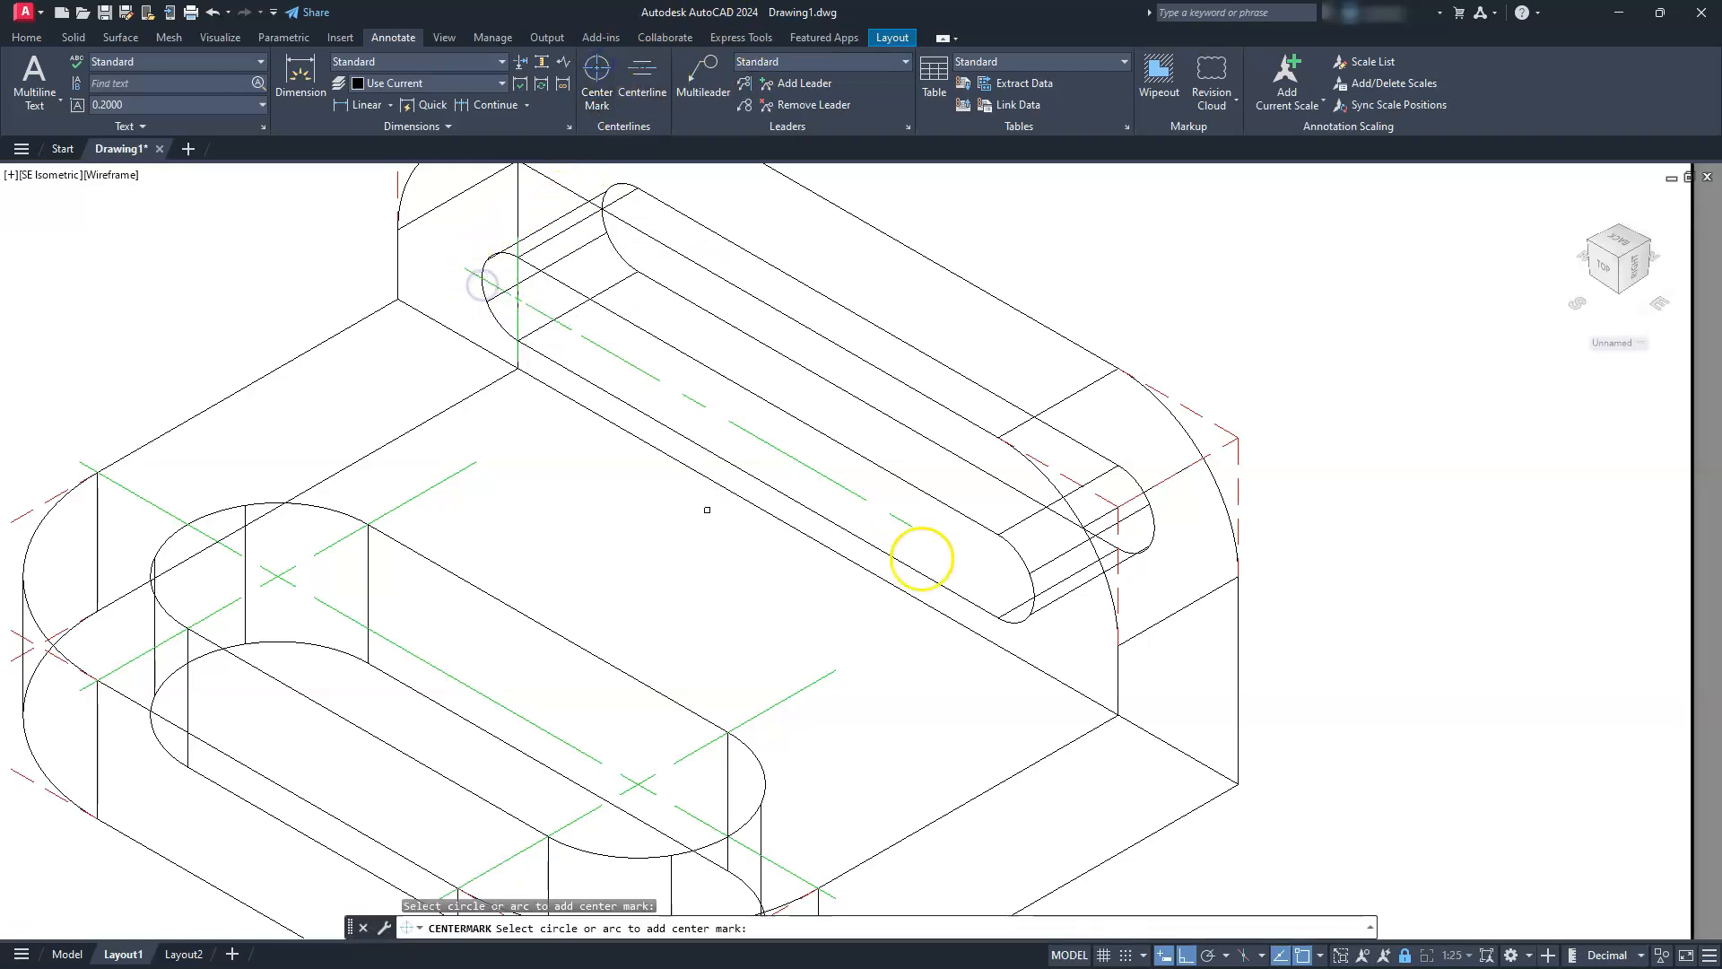
left_click(1029, 592)
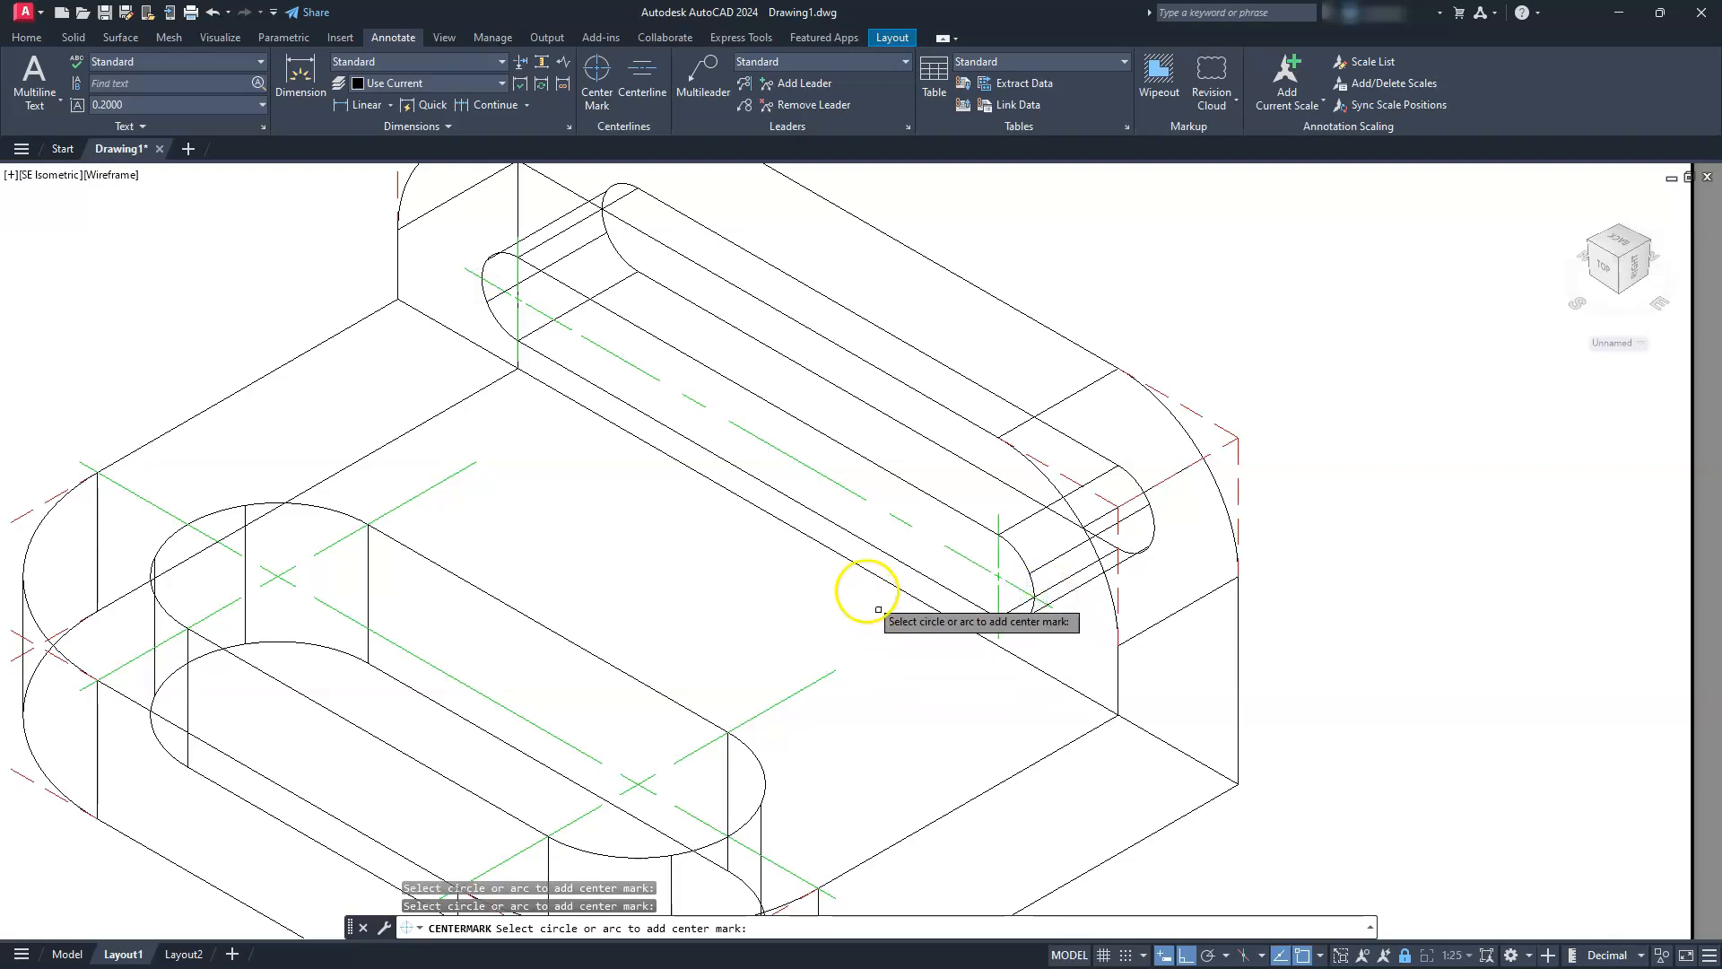
key("Escape")
key("Escape")
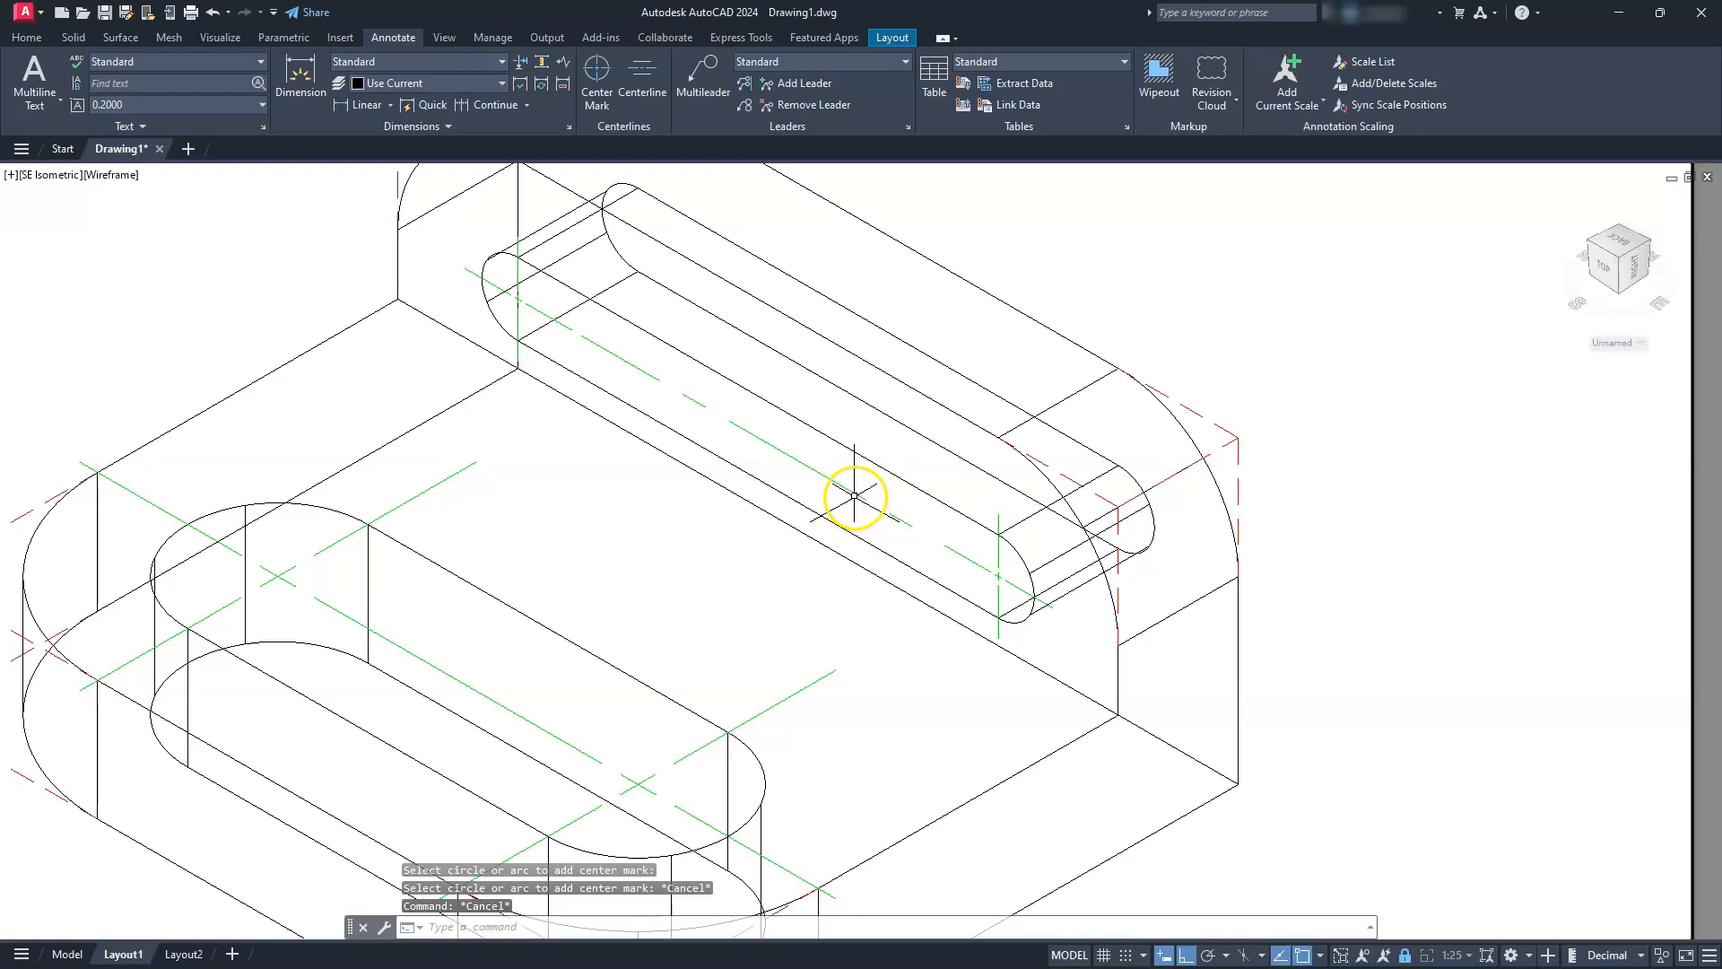
Replace the upright slot's centerline with a new one between the inner extension lines of the slot's two small center marks
left_click(854, 494)
key("Delete")
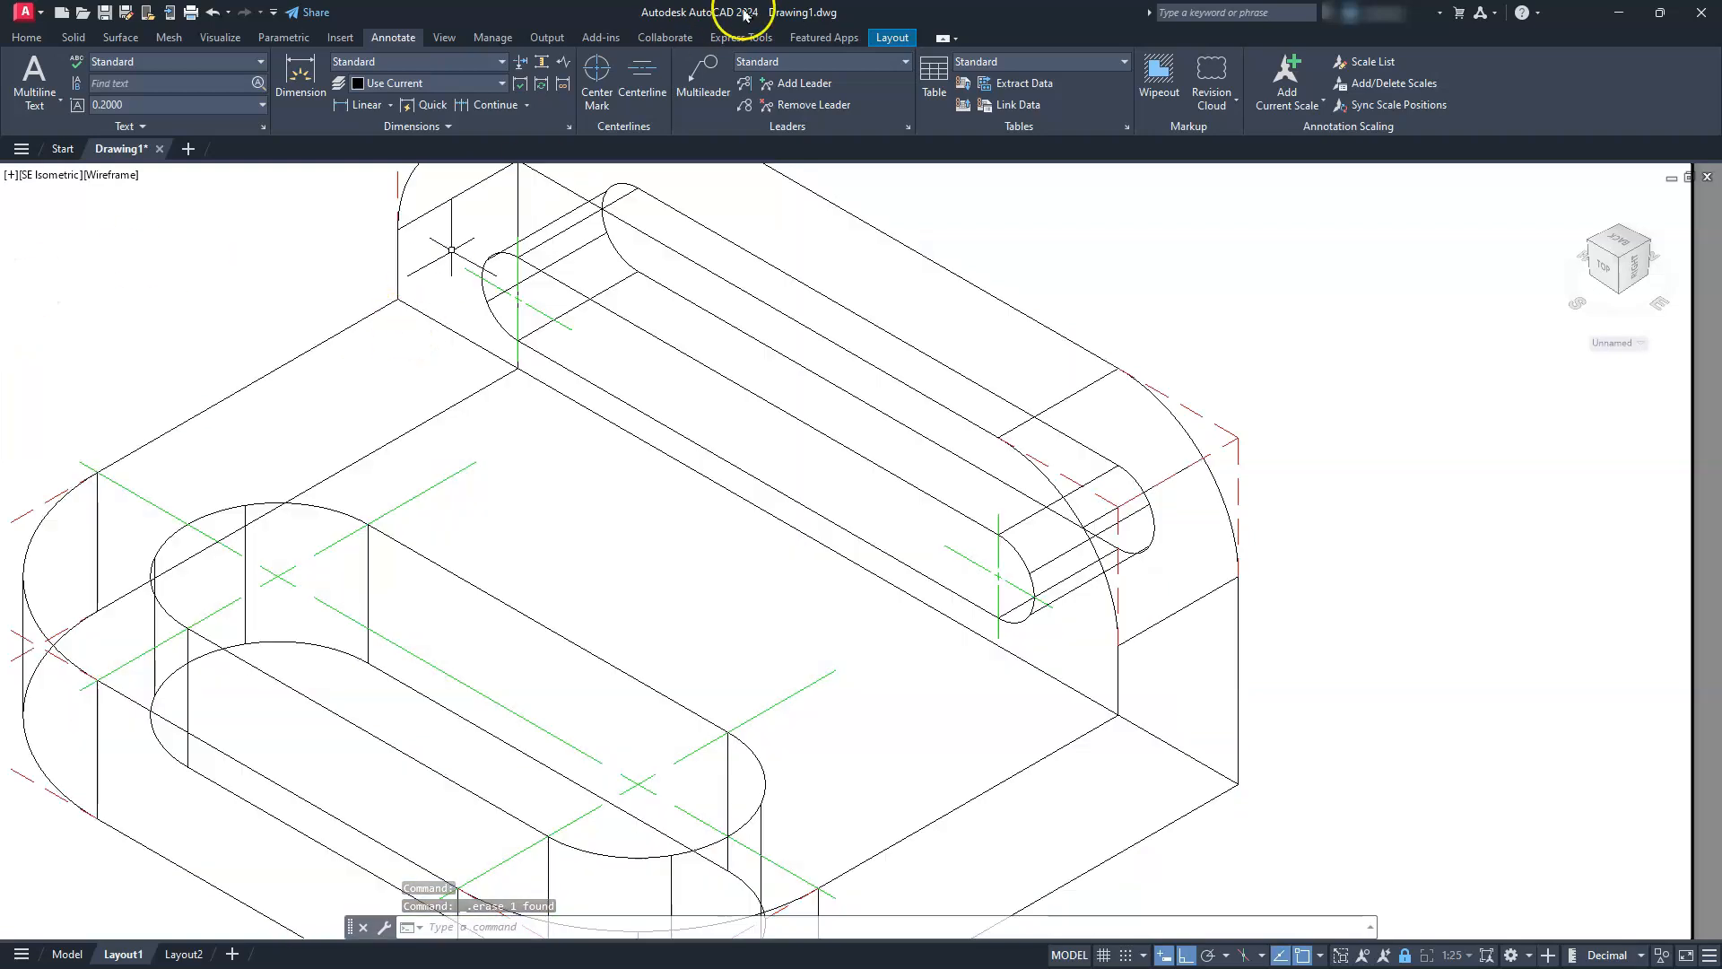
left_click(669, 71)
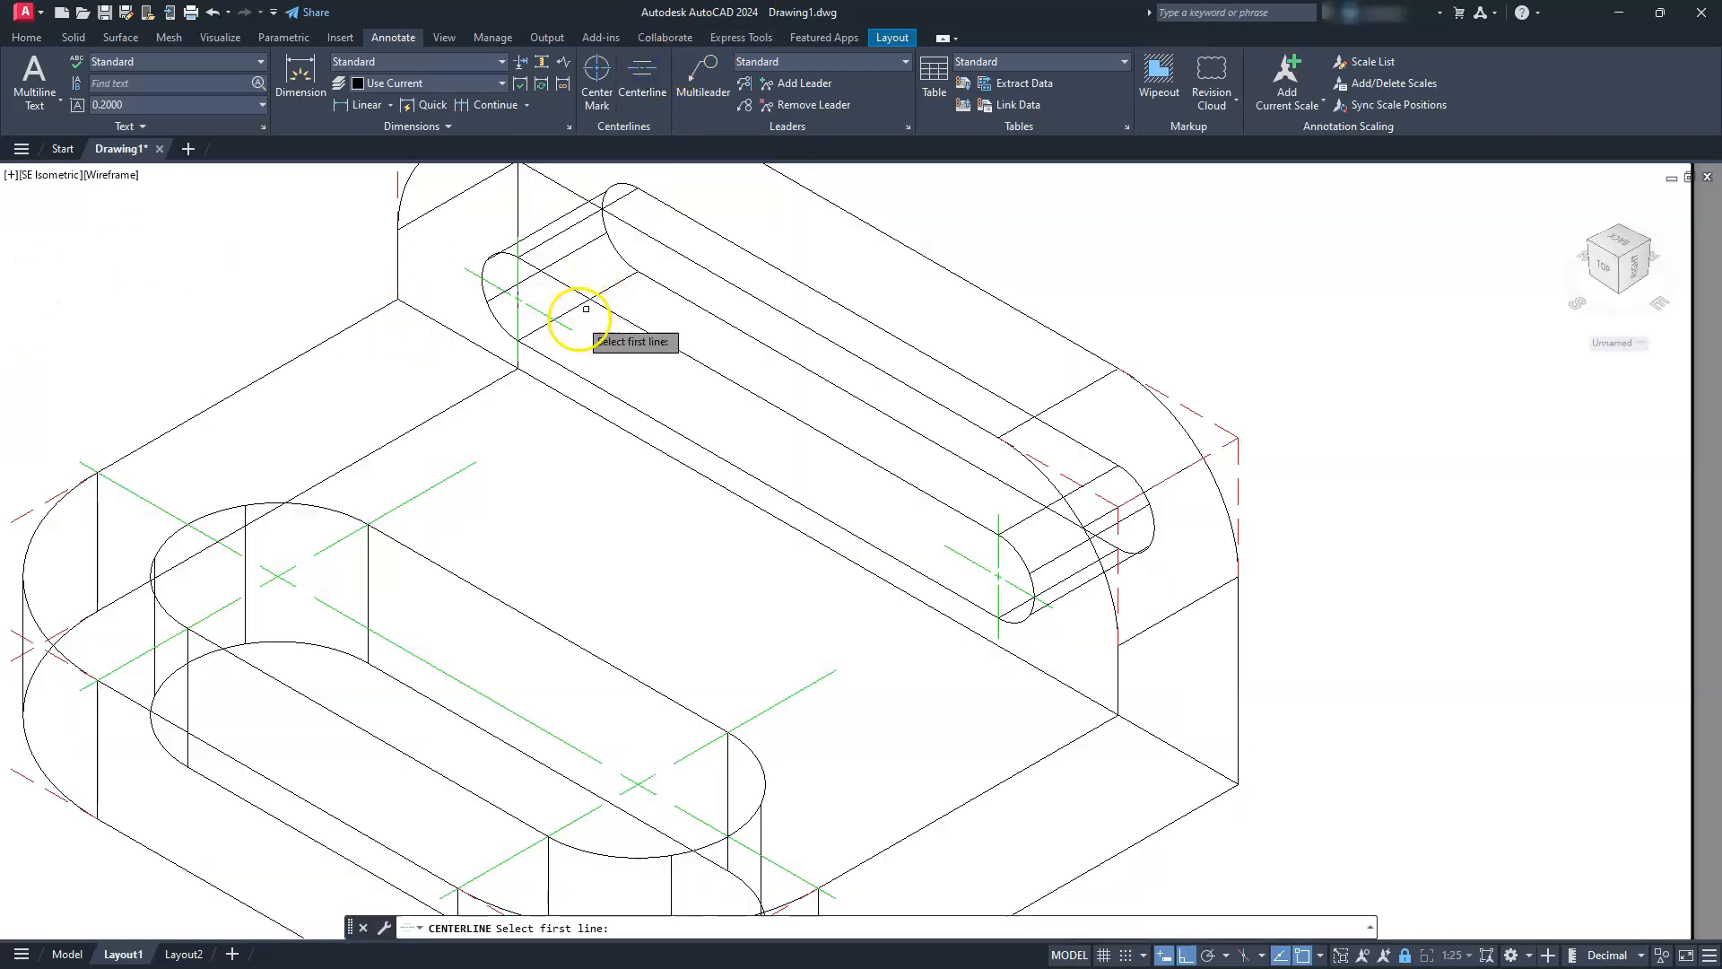
left_click(560, 322)
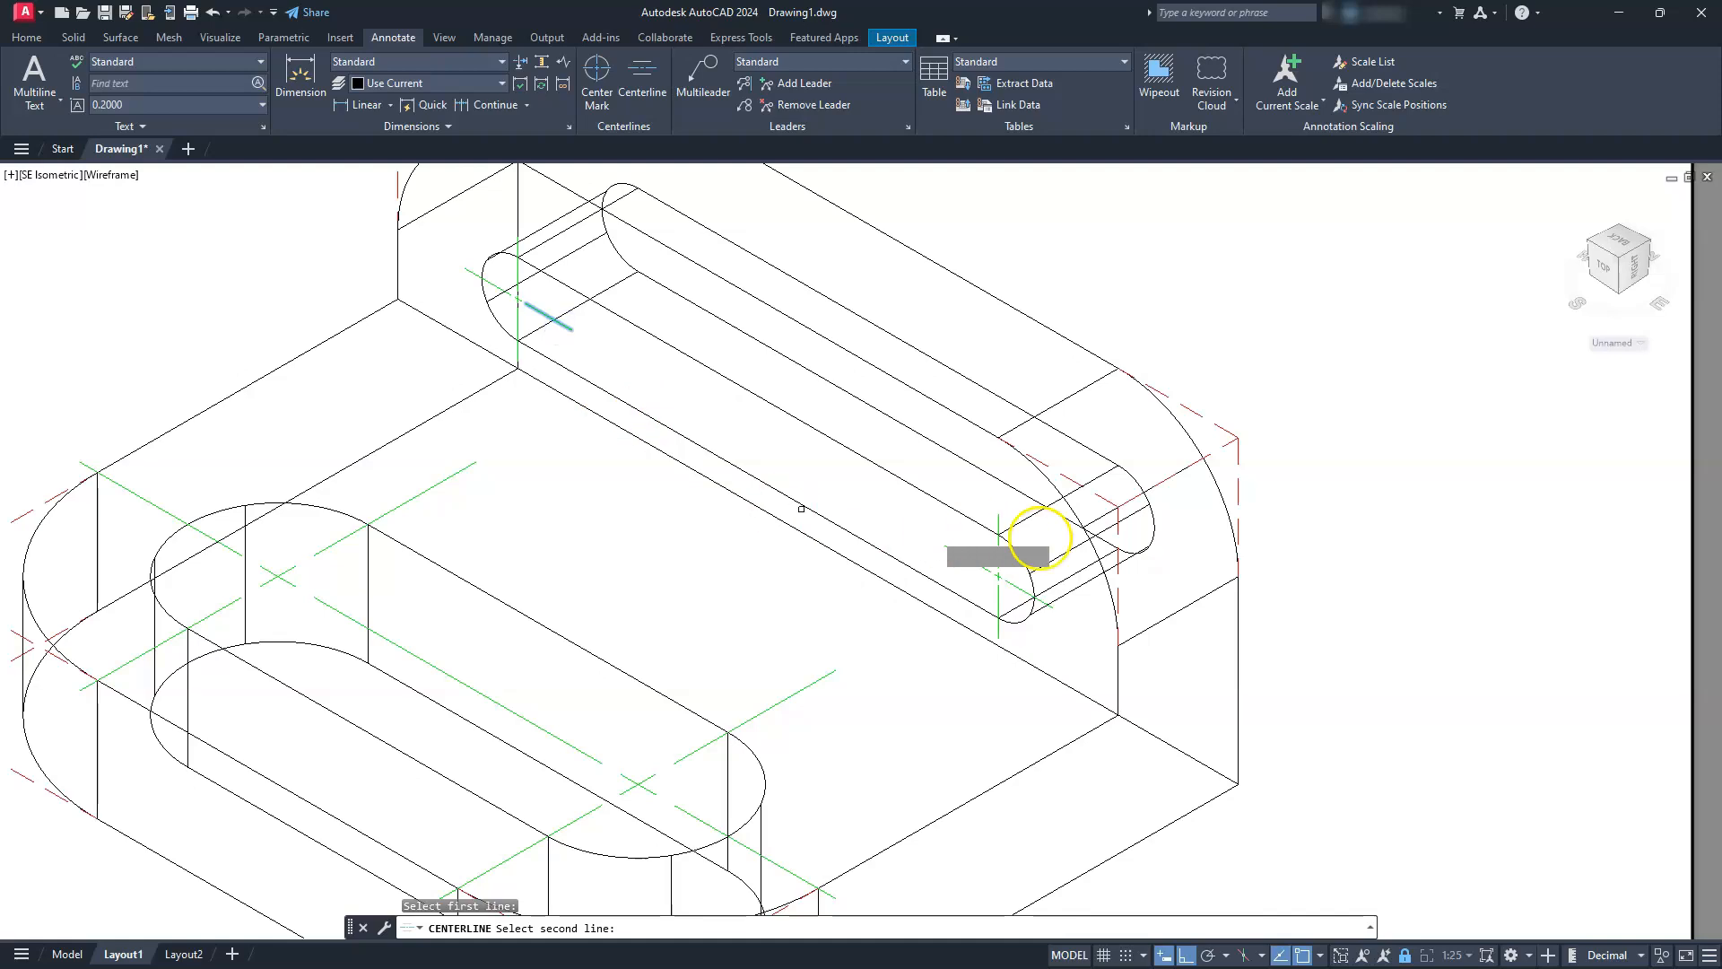
left_click(968, 560)
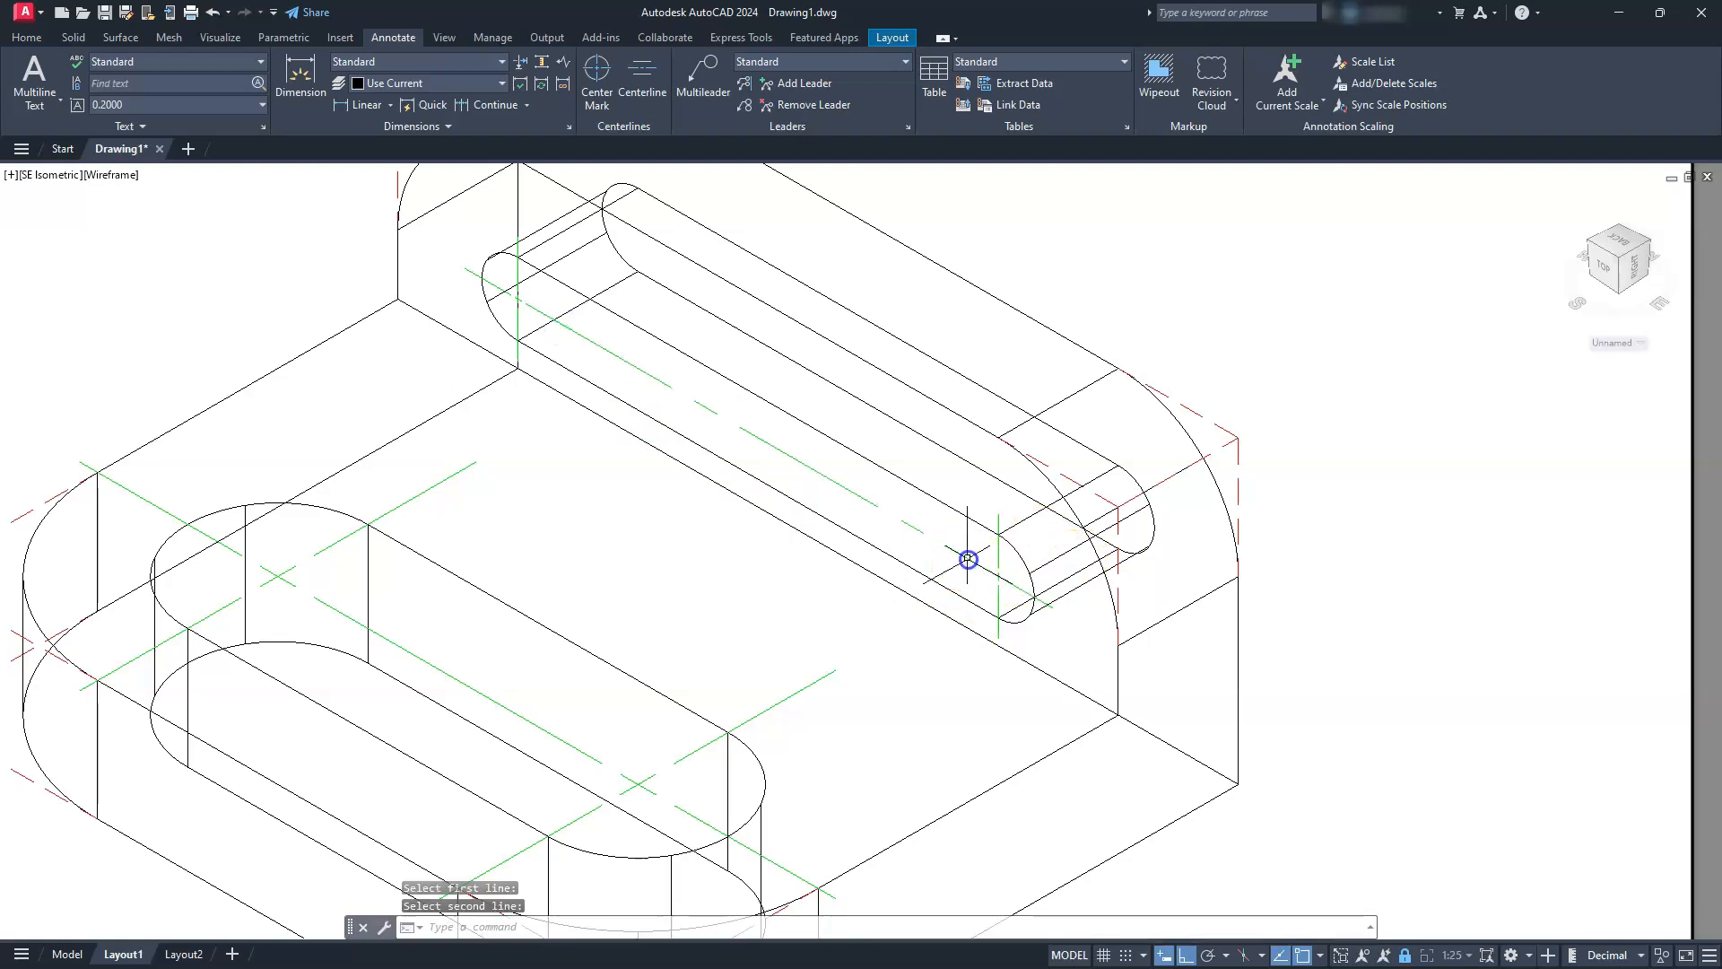
scroll(962, 535, "down", 4)
key("Escape")
Delete the dashed line running back from the lower outer corner at the base's left rounded corner
middle_click_drag(828, 608, 833, 543)
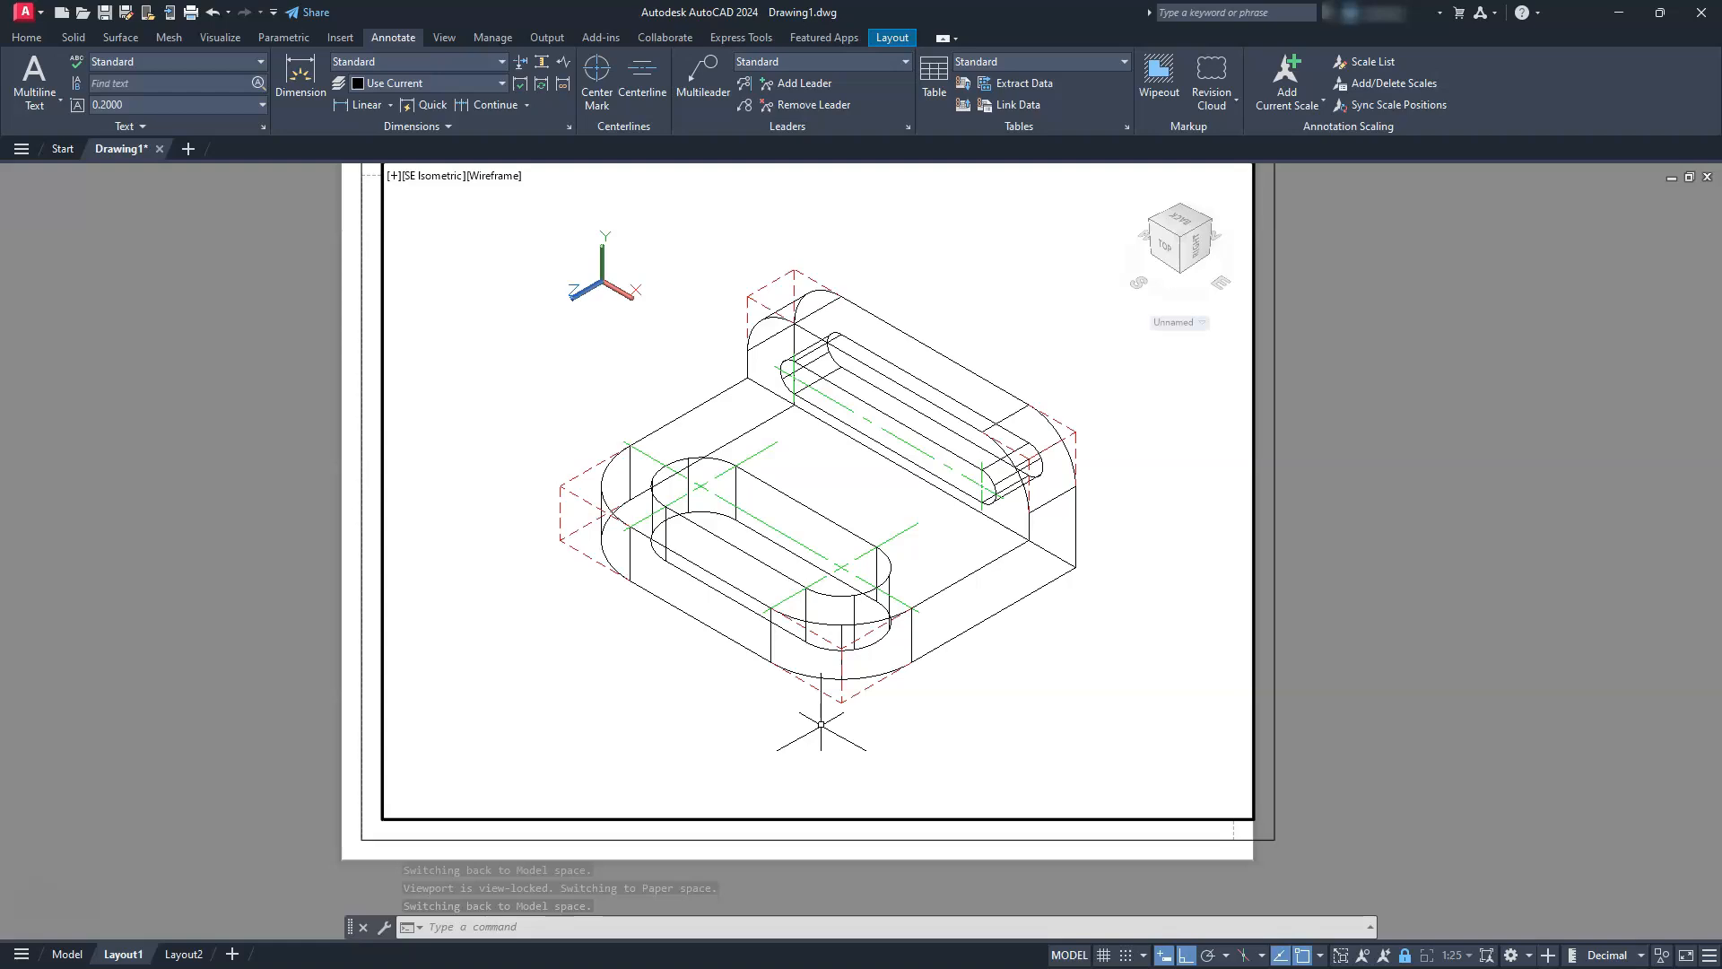
left_click(577, 531)
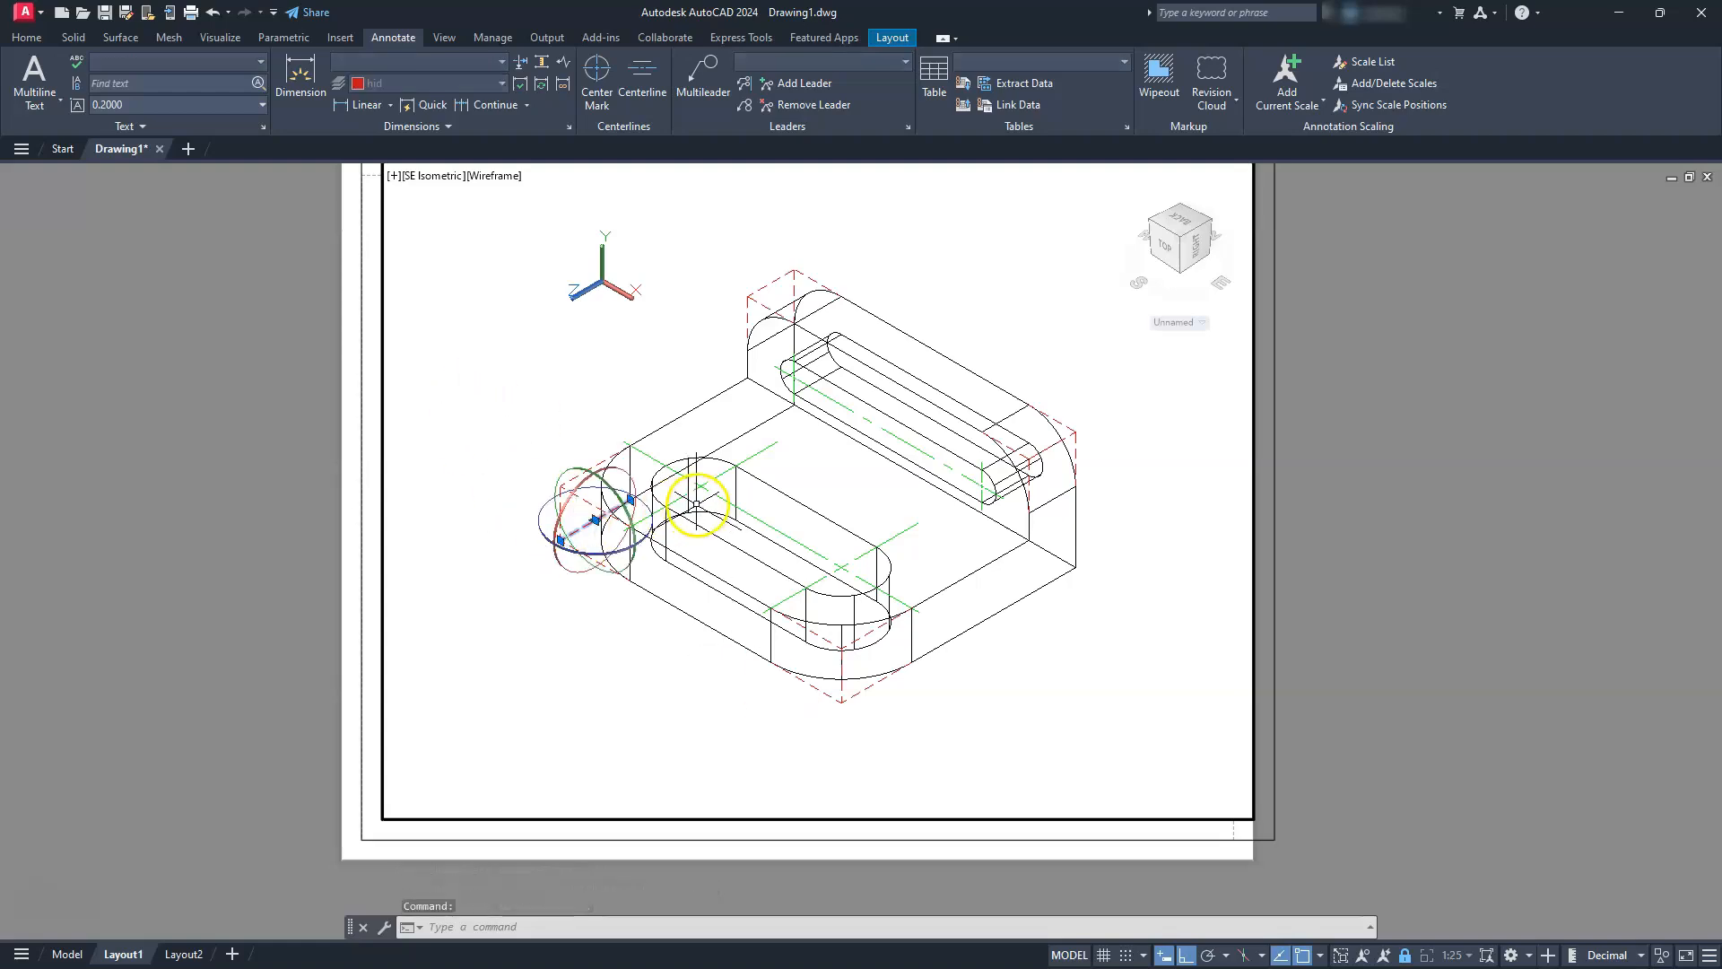
key("Delete")
left_click(794, 288)
key("Escape")
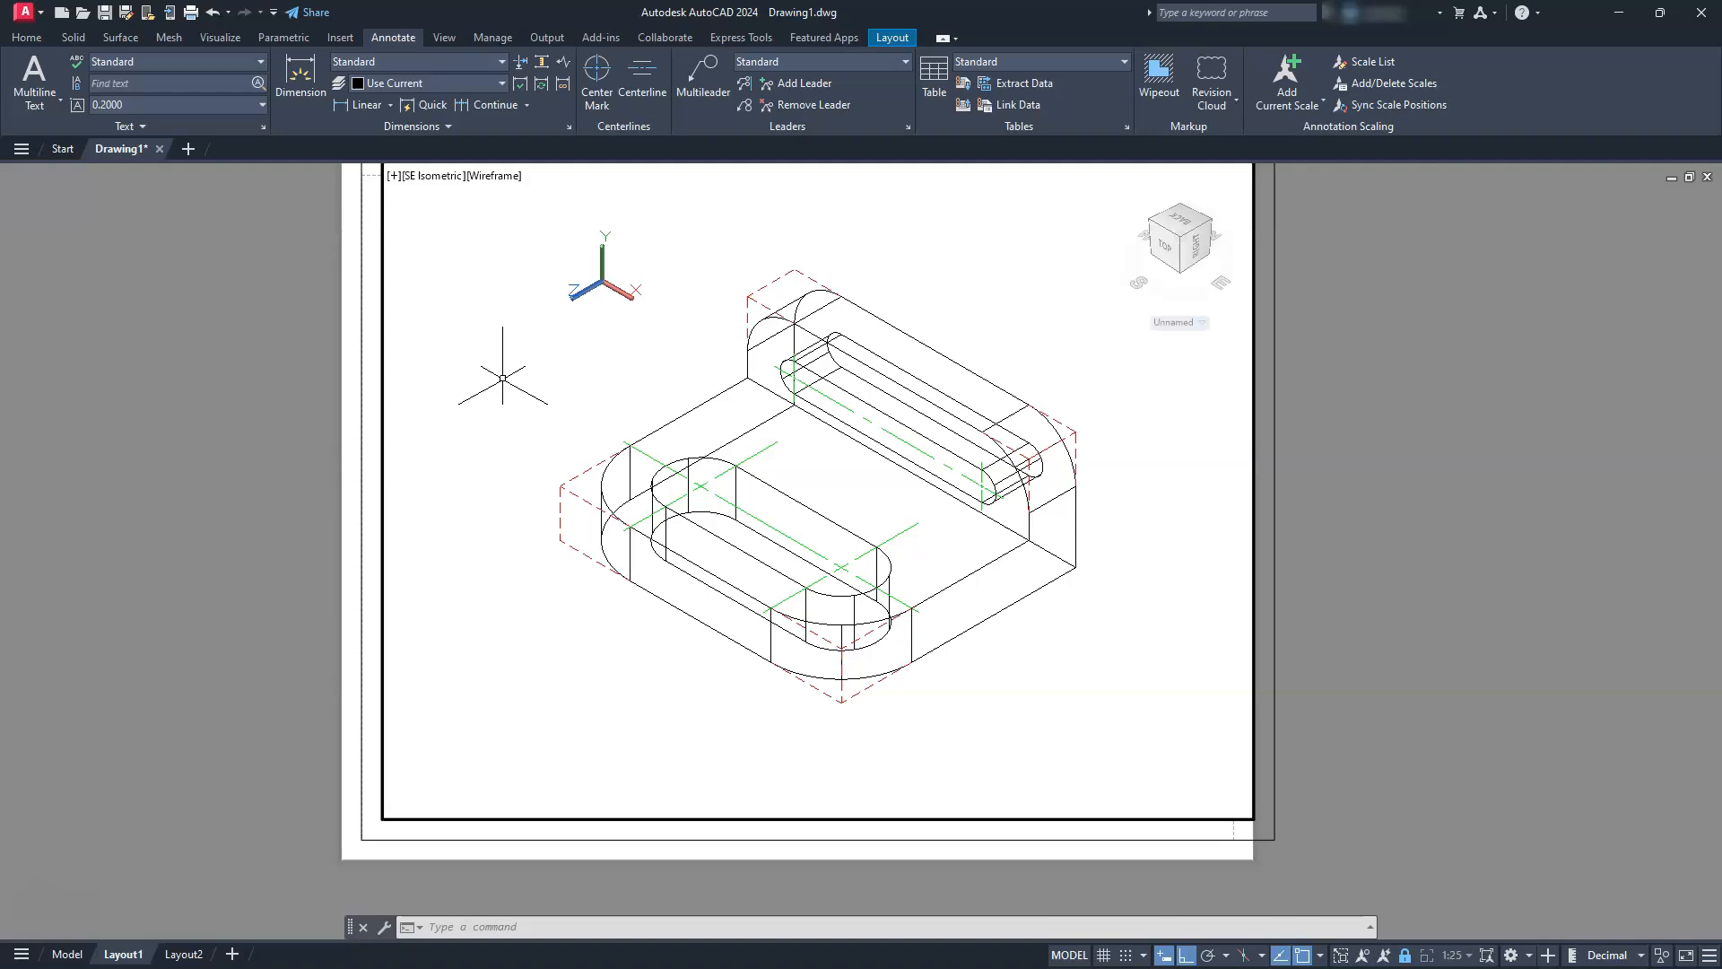
Set the layer for new dimensions to dim
left_click(466, 83)
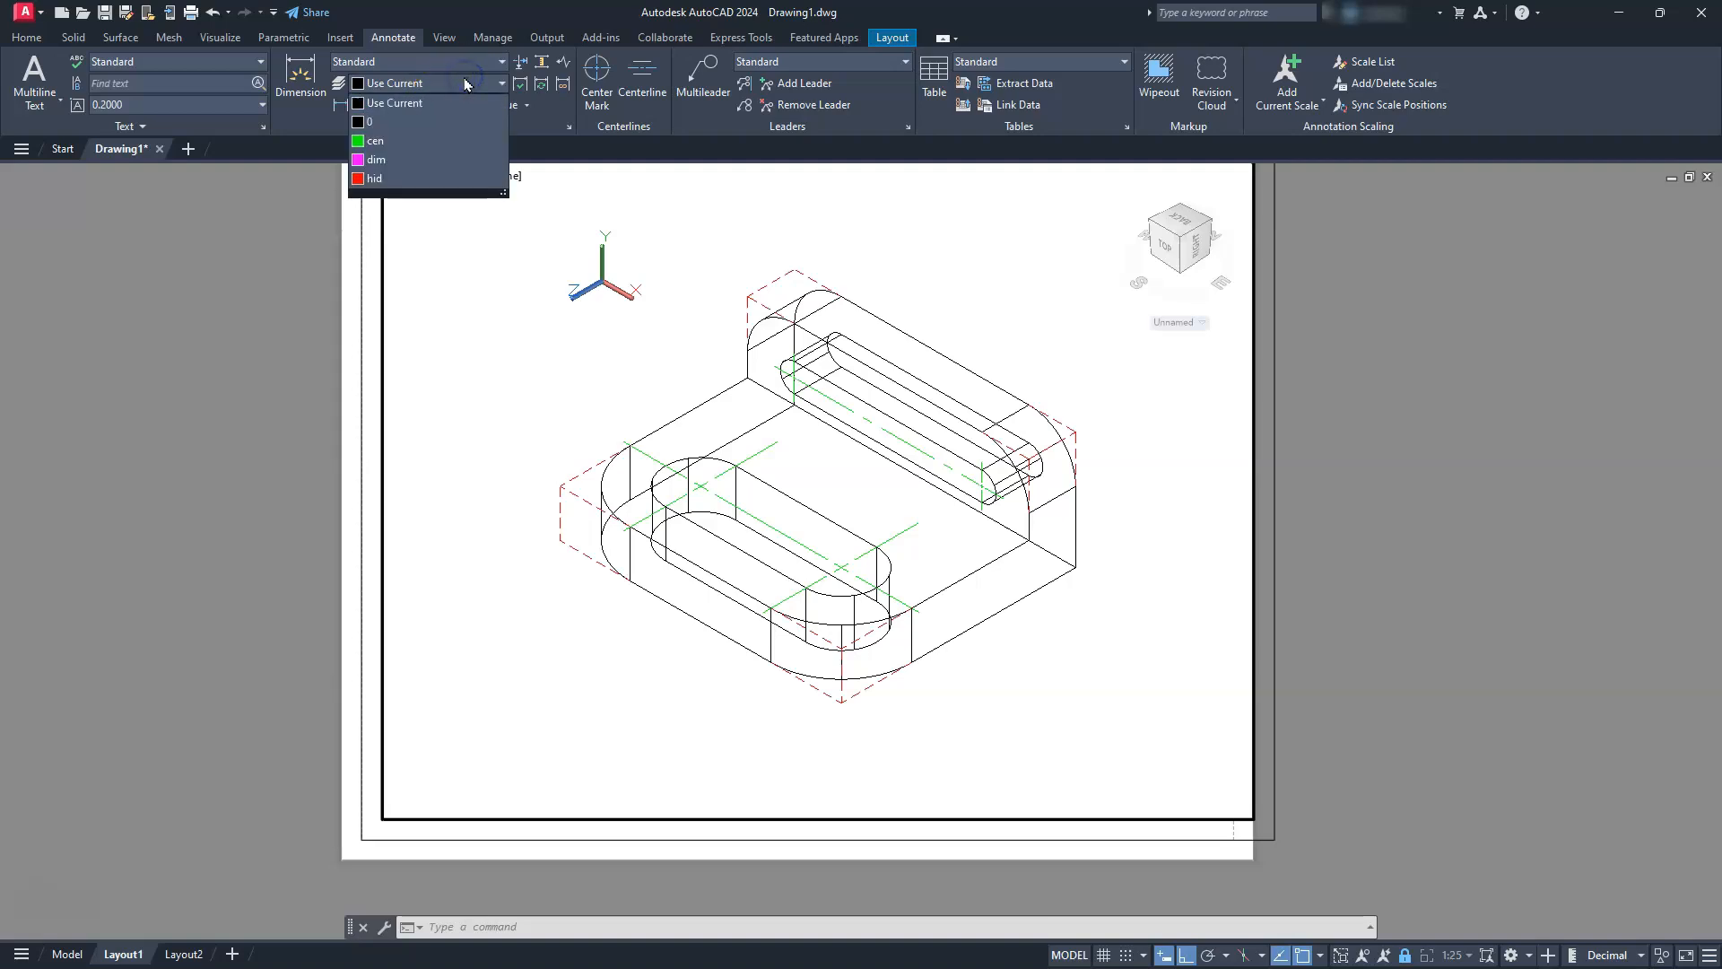
left_click(405, 167)
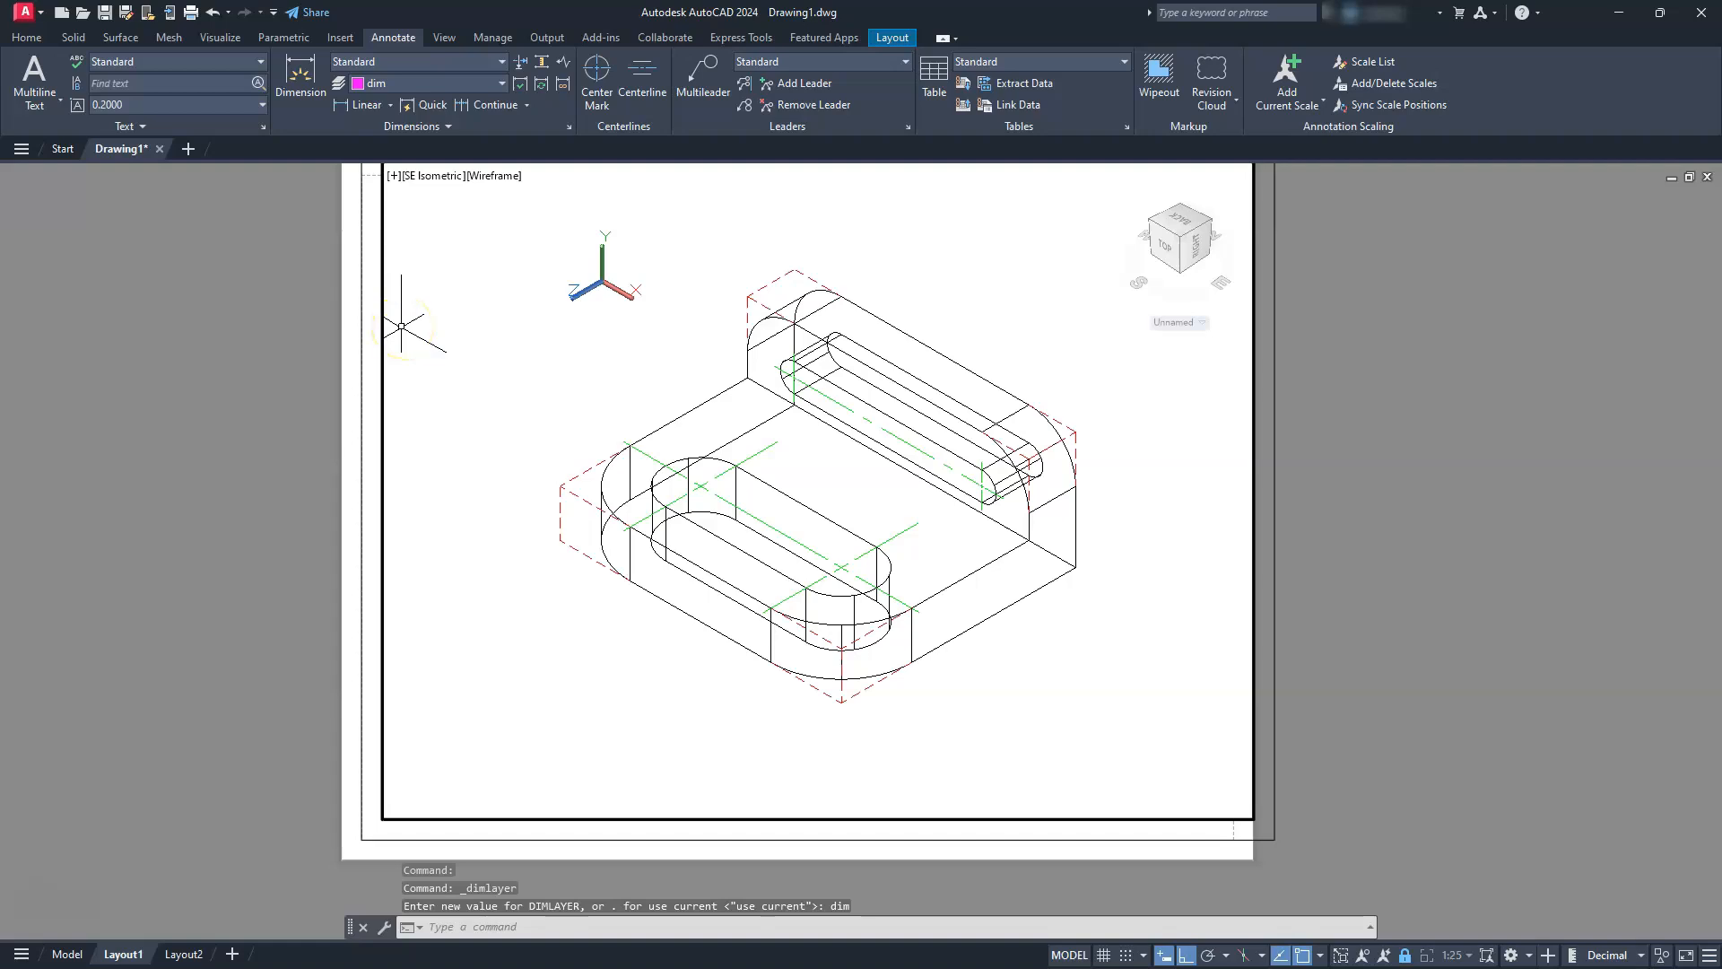
middle_click_drag(676, 595, 629, 576)
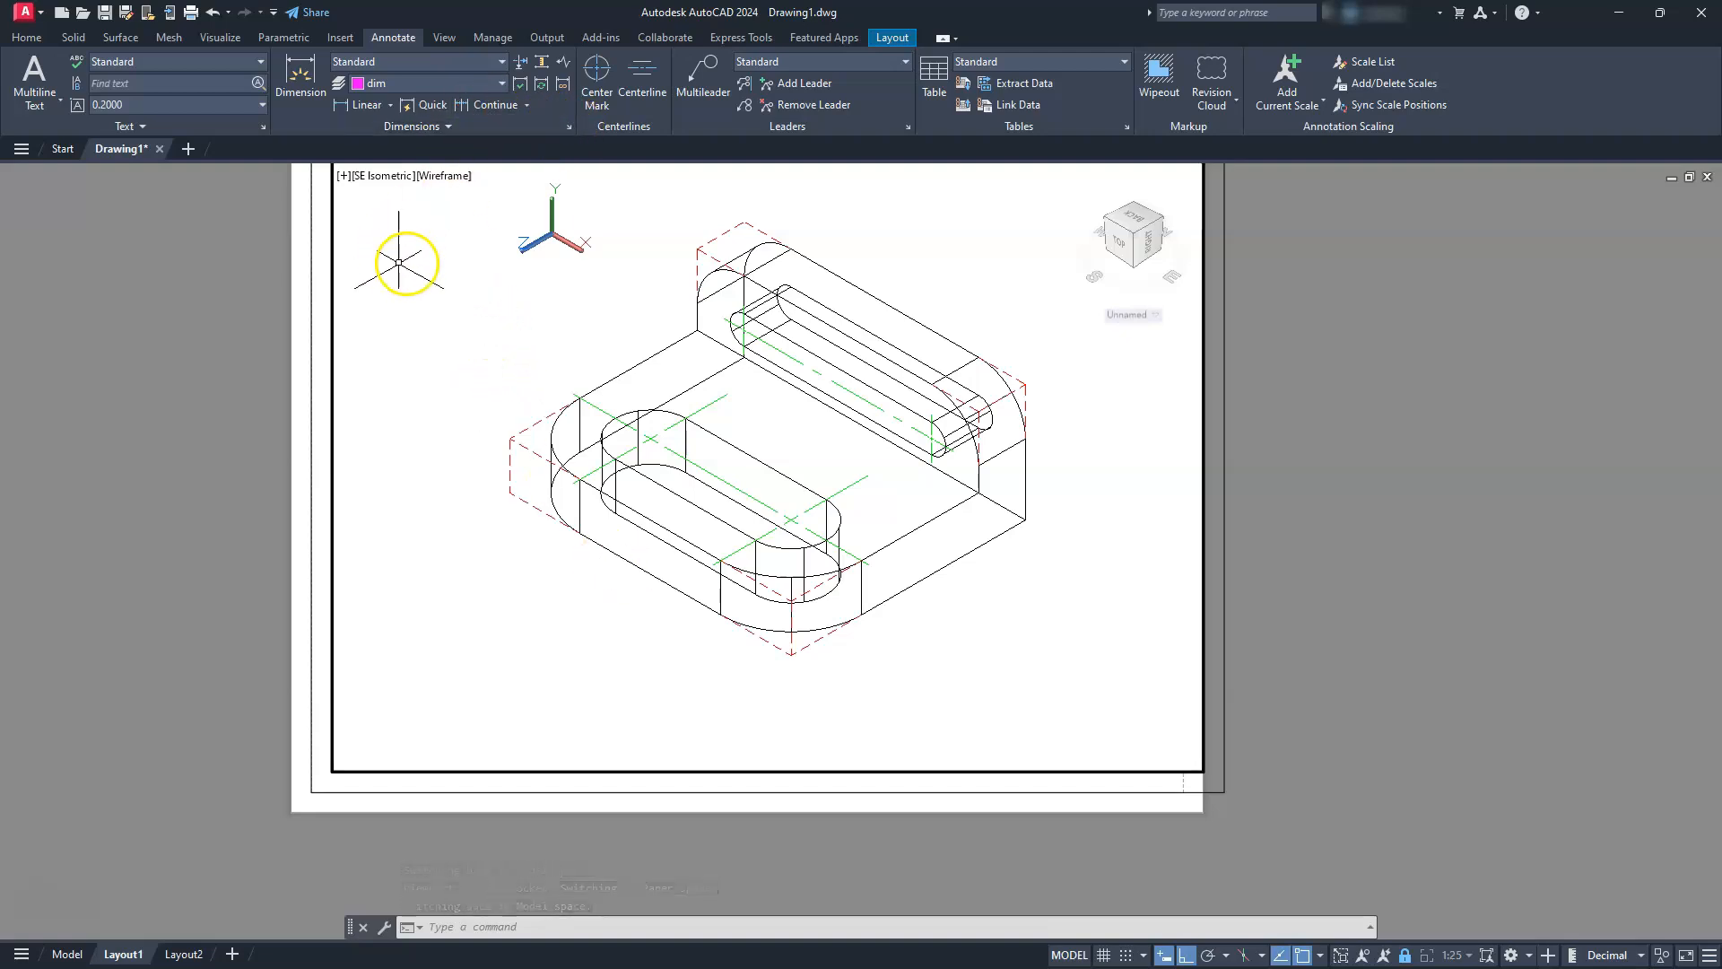
Make Annotative the current dimension style and set its text height to 0.125
left_click(569, 130)
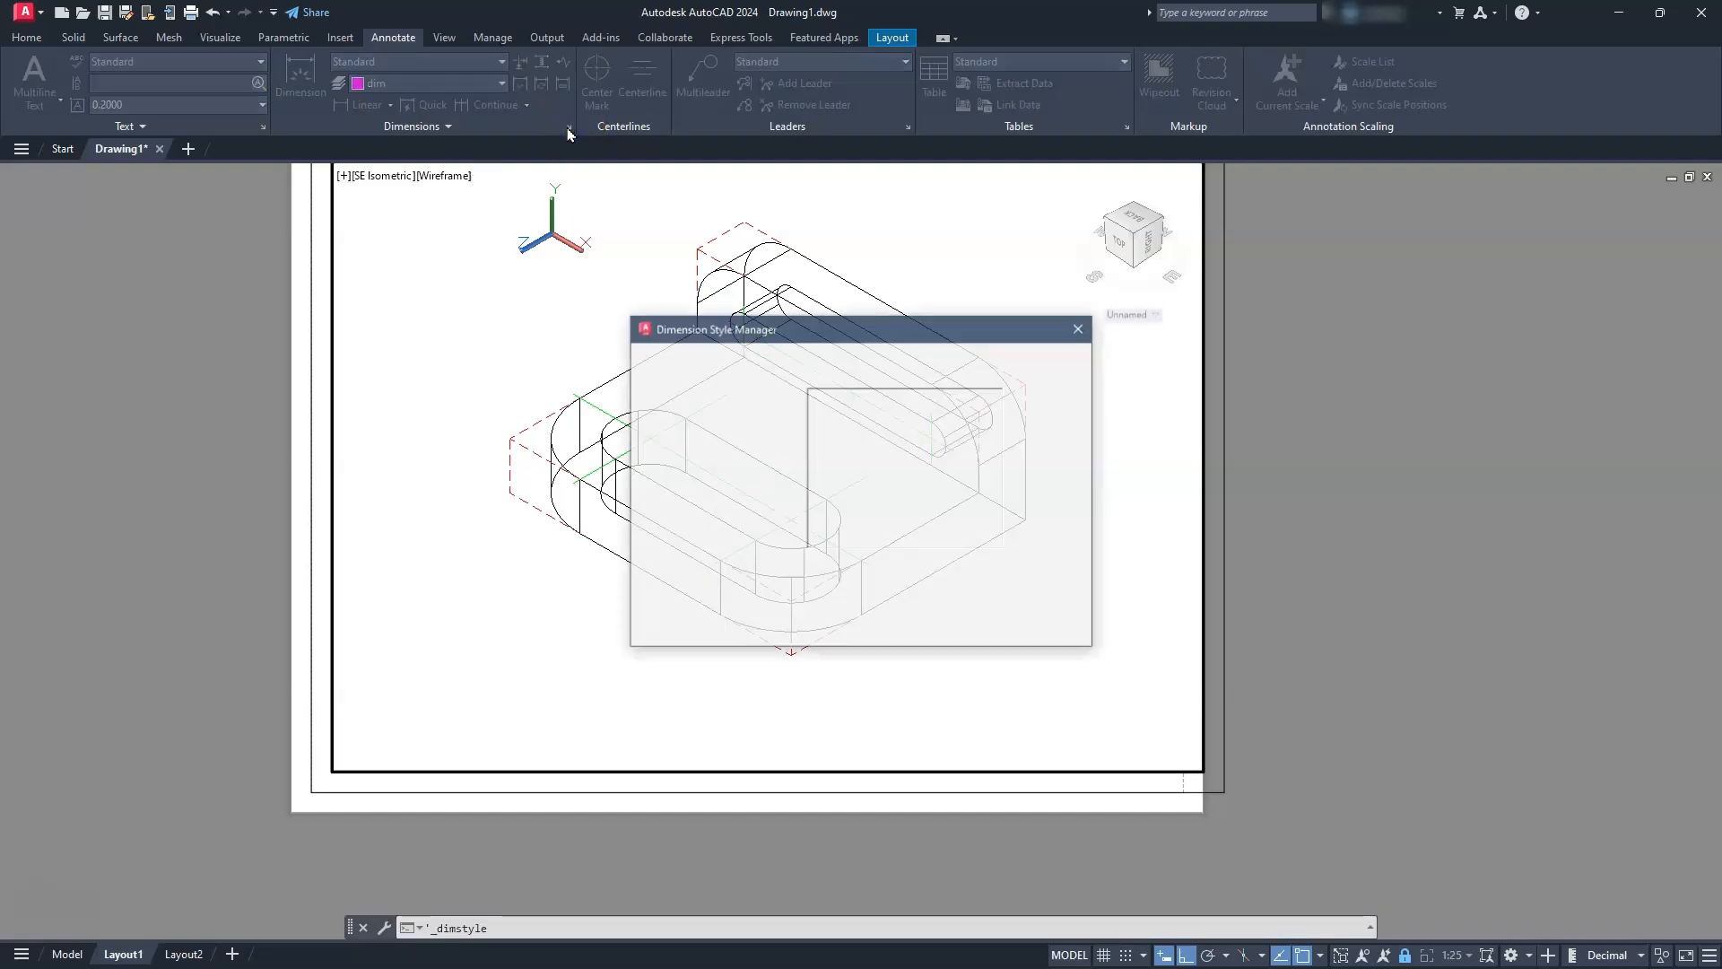
double_click(681, 396)
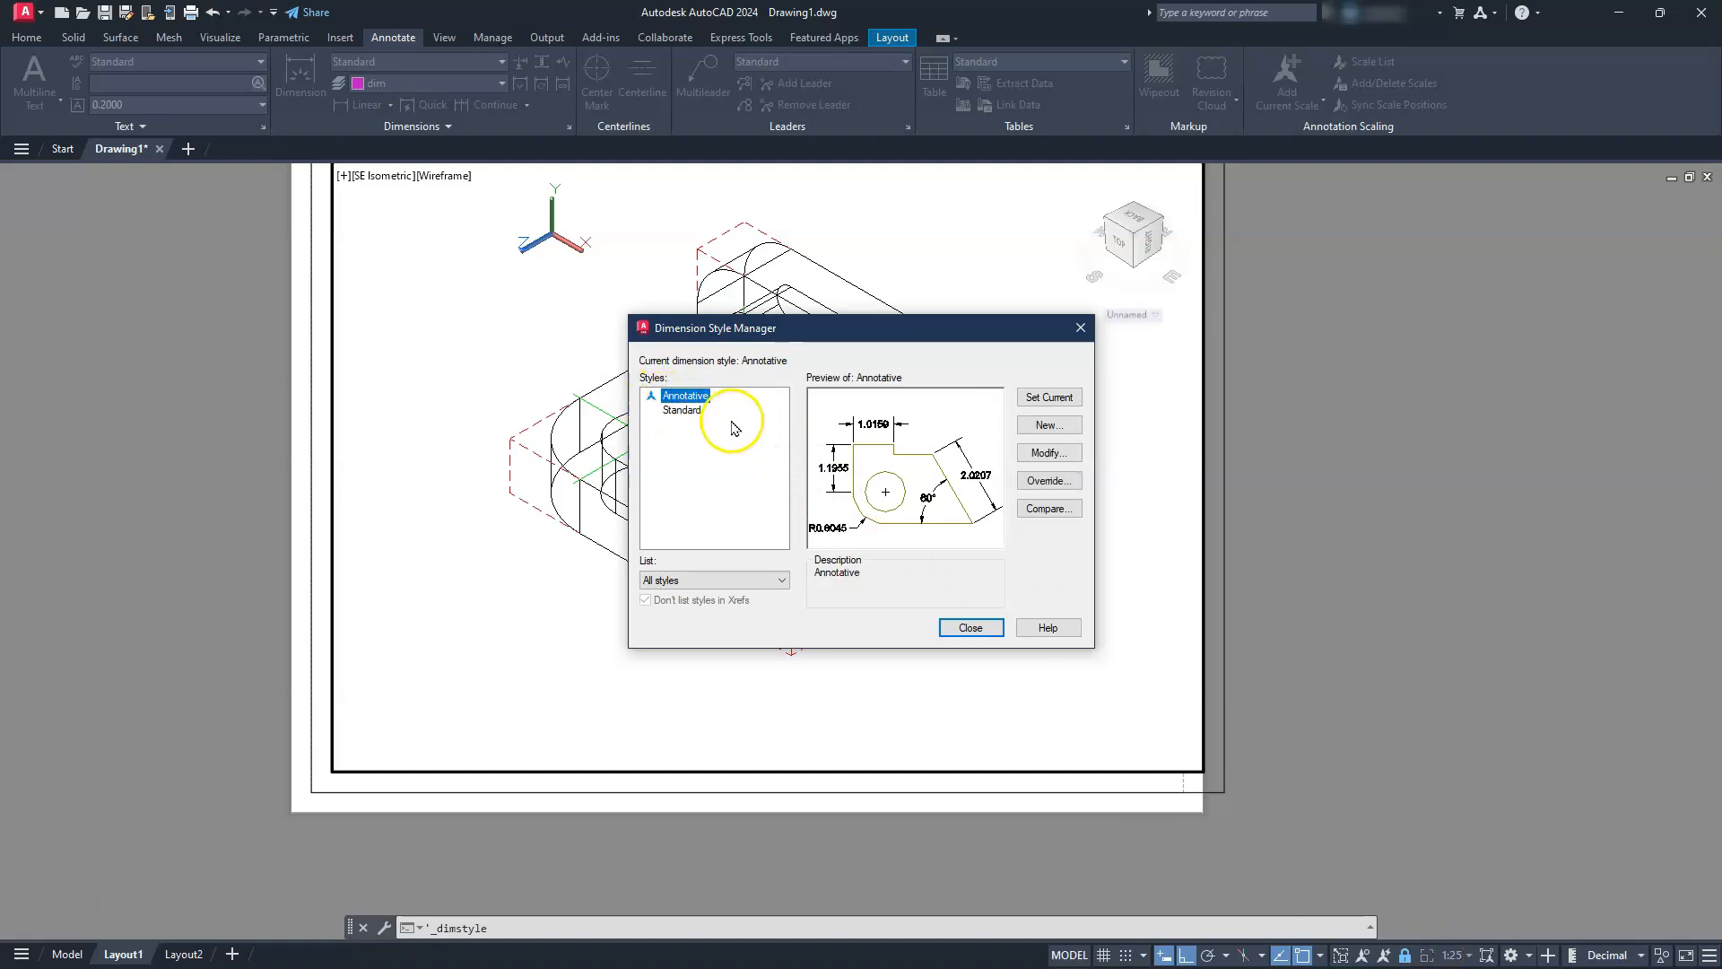
left_click(1067, 460)
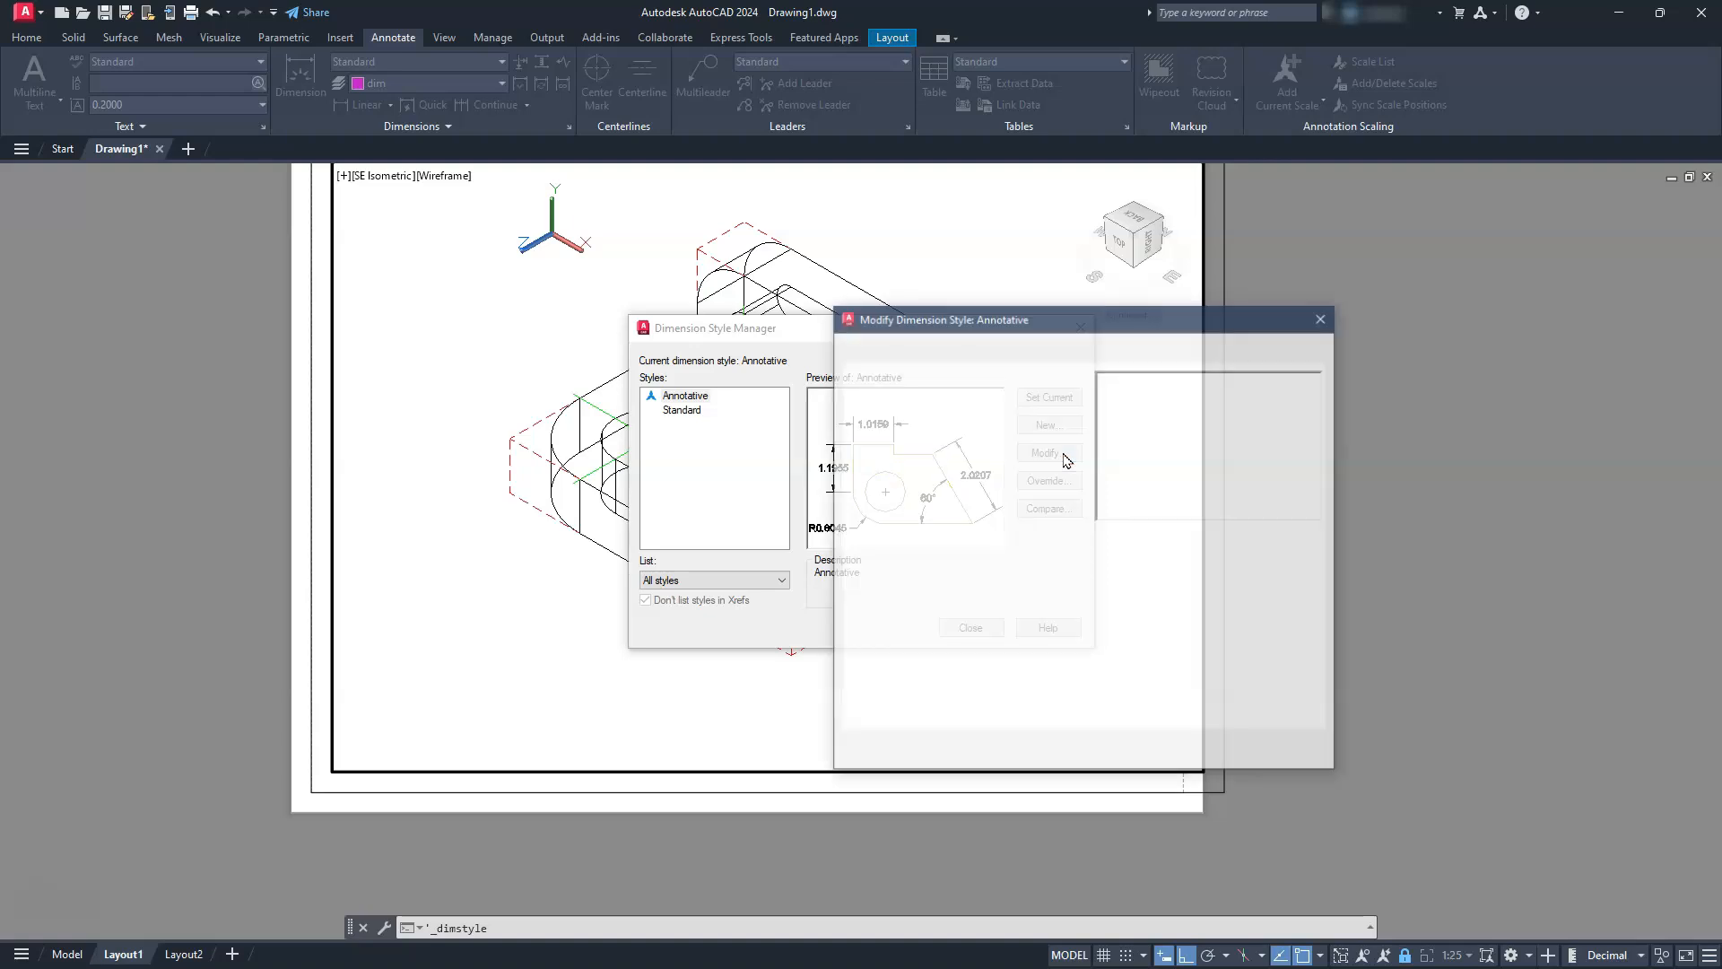
left_click(1076, 350)
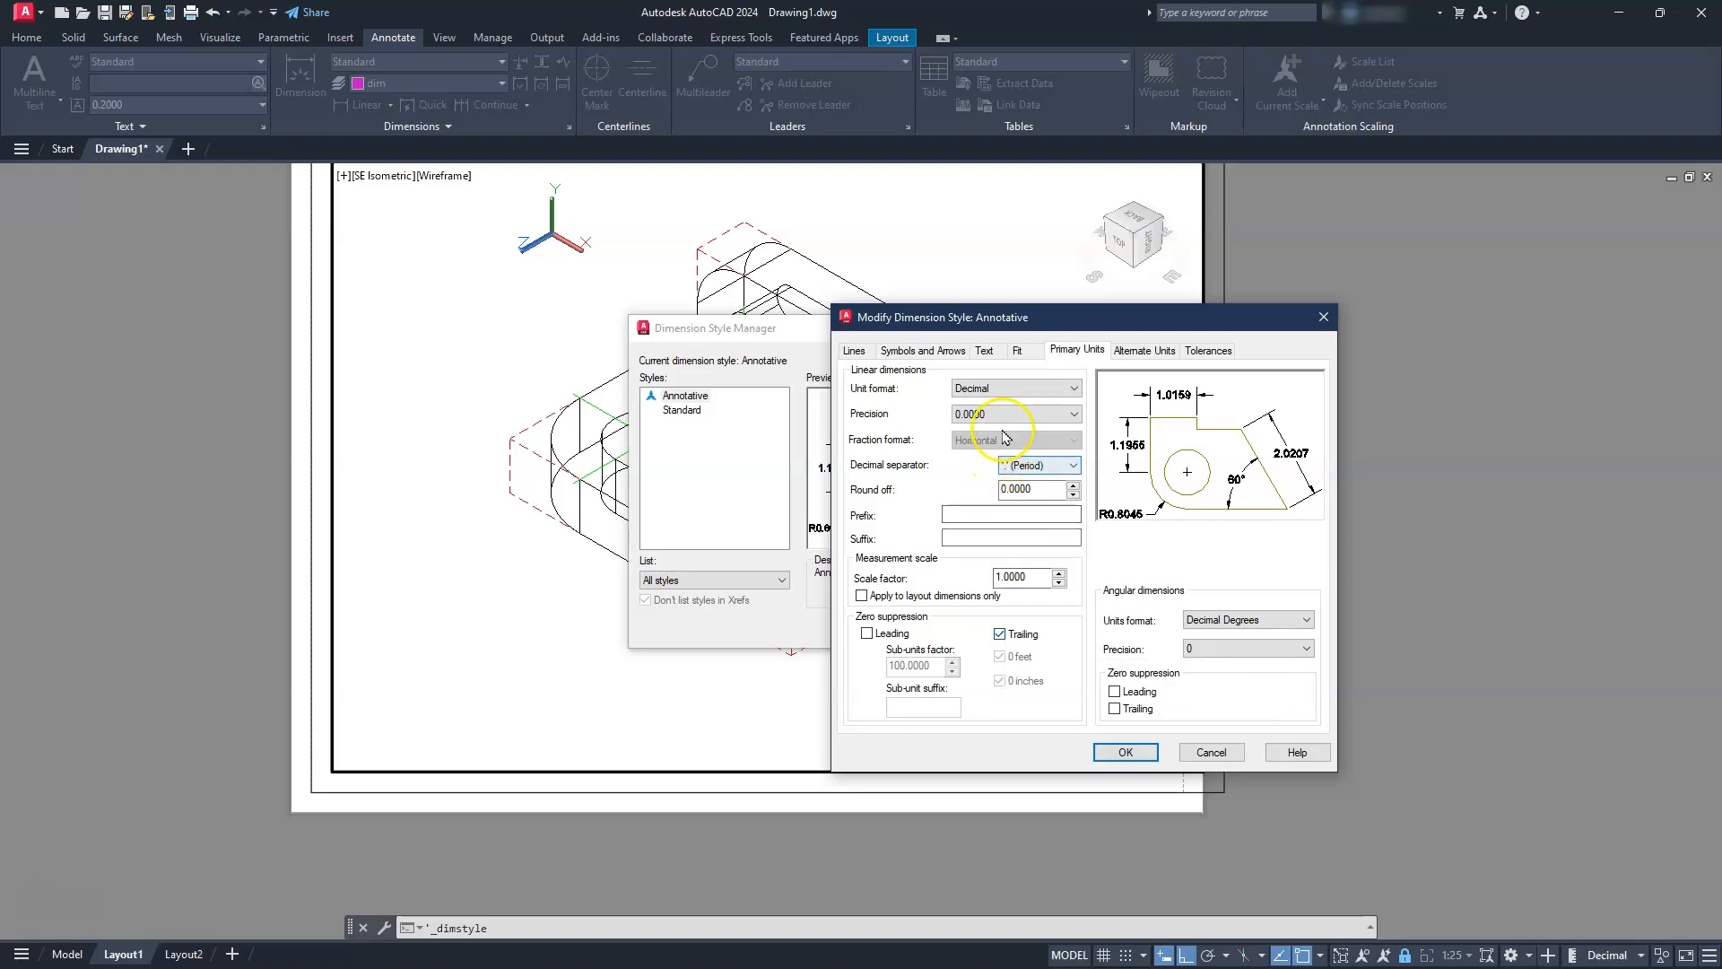
left_click(1016, 351)
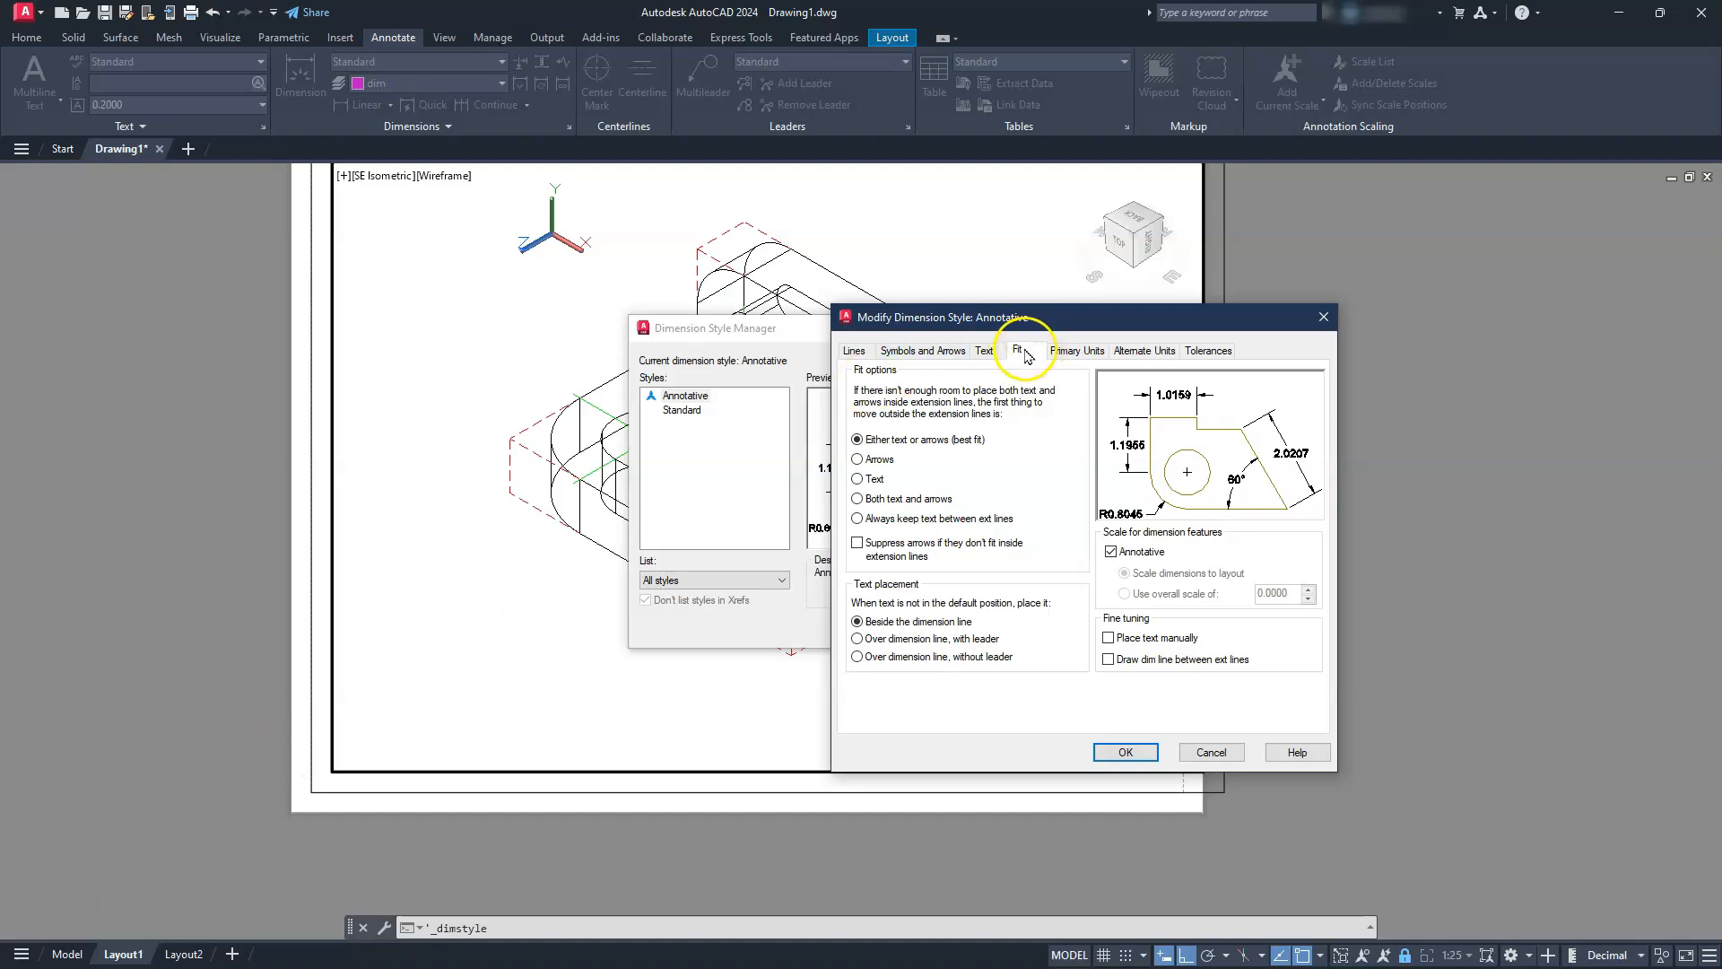
left_click(984, 350)
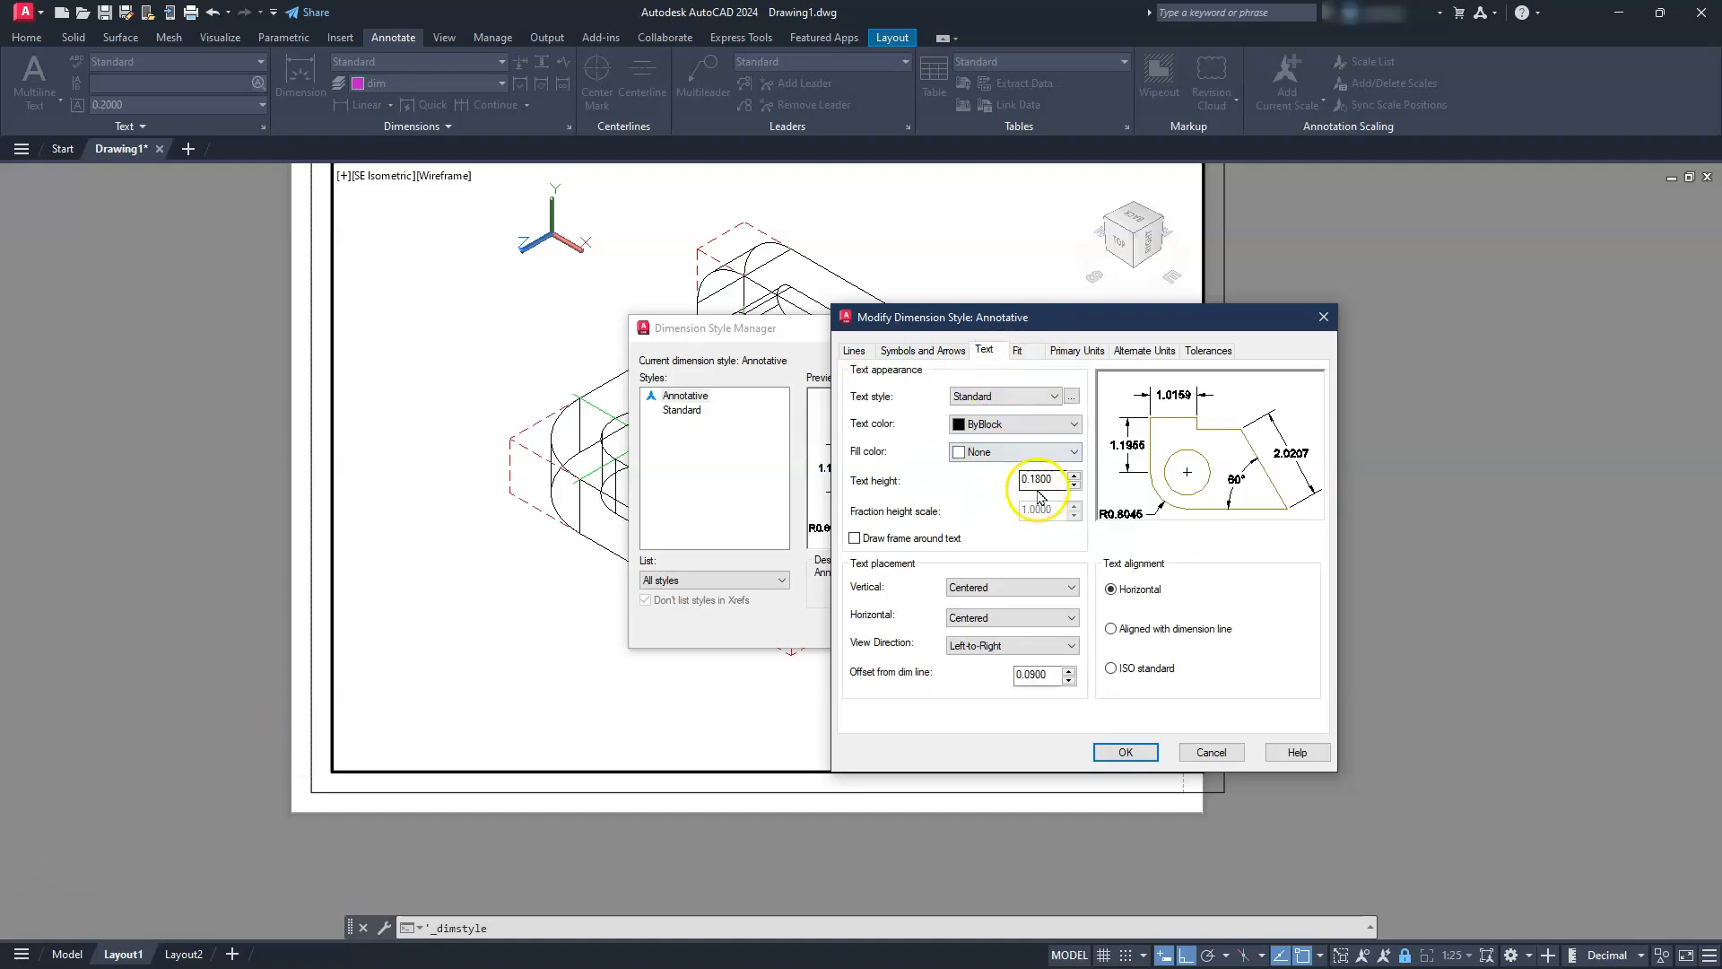
type(".125")
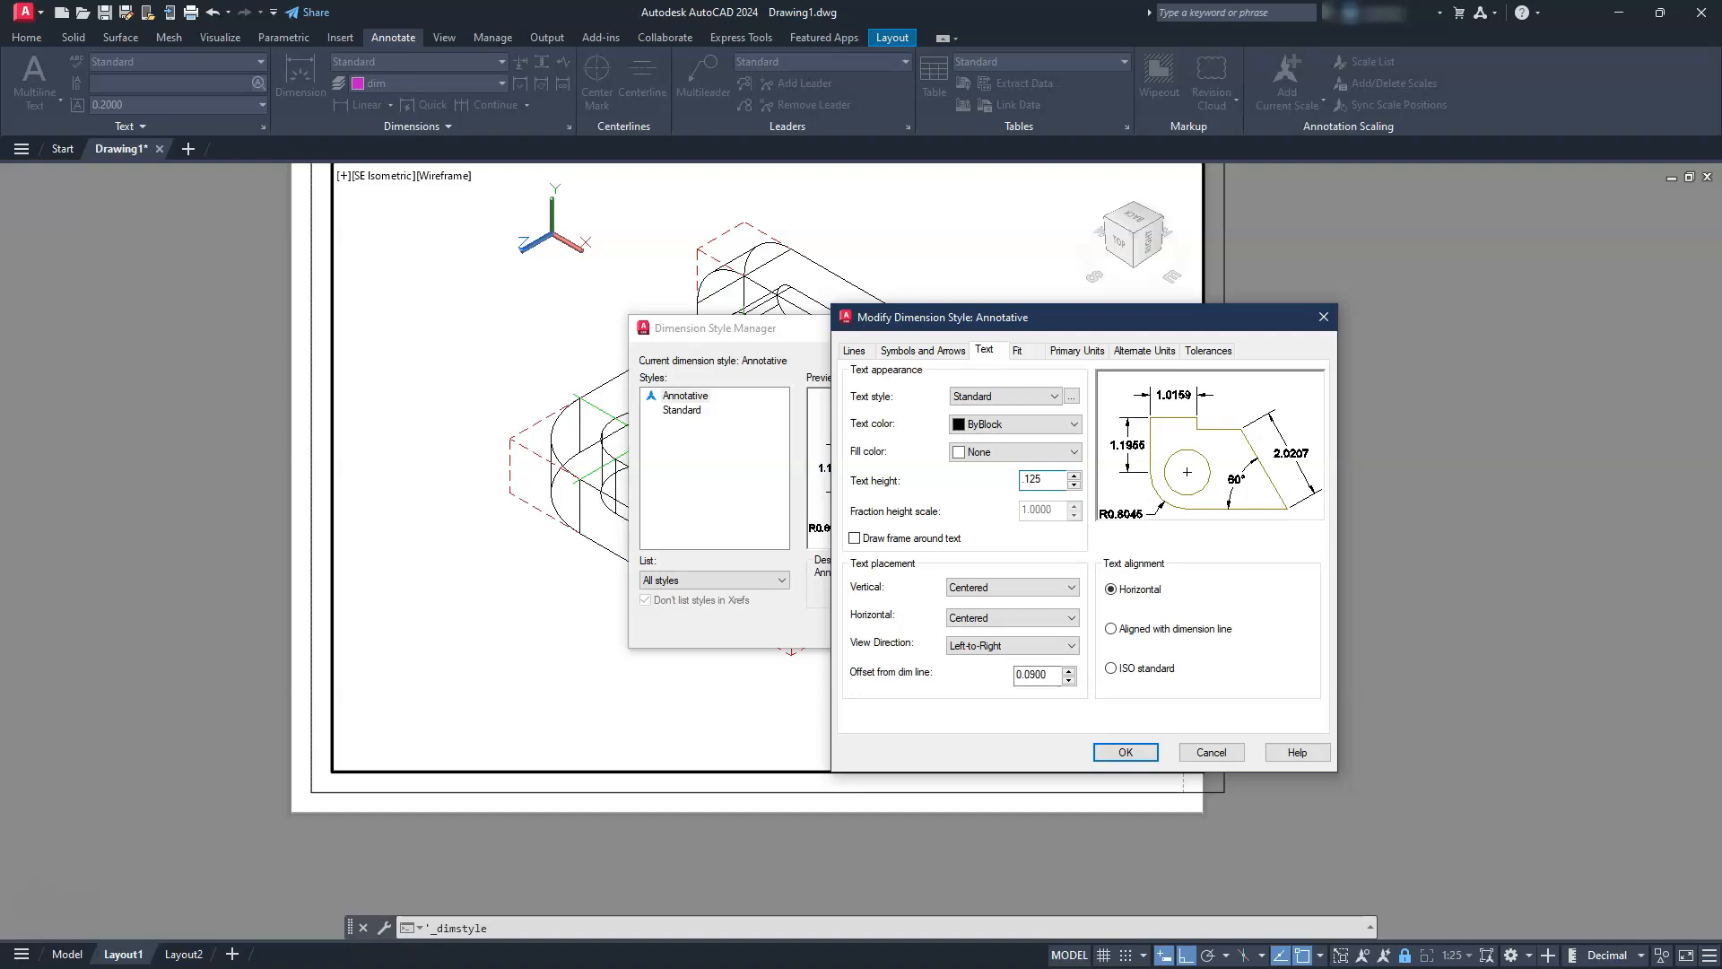
left_click(925, 350)
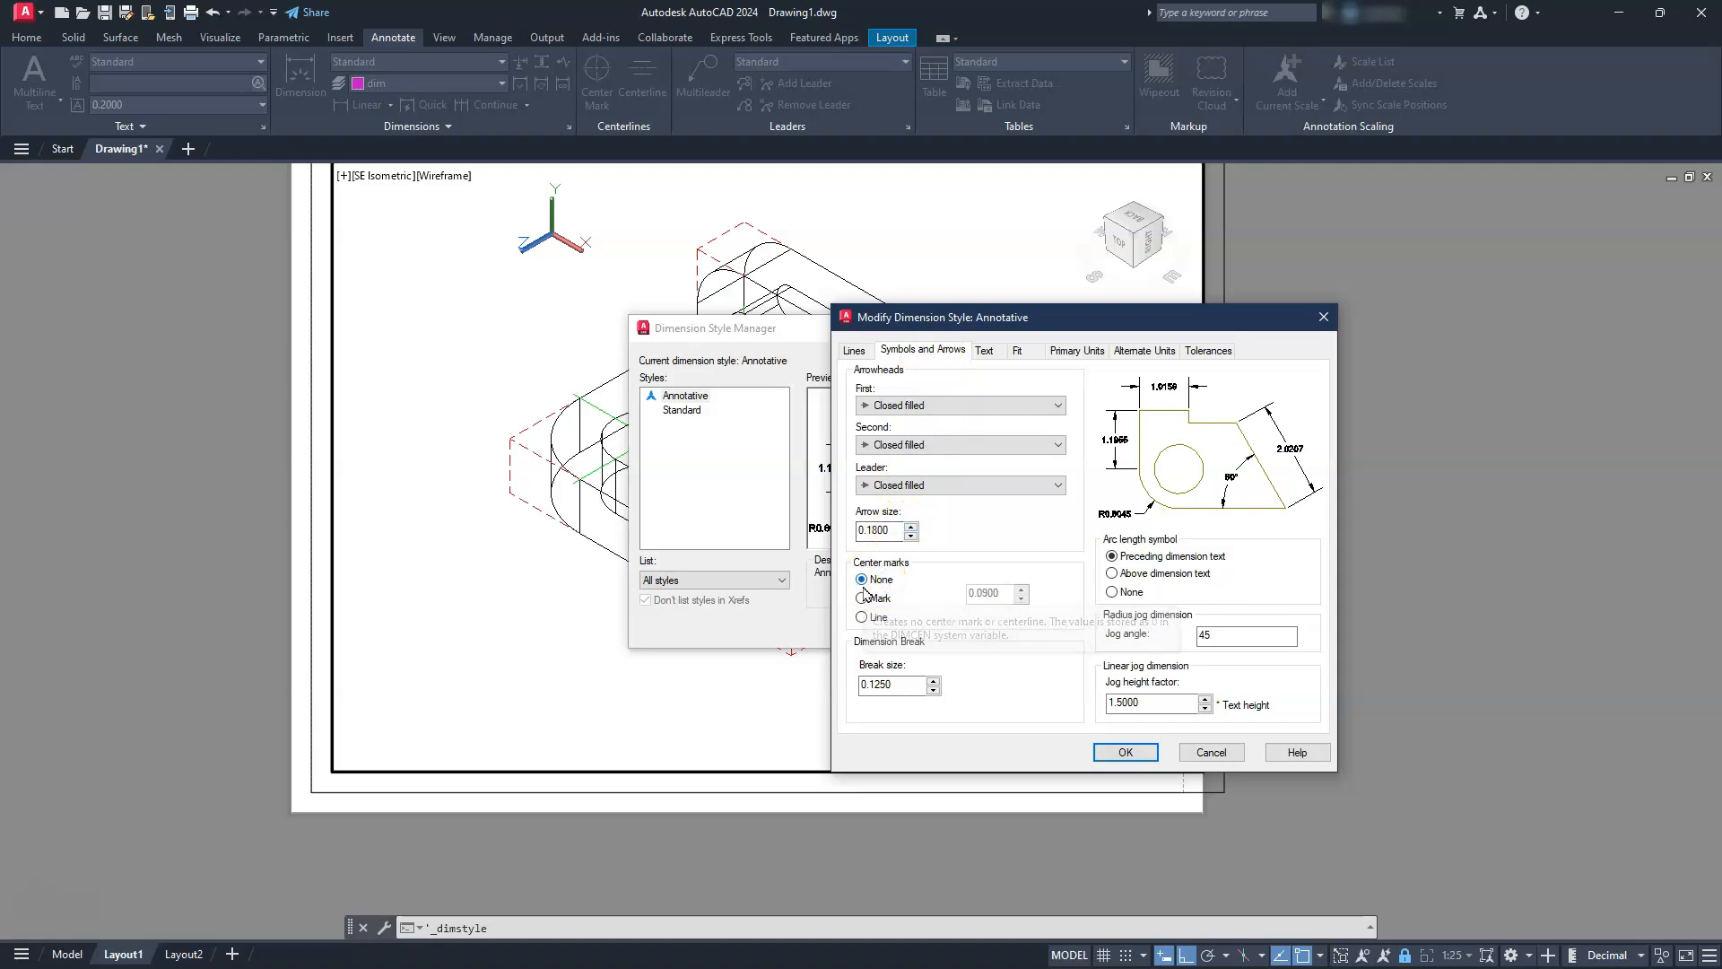
left_click(1127, 753)
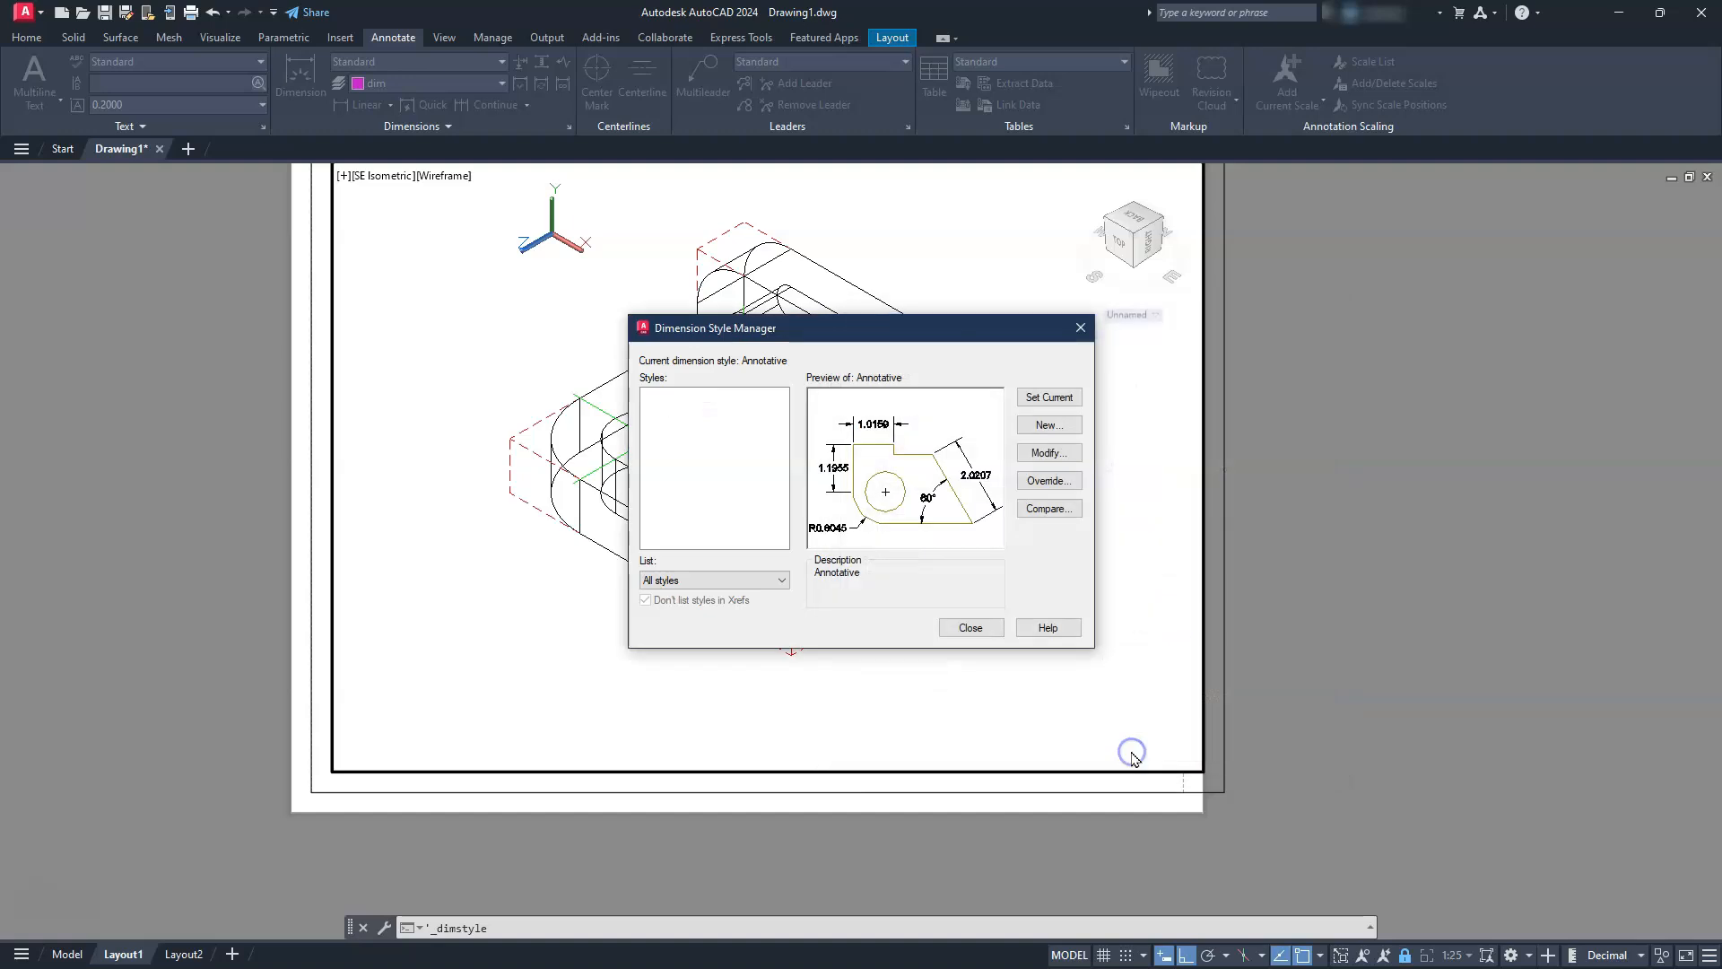
left_click(972, 628)
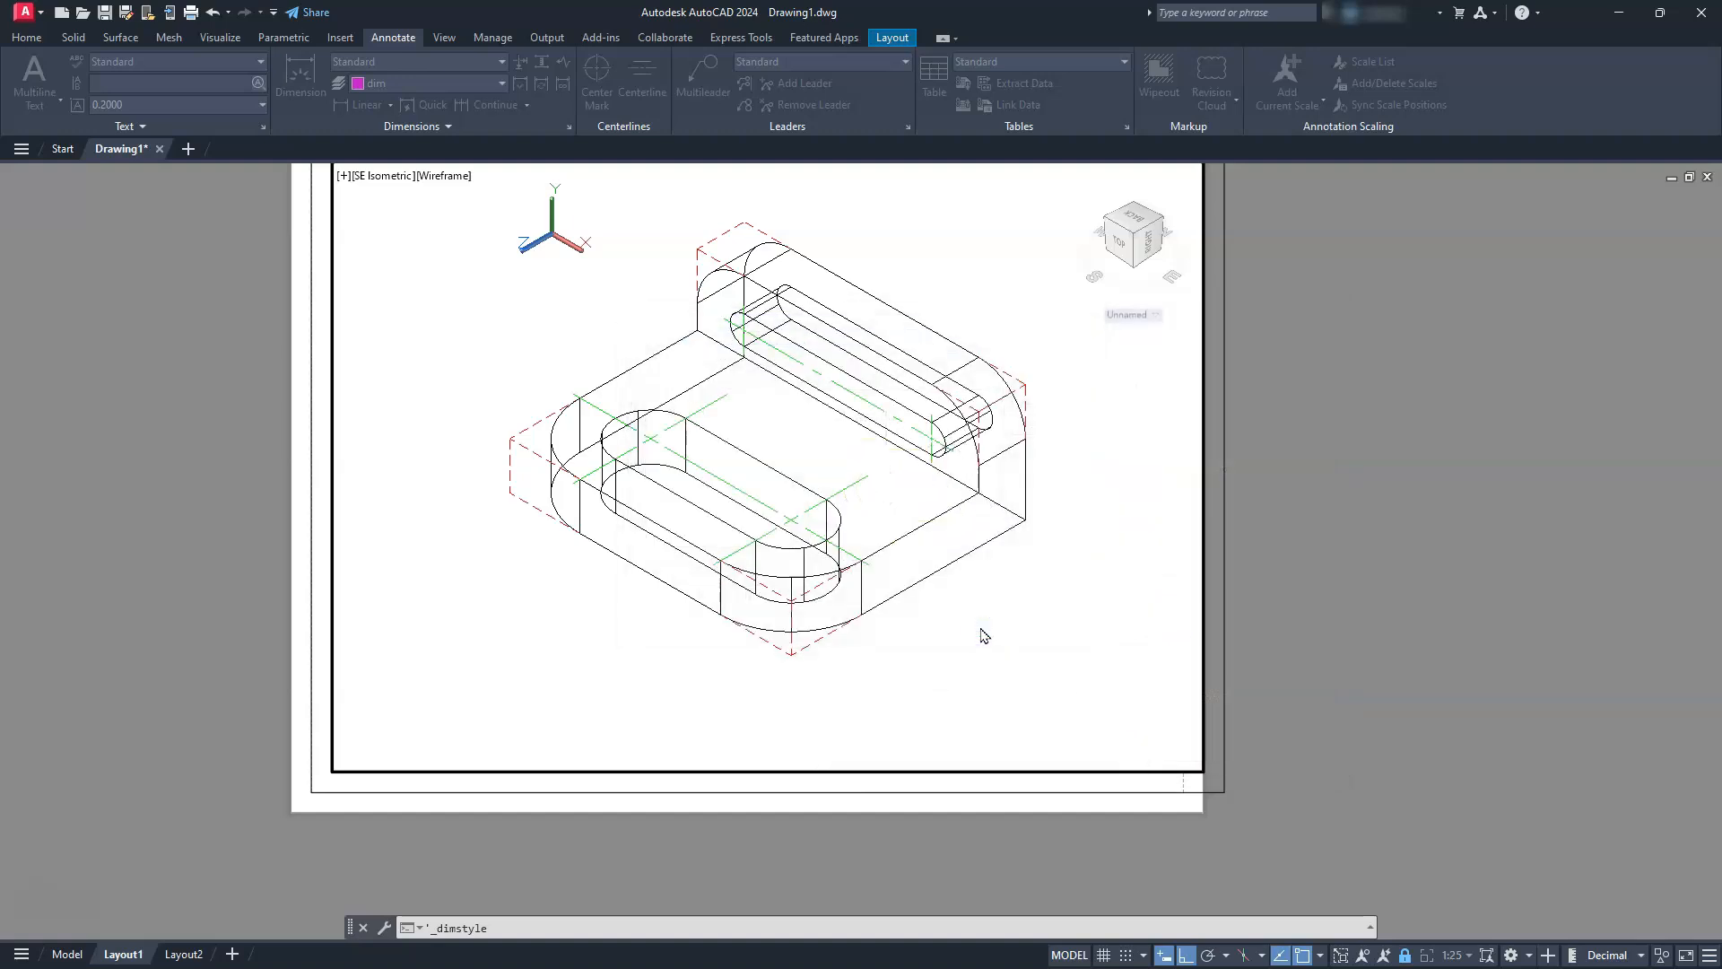
middle_click_drag(941, 584, 952, 638)
left_click(729, 306)
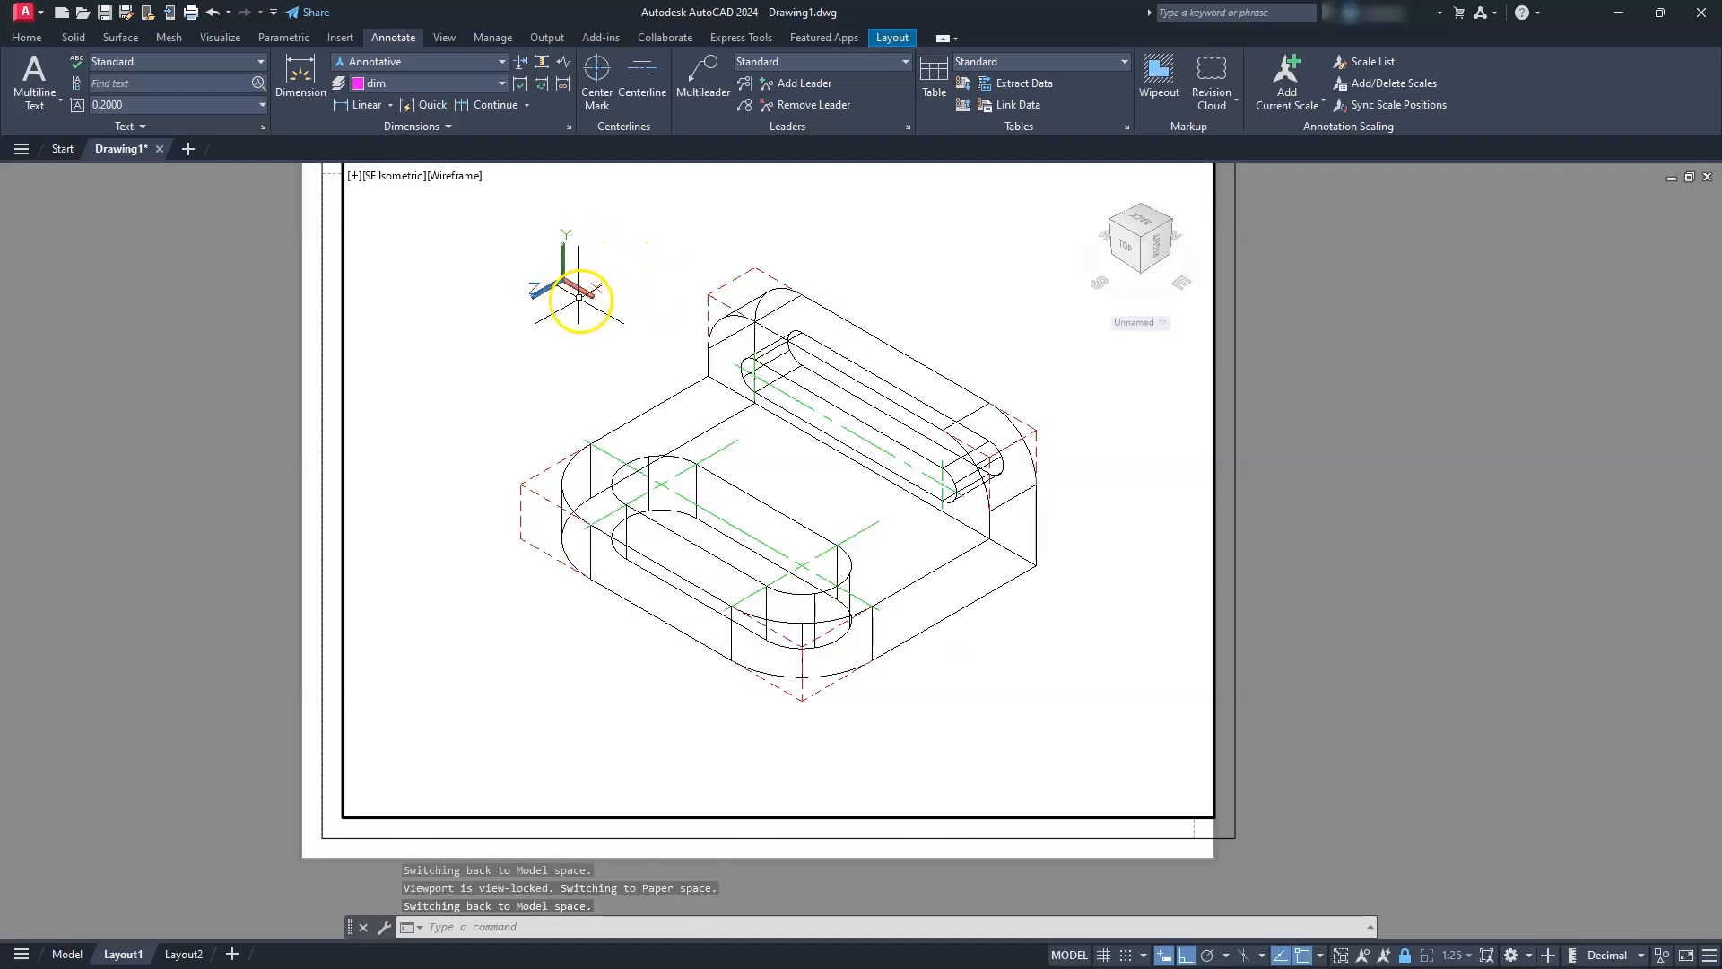
middle_click_drag(670, 404, 606, 525)
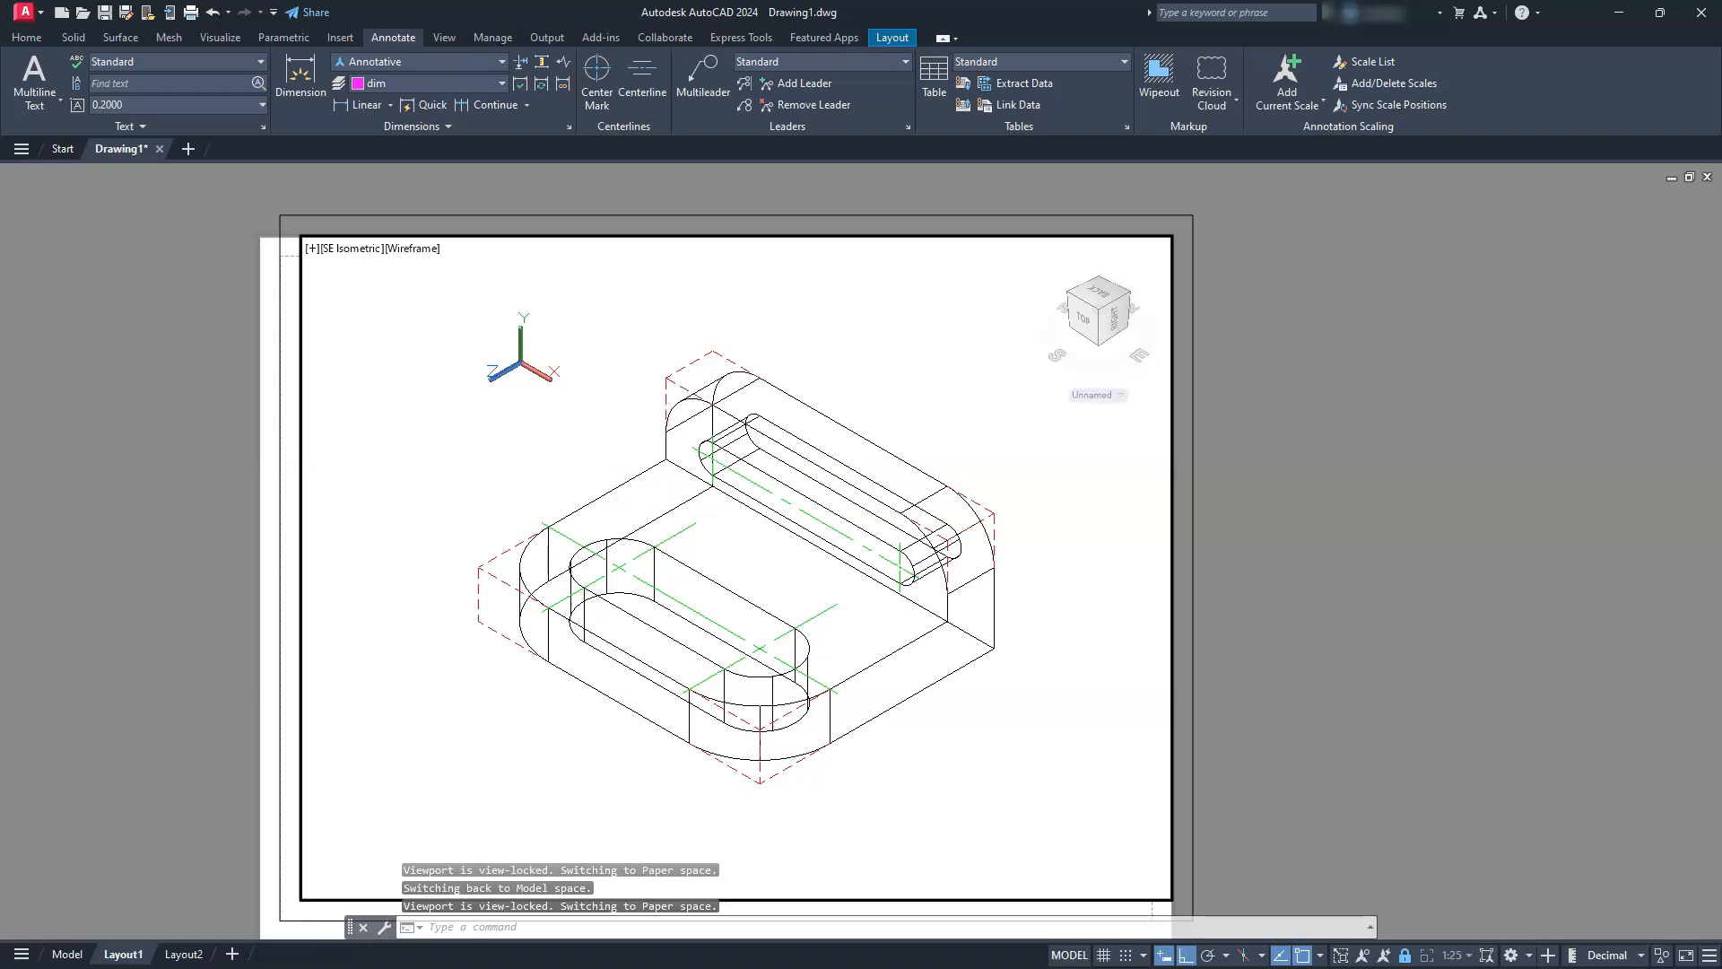
middle_click_drag(672, 684, 671, 585)
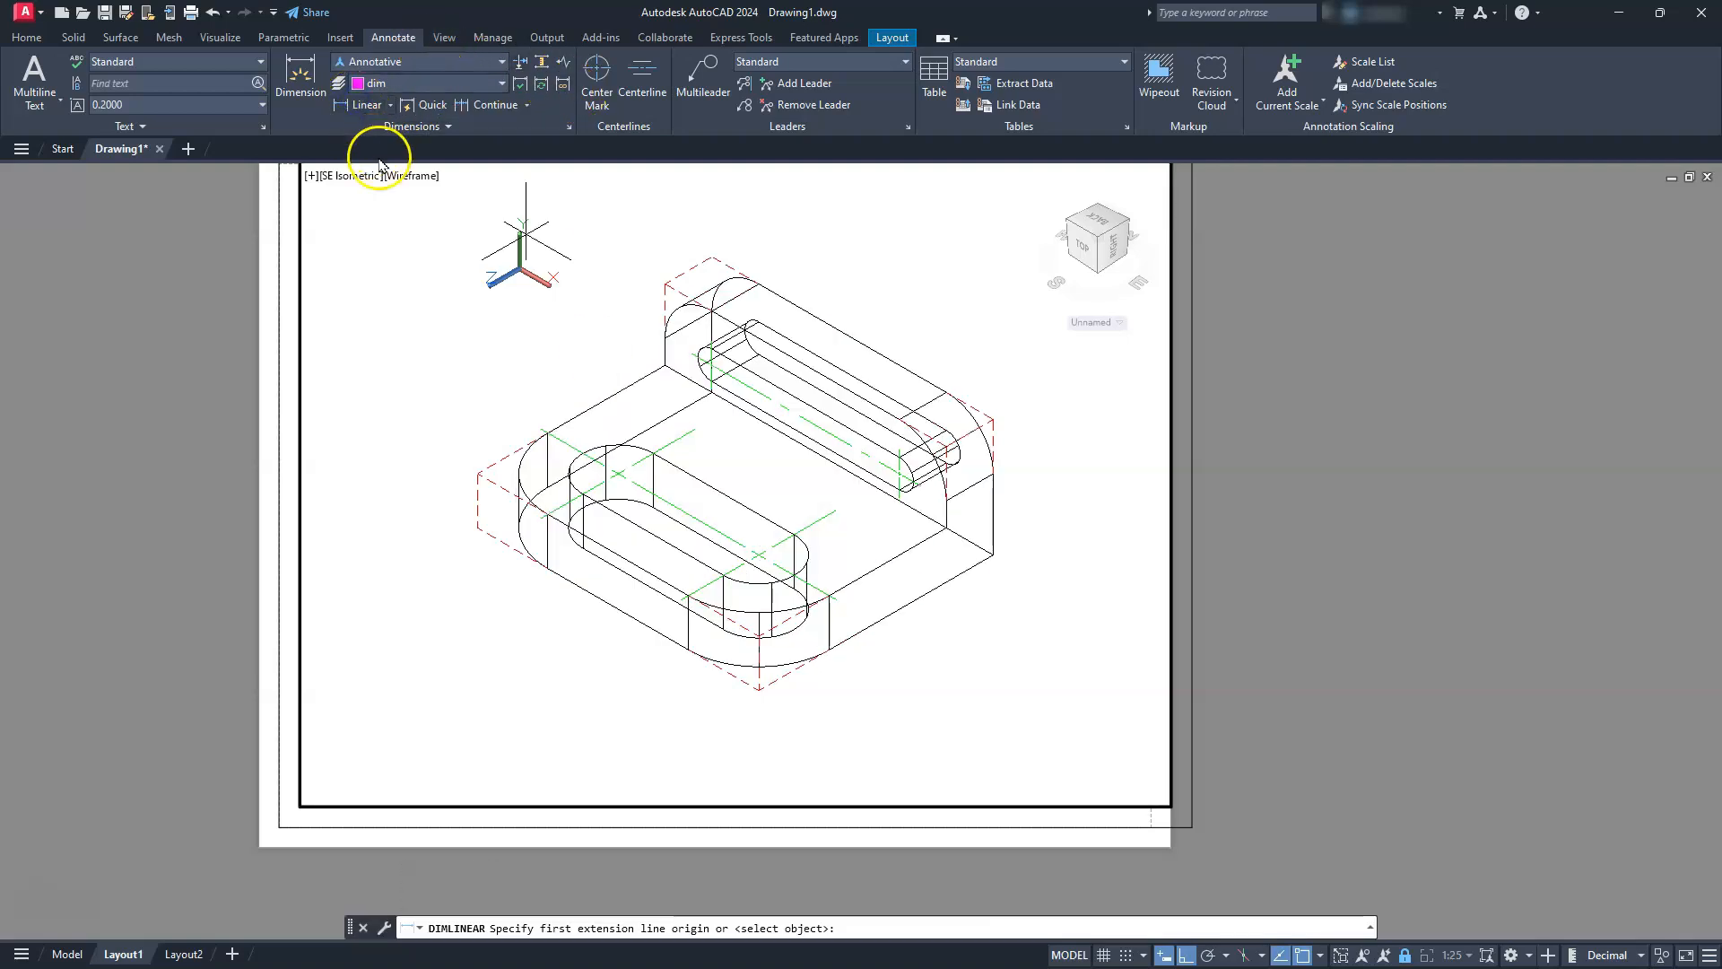
left_click(478, 477)
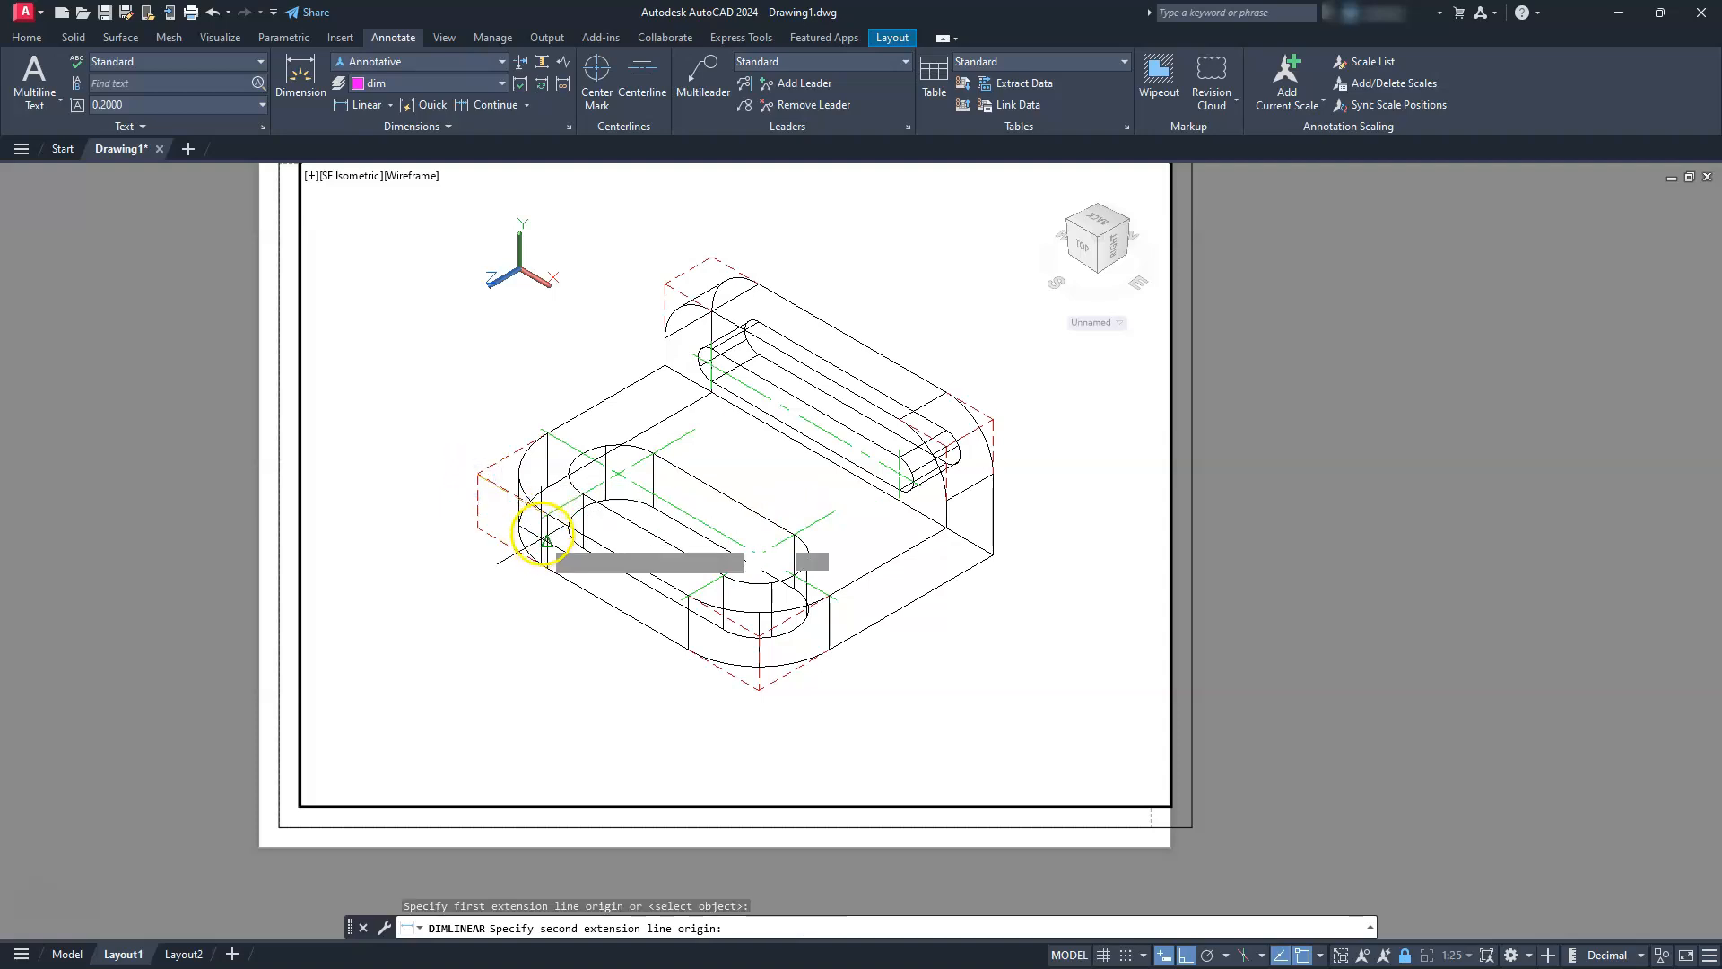
scroll(538, 518, "up", 5)
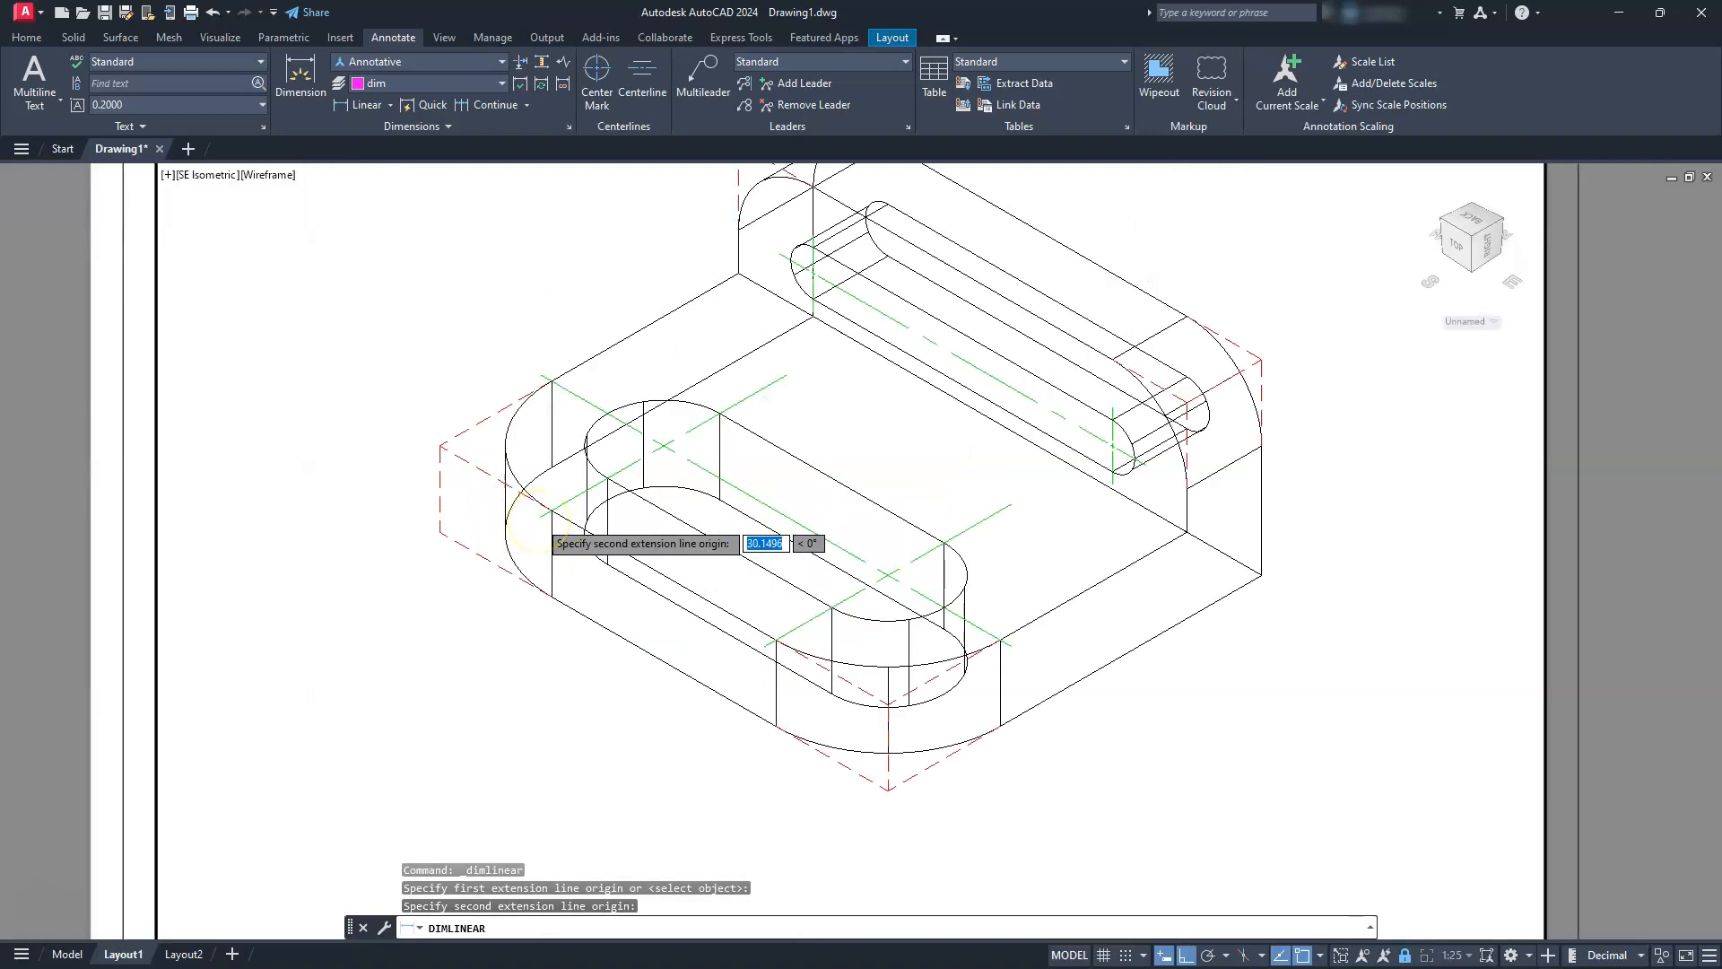
scroll(538, 538, "down", 5)
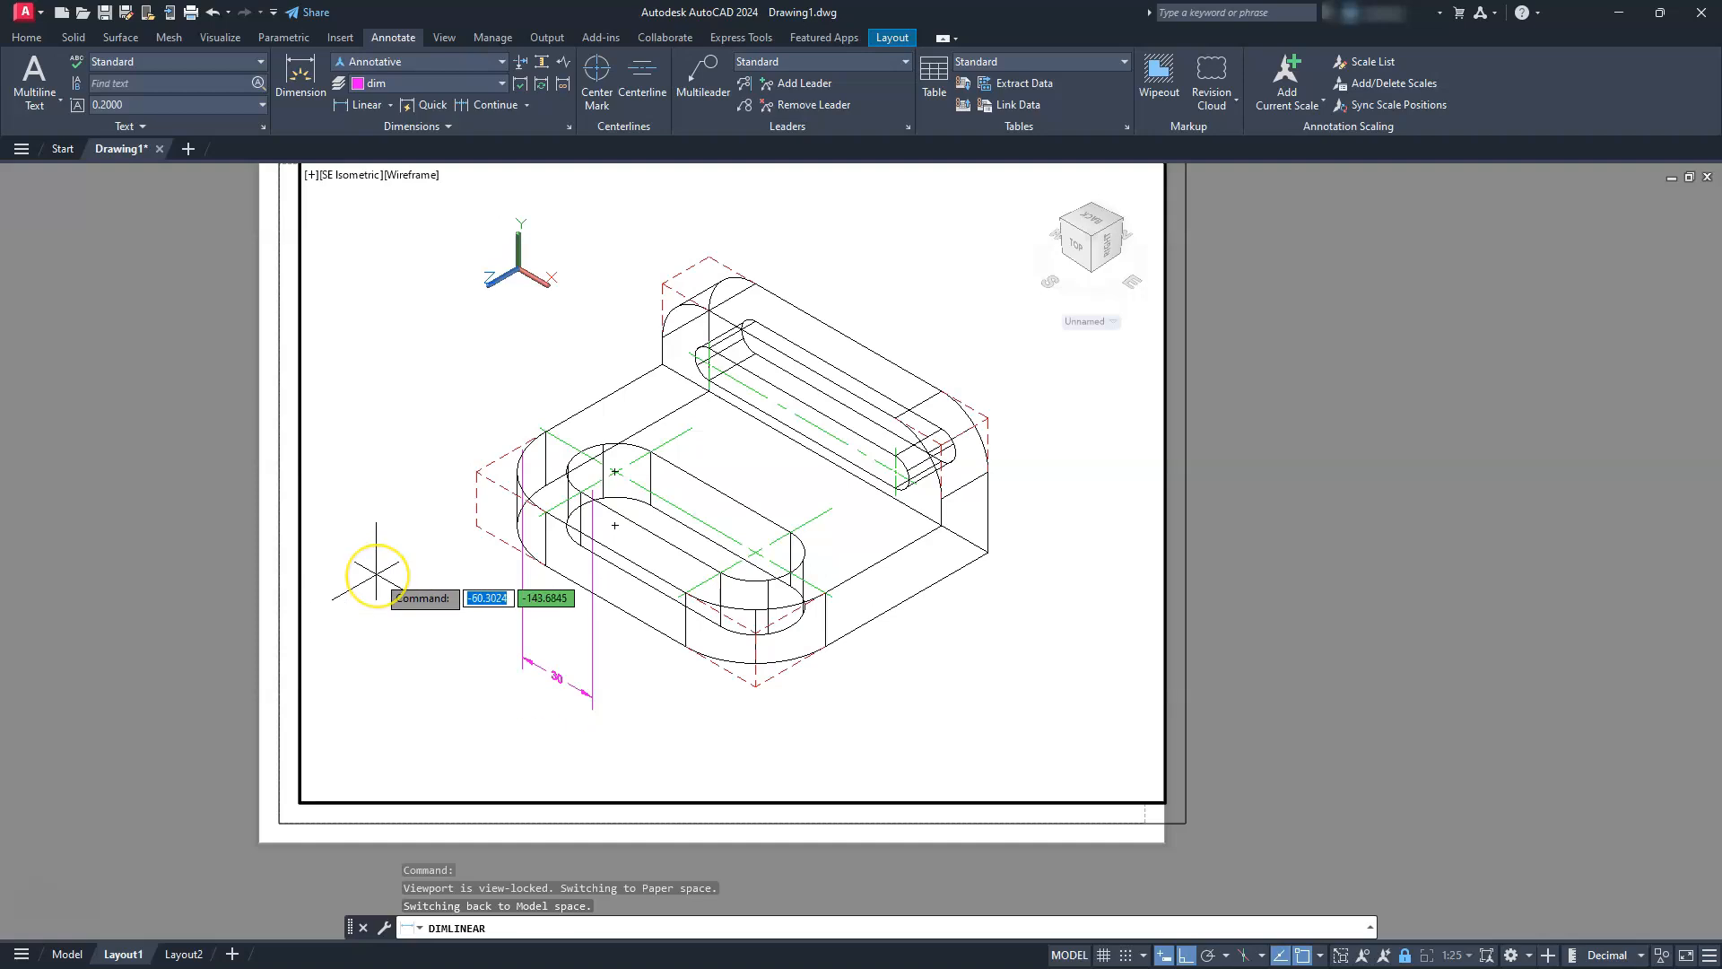
key("Escape")
key("Escape")
key("Escape")
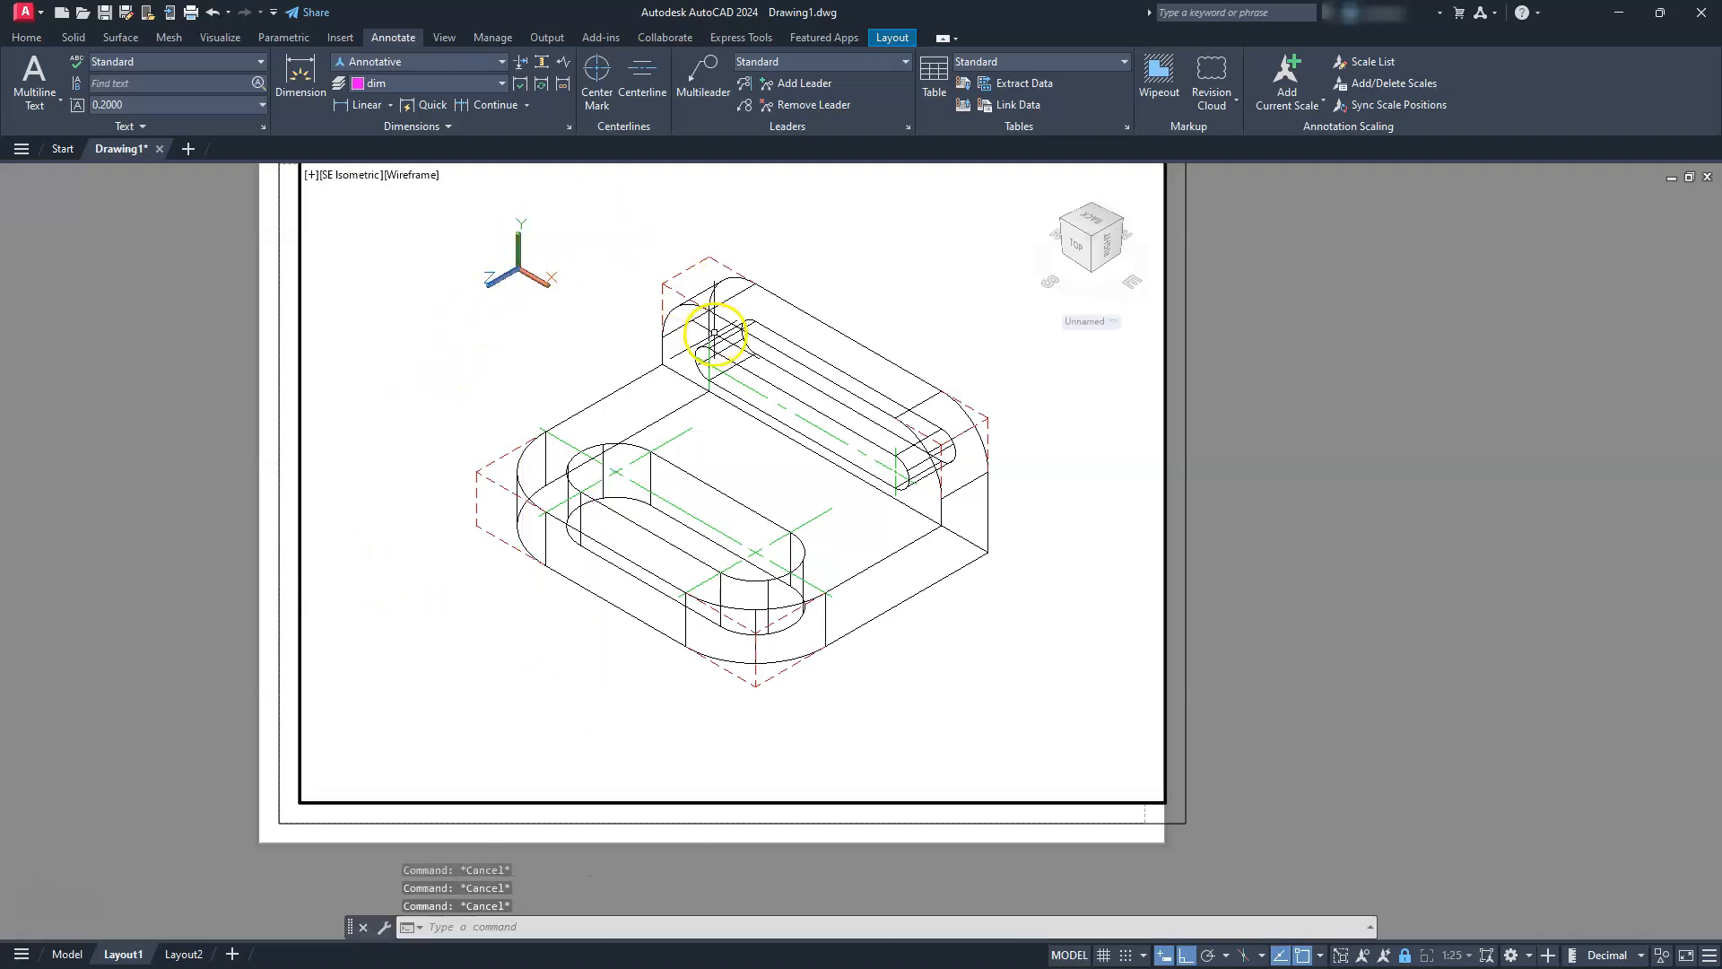
Place a linear dimension from the upper end of the upright slot's left center mark to the upright's dashed top-left front corner
scroll(715, 334, "up", 4)
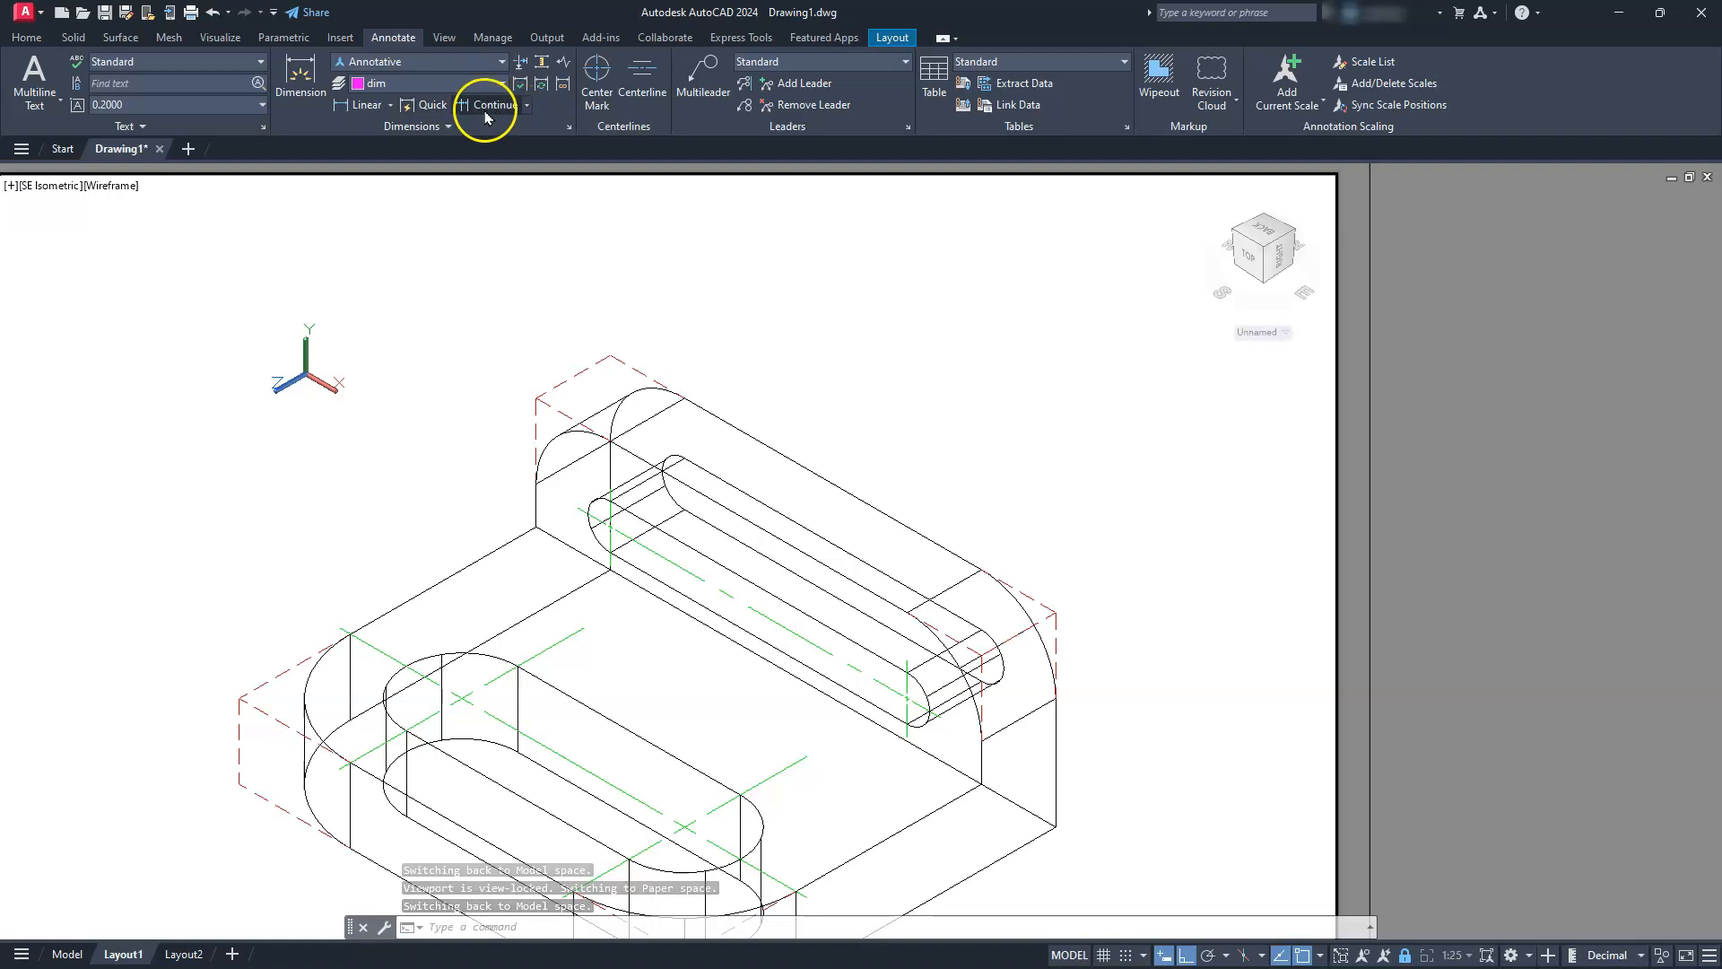
left_click(368, 107)
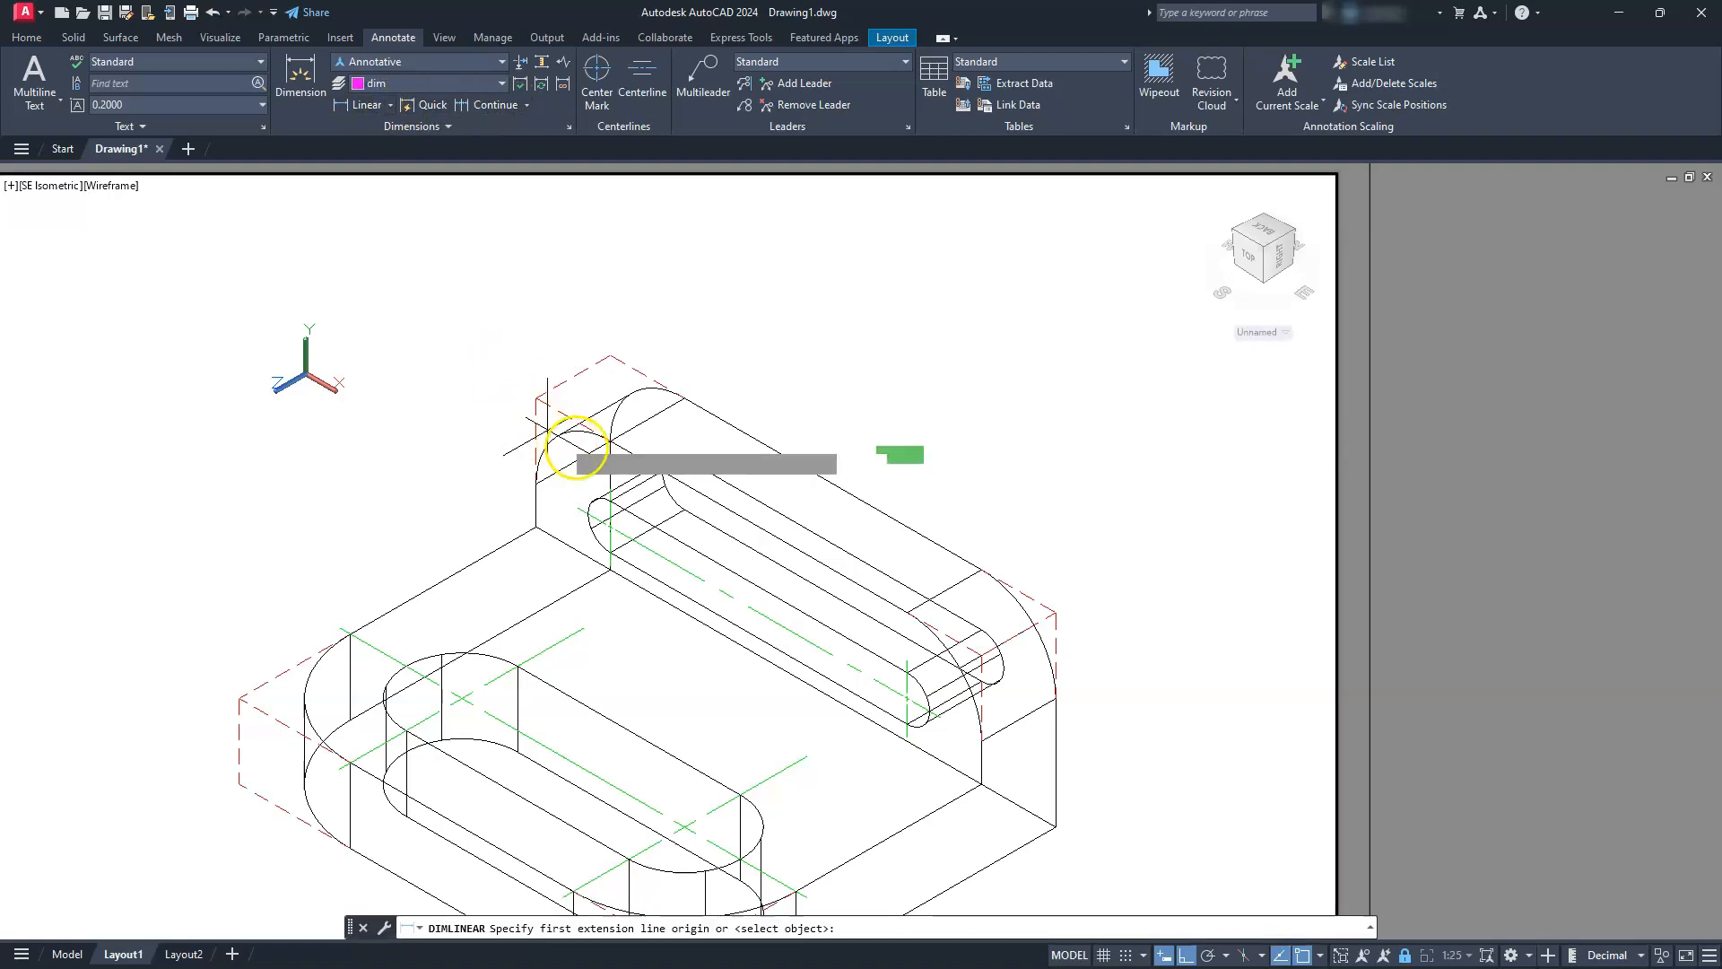
scroll(602, 501, "up", 4)
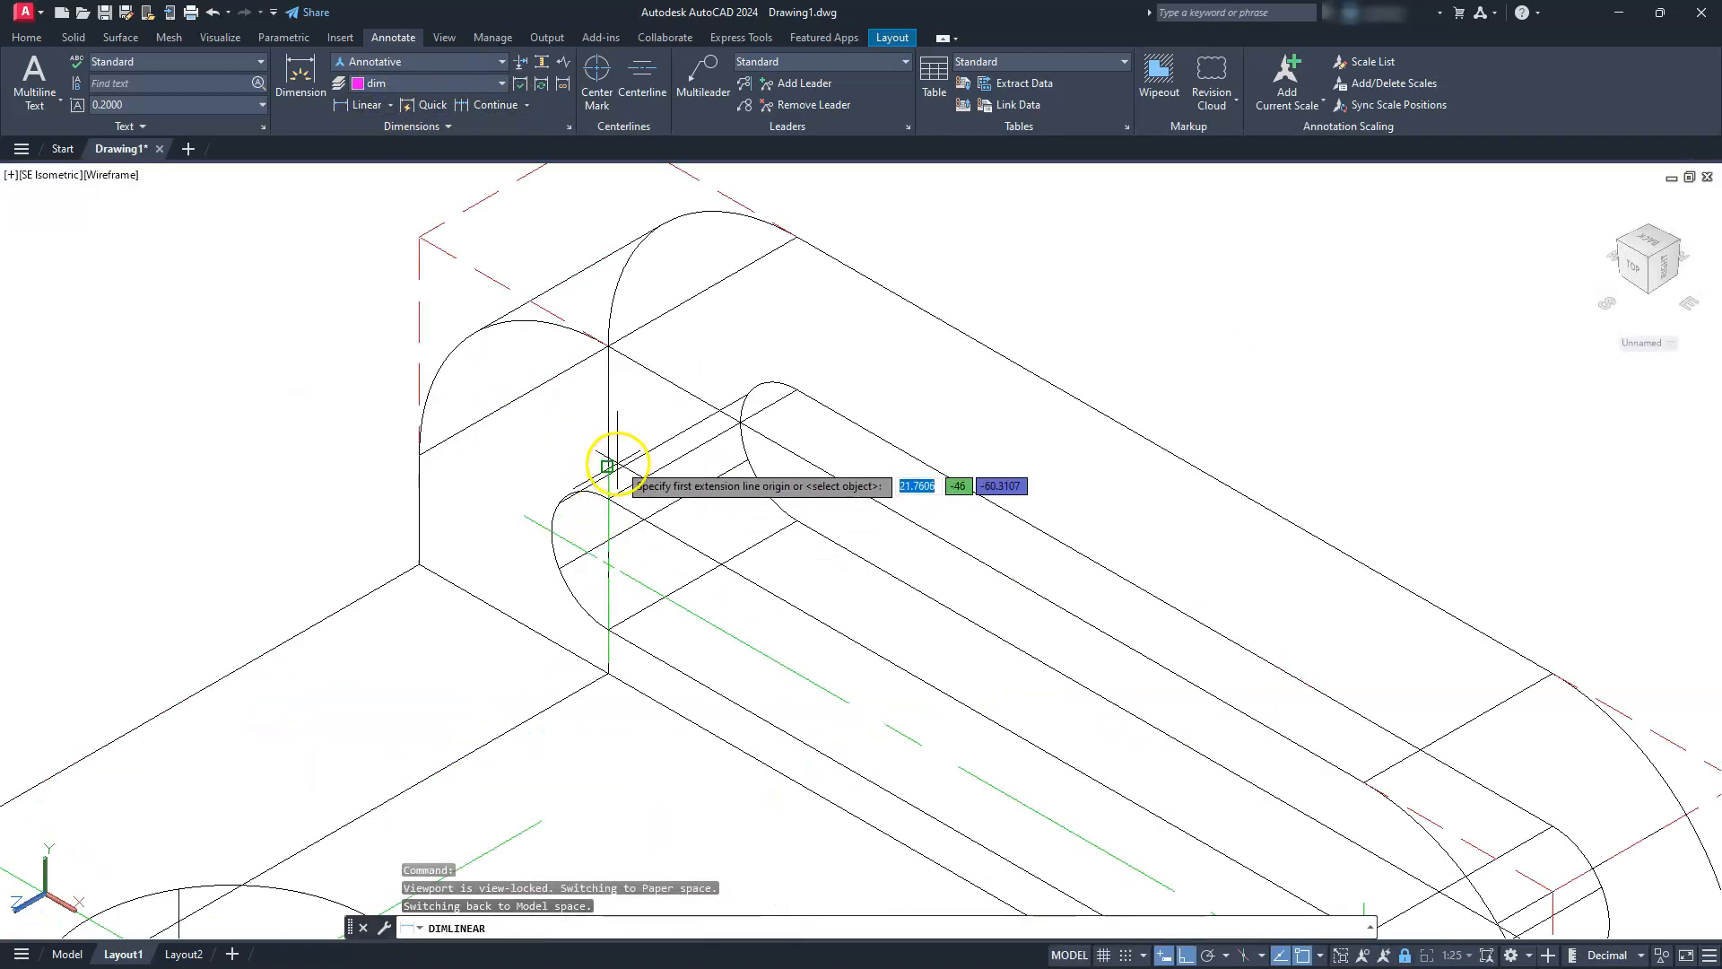
left_click(607, 466)
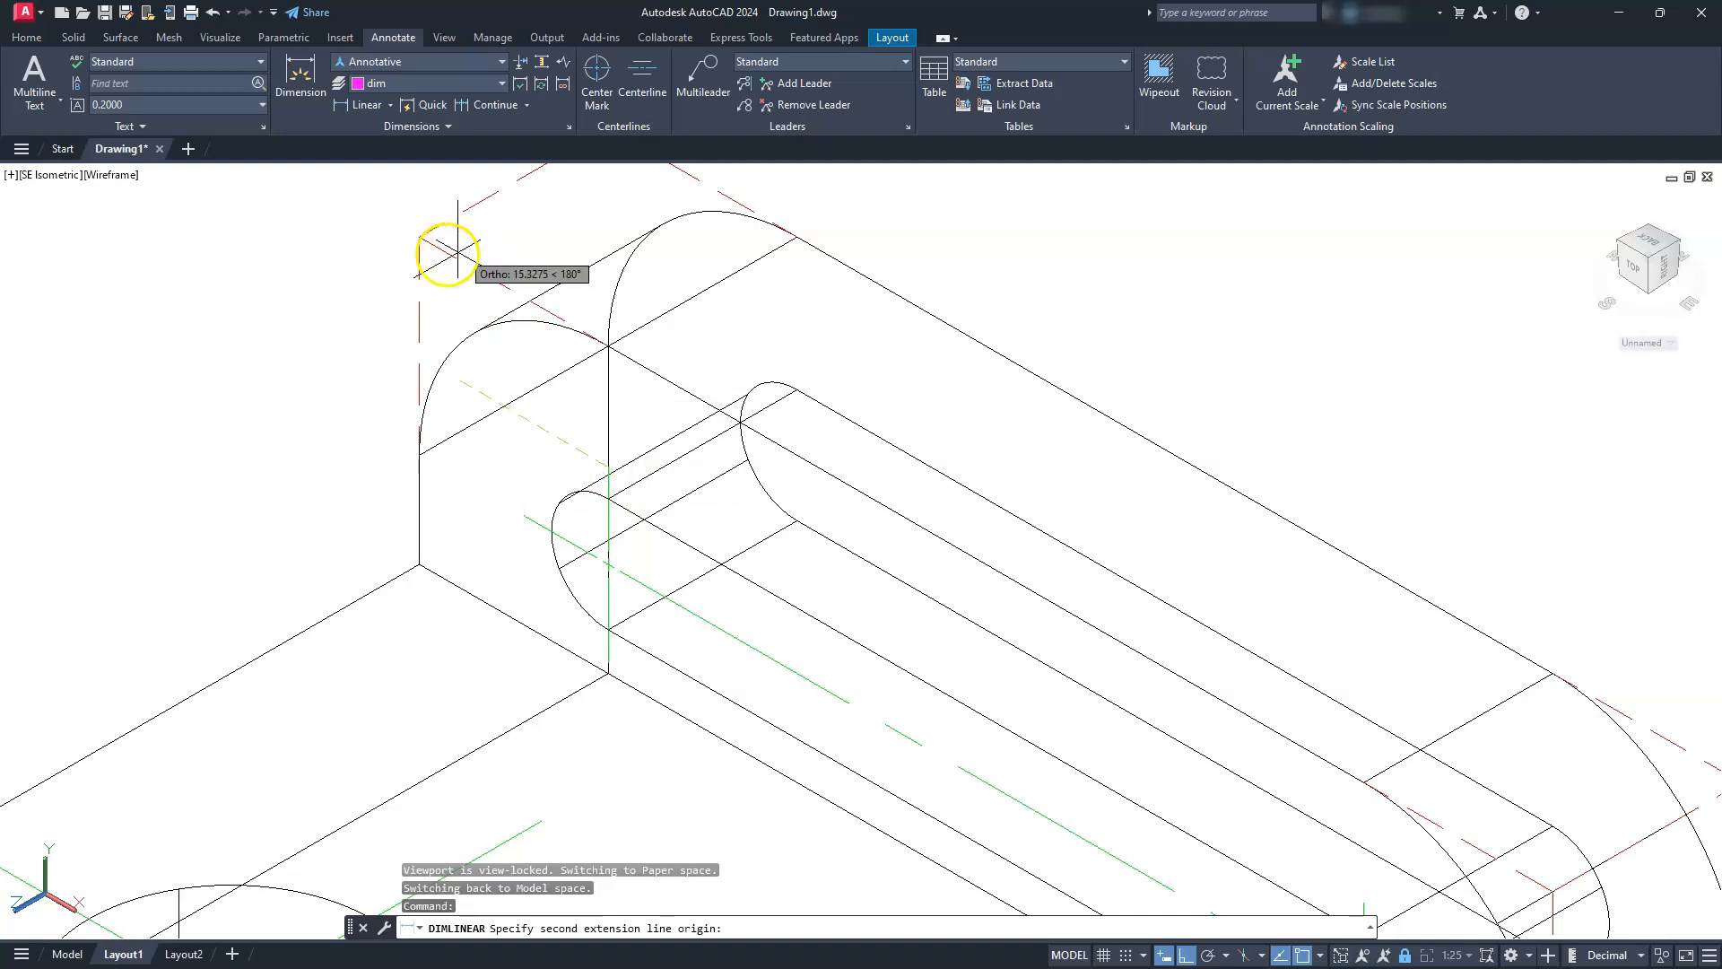
scroll(448, 287, "down", 5)
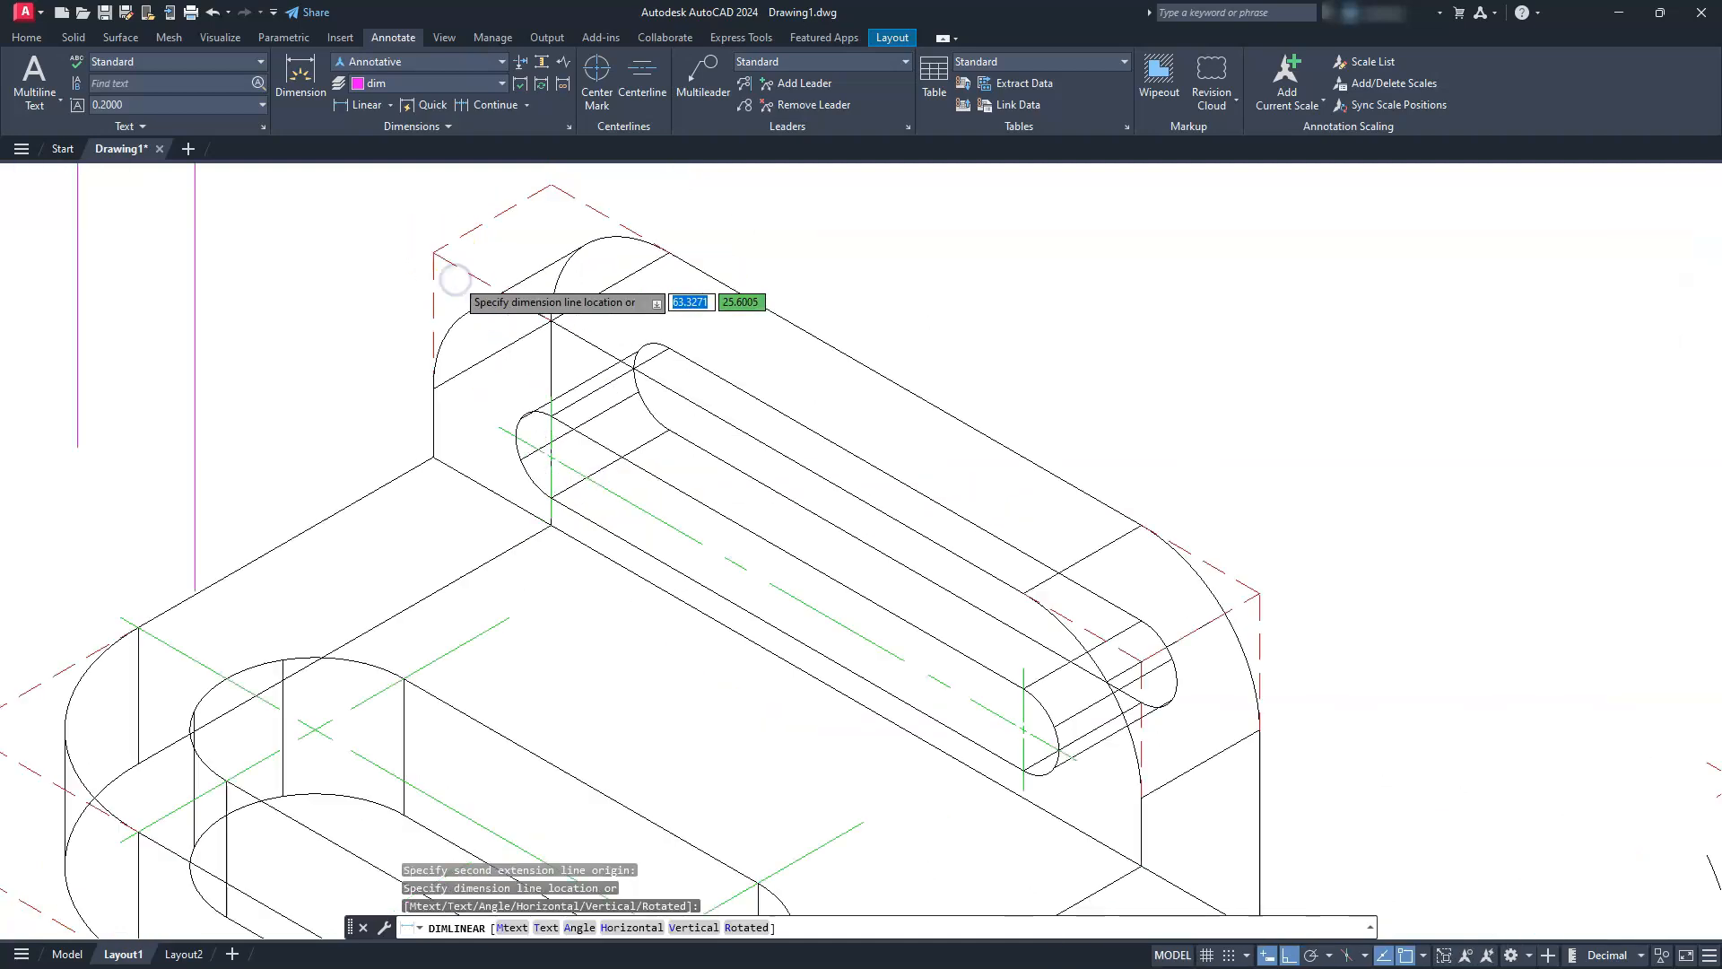
middle_click_drag(489, 356, 549, 462)
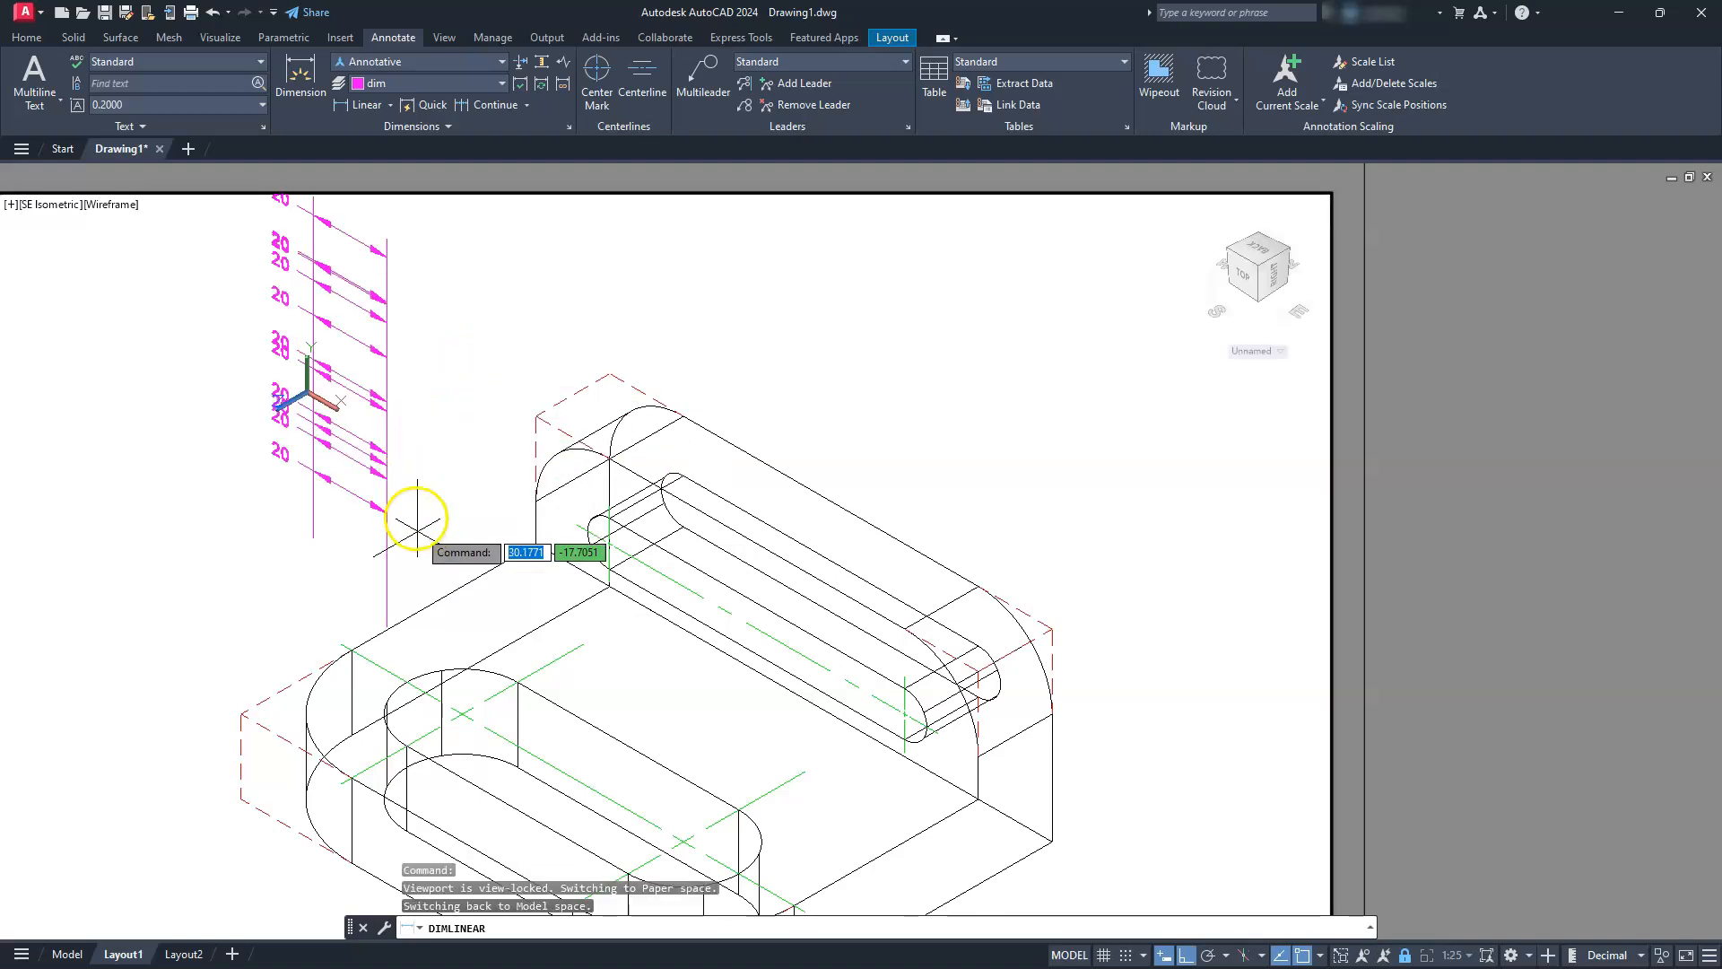
left_click(415, 367)
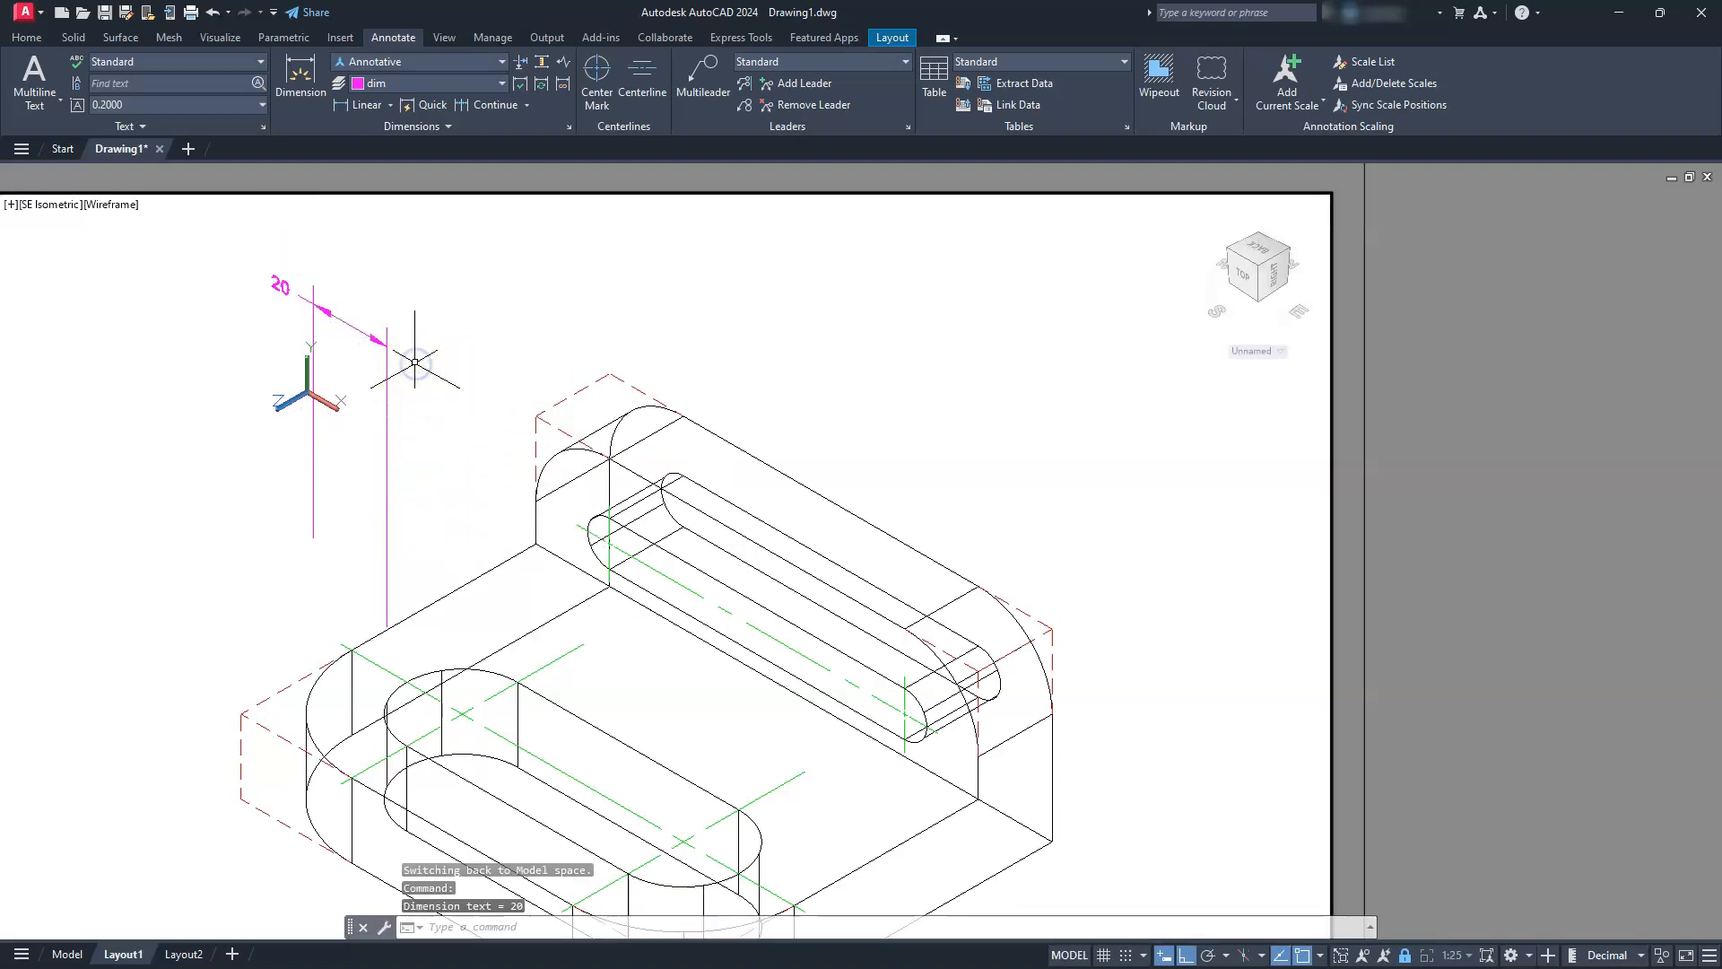
key("Escape")
key("Escape")
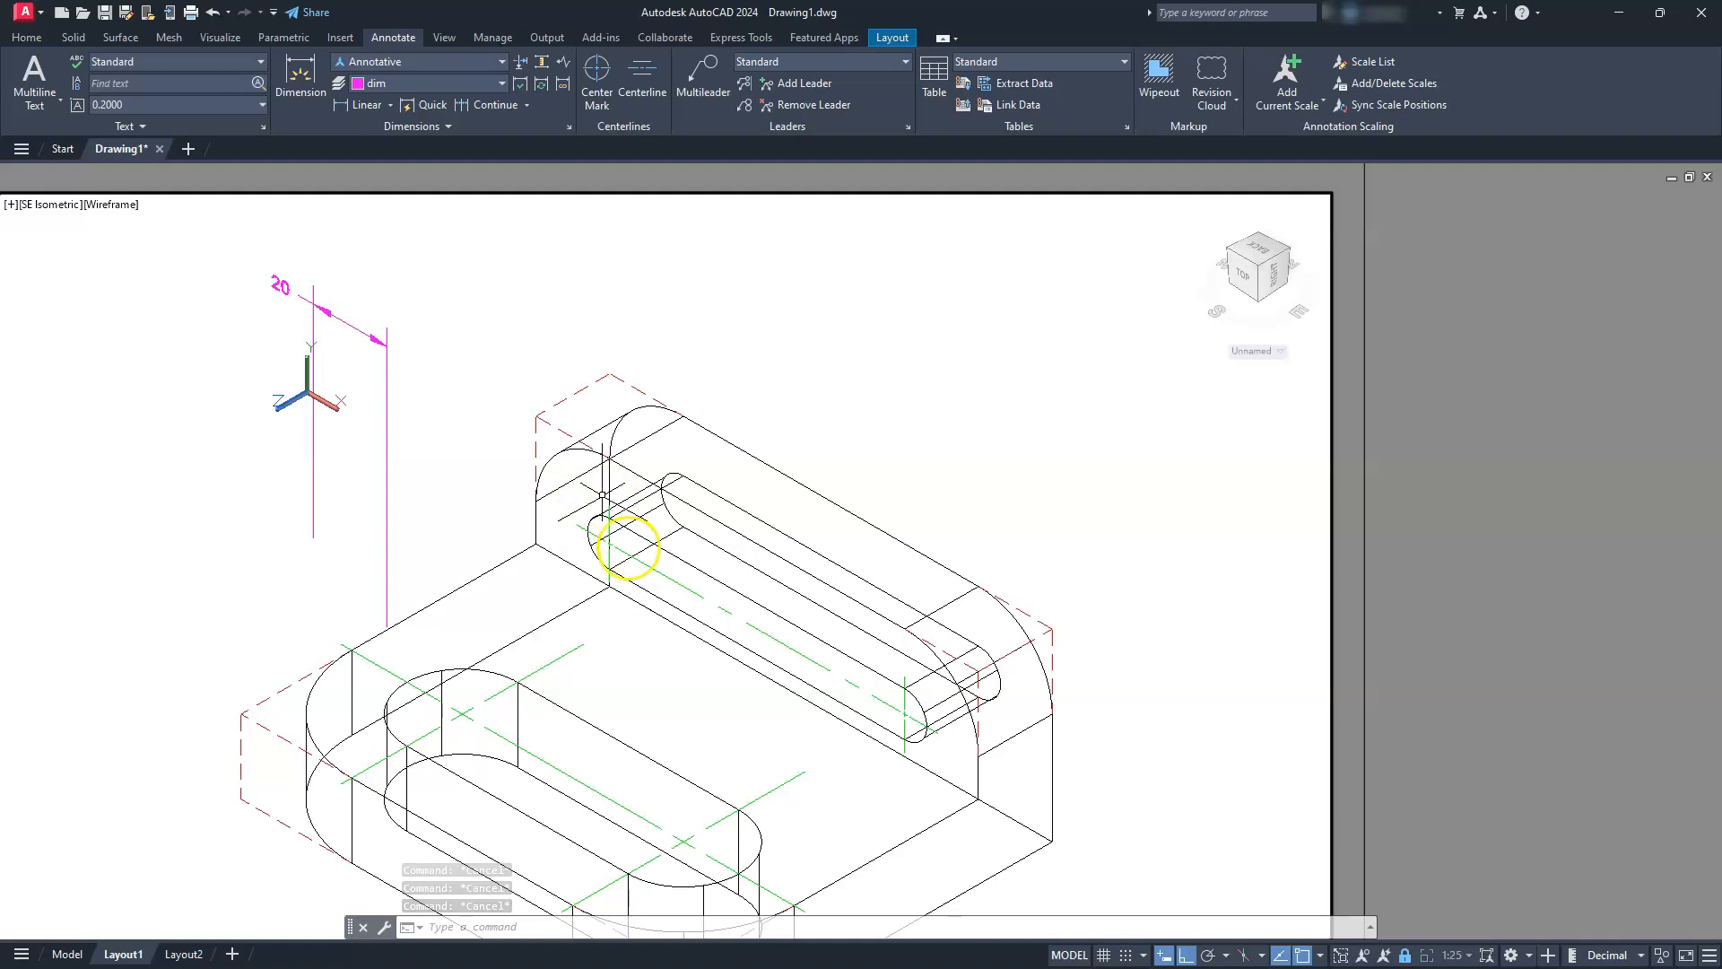
Delete the misplaced linear dimension that floats away from the upright
left_click(627, 556)
key("Escape")
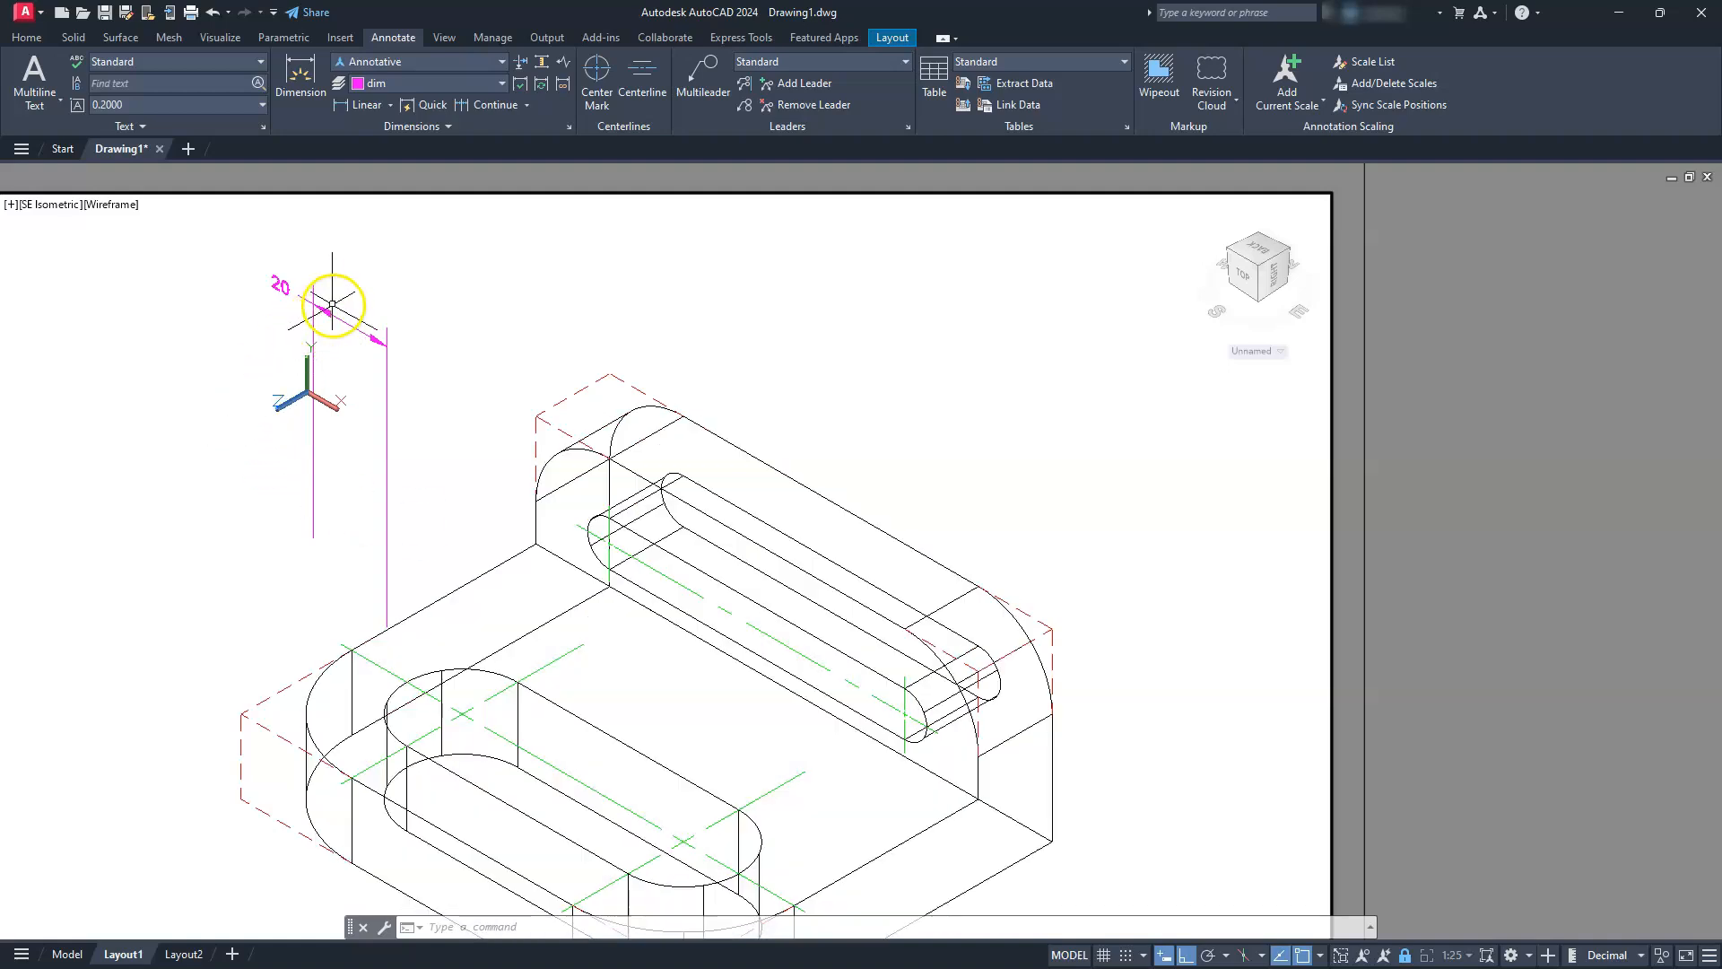
left_click(325, 309)
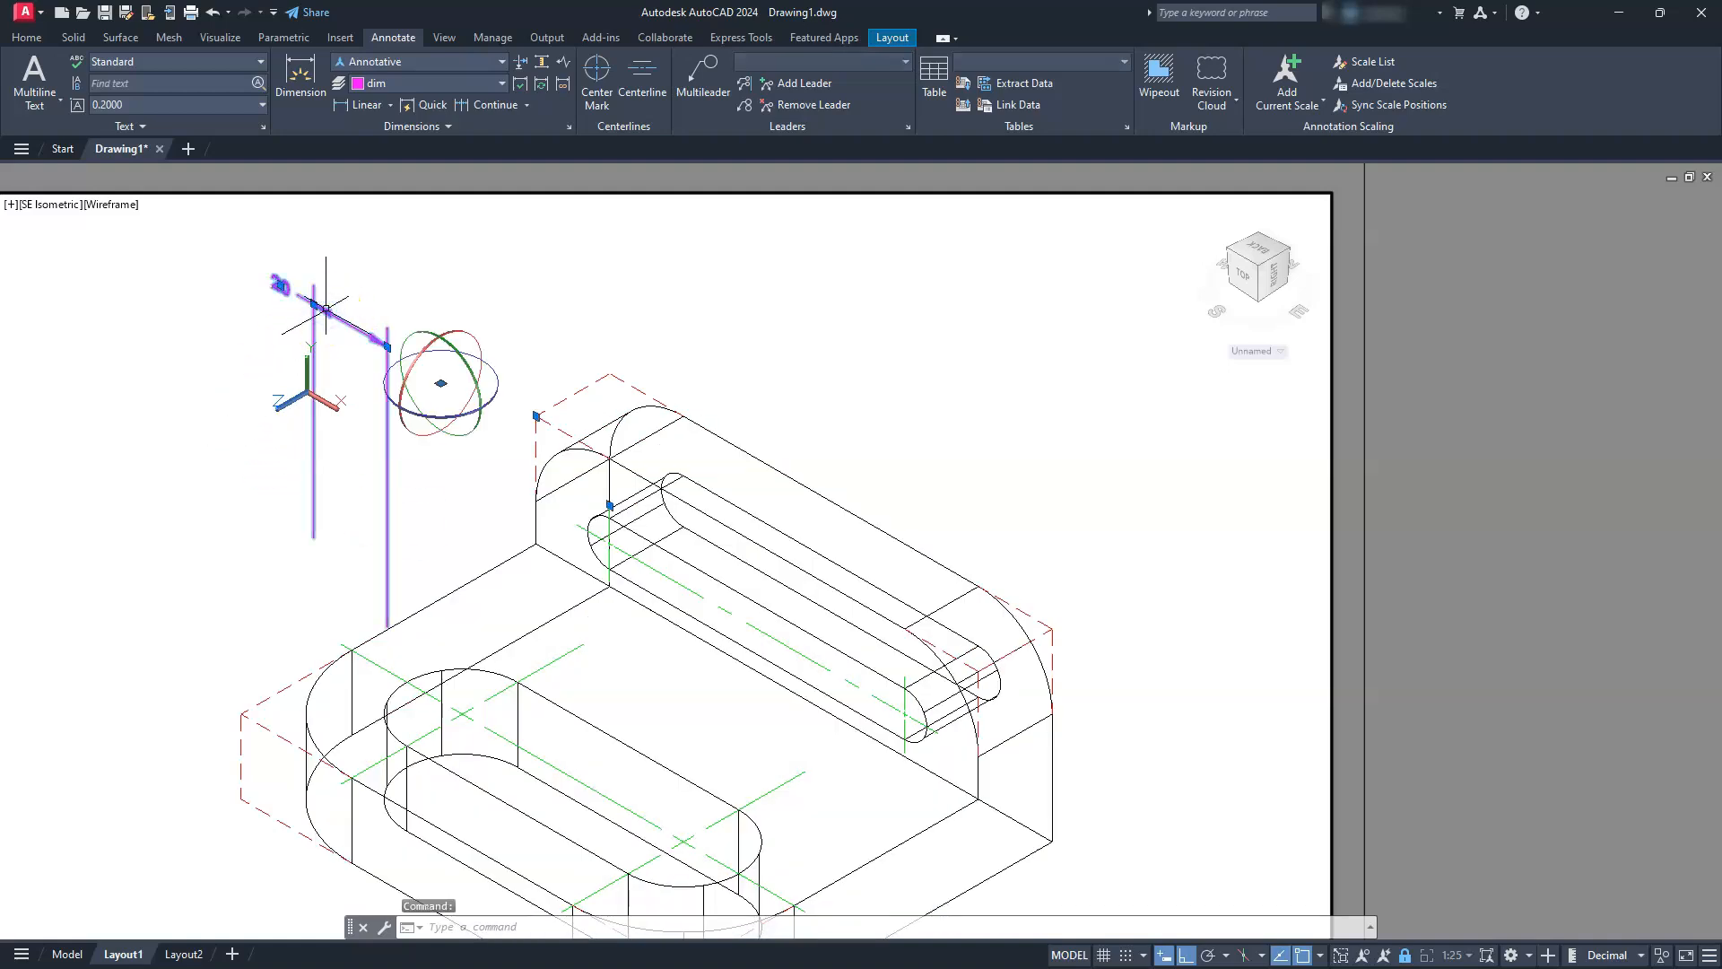
key("Delete")
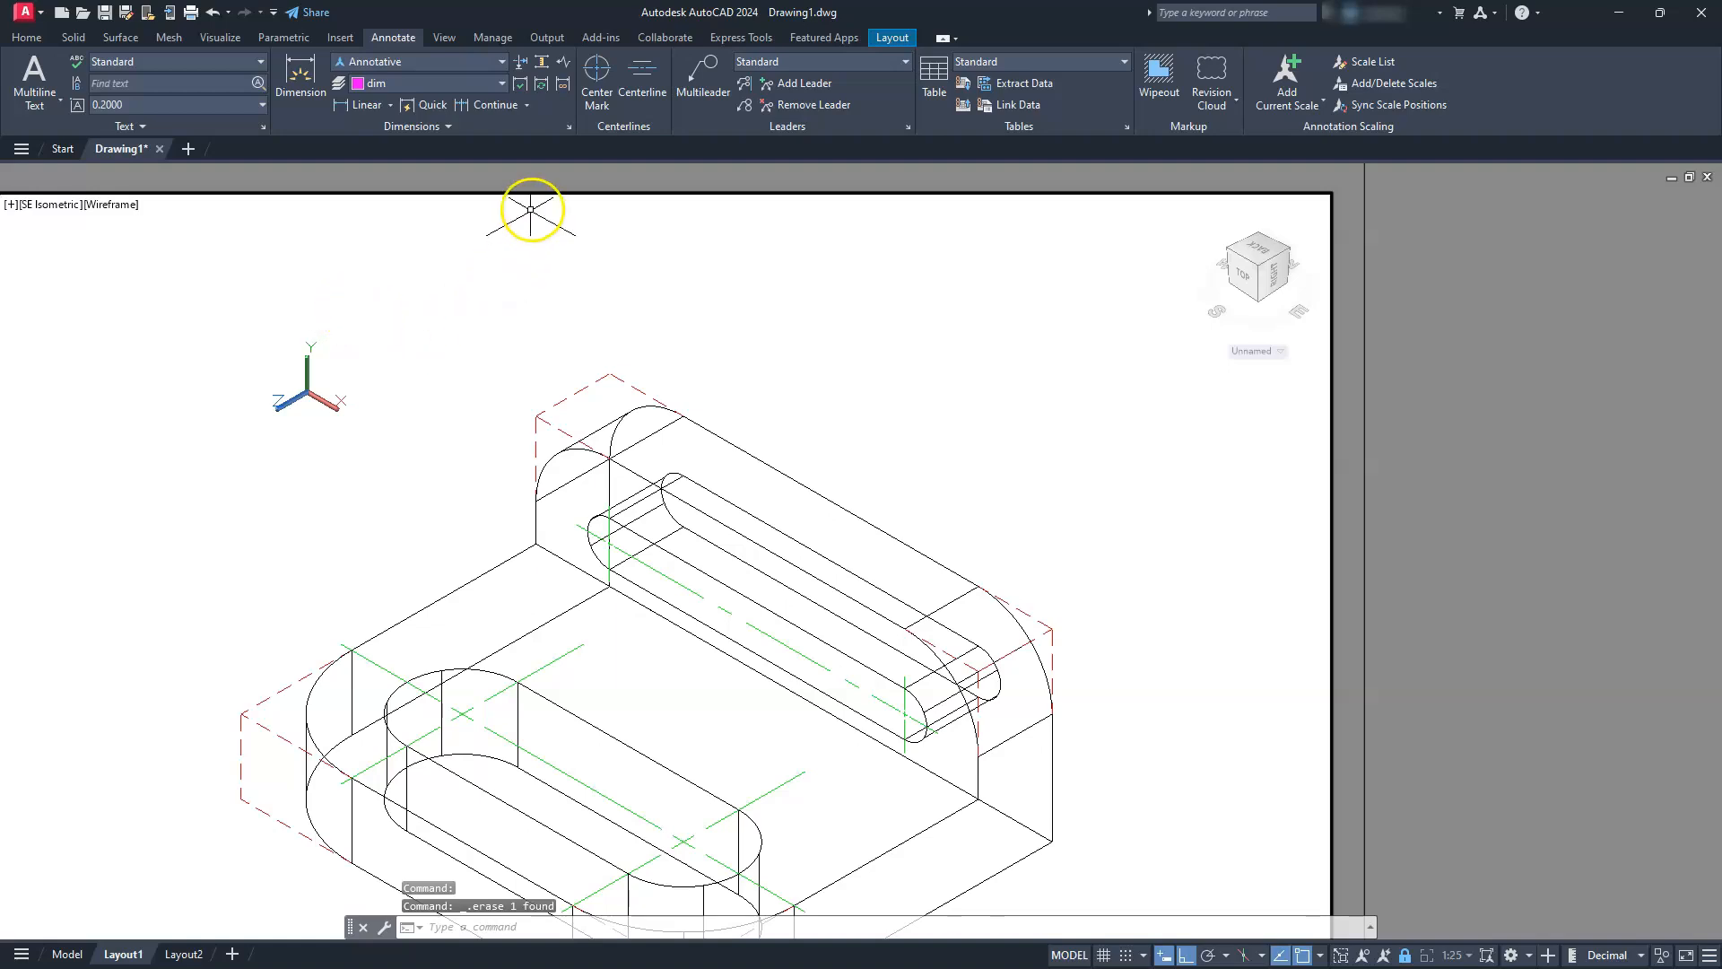
Align the UCS to the slotted front face of the upright and accept the orientation
left_click(81, 38)
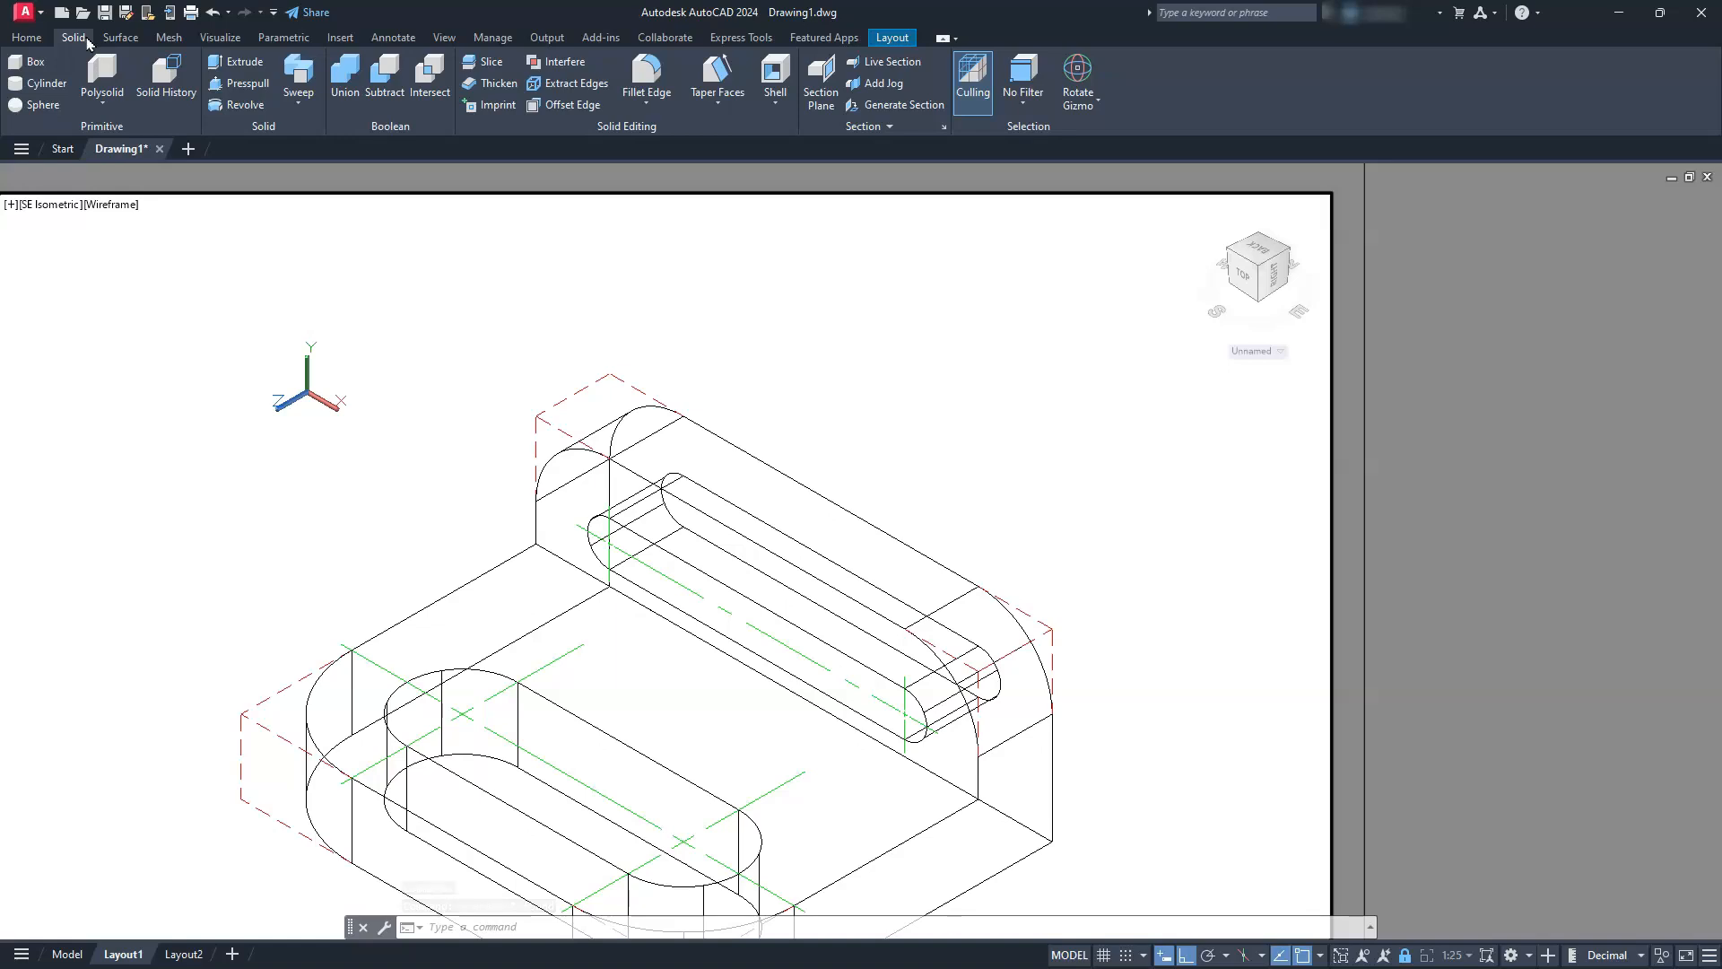
left_click(19, 39)
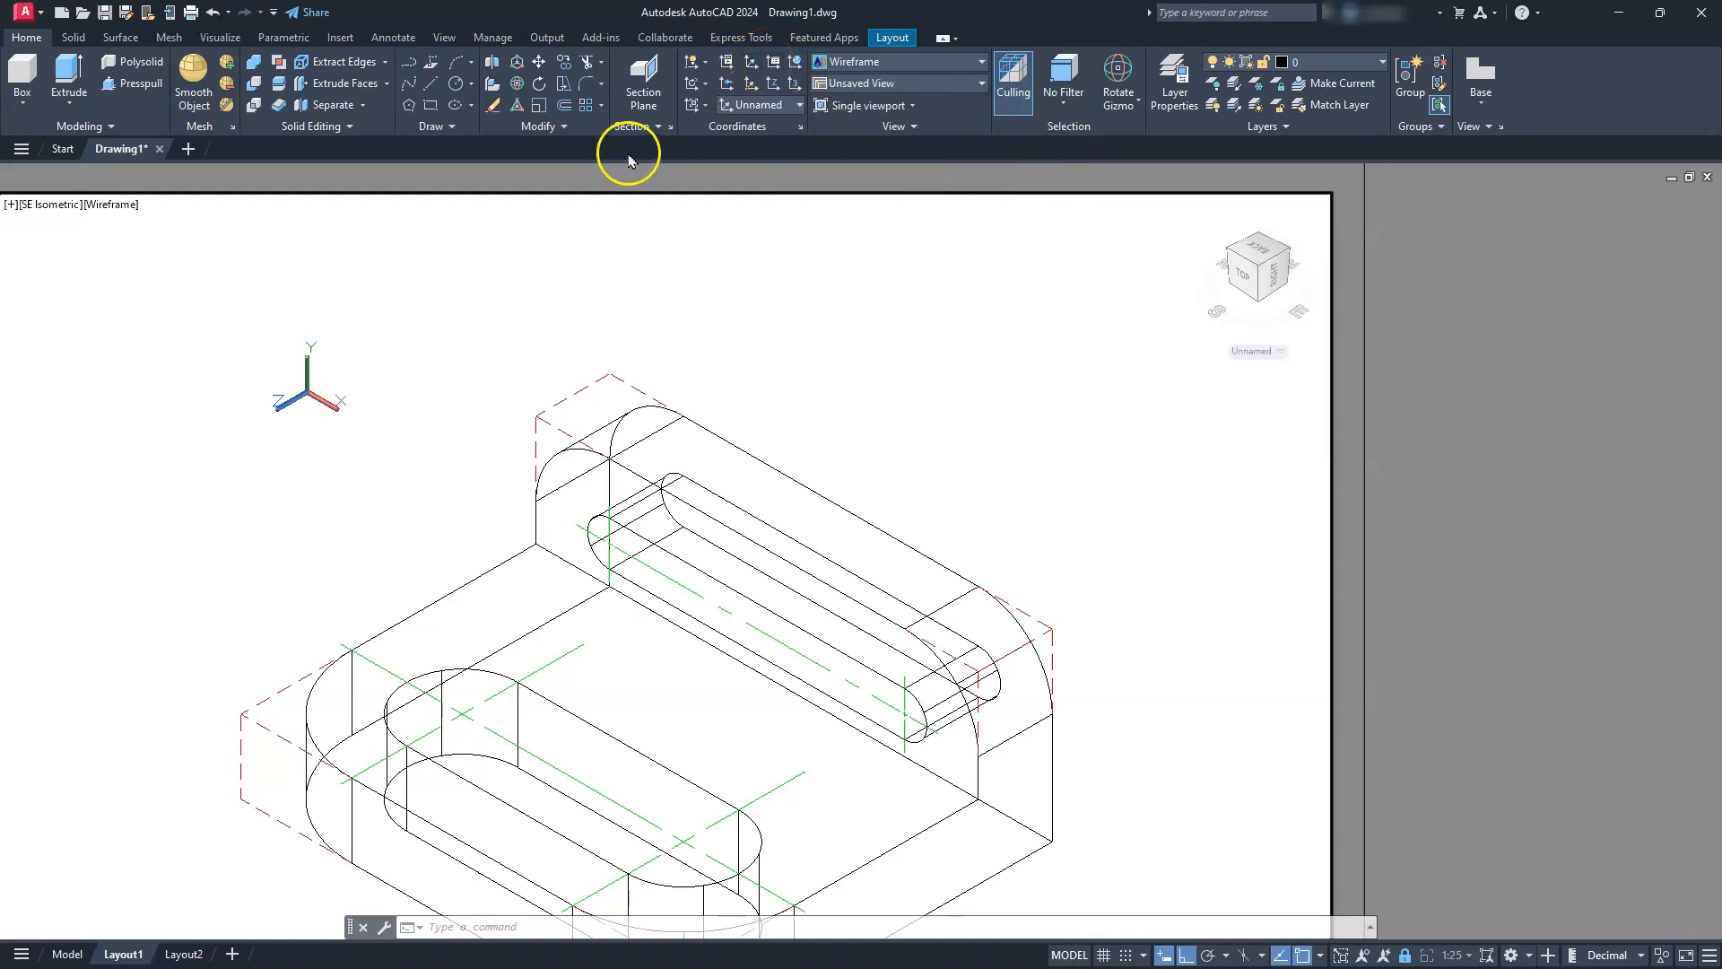
left_click(707, 107)
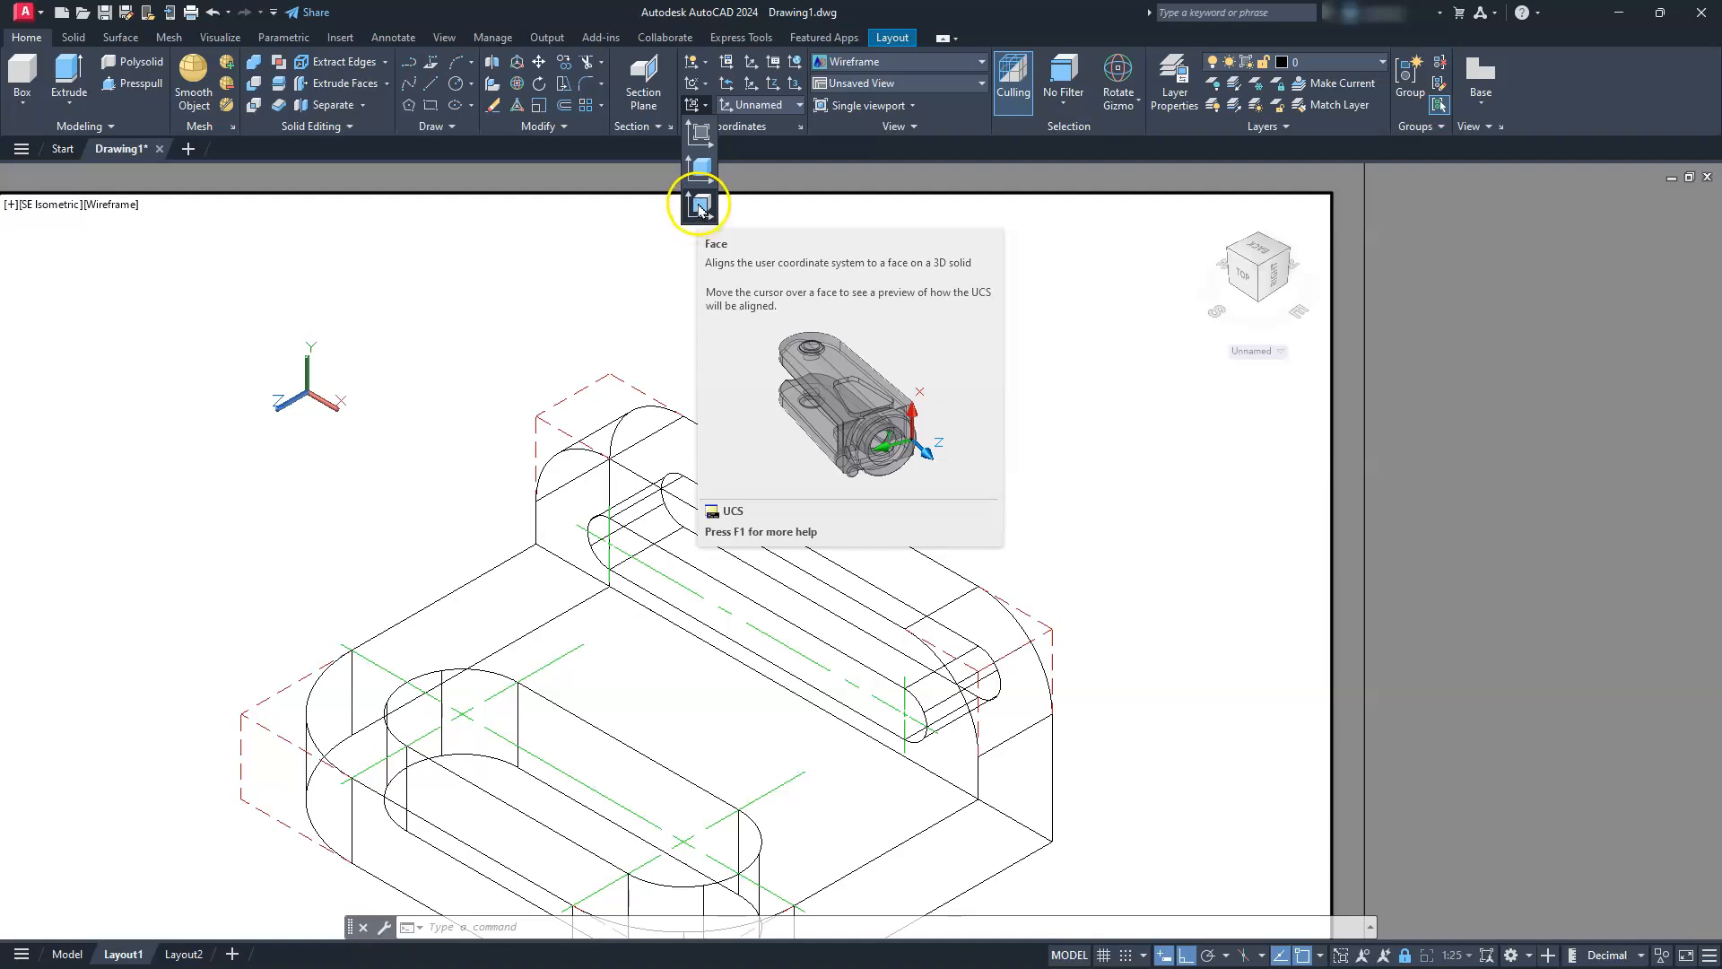
left_click(699, 208)
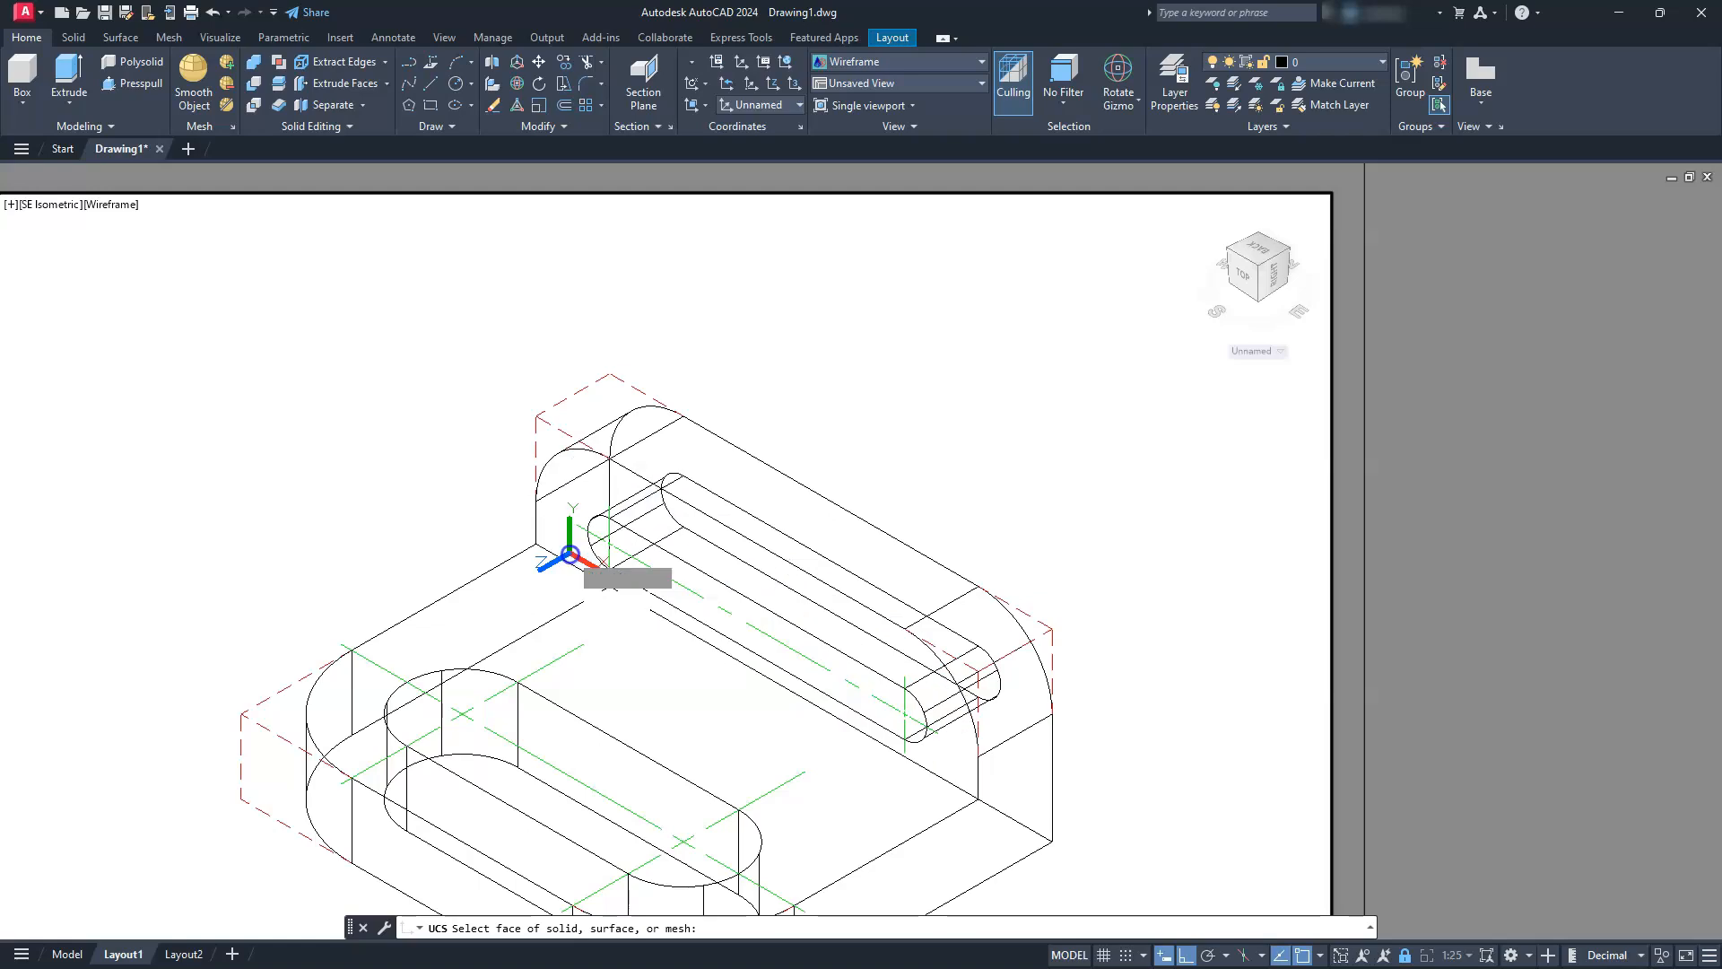
left_click(559, 571)
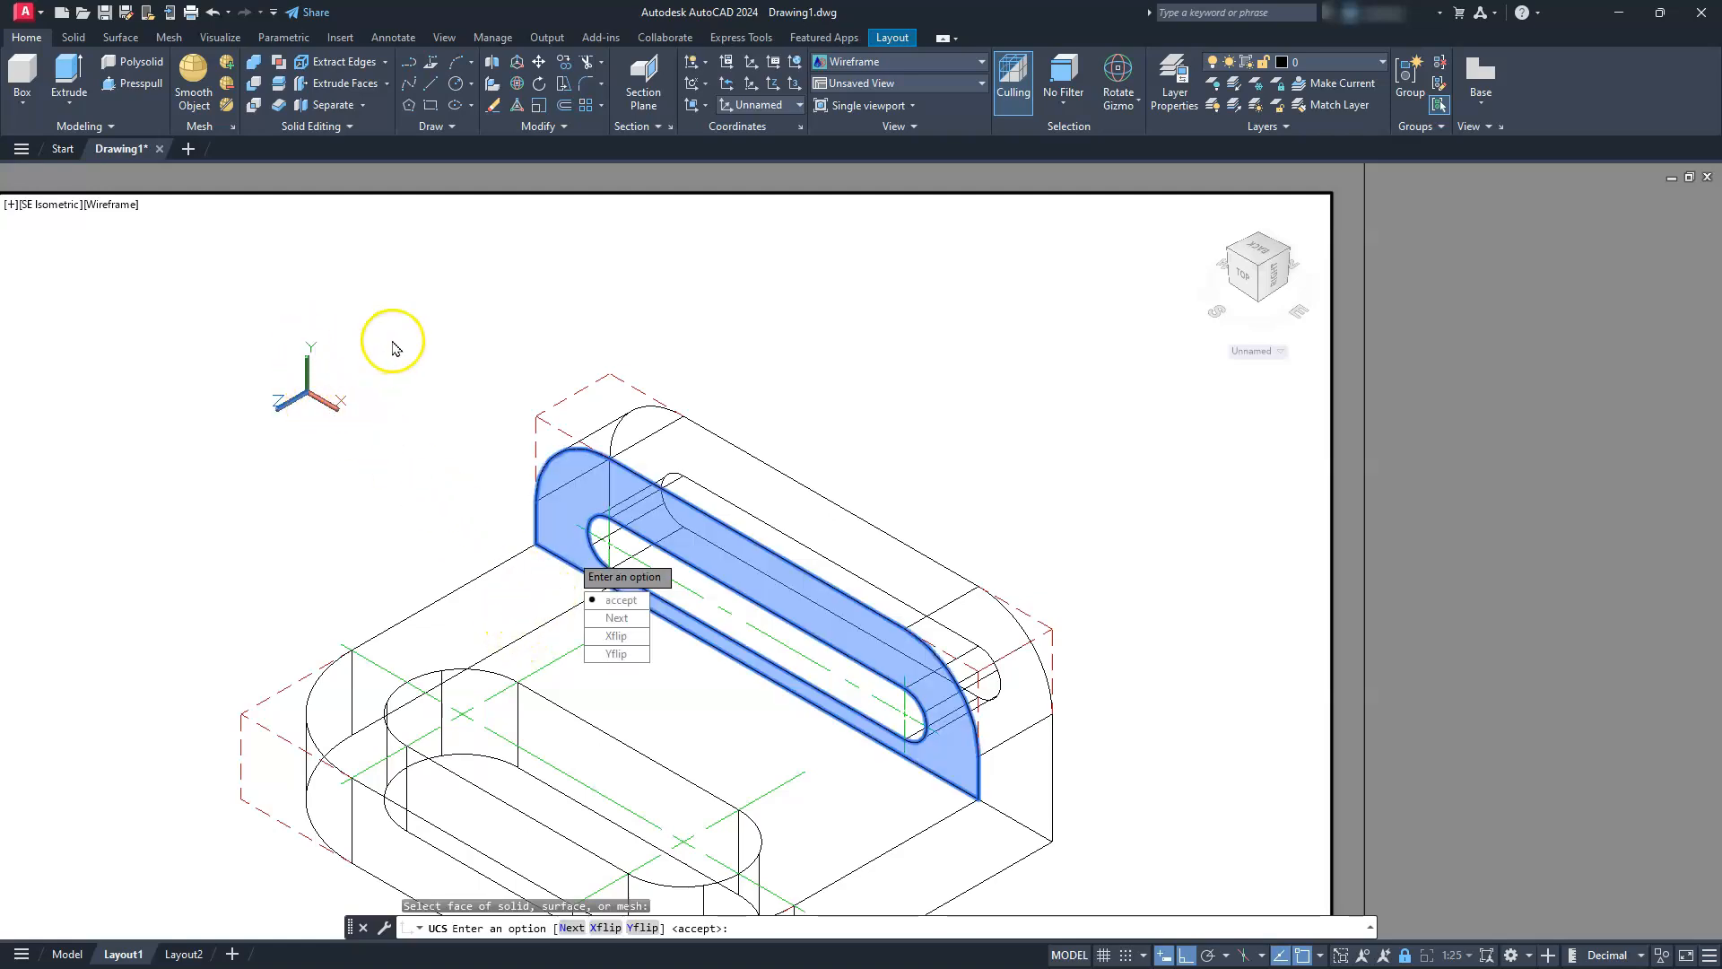
key("Return")
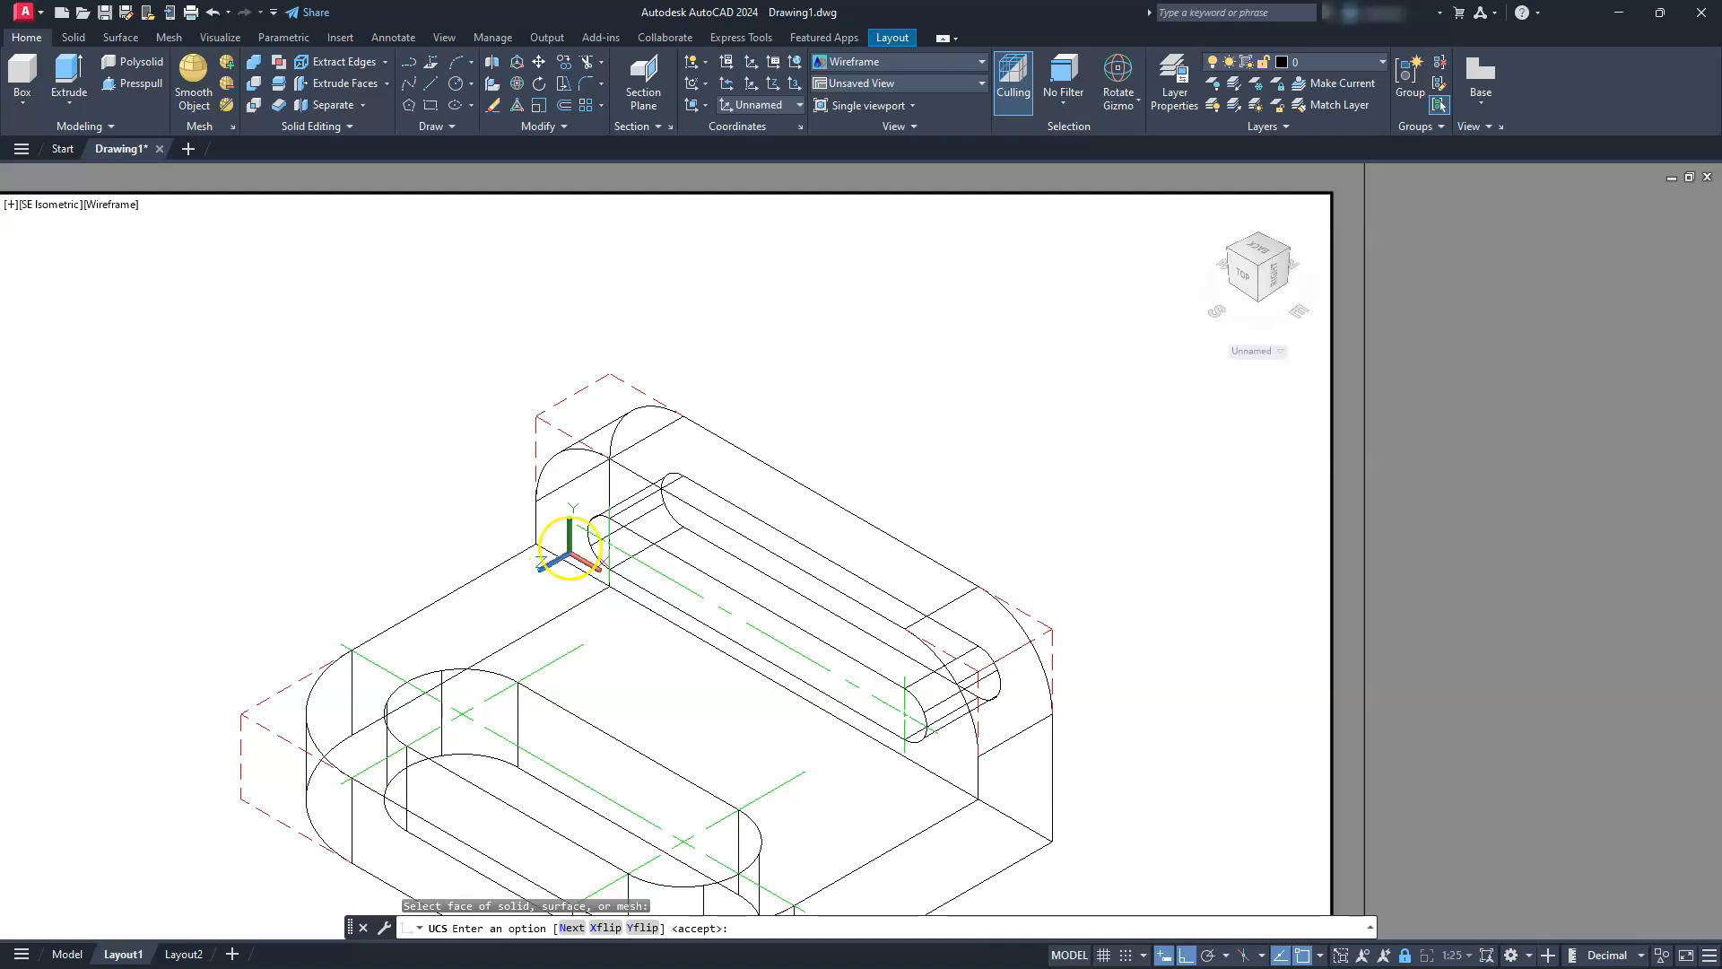
Place a linear dimension above the upright from its dashed top-left front corner to the upper end of the slot's left center mark
left_click(390, 43)
left_click(364, 107)
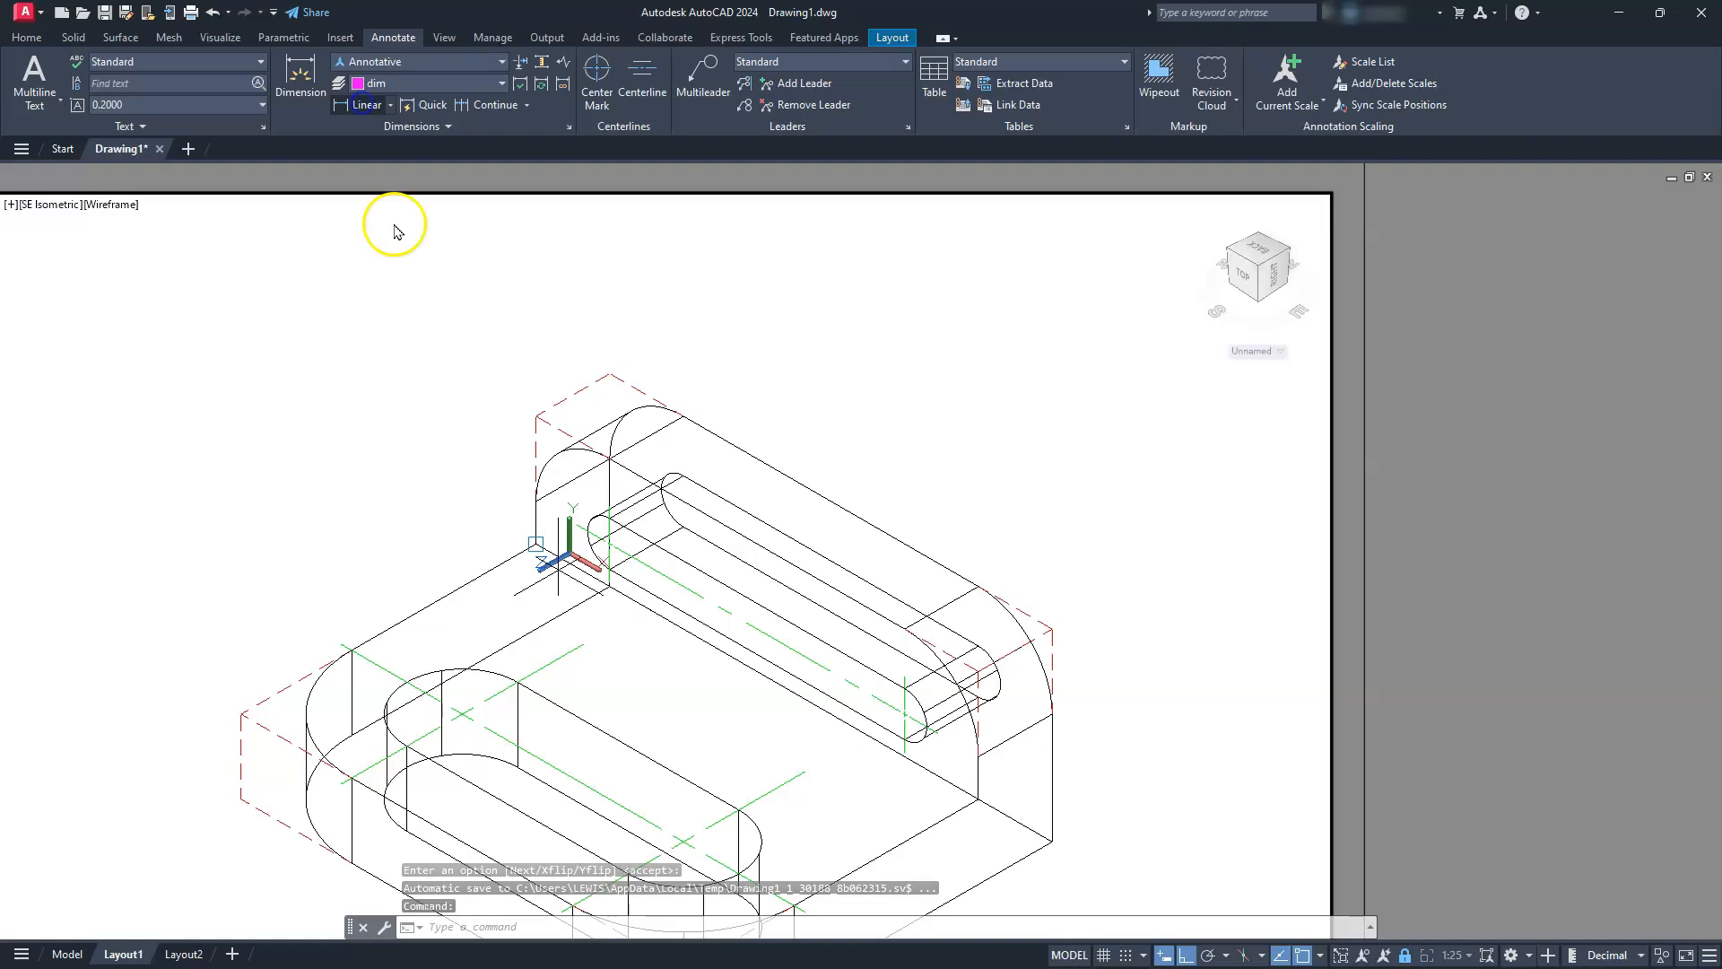
left_click(538, 416)
scroll(589, 518, "up", 5)
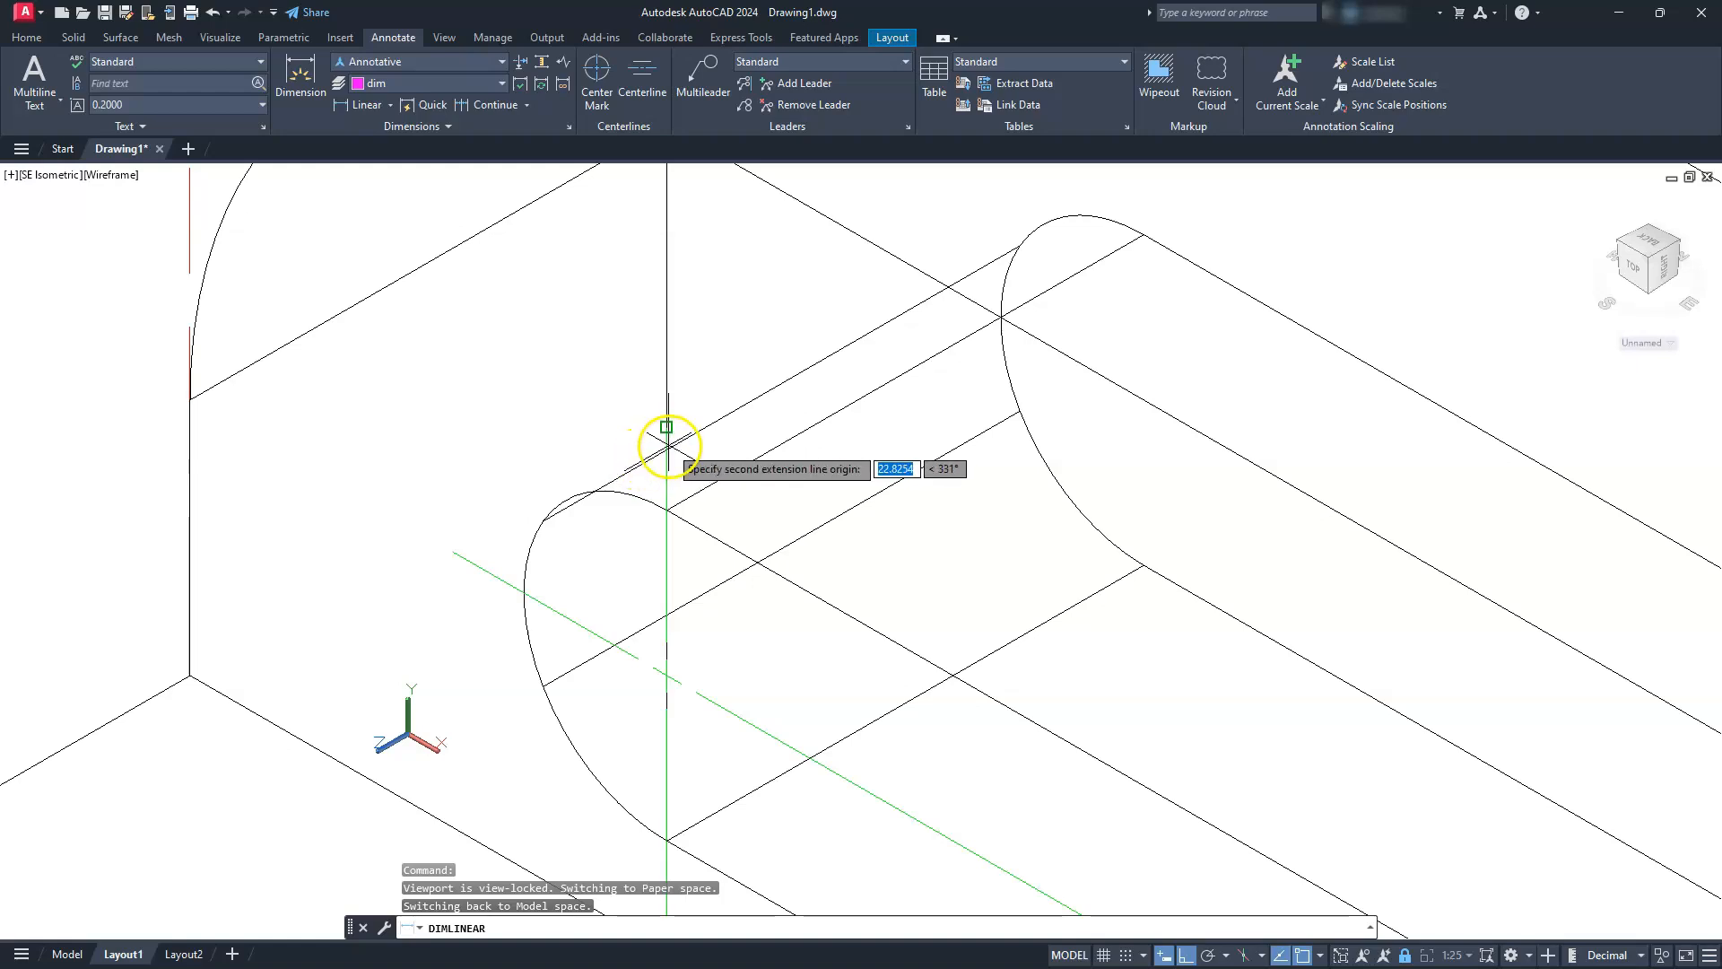
left_click(667, 437)
scroll(669, 448, "down", 8)
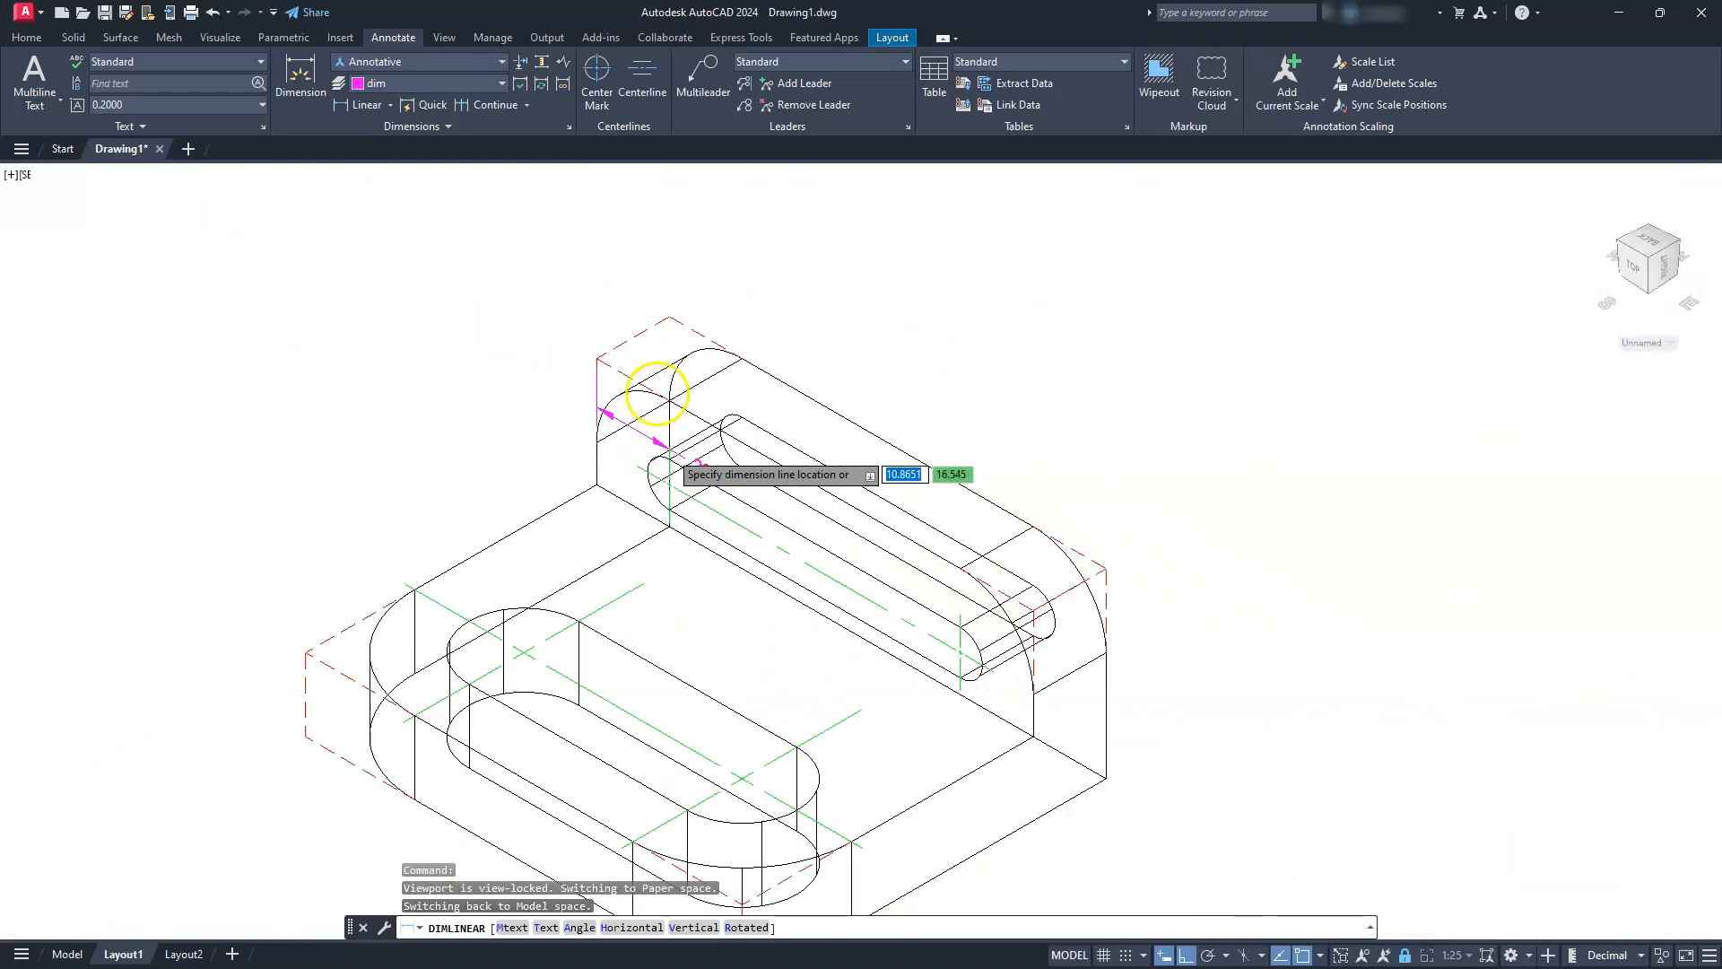
left_click(655, 386)
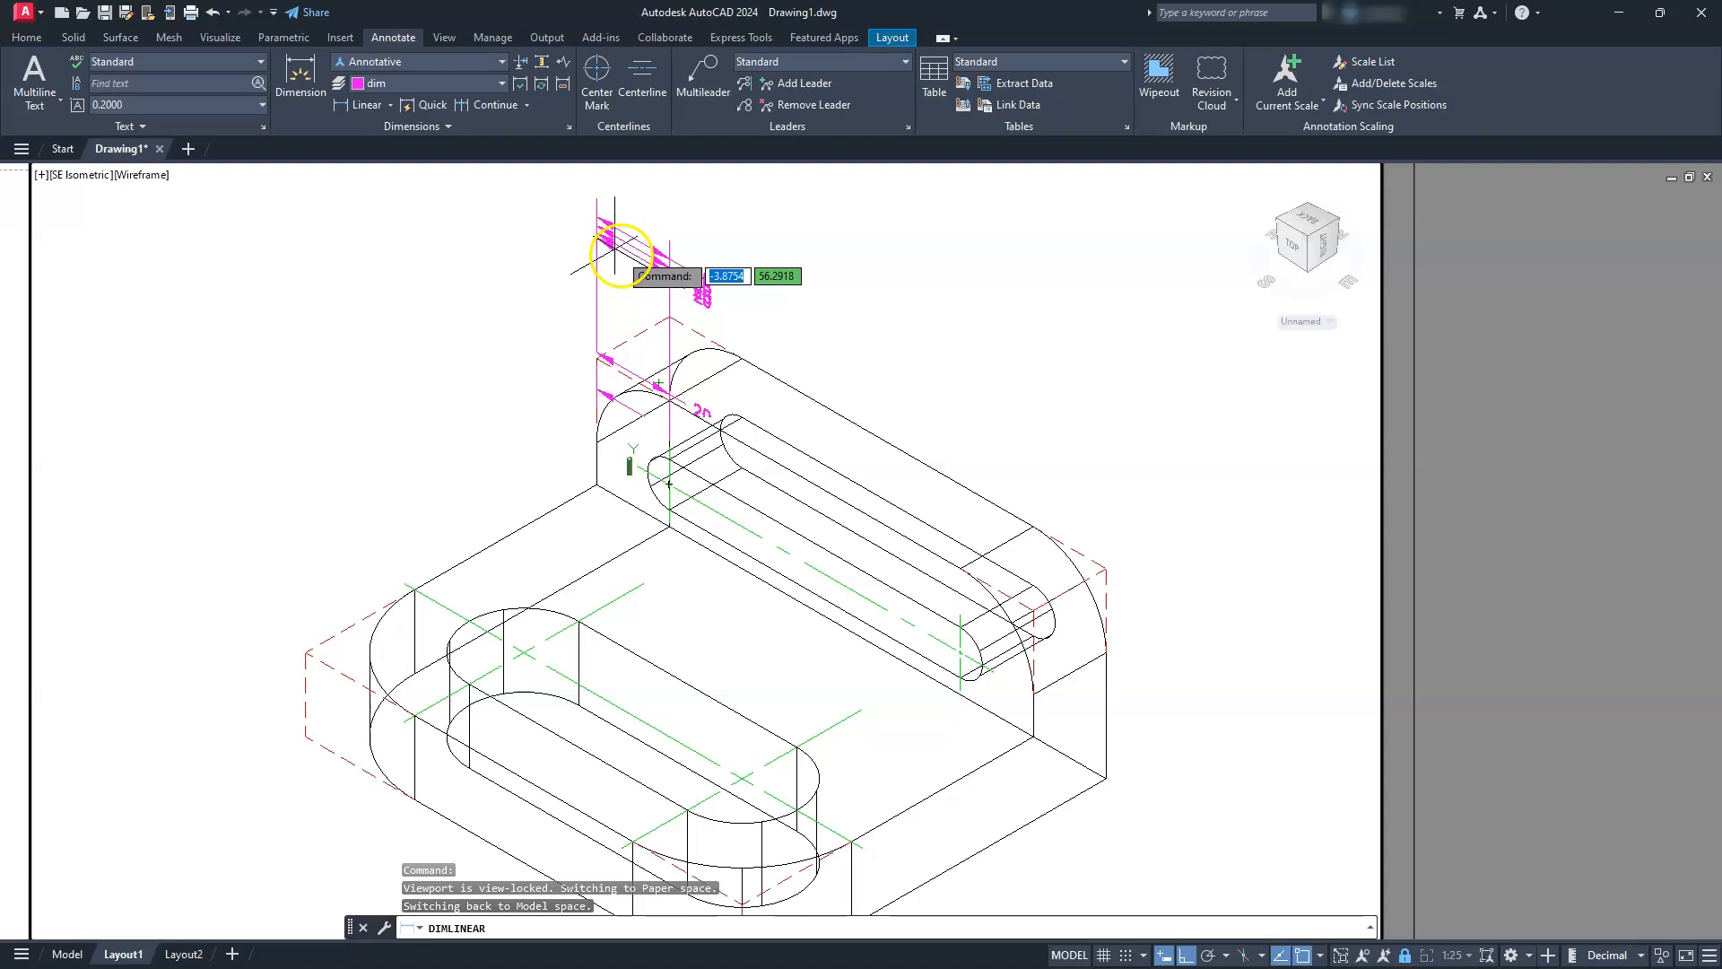
left_click(623, 258)
middle_click_drag(612, 319, 759, 410)
scroll(773, 415, "up", 4)
middle_click_drag(947, 518, 950, 526)
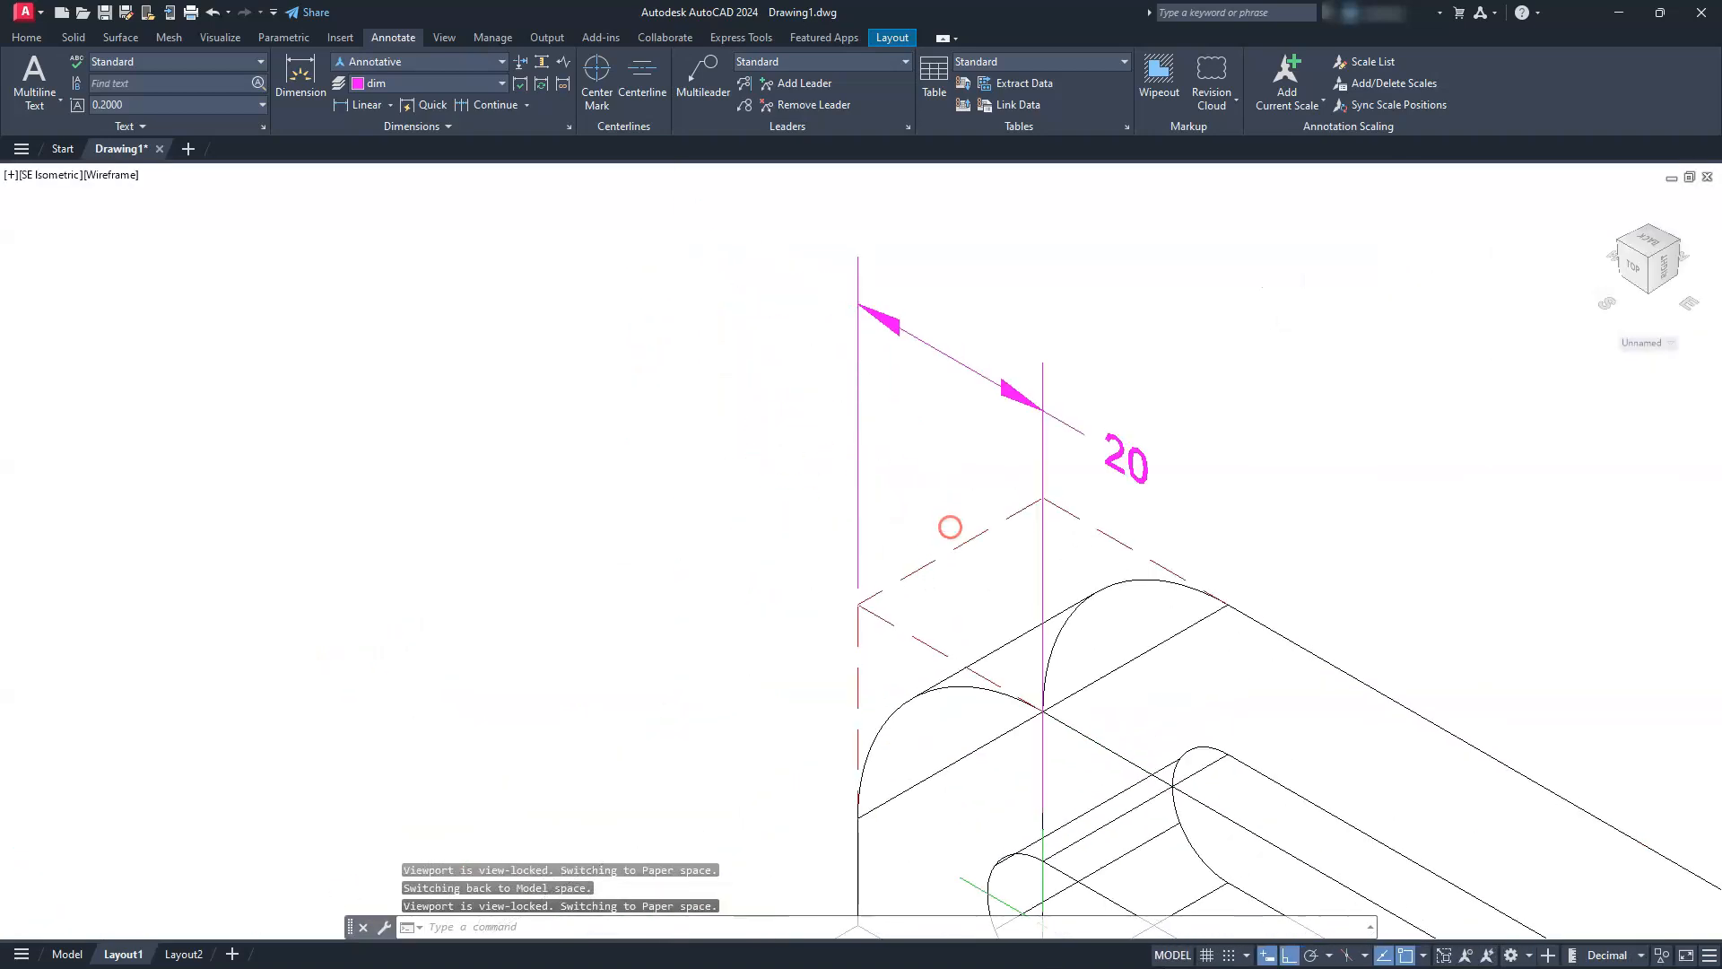
Delete the linear dimension above the upright's dashed top-left front corner
key("Escape")
key("Escape")
scroll(942, 530, "down", 2)
key("Escape")
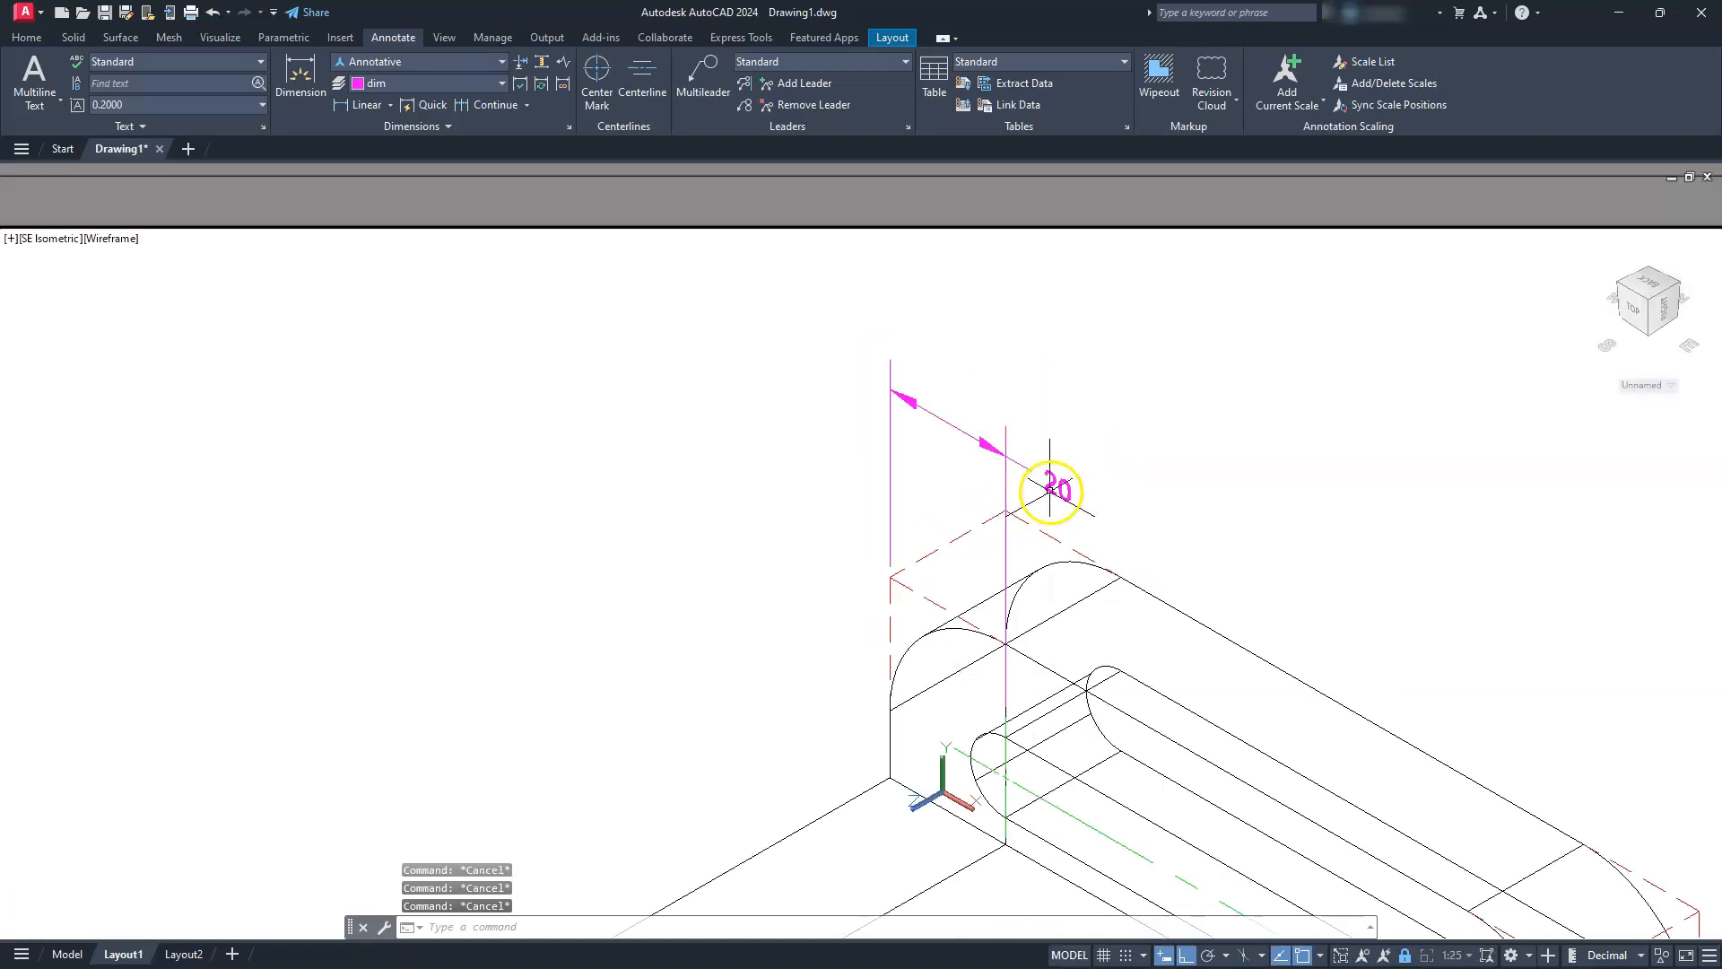
left_click(961, 423)
key("Delete")
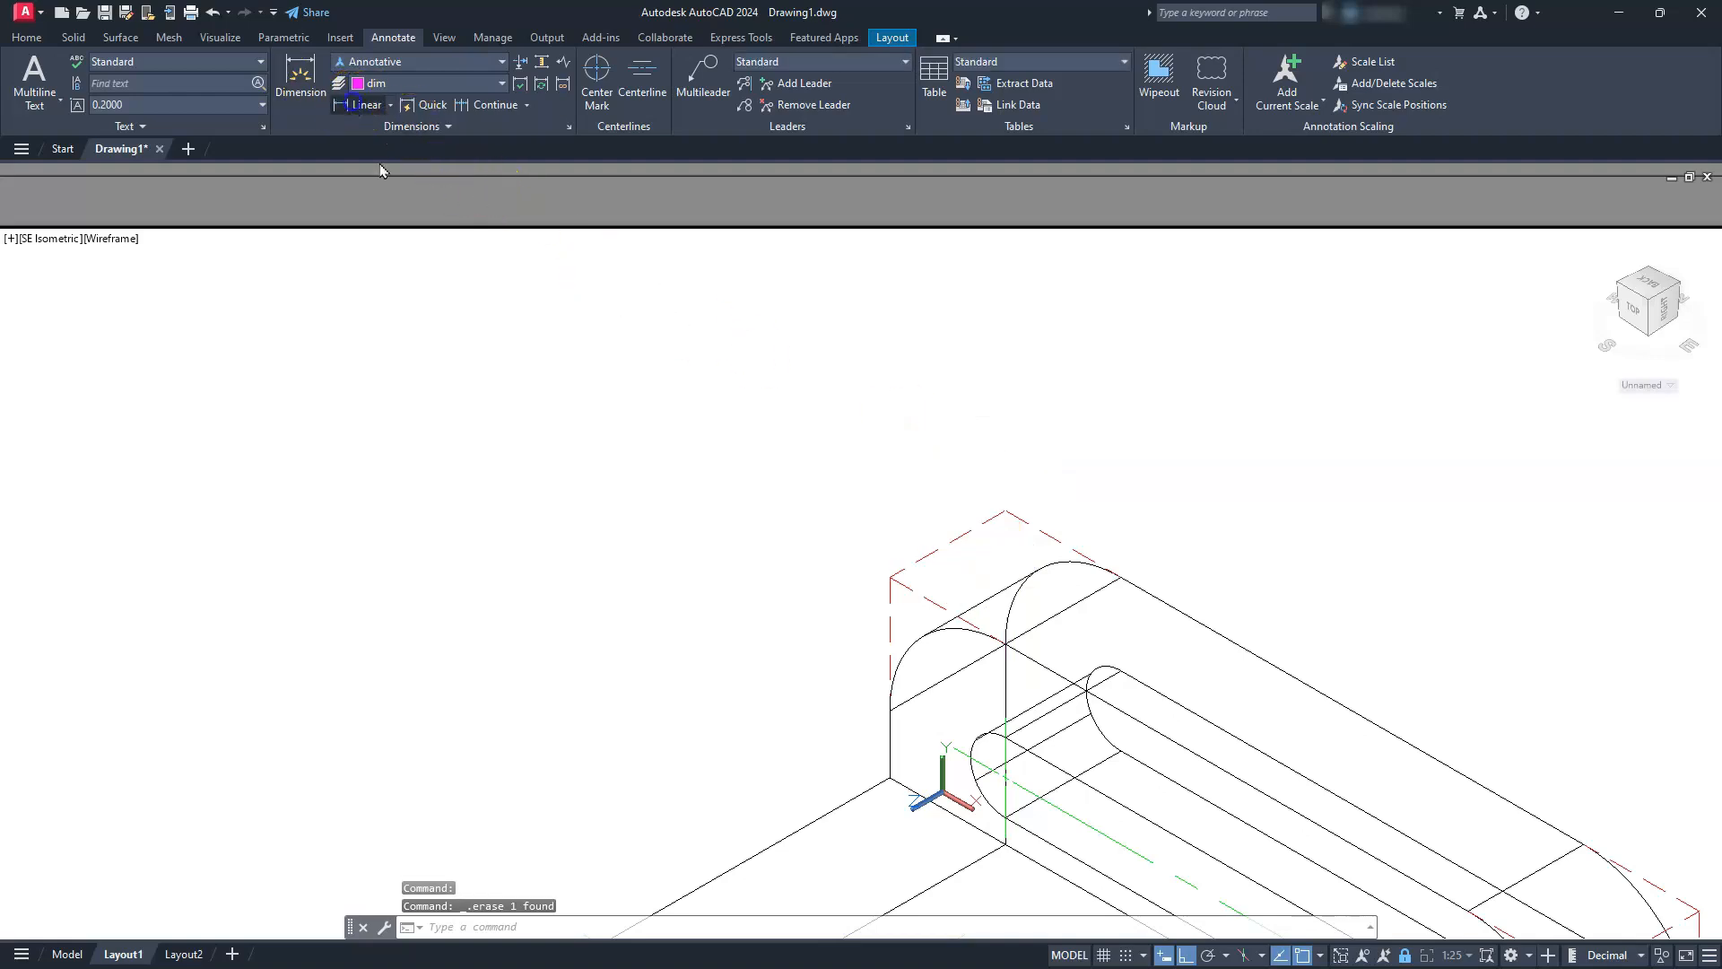
Place a linear dimension above the upright from the slot's left center mark to the dashed top-left front corner, measured in reverse order
left_click(356, 104)
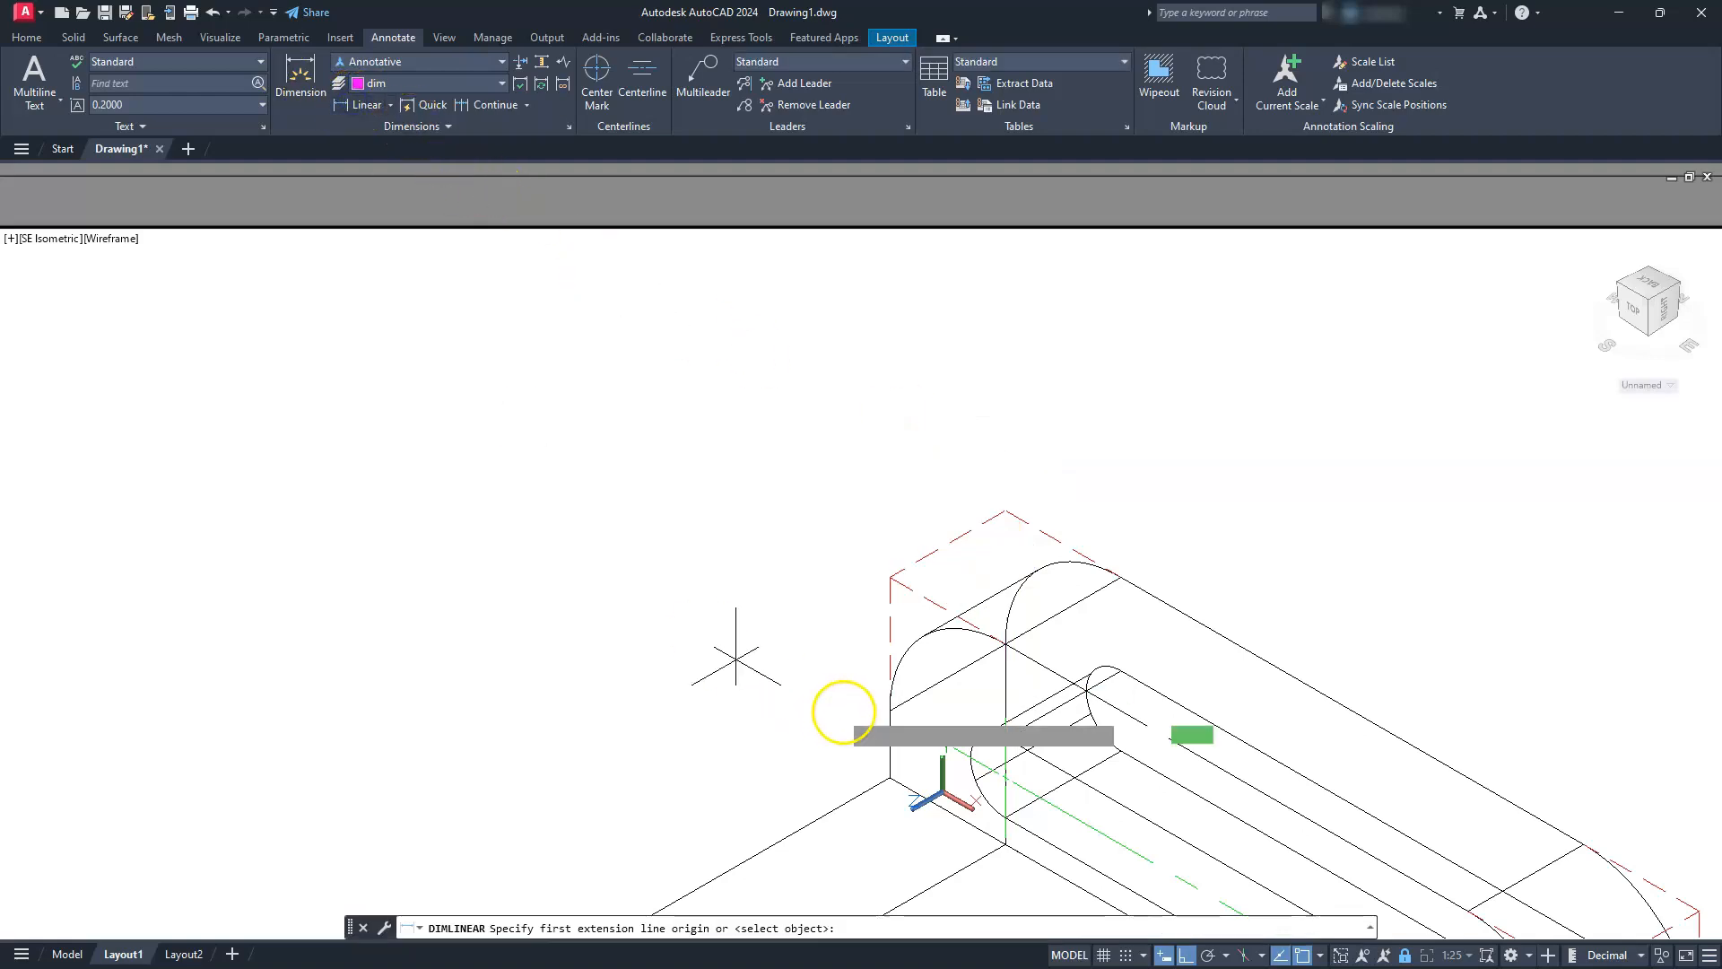
left_click(1005, 717)
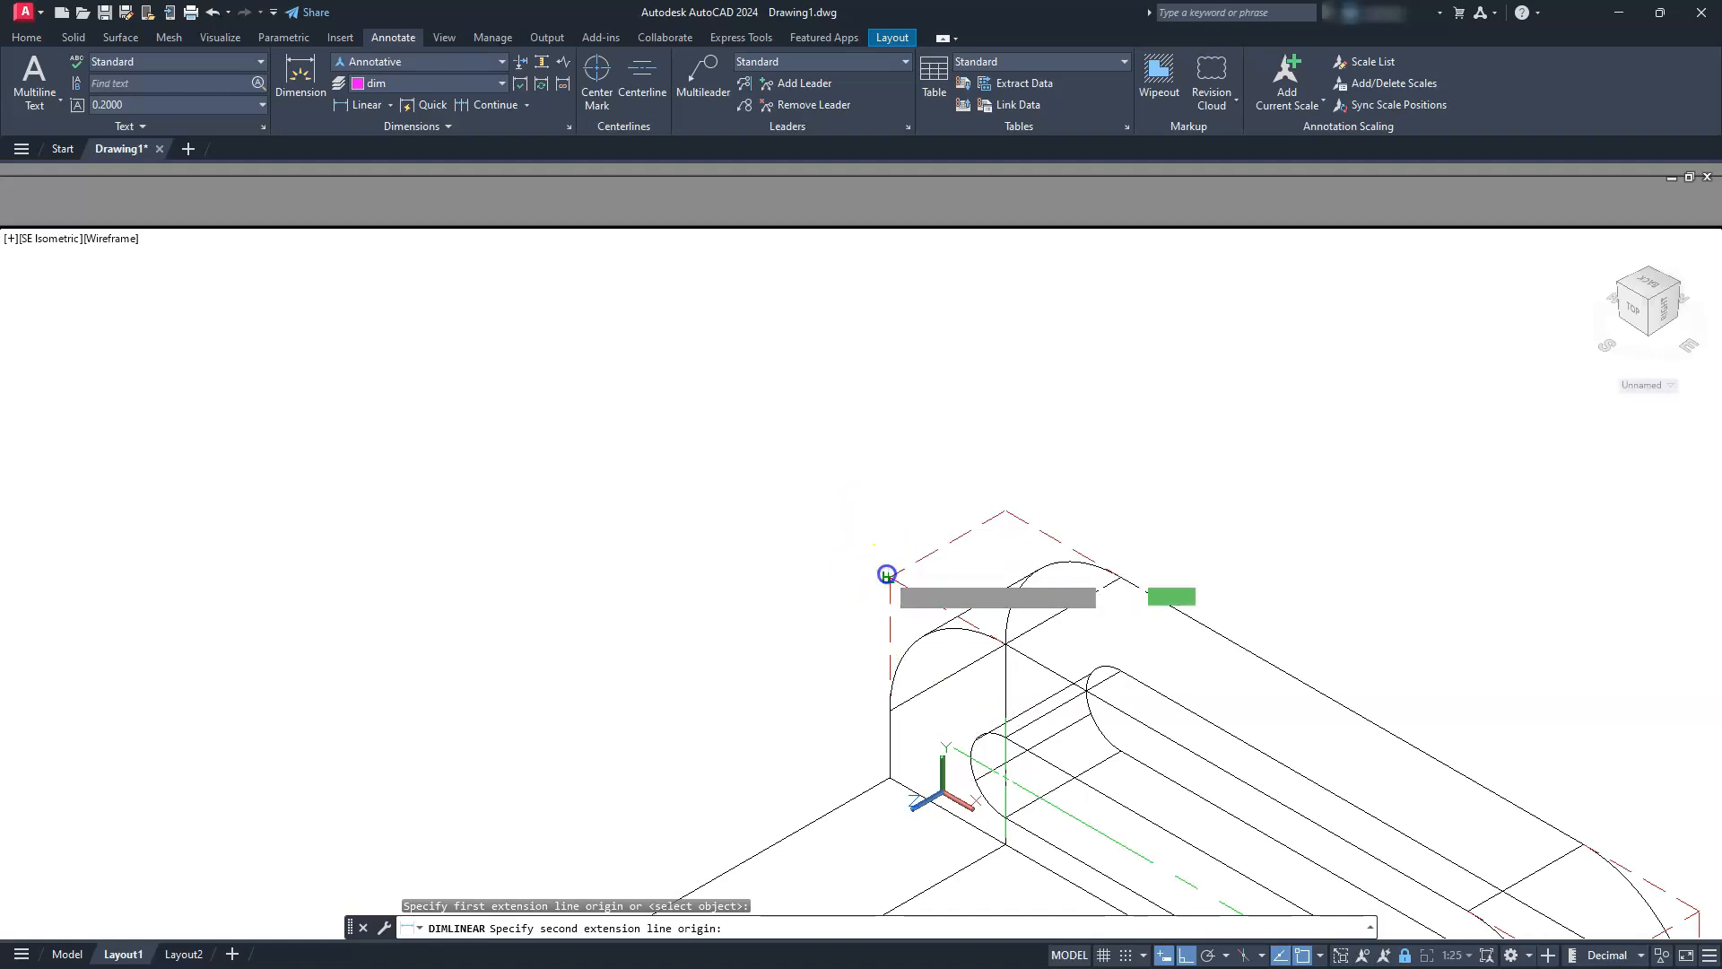
left_click(886, 574)
left_click(911, 434)
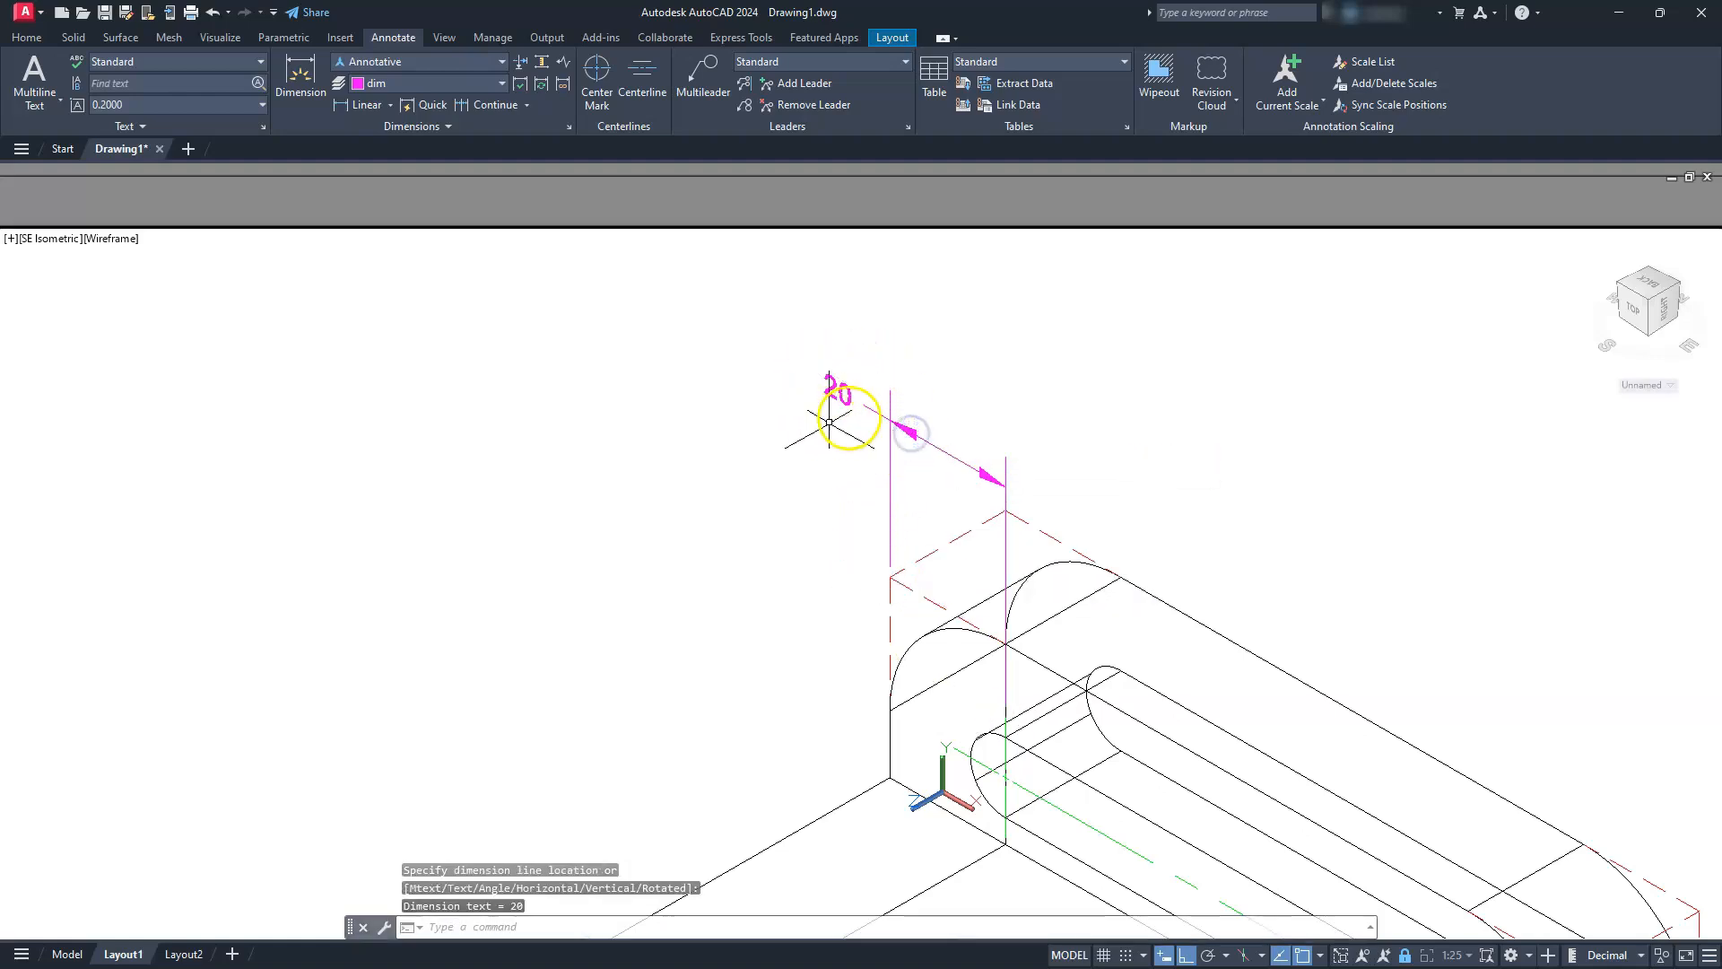
Continue the dimension from its slot-side extension line to the upper end of the upright slot's right center mark
scroll(831, 413, "down", 5)
scroll(774, 476, "up", 6)
middle_click_drag(705, 515, 600, 509)
left_click(600, 508)
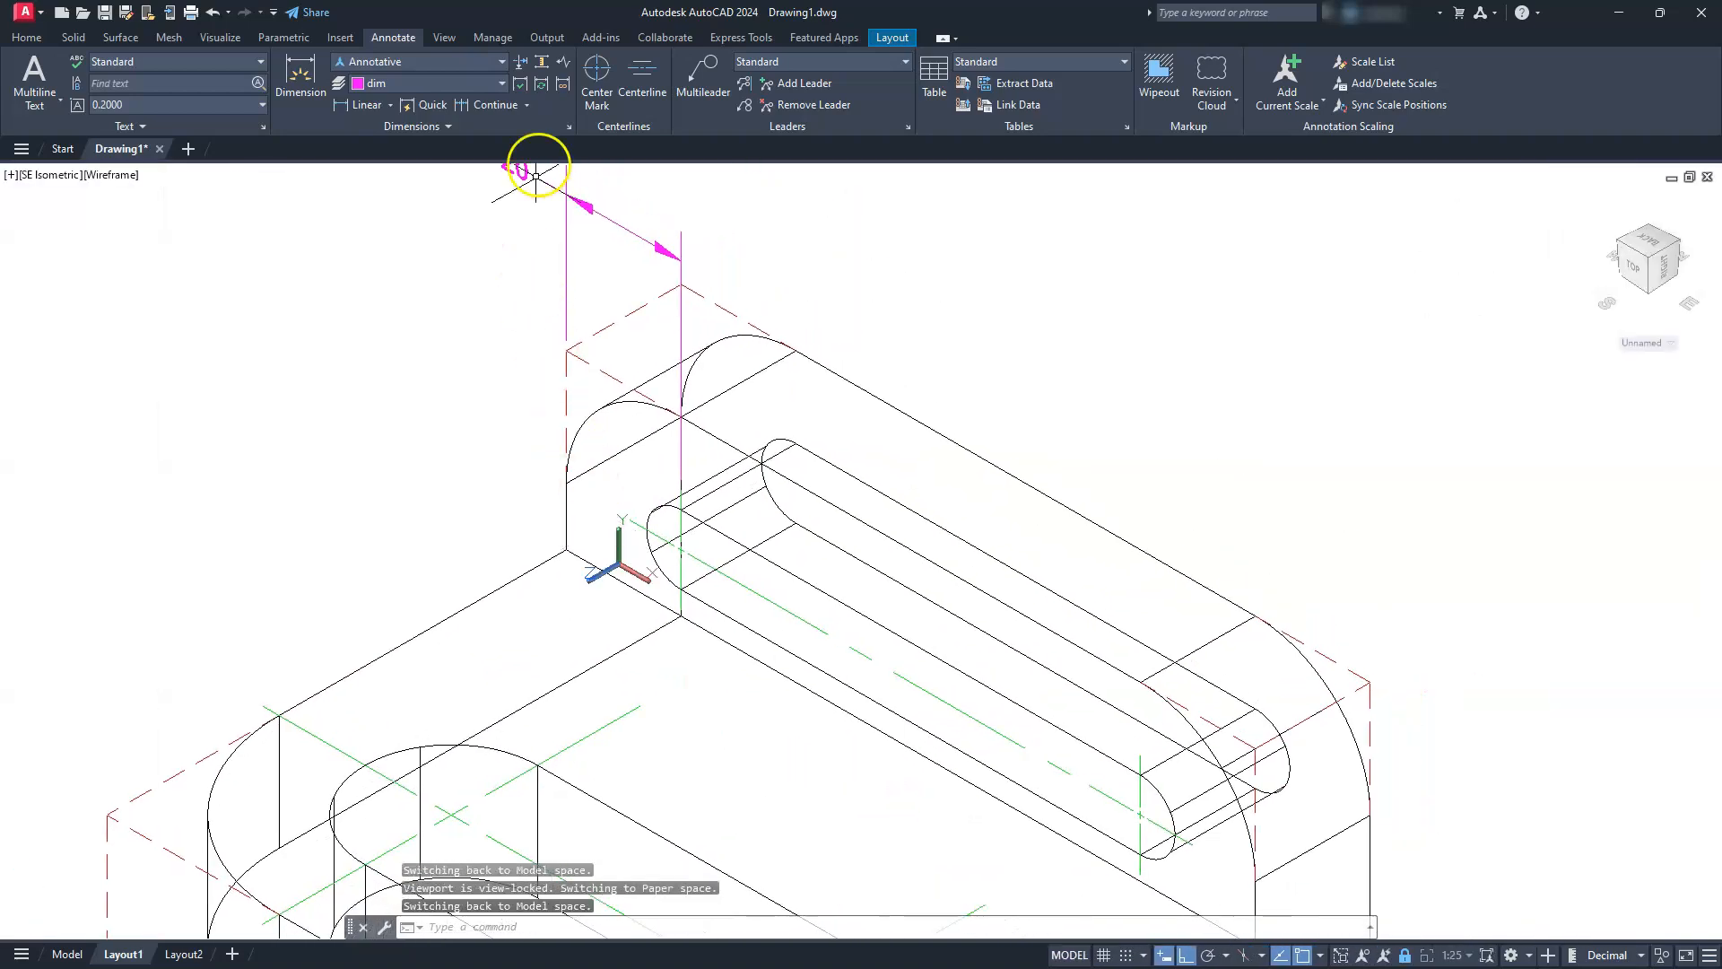
left_click(496, 105)
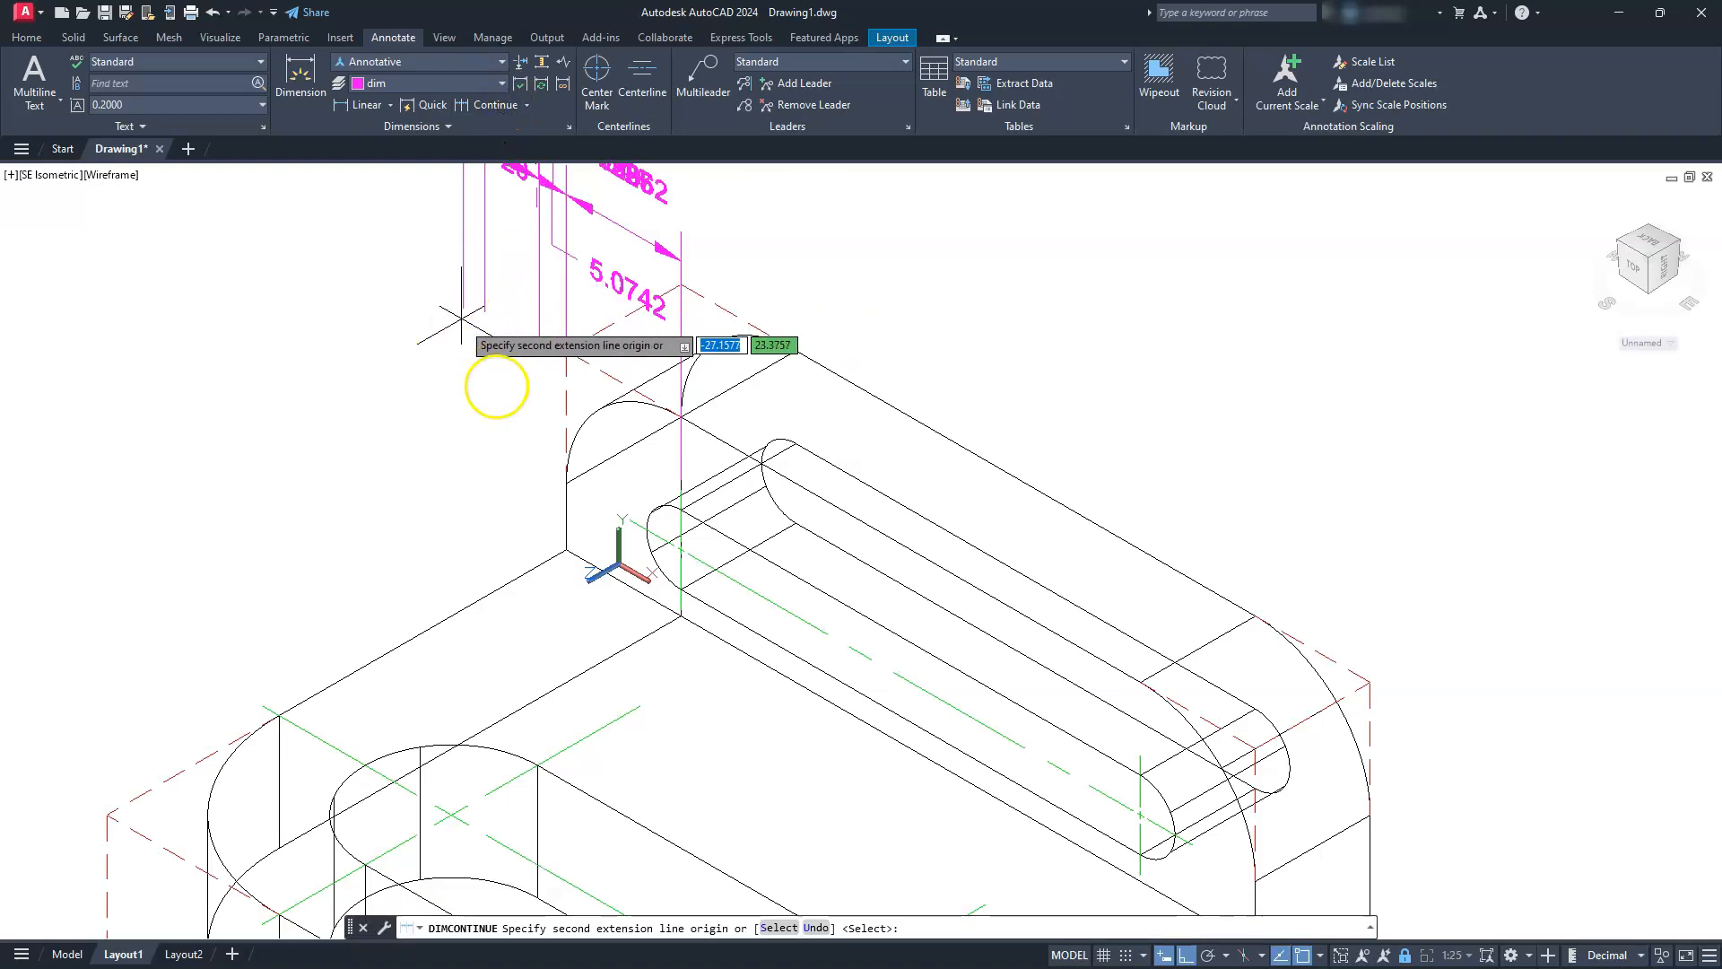
left_click(709, 754)
left_click(735, 848)
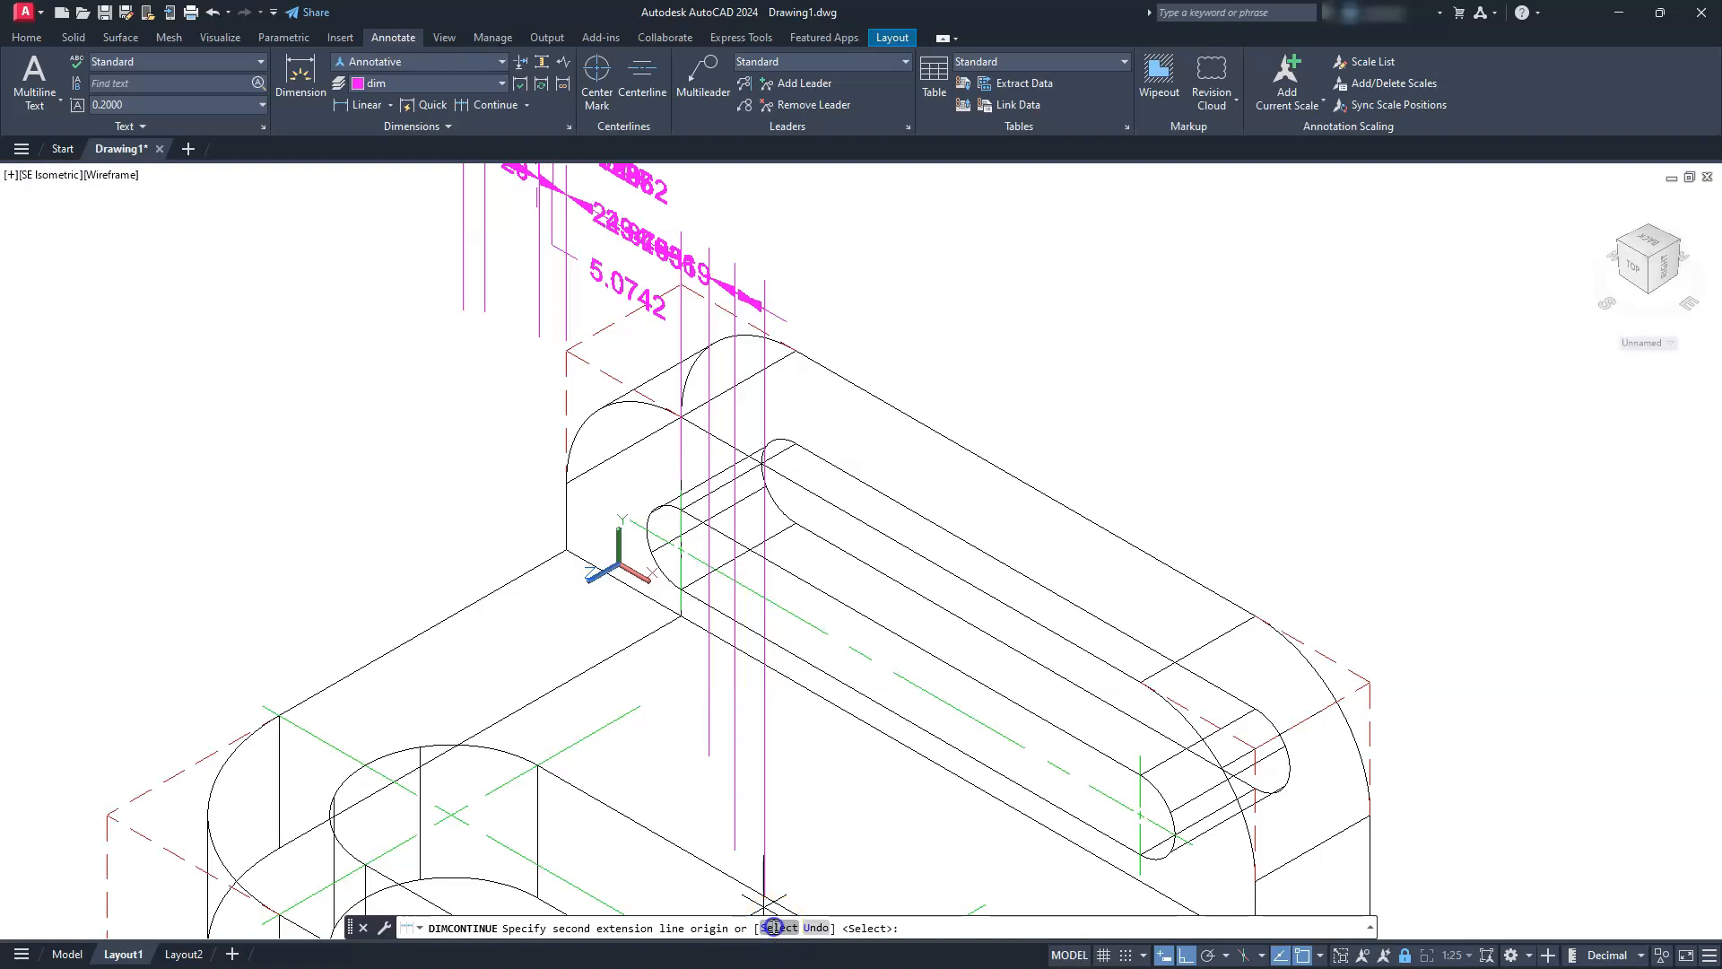
left_click(776, 927)
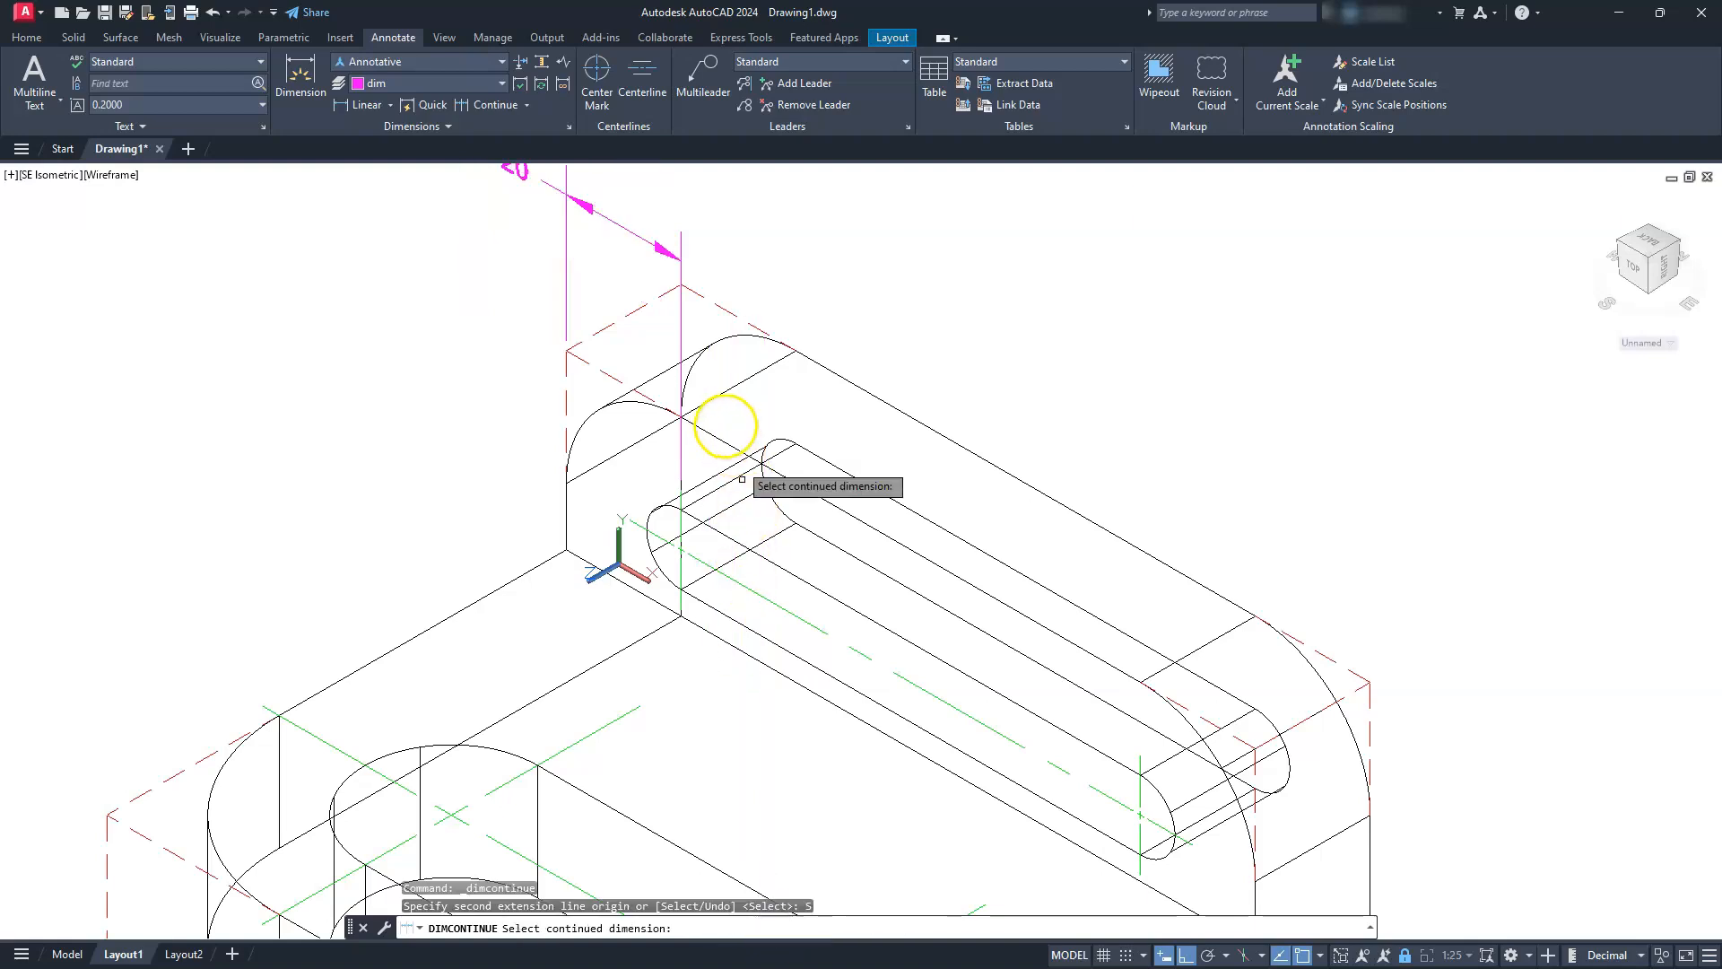
left_click(681, 328)
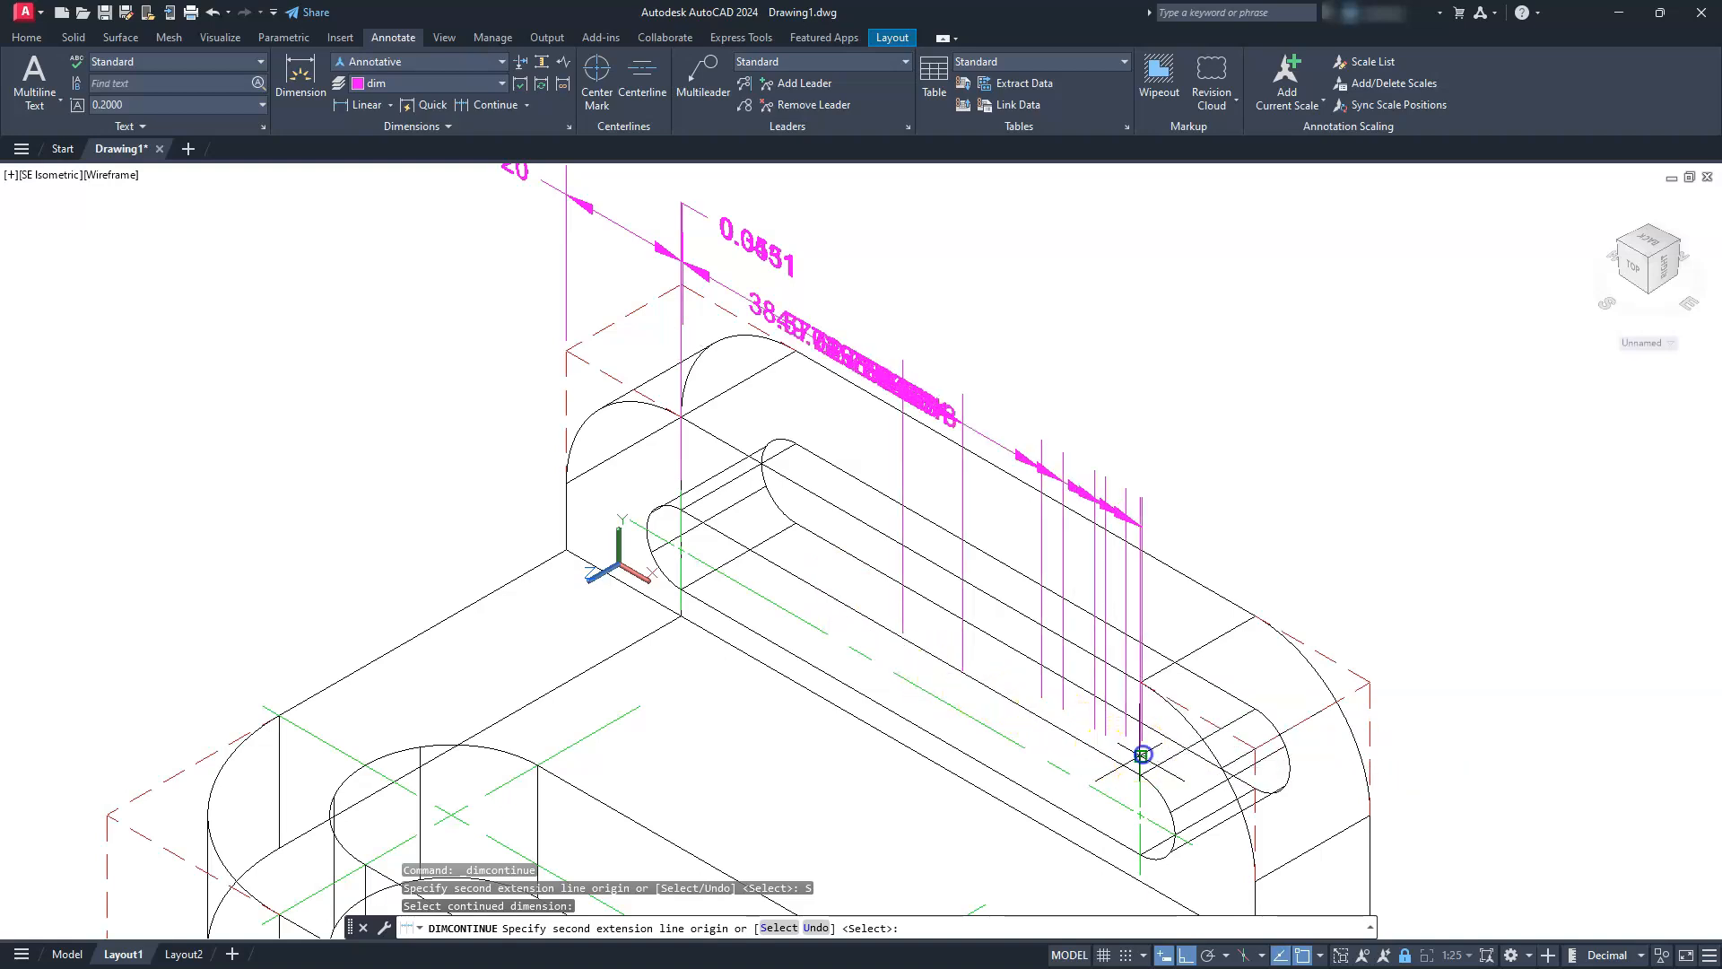
left_click(1142, 754)
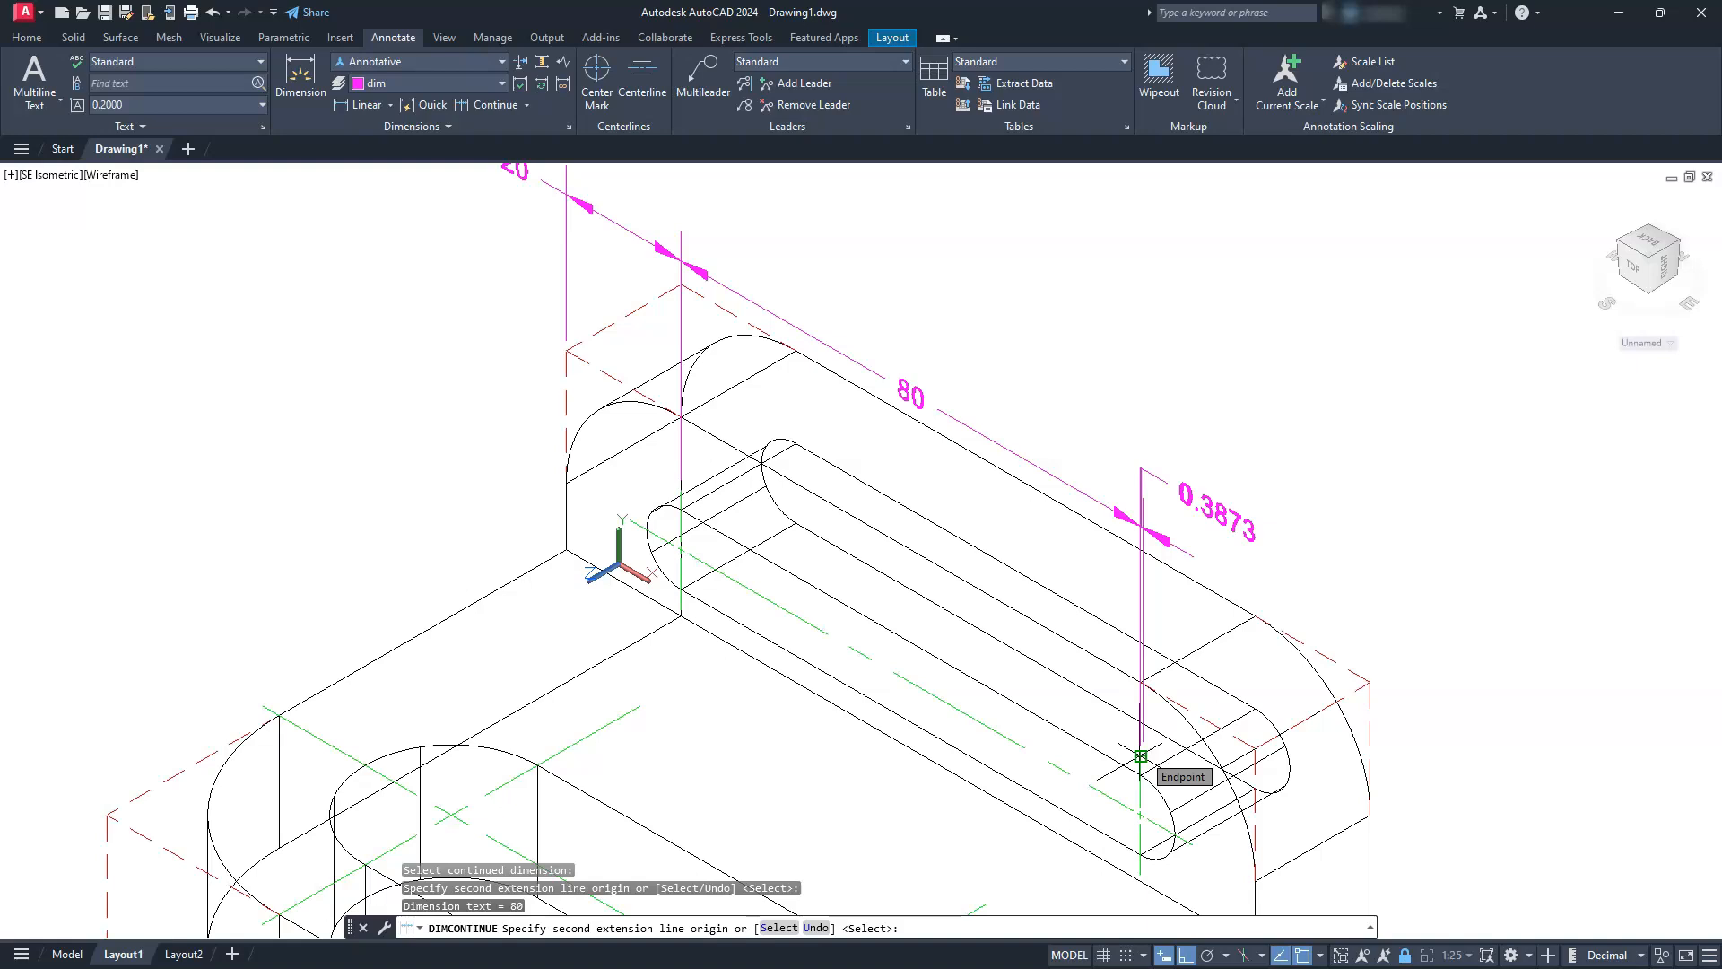
key("Escape")
Add a radius dimension to the upright's rounded top-left front corner, with its text placed outside beside the corner
scroll(1005, 461, "down", 4)
middle_click_drag(966, 650, 960, 563)
double_click(960, 562)
middle_click_drag(880, 488, 947, 610)
scroll(927, 489, "up", 4)
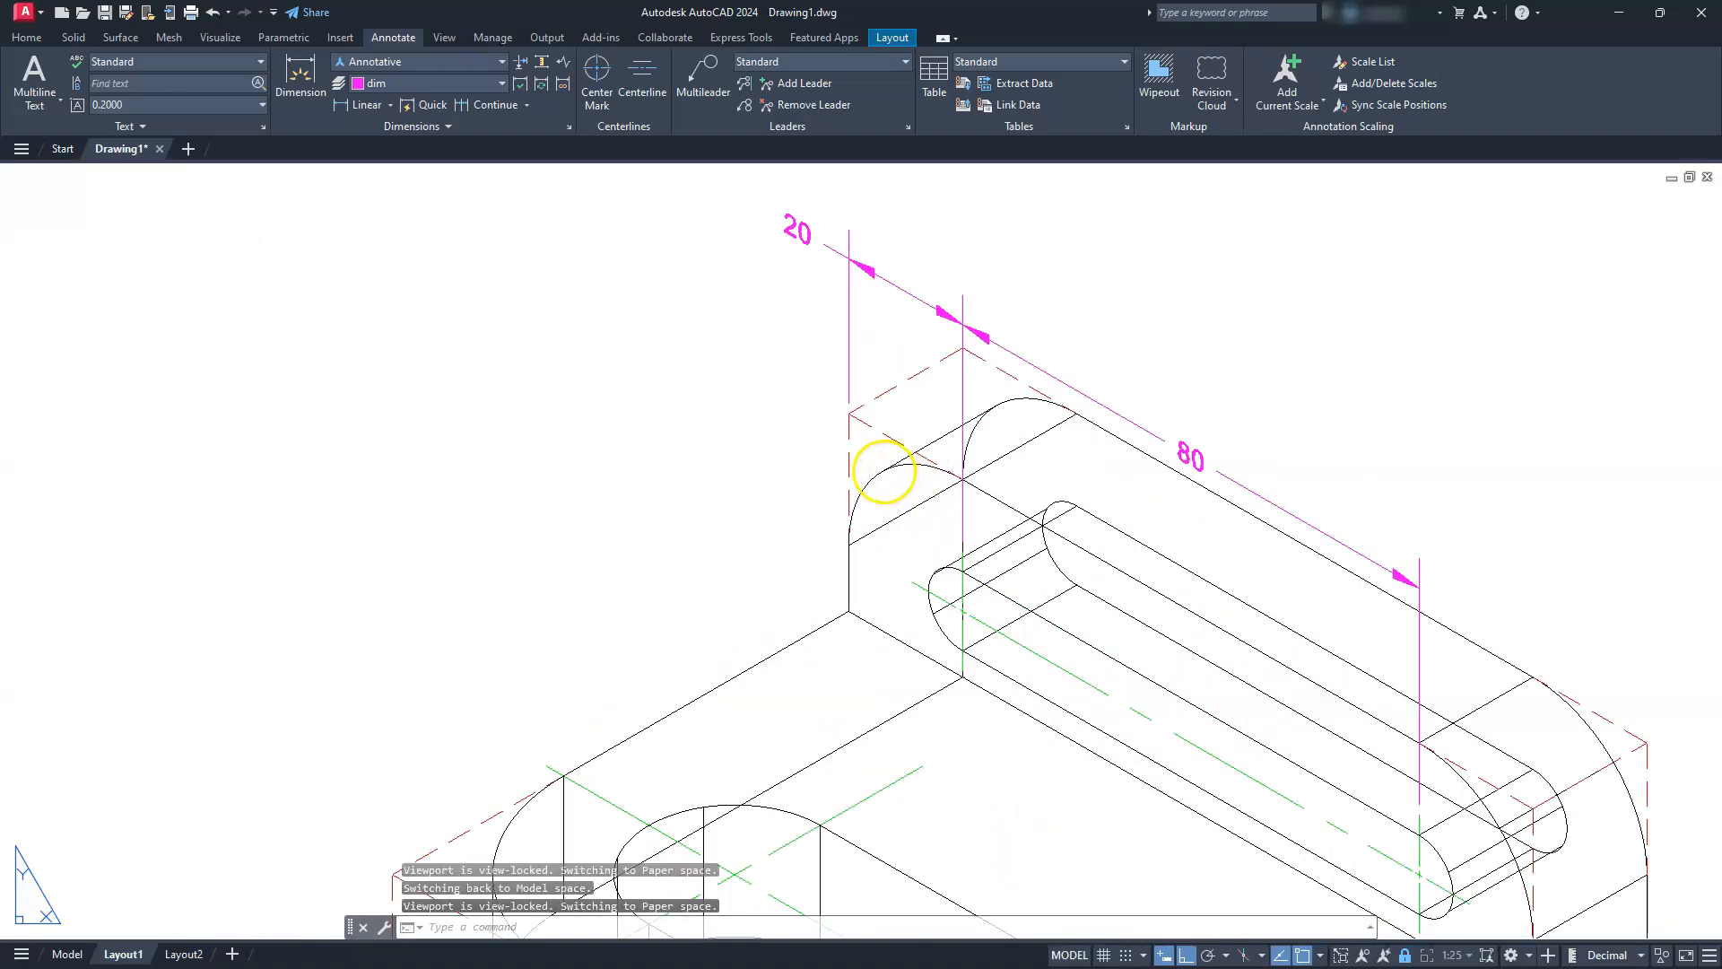
left_click(386, 107)
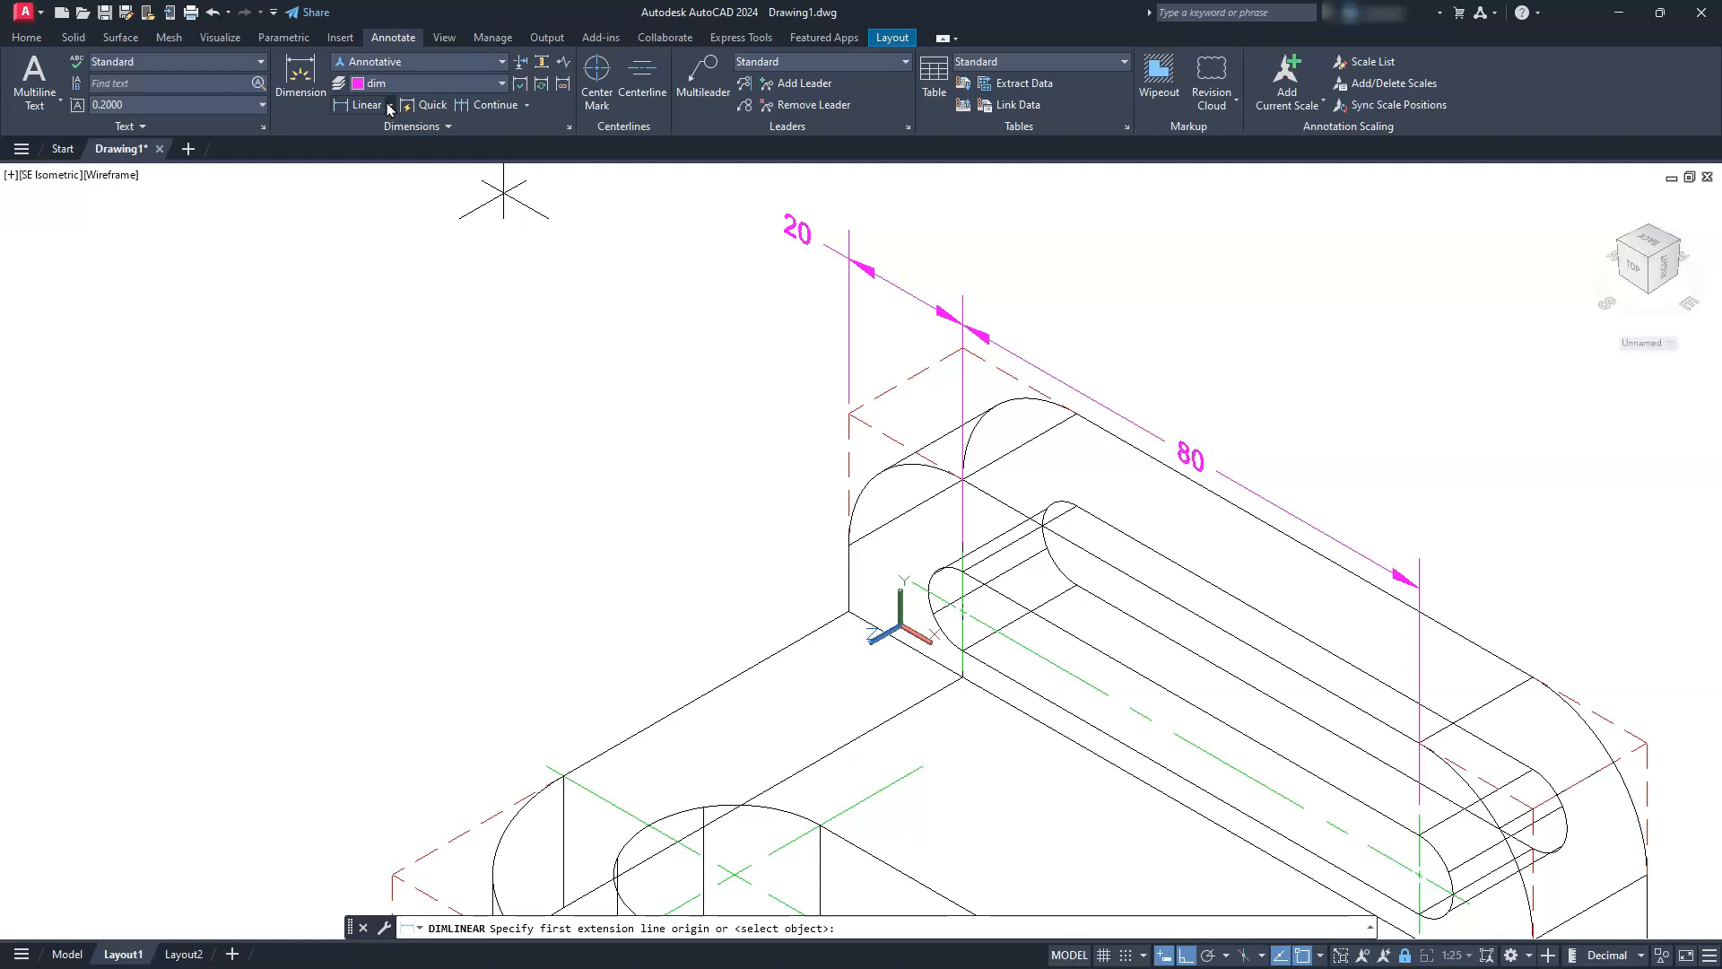
left_click(390, 106)
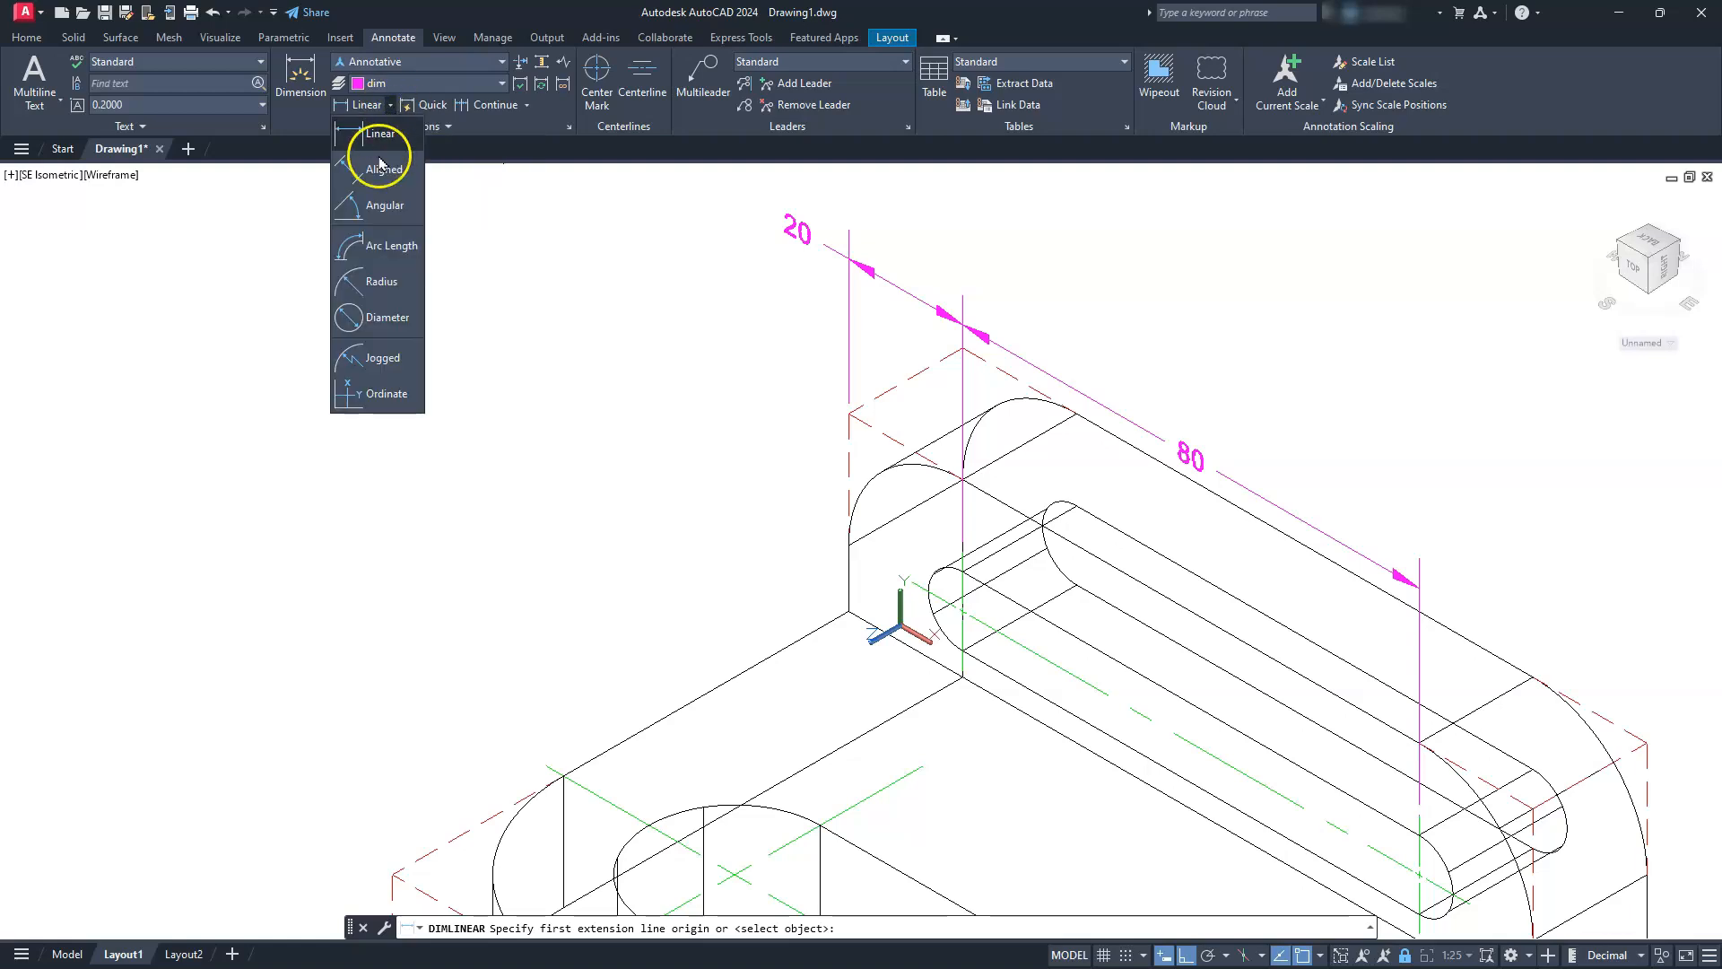
left_click(382, 283)
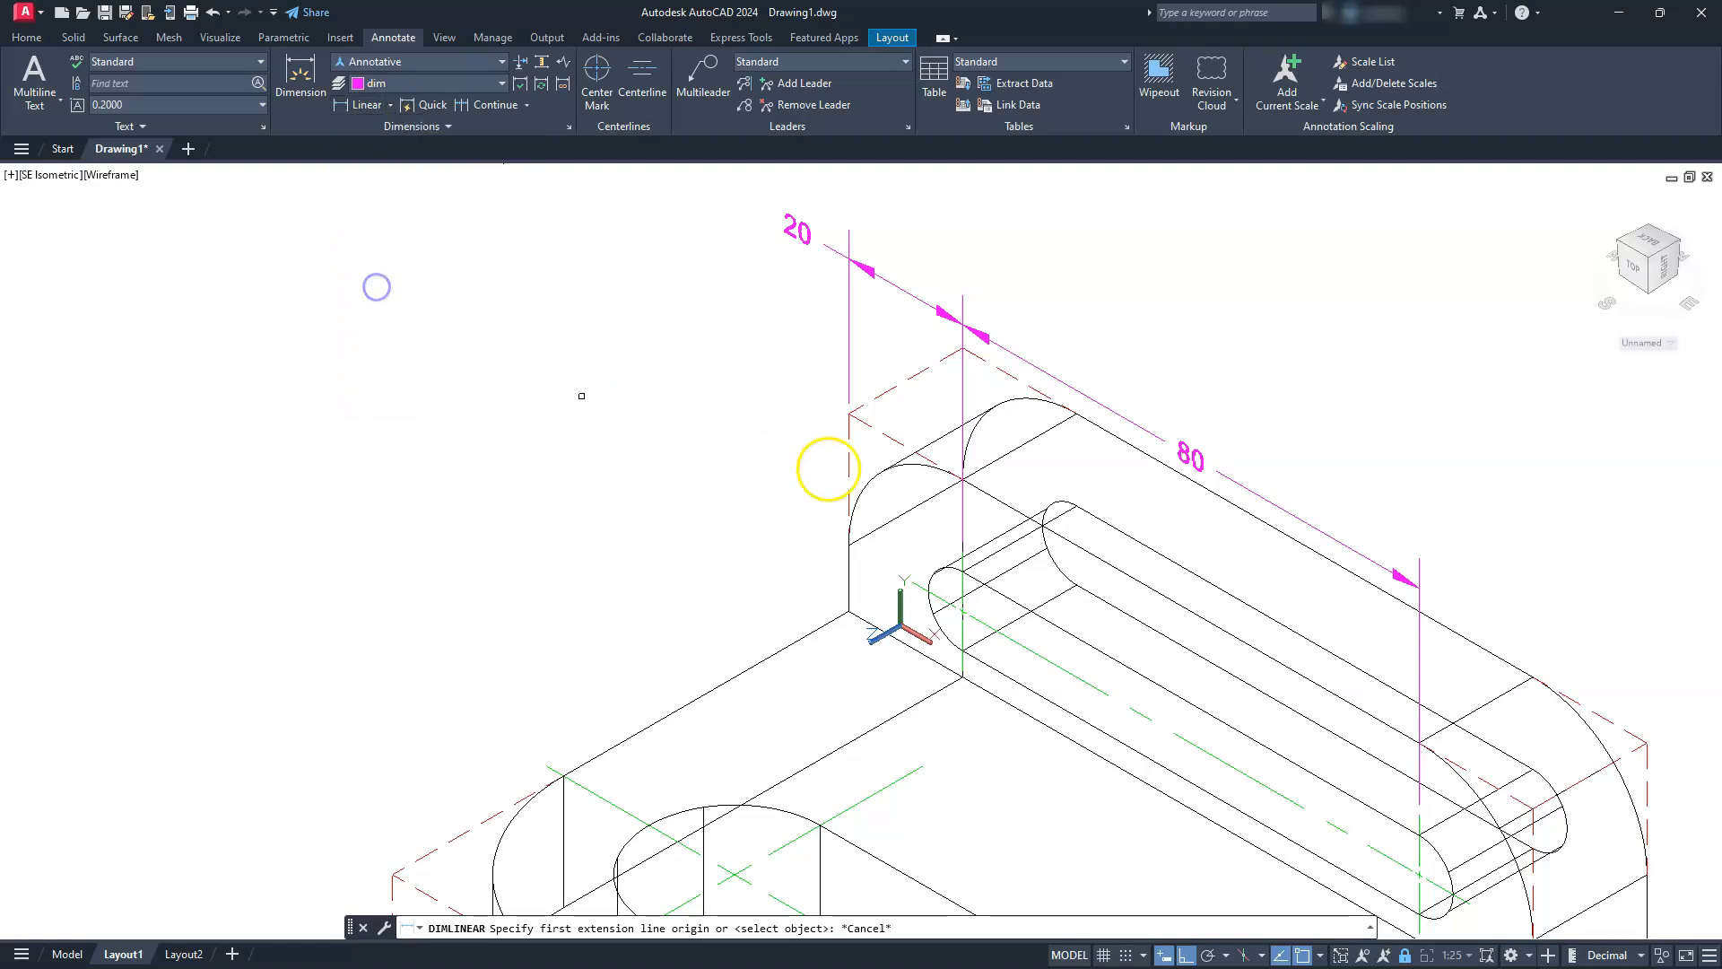
left_click(913, 464)
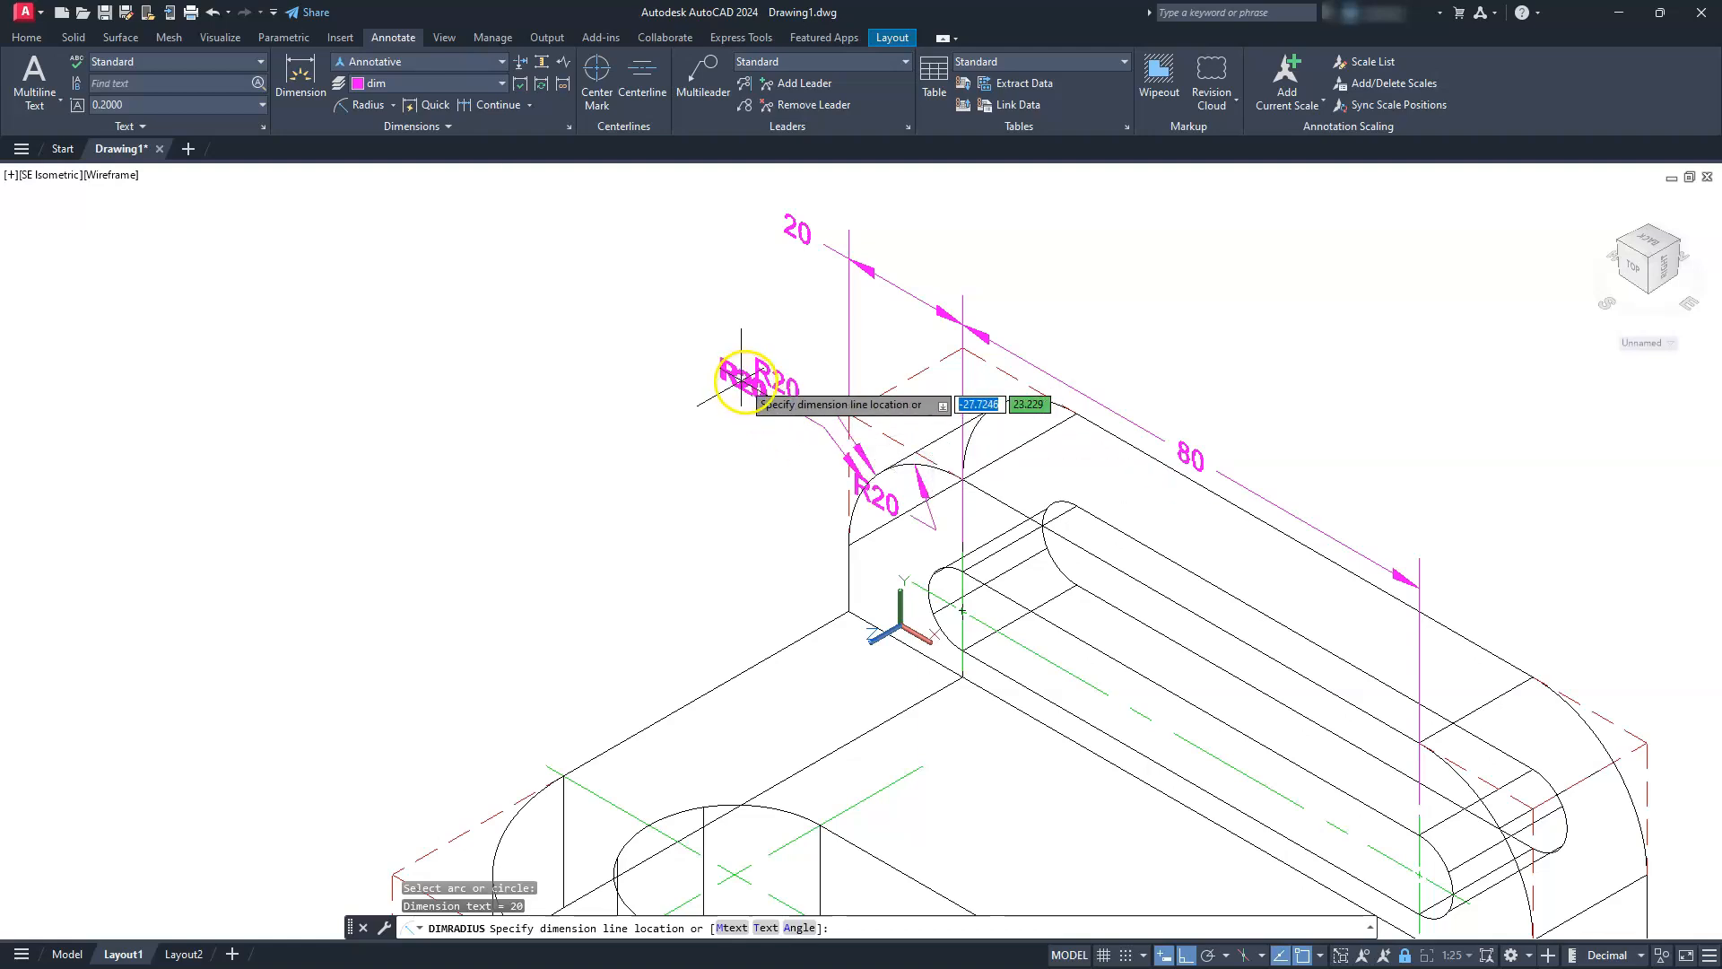
left_click(761, 373)
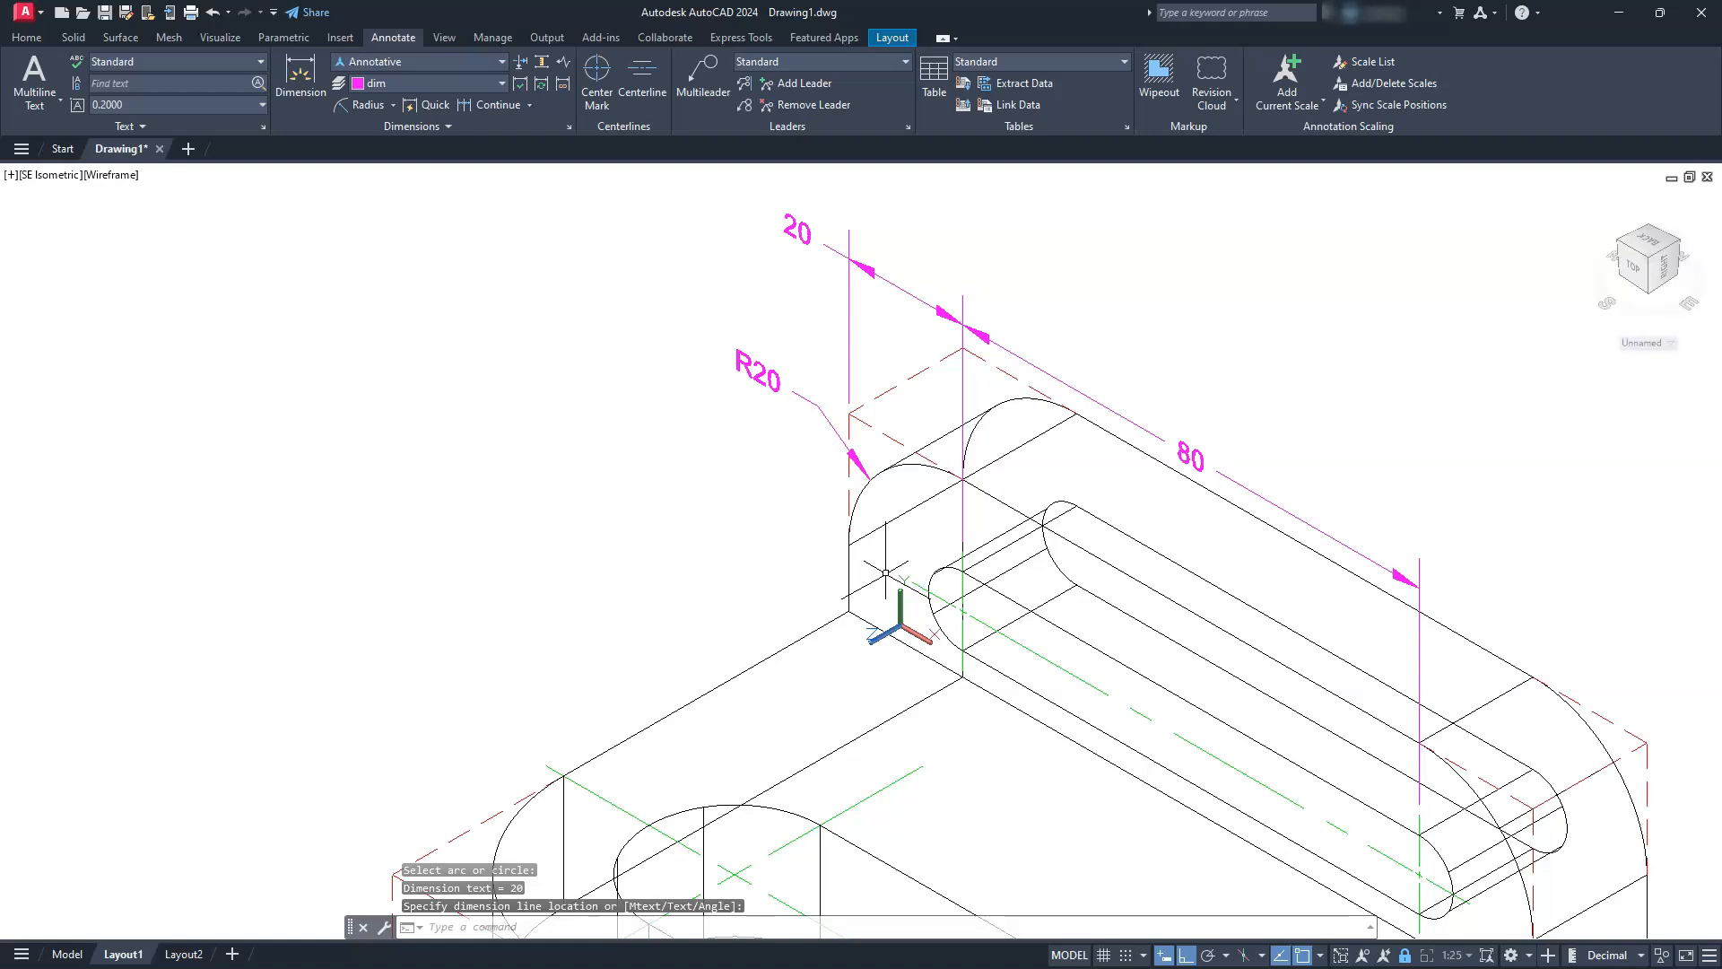
Add a radius dimension to the left end arc of the upright's slot, with its text placed outside the upright
key("Return")
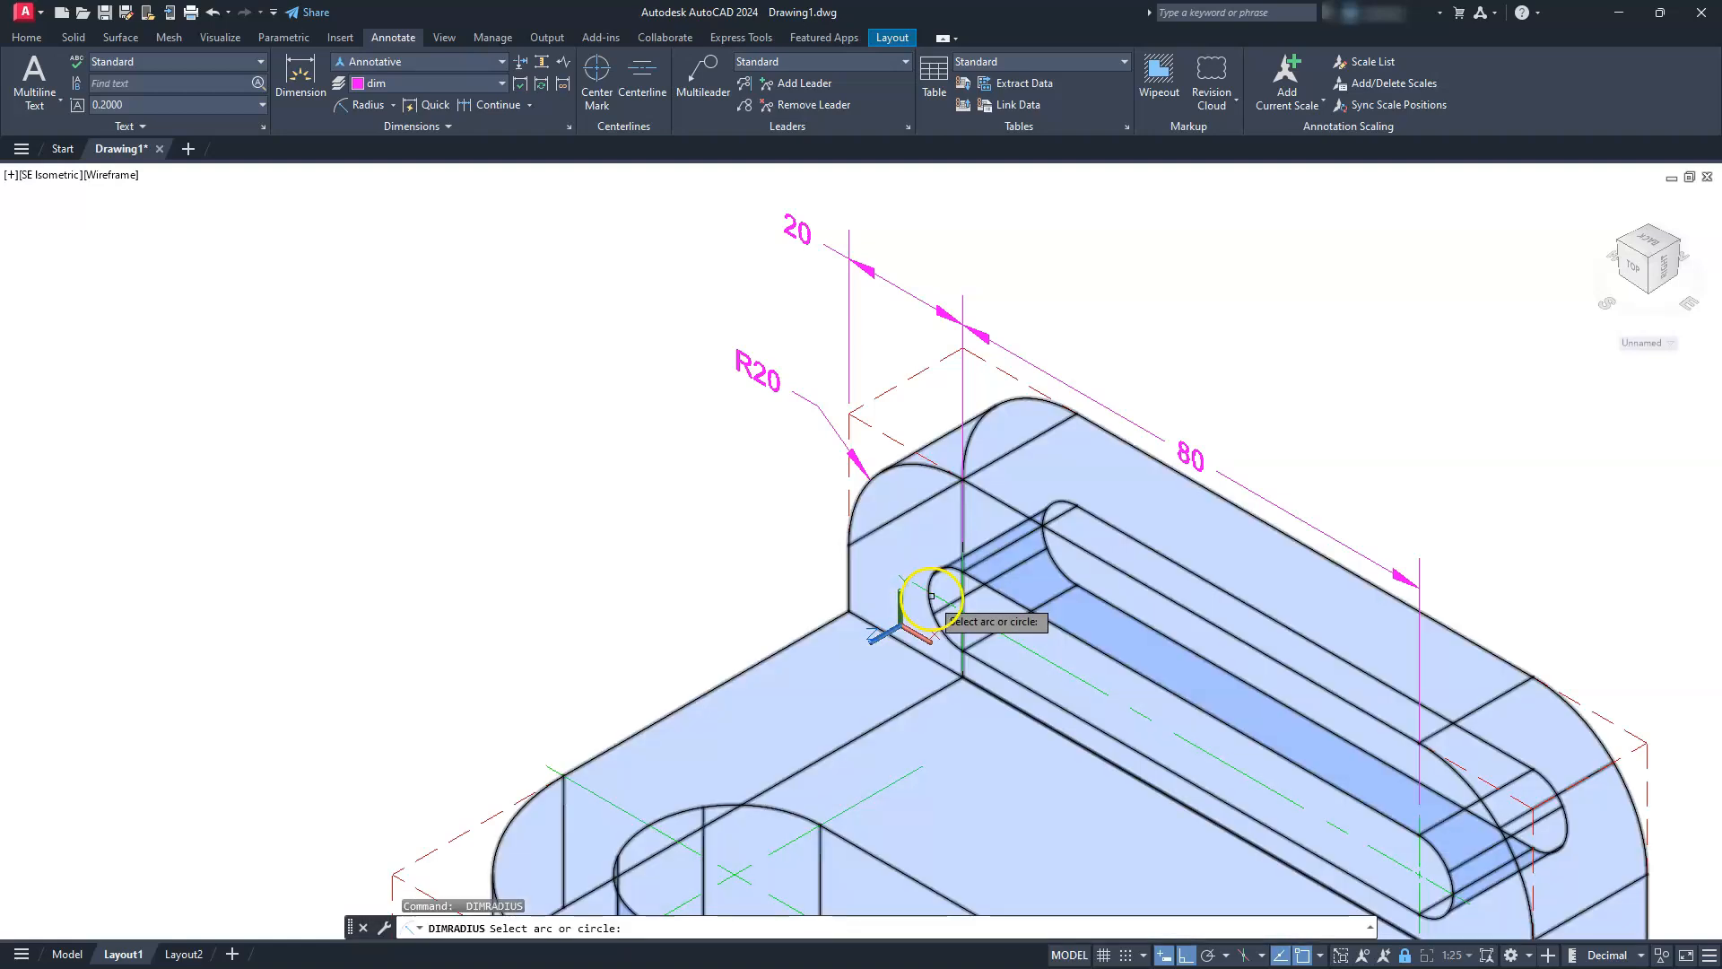
left_click(928, 600)
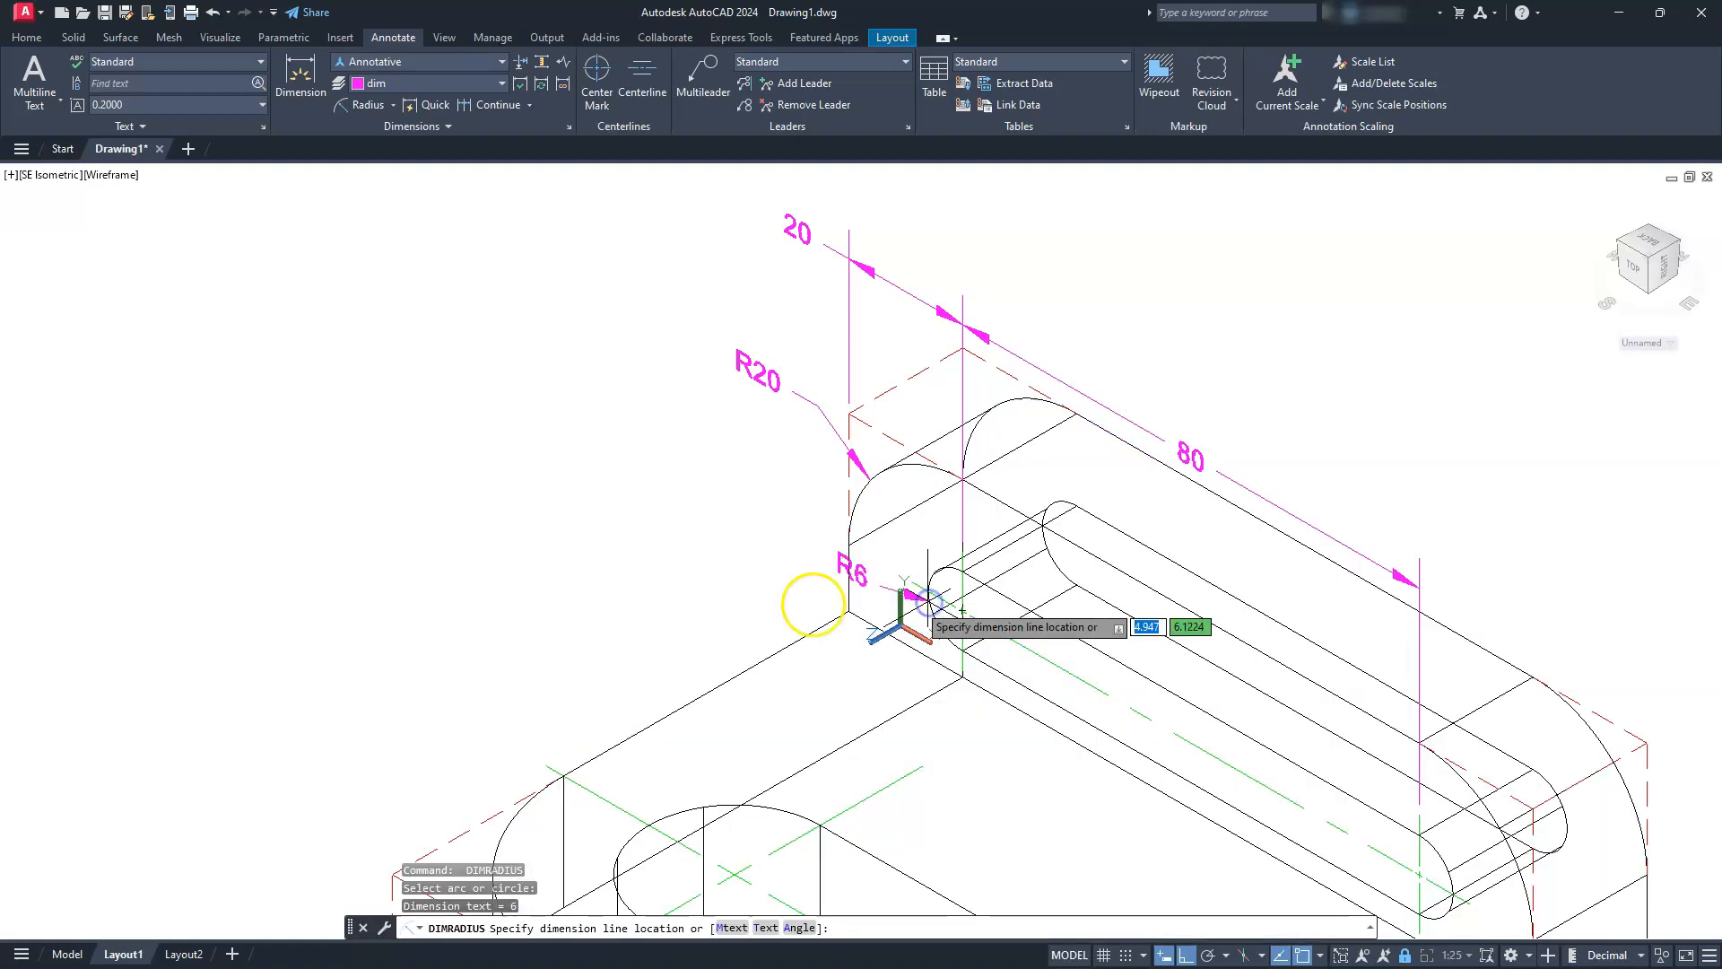
left_click(780, 623)
Align the UCS with the base's top face, keeping its Z axis pointing upward
scroll(775, 527, "down", 2)
middle_click_drag(822, 686, 760, 534)
mouse_move(810, 720)
middle_mouse_down()
mouse_move(829, 655)
mouse_move(836, 669)
middle_mouse_up()
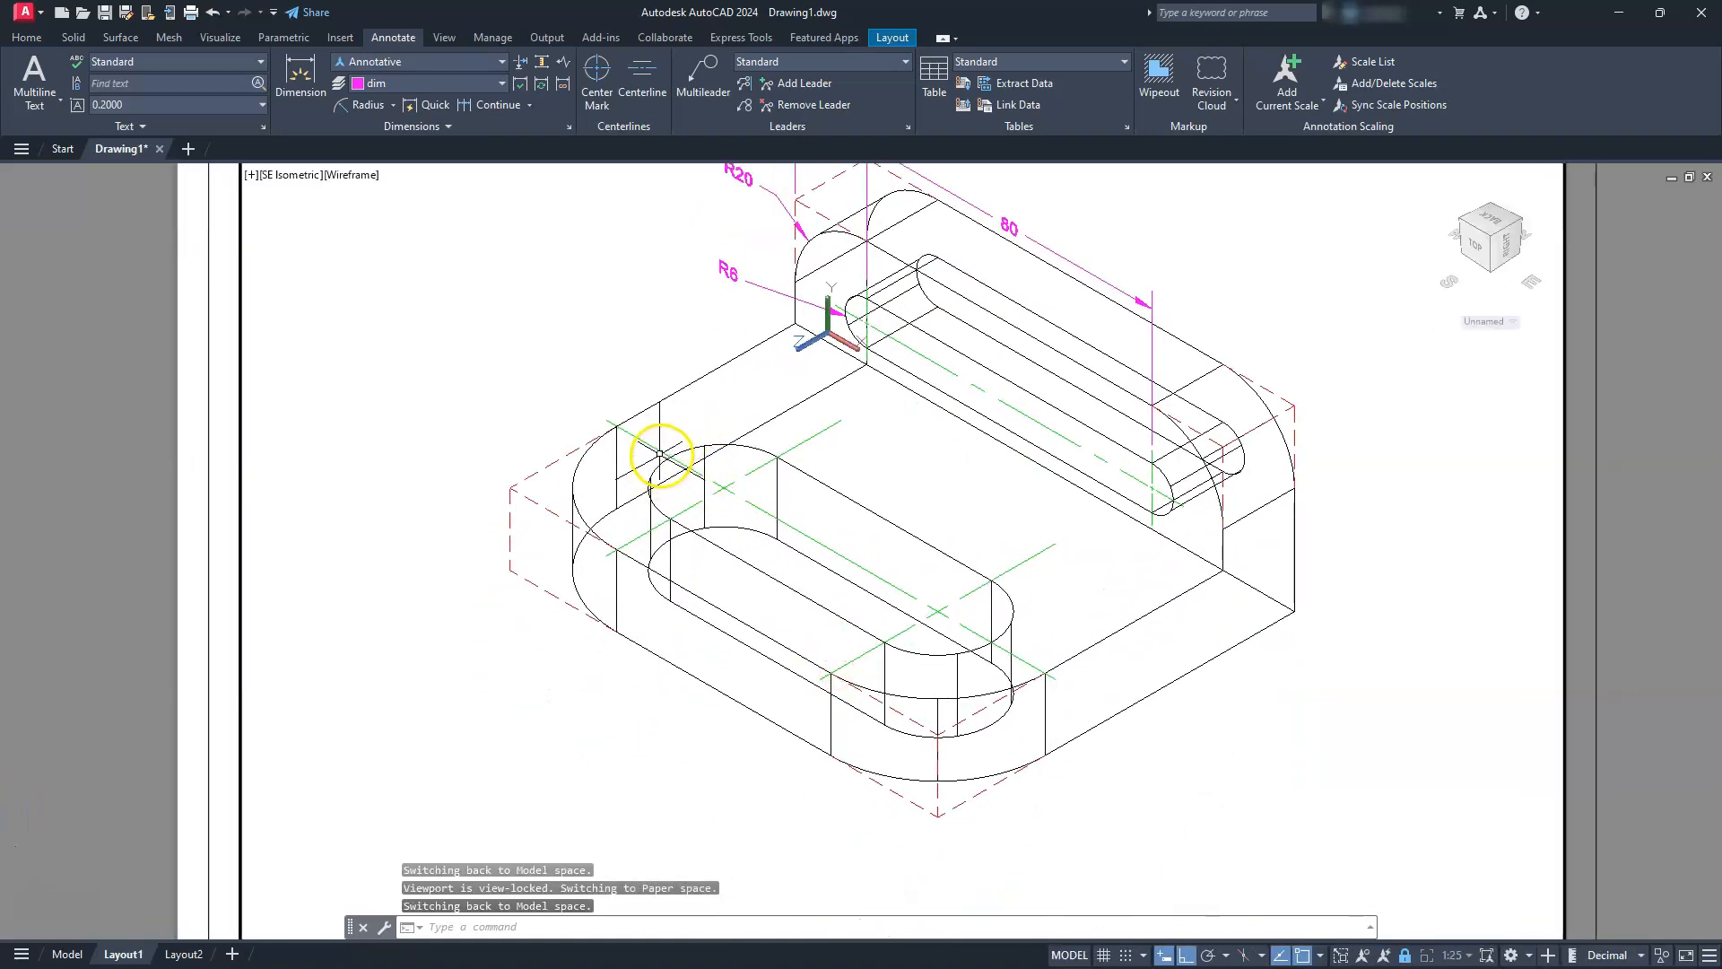
left_click(35, 40)
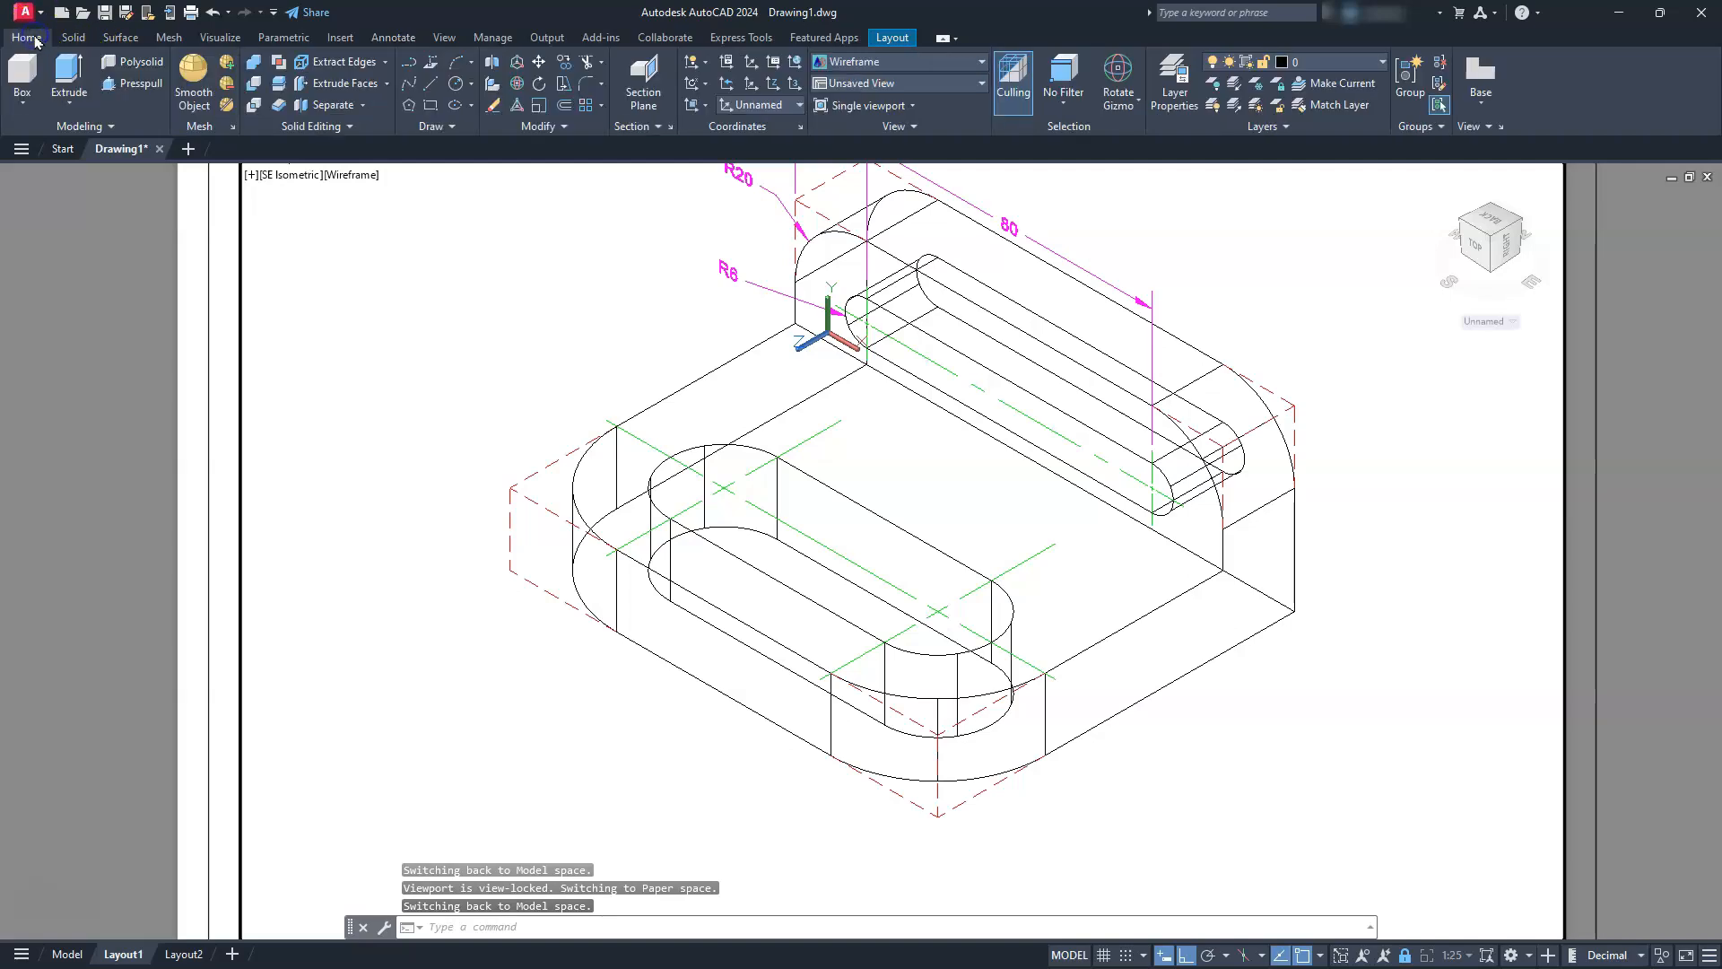
left_click(704, 111)
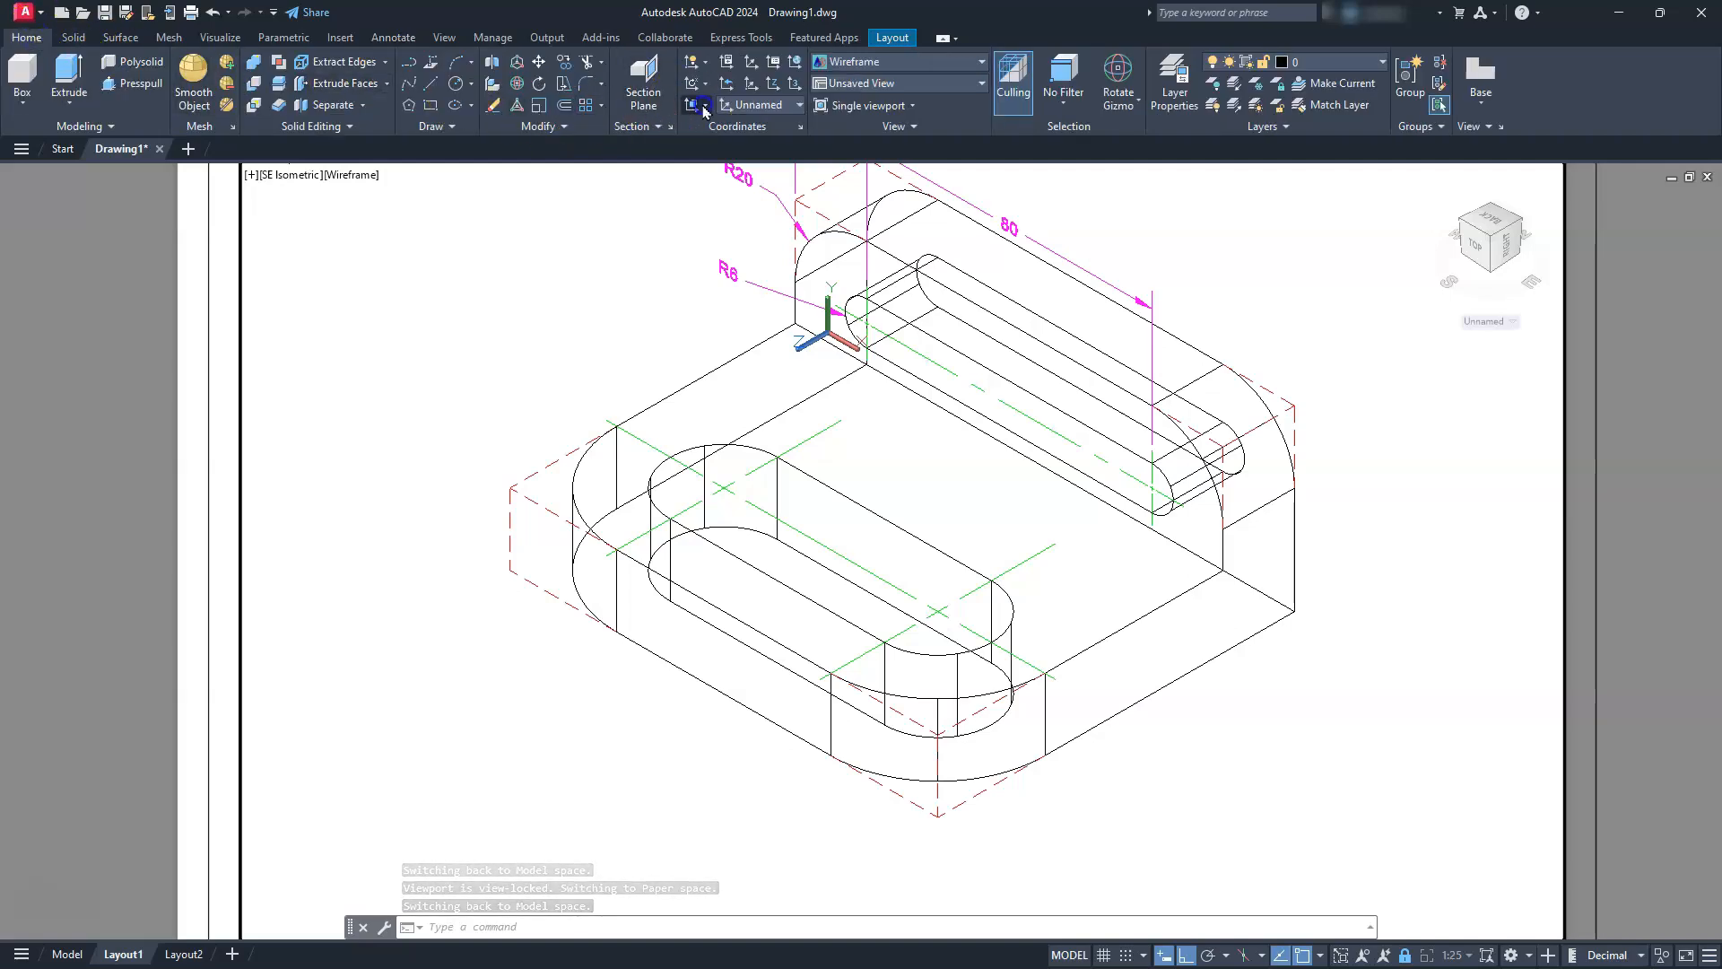
left_click(702, 194)
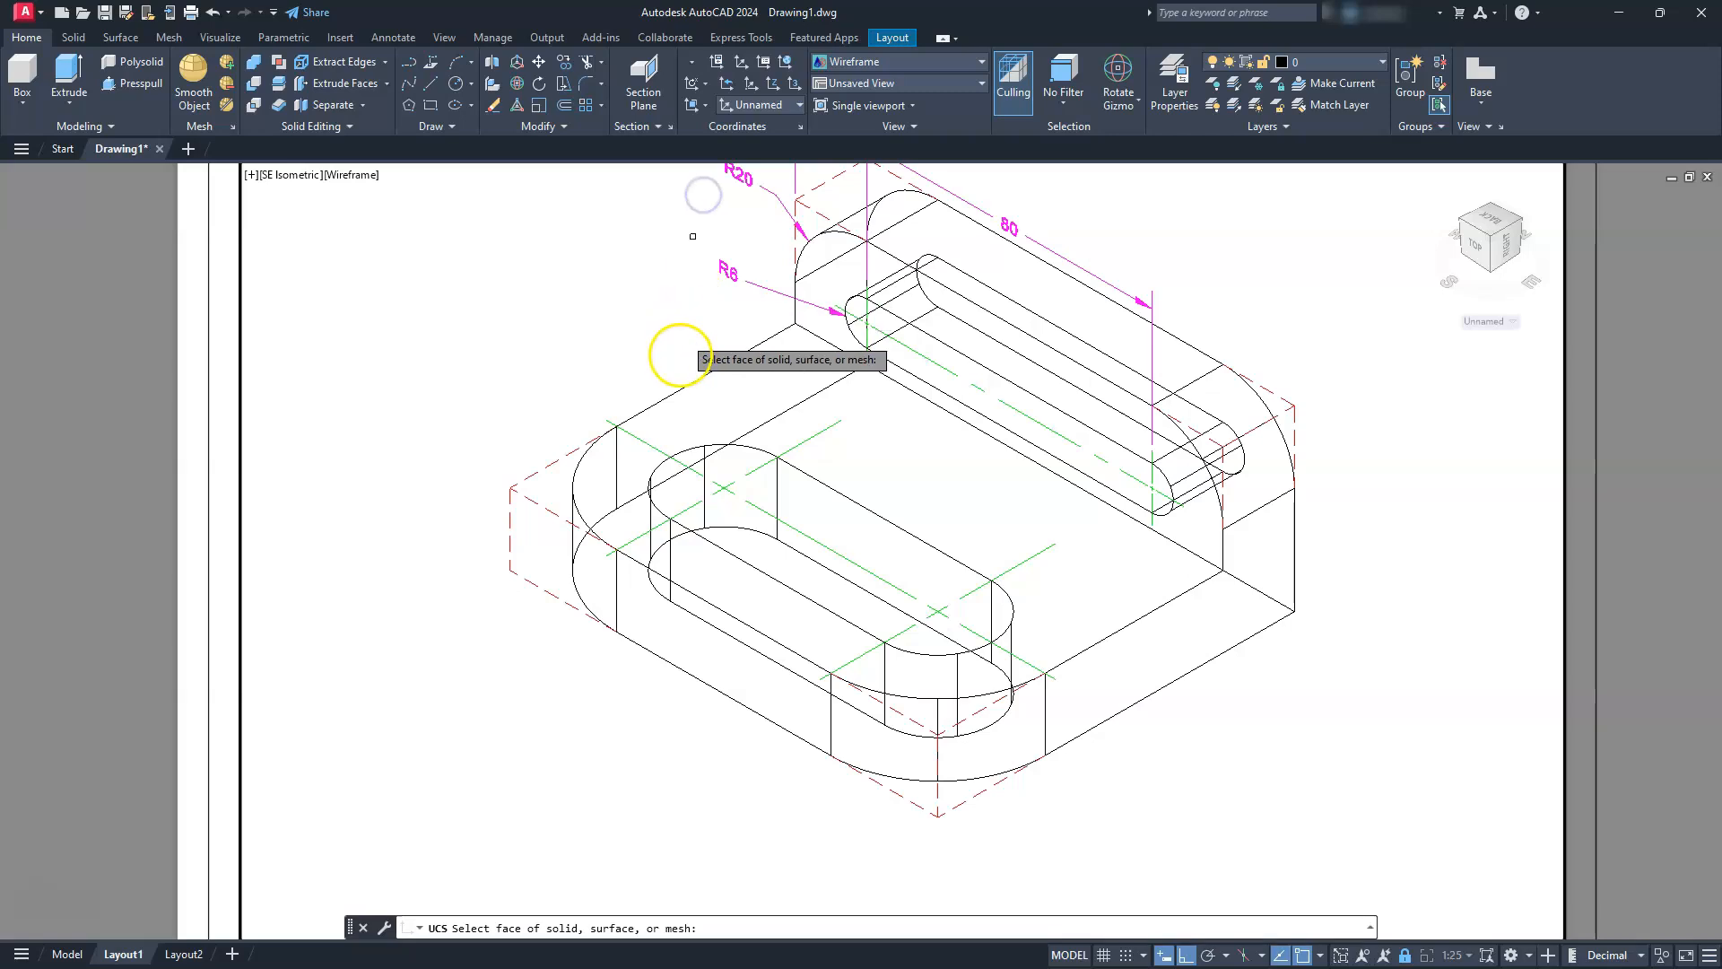
left_click(679, 413)
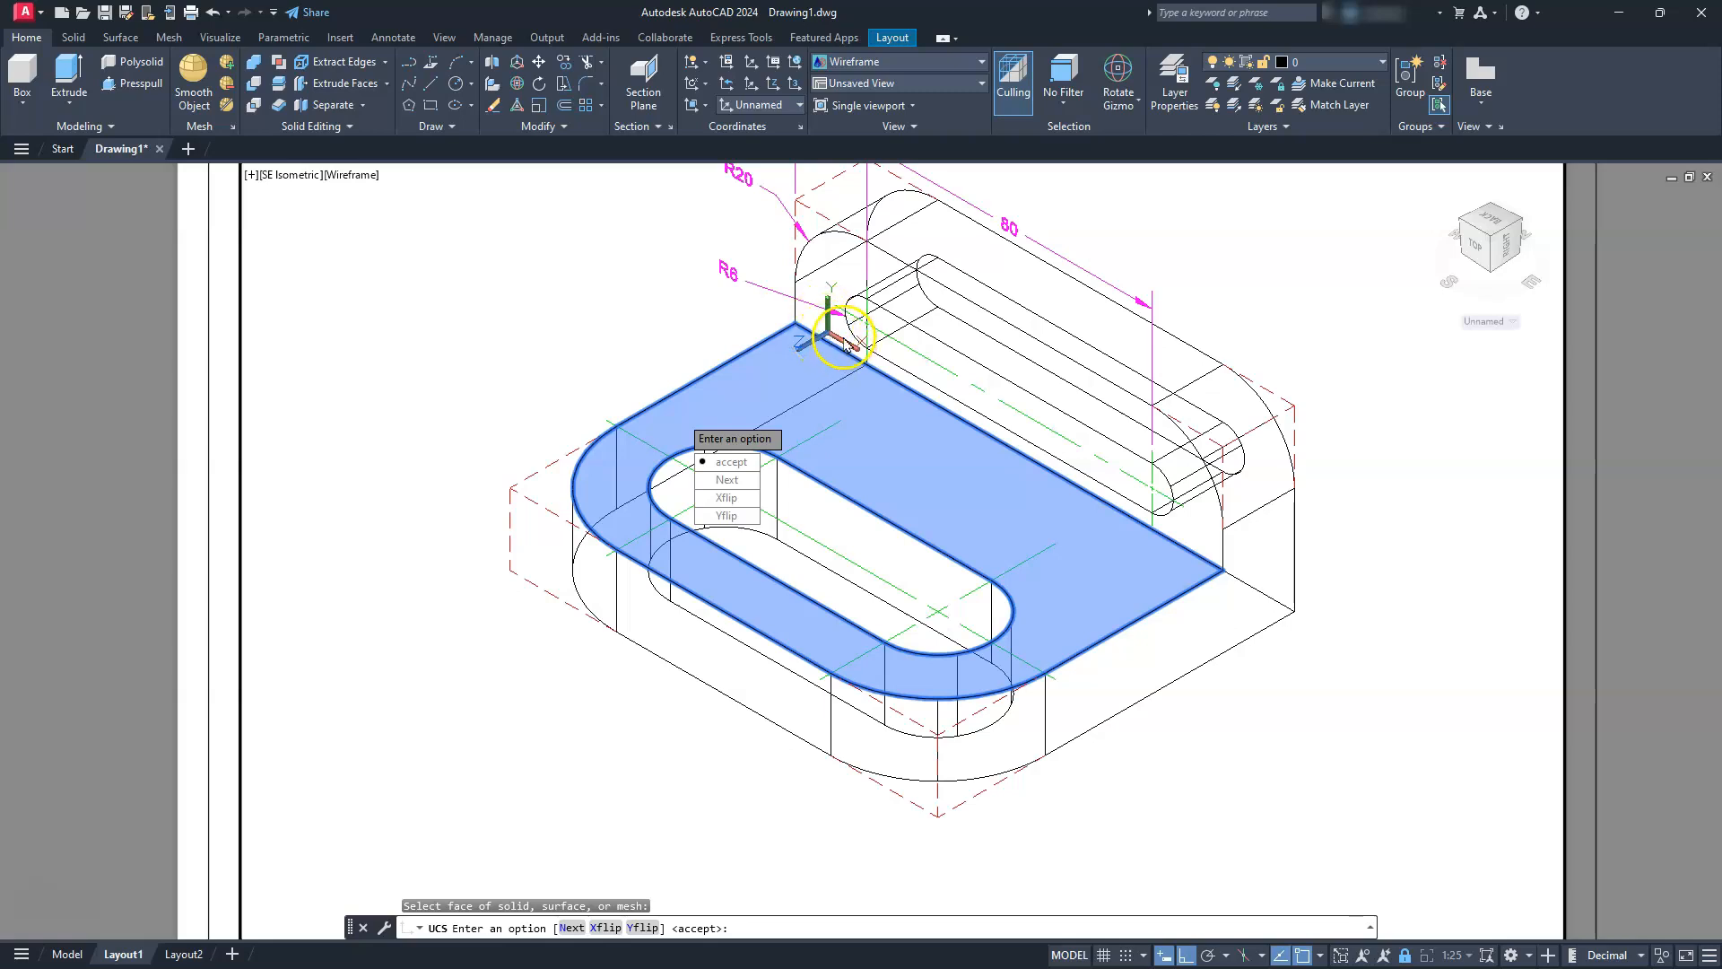
left_click(719, 501)
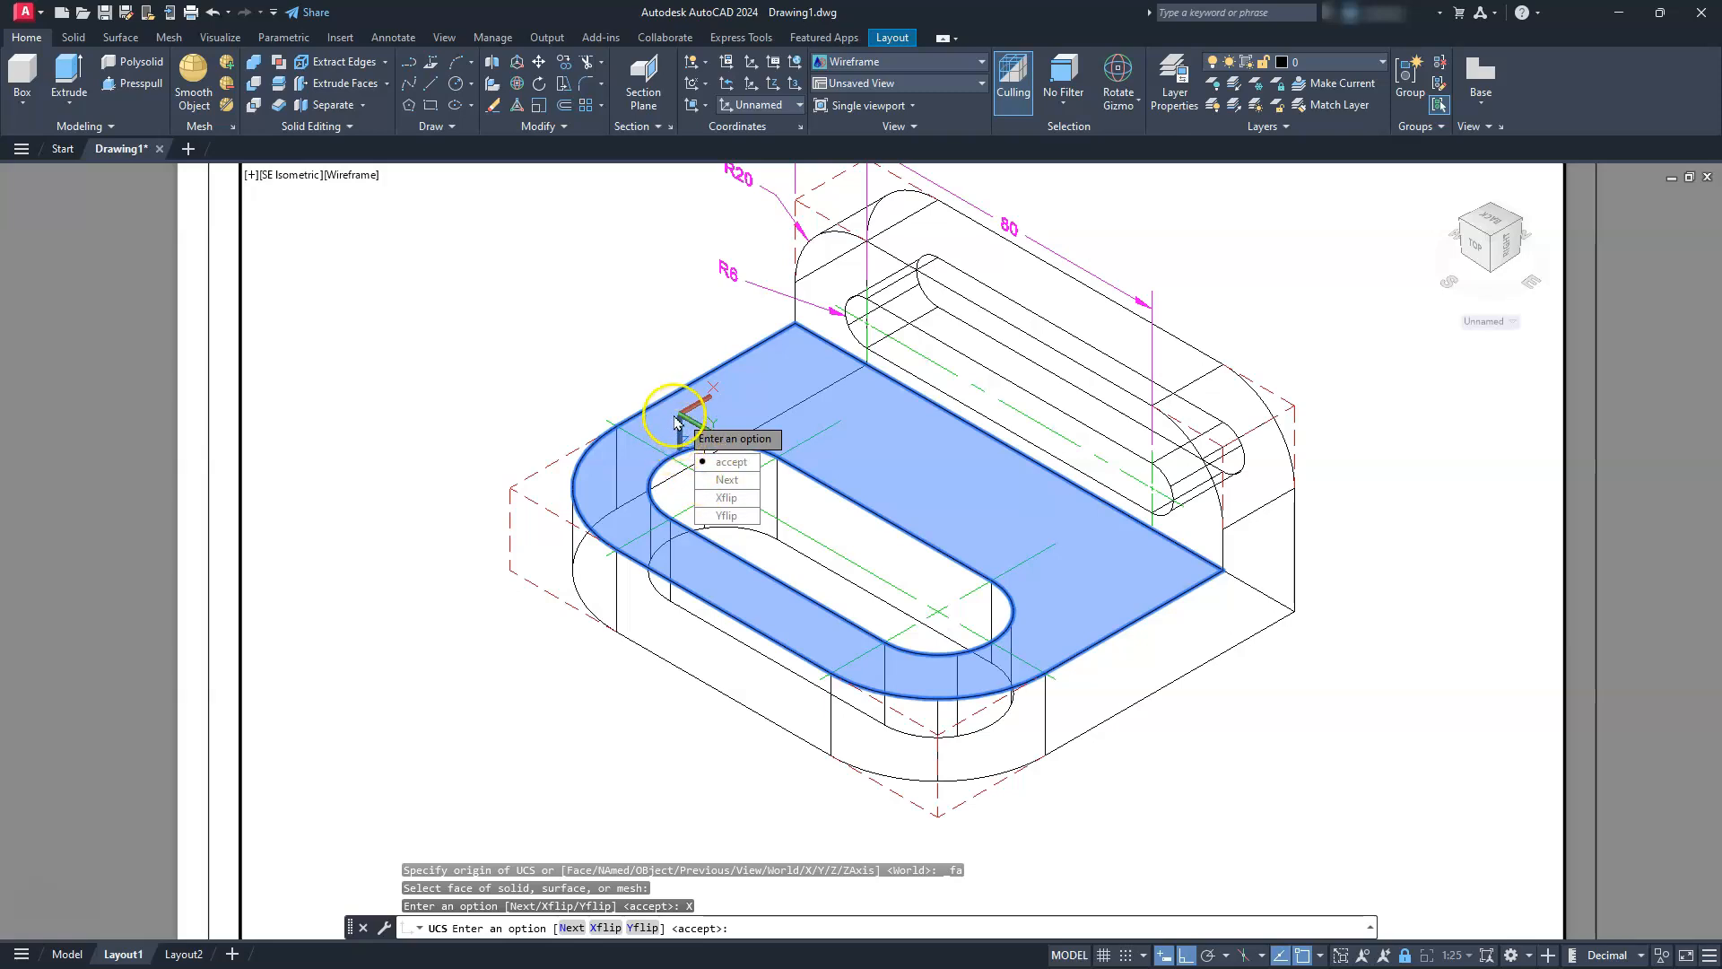
left_click(720, 482)
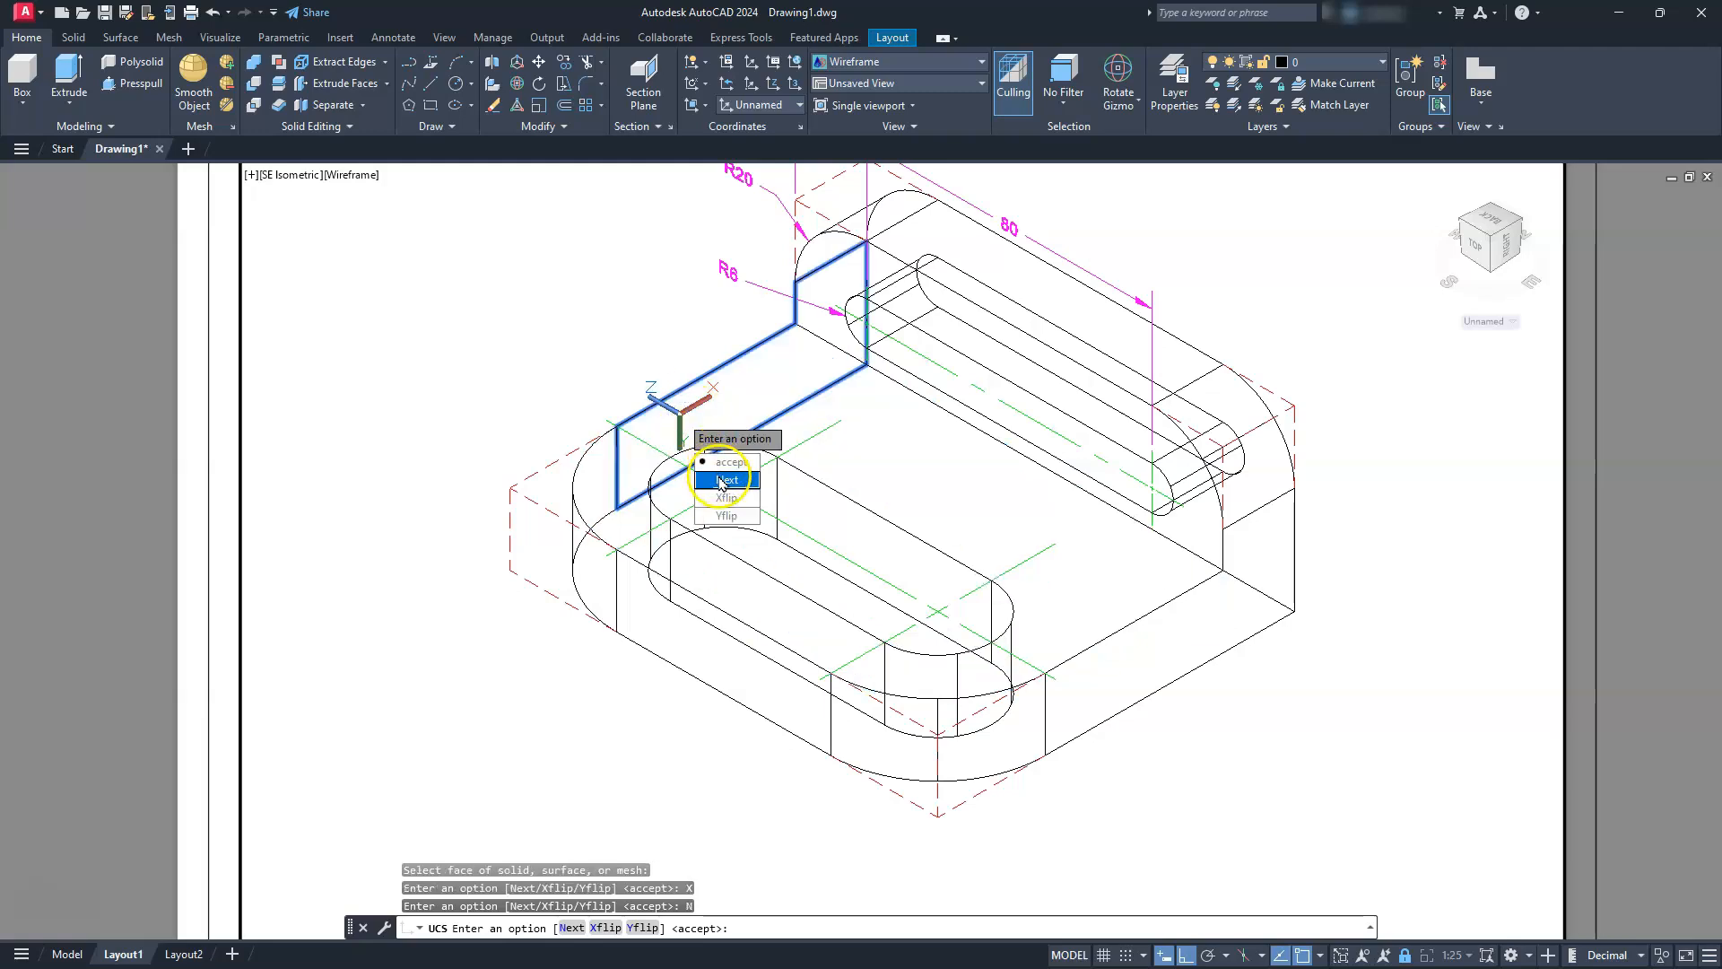
left_click(720, 483)
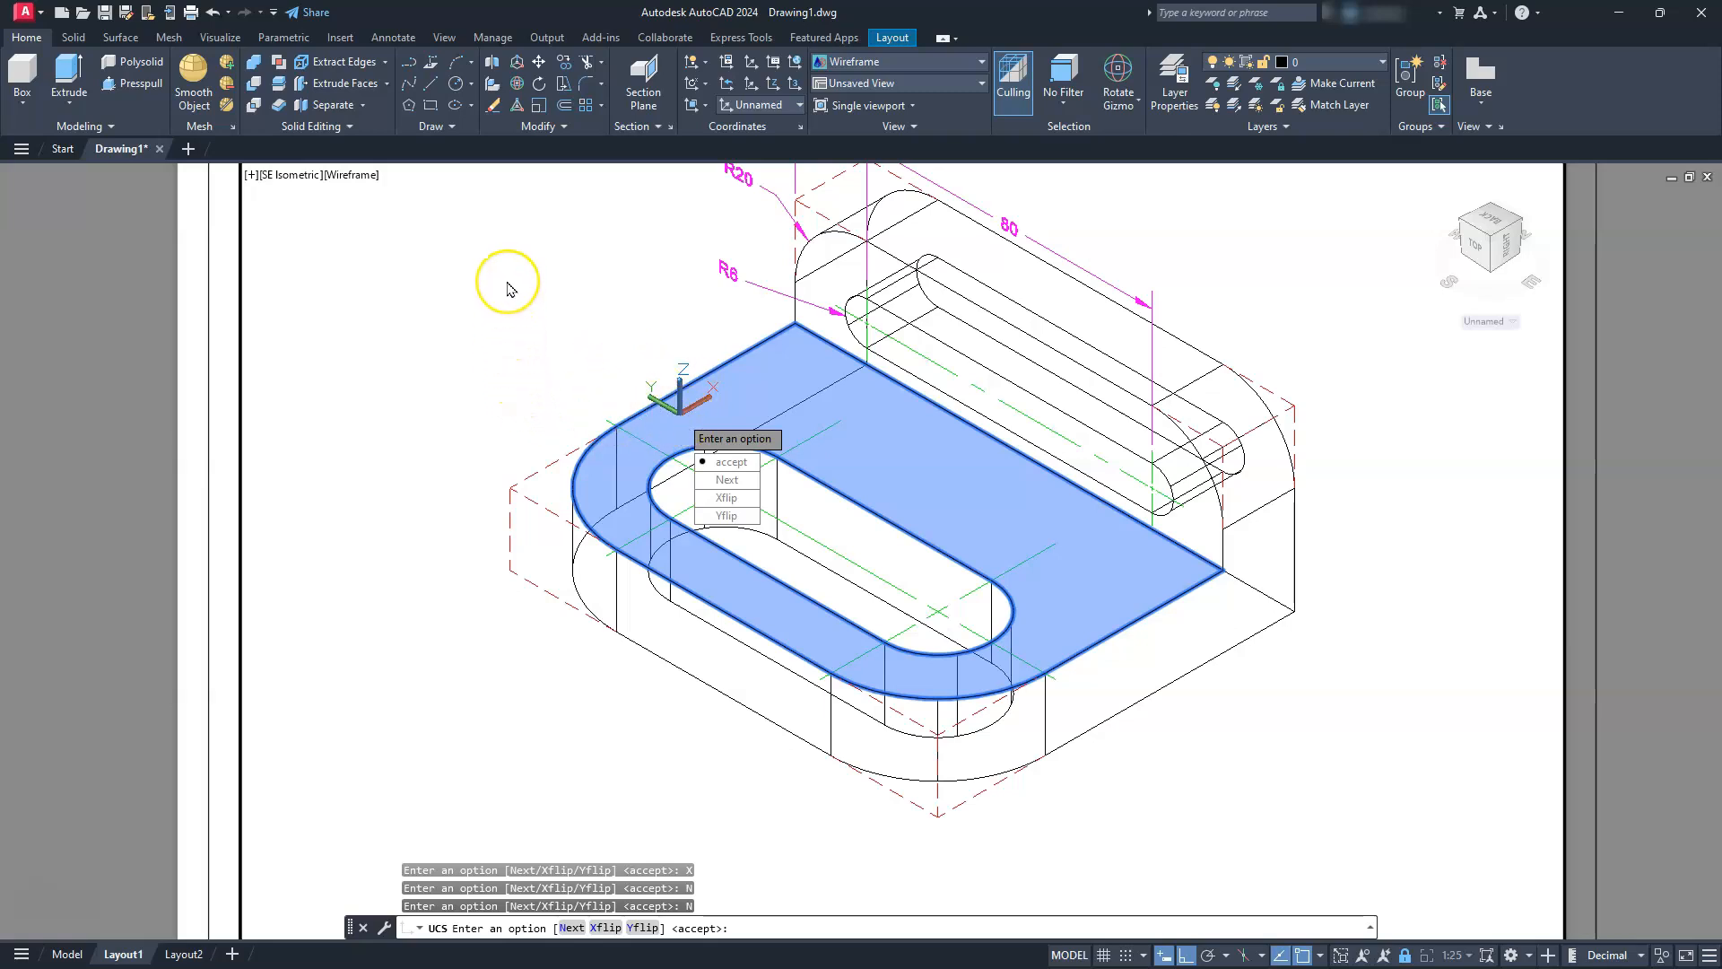
key("Return")
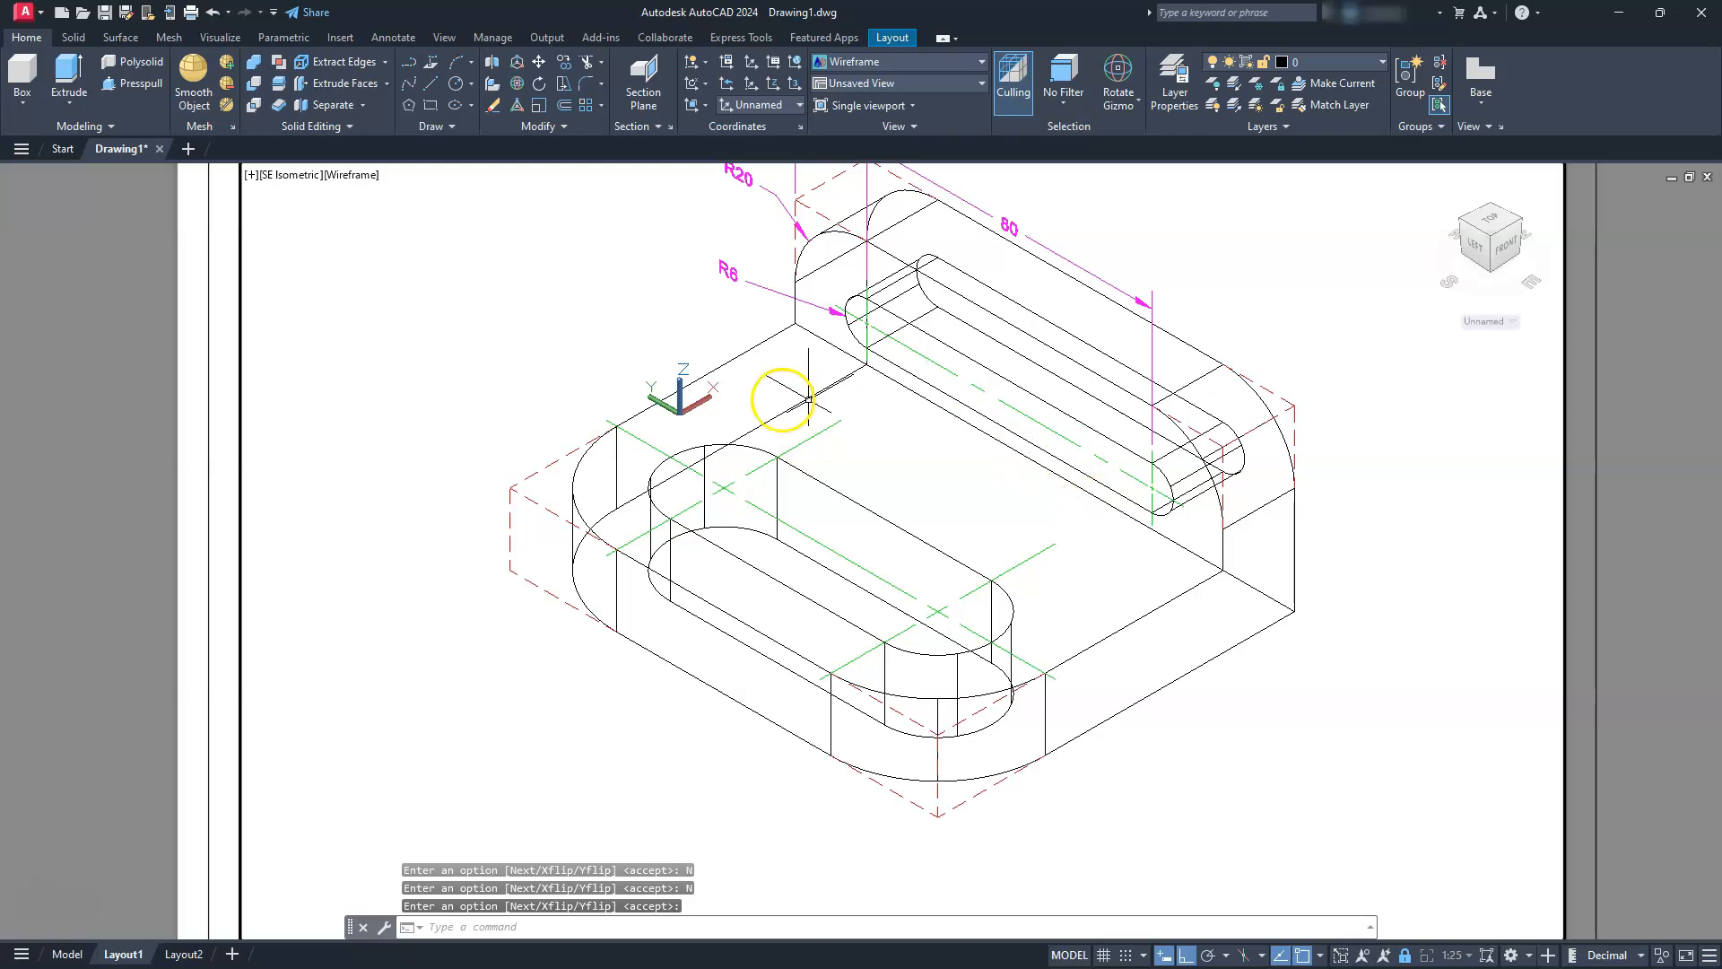
Rotate the UCS 270° about its Z axis so X runs along the length of the base slot
left_click(706, 84)
left_click(714, 189)
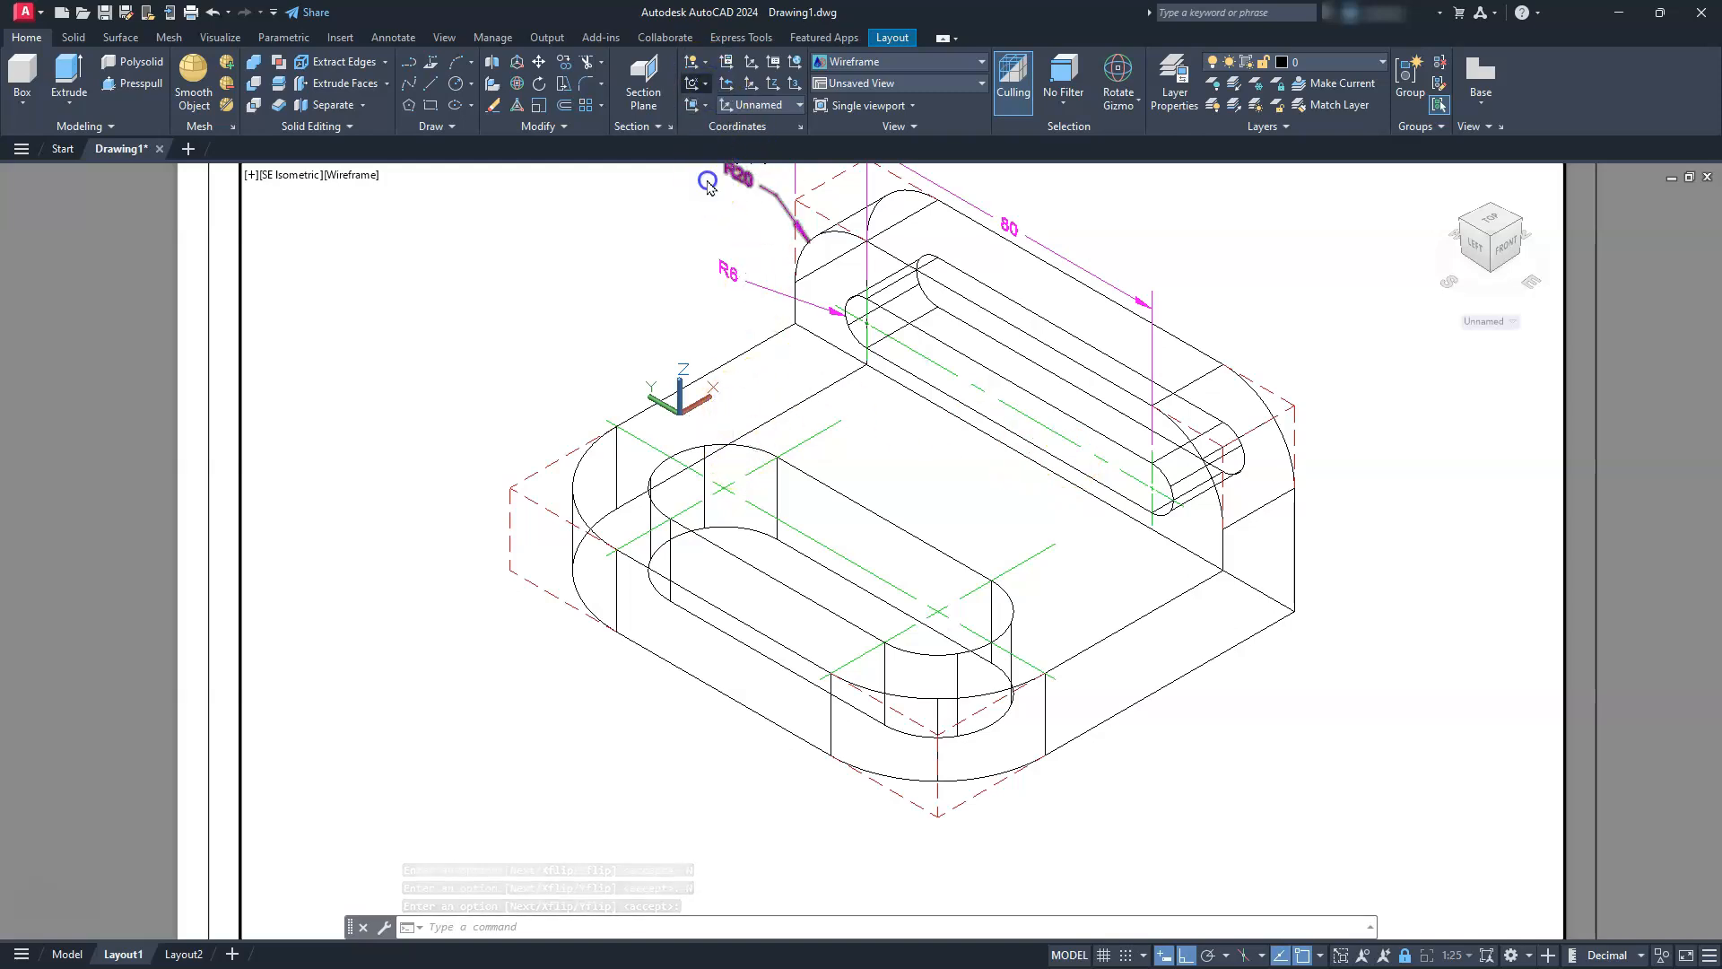
left_click(1149, 777)
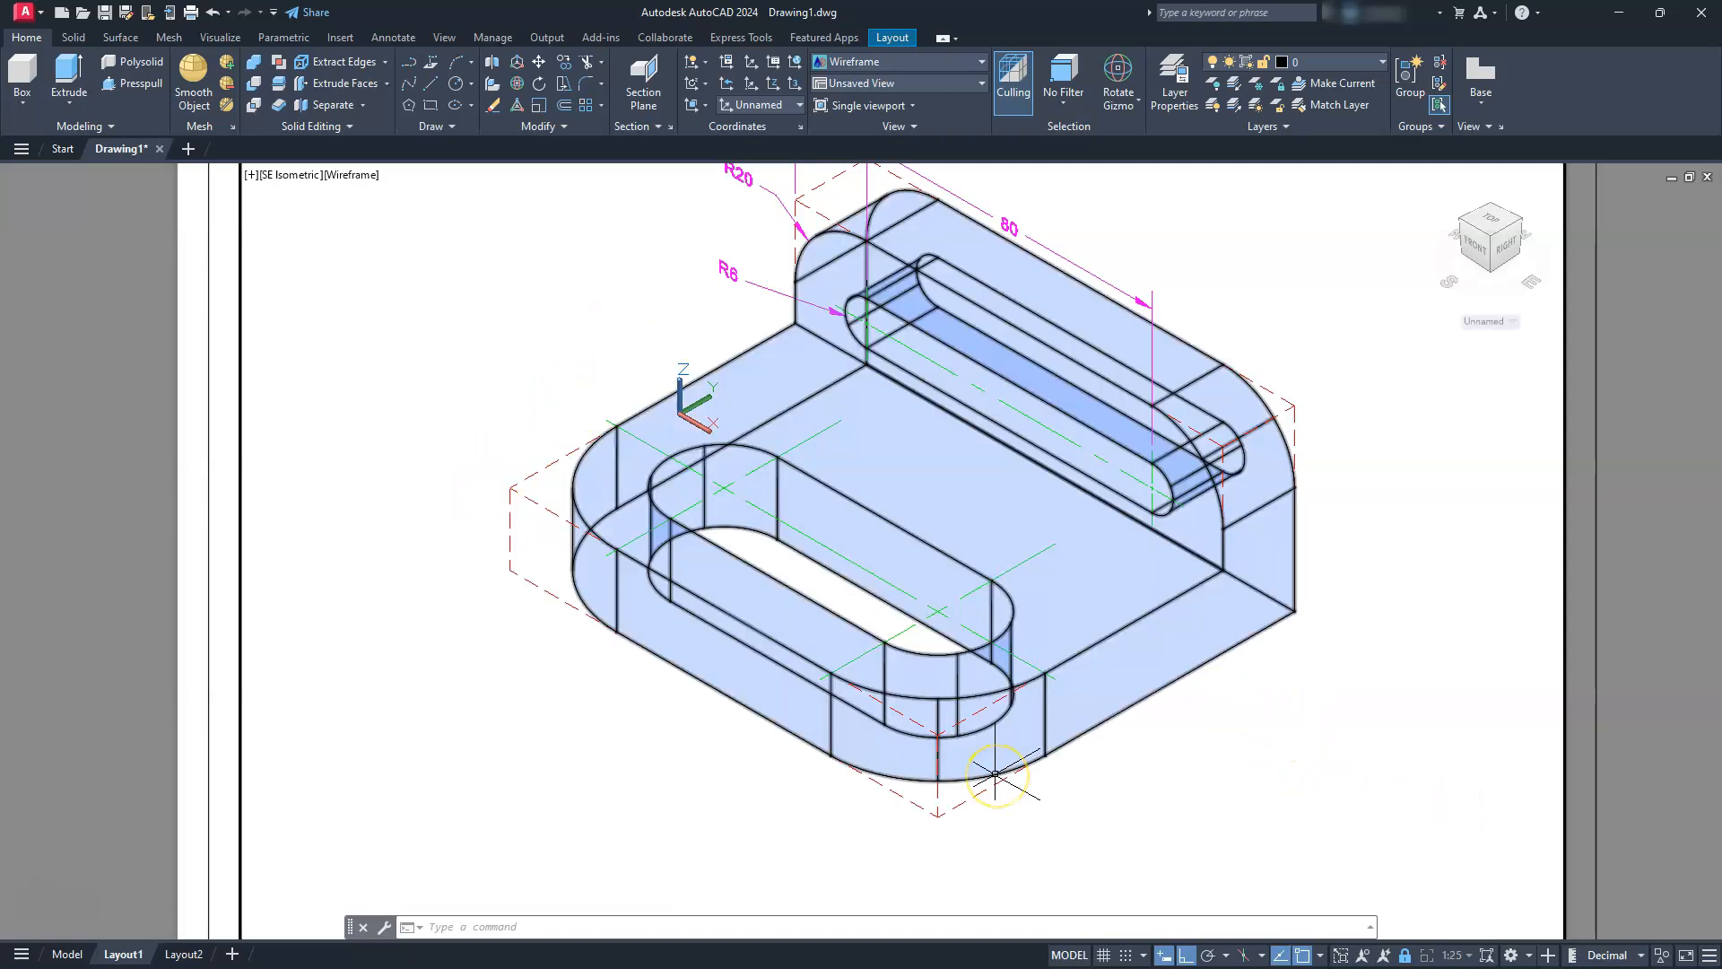
Place a linear dimension outside the base's front edge, from the dashed left corner to the front end of the slot's left center mark
middle_click_drag(992, 766, 996, 694)
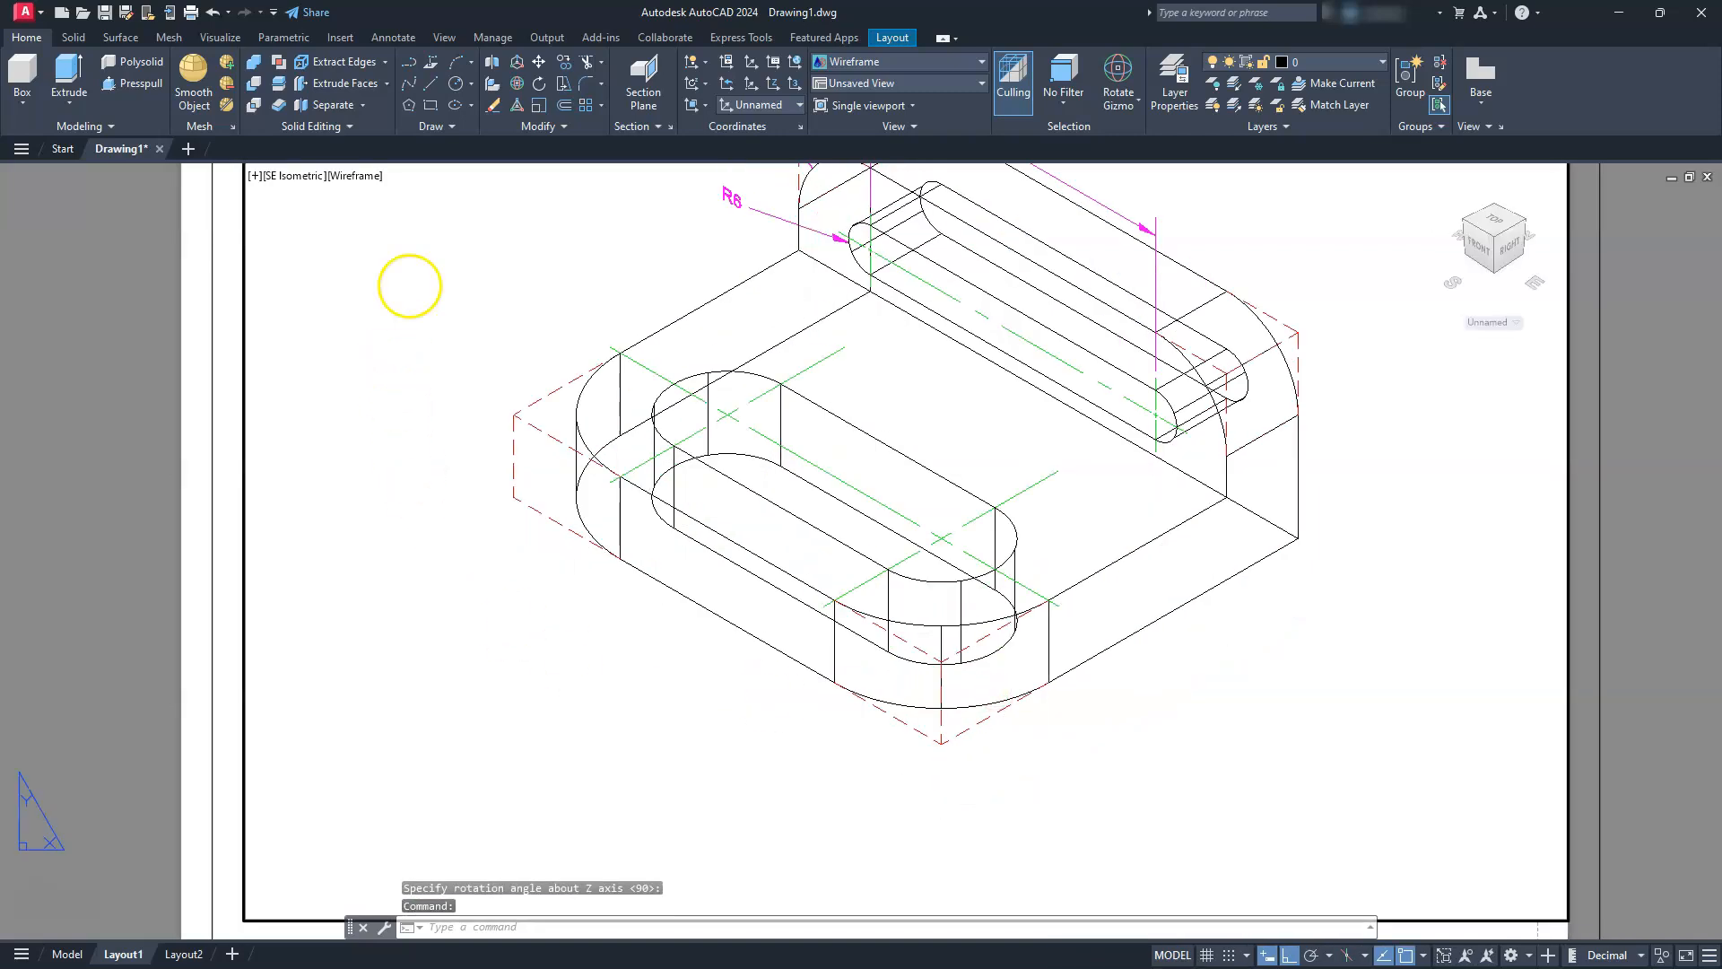
double_click(410, 286)
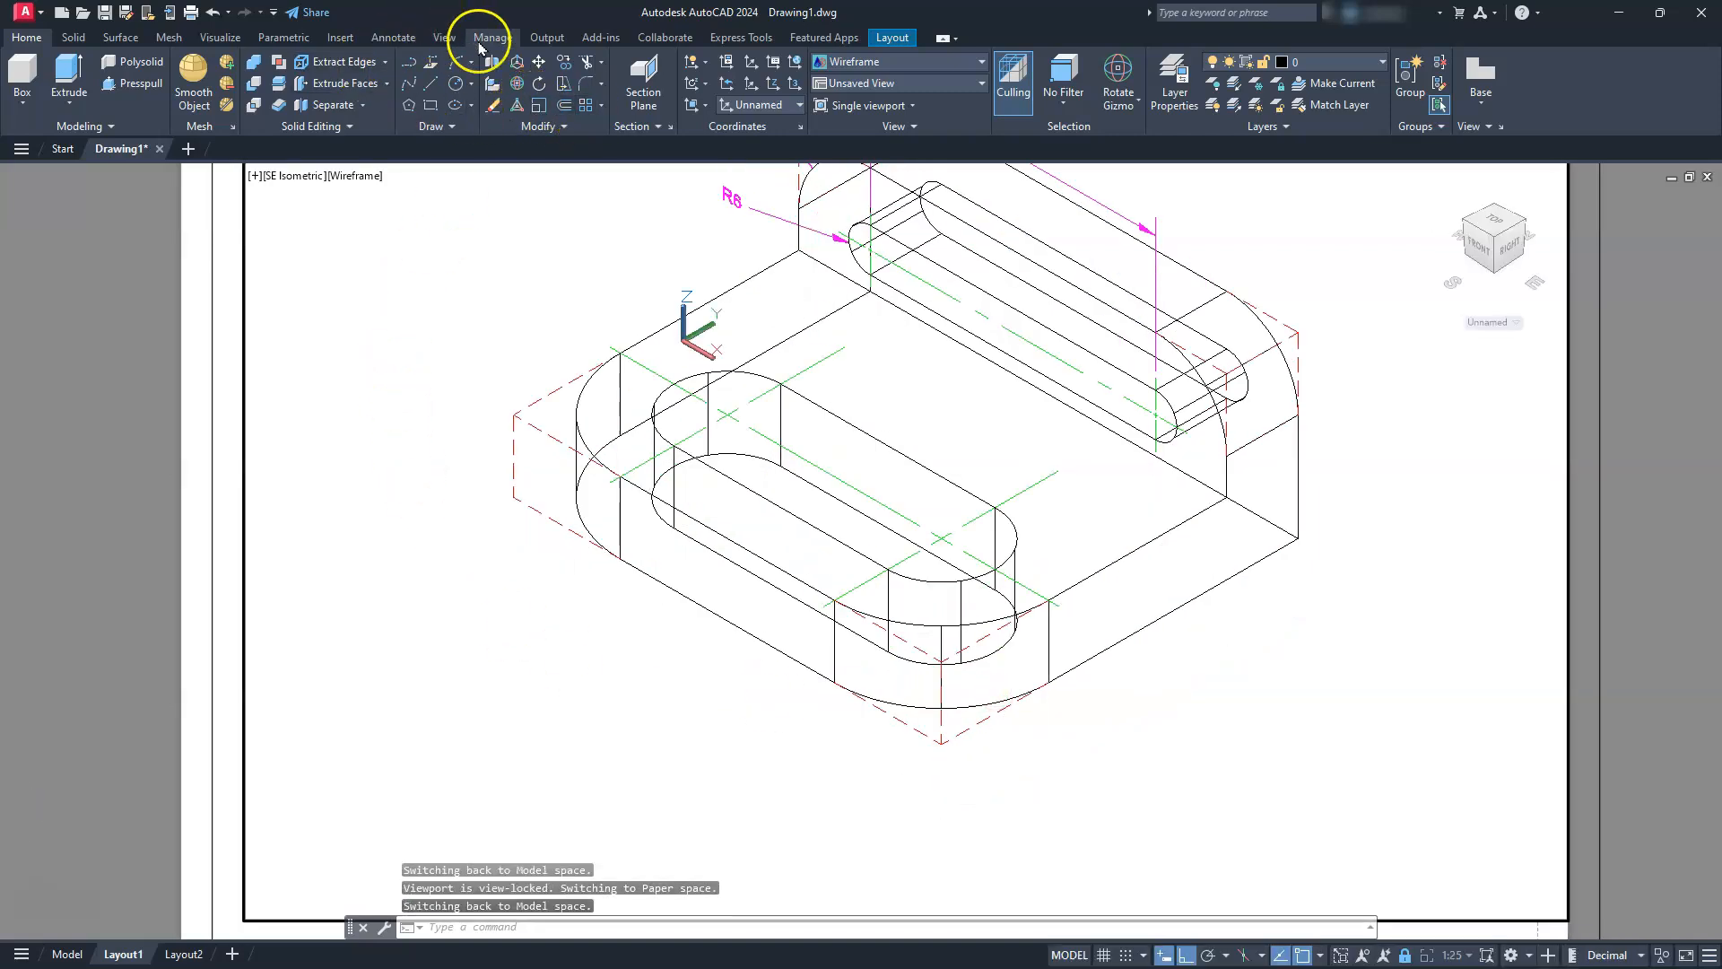
left_click(403, 38)
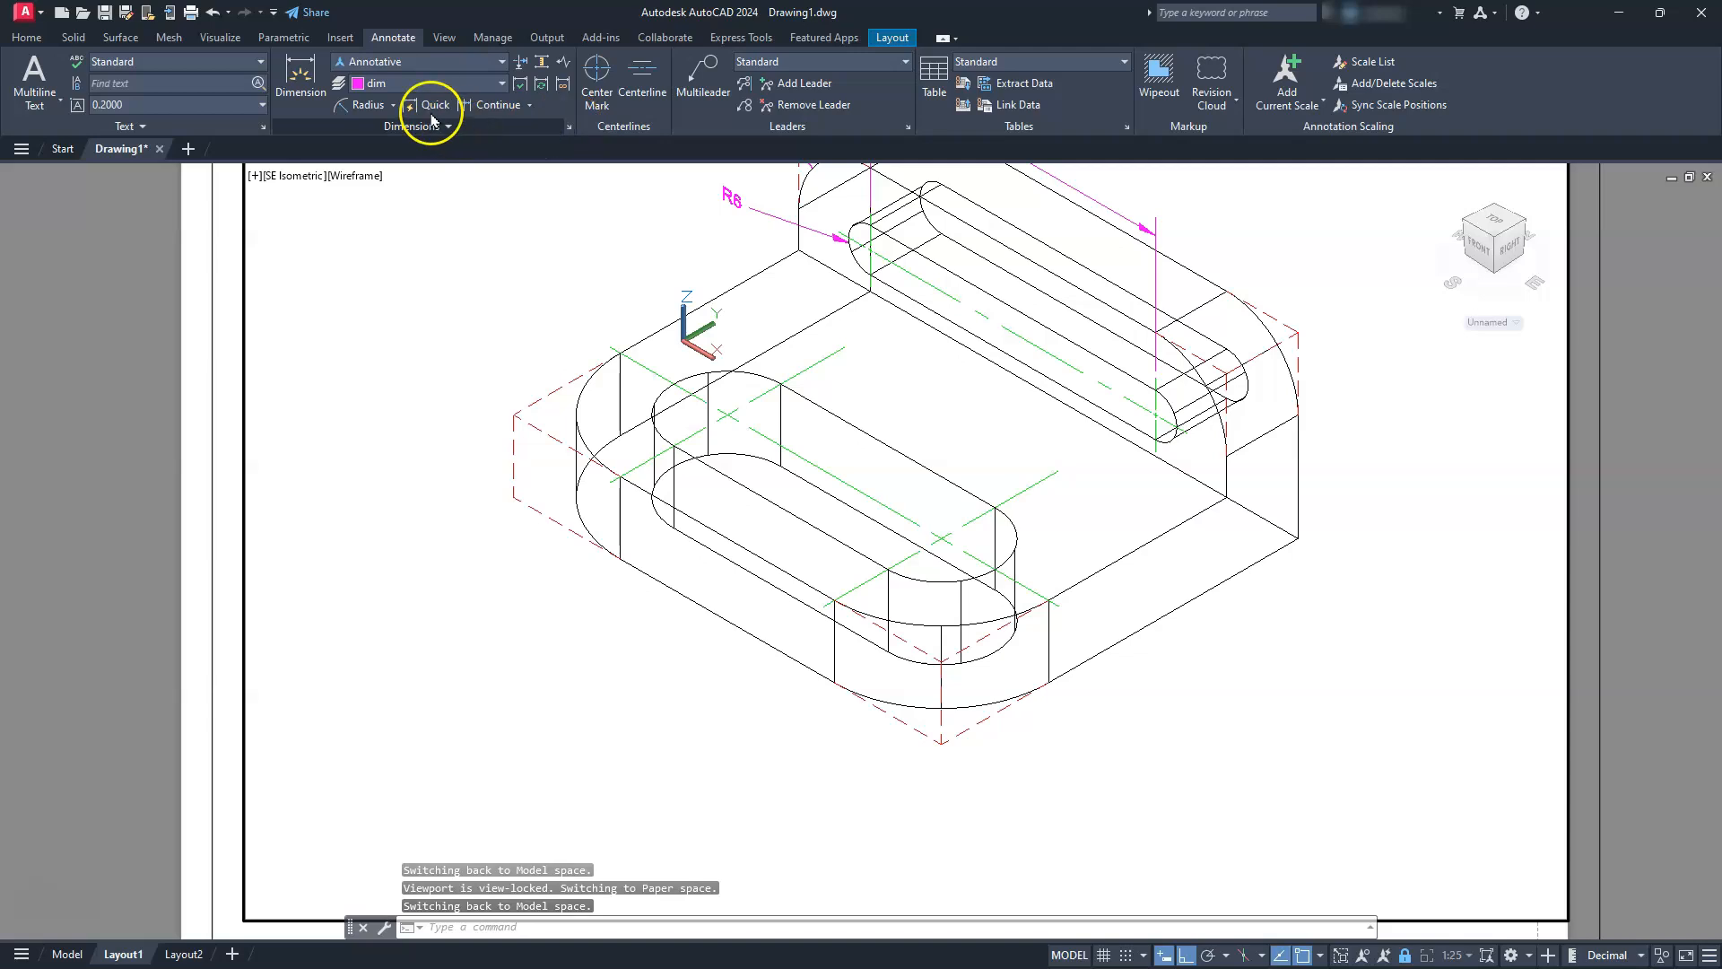
left_click(392, 106)
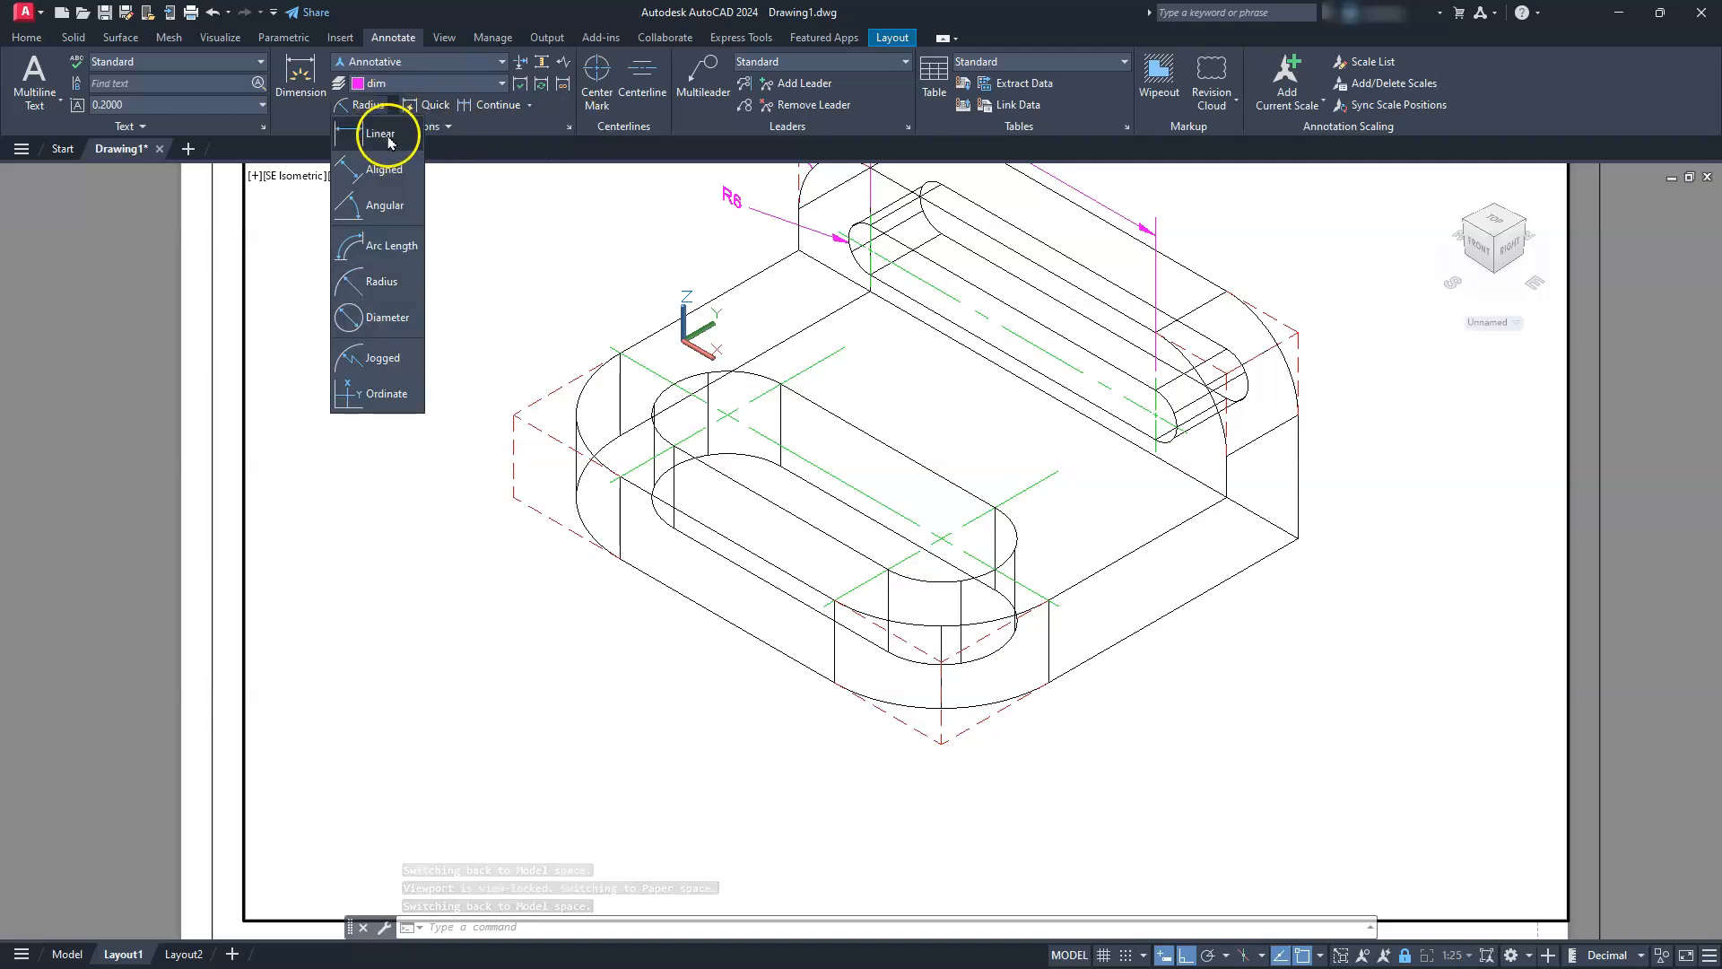
left_click(386, 128)
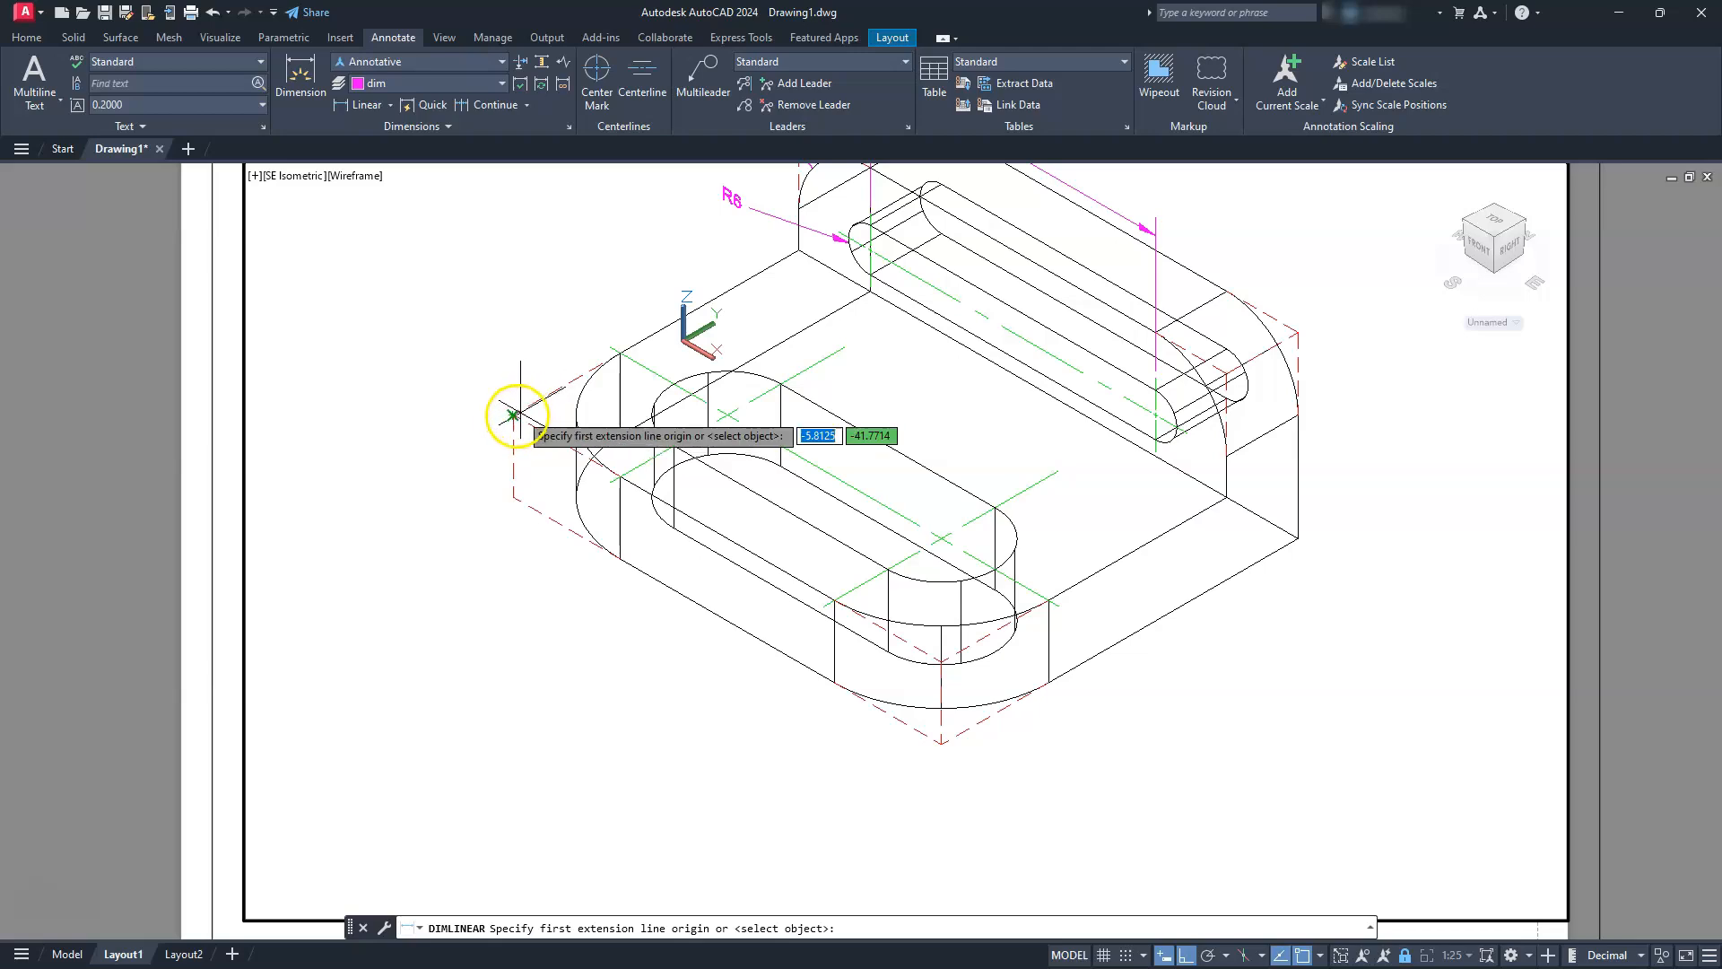
left_click(512, 416)
left_click(609, 483)
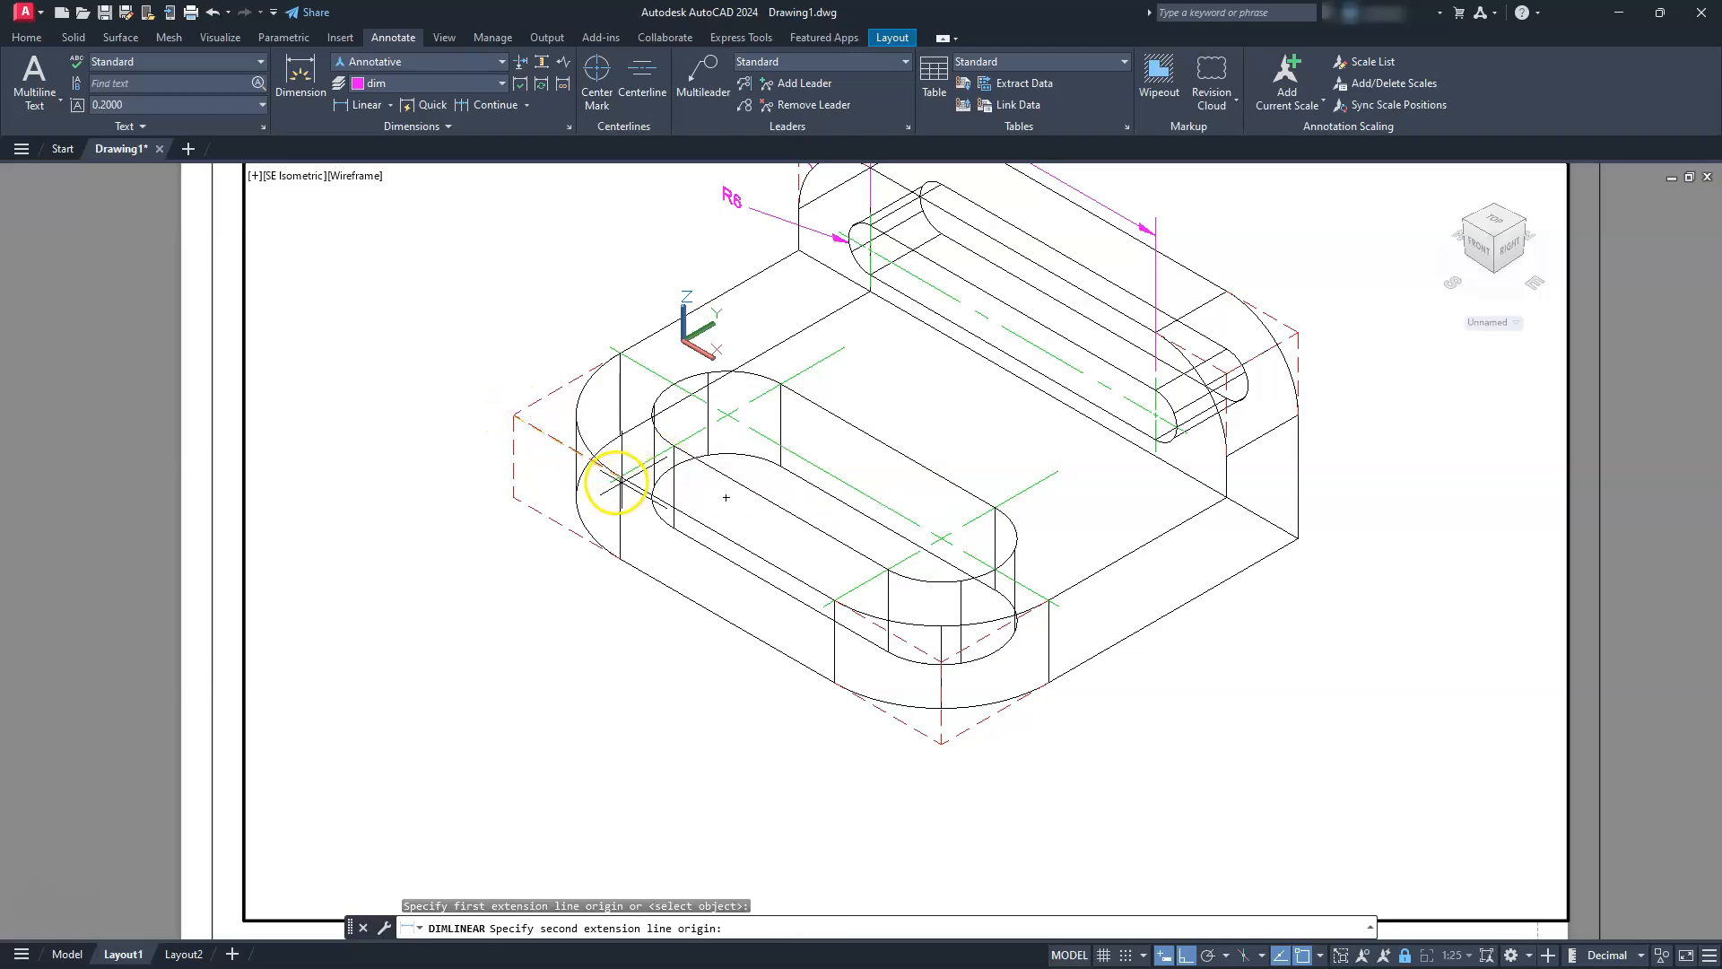
left_click(492, 533)
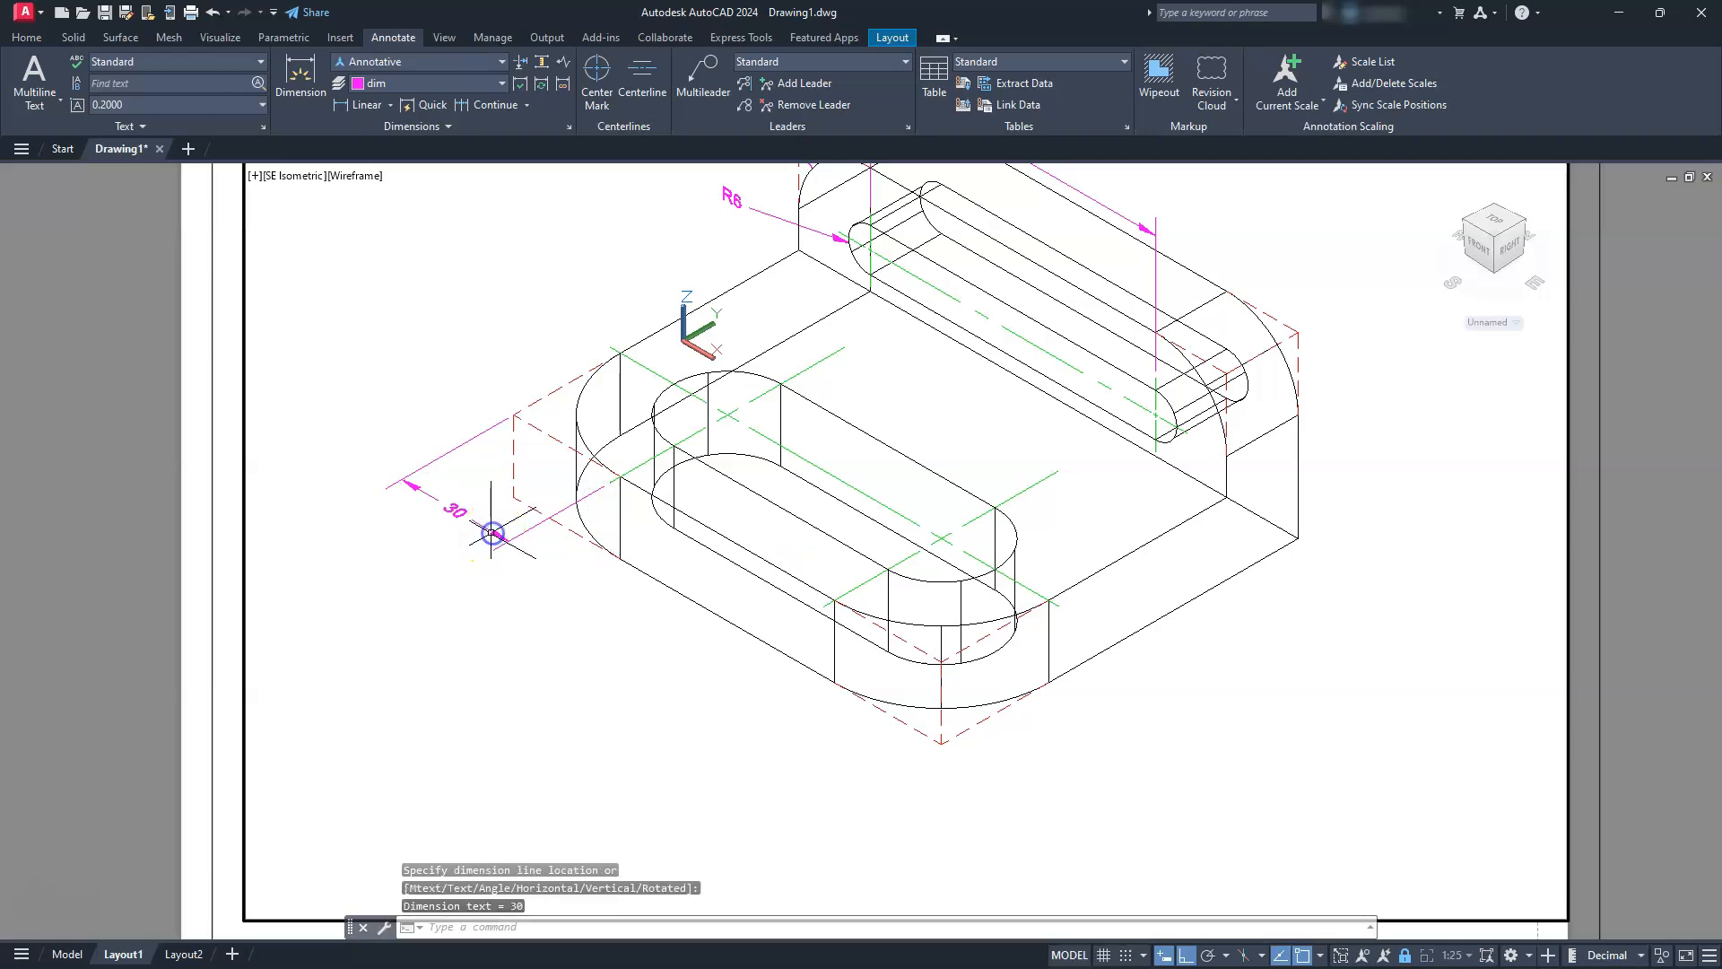
Continue the dimension to the front end of the base slot's right center mark
left_click(491, 107)
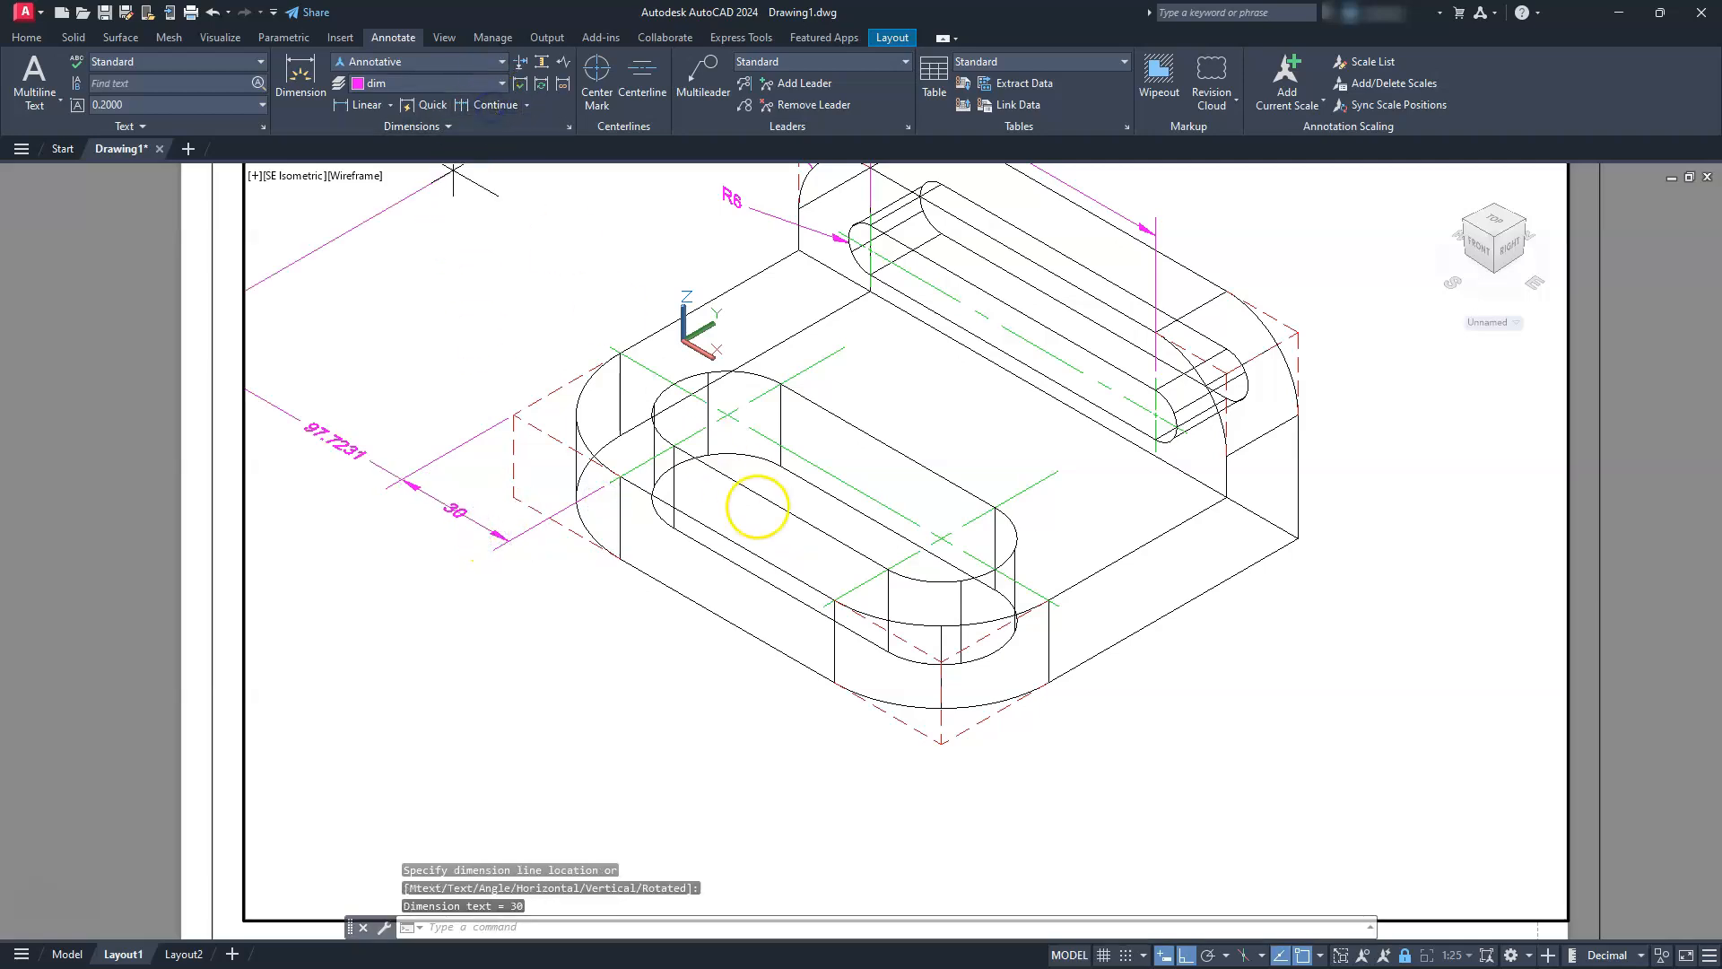
left_click(826, 610)
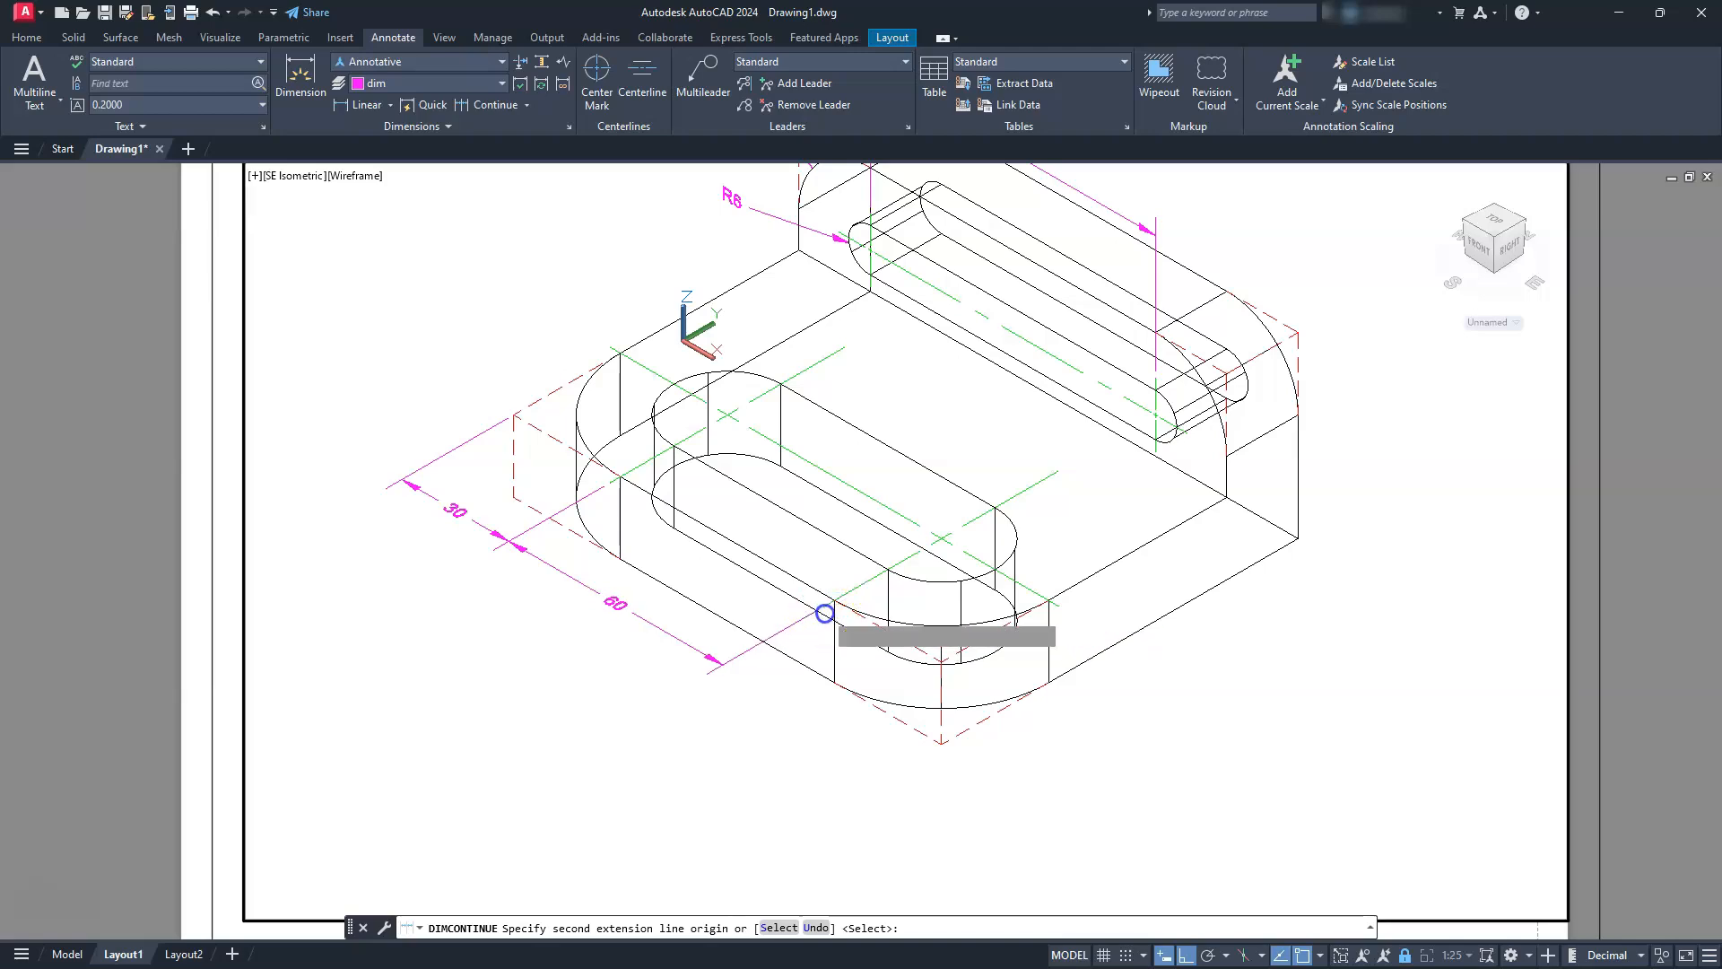
key("Escape")
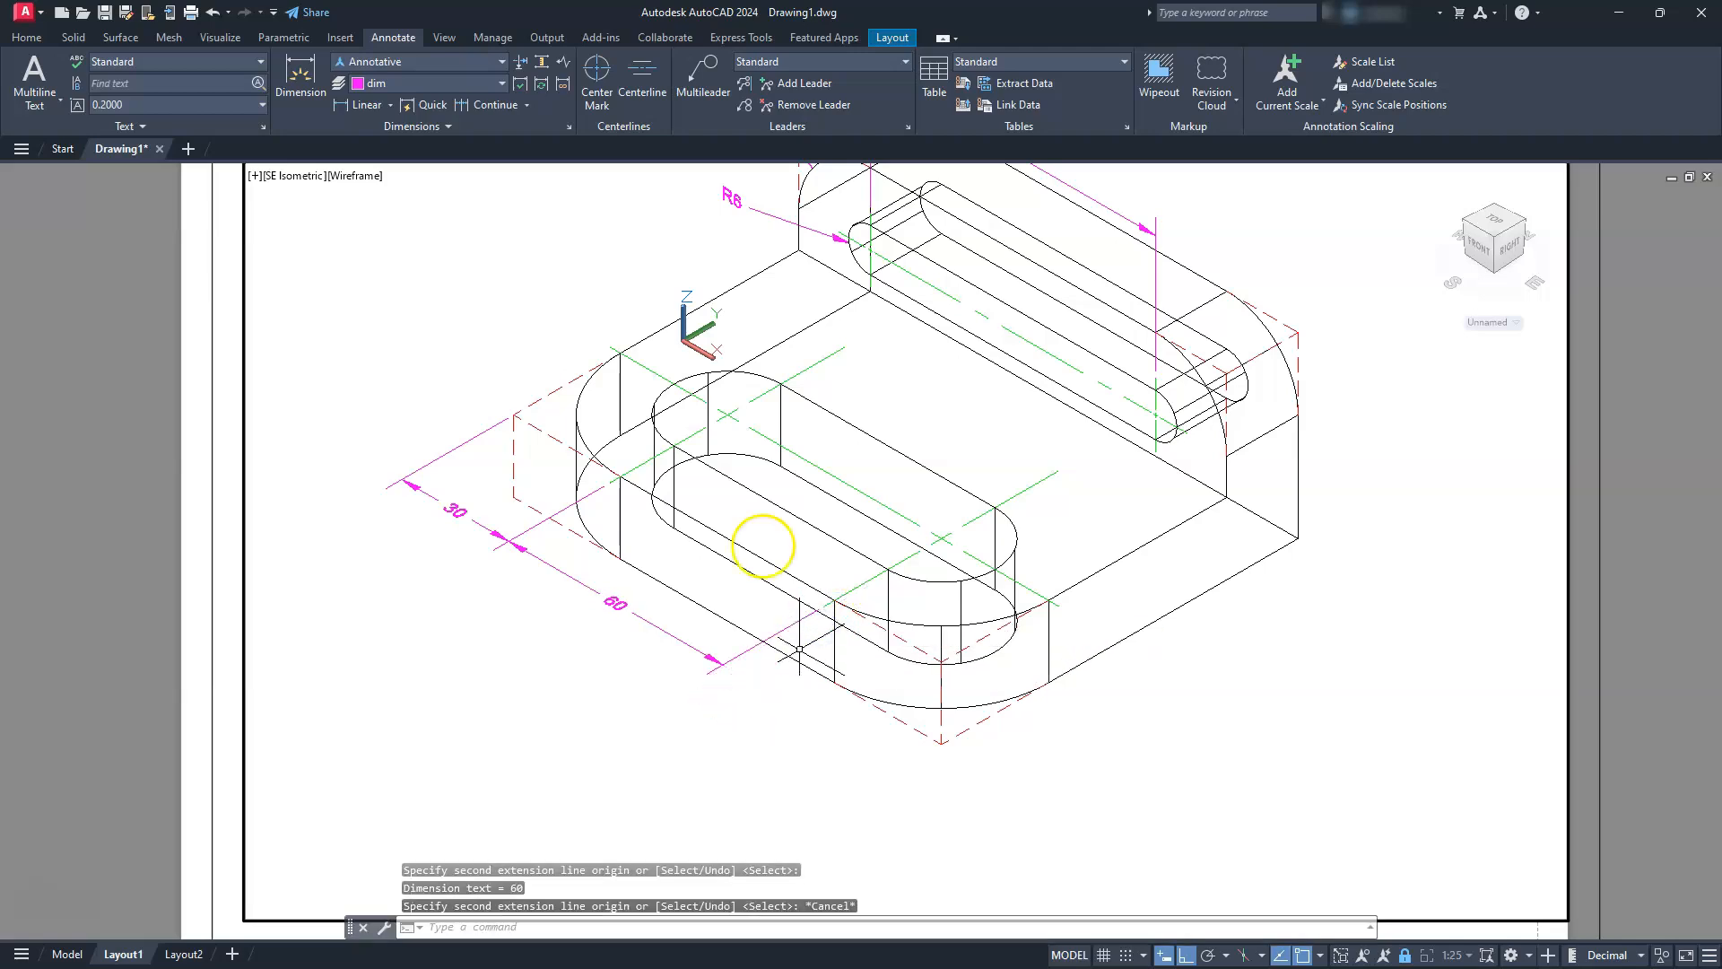
left_click(370, 105)
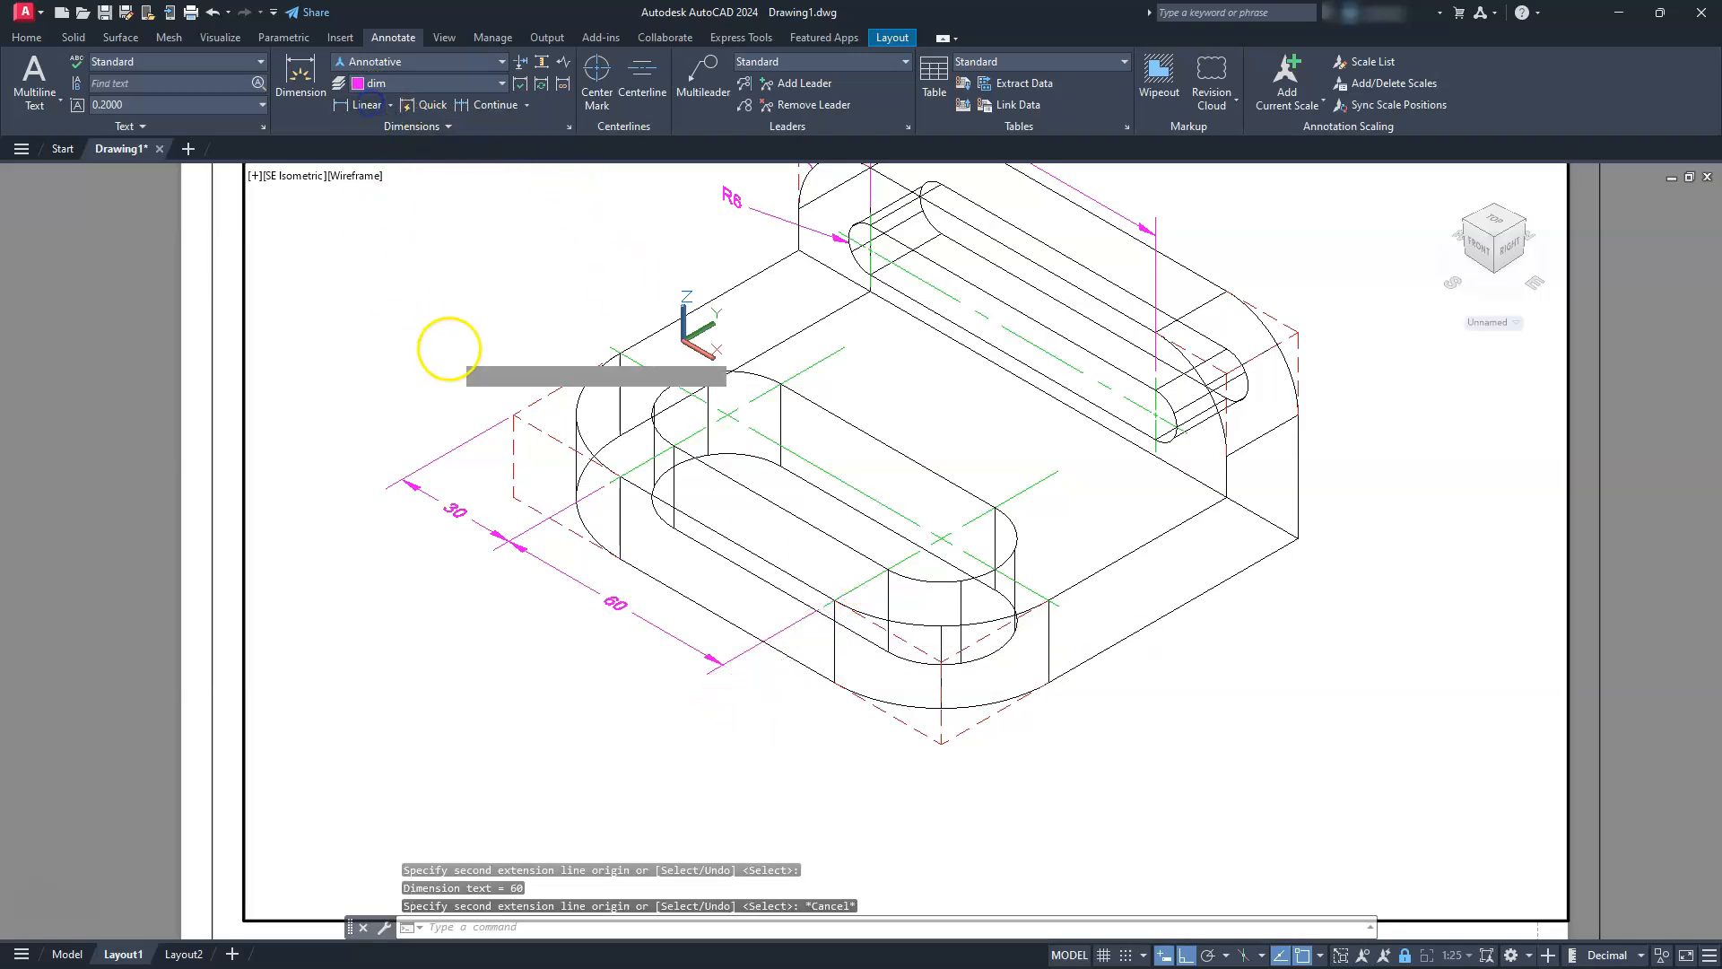
left_click(513, 415)
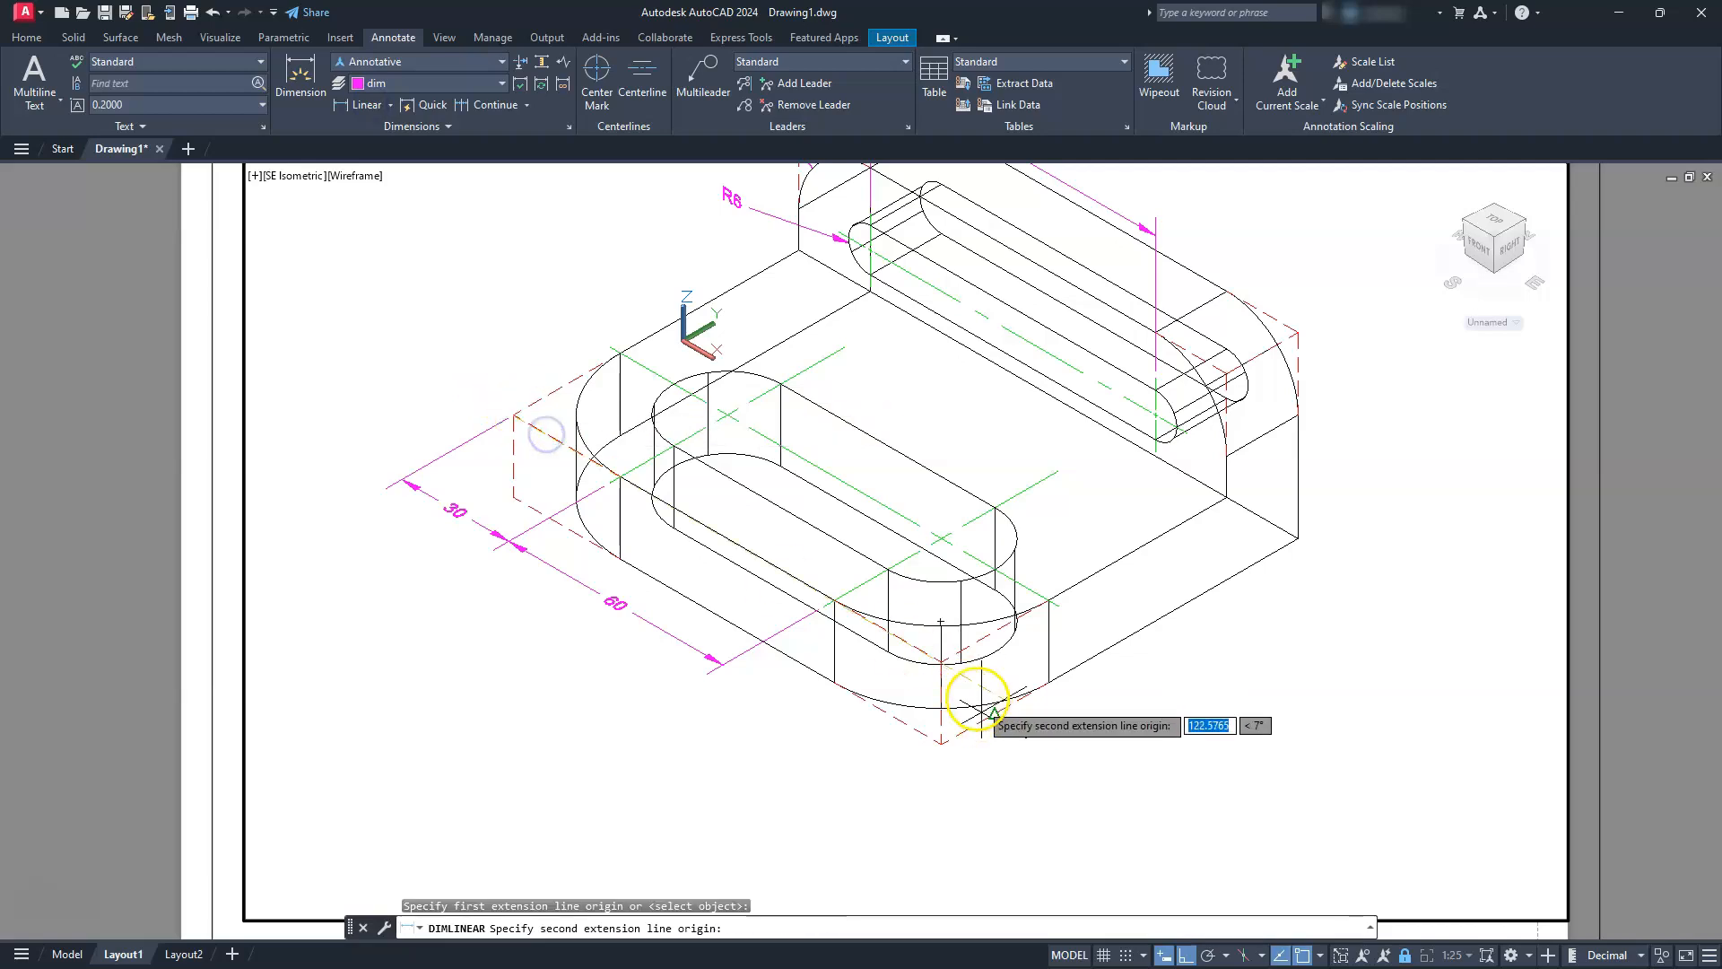
left_click(952, 661)
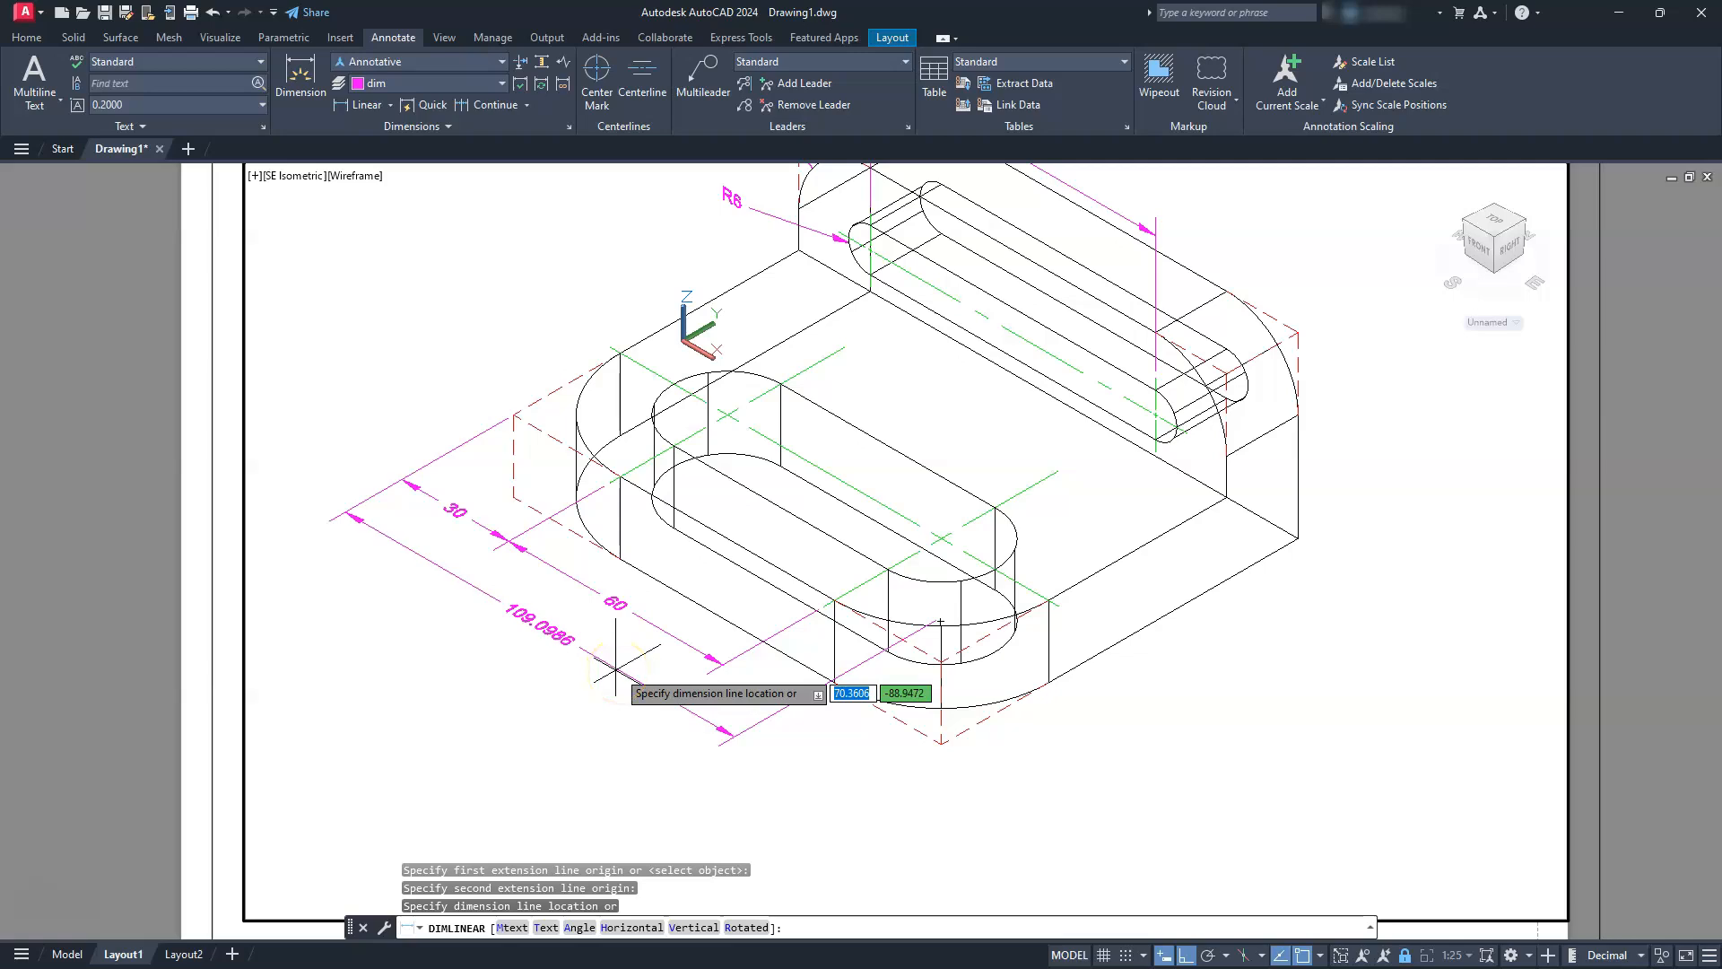
scroll(617, 668, "up", 3)
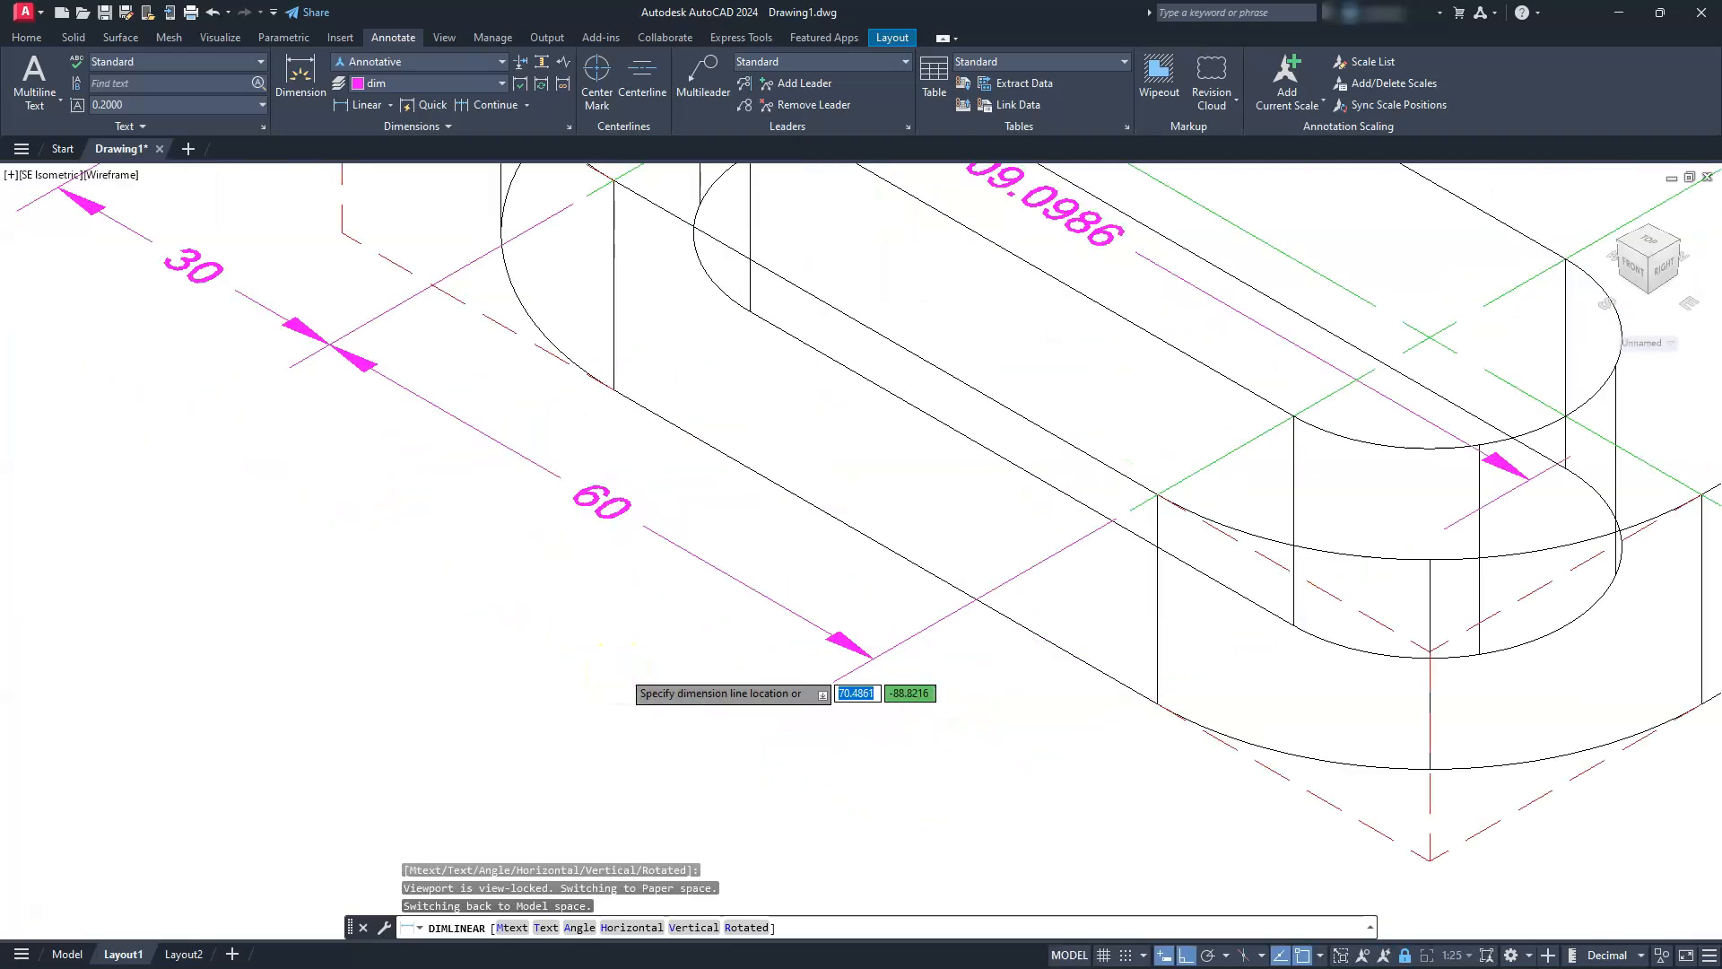
key("Escape")
key("Escape")
key("Escape")
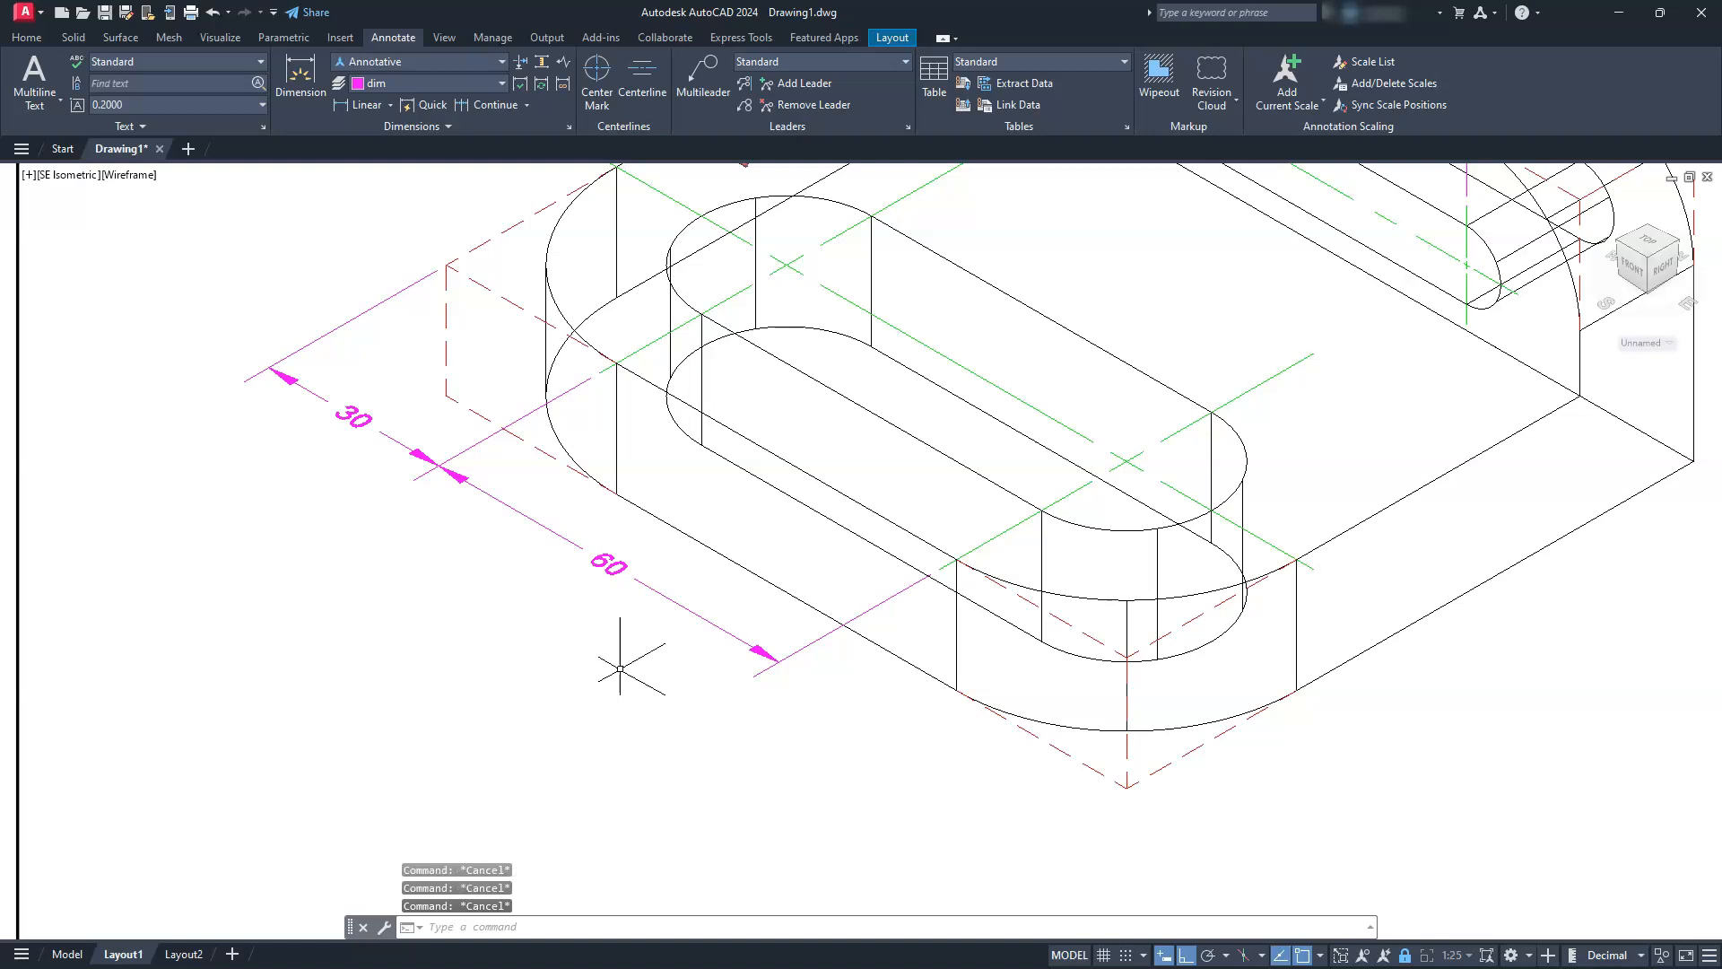
Place an overall linear dimension between the base's dashed left and front top corners, outside the existing dimension chain
left_click(365, 105)
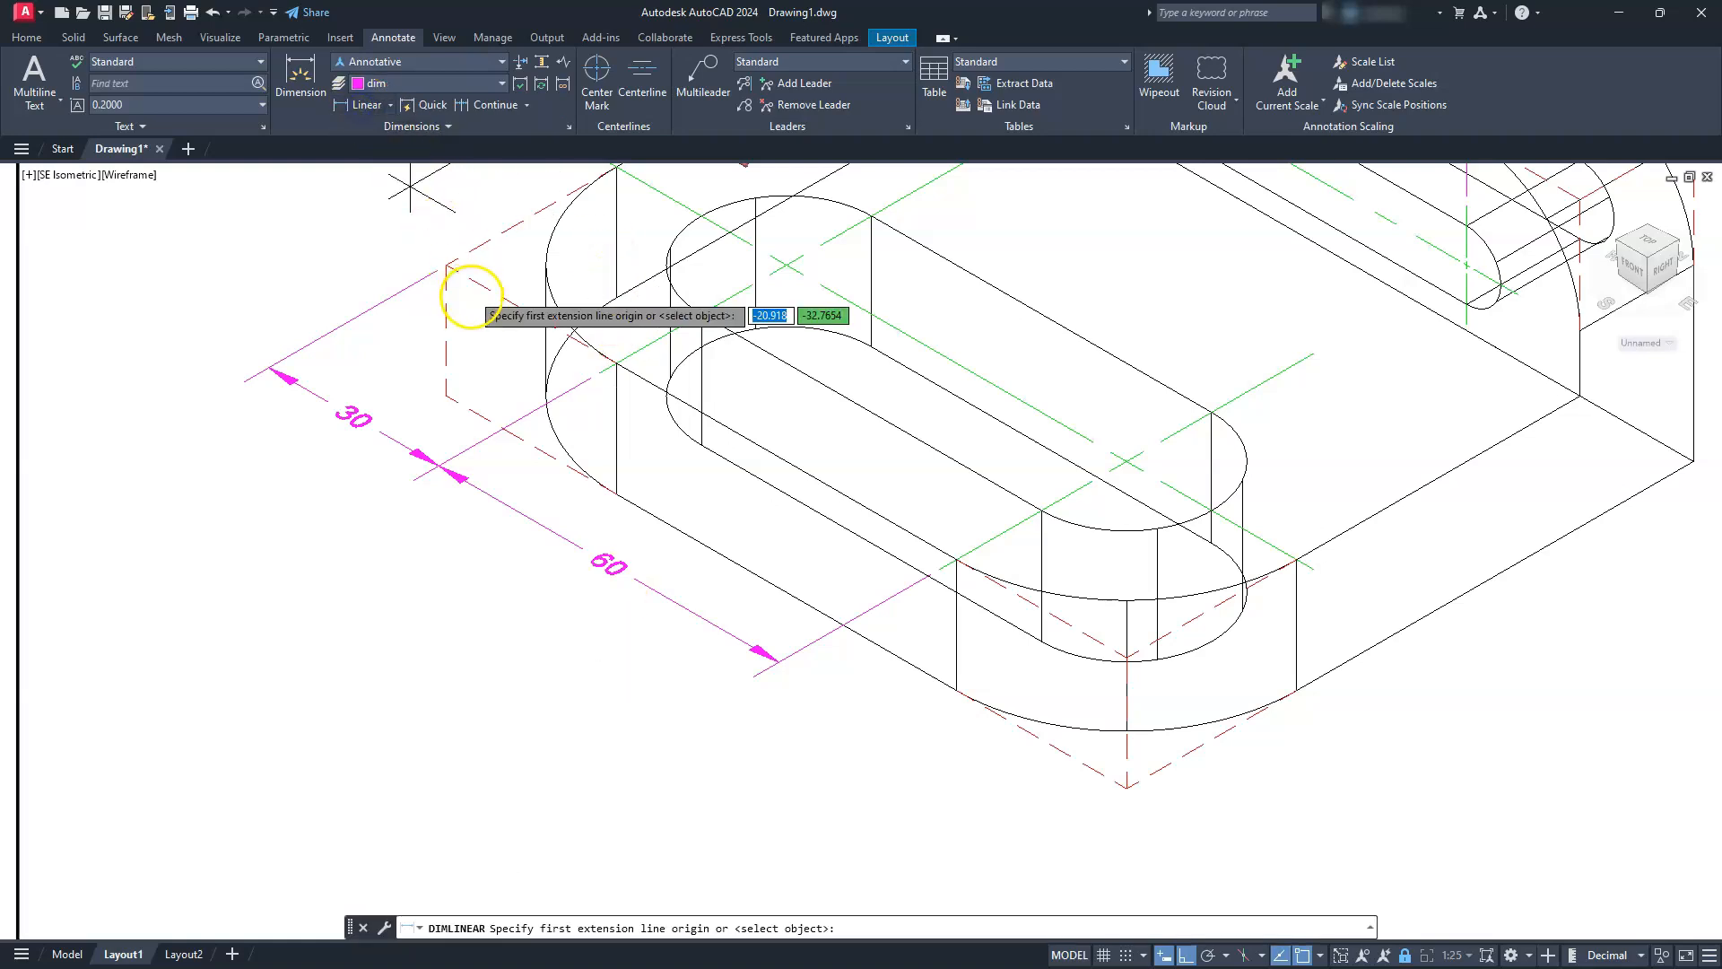
left_click(449, 268)
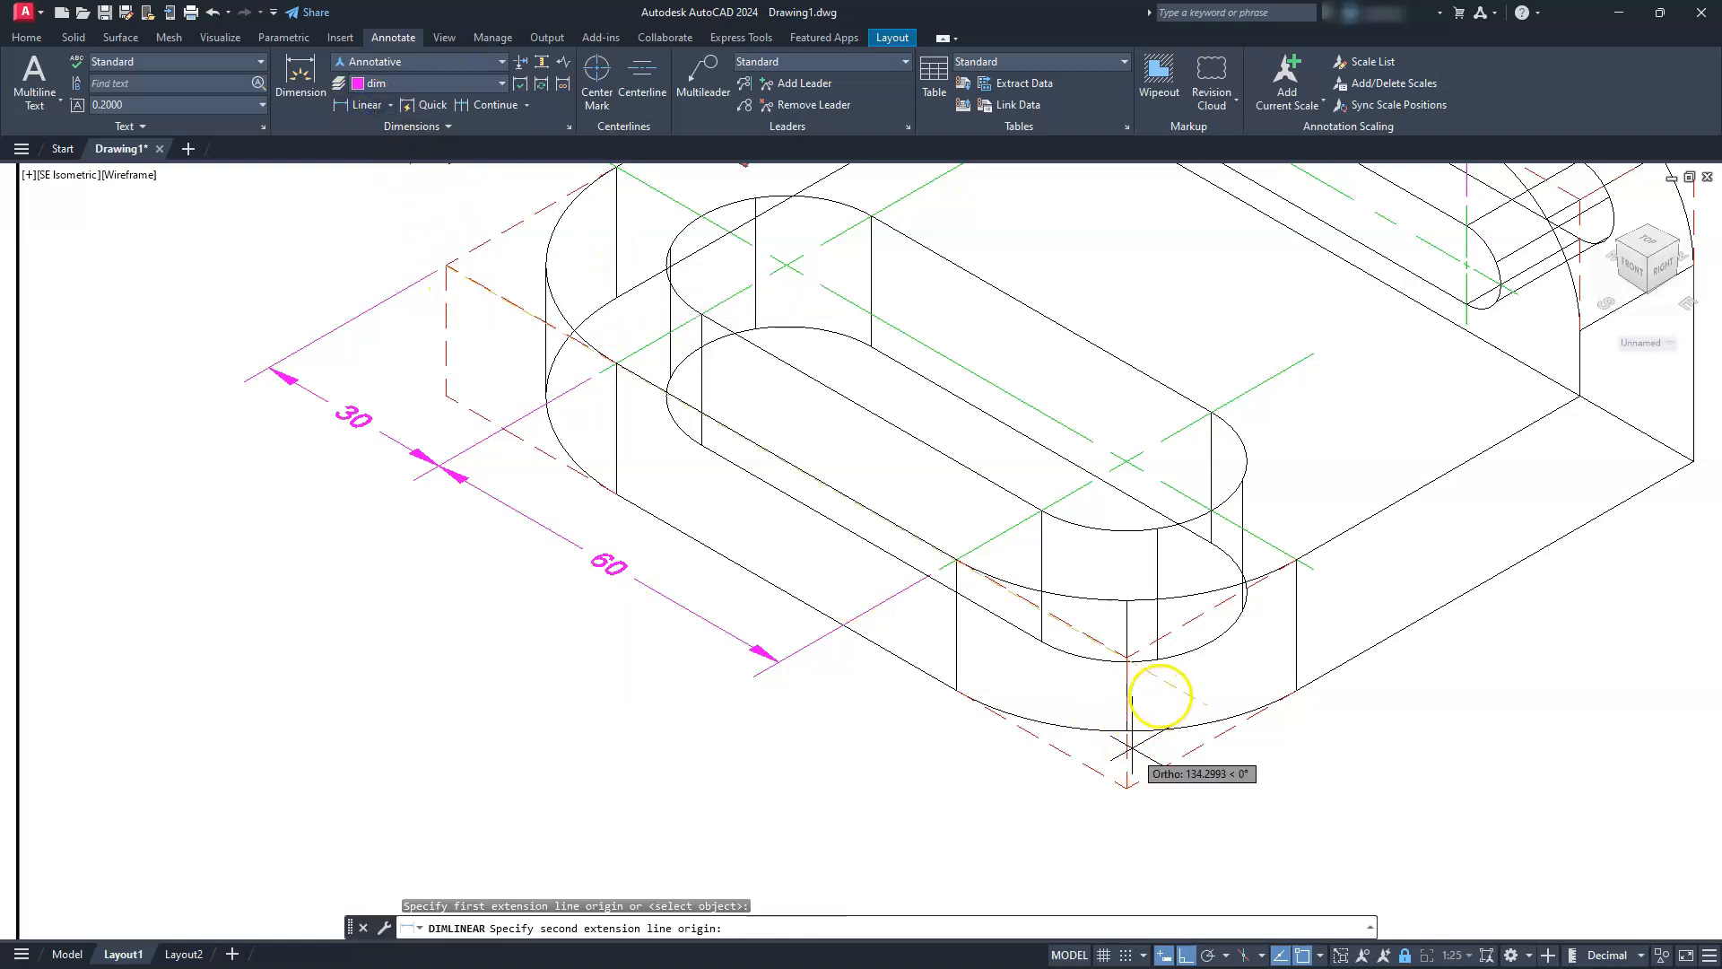
left_click(1143, 648)
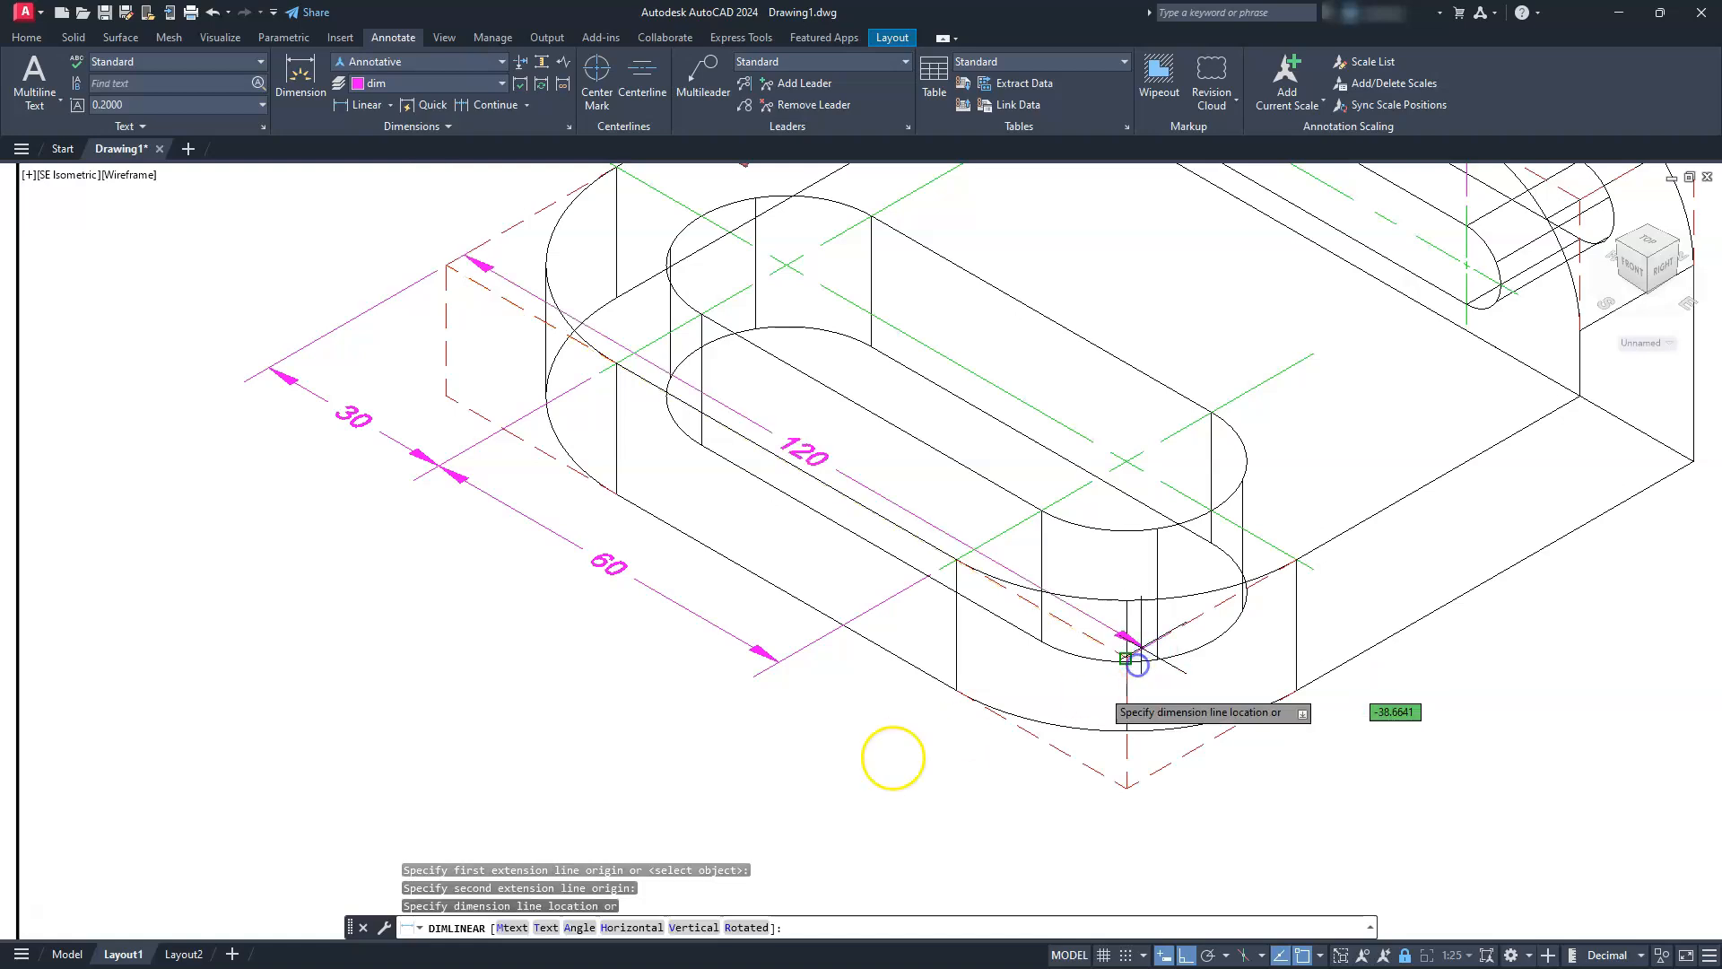
left_click(621, 698)
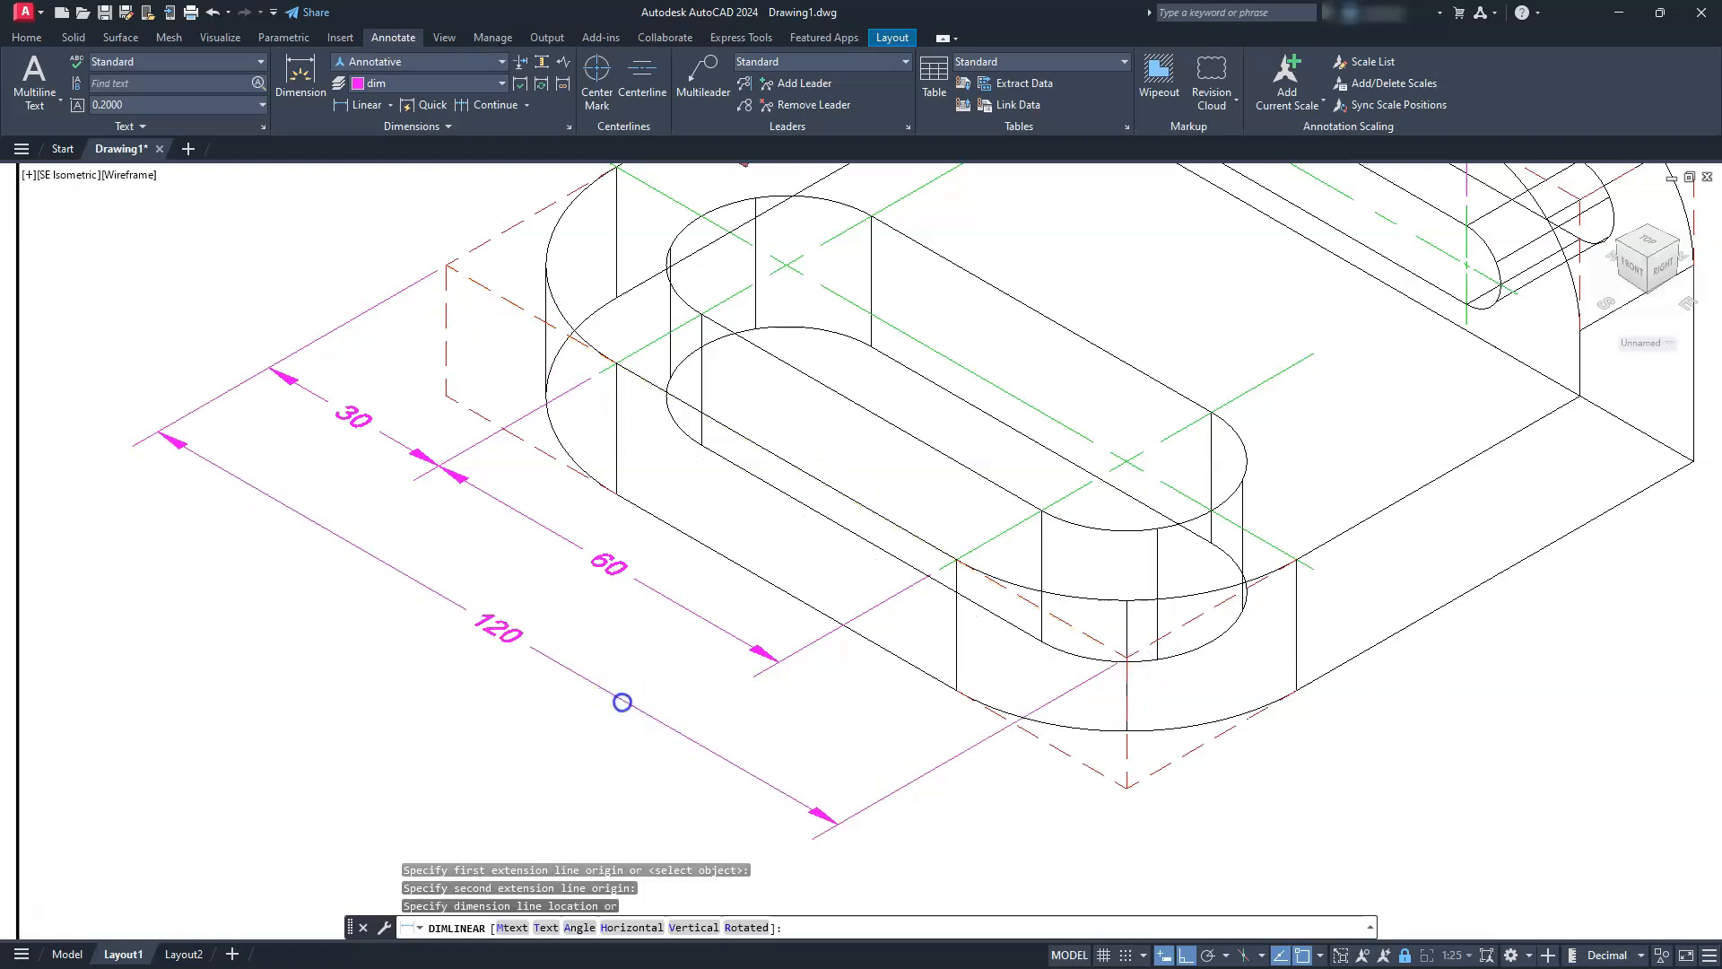
Place a linear dimension outside the base's left edge, from the dashed left top corner to the left end of the slot's center mark
scroll(621, 699, "down", 3)
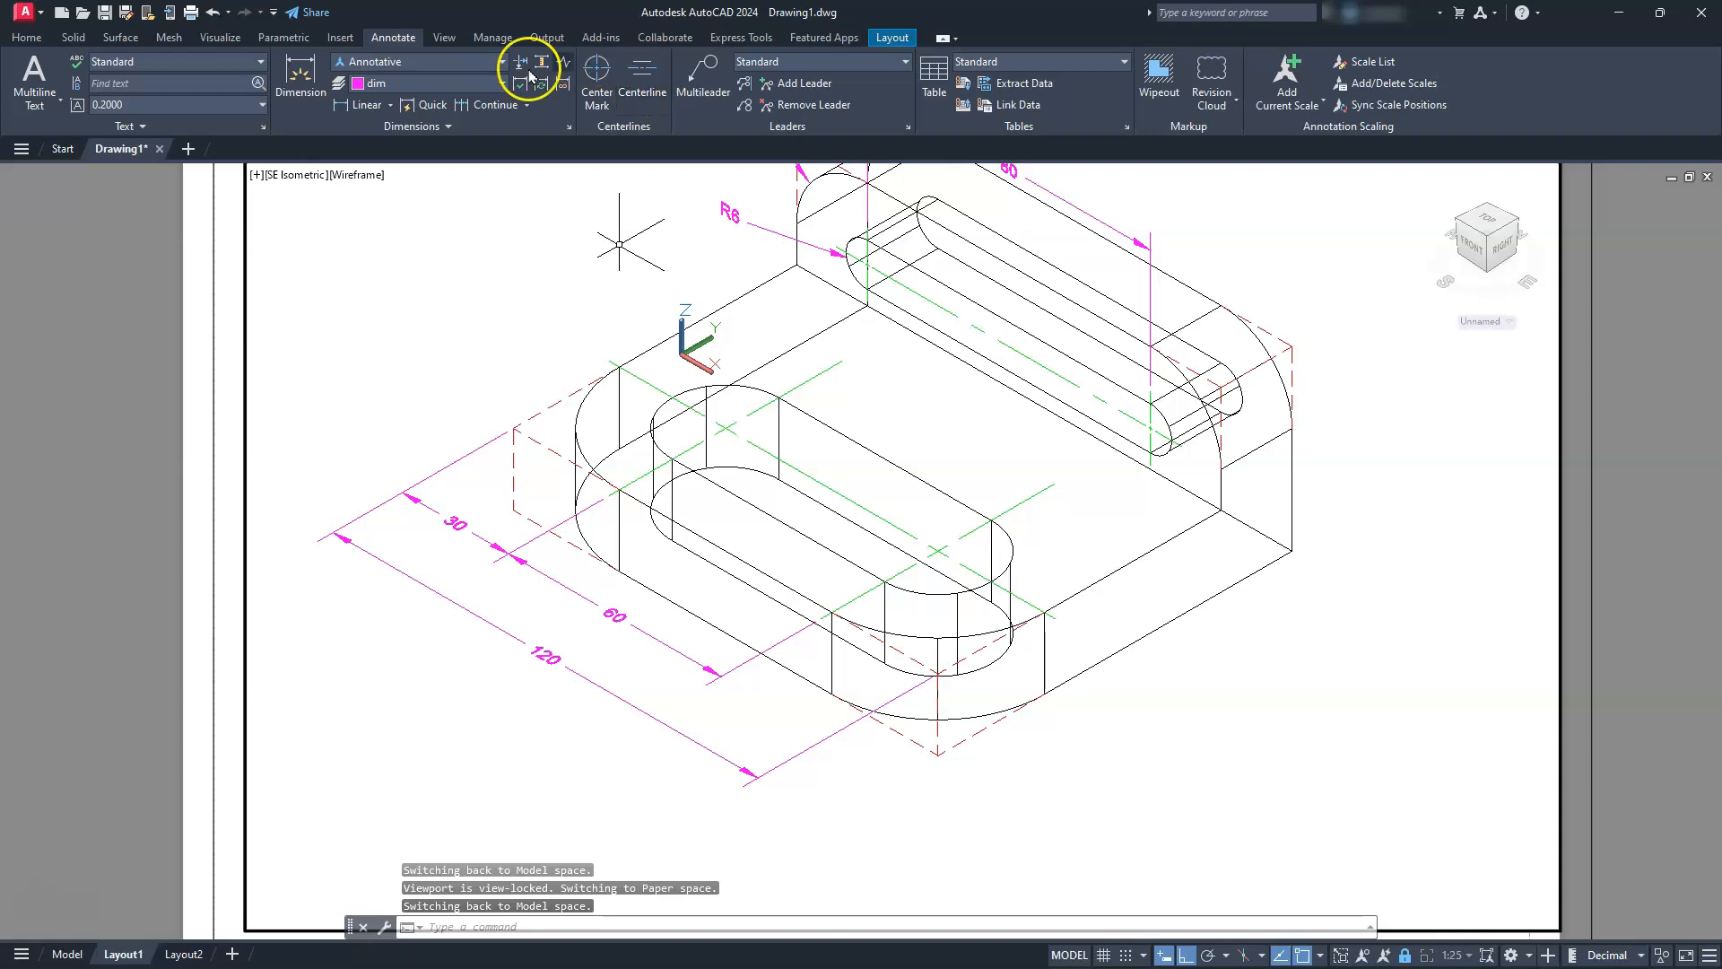
left_click(389, 106)
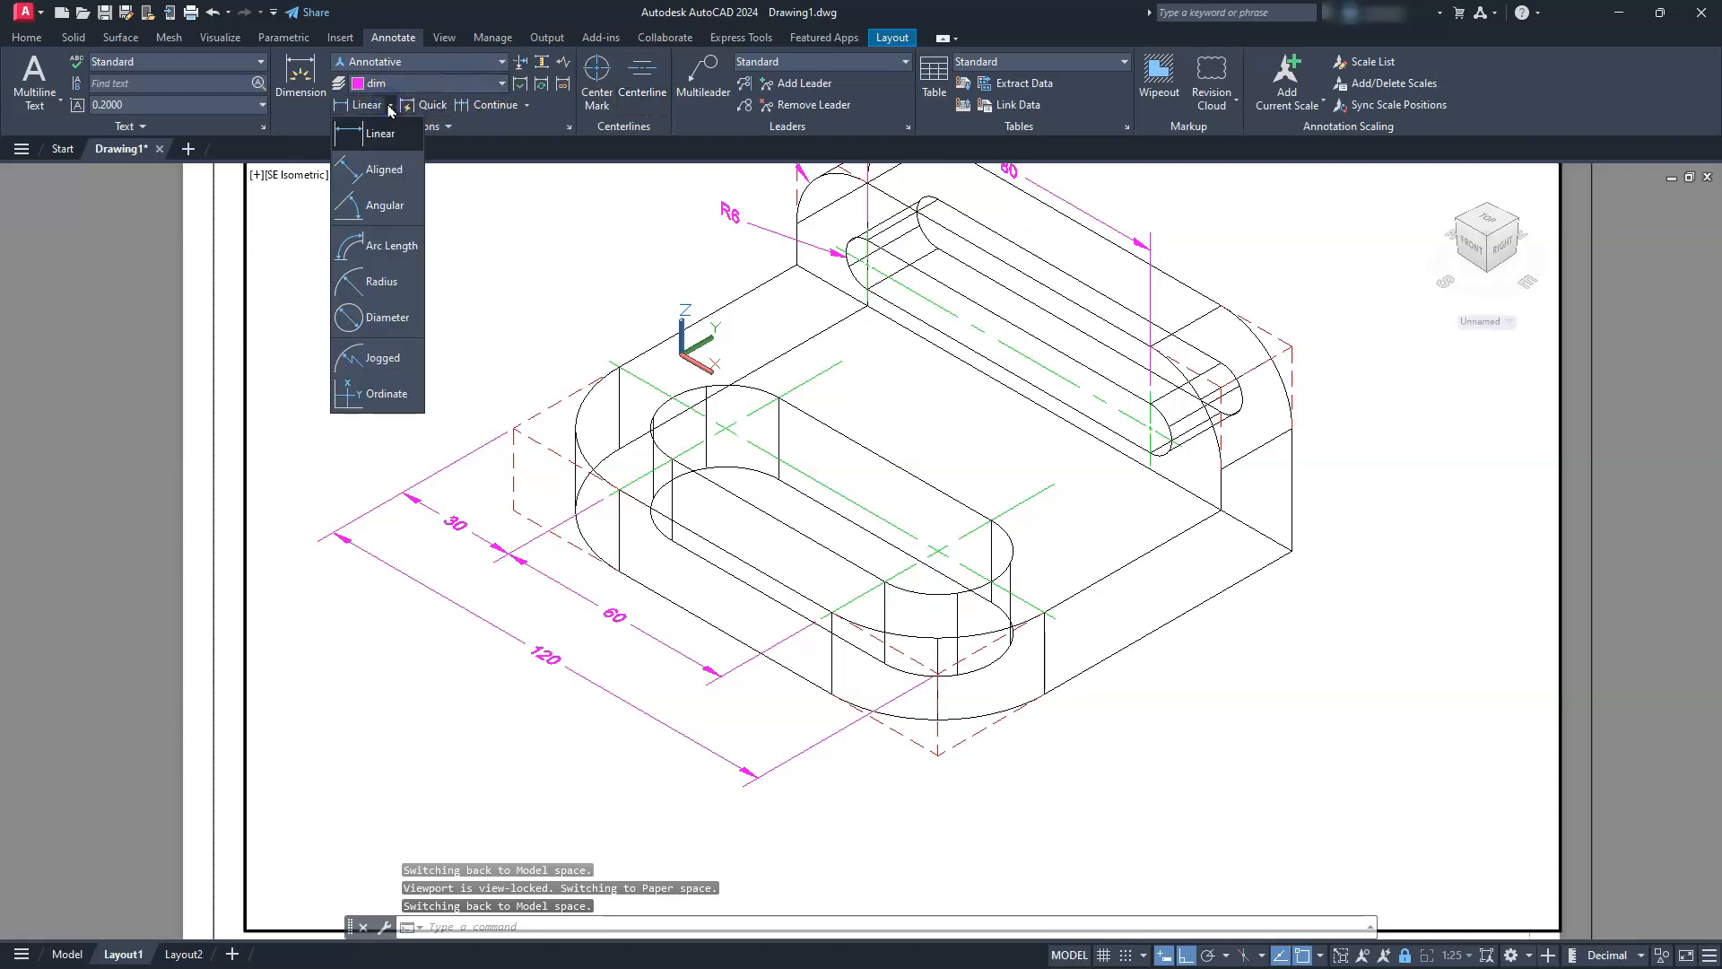
left_click(363, 105)
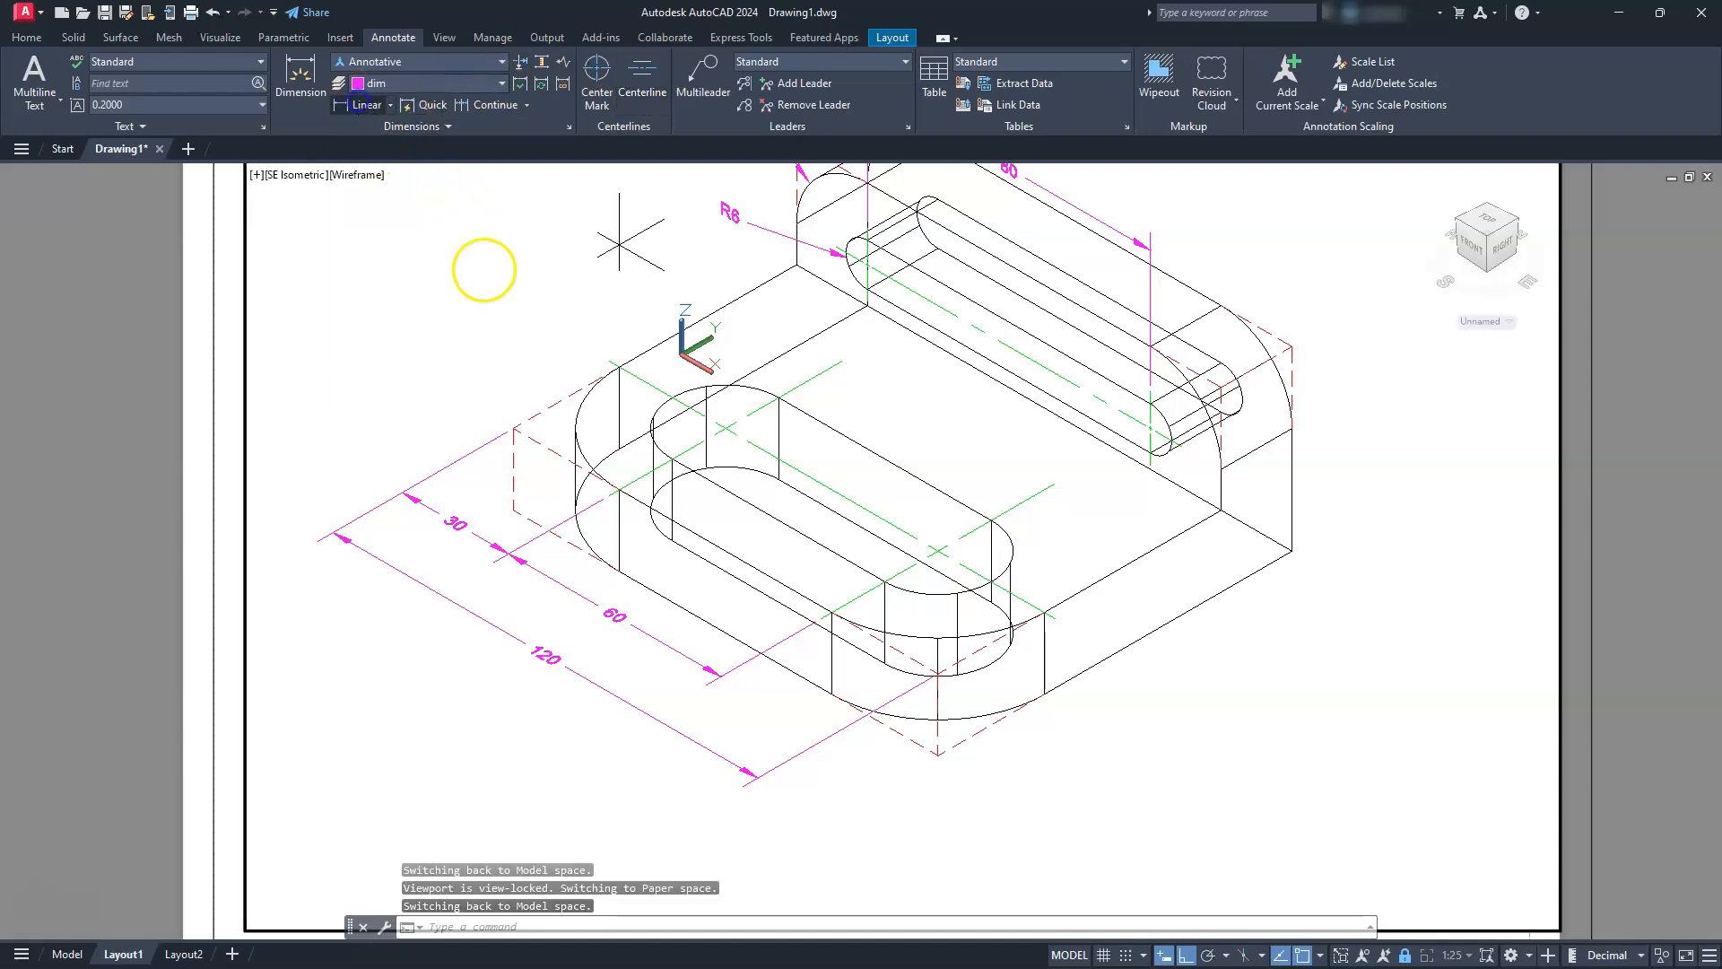
left_click(513, 428)
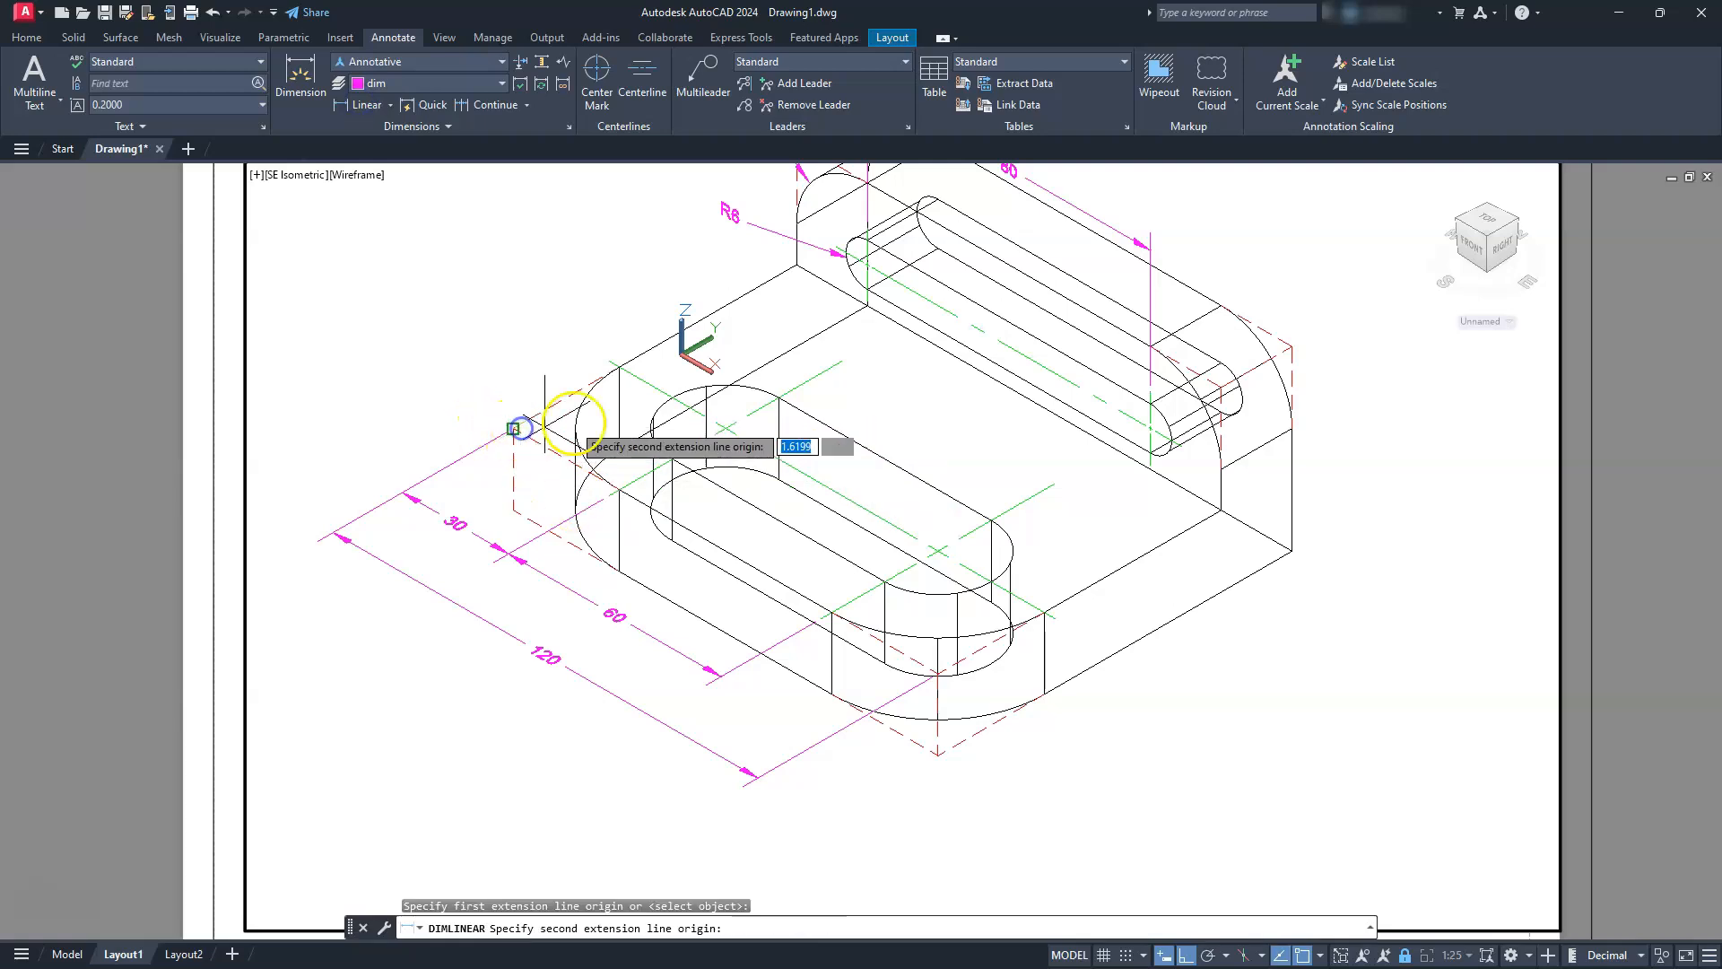
left_click(608, 362)
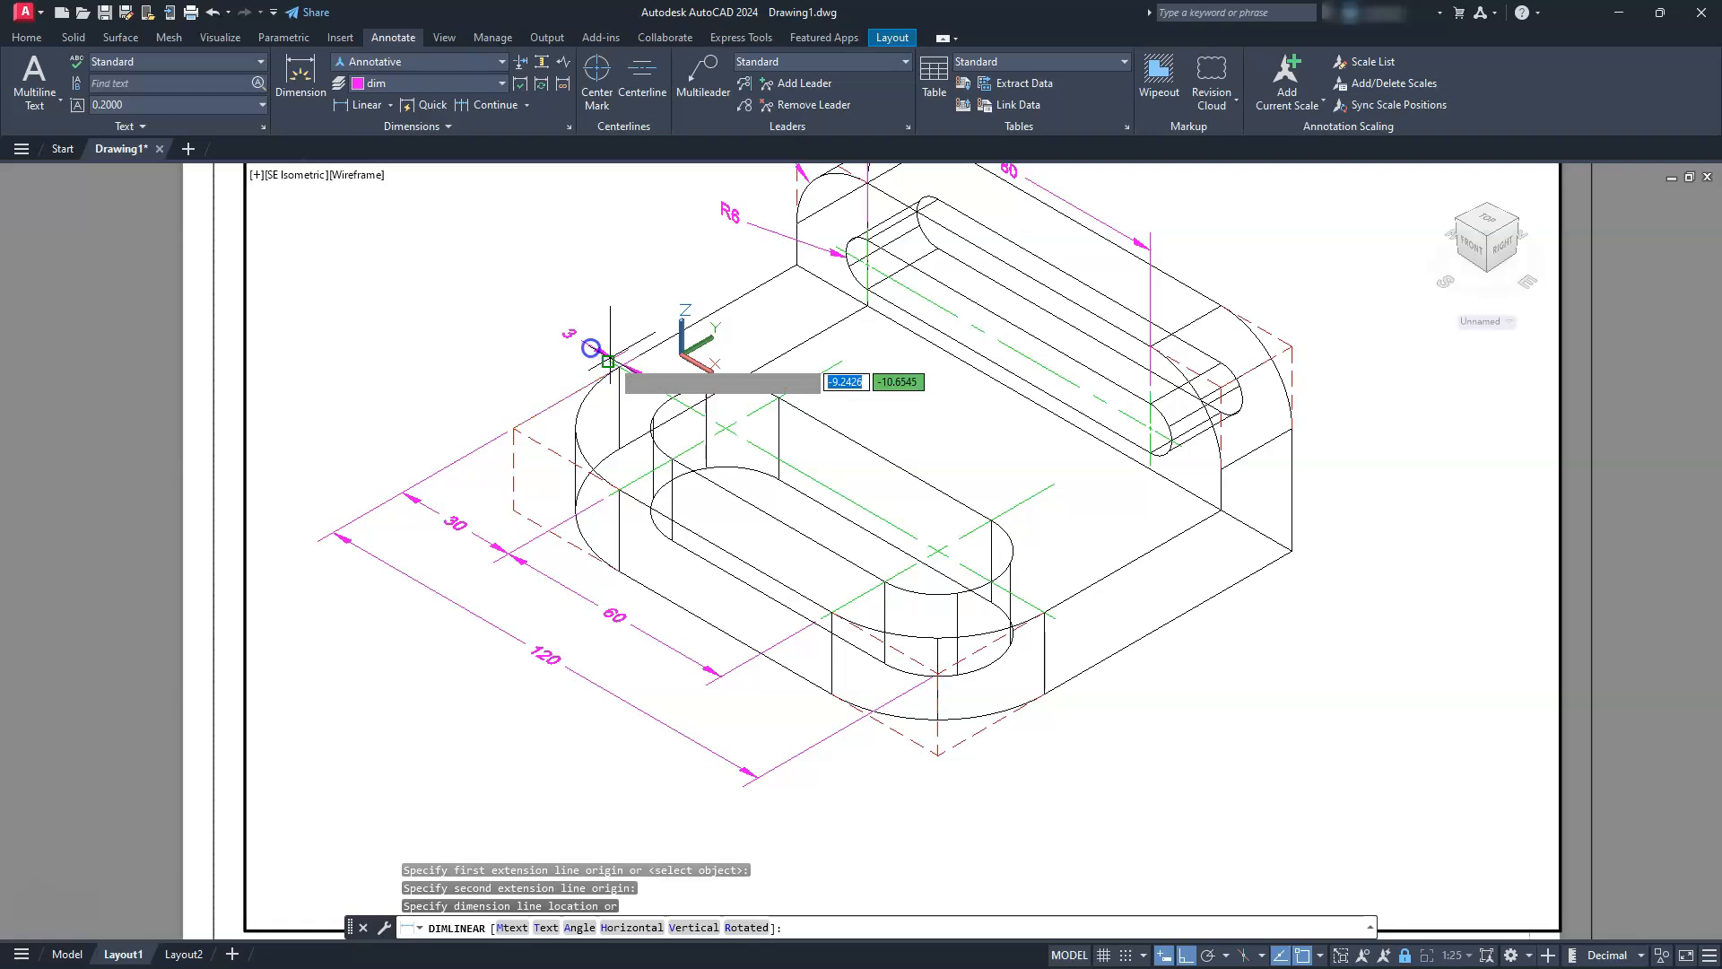
left_click(505, 370)
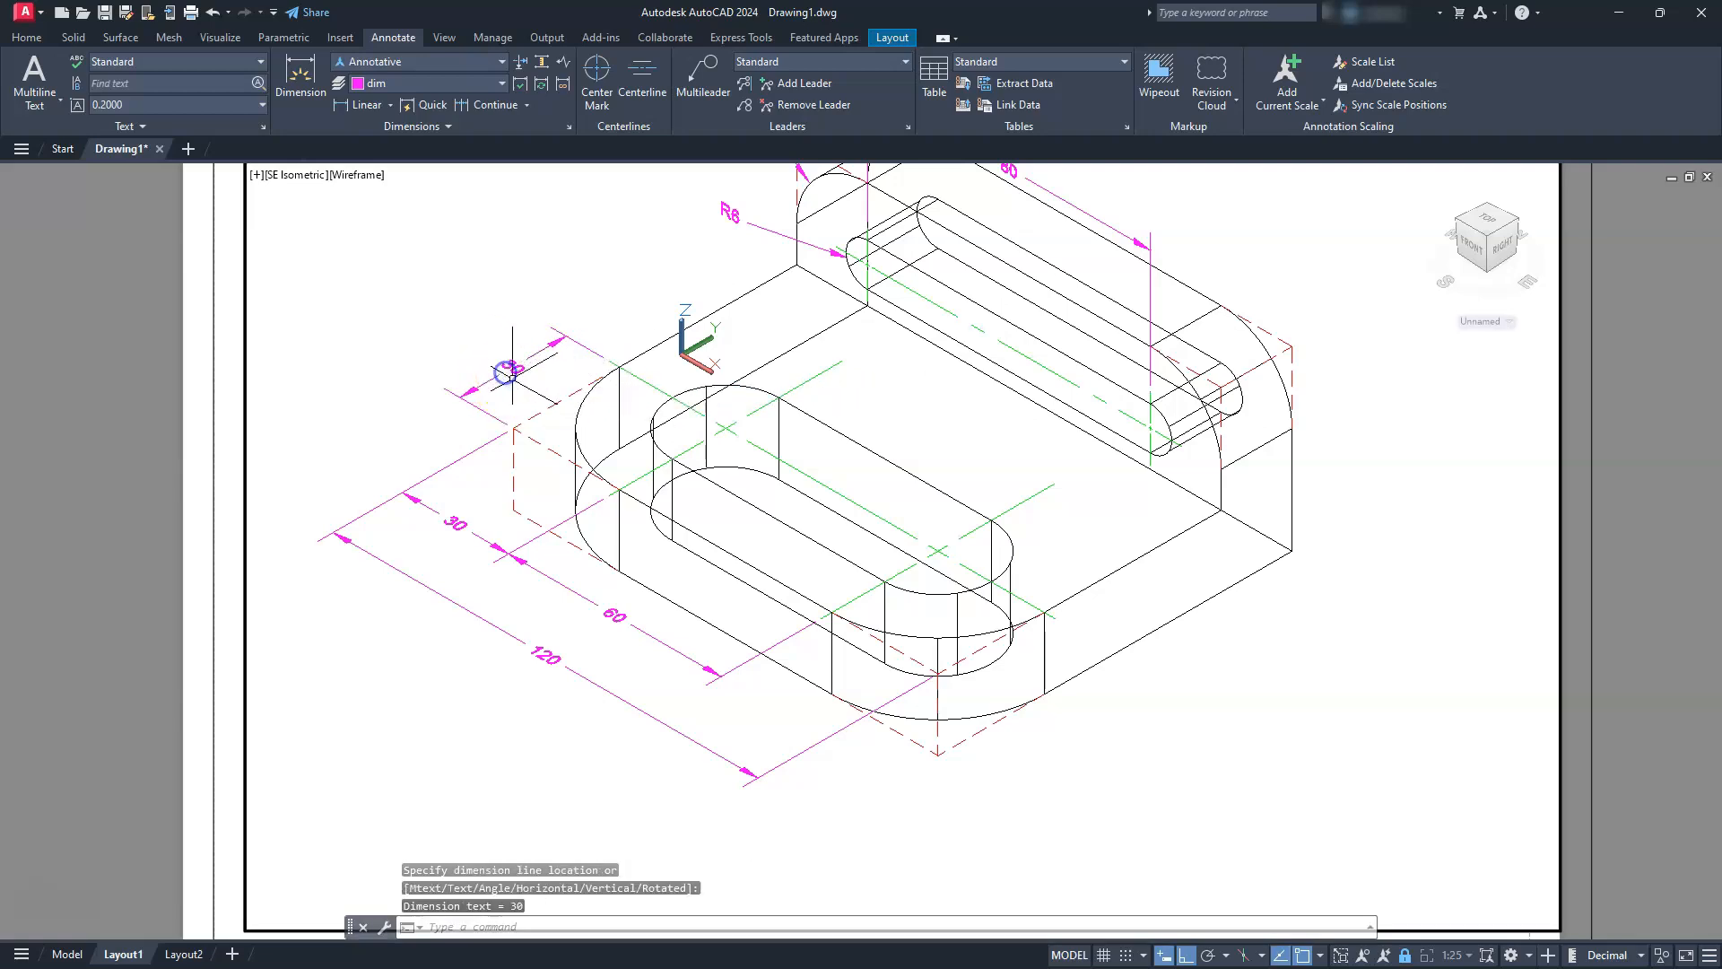
key("Escape")
key("Escape")
key("Escape")
Add a radius dimension to the top arc of the base's rounded front corner, with its text below the base
middle_click_drag(749, 623, 748, 557)
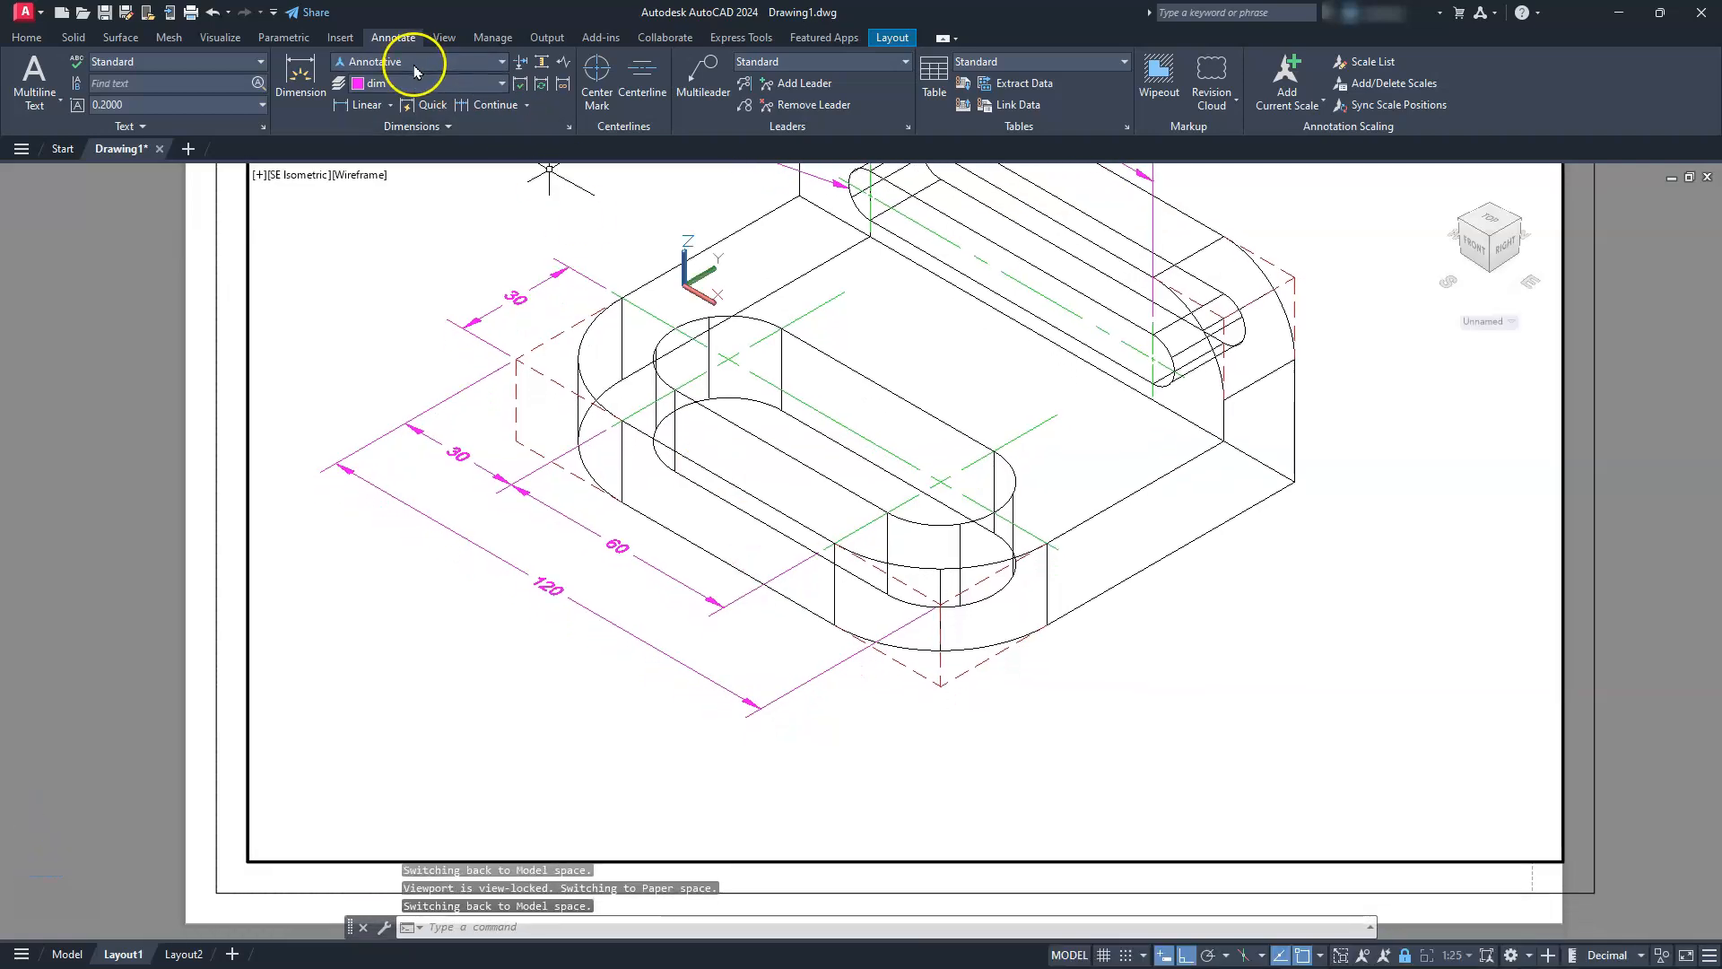
left_click(391, 105)
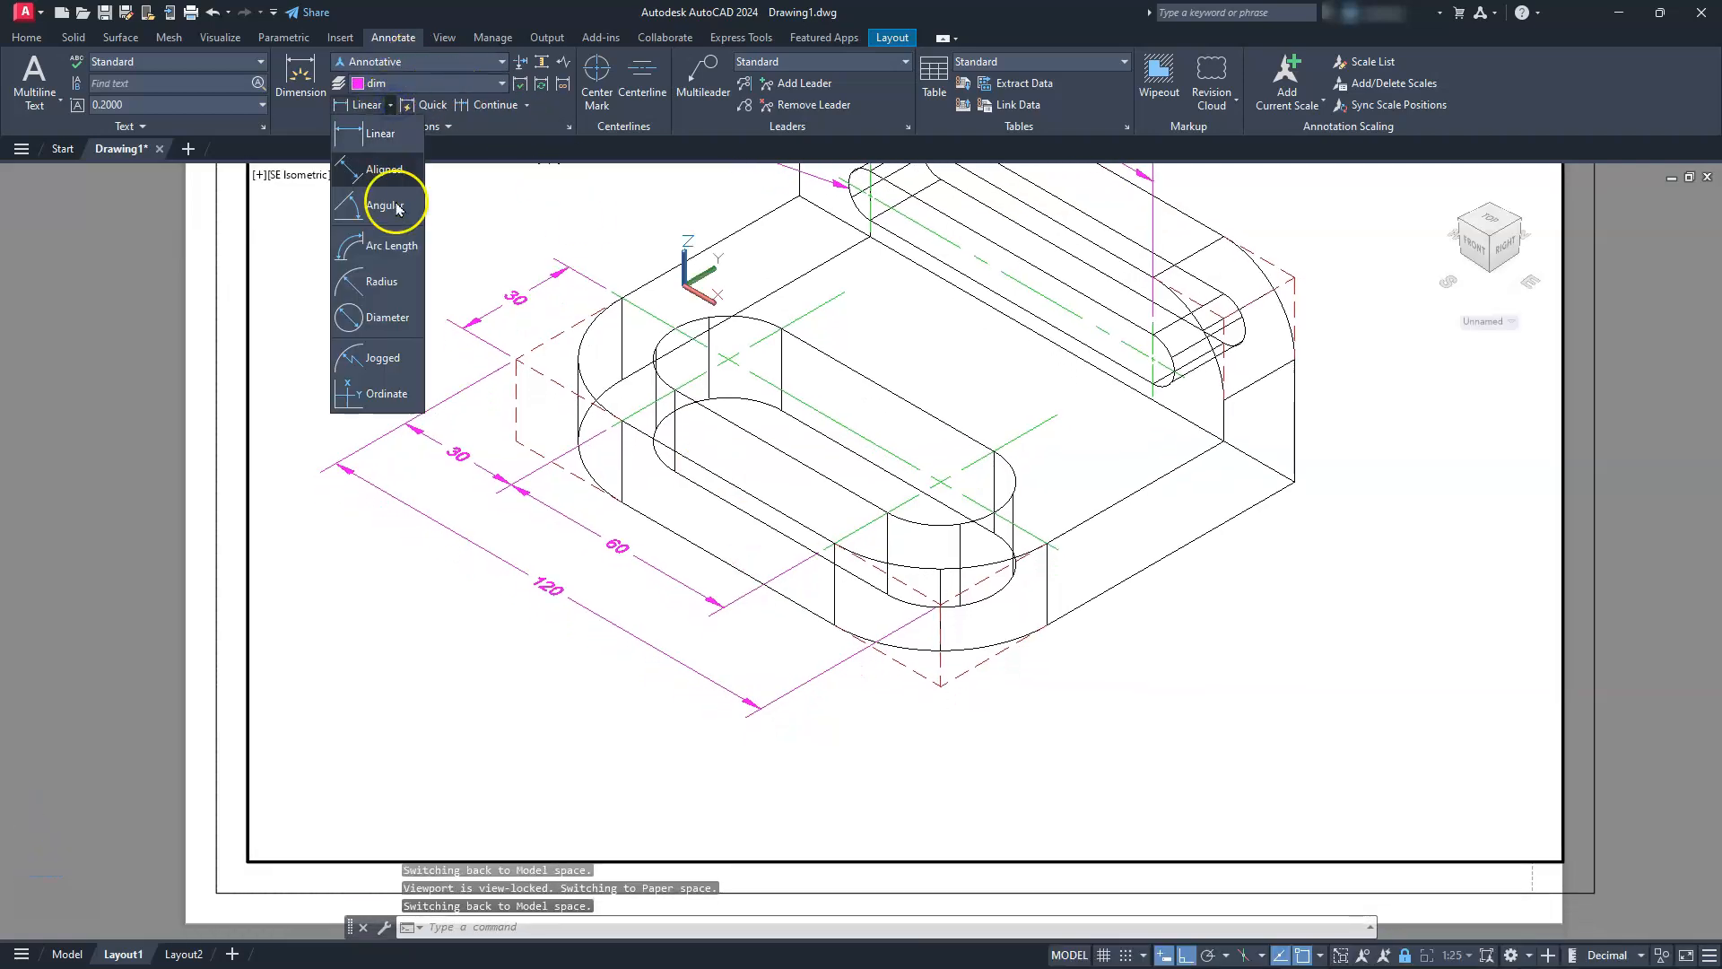
left_click(381, 280)
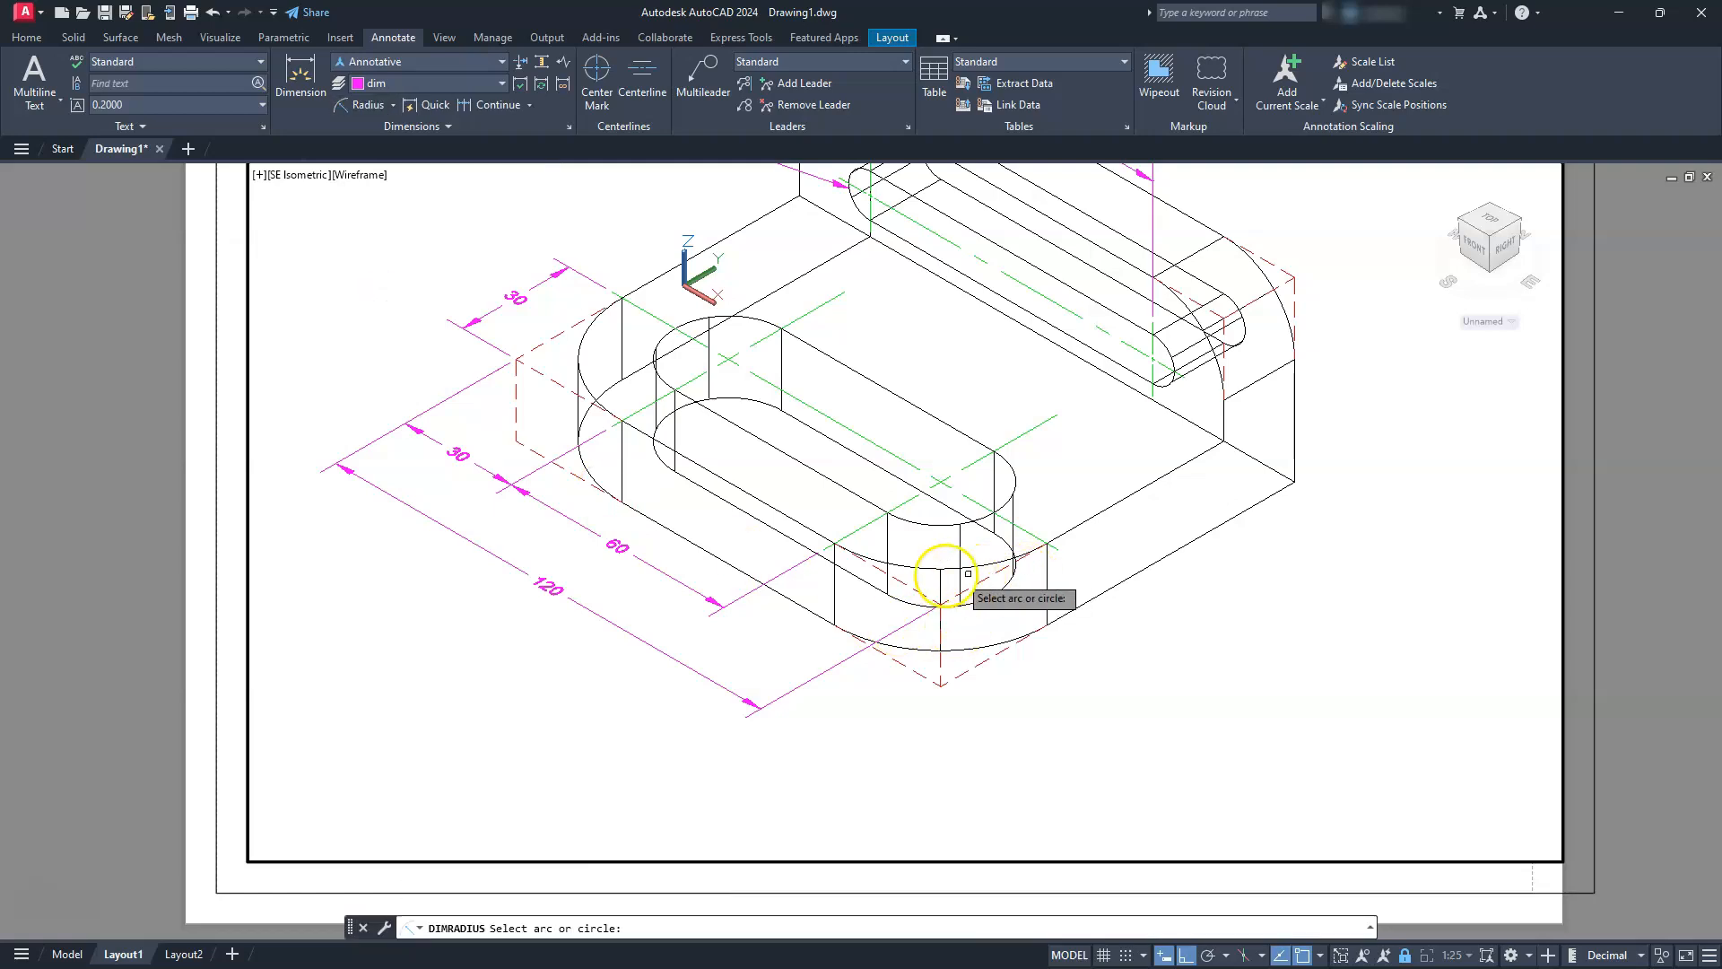
left_click(924, 575)
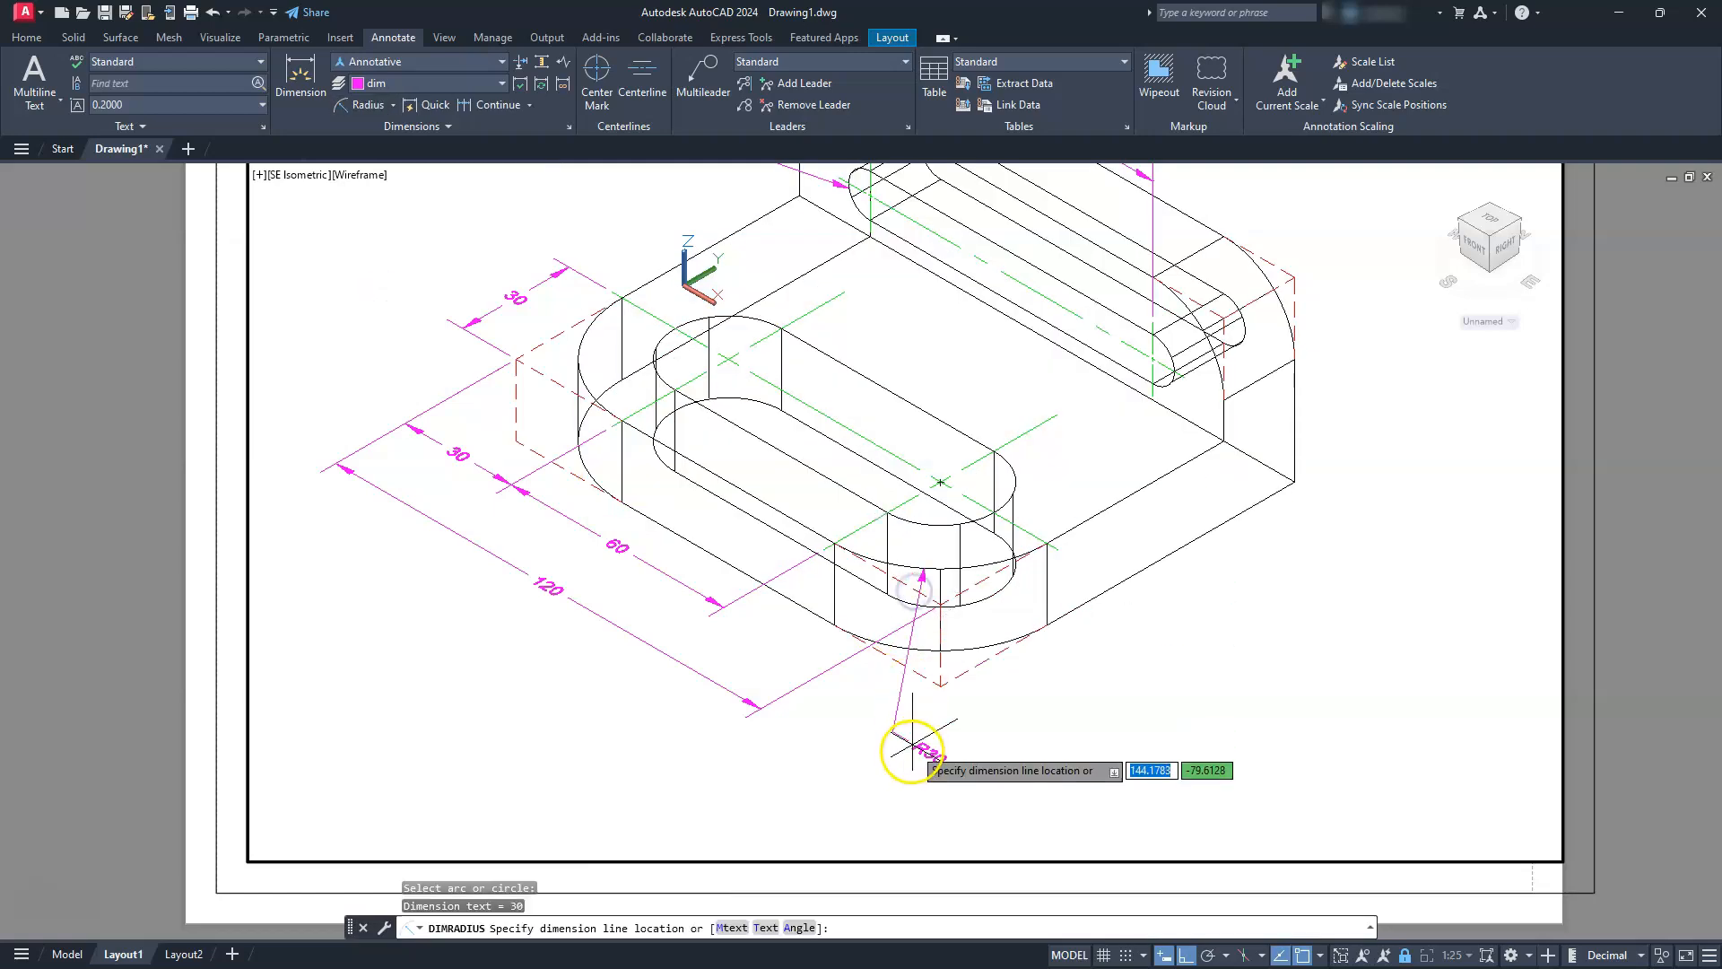
left_click(884, 723)
key("Escape")
key("Escape")
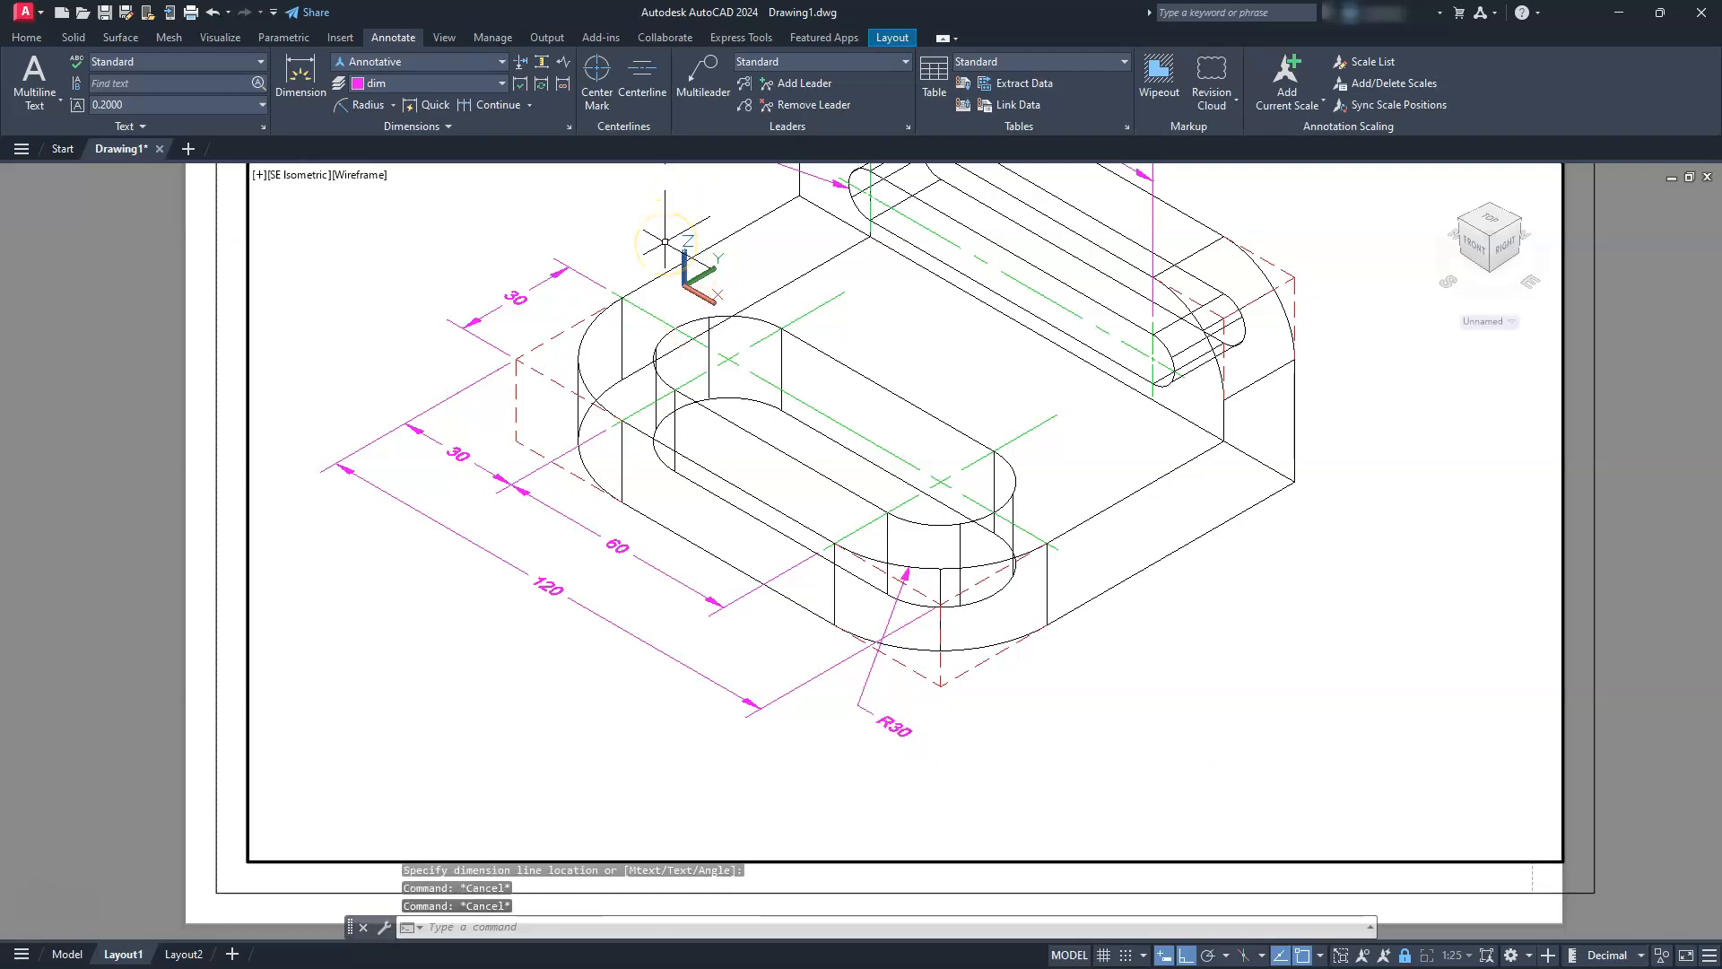
Add a radius dimension to the upper arc at the left end of the base slot, with its text outside the base
middle_click_drag(665, 241, 788, 435)
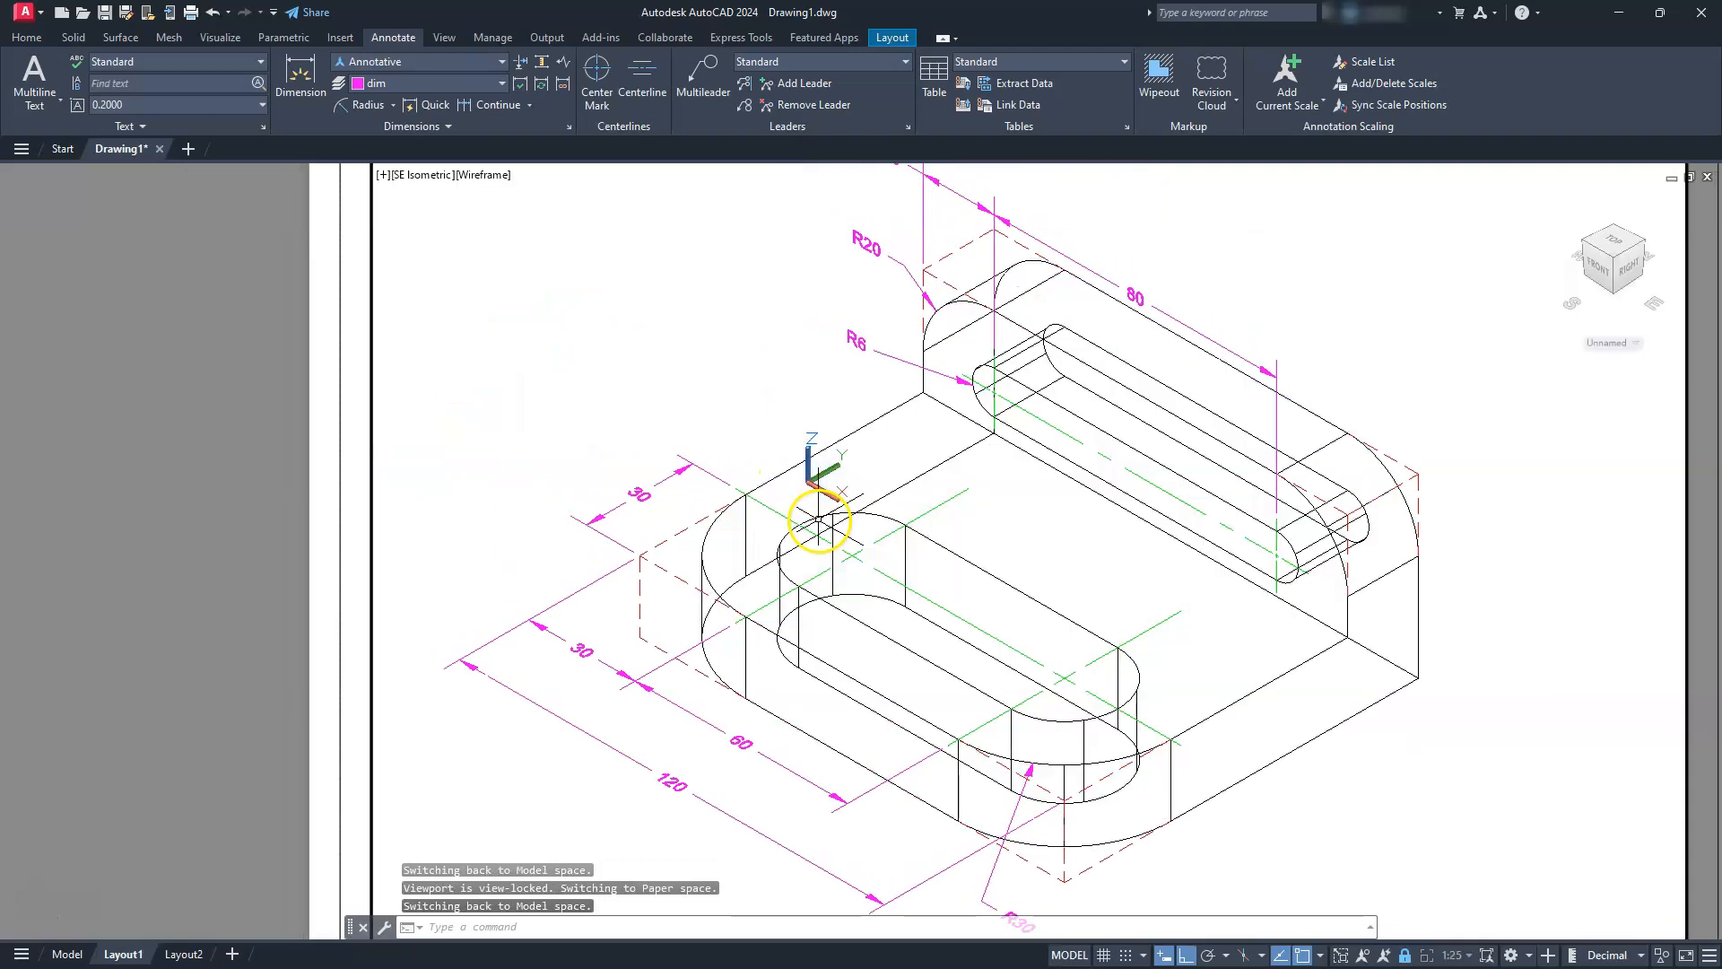
left_click(357, 113)
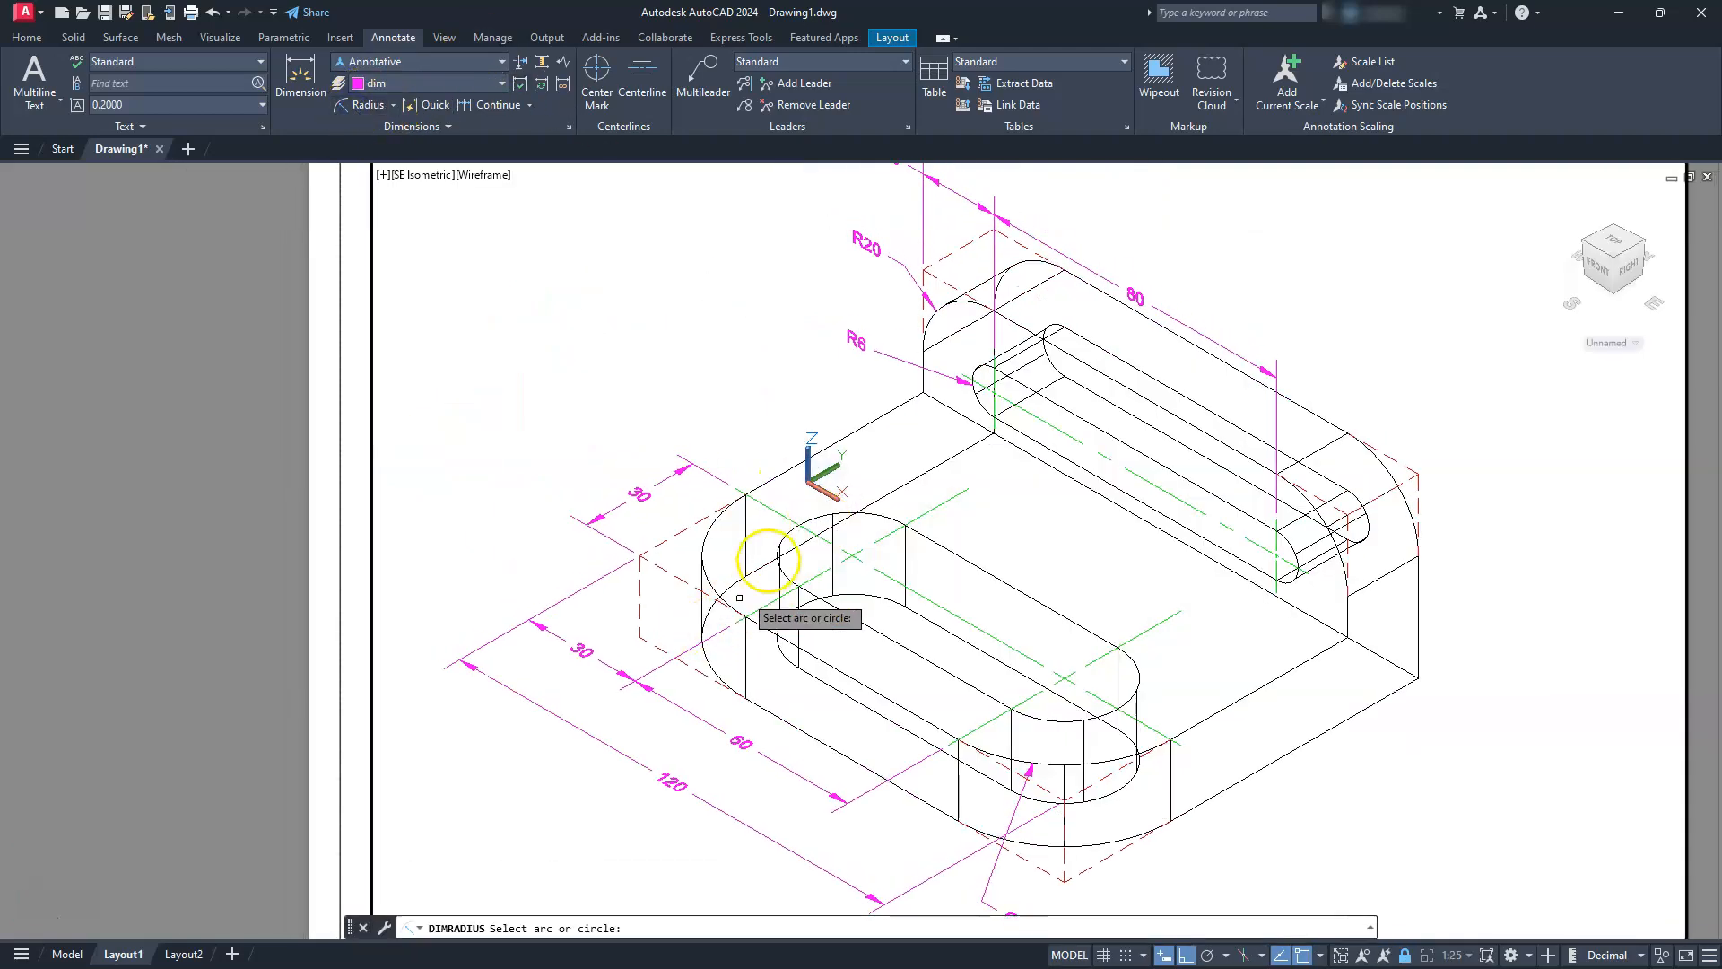
left_click(810, 516)
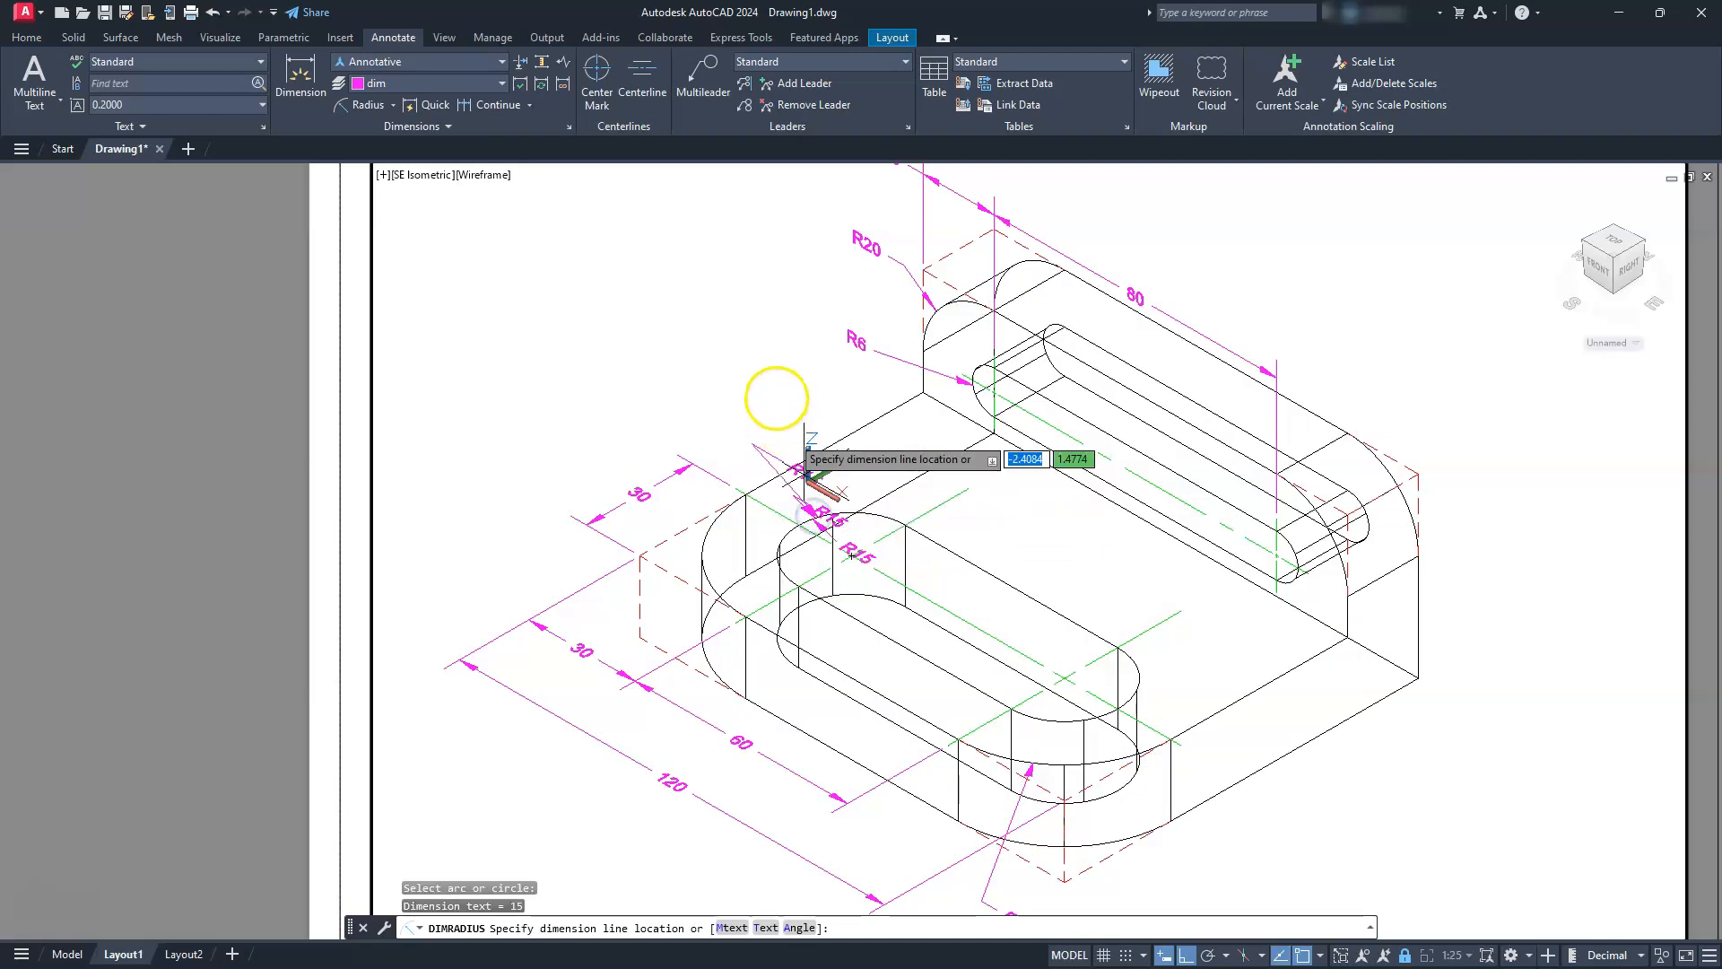
left_click(811, 395)
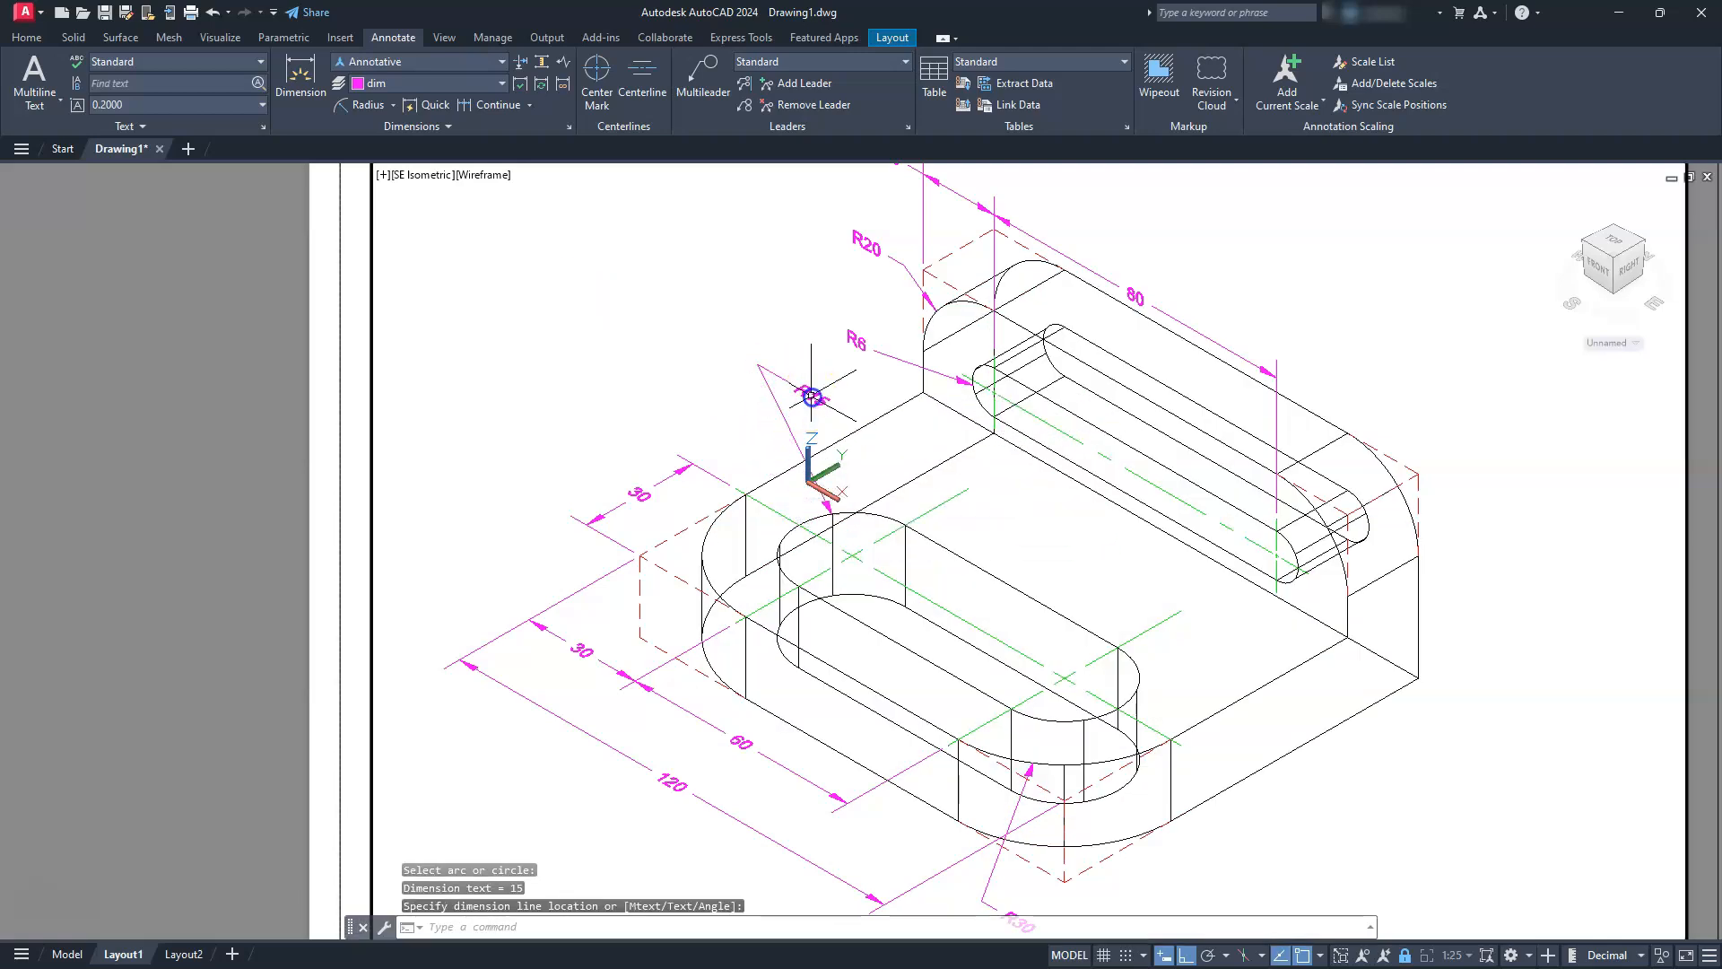
key("Escape")
key("Escape")
Move the base slot's radius dimension text to the left of its leader line, clear of the base's edge
scroll(721, 472, "up", 2)
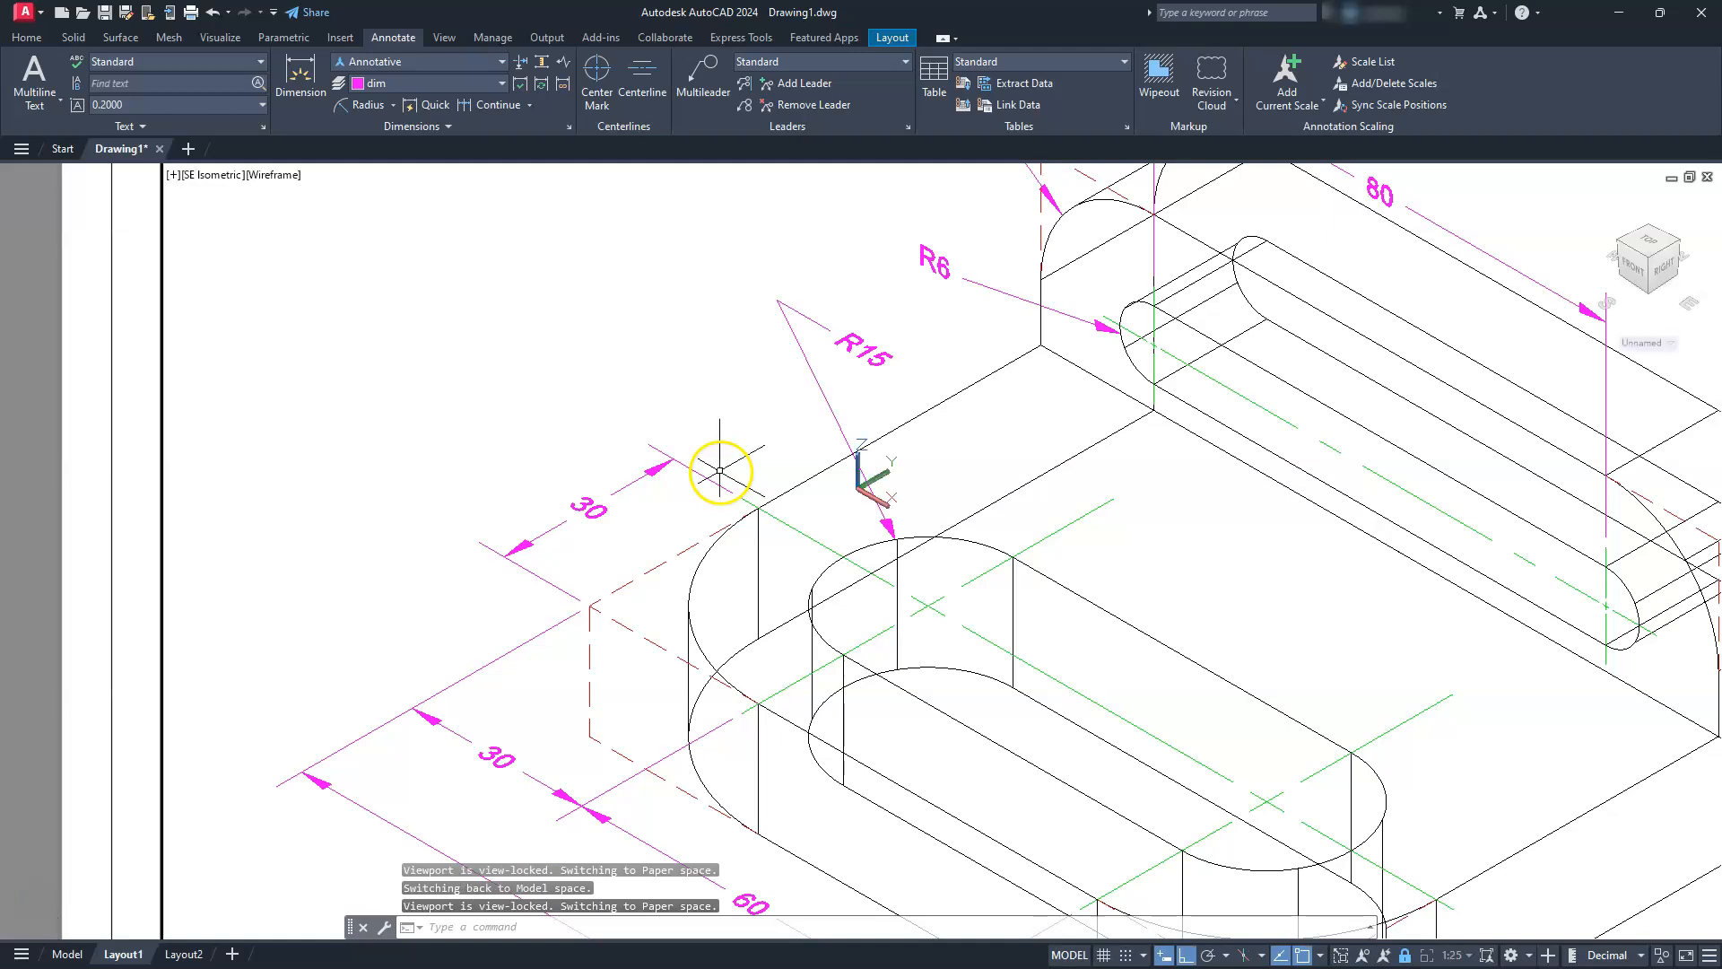
left_click(859, 347)
mouse_move(863, 352)
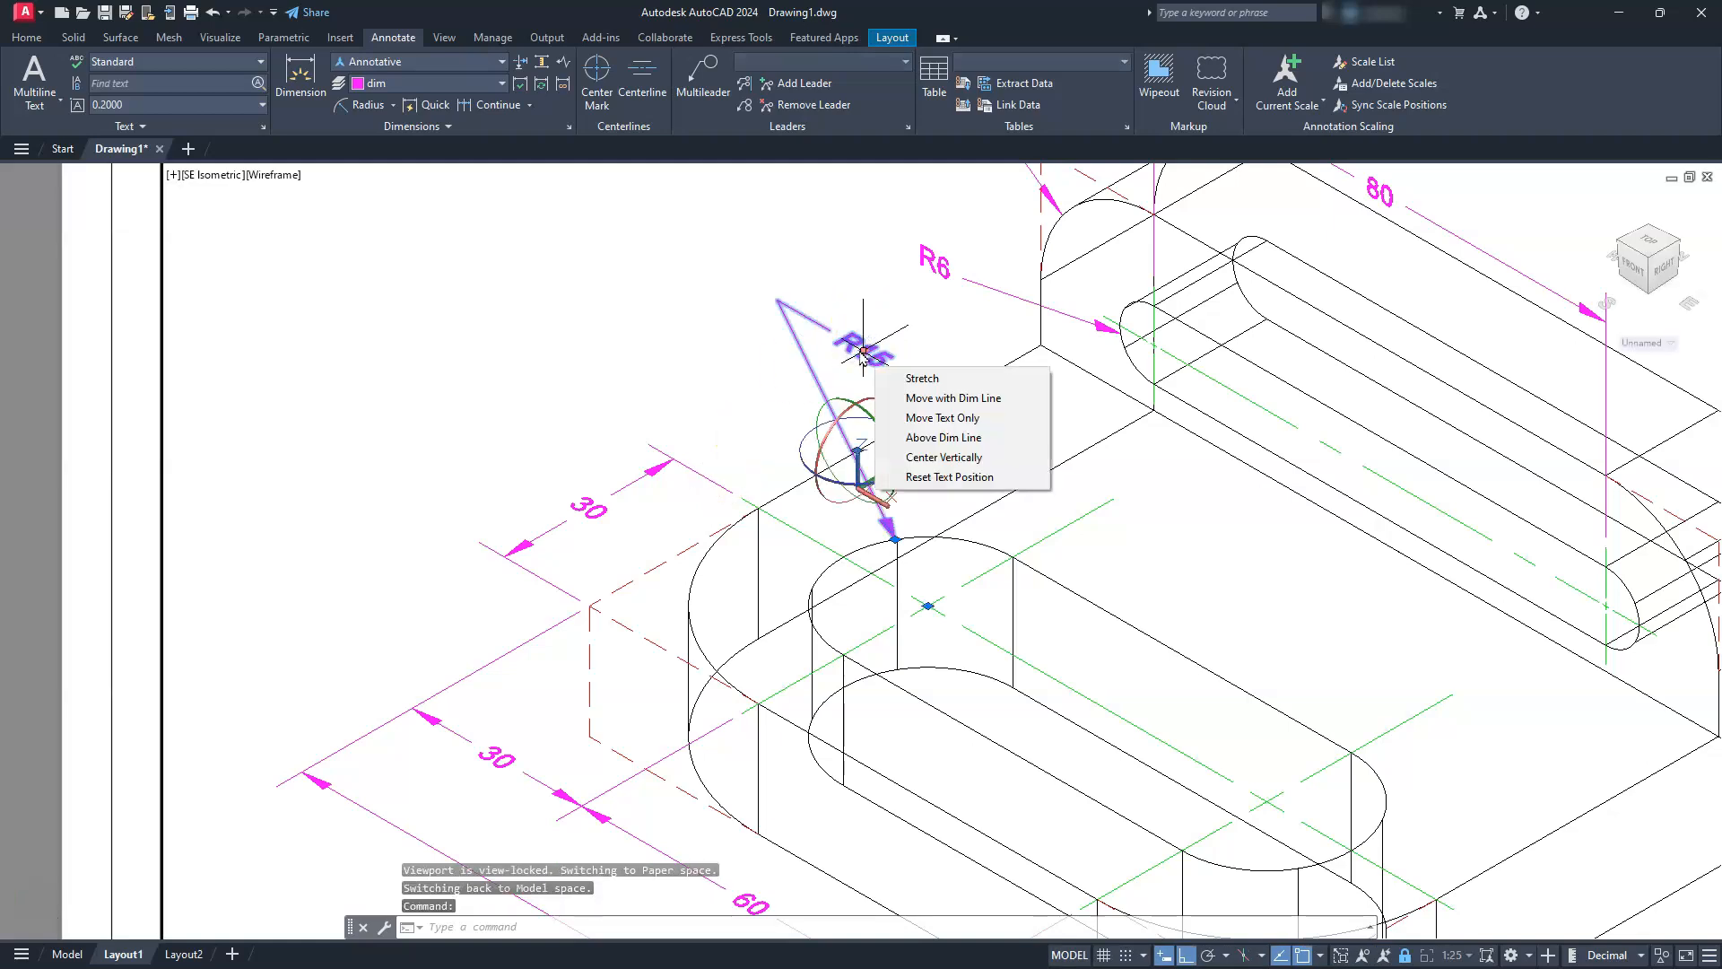
left_click_drag(863, 353, 805, 395)
left_click(804, 395)
key("Escape")
key("Escape")
key("Escape")
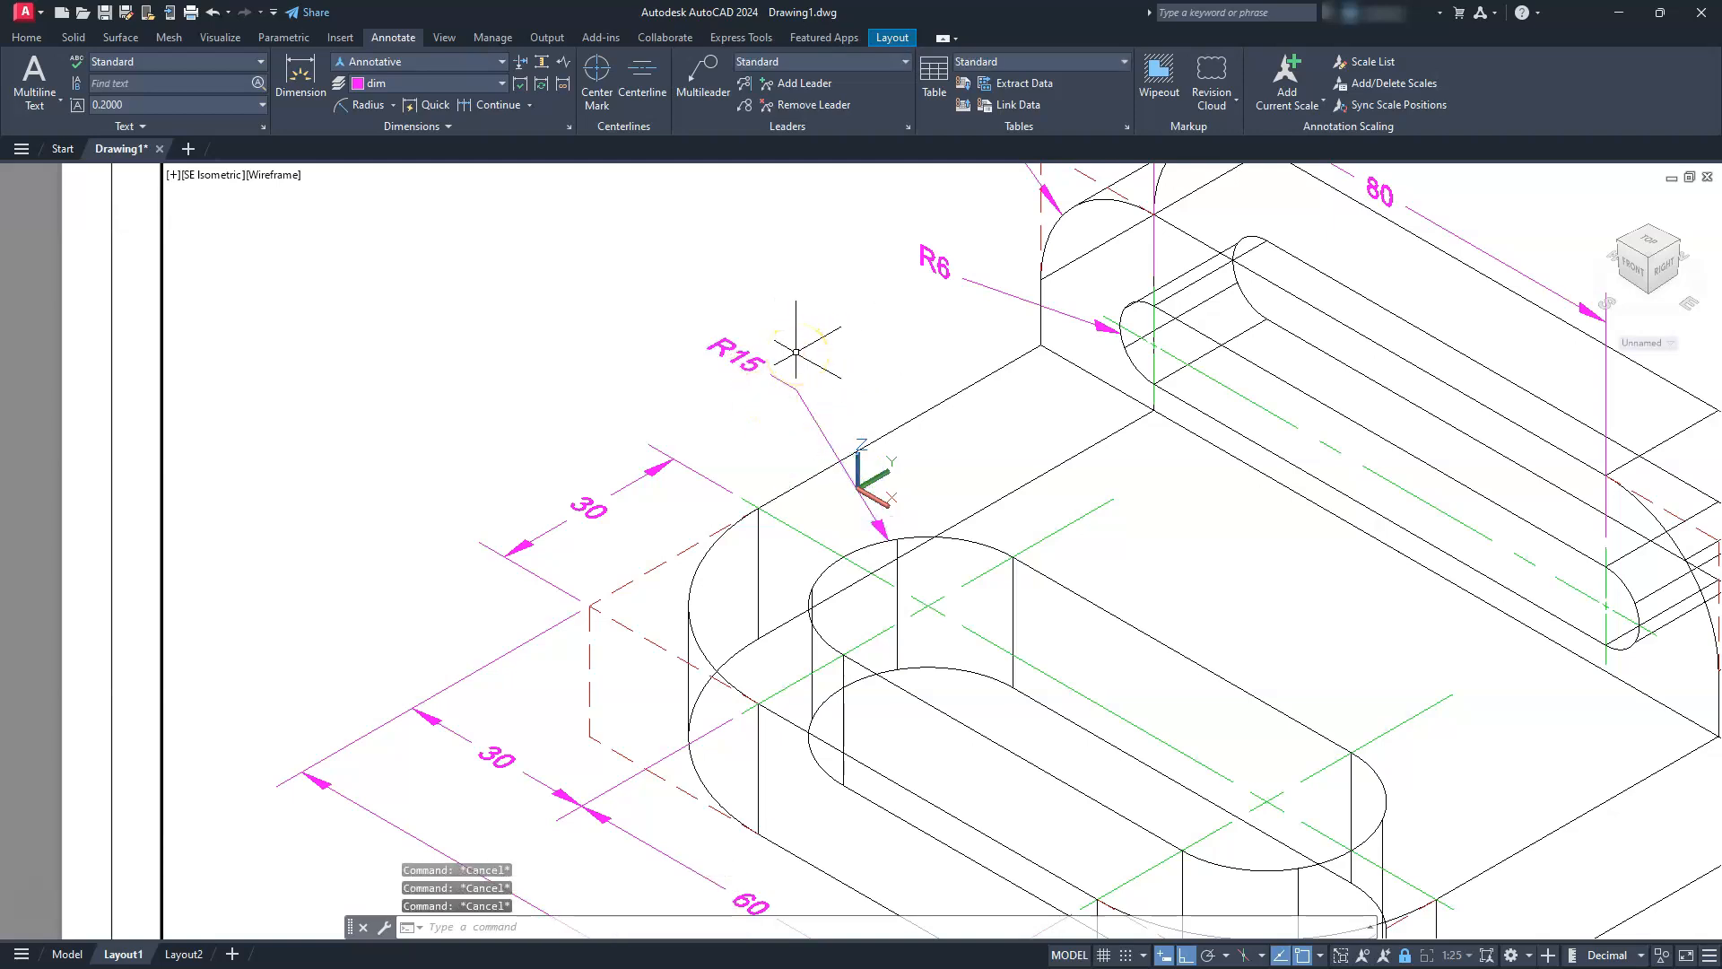
Align the UCS with the bracket's right L-shaped side face, keeping X along the base's depth and Y upward
scroll(748, 401, "down", 2)
middle_click_drag(1131, 597, 957, 417)
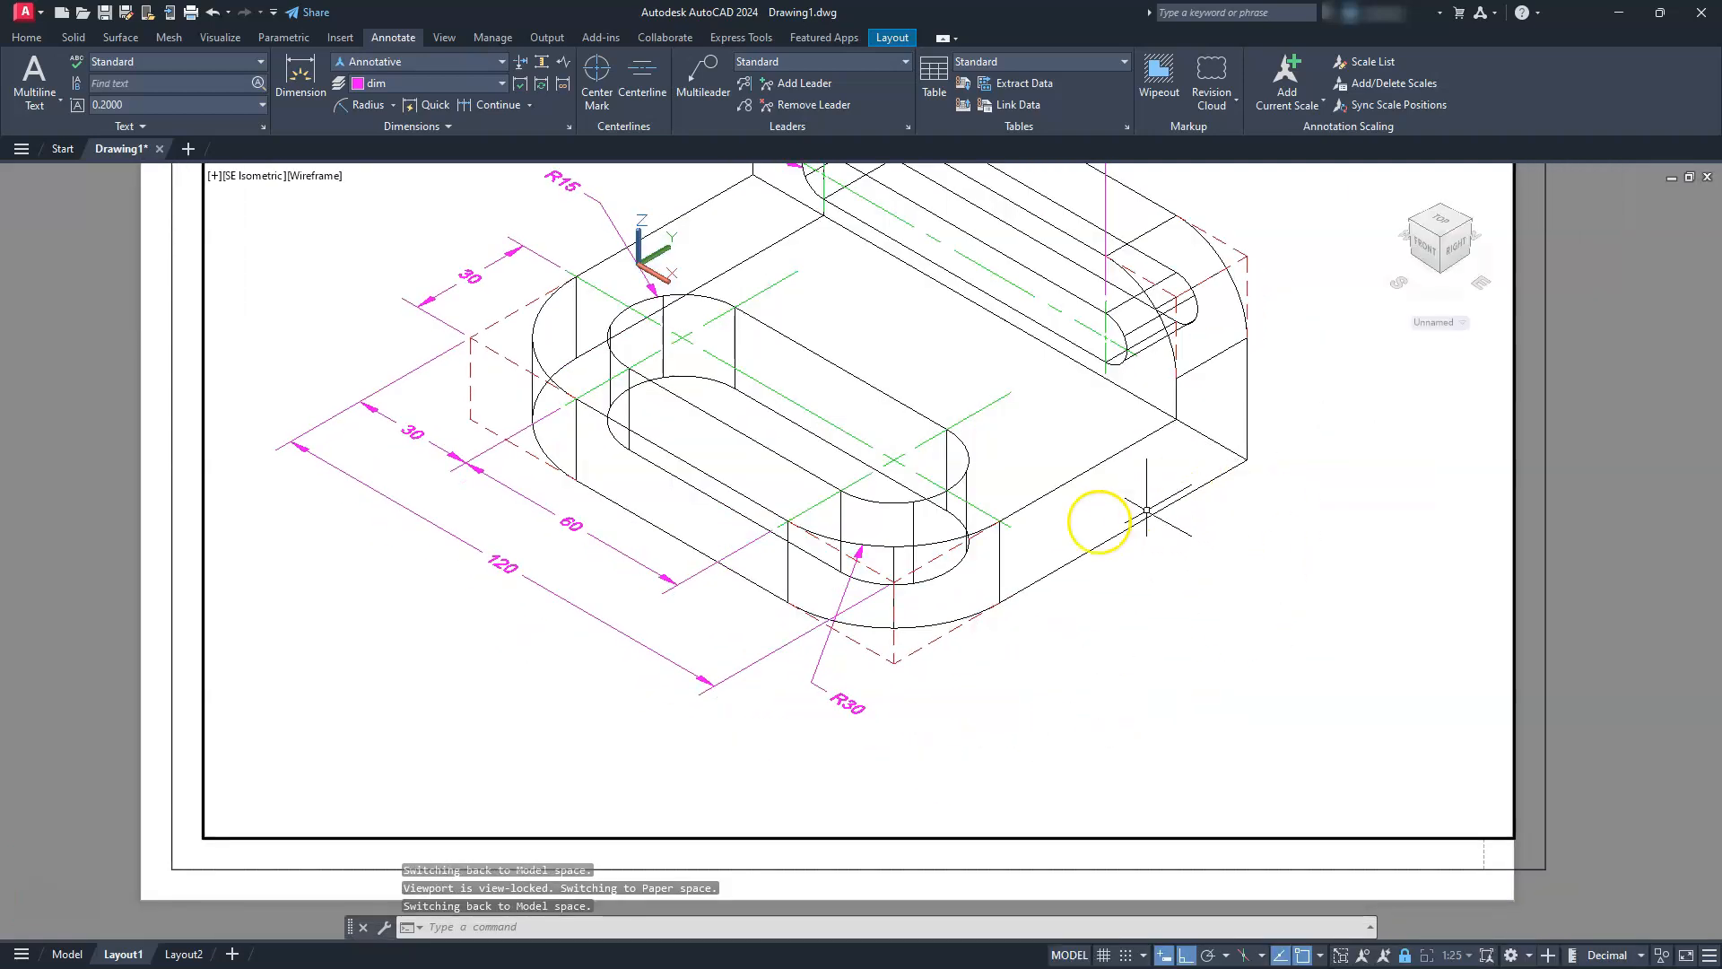
left_click(26, 37)
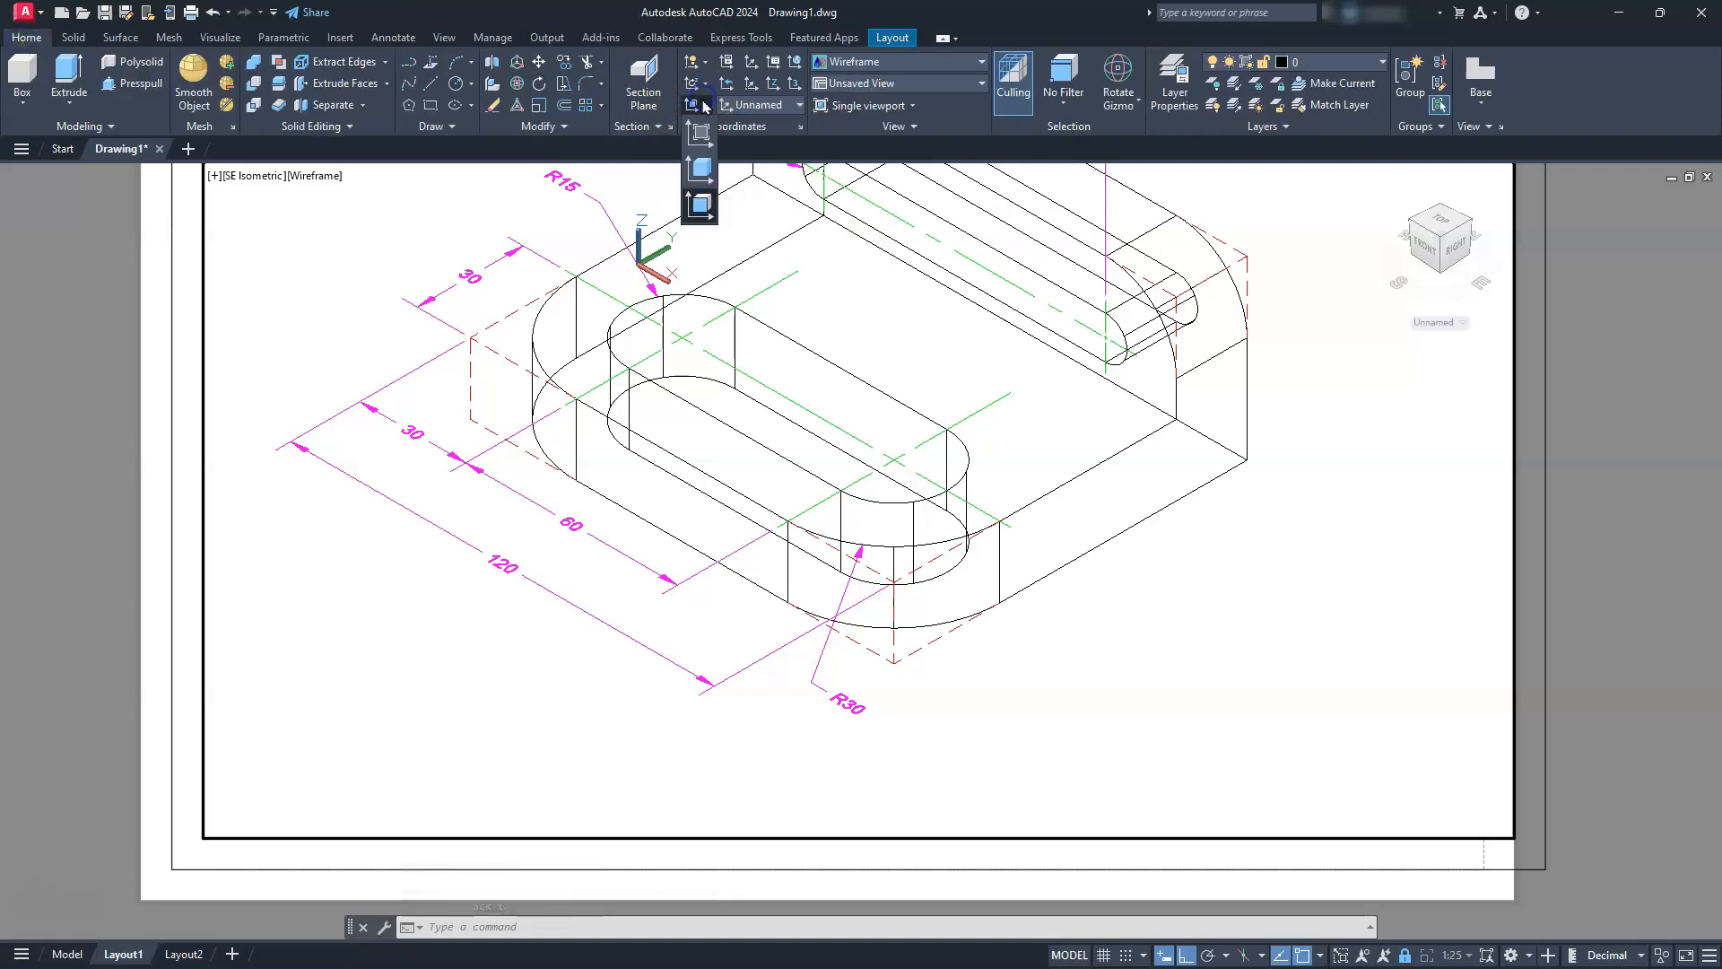
left_click(701, 210)
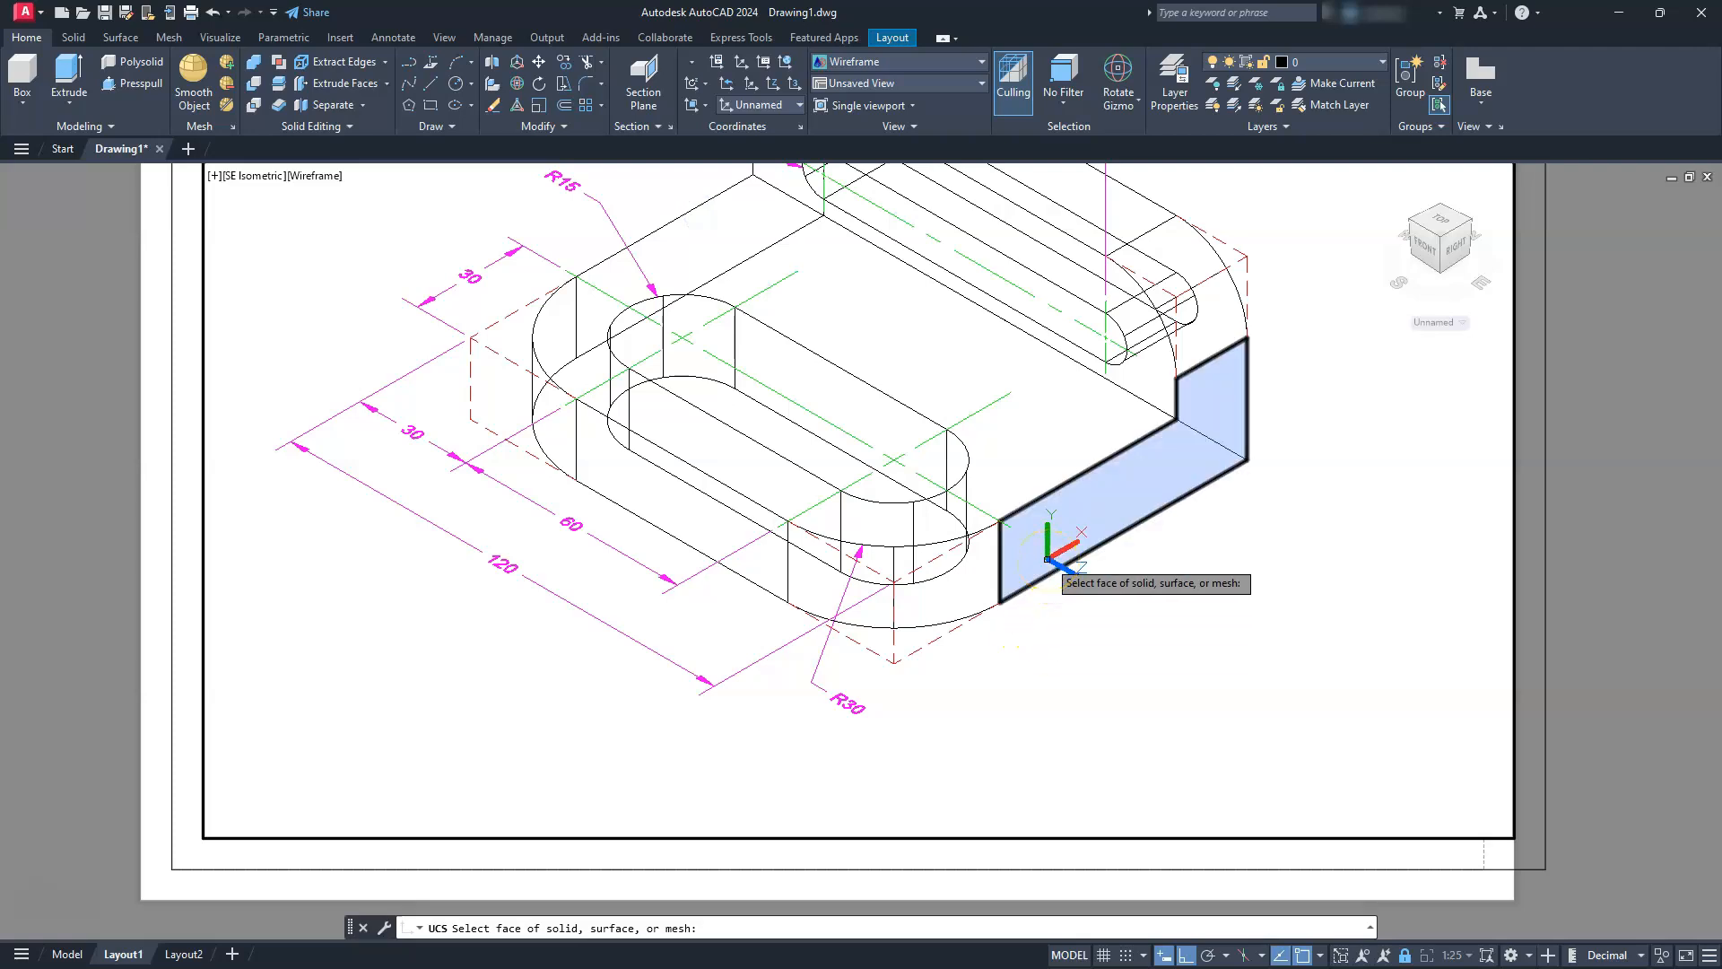
left_click(1046, 558)
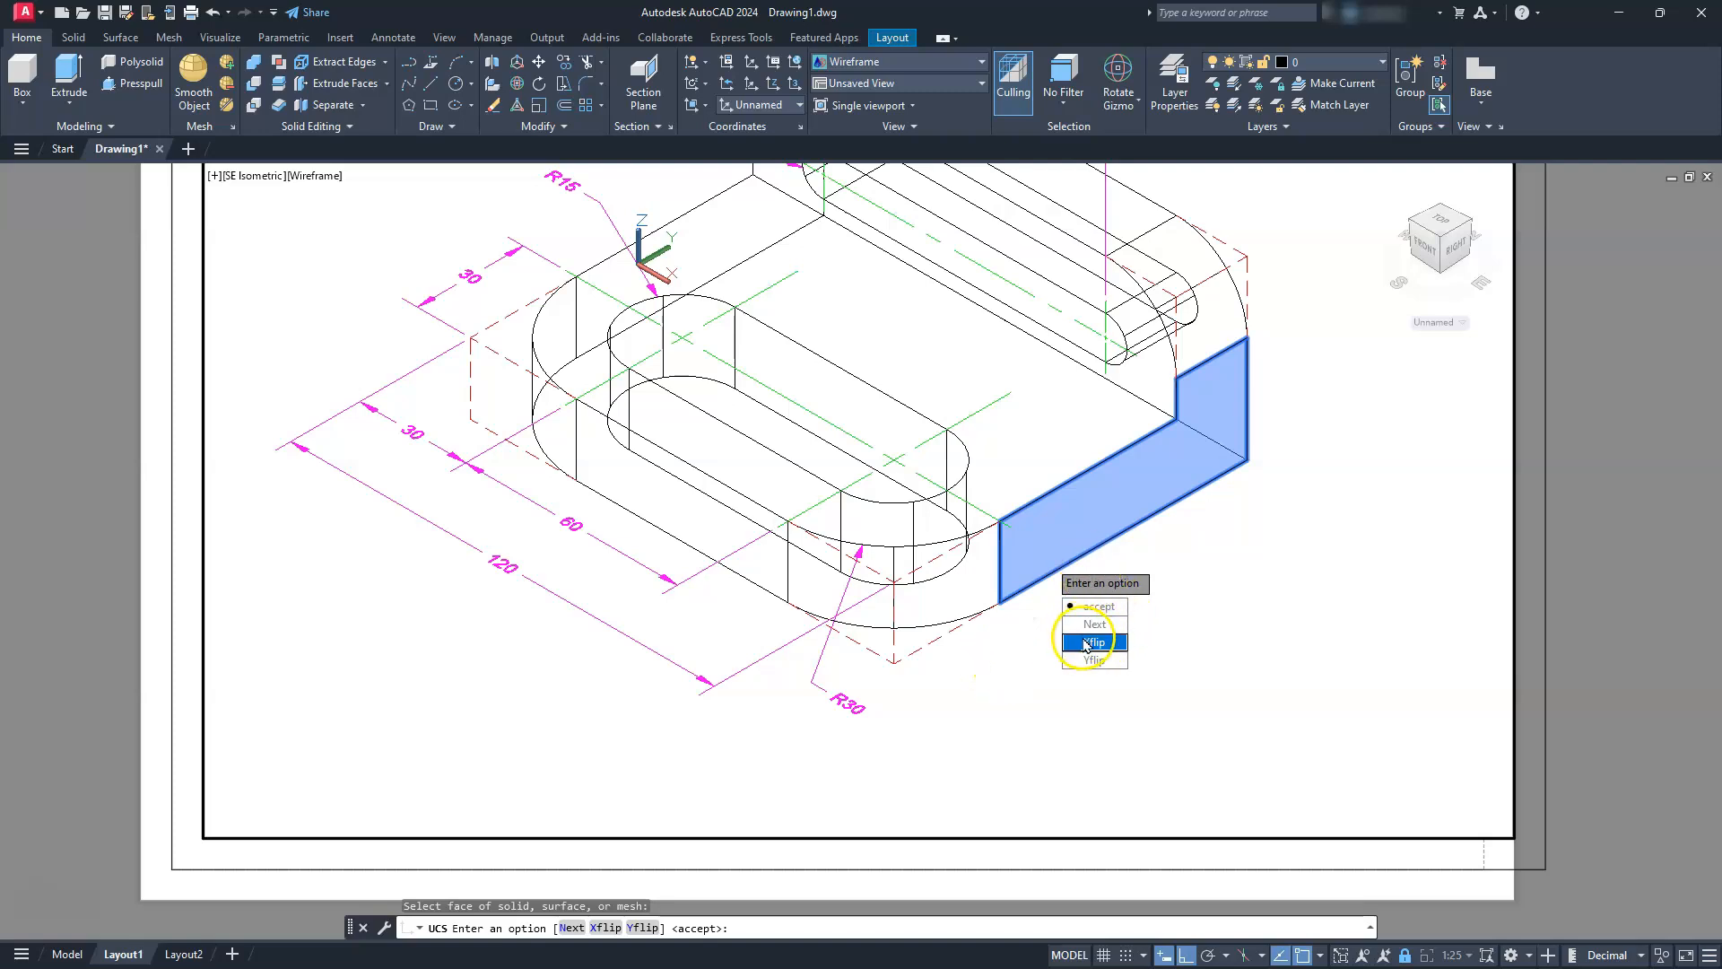
type("N")
key("Return")
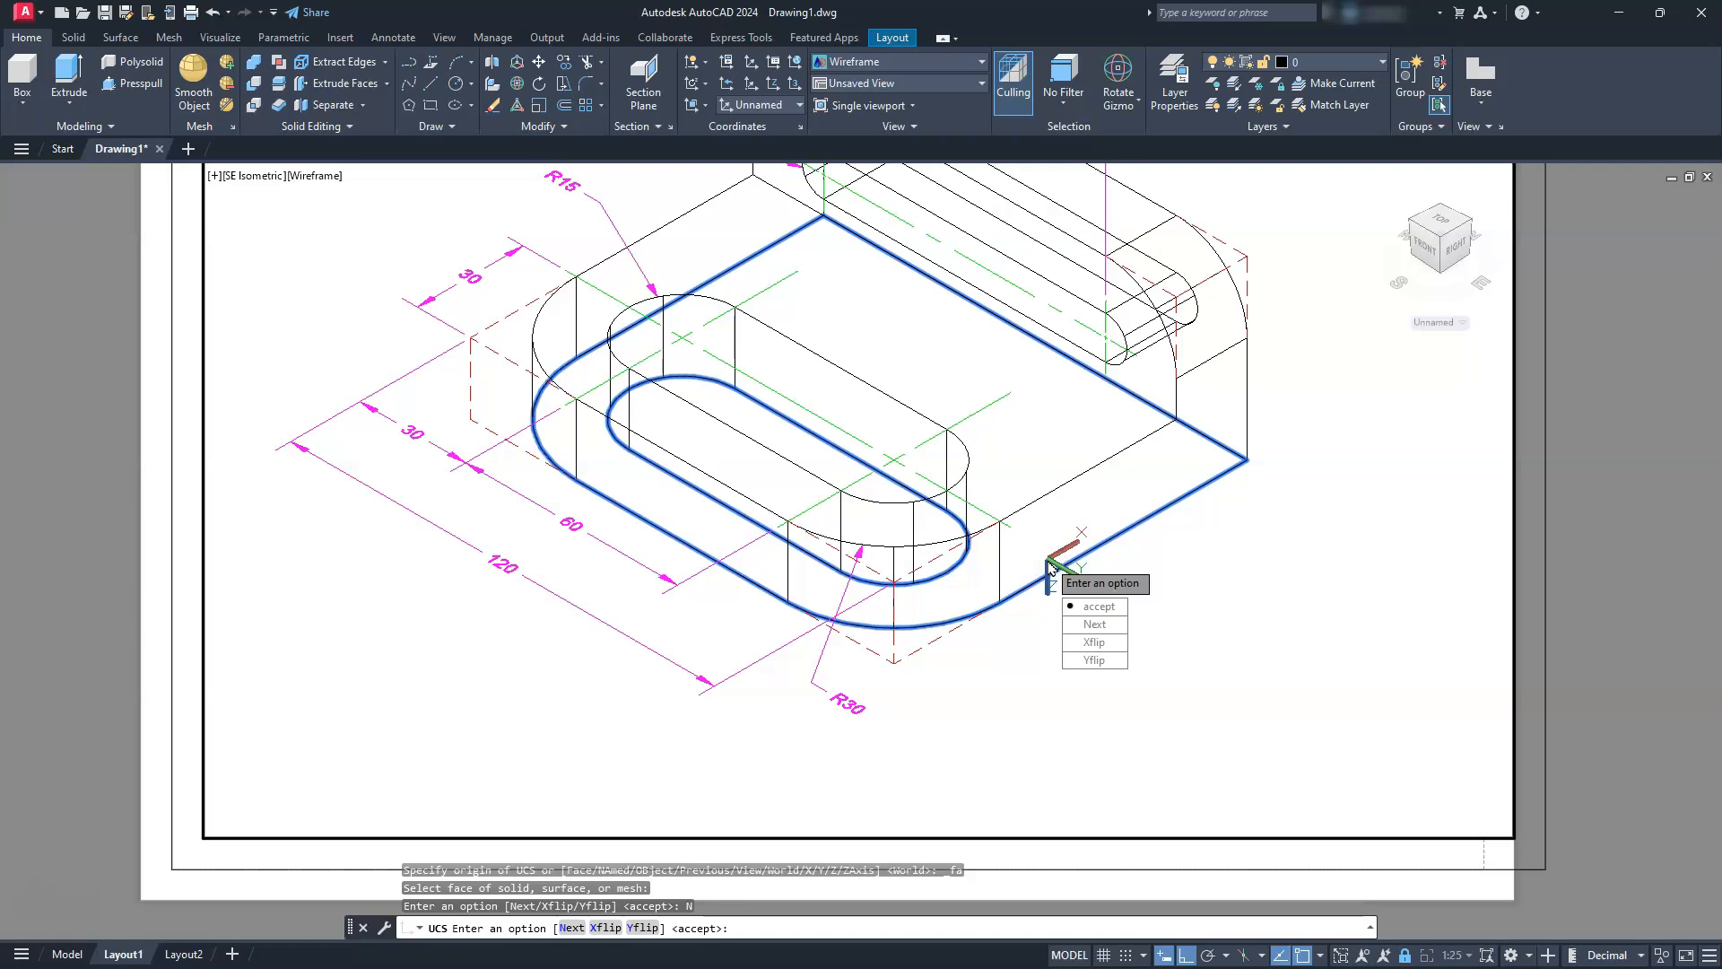
left_click(1083, 625)
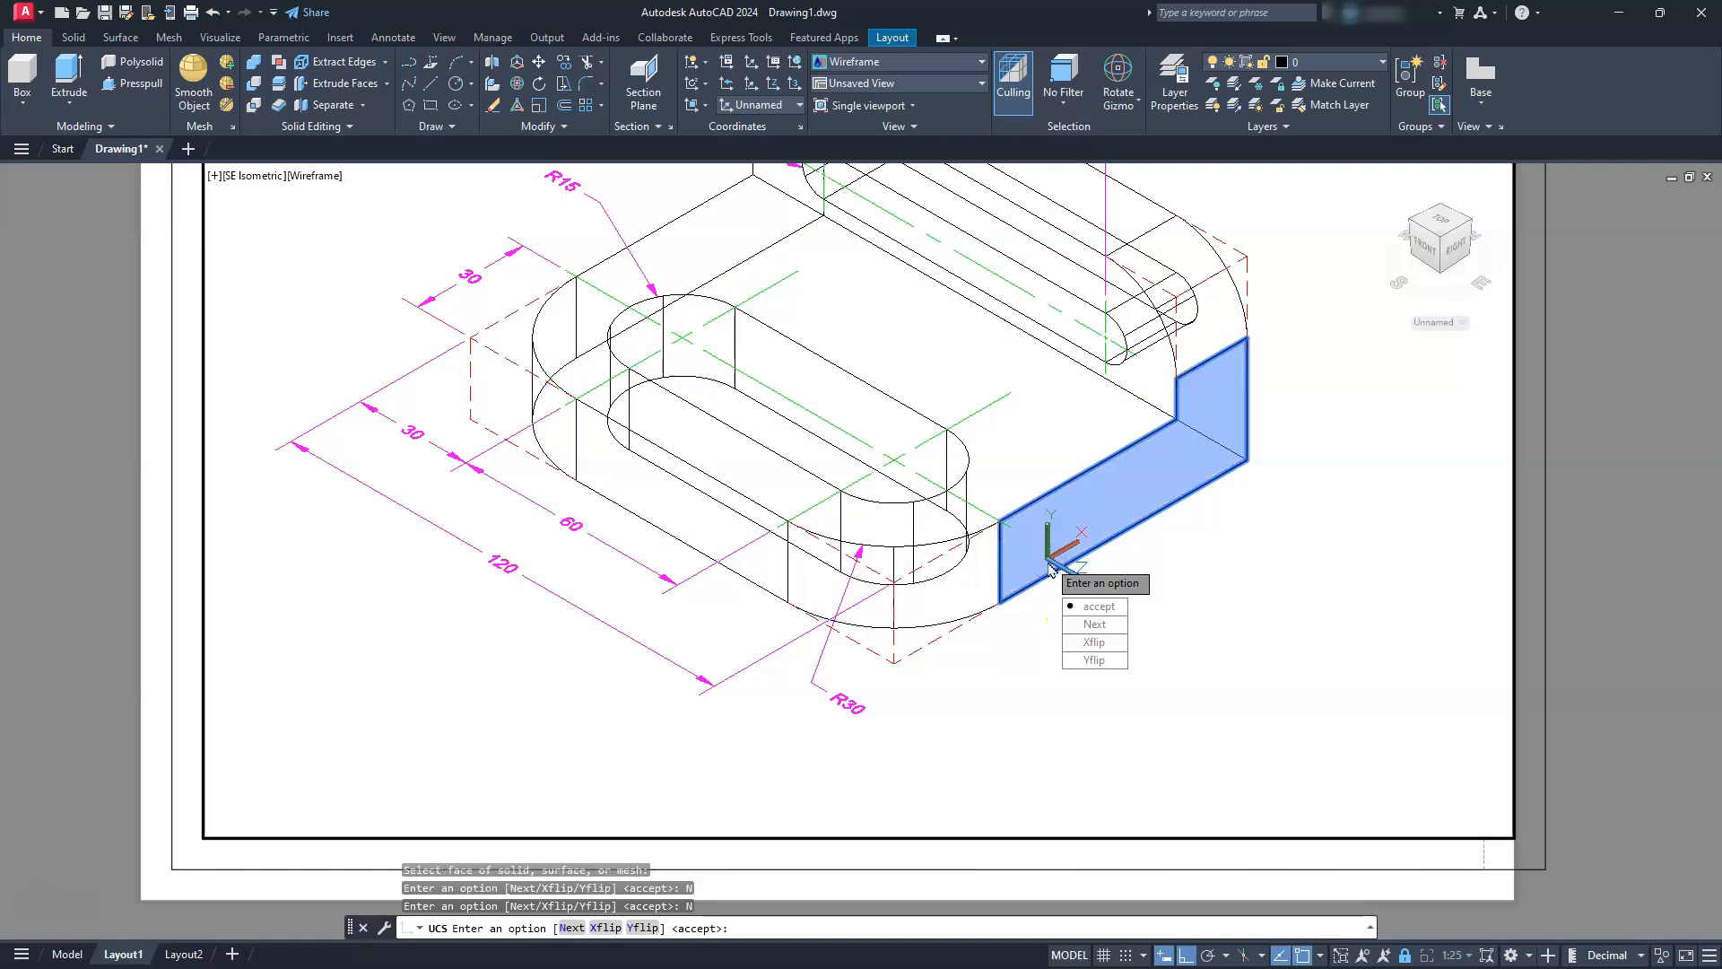
left_click(1101, 607)
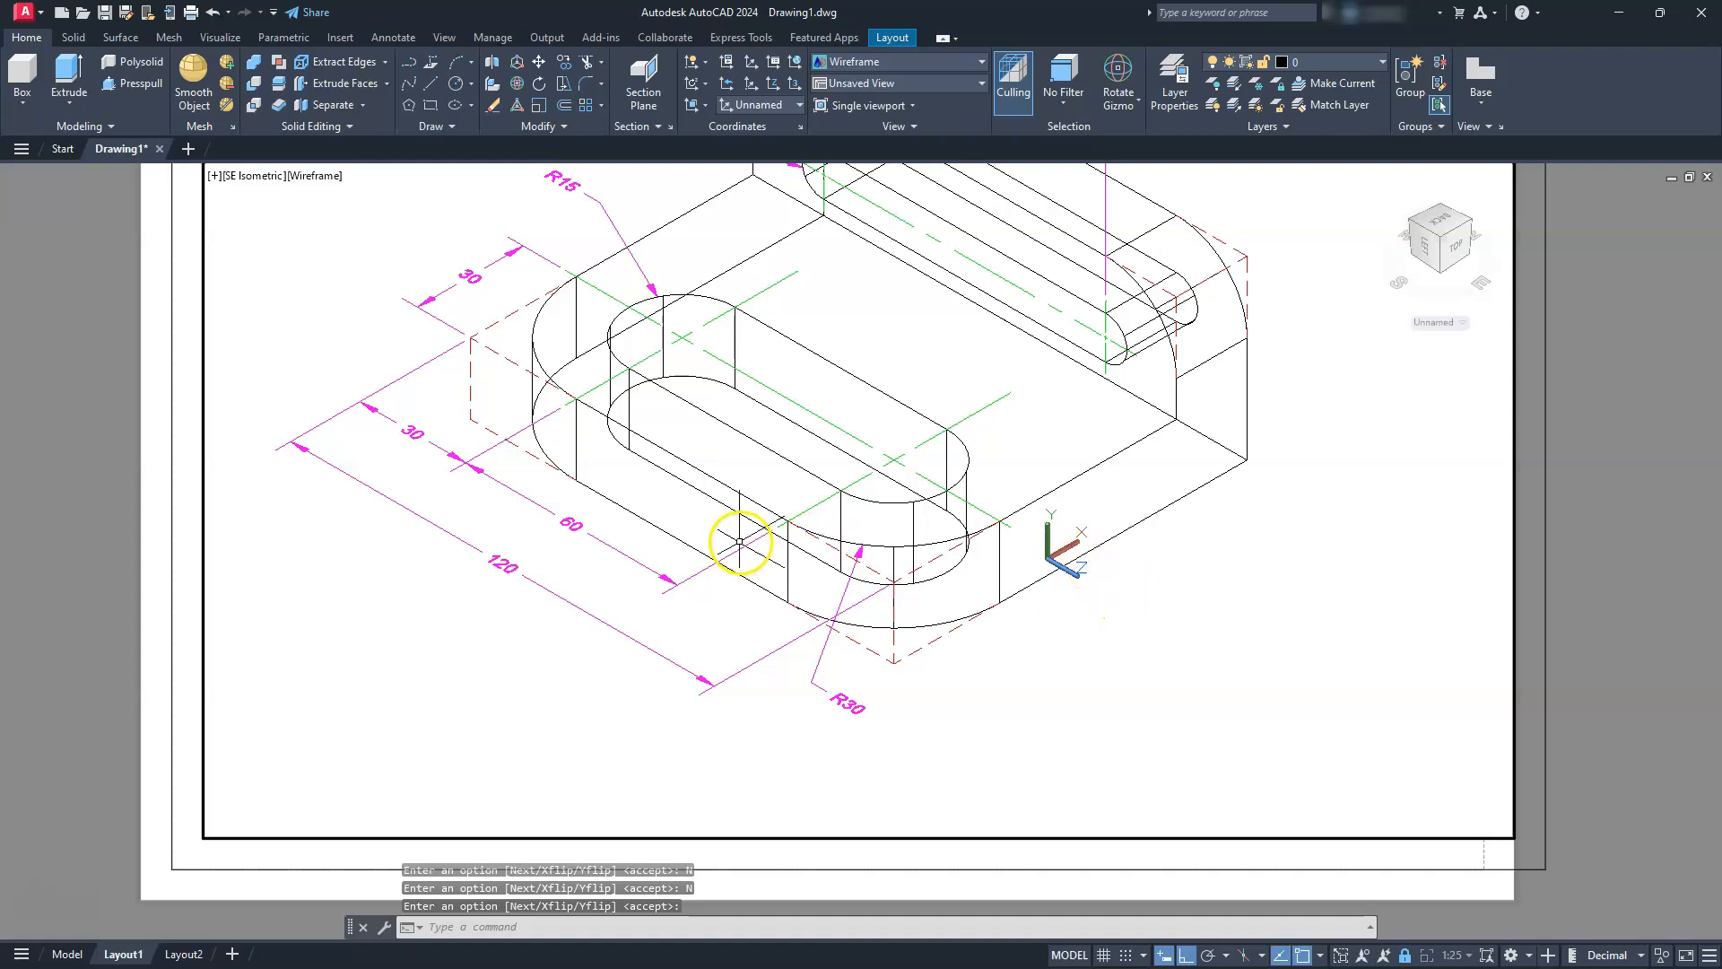
Place a linear dimension for the upright's thickness below the right side face, from the back bottom corner to the inner corner
left_click(395, 38)
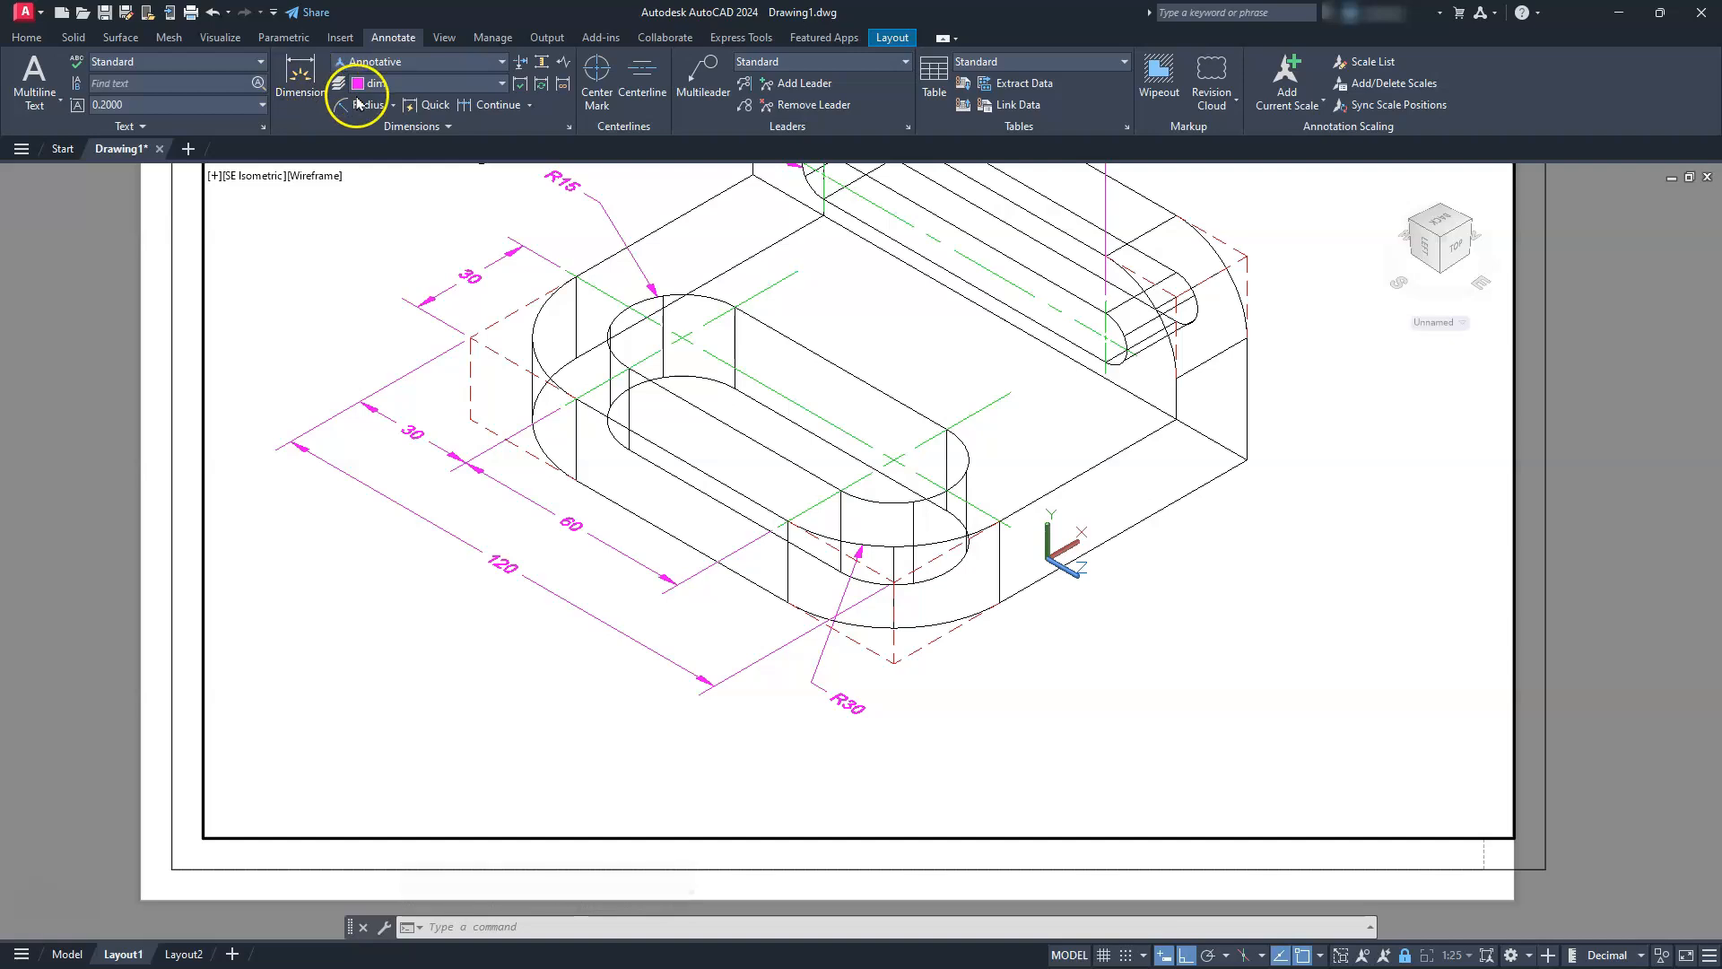
left_click(395, 106)
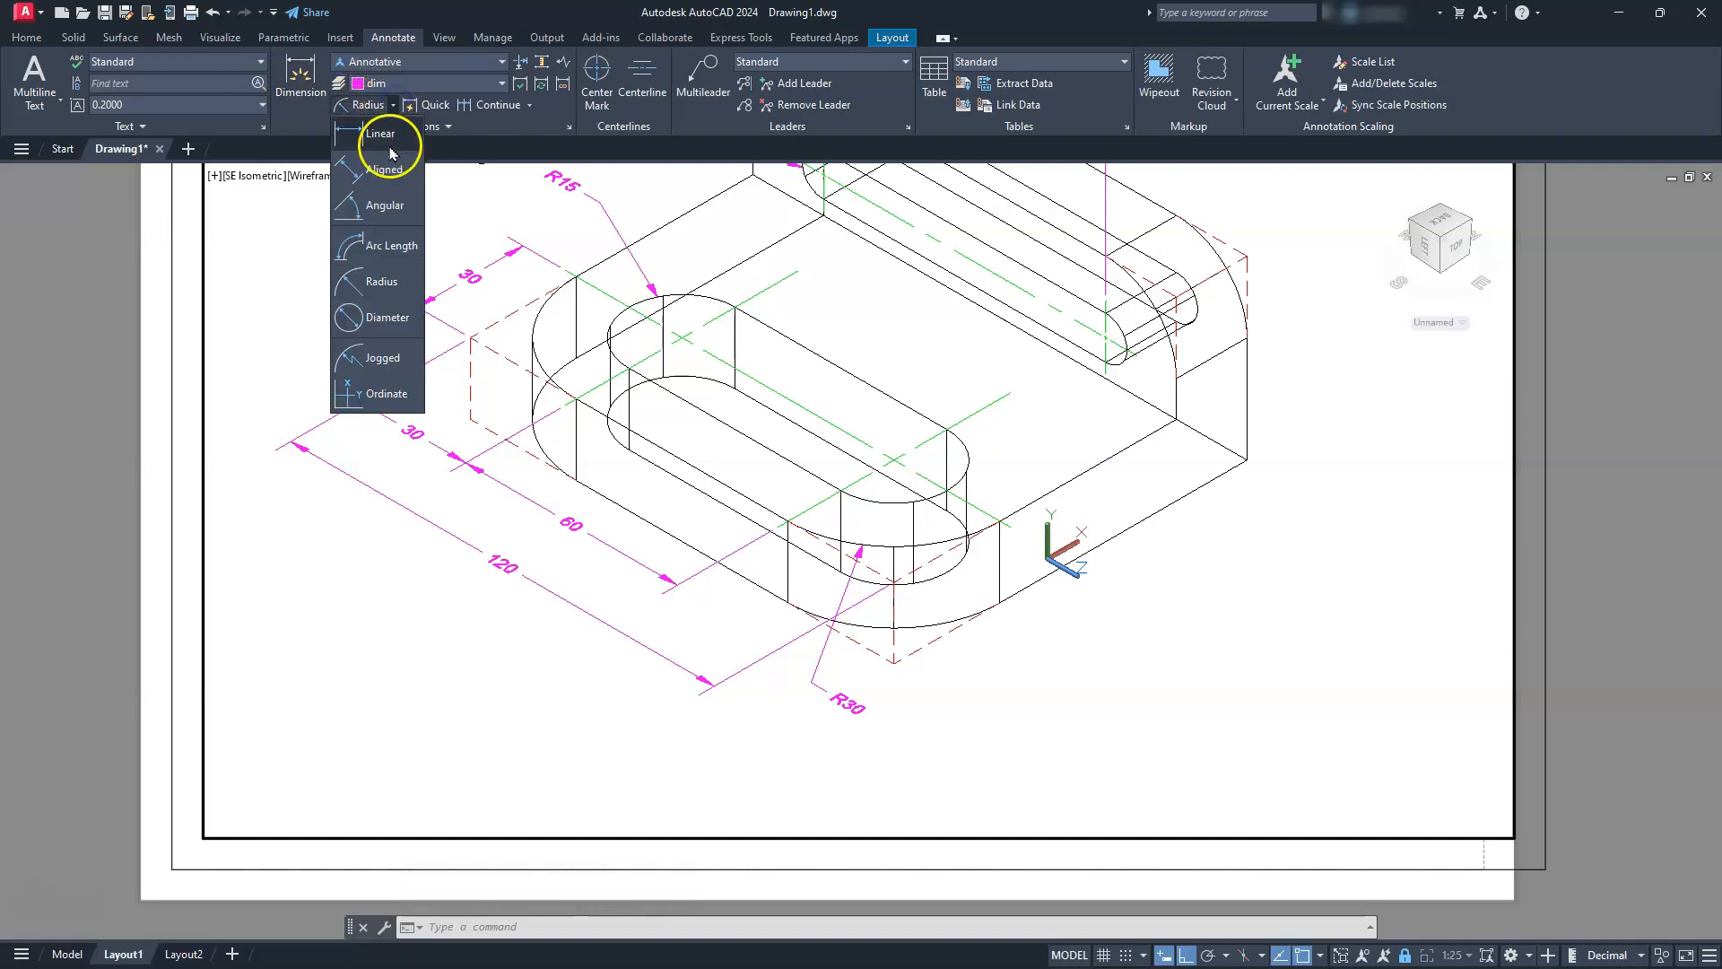
left_click(385, 136)
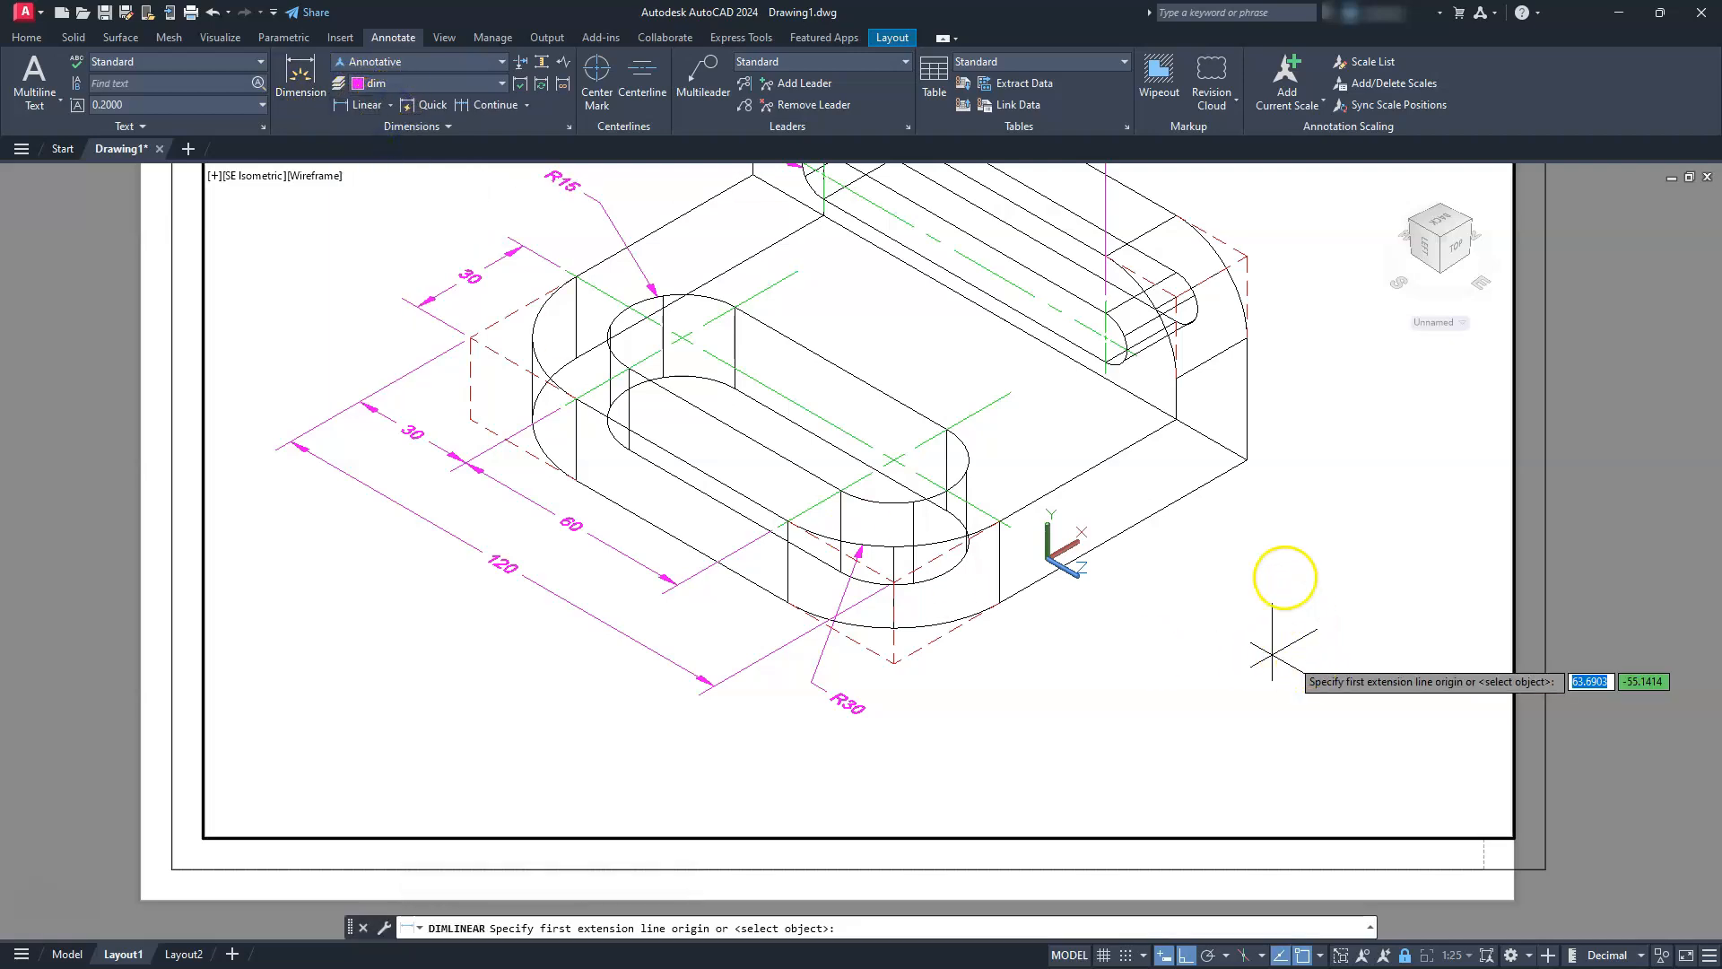
left_click(1235, 458)
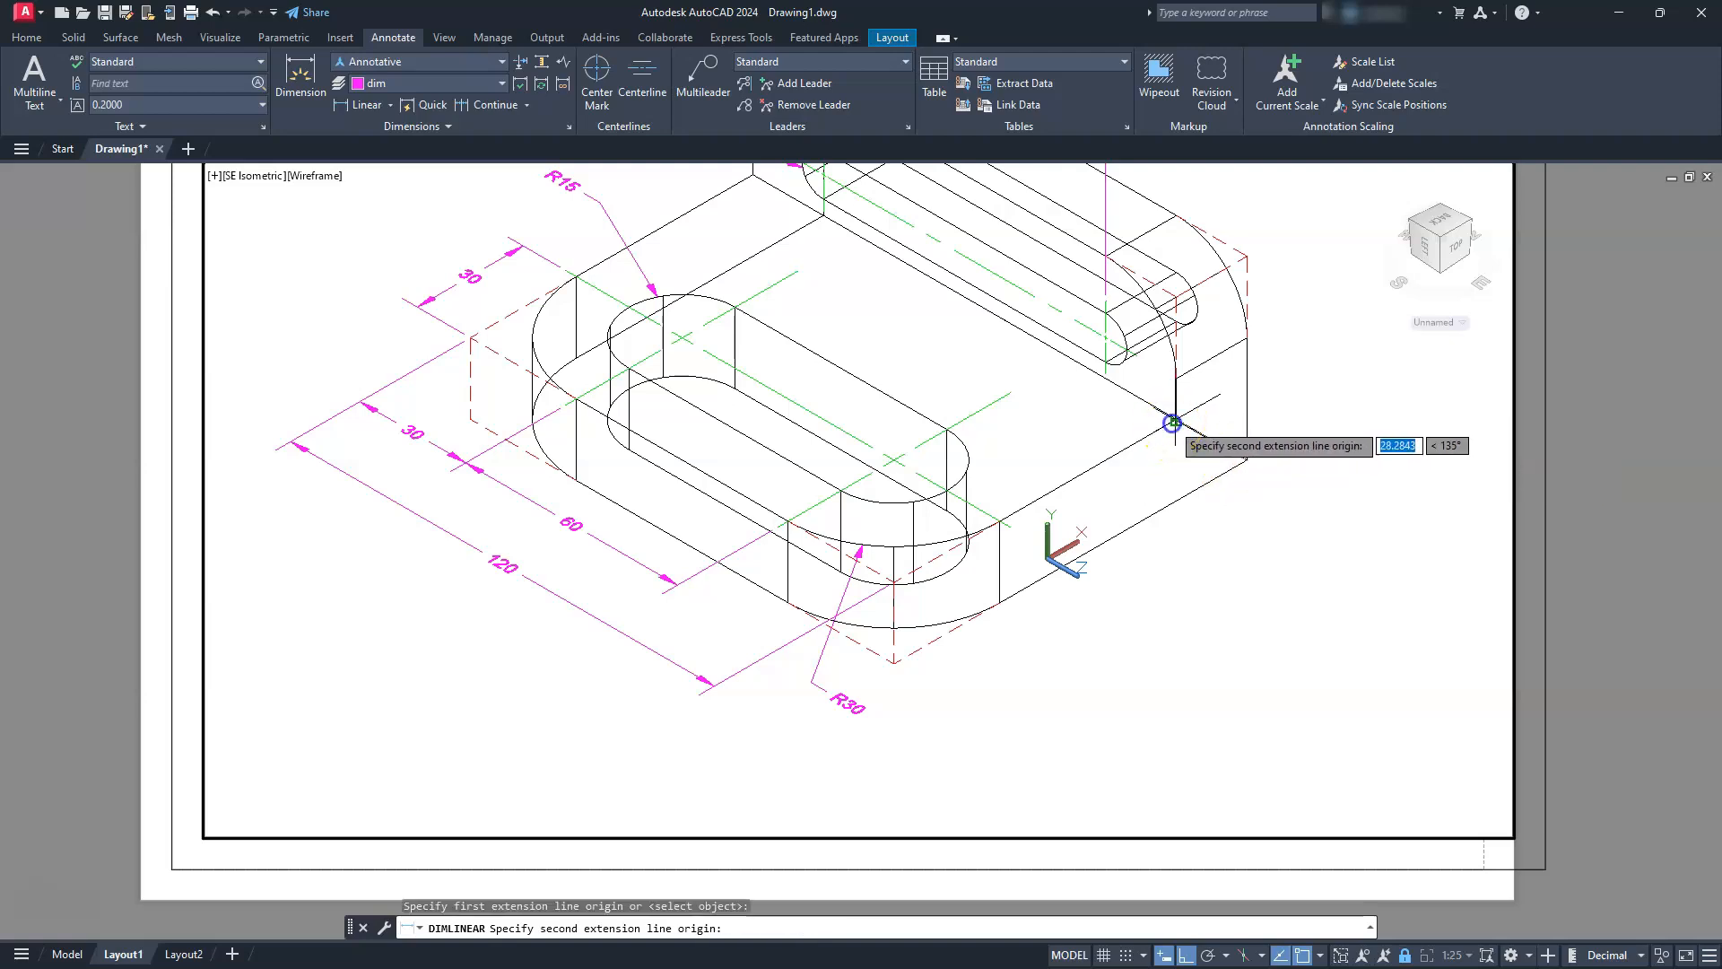
left_click(1172, 422)
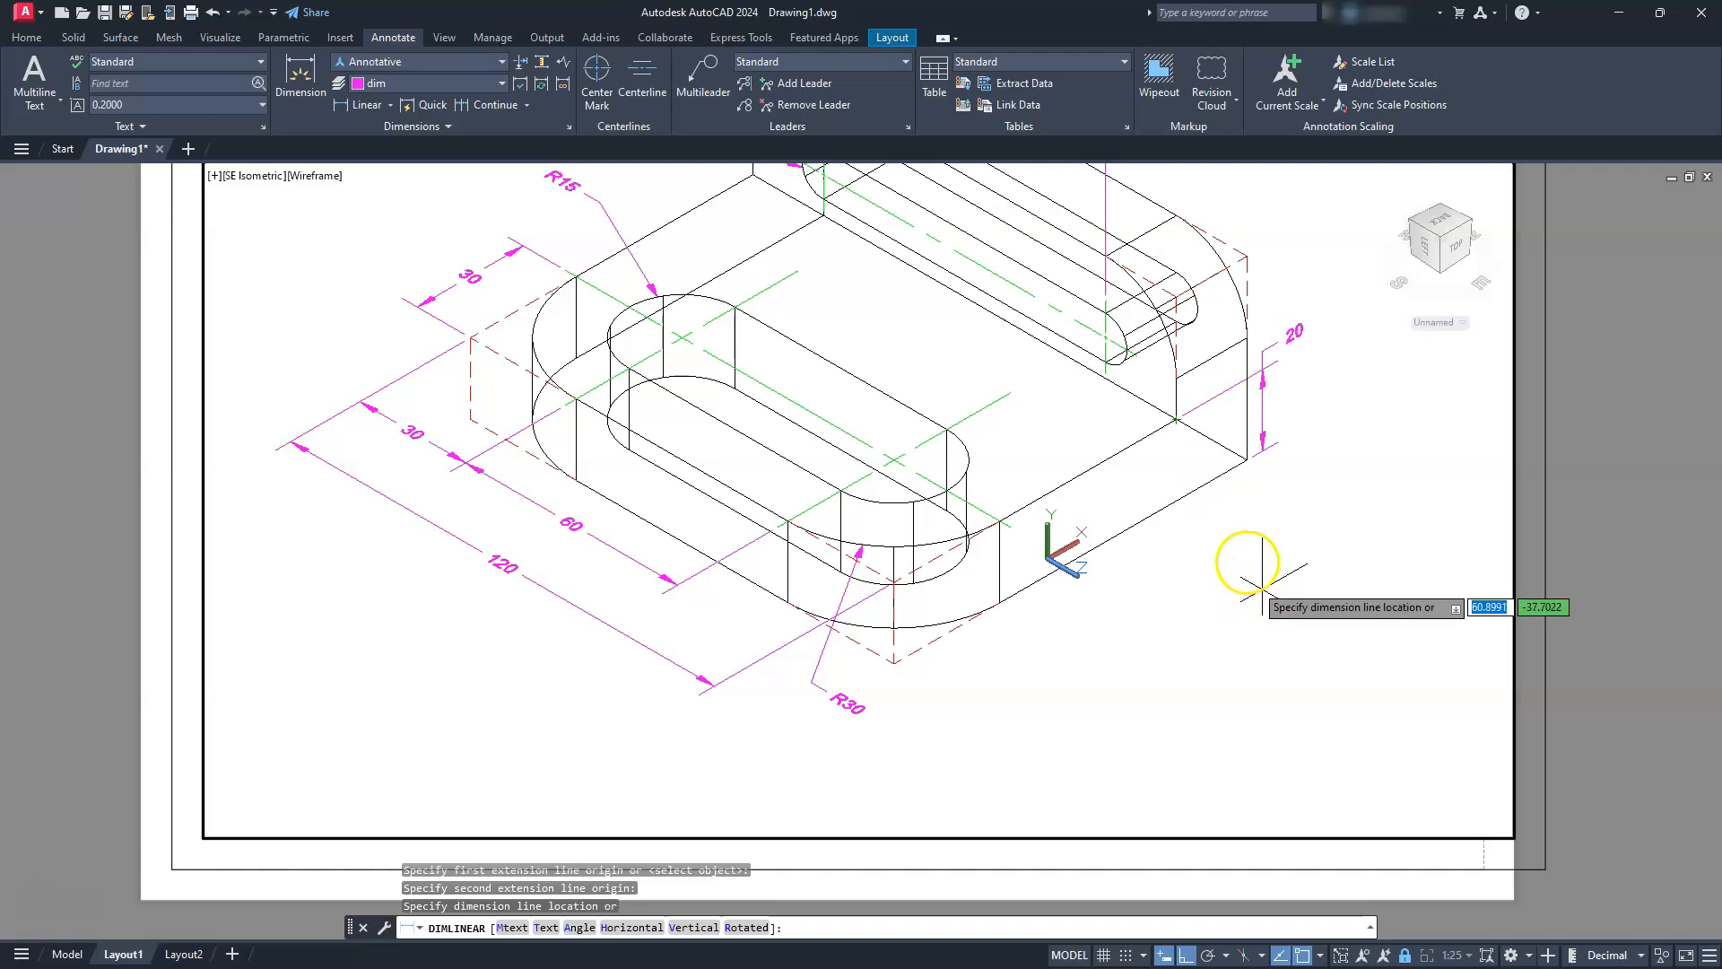
left_click(1235, 521)
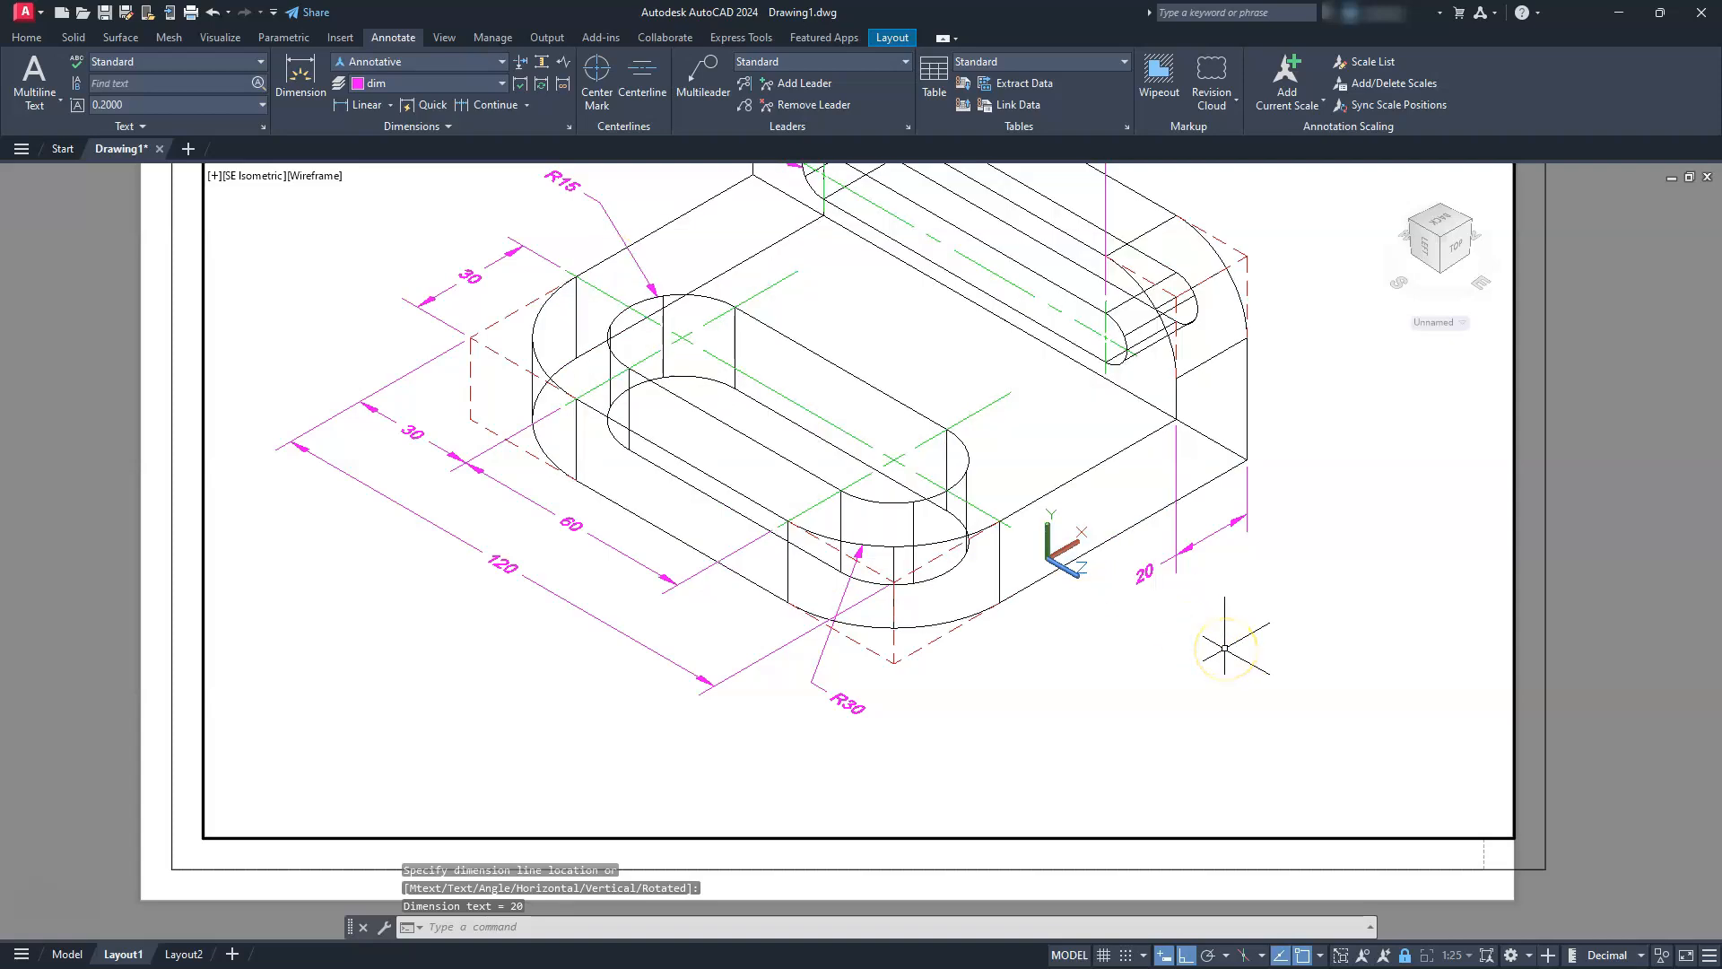
Place an overall linear dimension for the base's depth, from the back bottom corner to the dashed front bottom corner, outside the thickness dimension
key("Return")
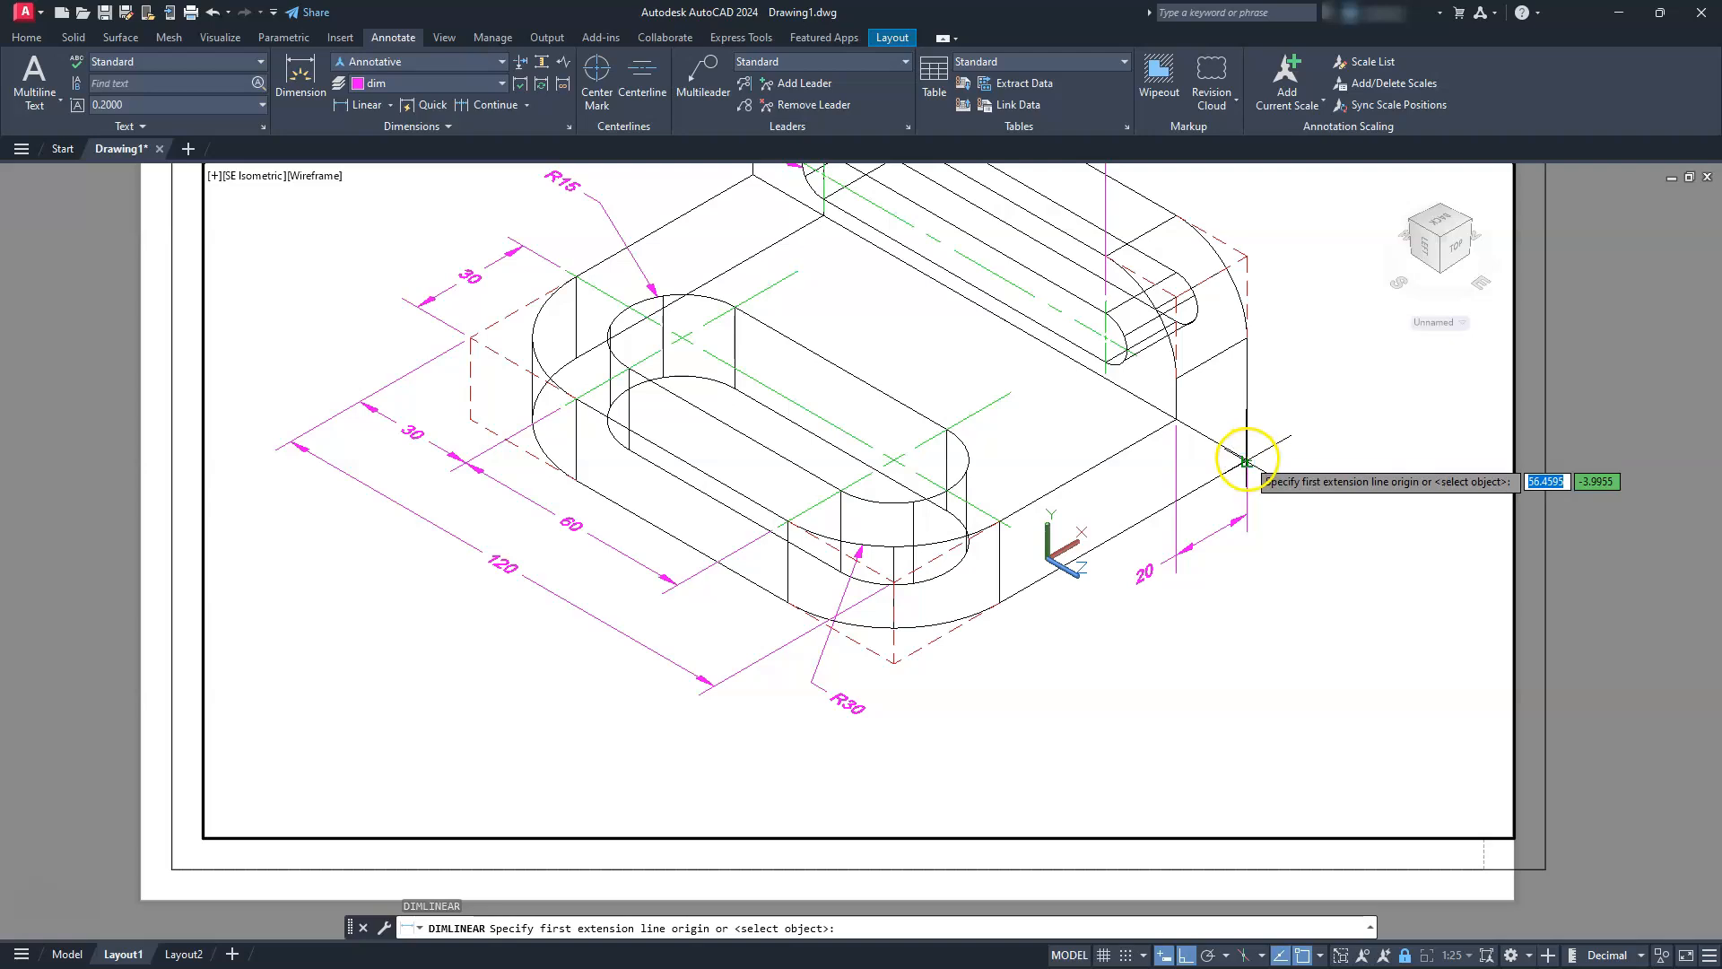
left_click(1246, 461)
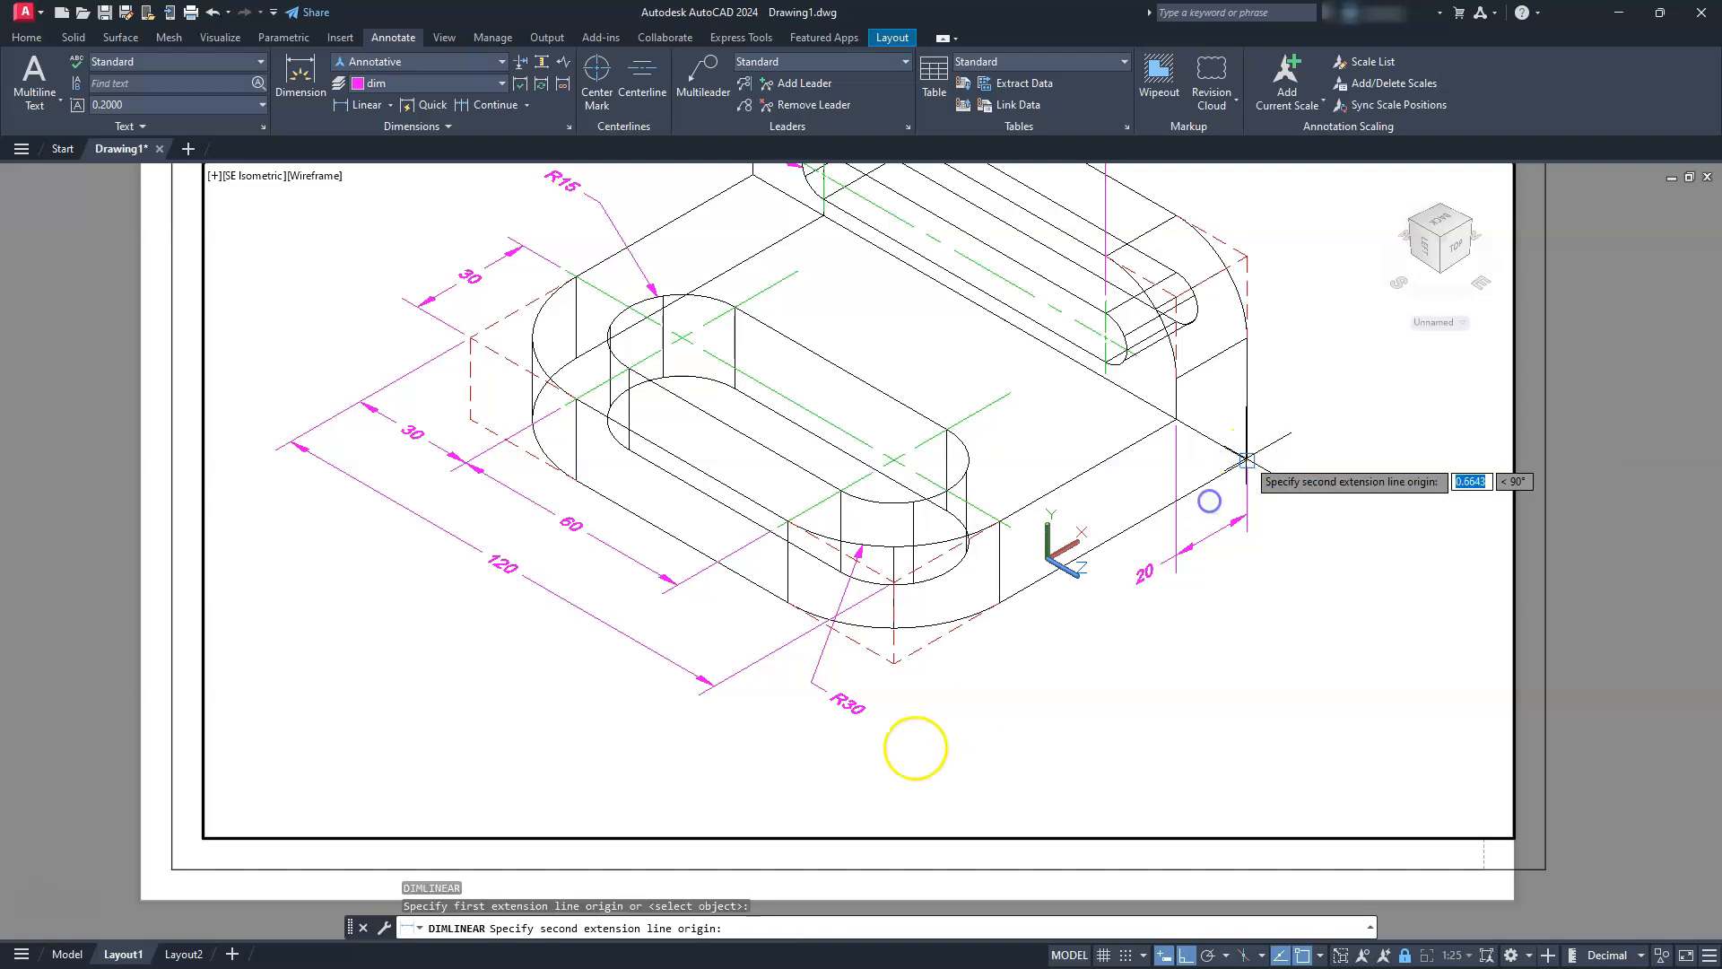
left_click(901, 666)
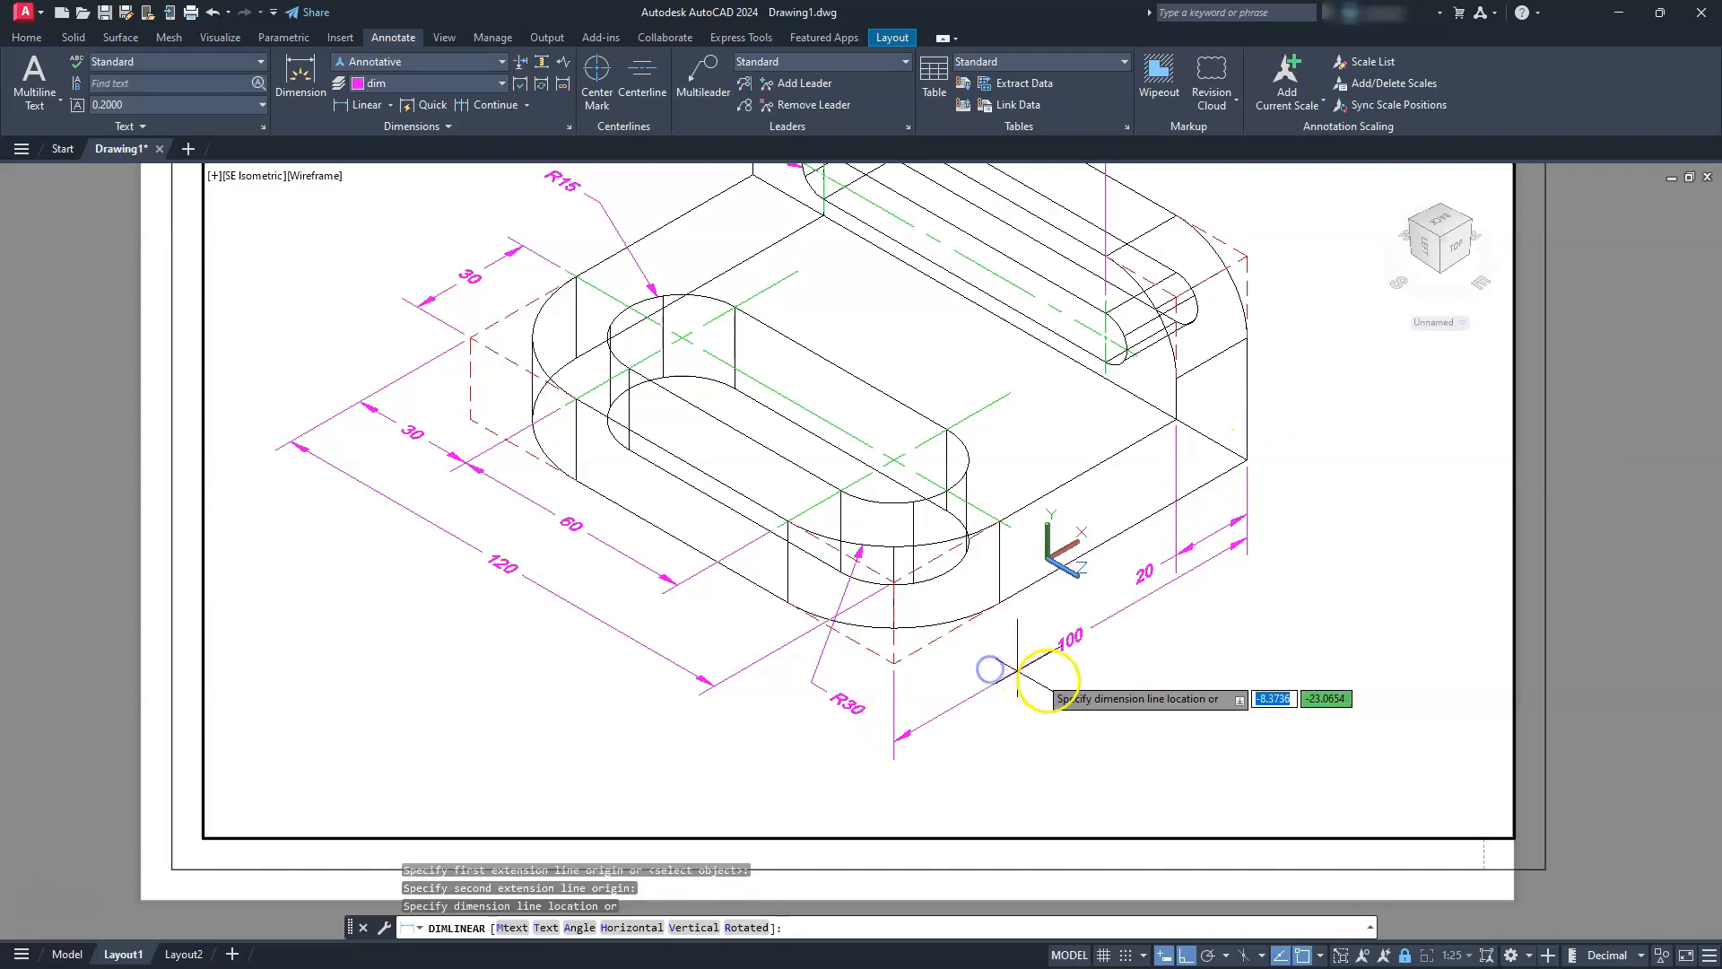
left_click(1074, 675)
middle_click_drag(1177, 559, 1110, 681)
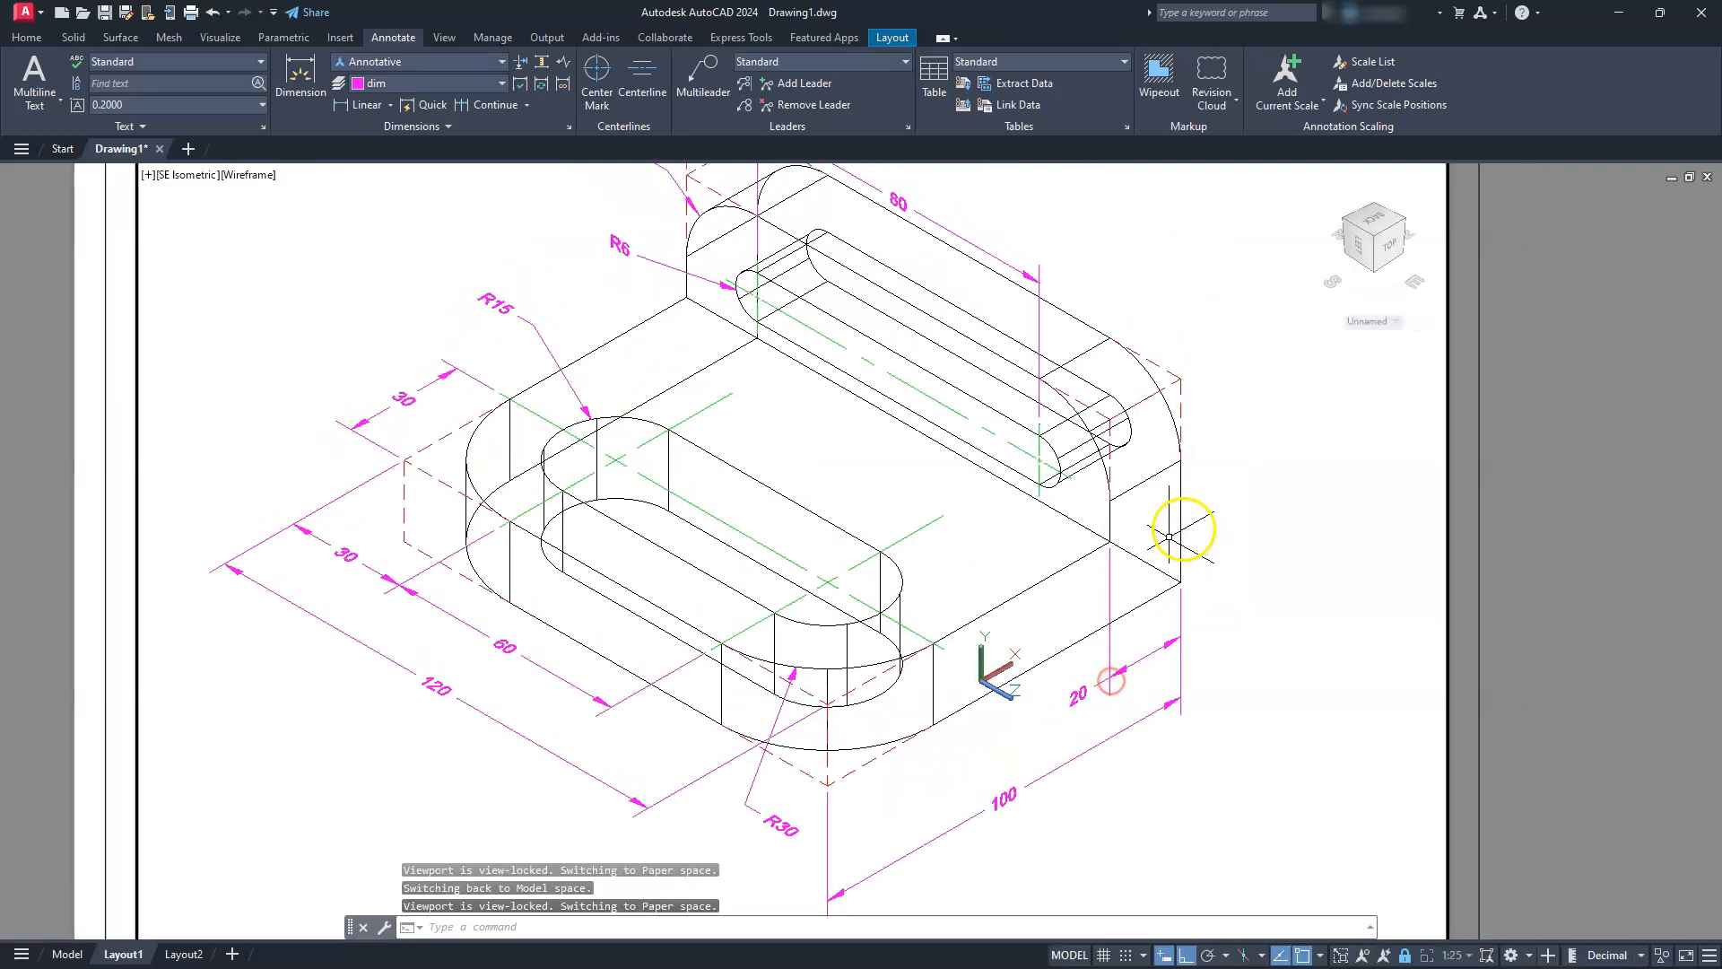
Place a vertical linear dimension for the base's thickness beside the right side face, from the inner corner to the back bottom corner
scroll(1198, 538, "up", 2)
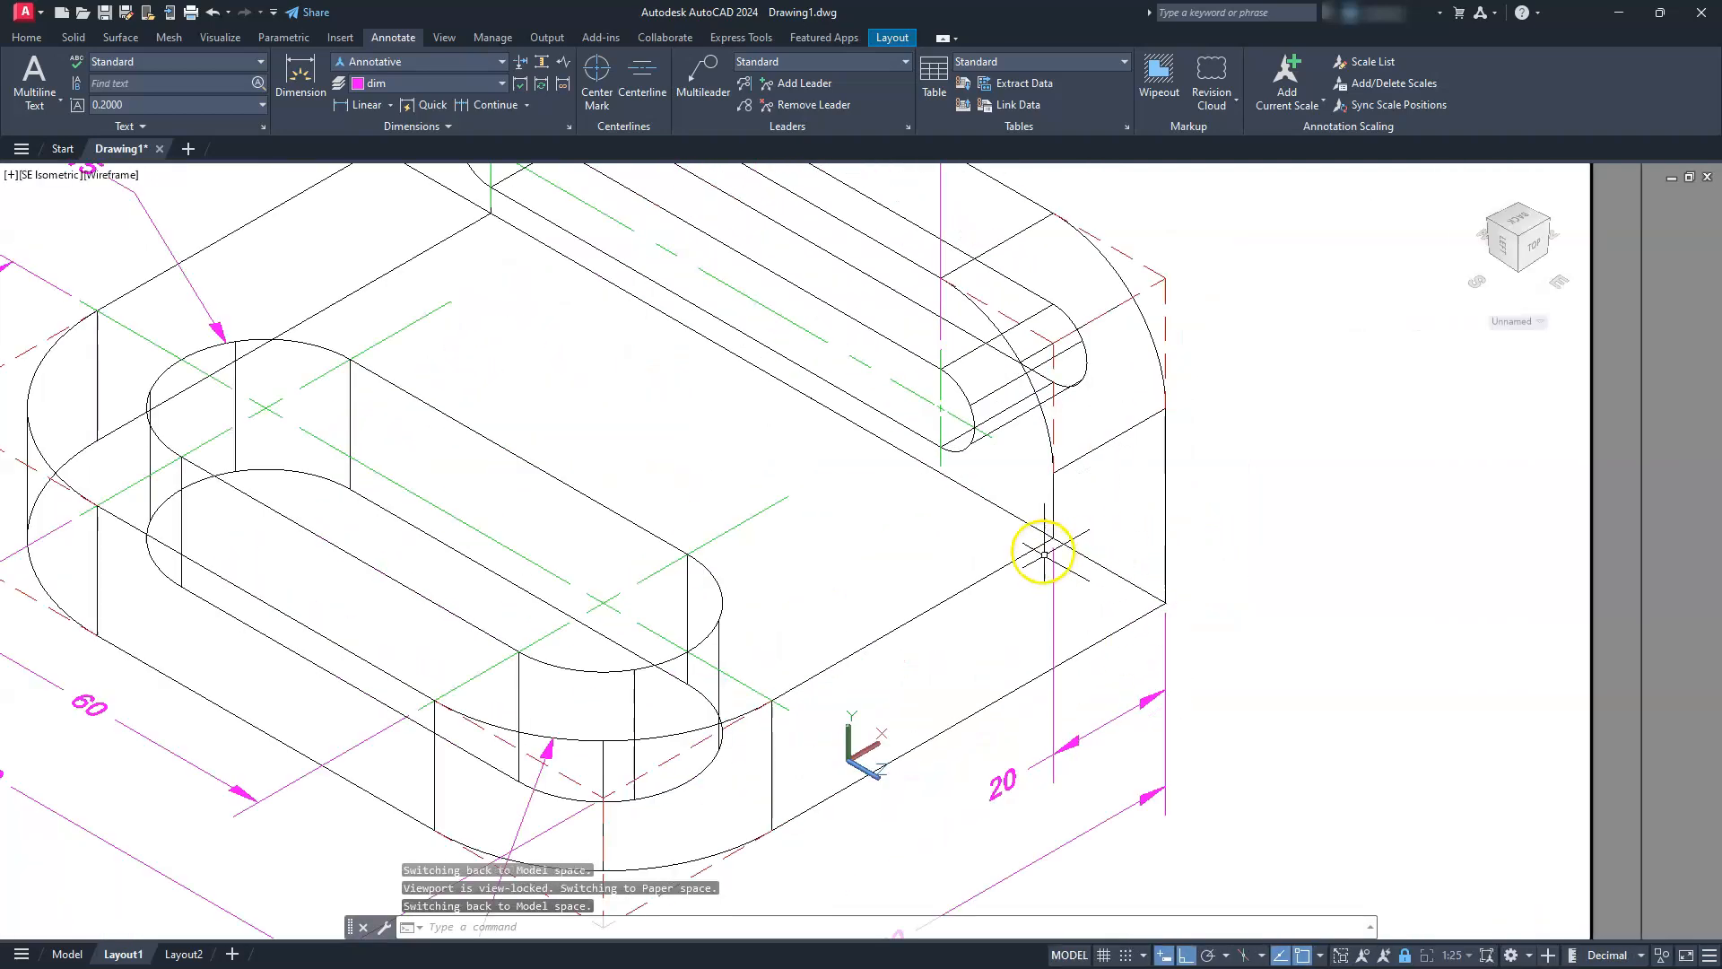
left_click(1042, 541)
key("Return")
left_click(1043, 559)
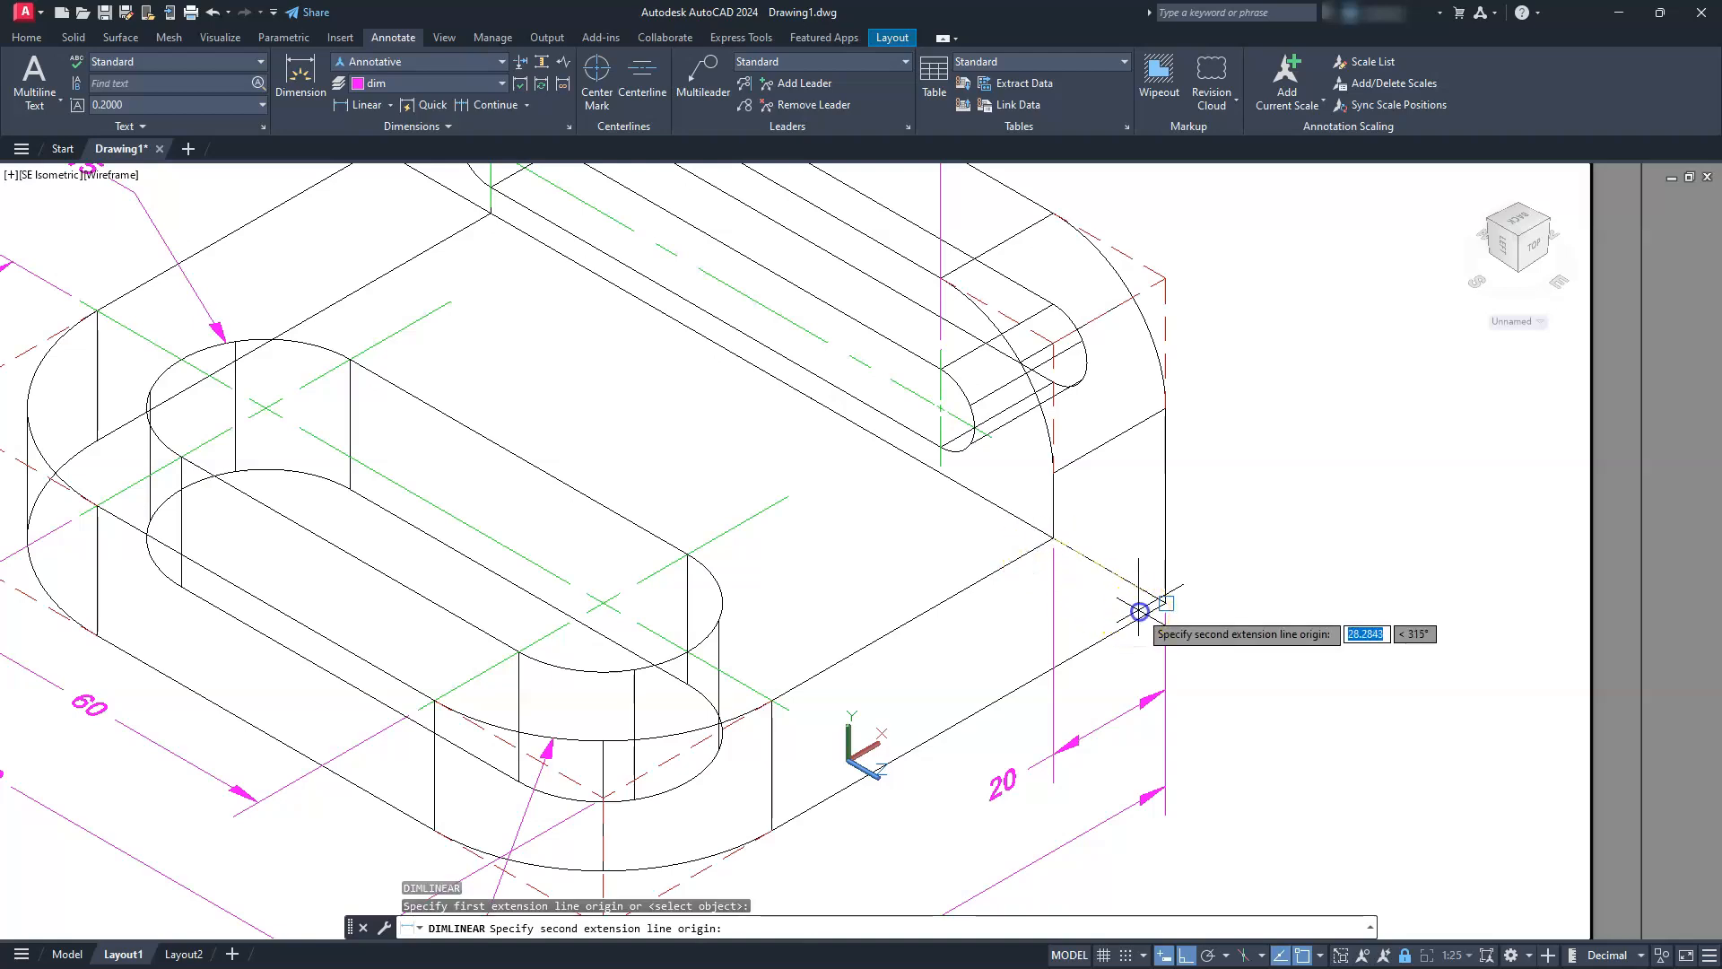
left_click(1170, 581)
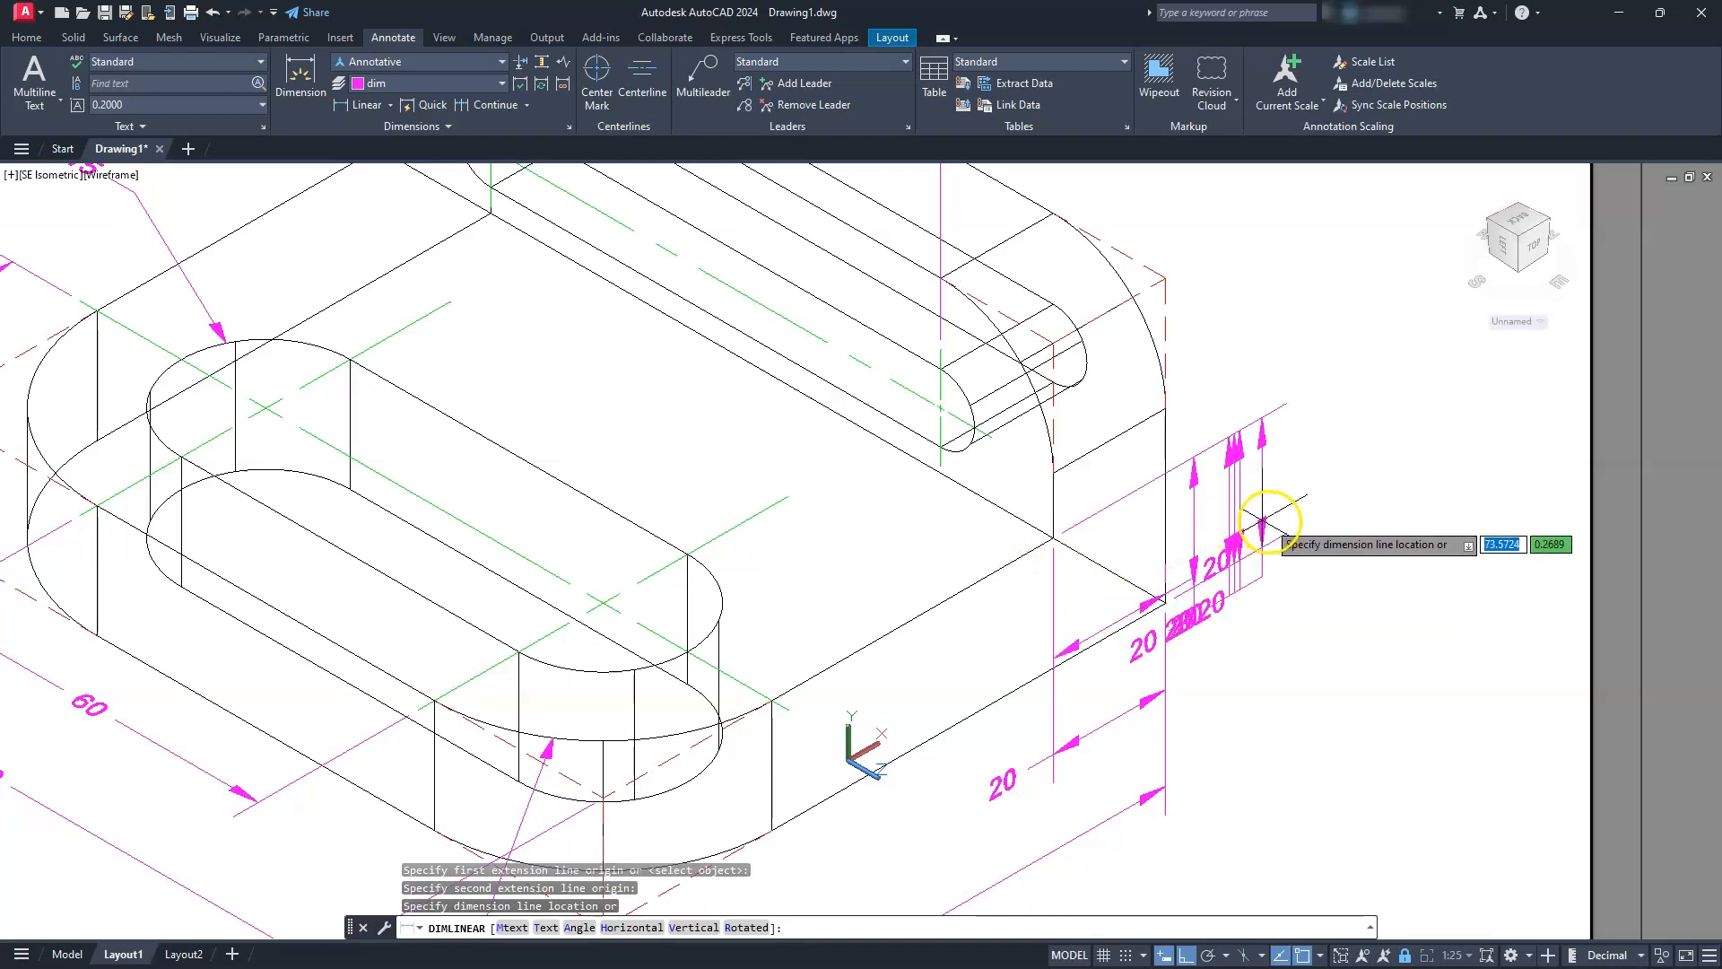
left_click(1269, 522)
Place a vertical linear dimension for the bracket's overall height, from the back bottom corner to the dashed top corner, outside the thickness dimension
middle_click_drag(1238, 555, 1157, 664)
key("Return")
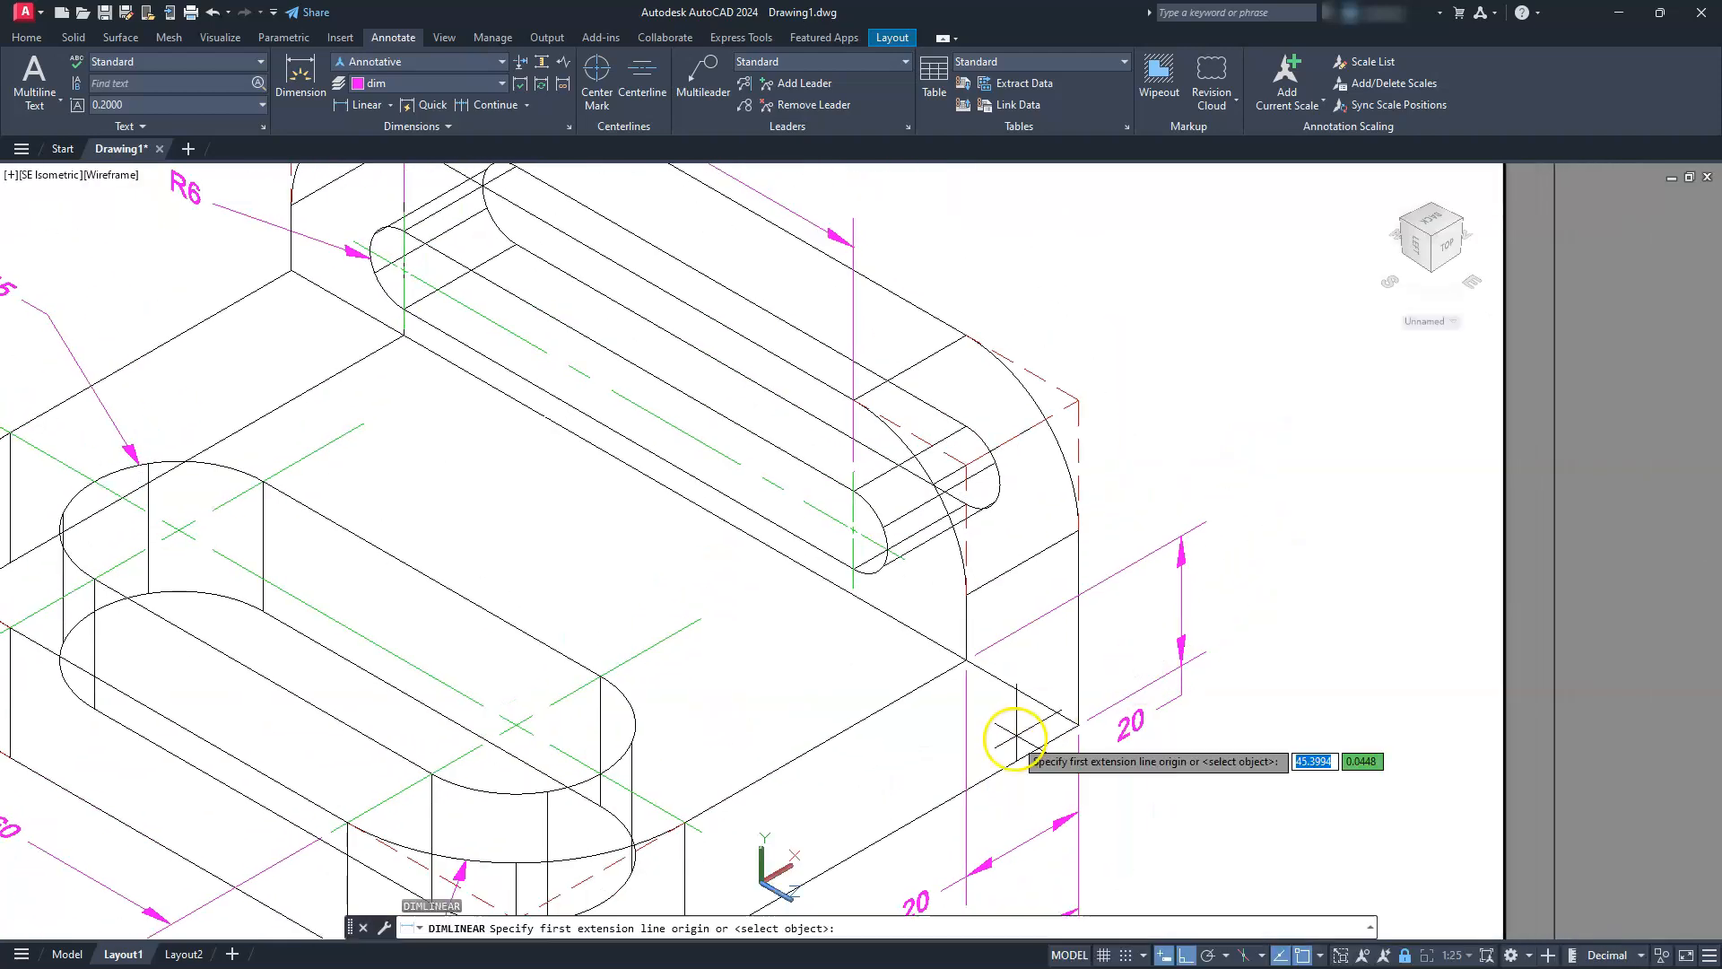
left_click(1072, 724)
left_click(1077, 405)
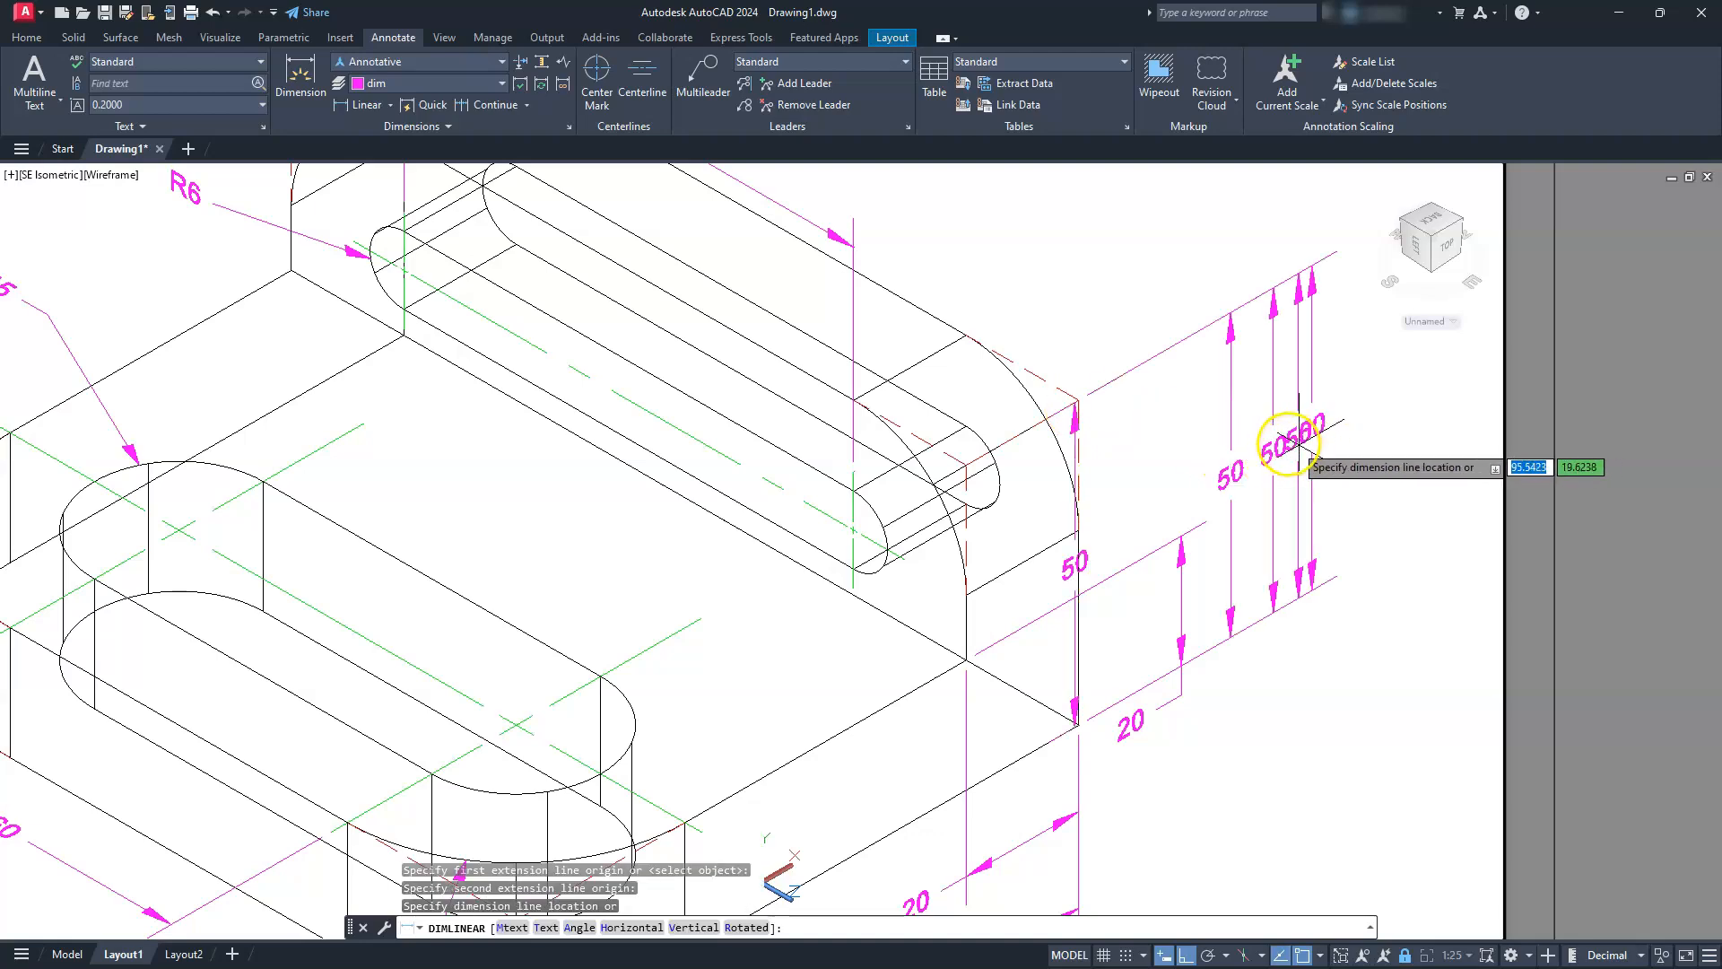
left_click(1279, 442)
scroll(1276, 483, "up", 5)
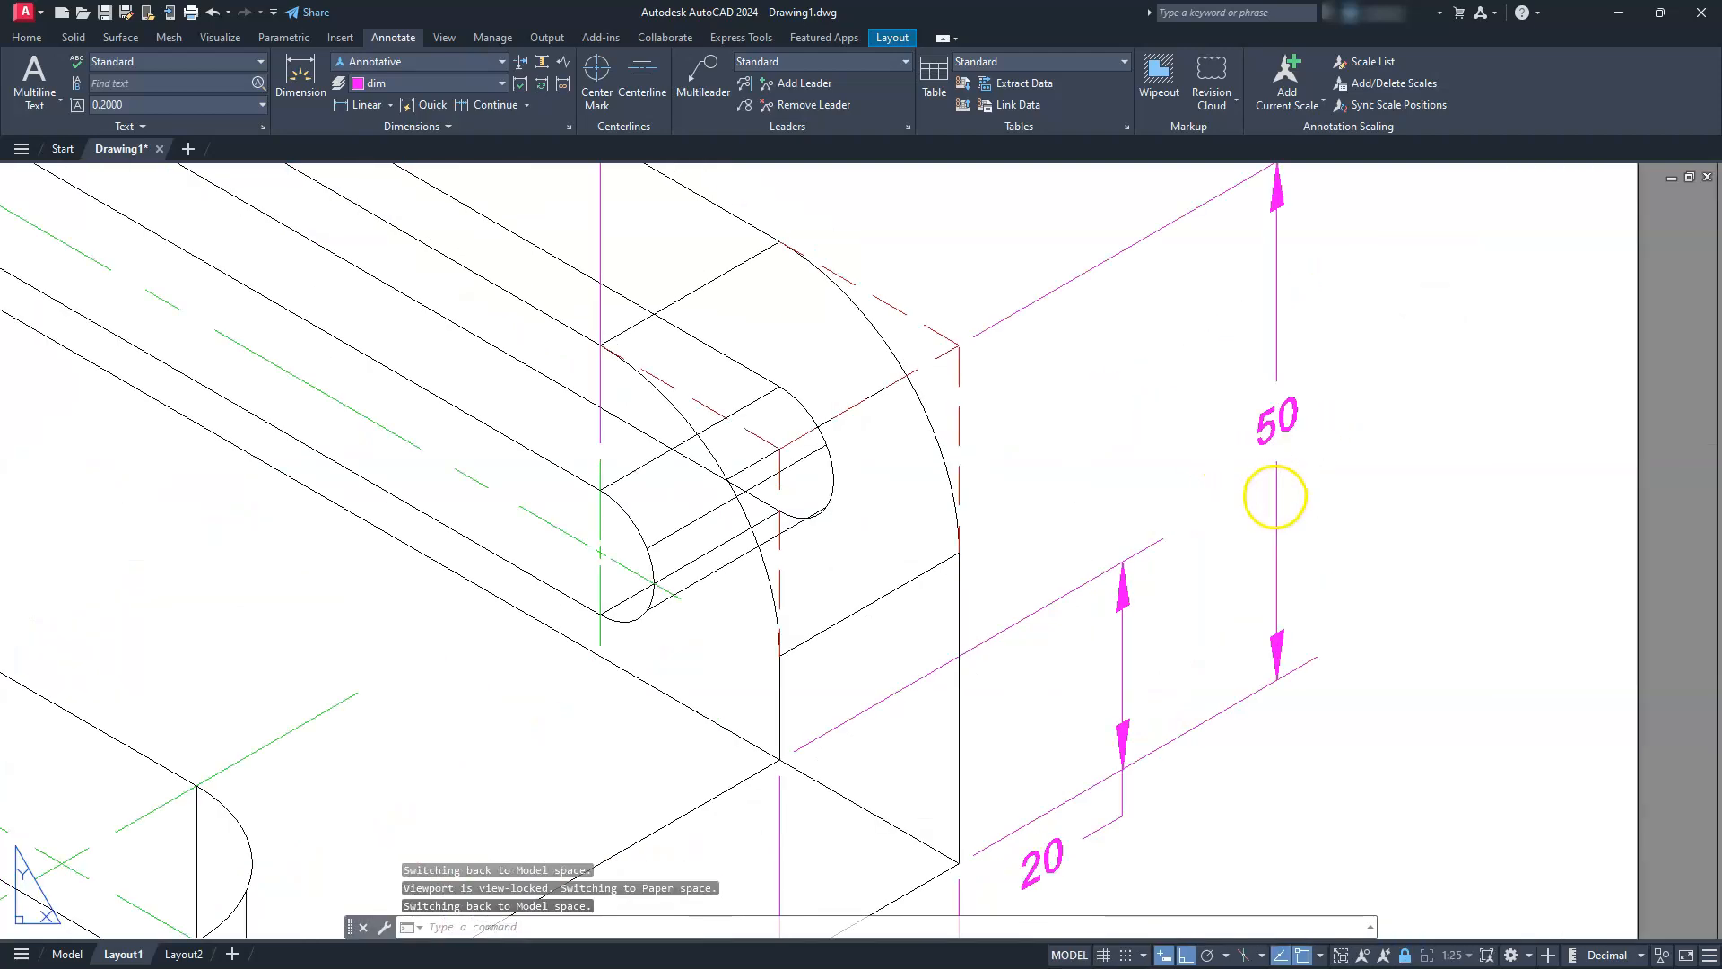
scroll(1274, 524, "down", 8)
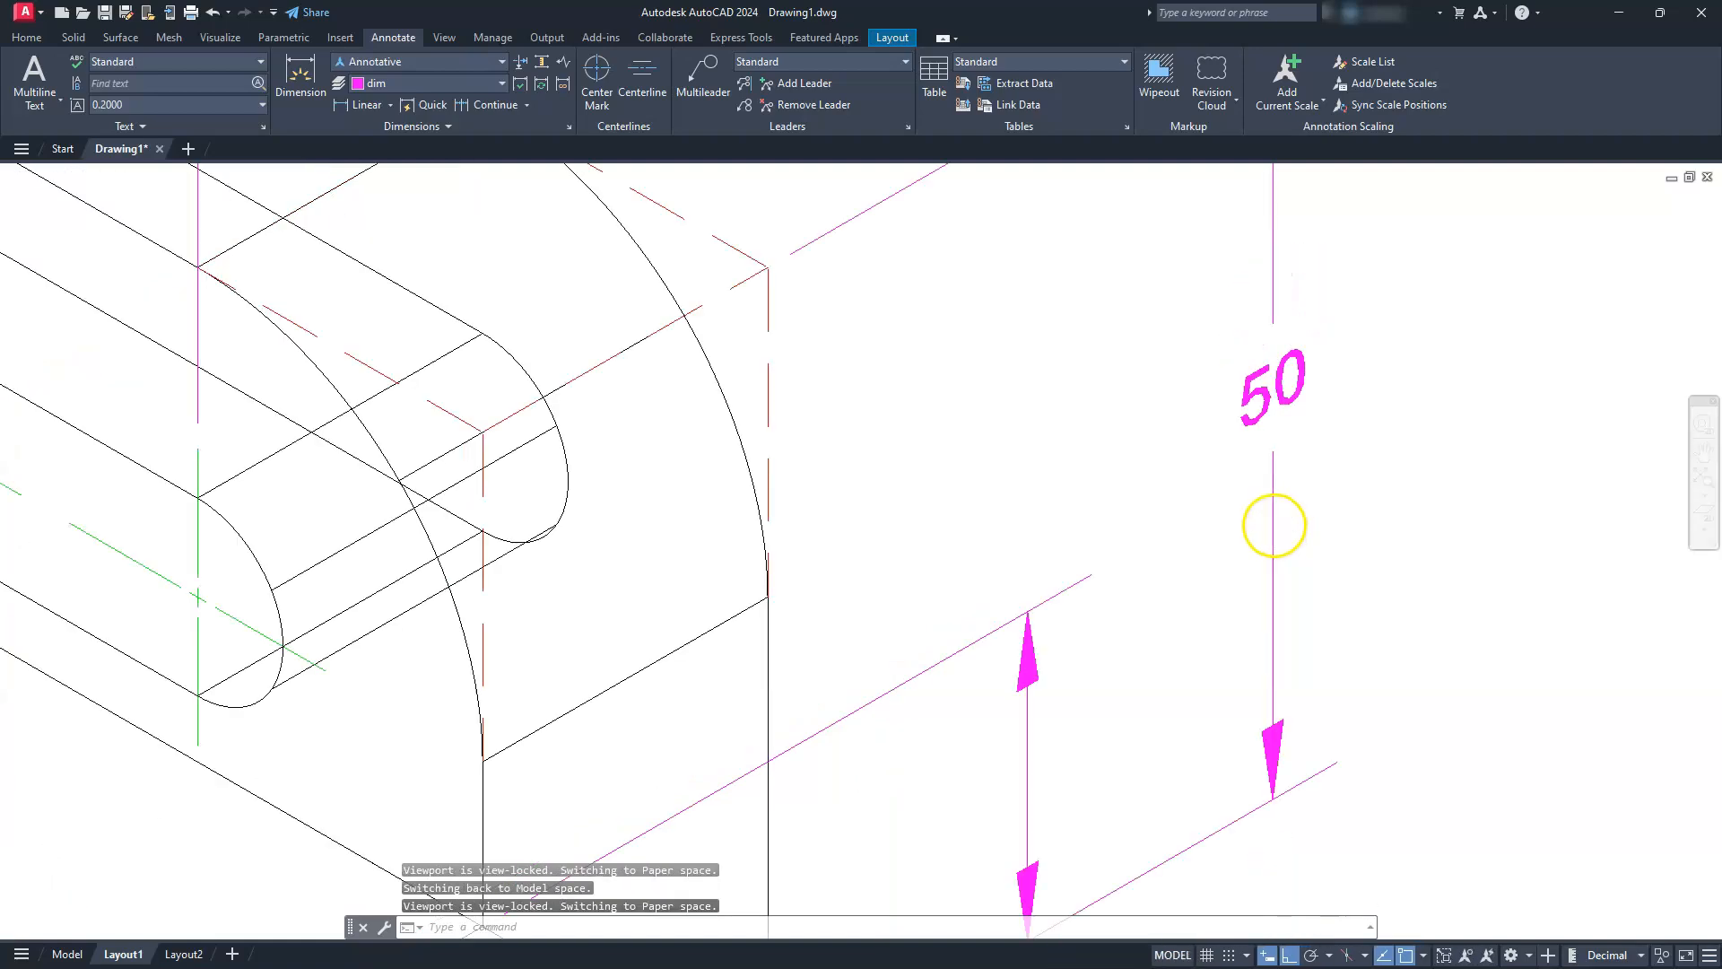
middle_click_drag(1058, 642, 1096, 580)
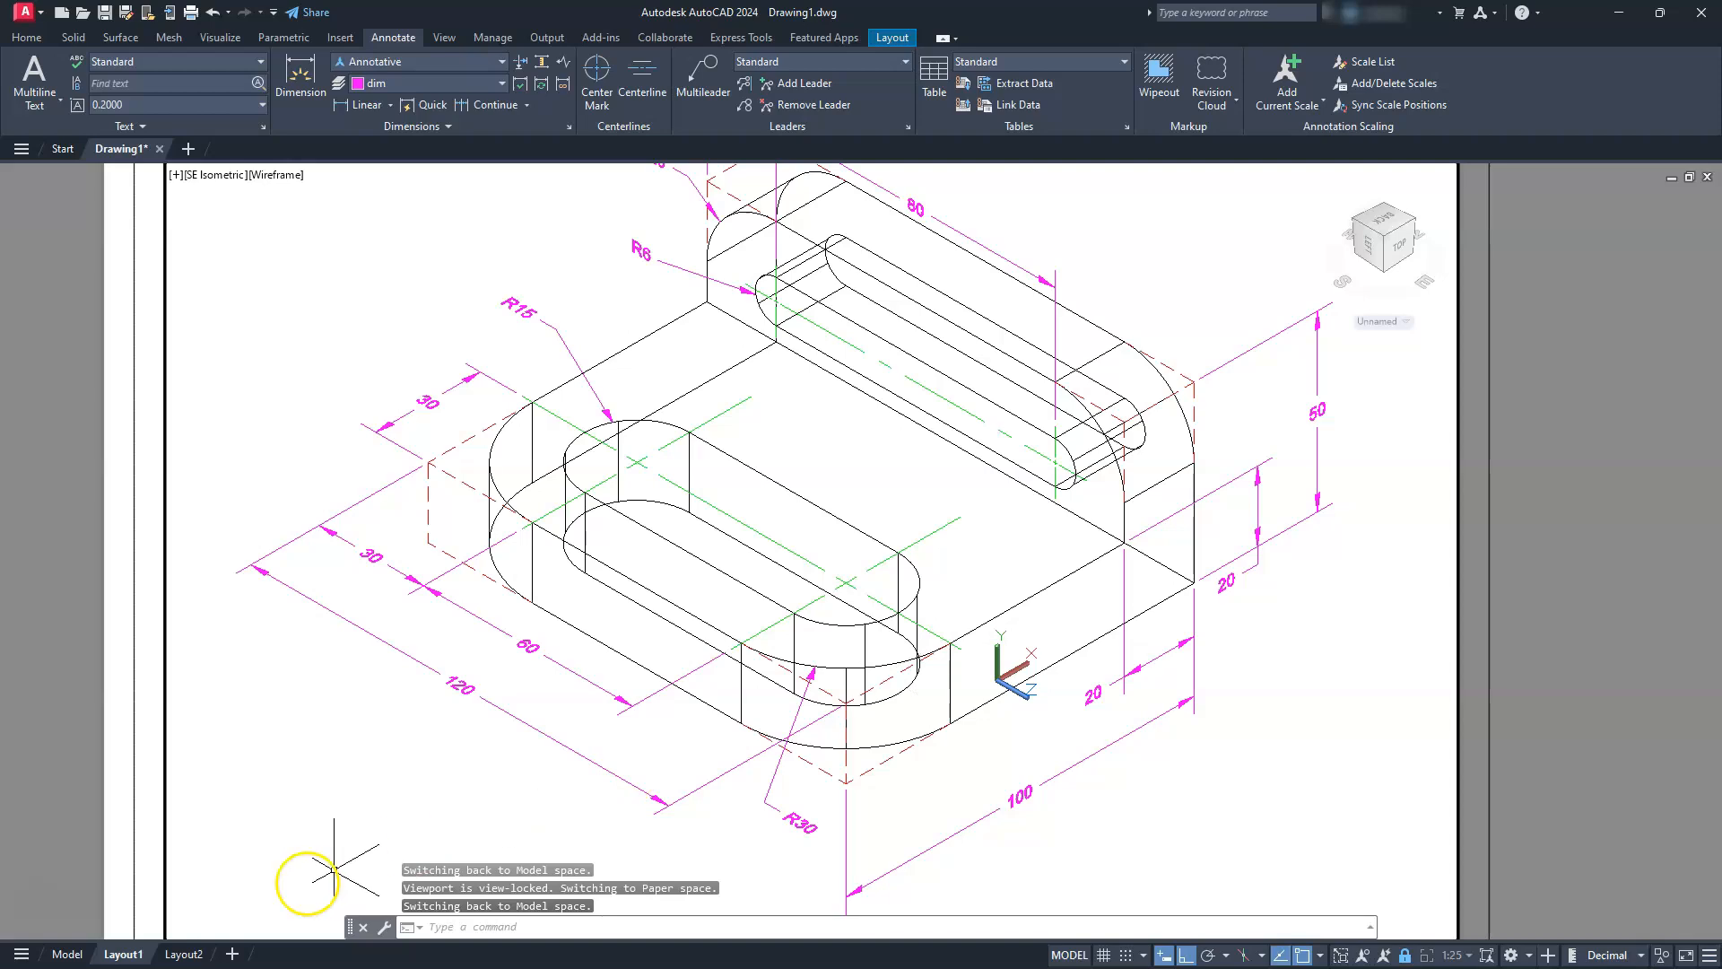
Leave the viewport for paper space and fit the whole layout sheet in view
key("Escape")
key("Escape")
key("Escape")
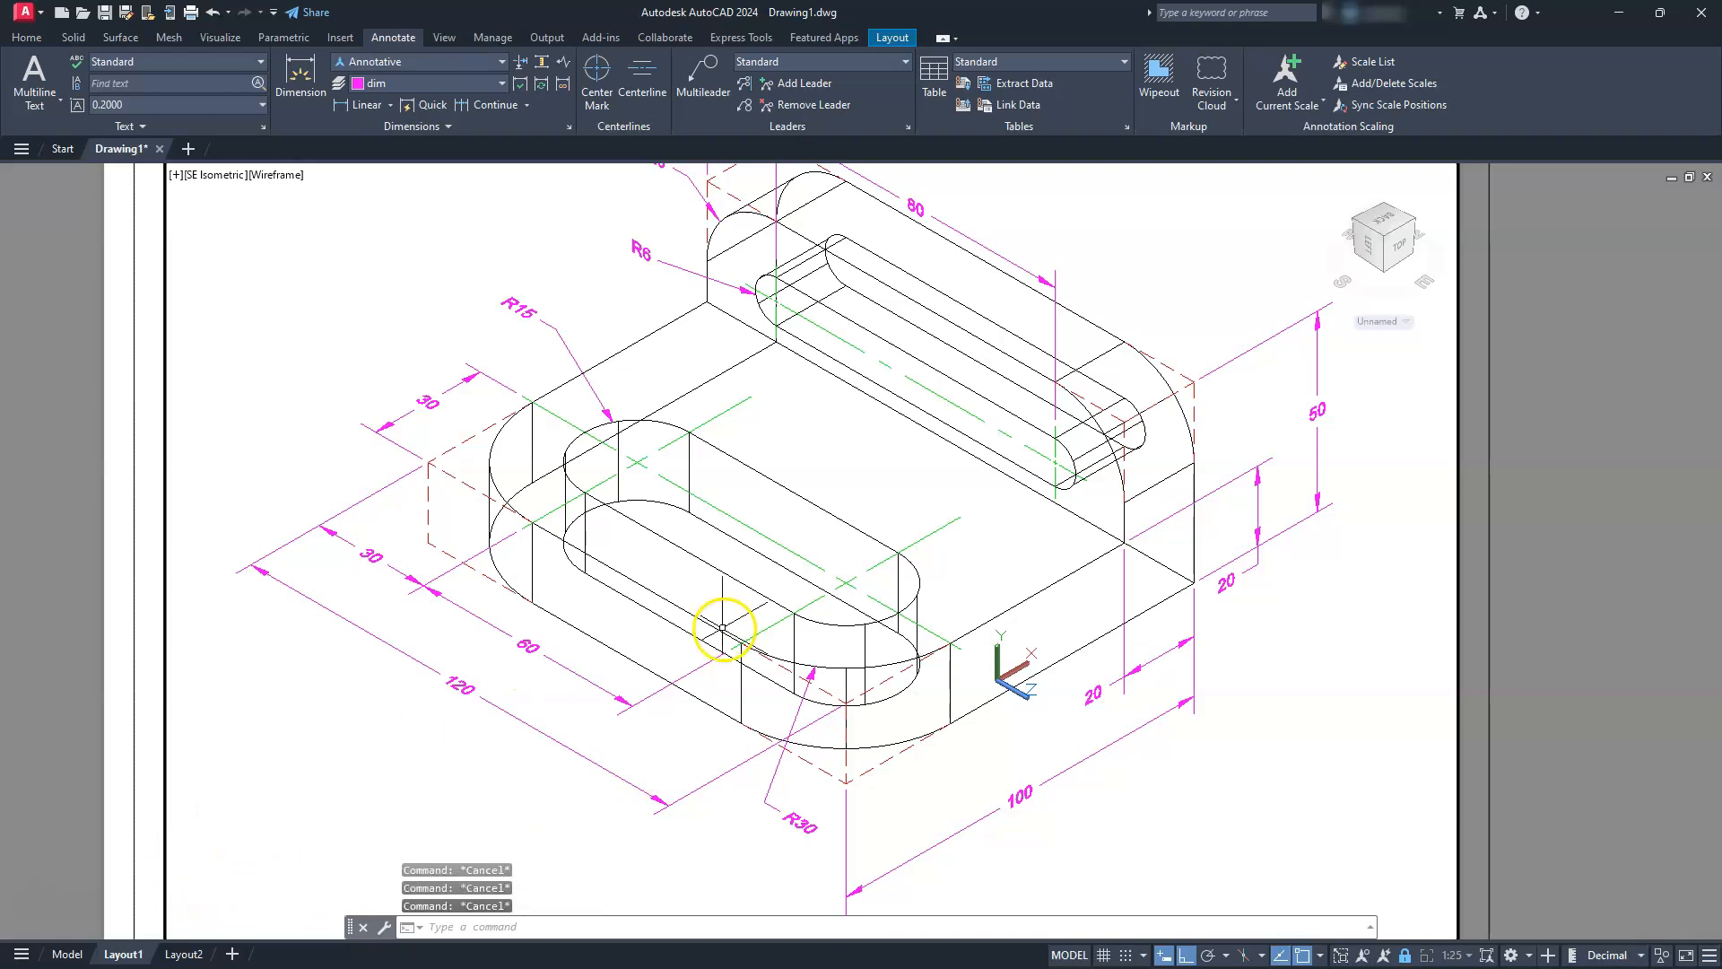
double_click(1536, 566)
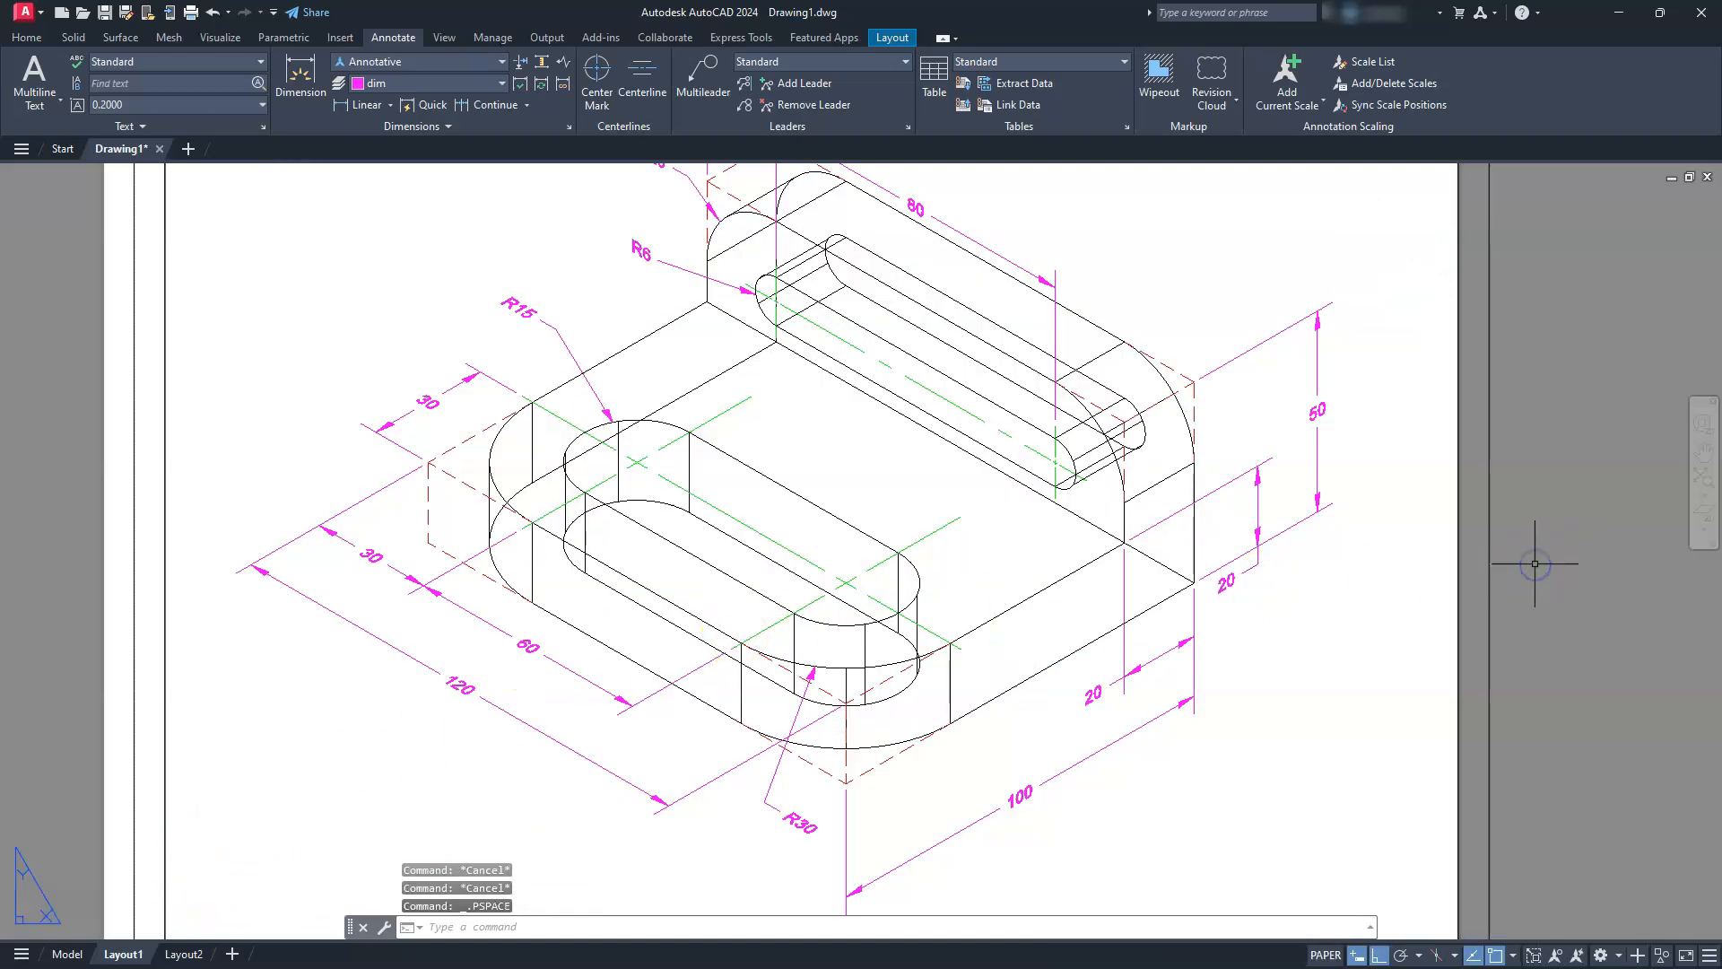
left_click(1704, 479)
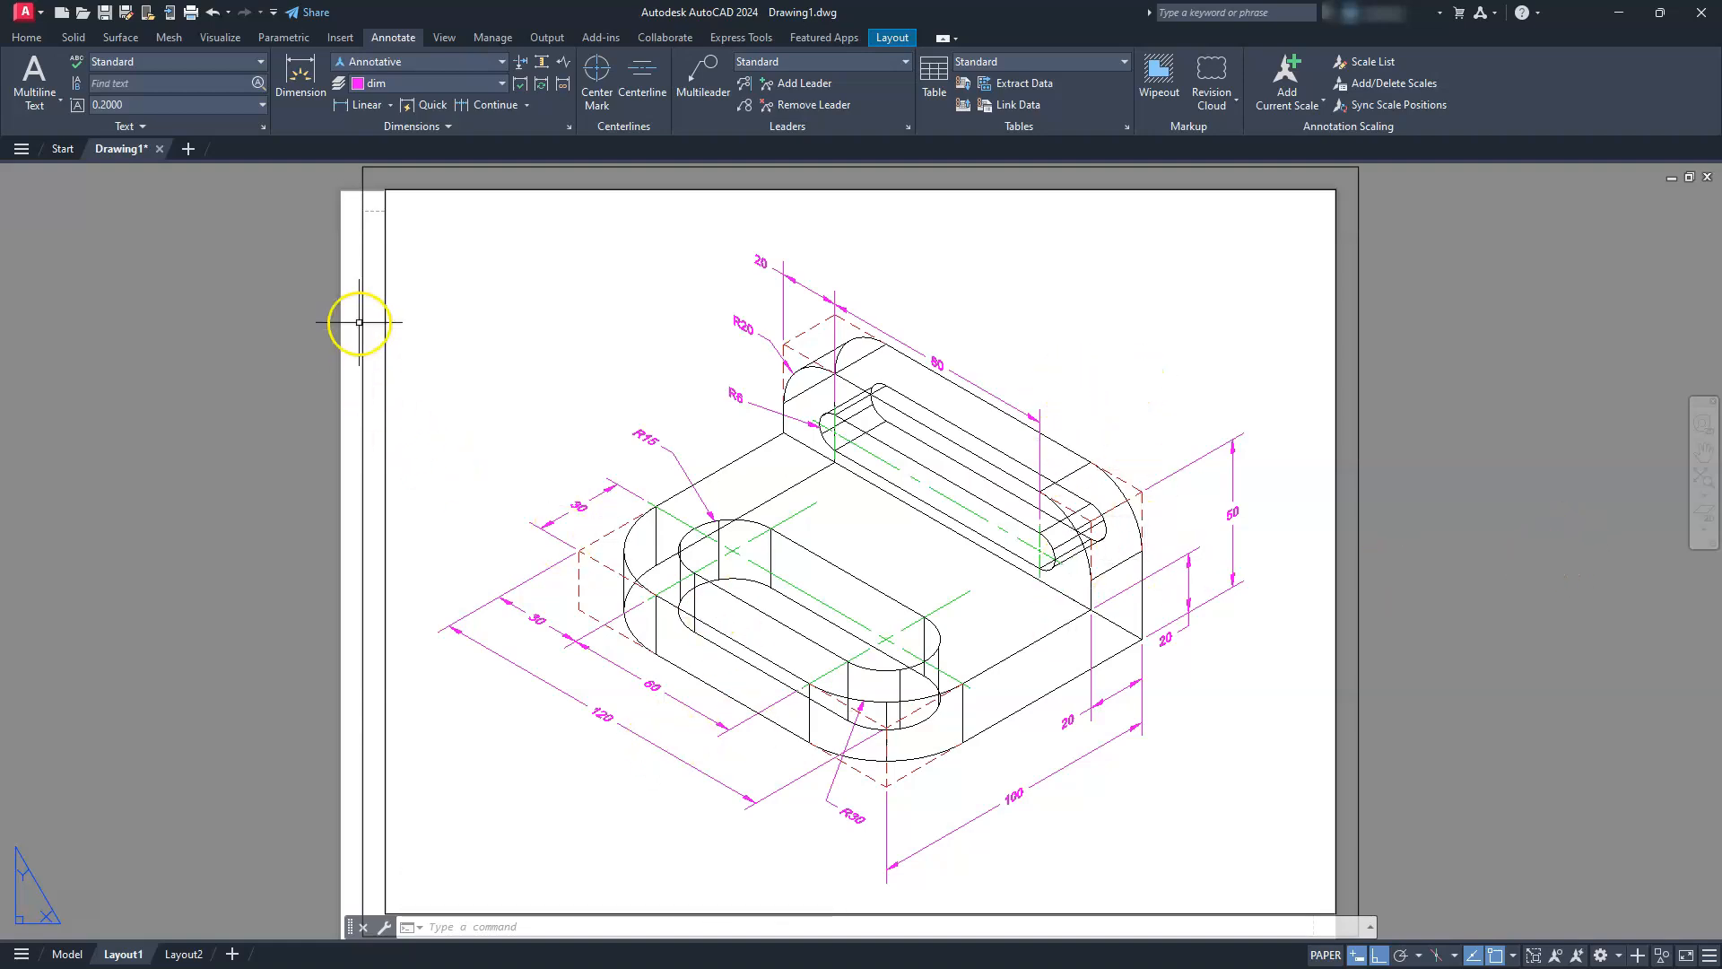
Modify Layout1's page setup to use the DWG To PDF.pc3 plotter and ANSI full bleed A (11.00 x 8.50 Inches) paper
right_click(114, 954)
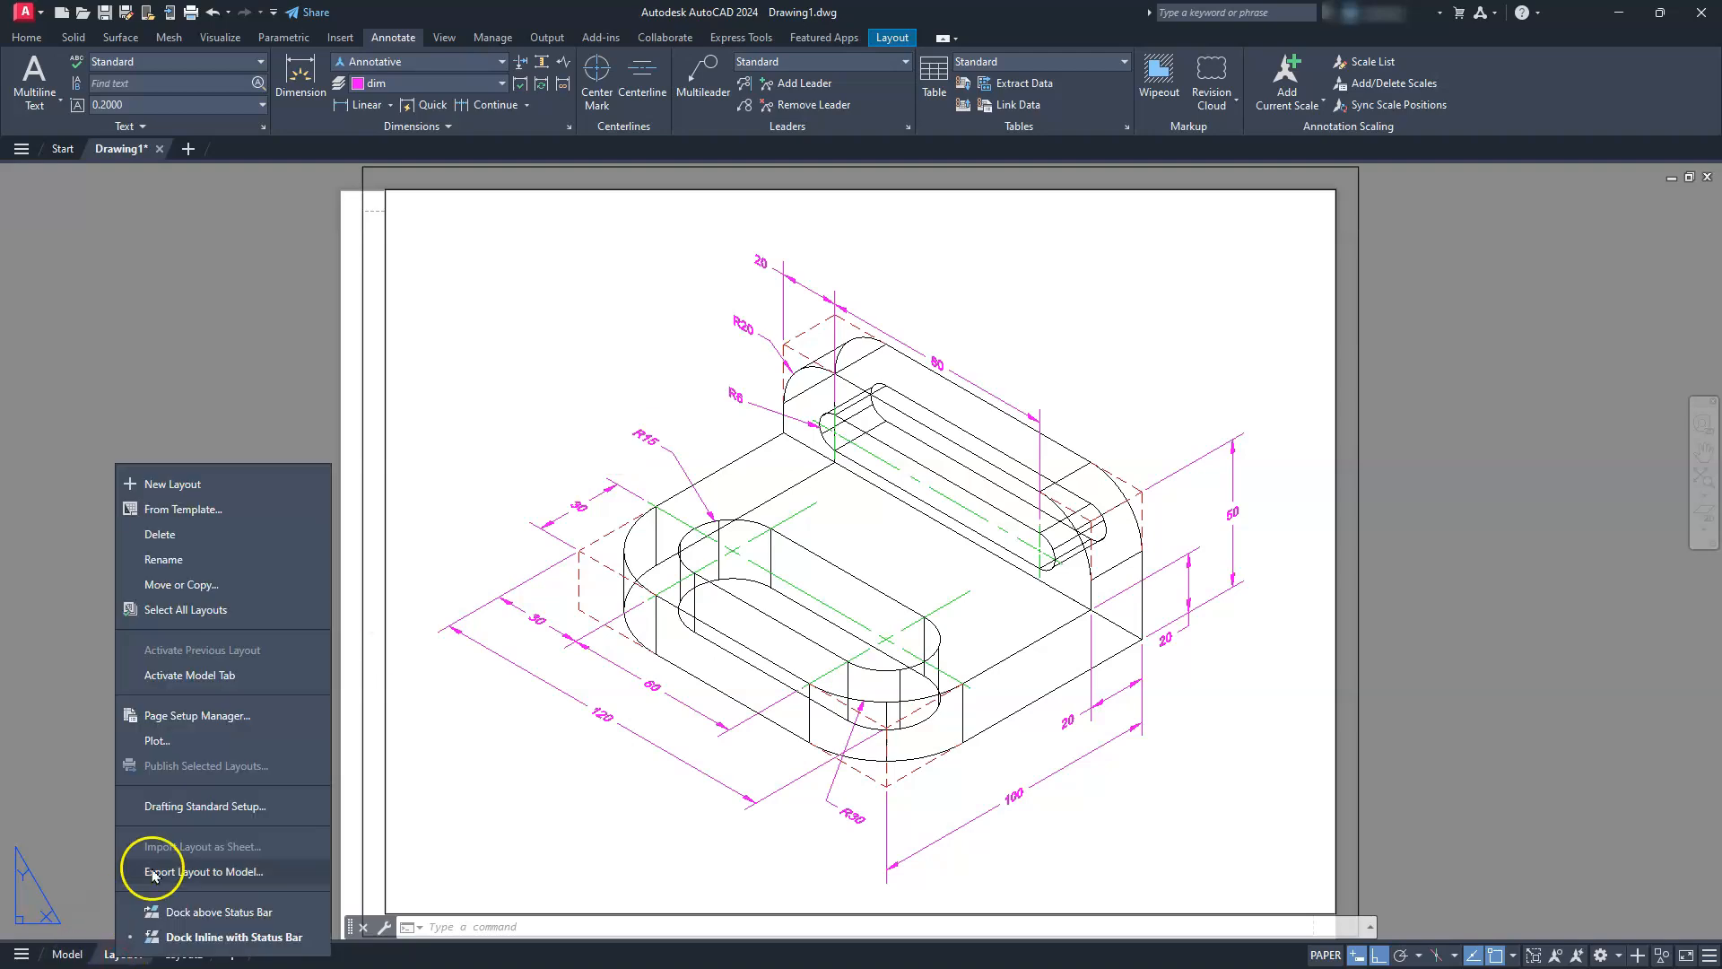
left_click(203, 714)
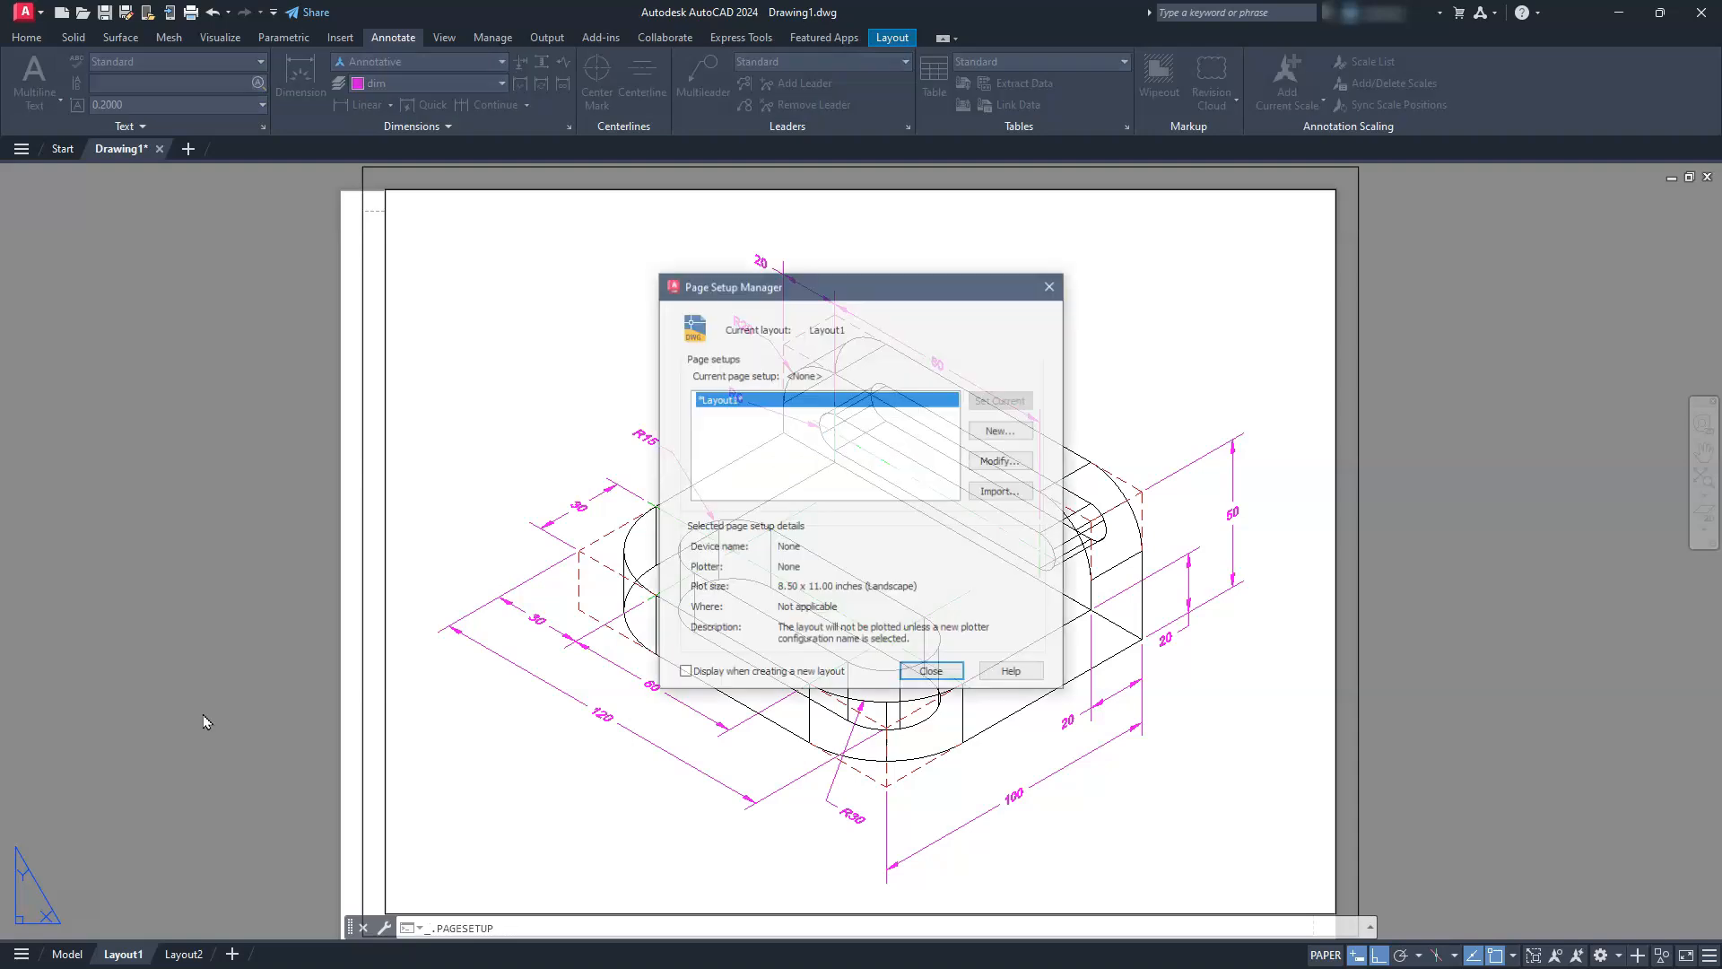
left_click(995, 463)
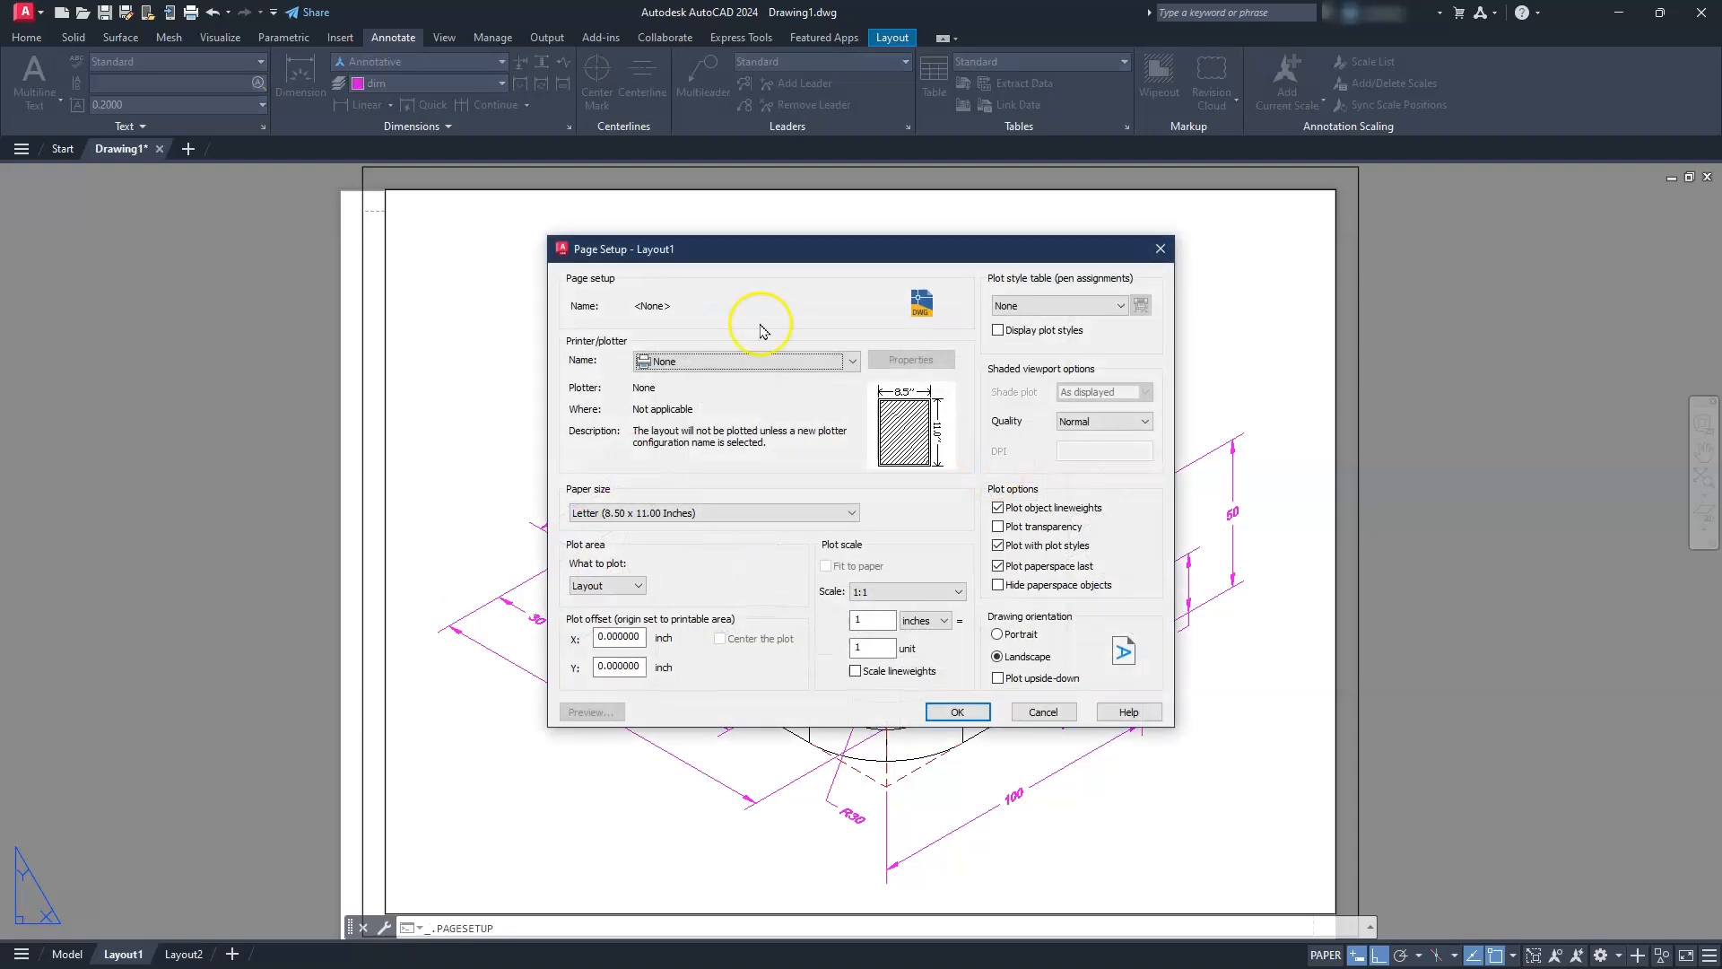
left_click(758, 359)
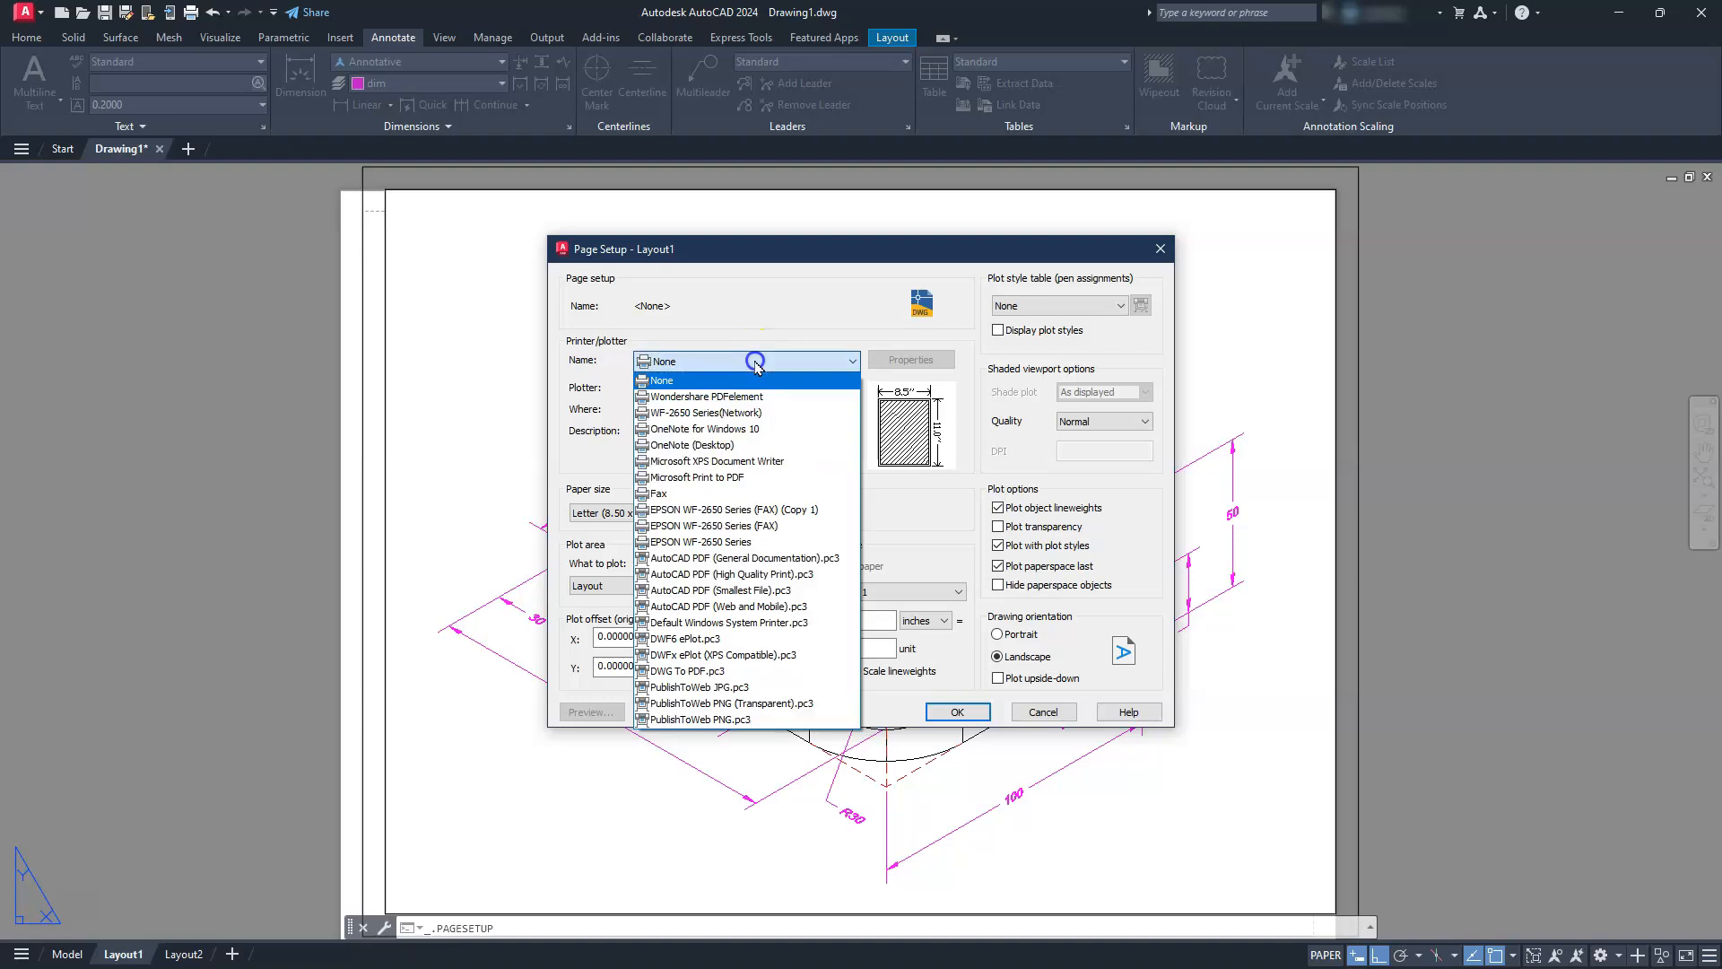
left_click(759, 671)
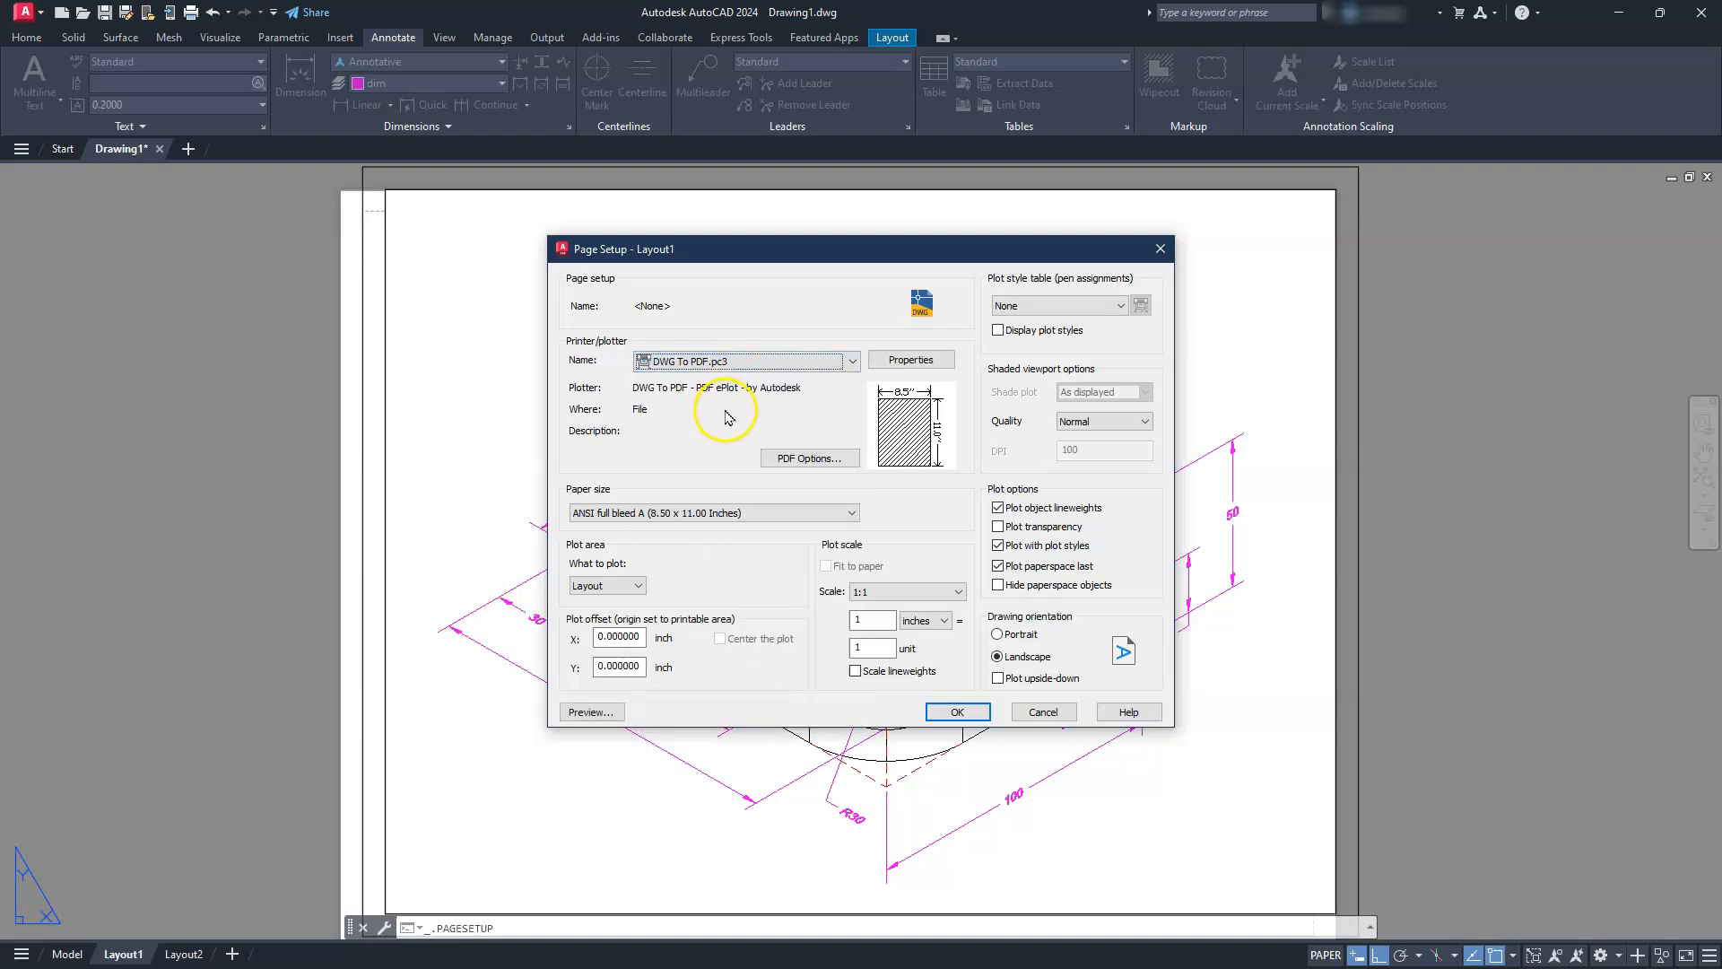
left_click(701, 516)
scroll(692, 679, "up", 1)
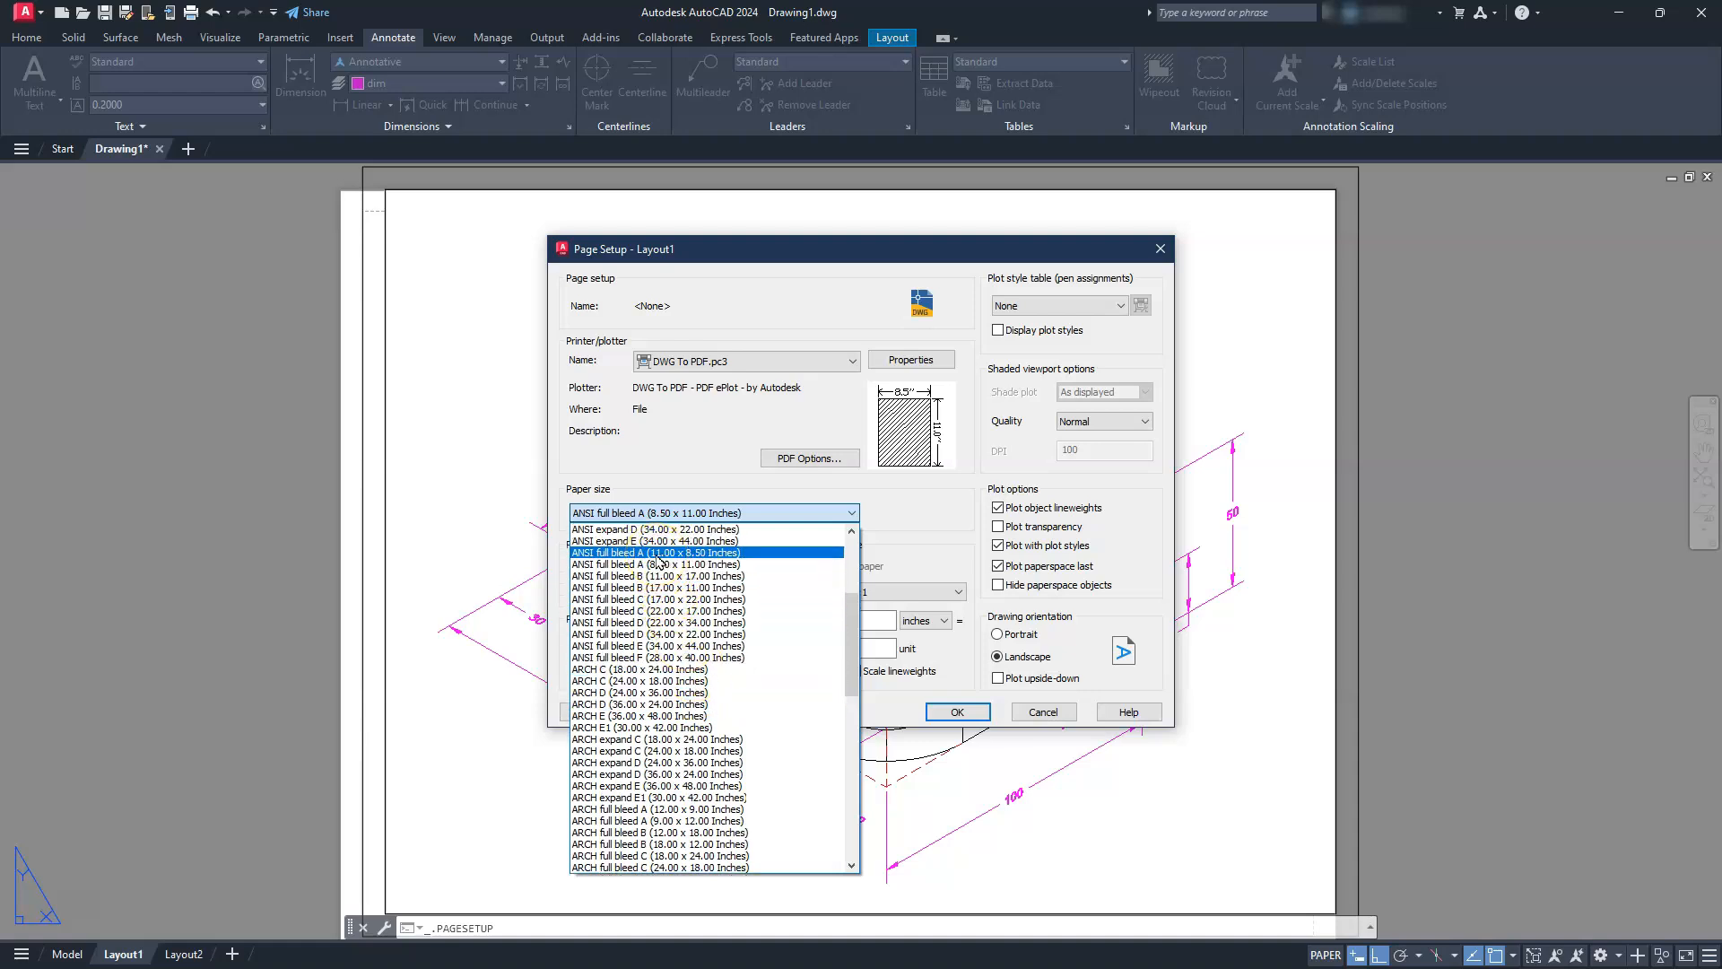
left_click(657, 553)
Set the page setup's plot area to Extents, center the plot, and apply the changes to Layout1
left_click(630, 585)
left_click(613, 614)
left_click(717, 638)
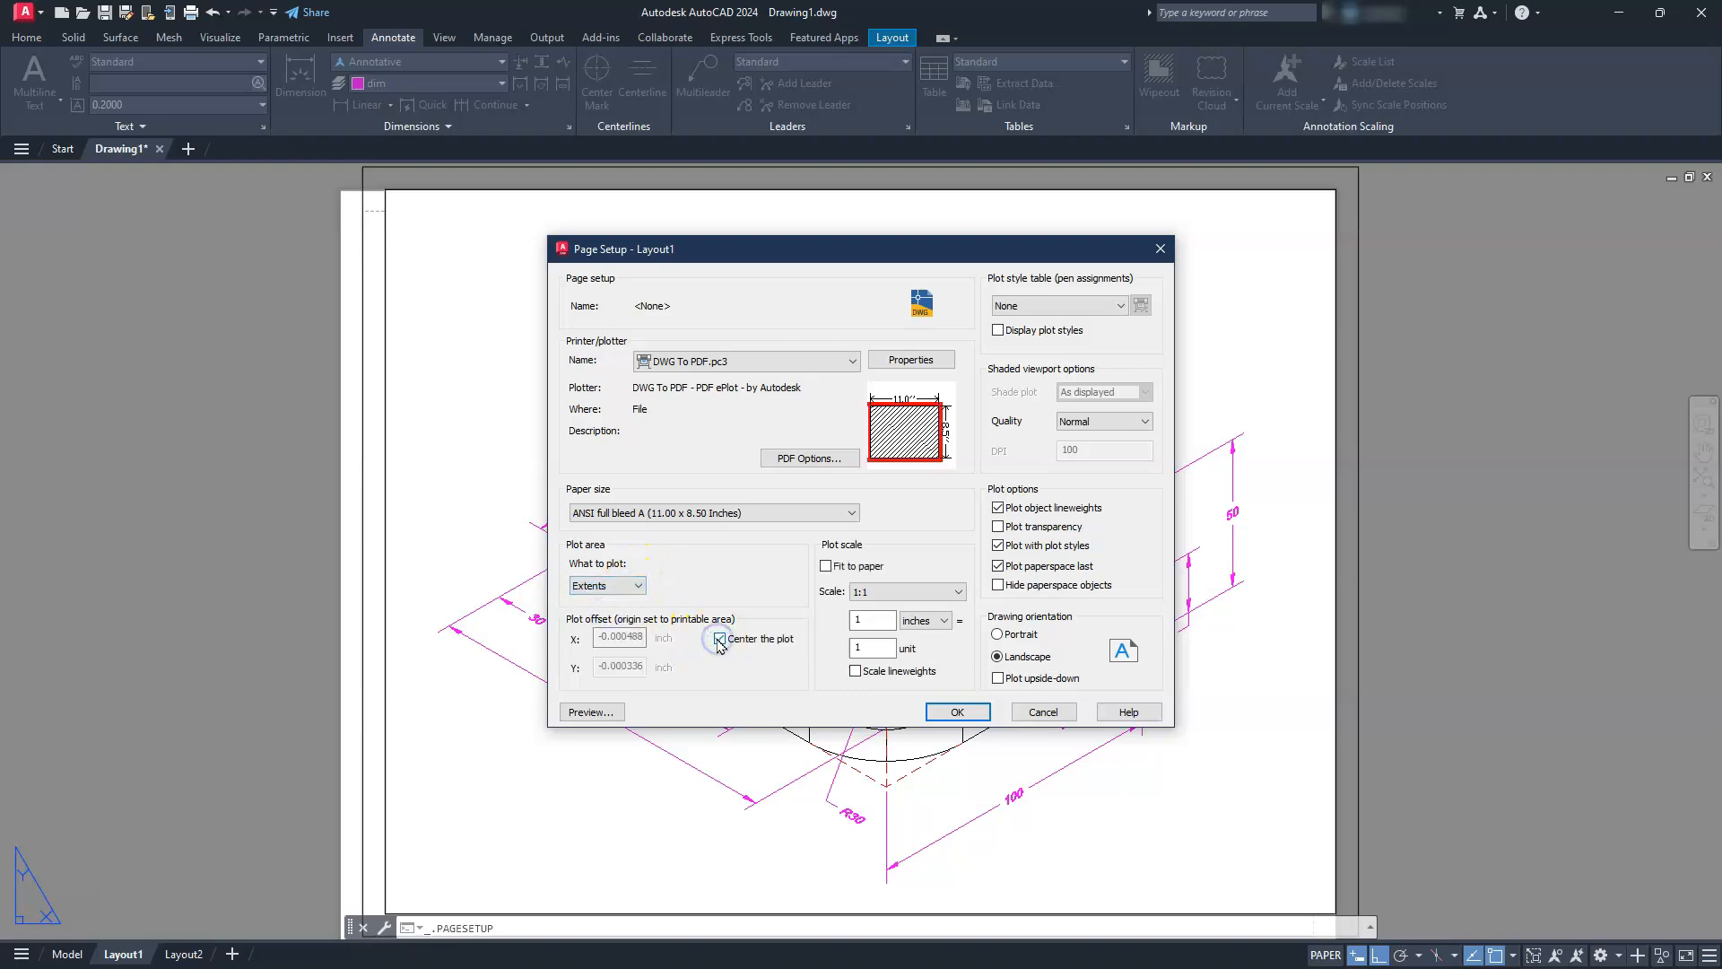
left_click(961, 712)
left_click(925, 673)
key("Escape")
key("Escape")
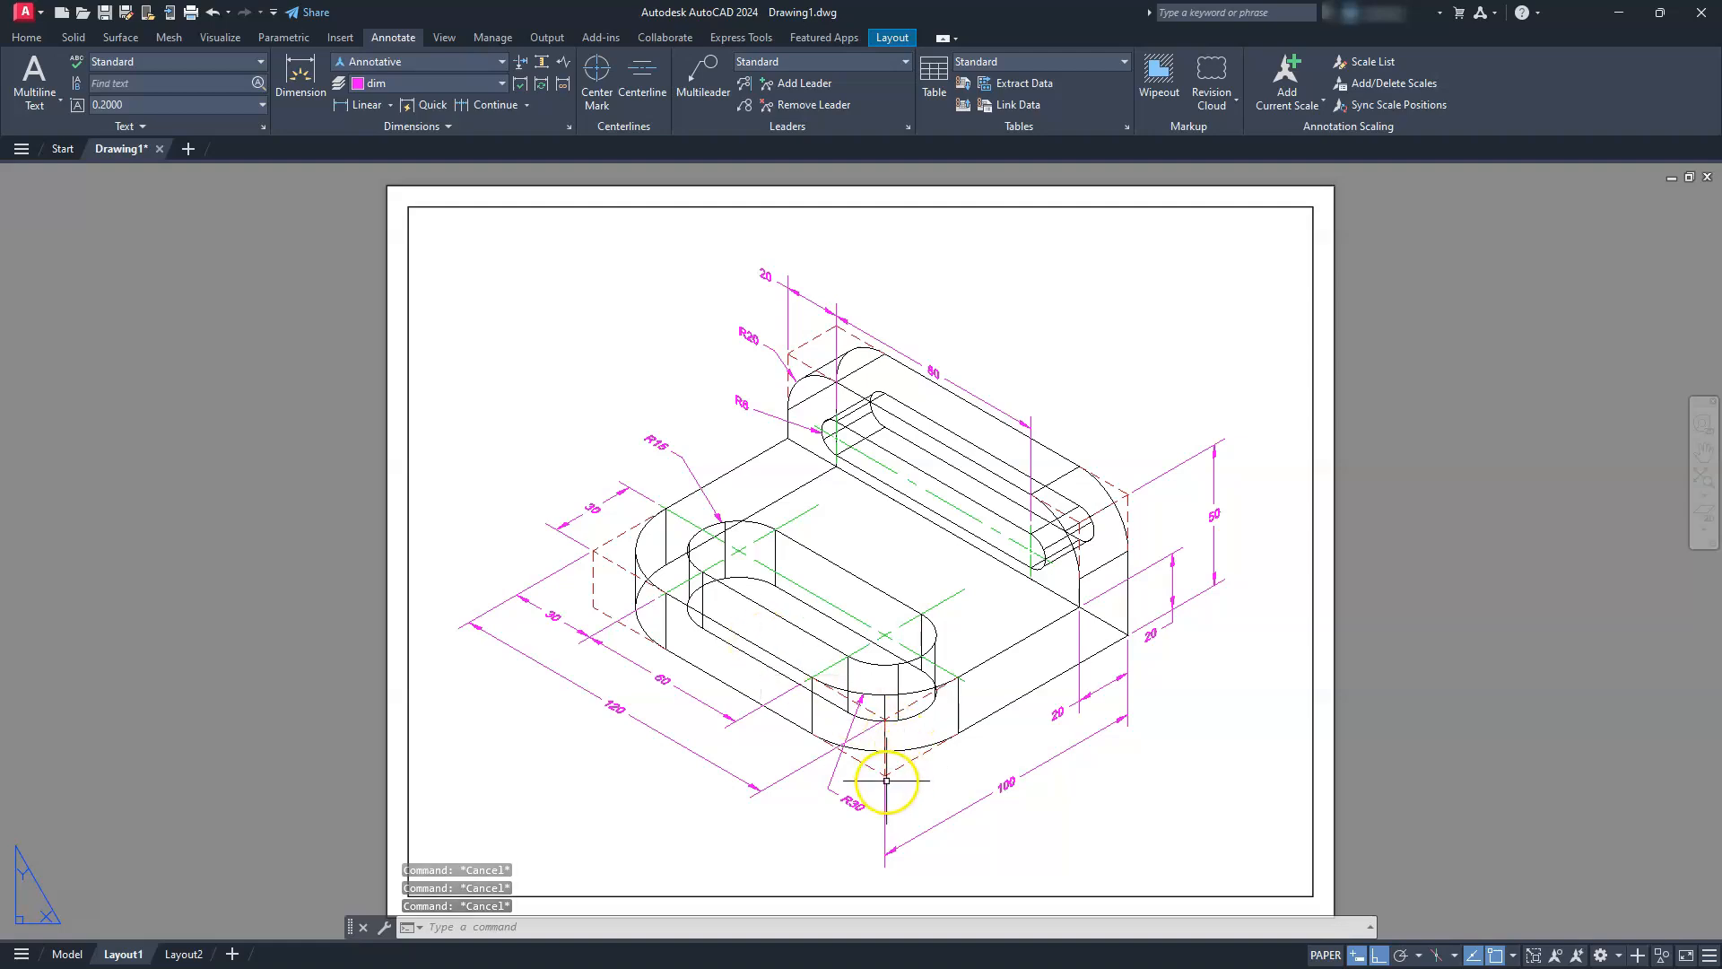
Give all four radius dimensions in the viewport the dimension prefix "2X R"
left_click(855, 803)
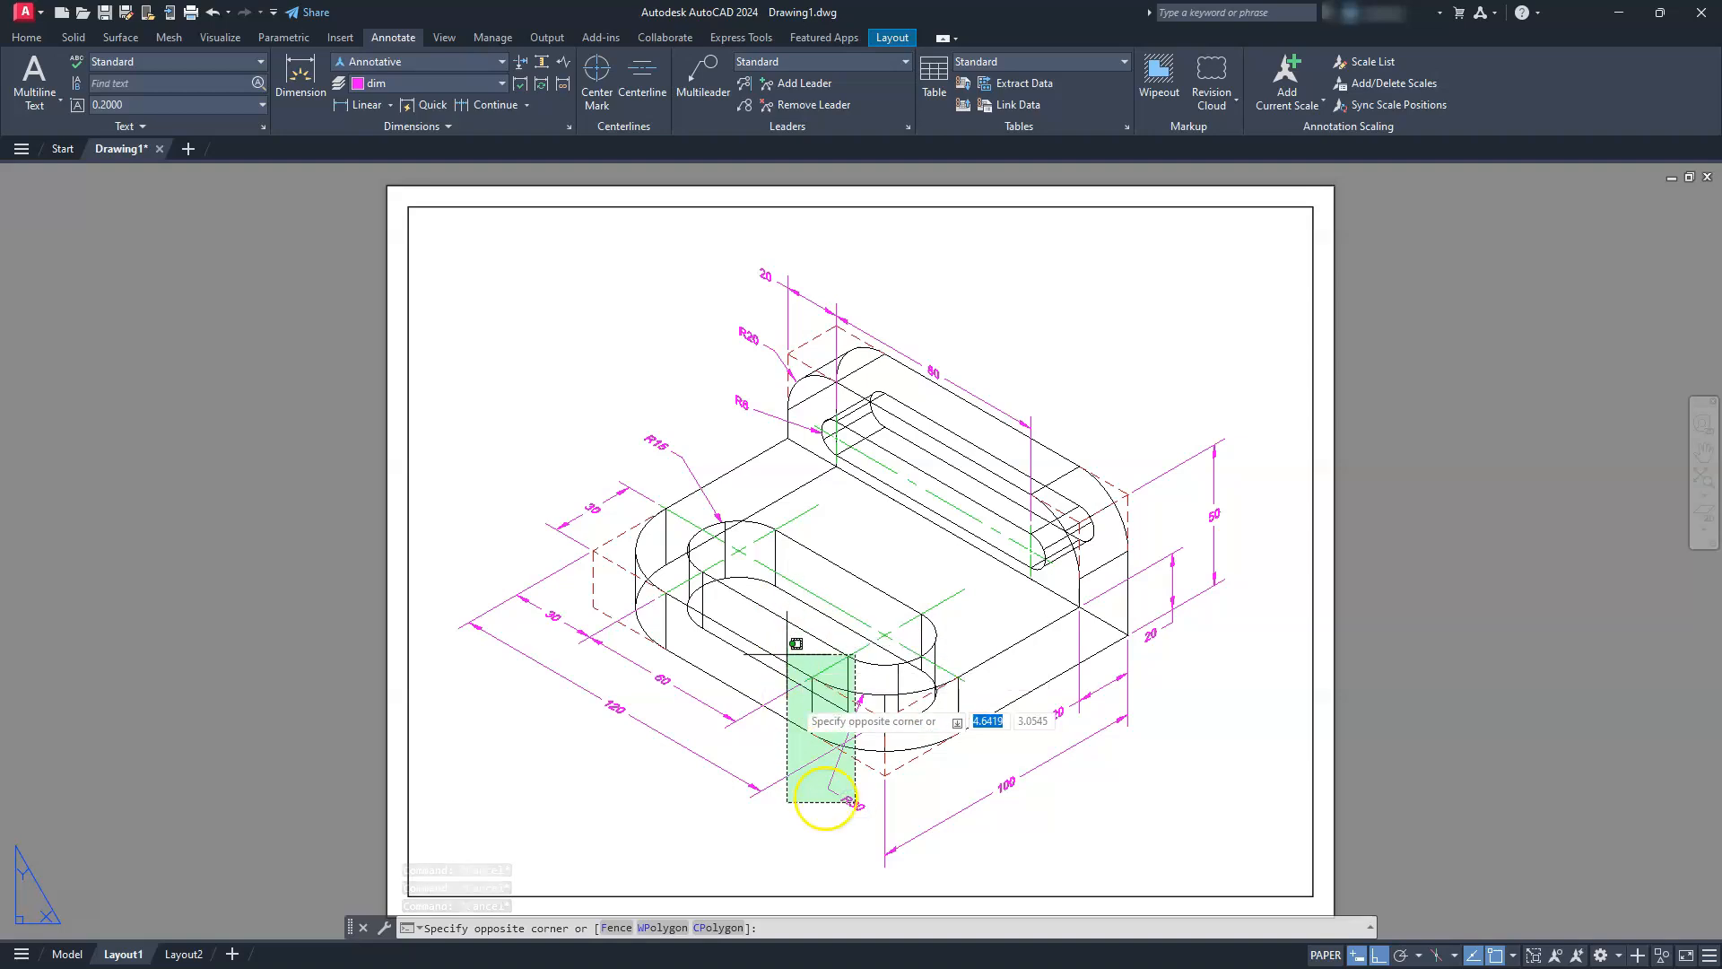
double_click(785, 816)
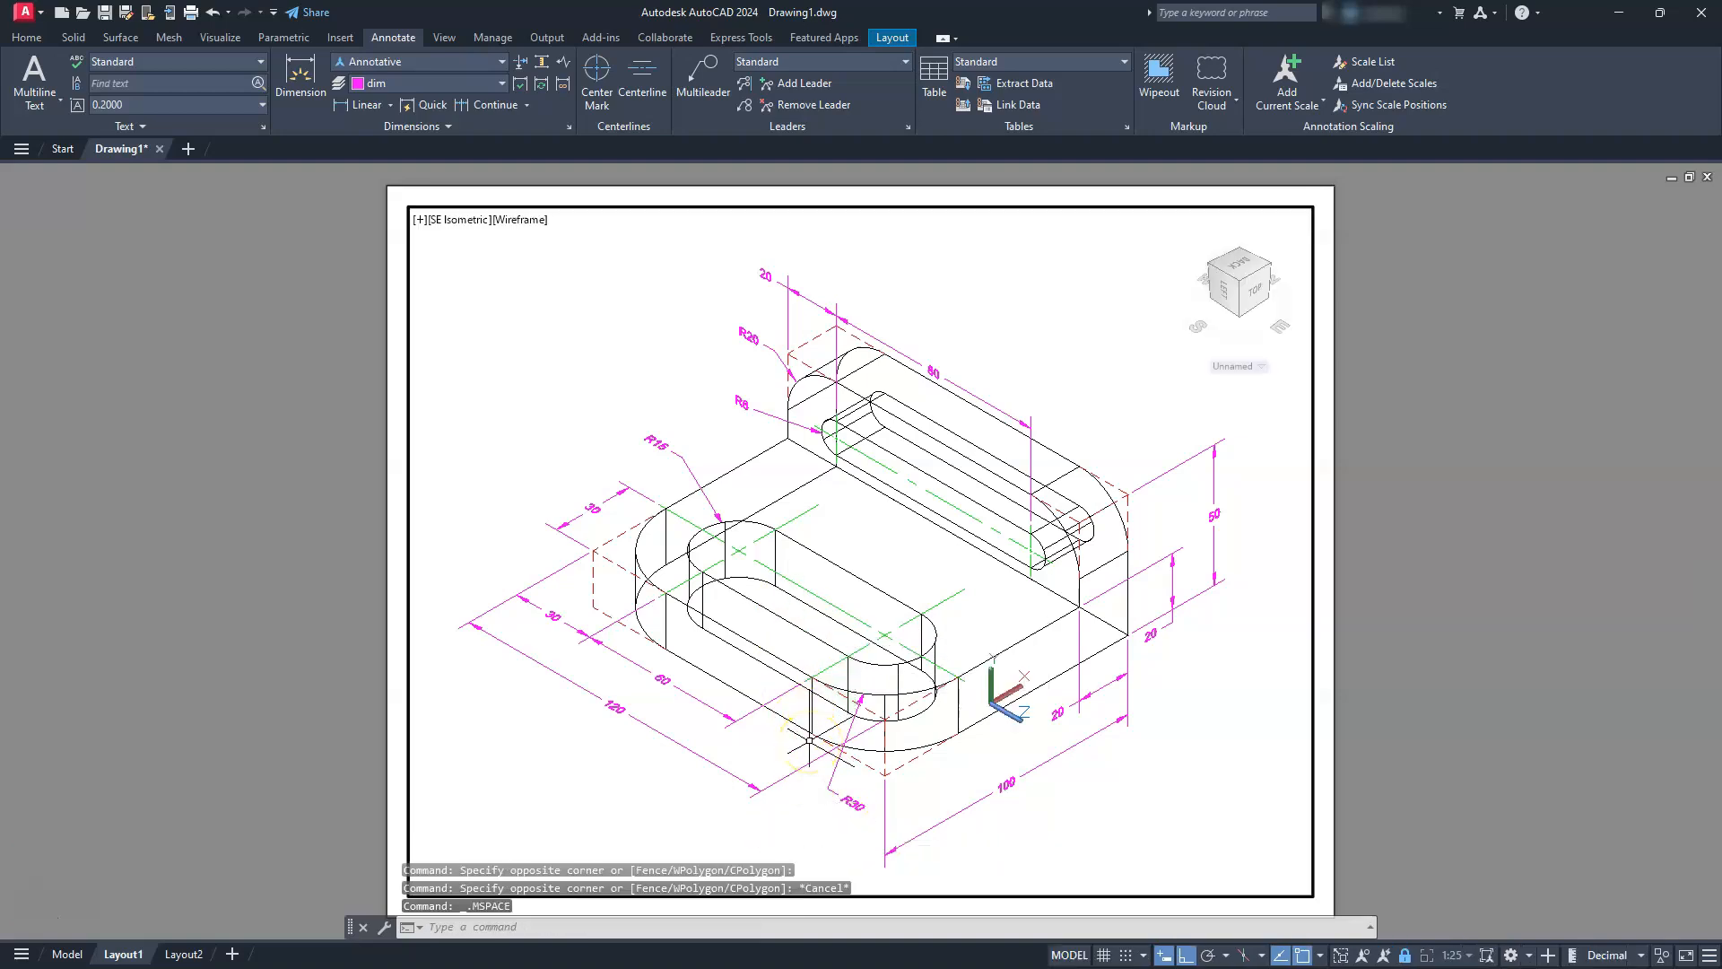
left_click(852, 801)
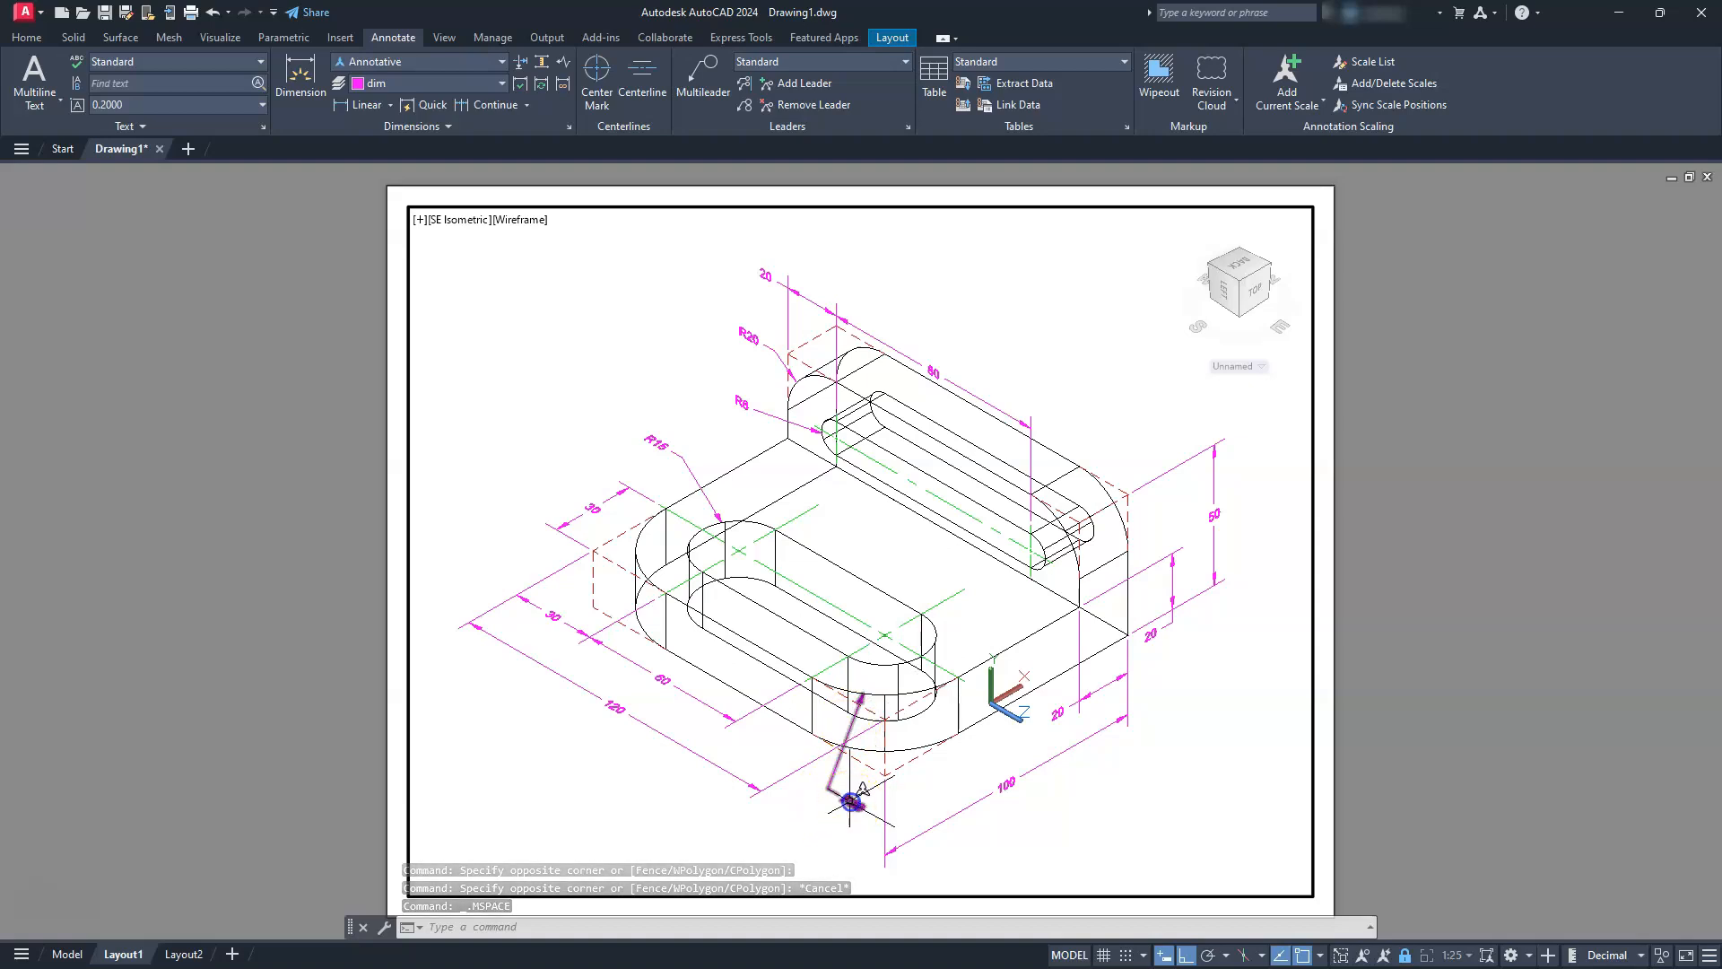
left_click(663, 449)
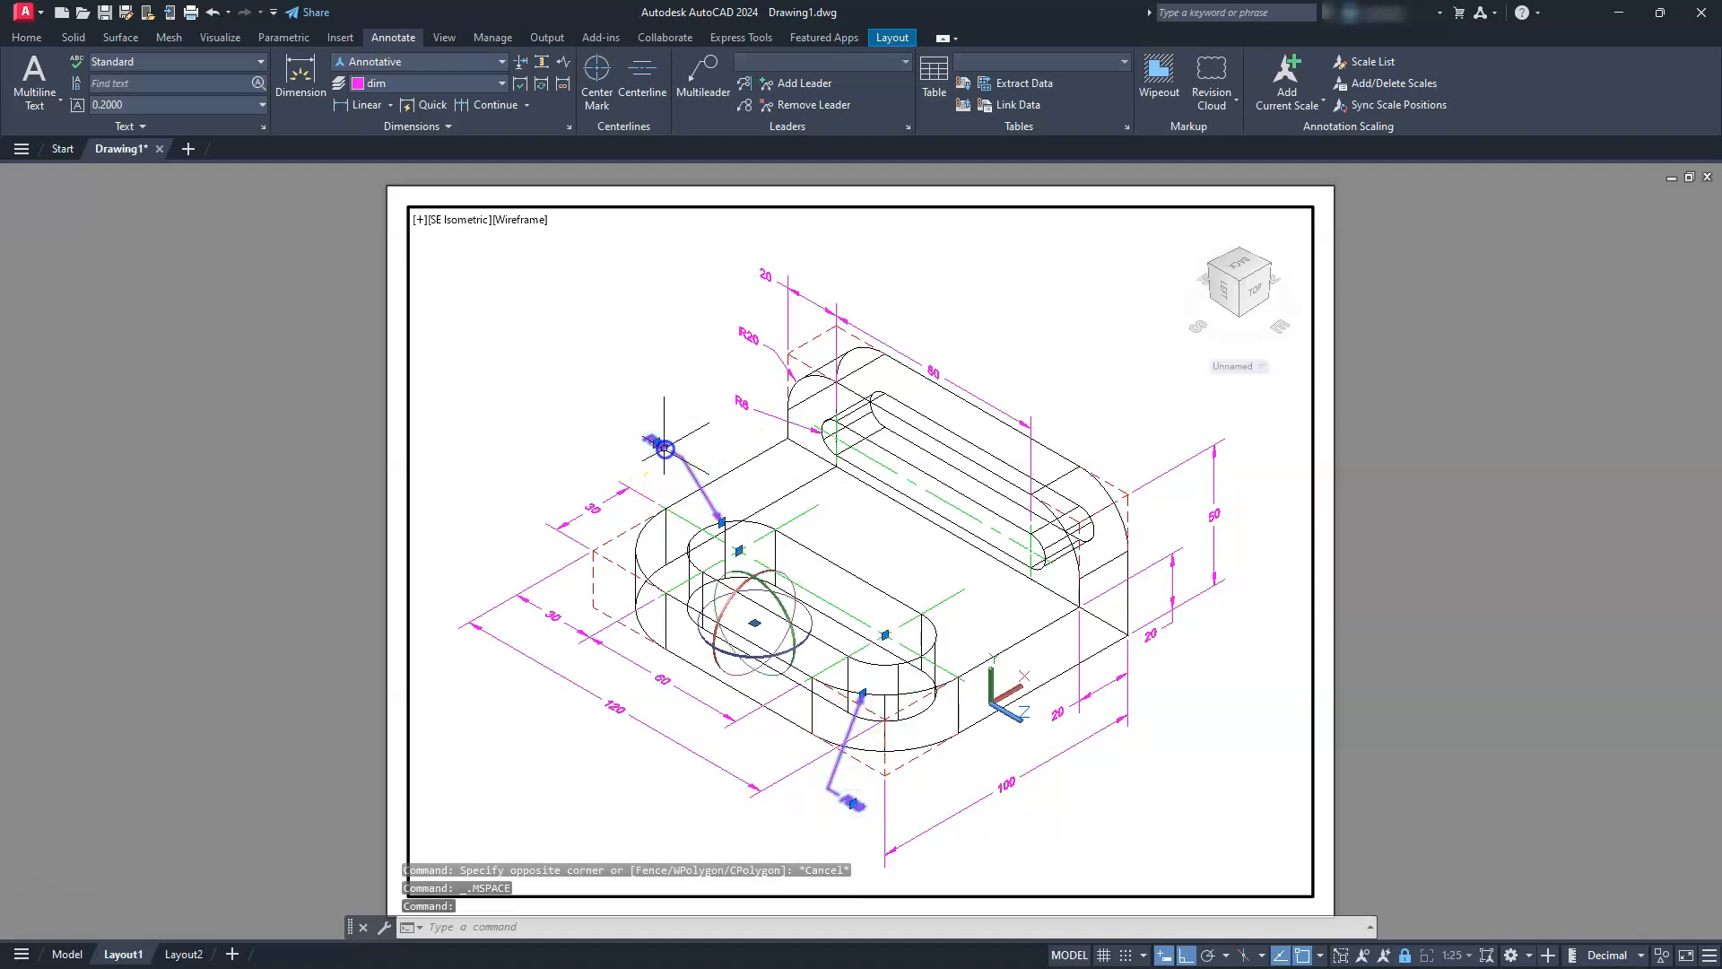
left_click(741, 359)
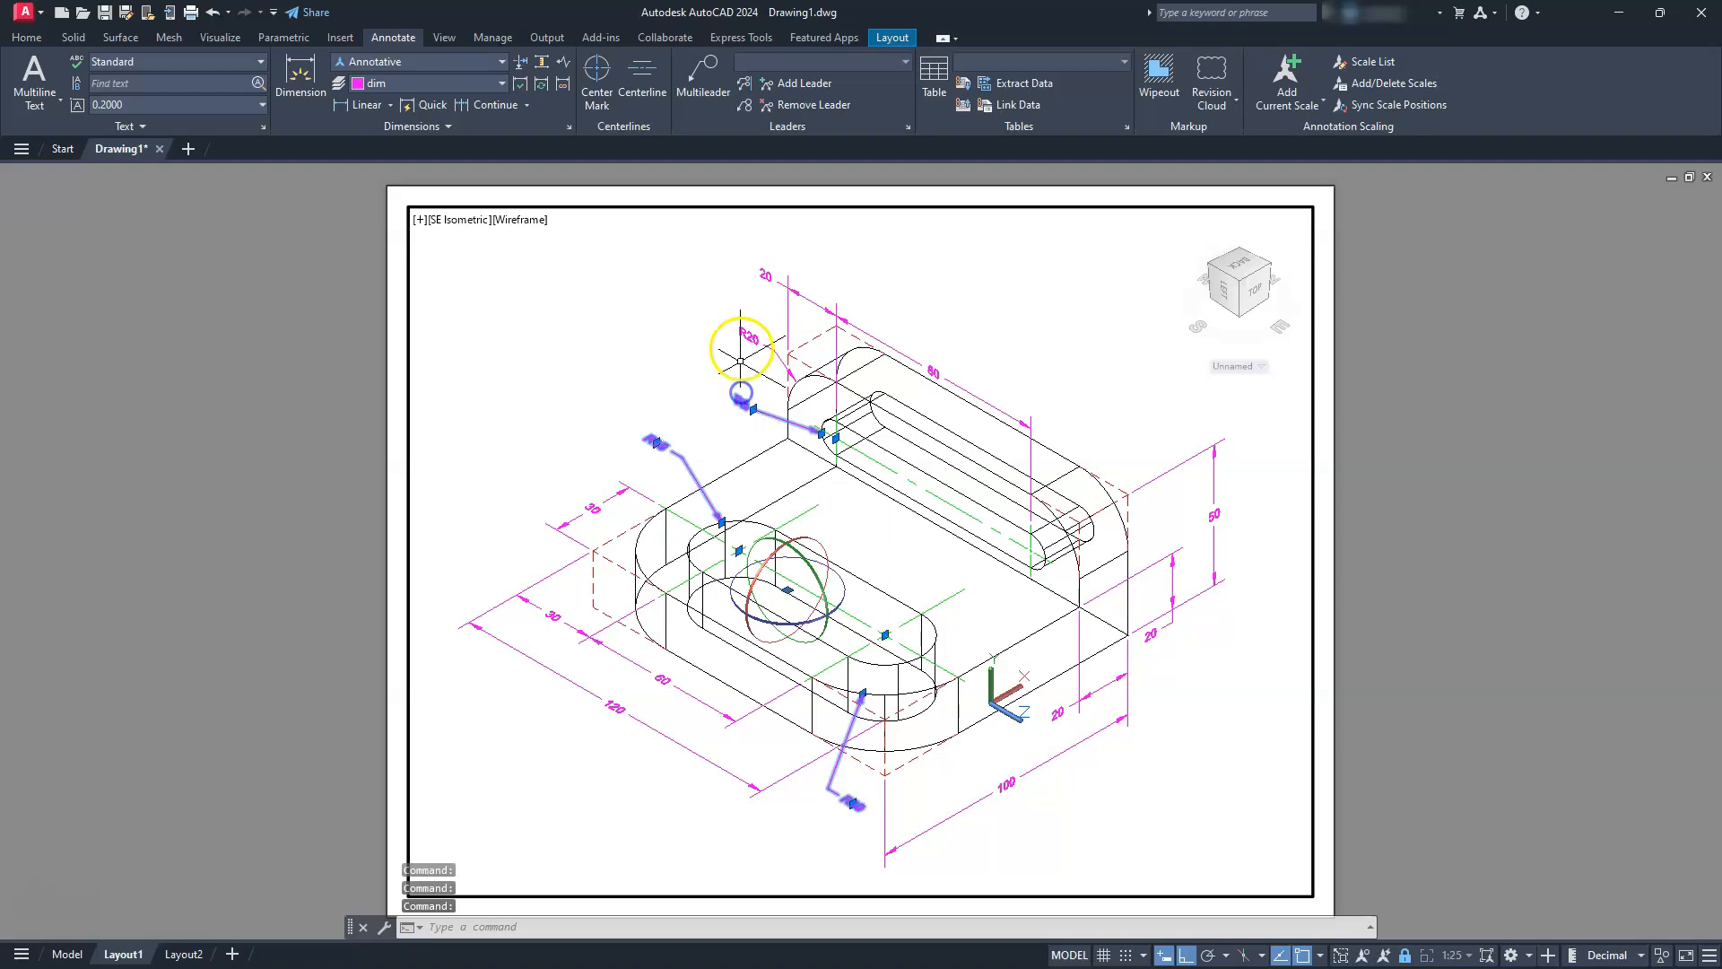
right_click(745, 340)
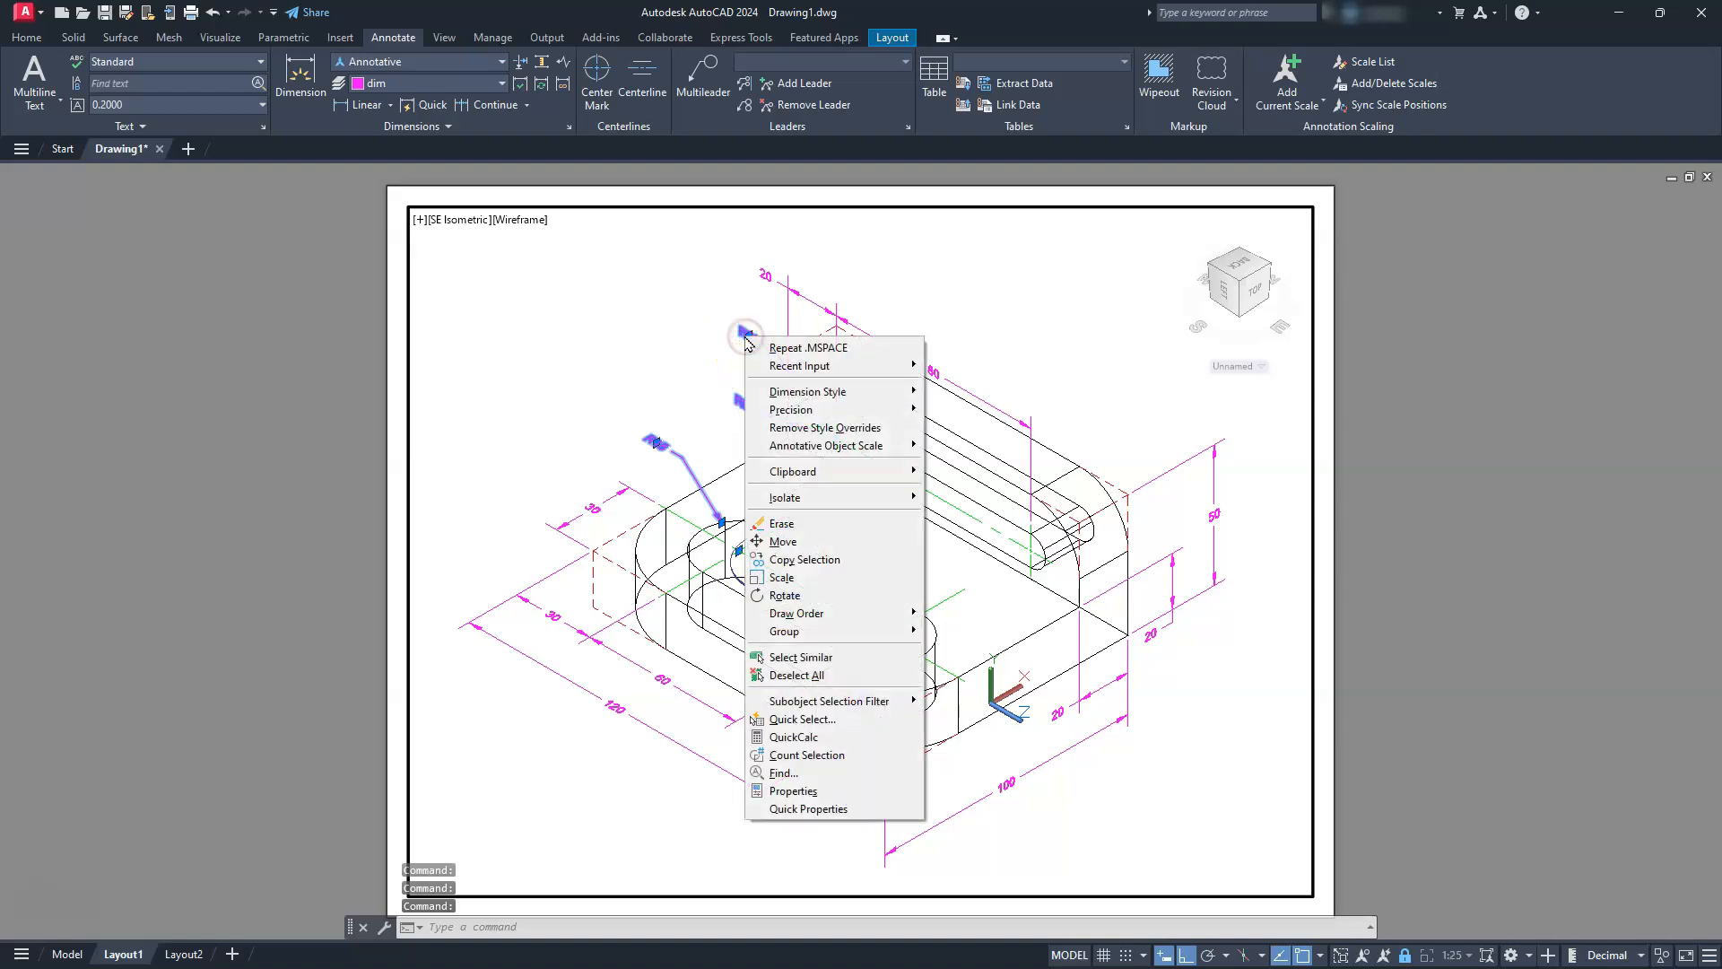
left_click(803, 792)
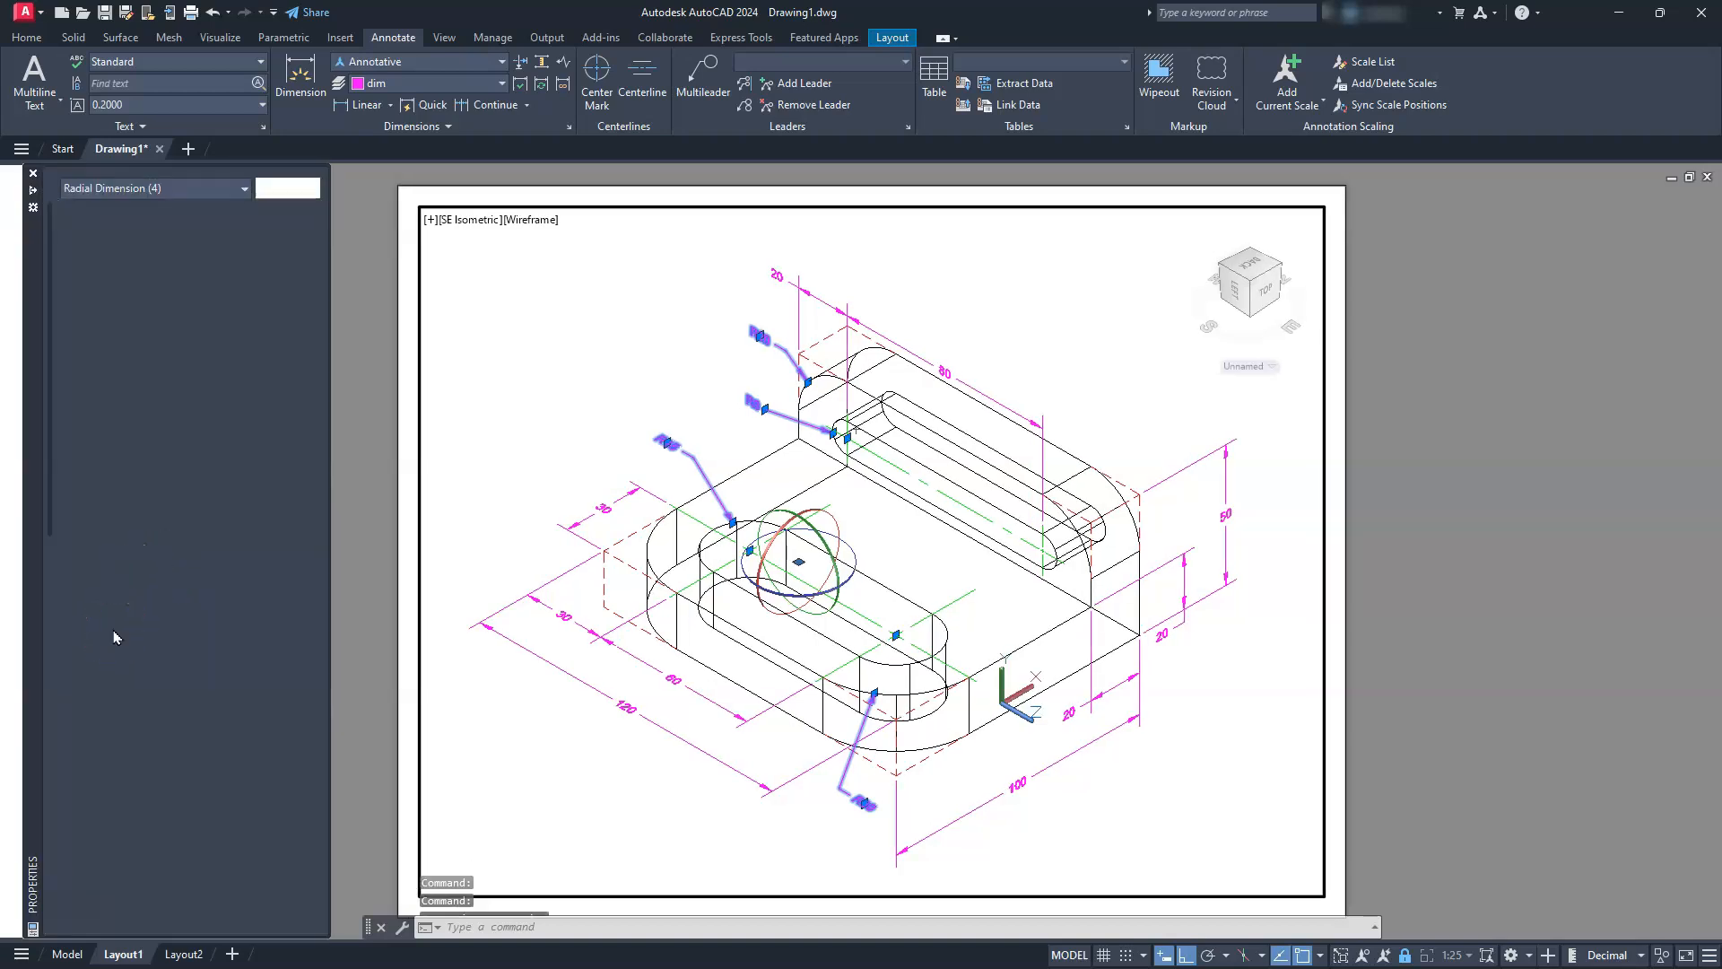
scroll(106, 644, "down", 6)
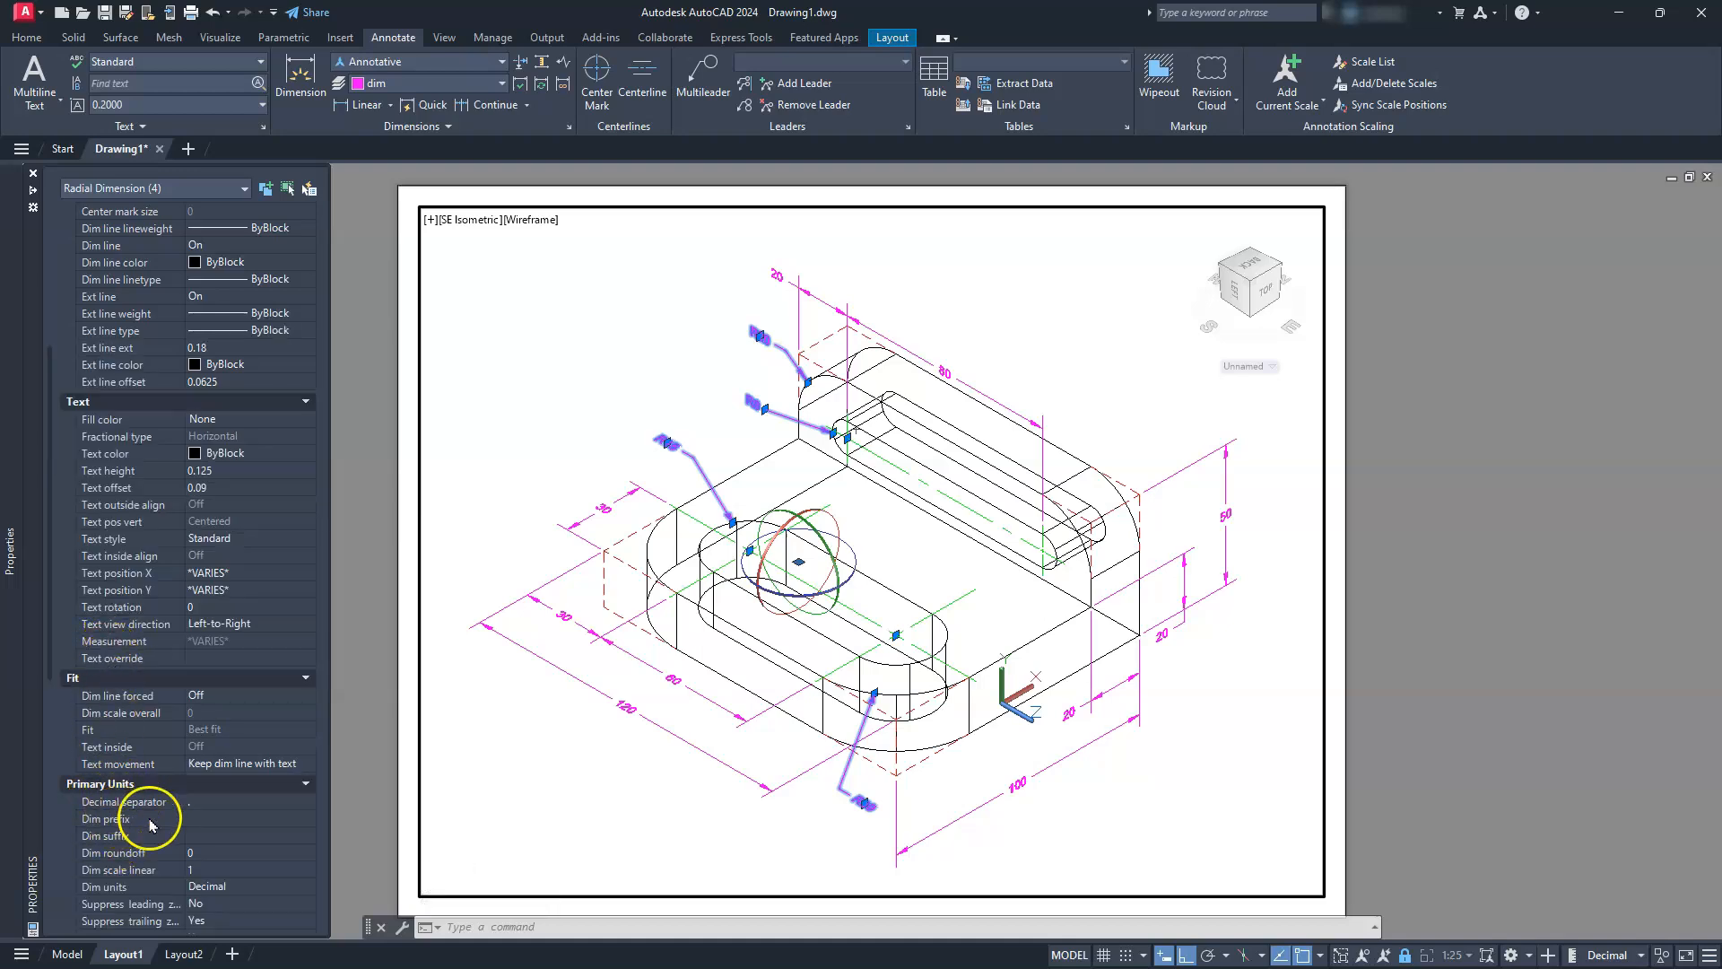
left_click(195, 818)
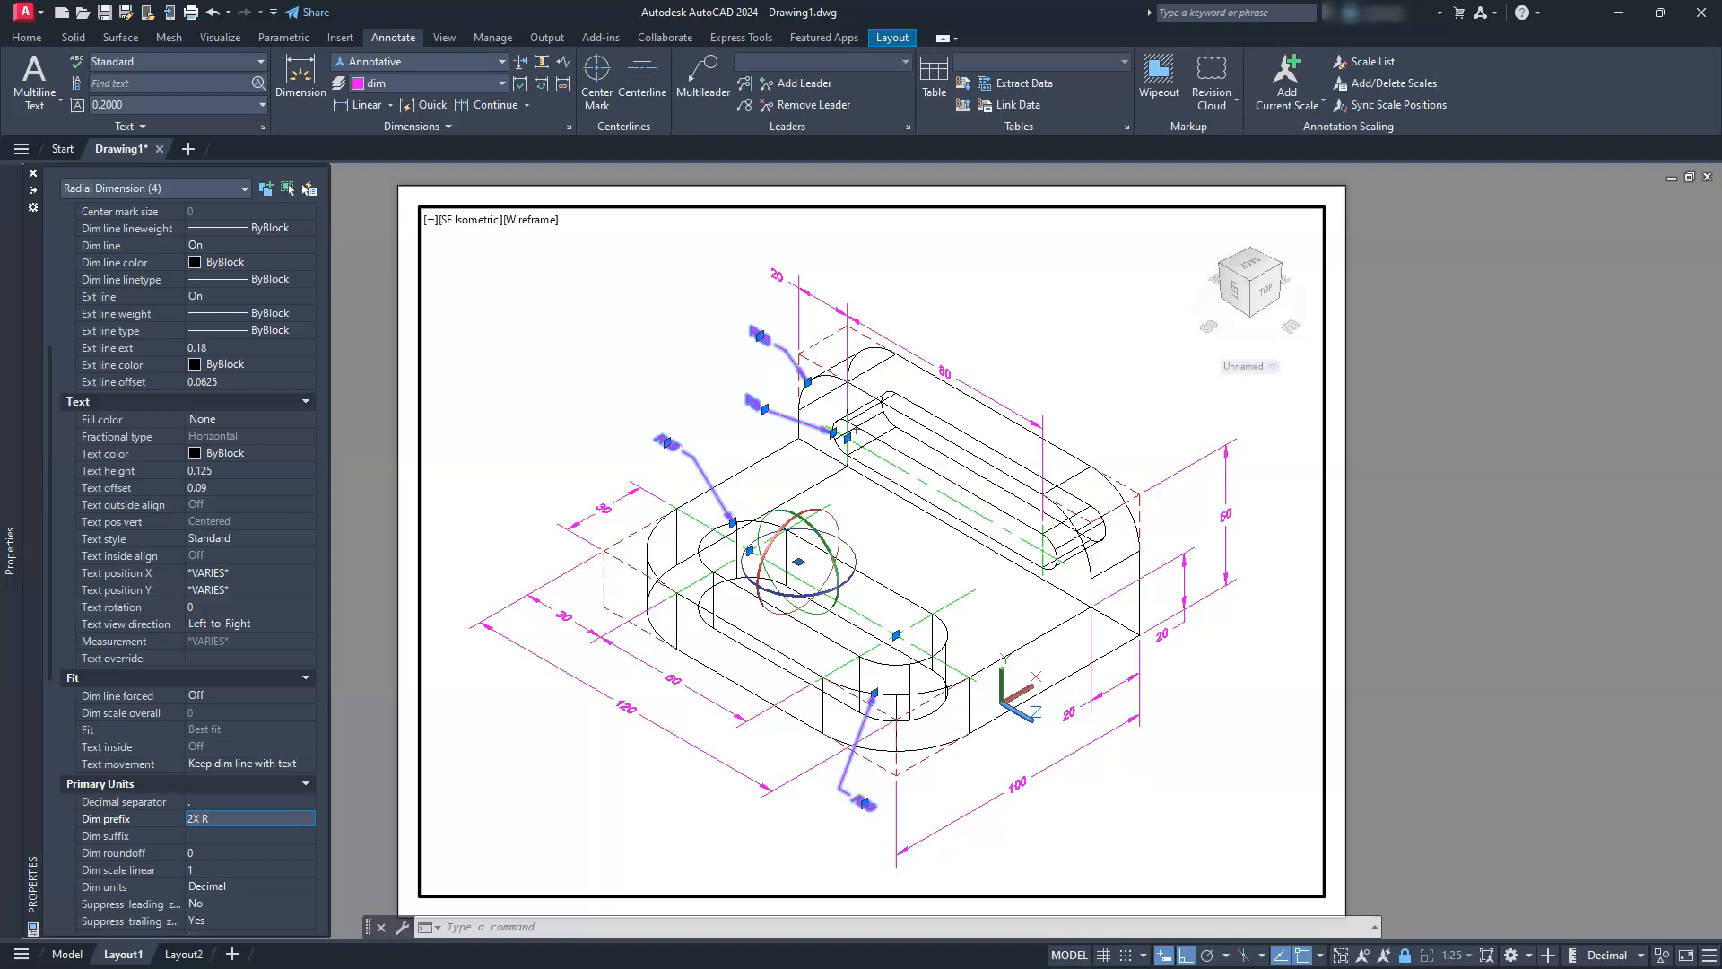
left_click(199, 834)
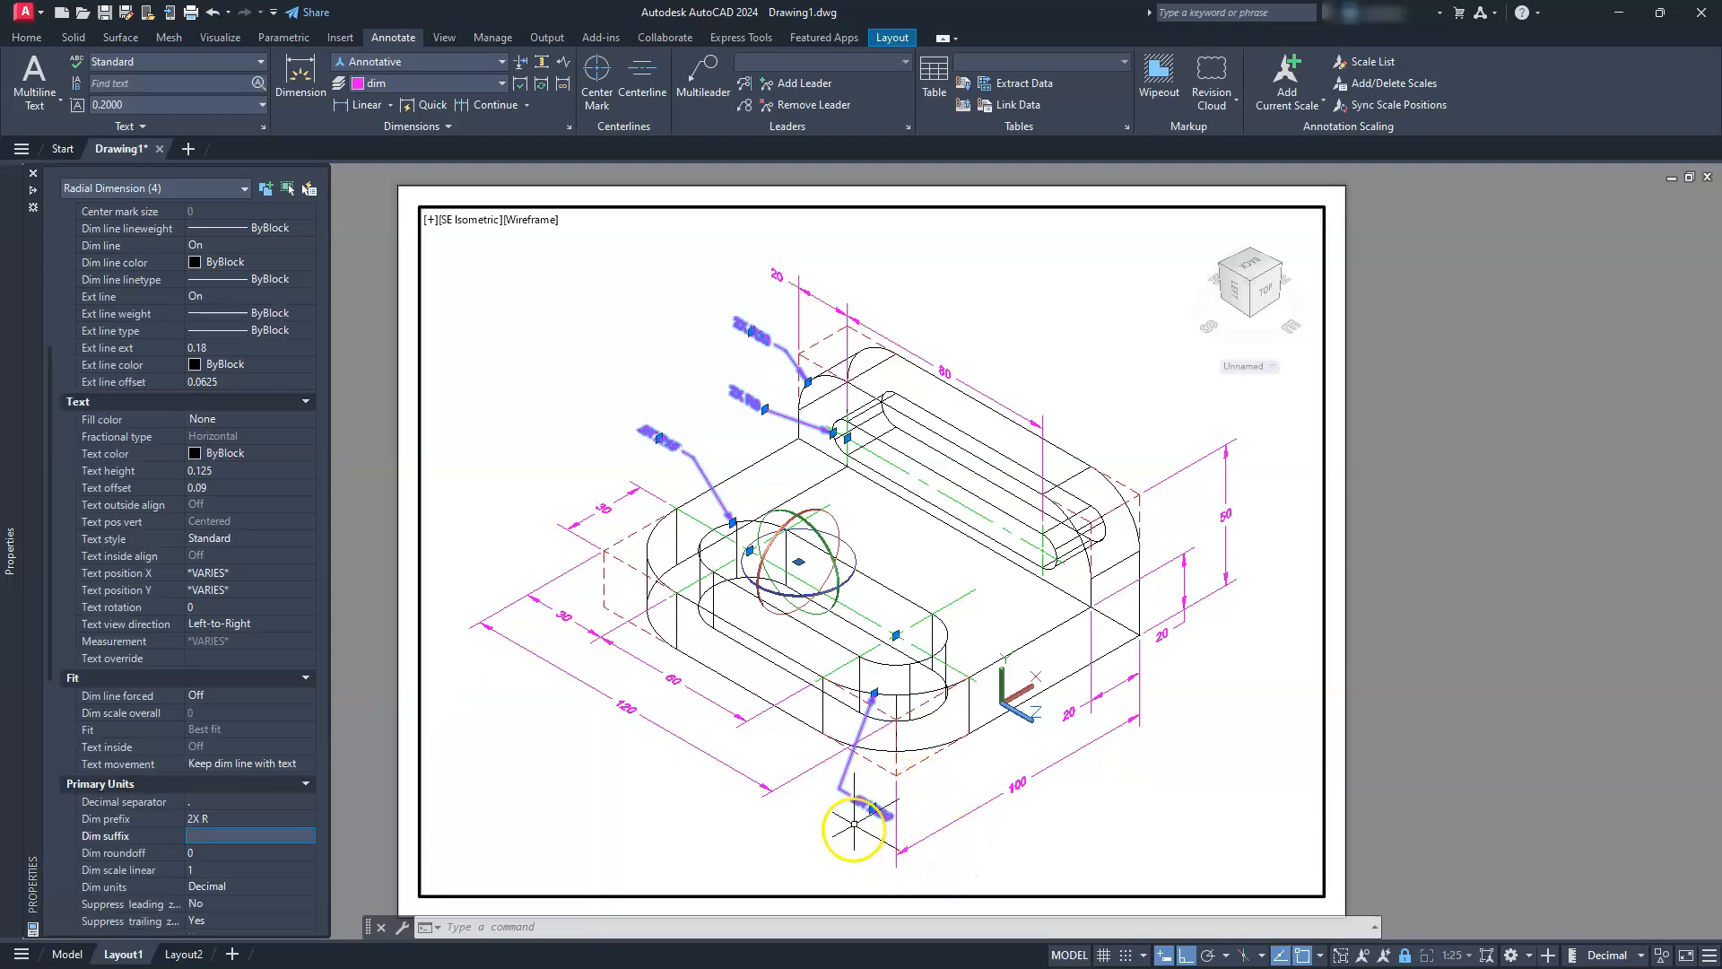
Deselect the radius dimensions, check their new prefix up close, and return to paper space with the whole sheet in view
scroll(859, 834, "up", 4)
key("Escape")
key("Escape")
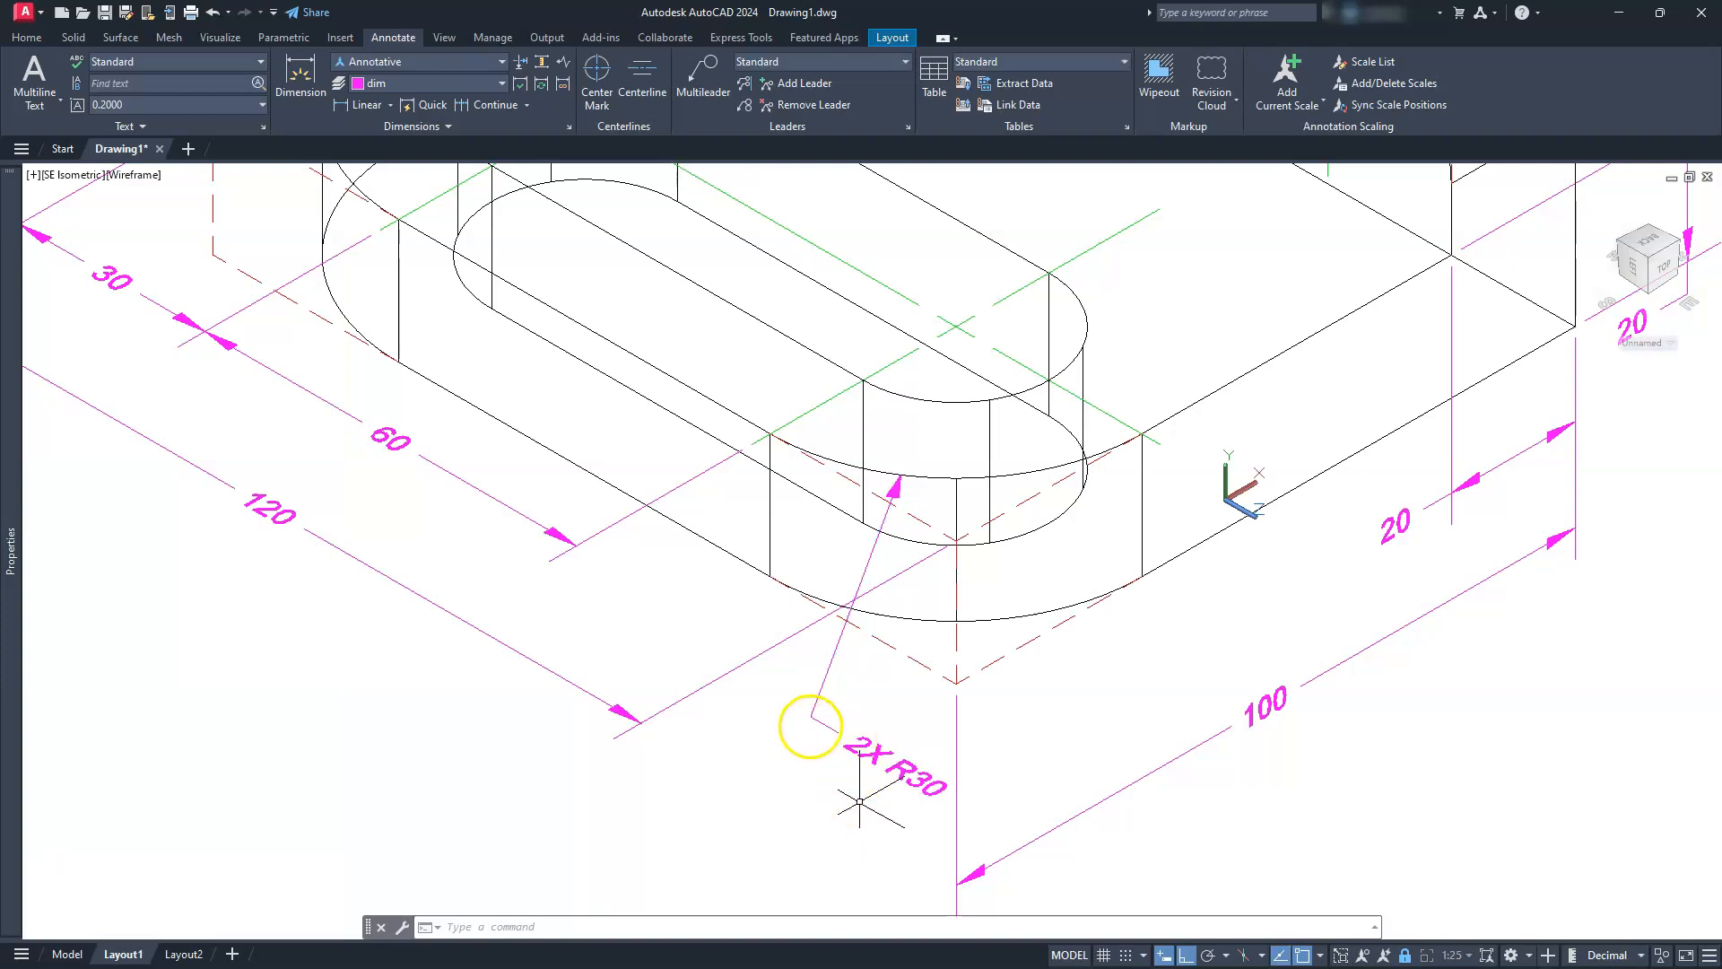
scroll(884, 718, "down", 2)
scroll(881, 708, "down", 2)
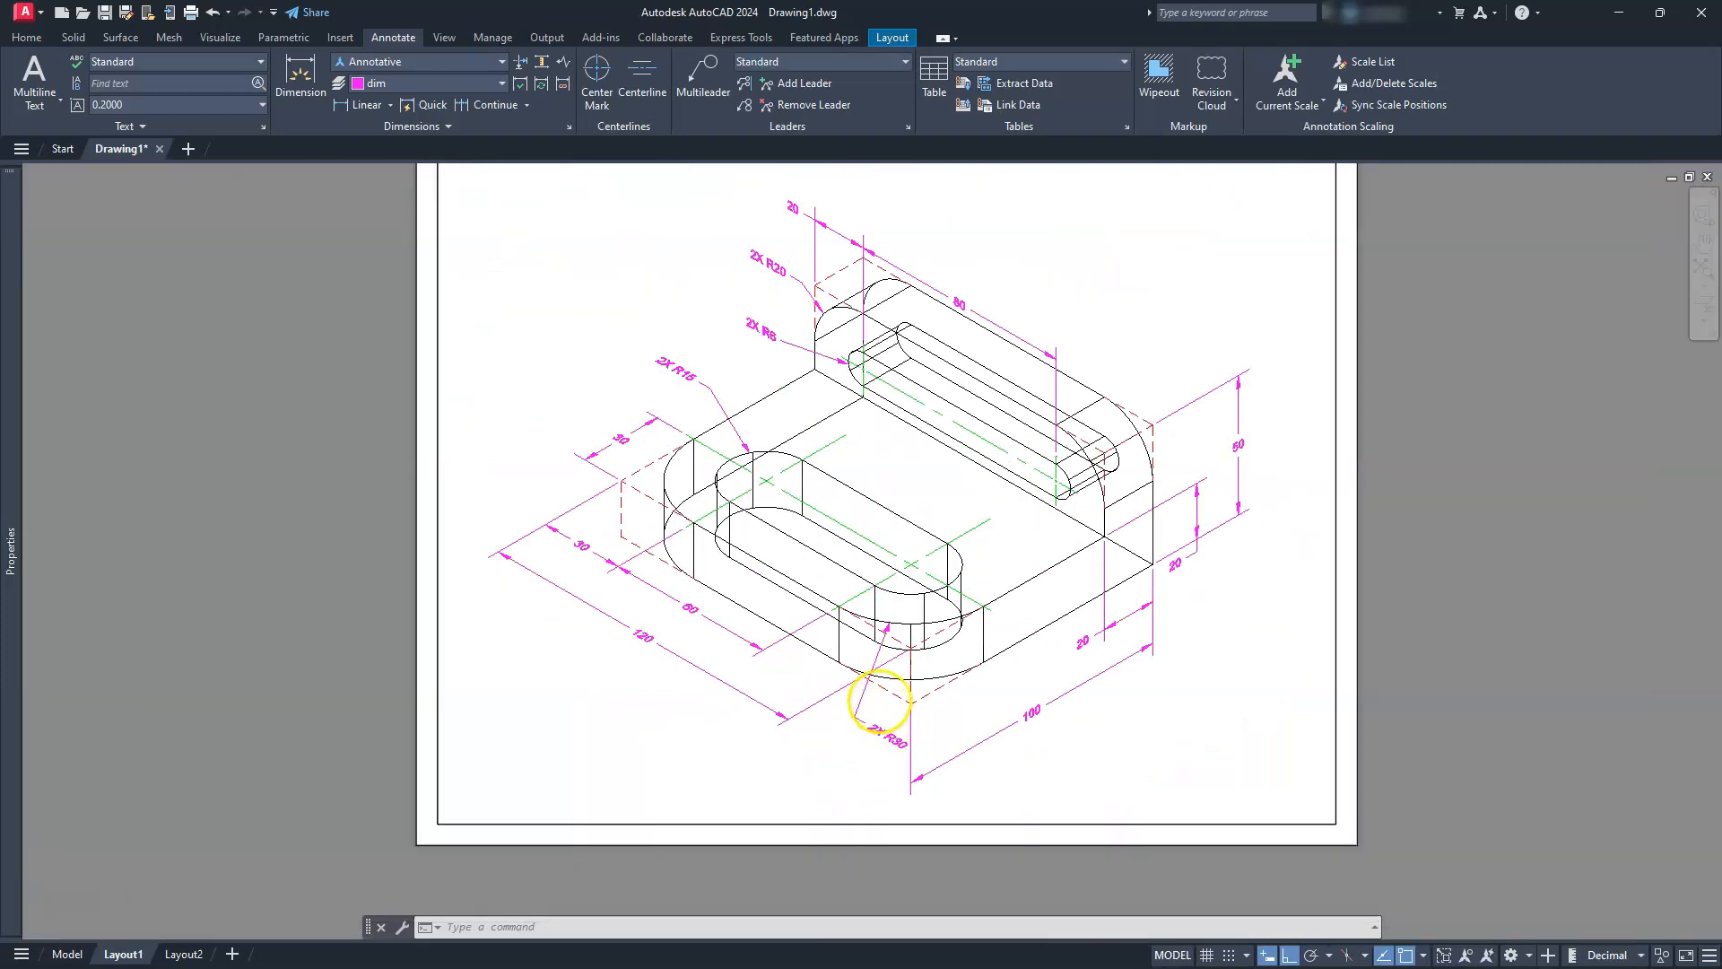
middle_click_drag(879, 702, 883, 708)
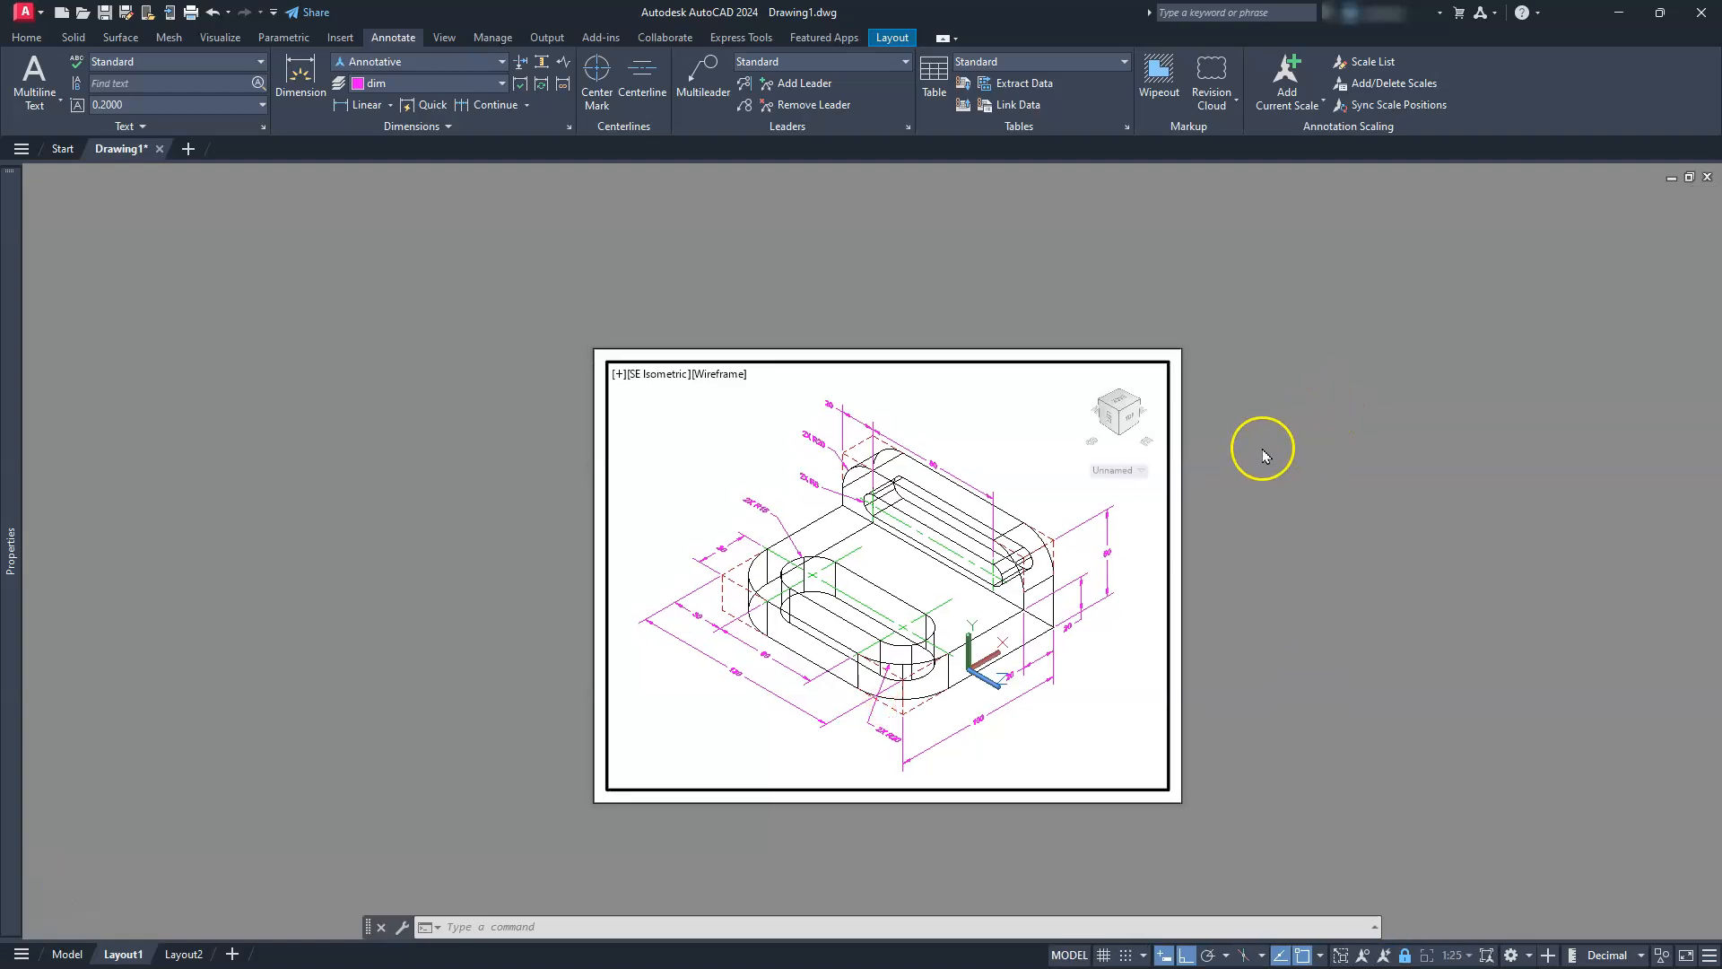
double_click(1288, 443)
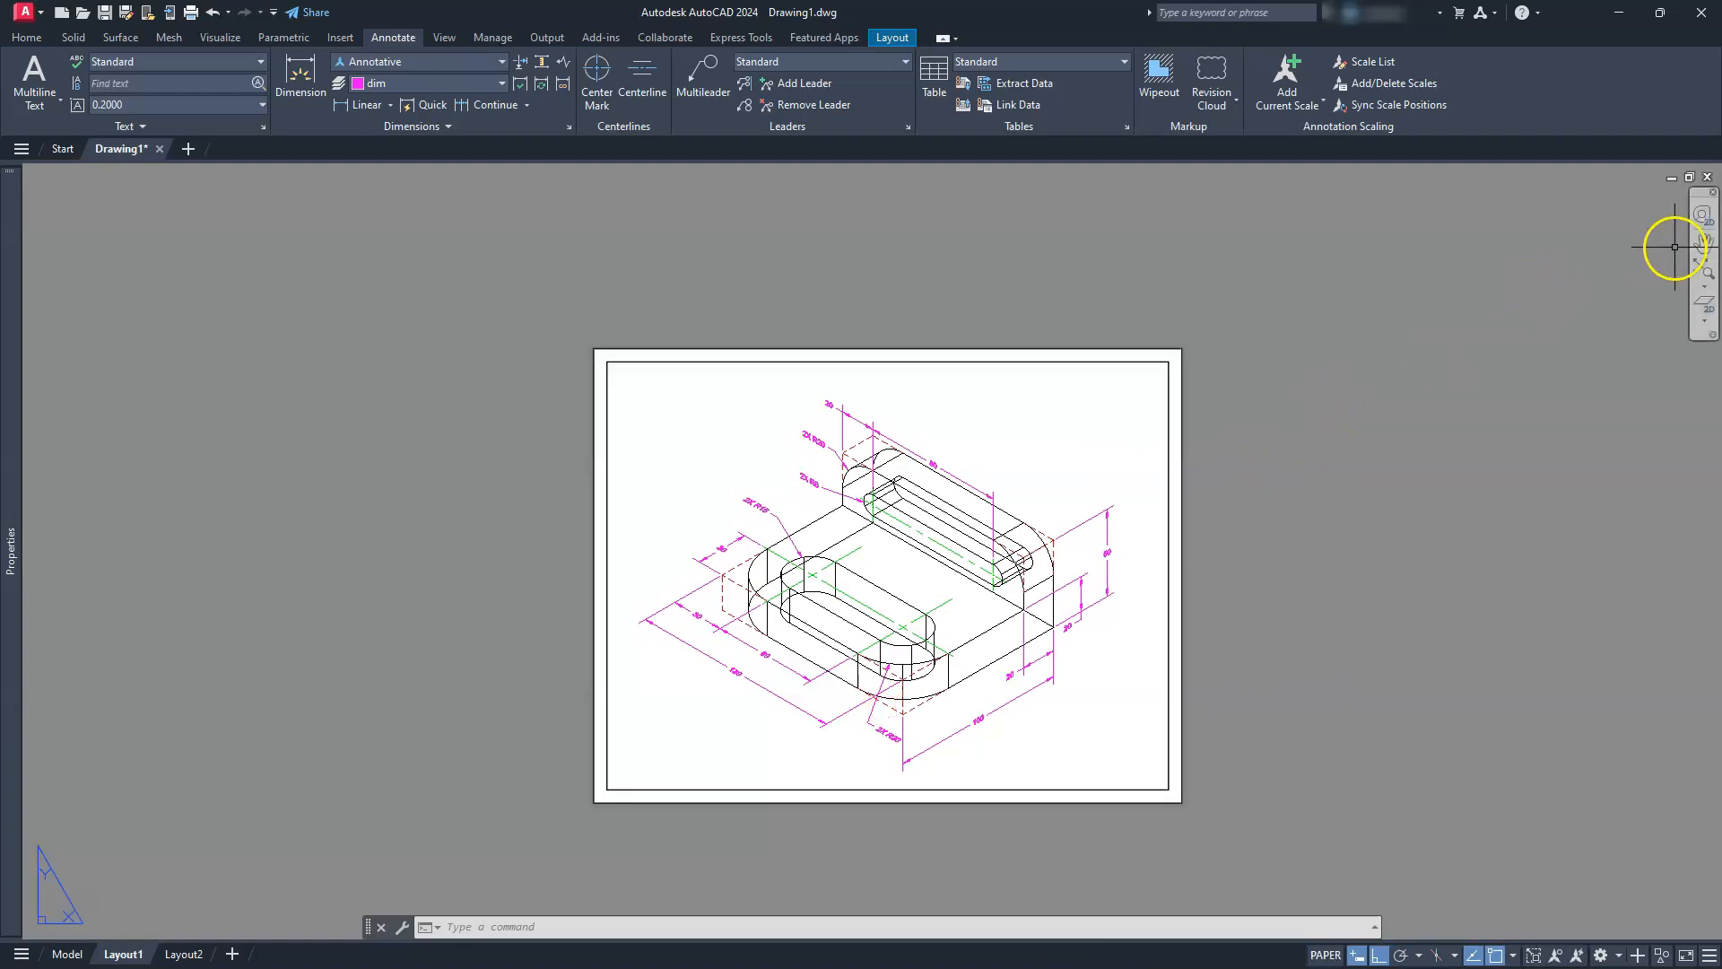
left_click(1705, 271)
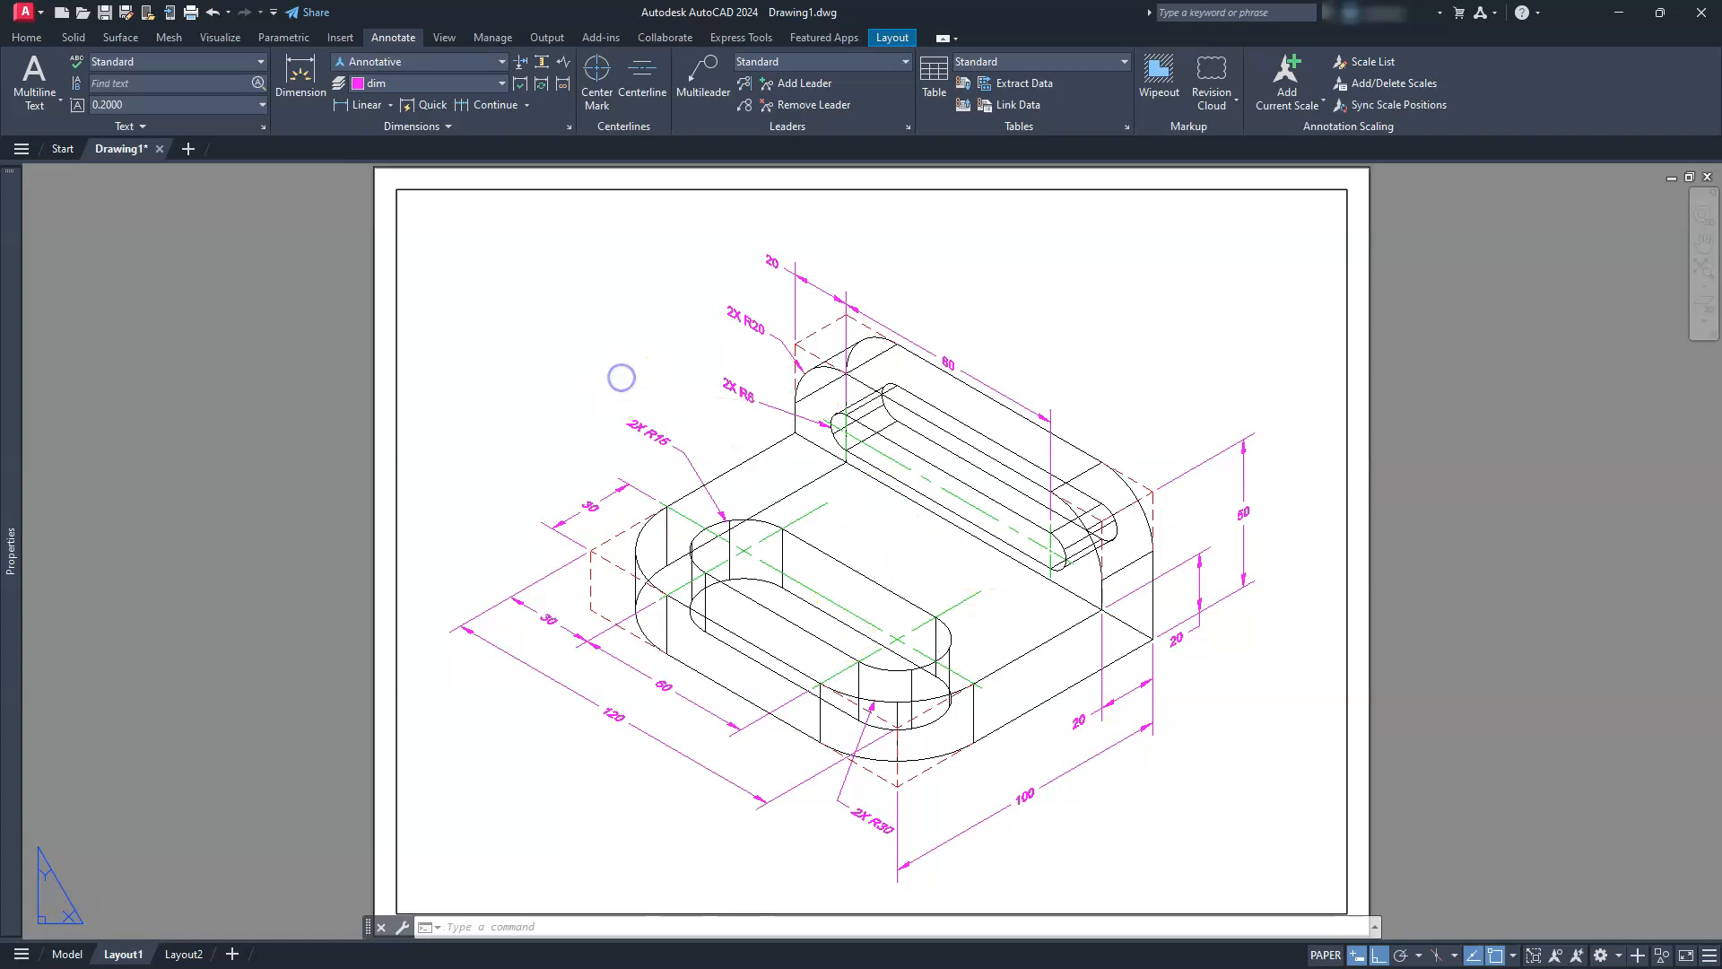
Activate the layout viewport and display the bracket in the Shades of Gray visual style
double_click(620, 375)
left_click(507, 201)
left_click(588, 365)
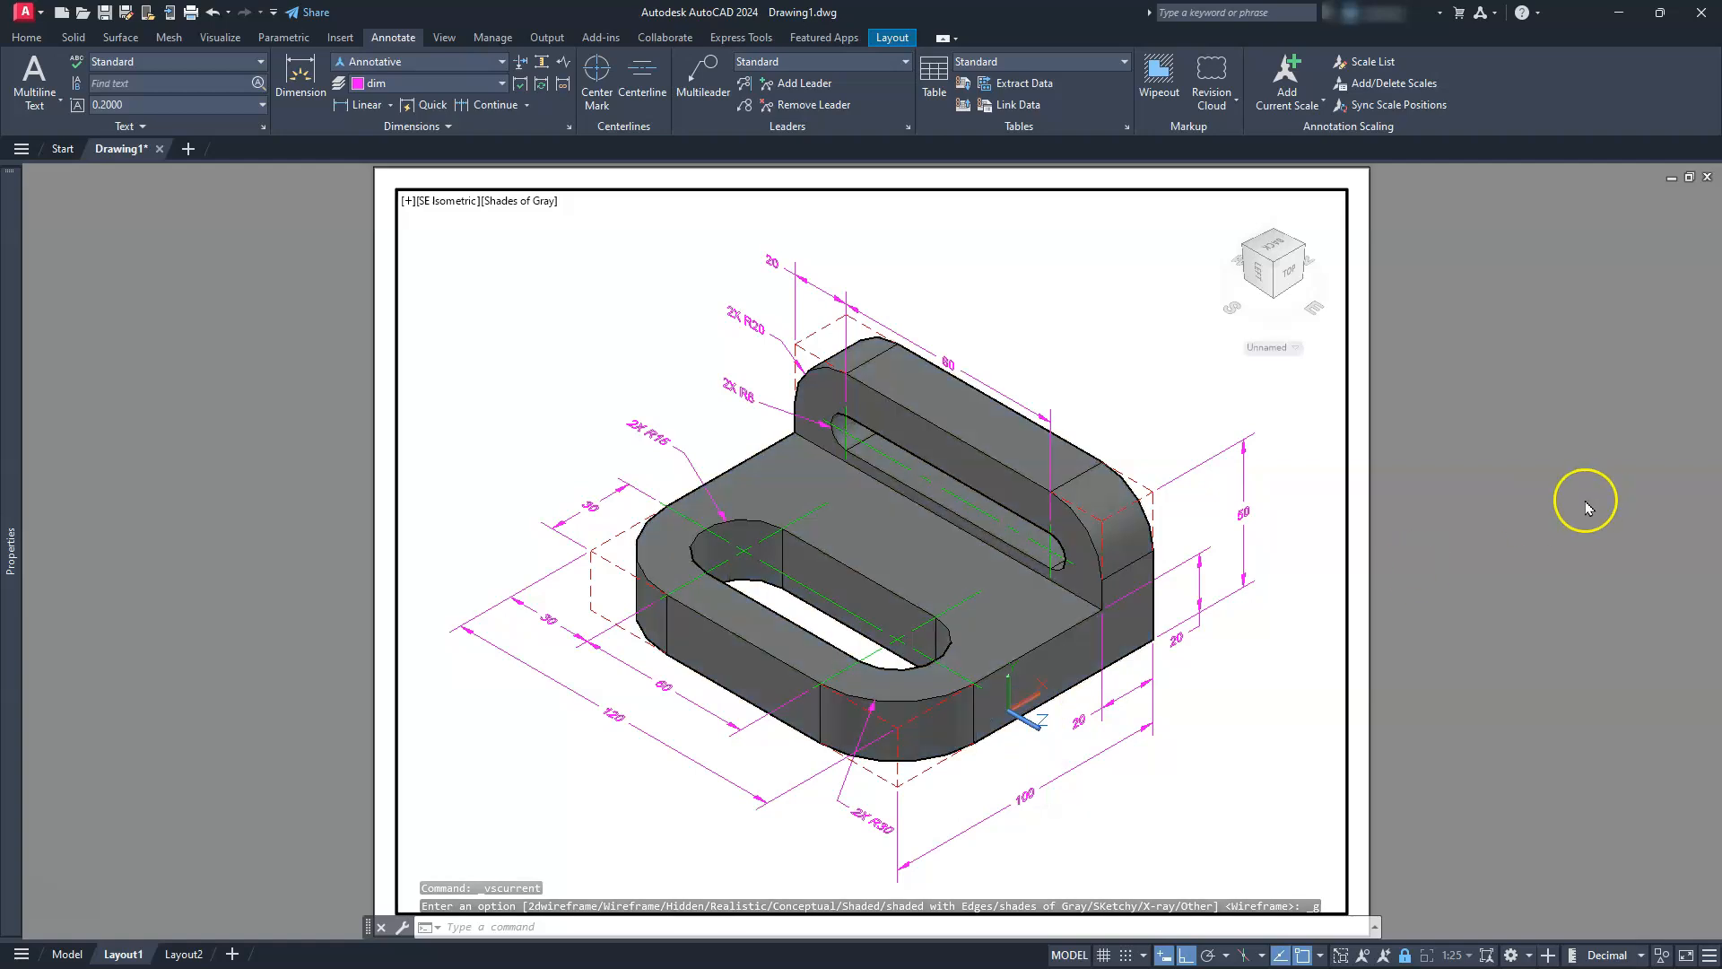
Change the viewport's visual style to Sketchy and return to paper space with the whole sheet in view
left_click(511, 200)
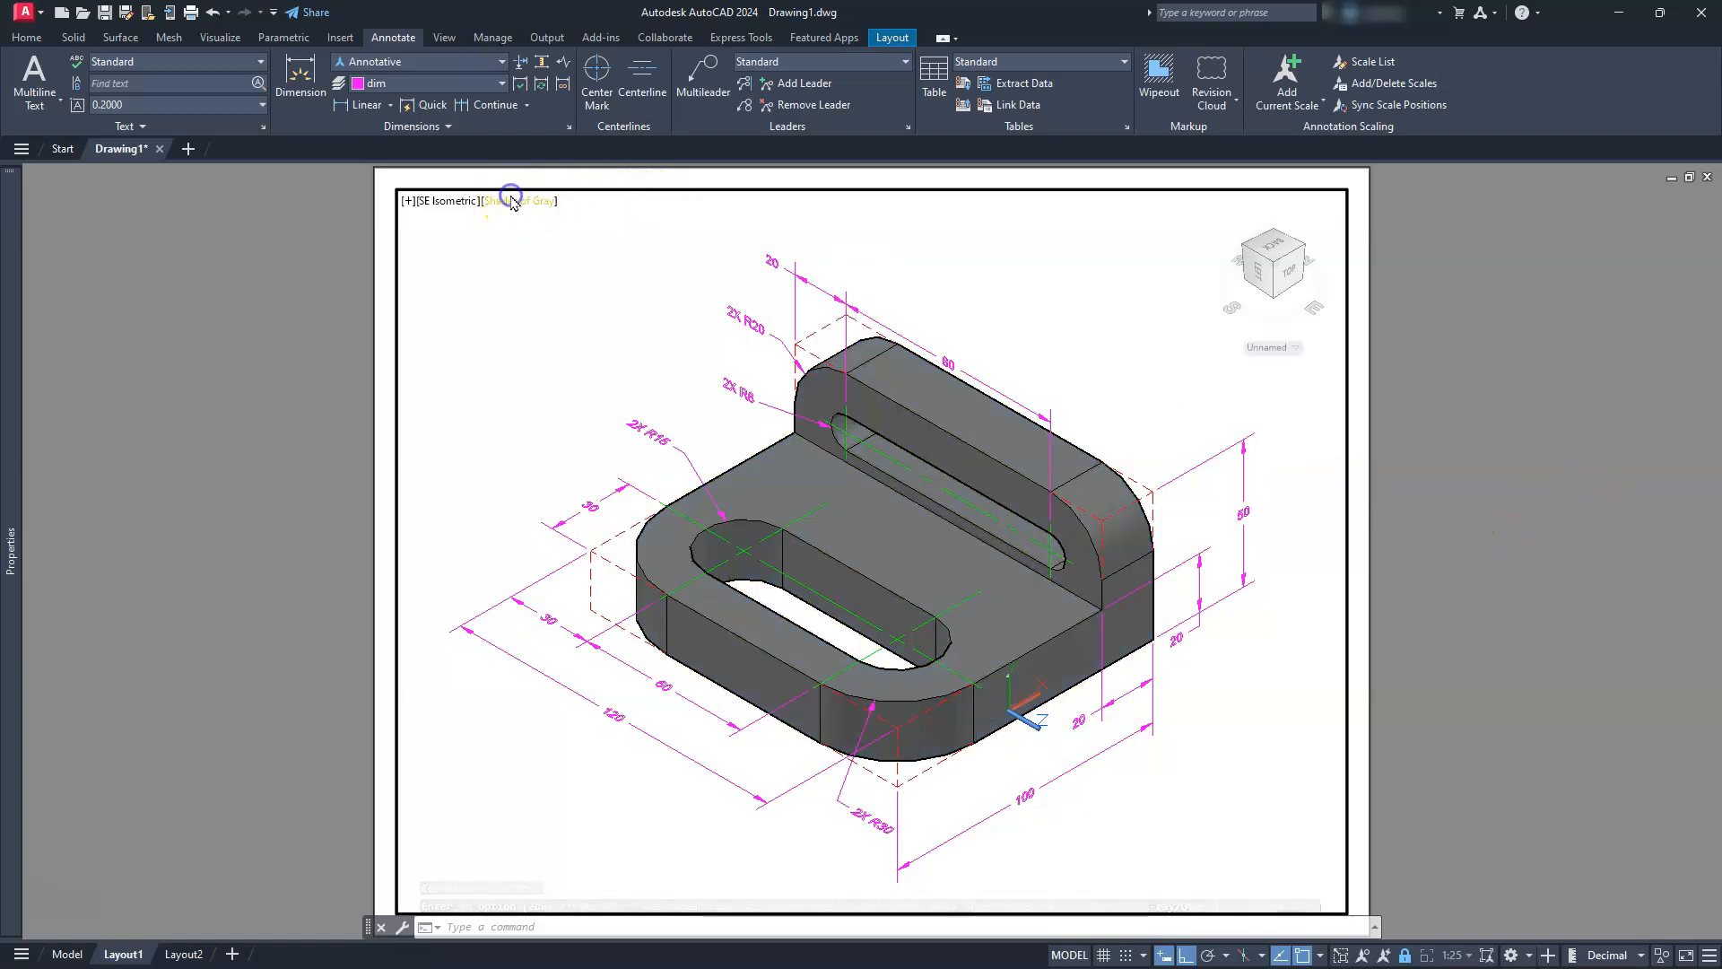
left_click(549, 383)
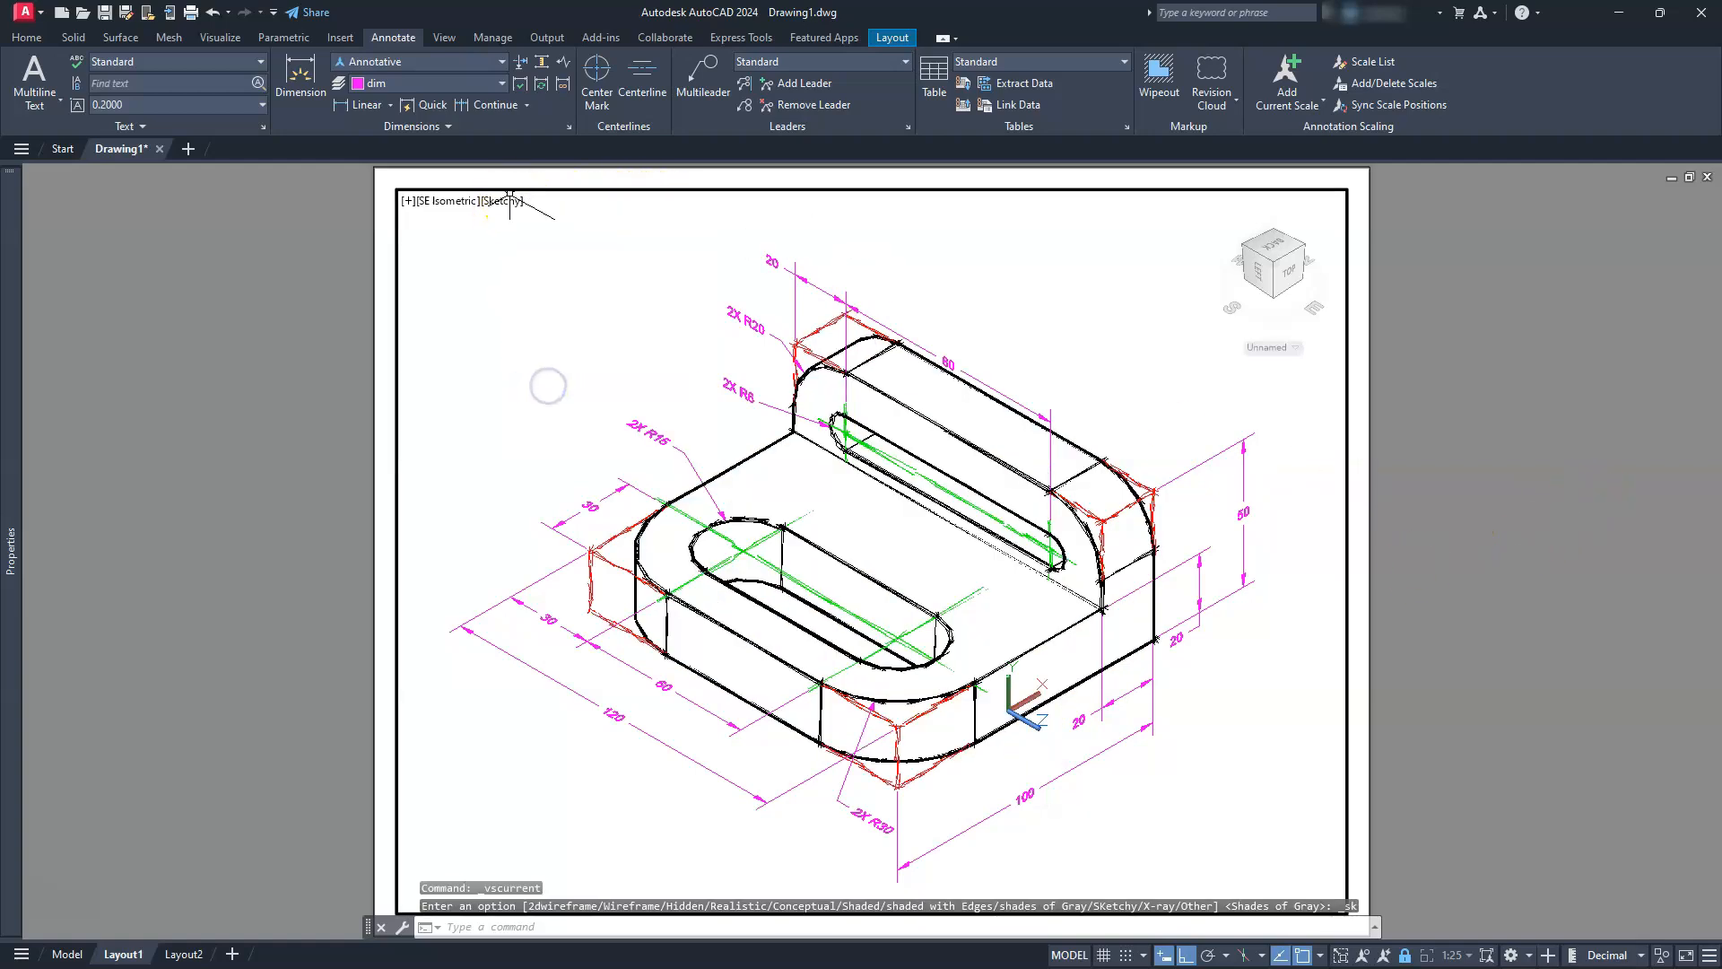
double_click(319, 396)
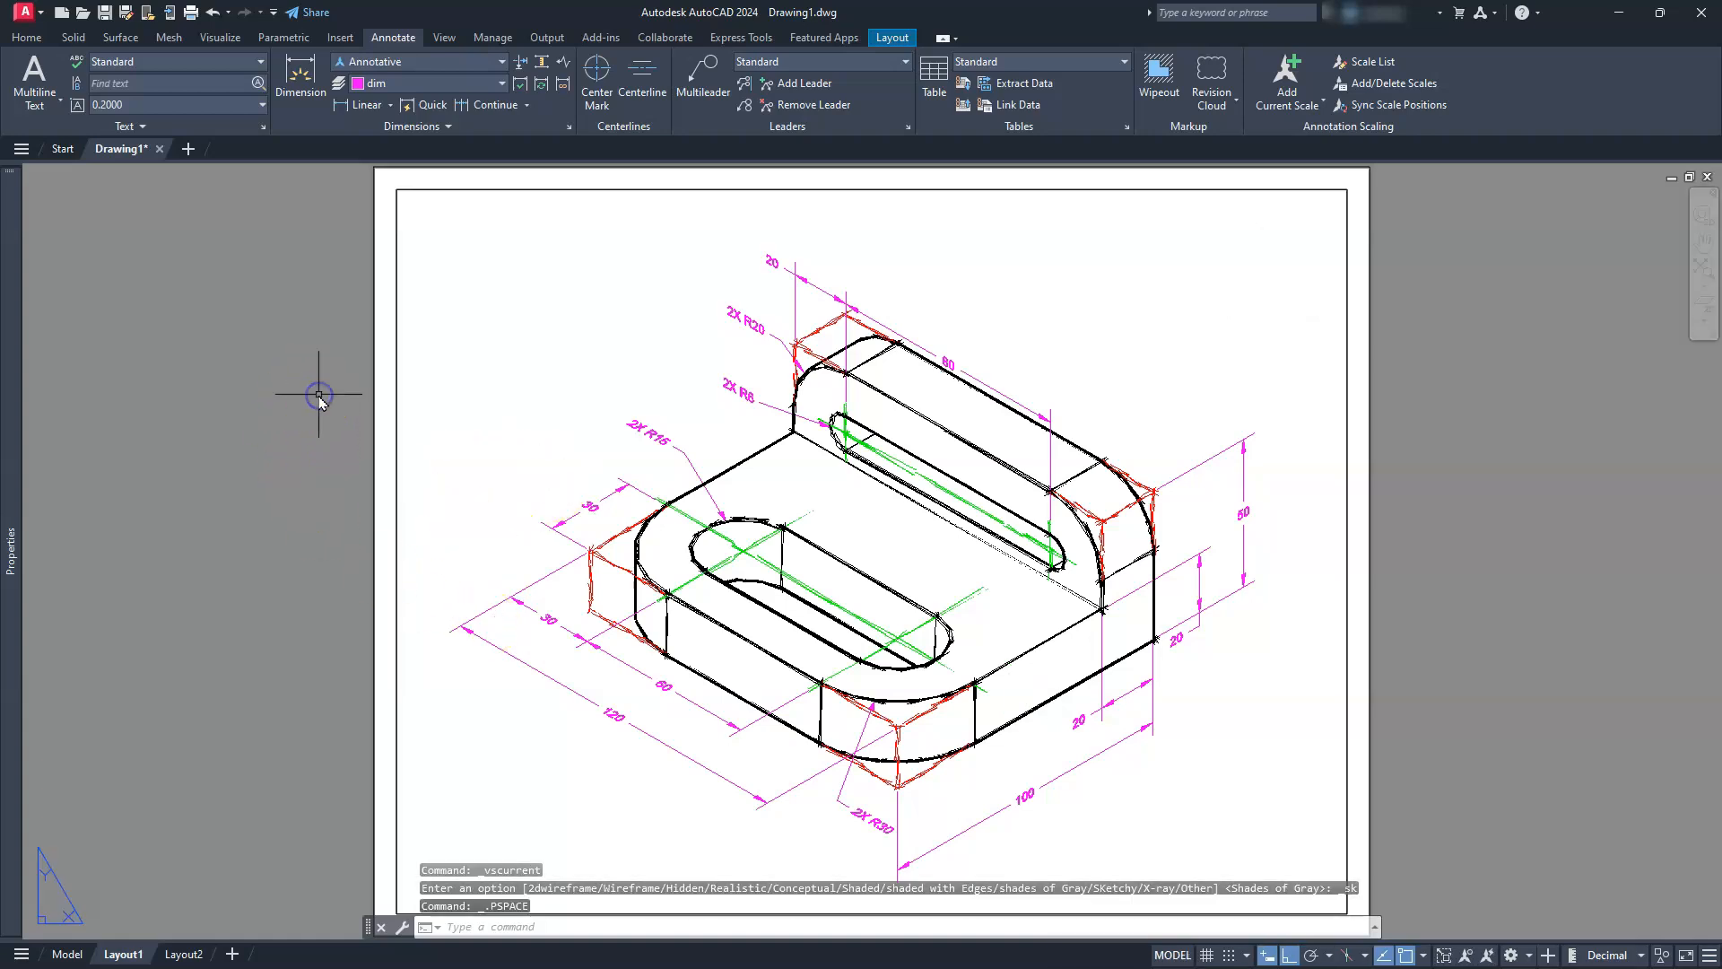
key("Escape")
key("Escape")
middle_click(318, 394)
middle_click(318, 394)
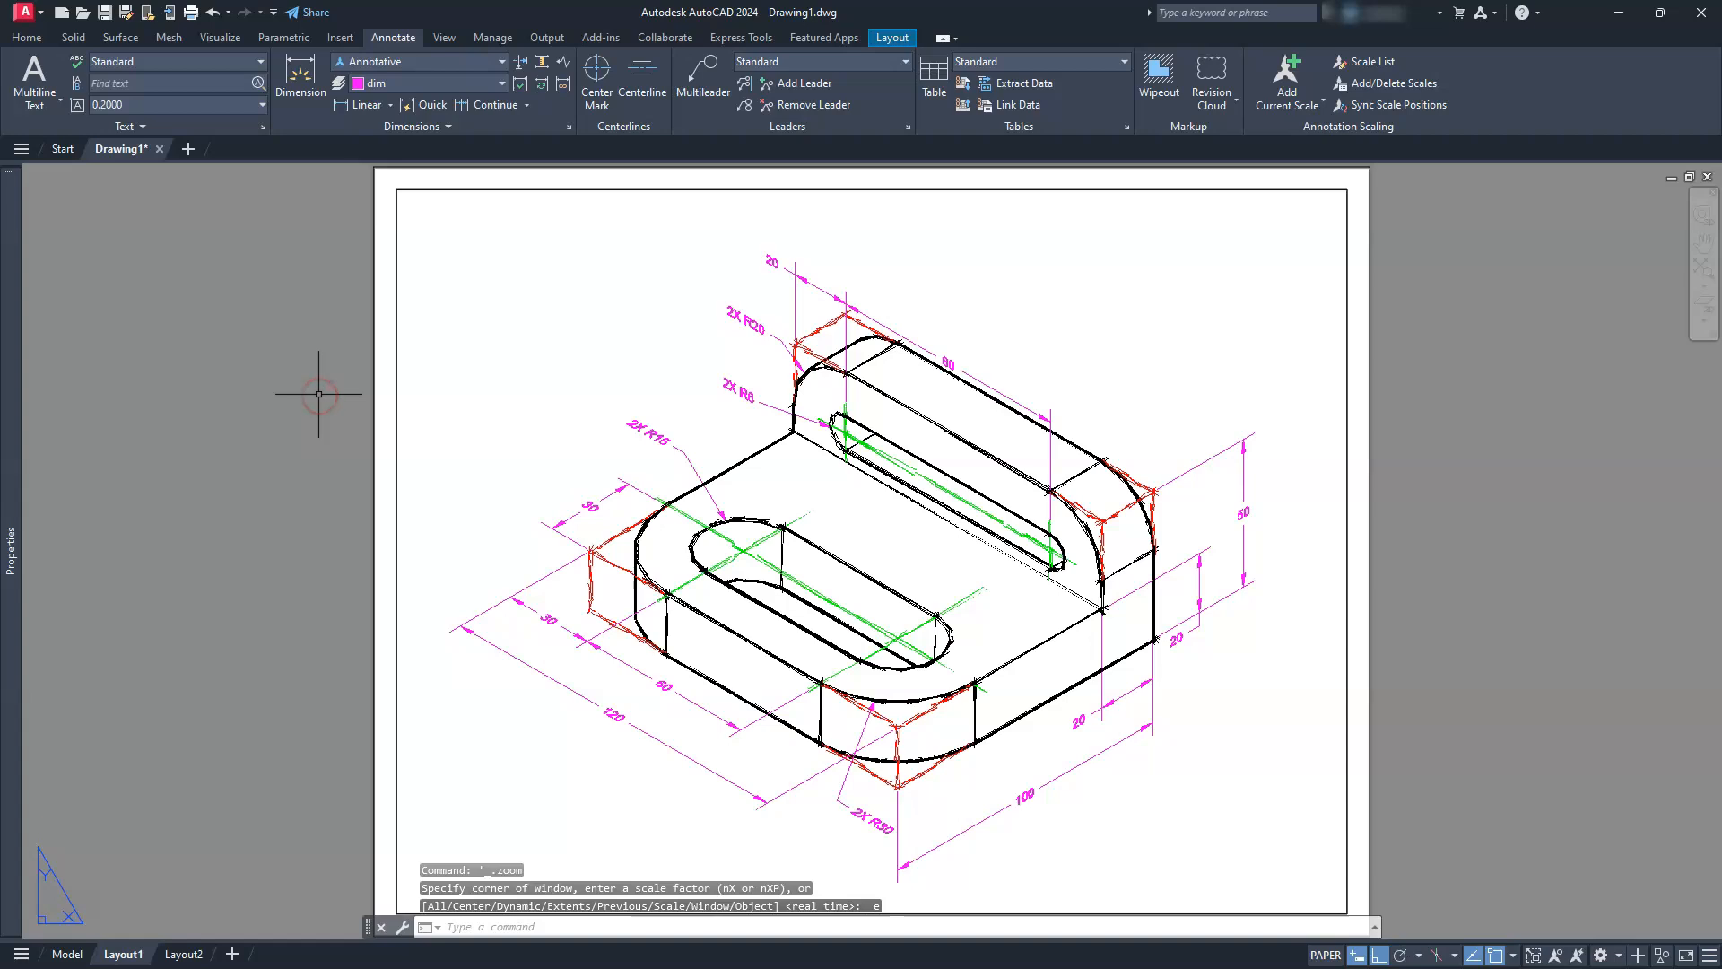